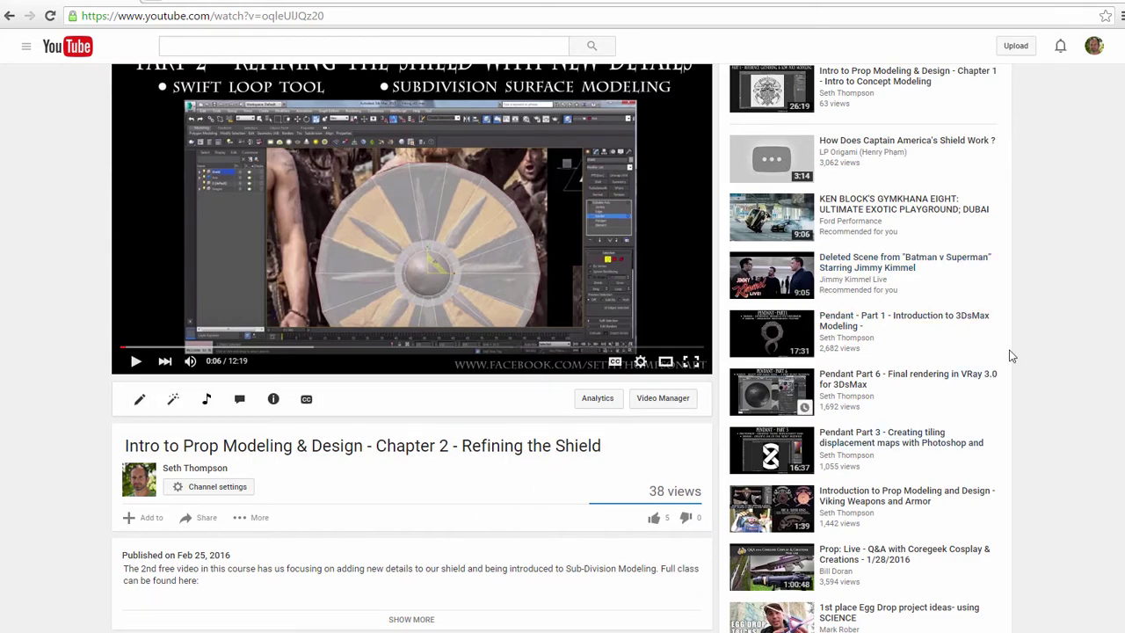
{"action": "scroll", "coordinate": [1122, 248], "scroll_direction": "up", "scroll_amount": 1}
{"action": "scroll", "coordinate": [403, 583], "scroll_direction": "down", "scroll_amount": 1}
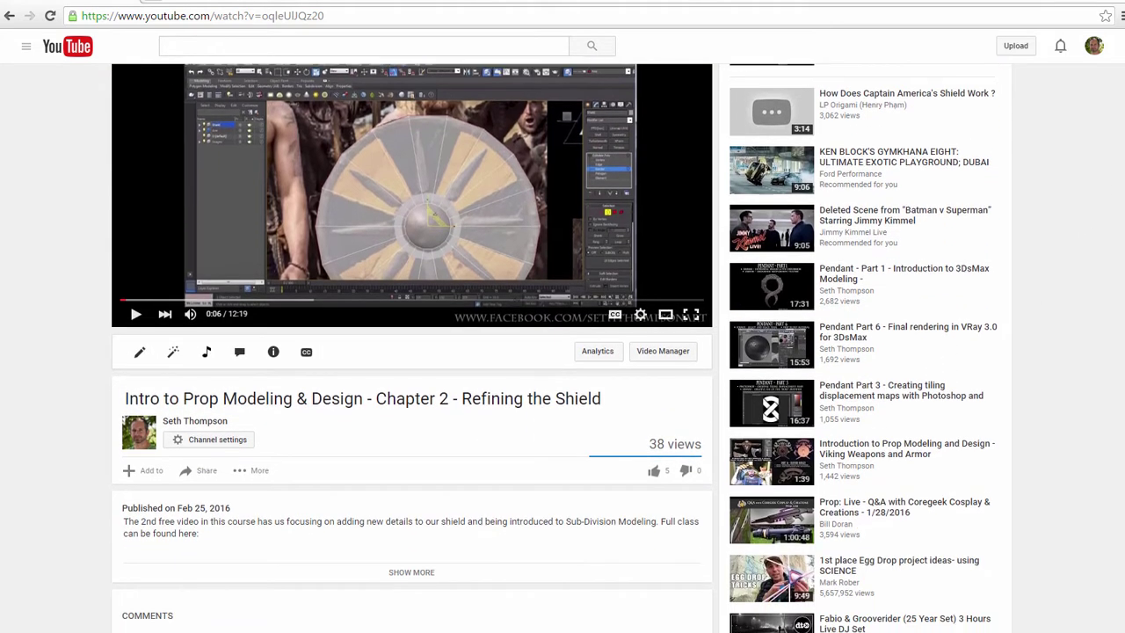
{"action": "left_click", "coordinate": [426, 557]}
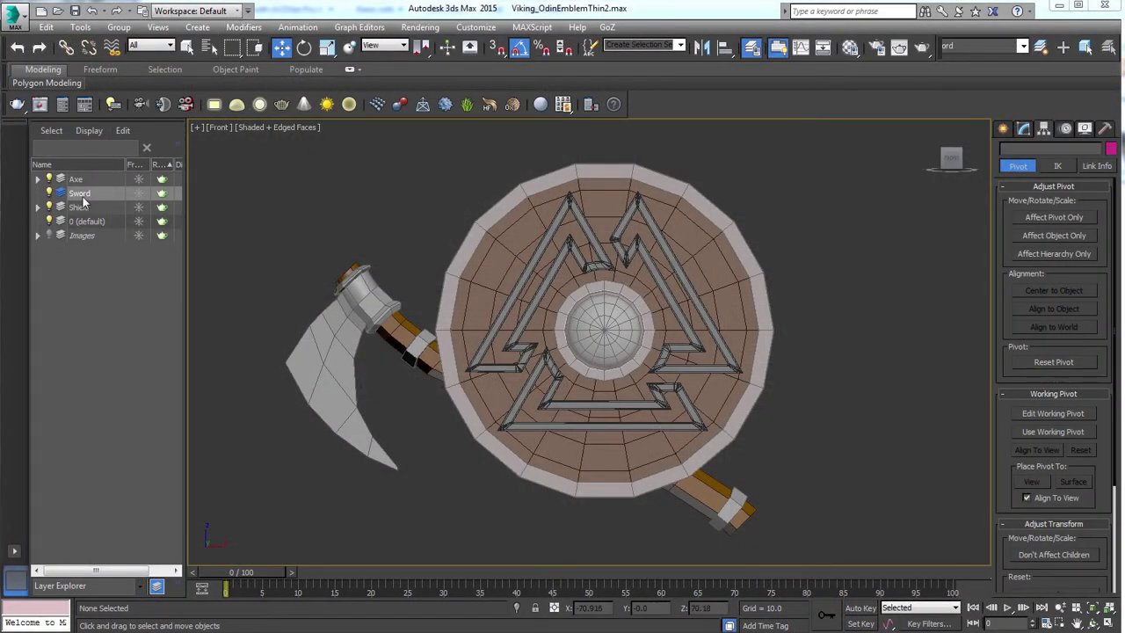
Select all the axe and shield objects and show the Images layer with the reference planes.
{"action": "scroll", "coordinate": [649, 281], "scroll_direction": "down", "scroll_amount": 2}
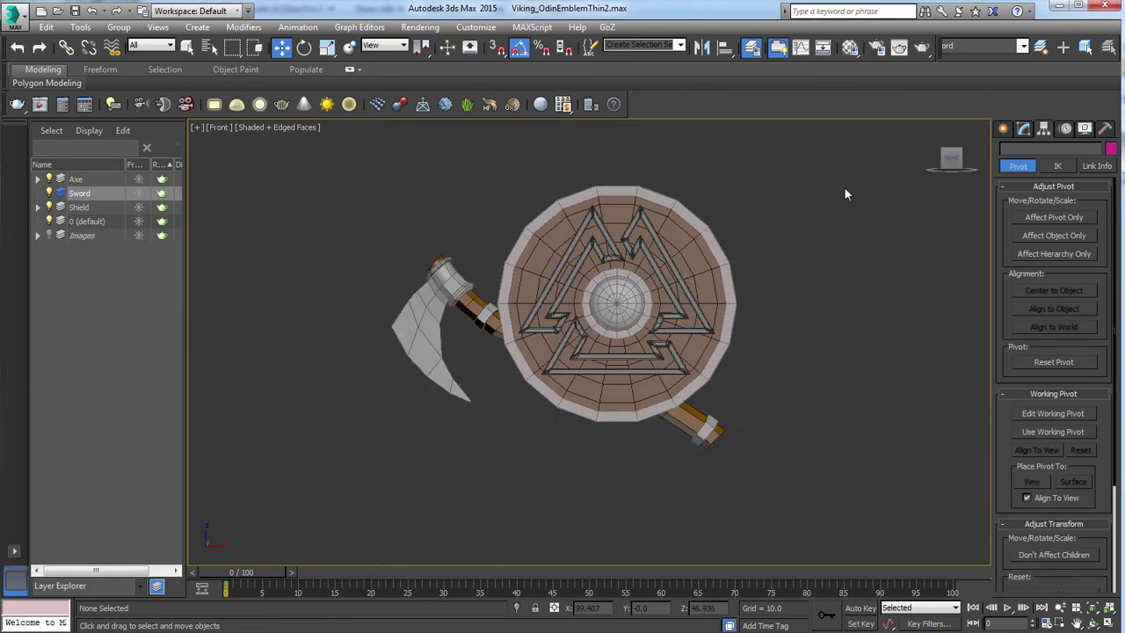
{"action": "key", "text": "shift+f"}
{"action": "left_click_drag", "start_coordinate": [277, 527], "coordinate": [275, 525]}
{"action": "middle_click_drag", "start_coordinate": [733, 330], "coordinate": [761, 319], "text": "alt"}
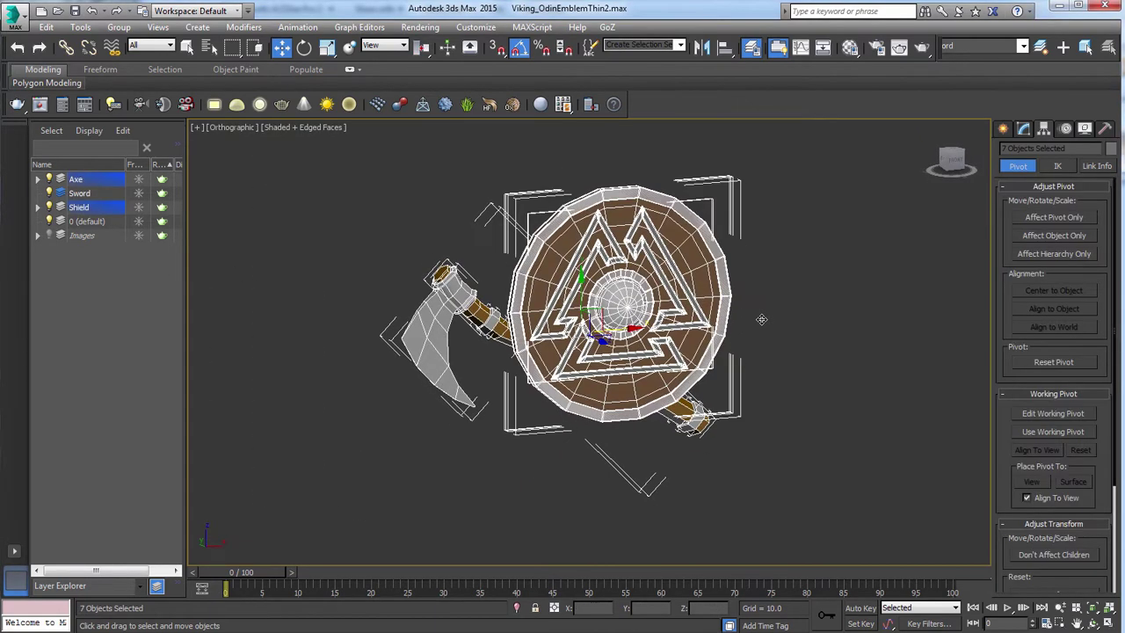
{"action": "left_click", "coordinate": [49, 236]}
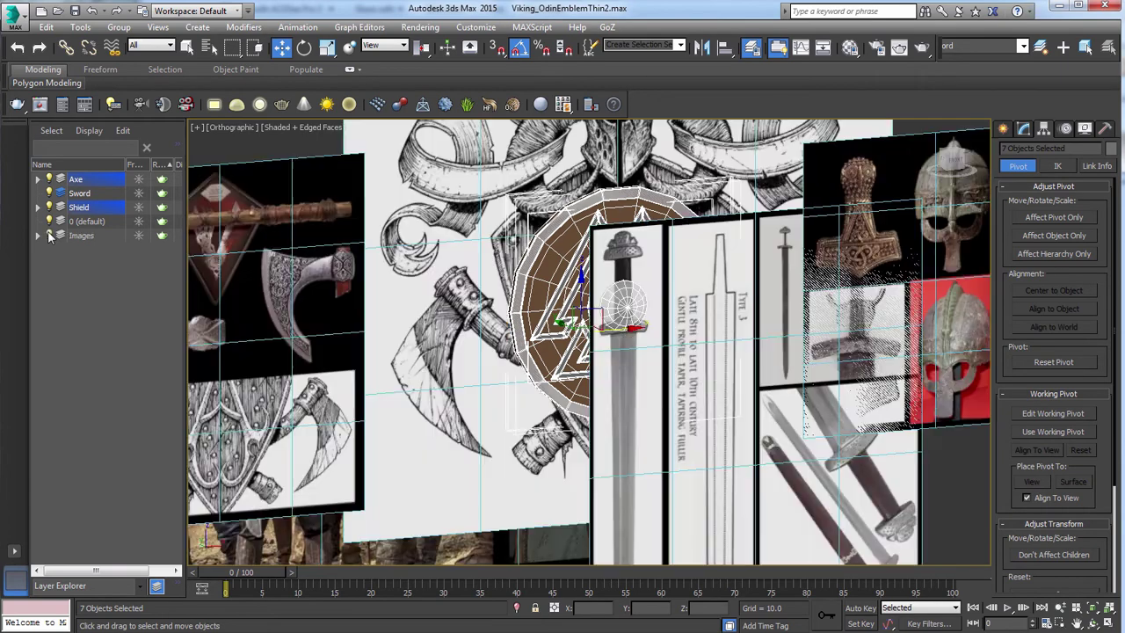
{"action": "scroll", "coordinate": [611, 305], "scroll_direction": "down", "scroll_amount": 5}
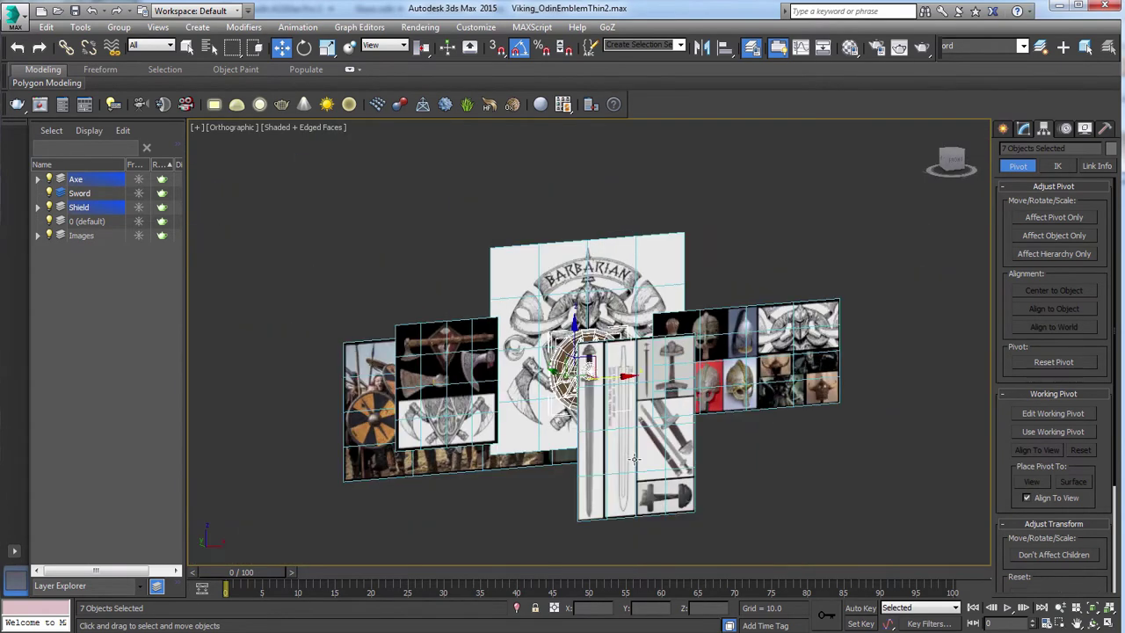
Add the sword reference plane to the axe and shield selection and hide all unselected objects.
{"action": "key", "text": "q"}
{"action": "left_click", "coordinate": [619, 456], "text": "ctrl"}
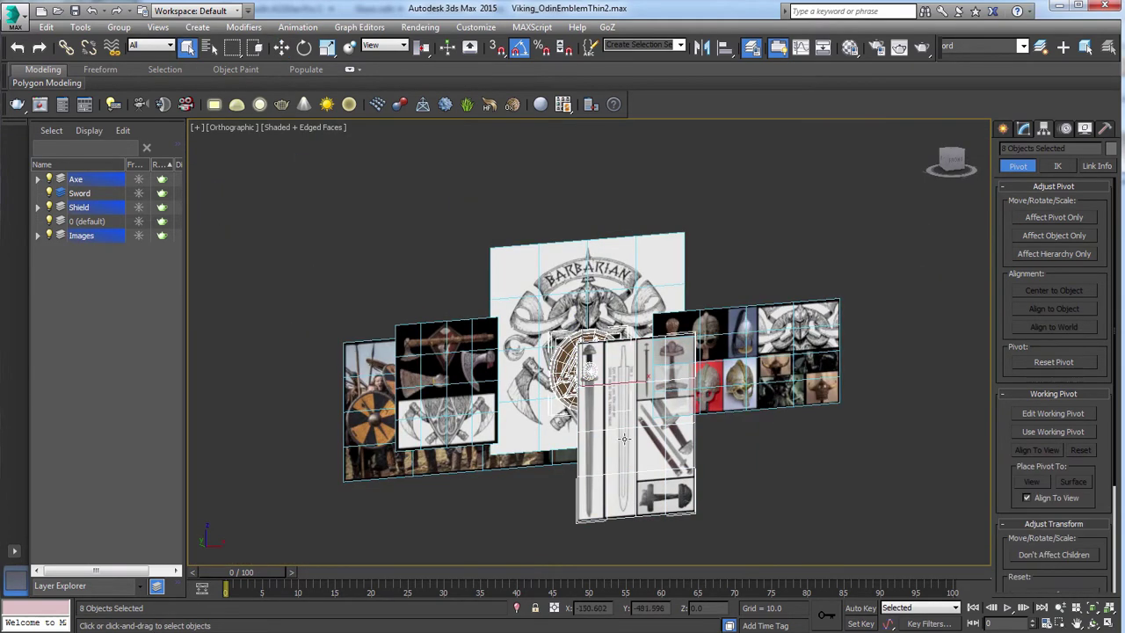
{"action": "middle_click_drag", "start_coordinate": [622, 440], "coordinate": [612, 394]}
{"action": "right_click", "coordinate": [612, 395]}
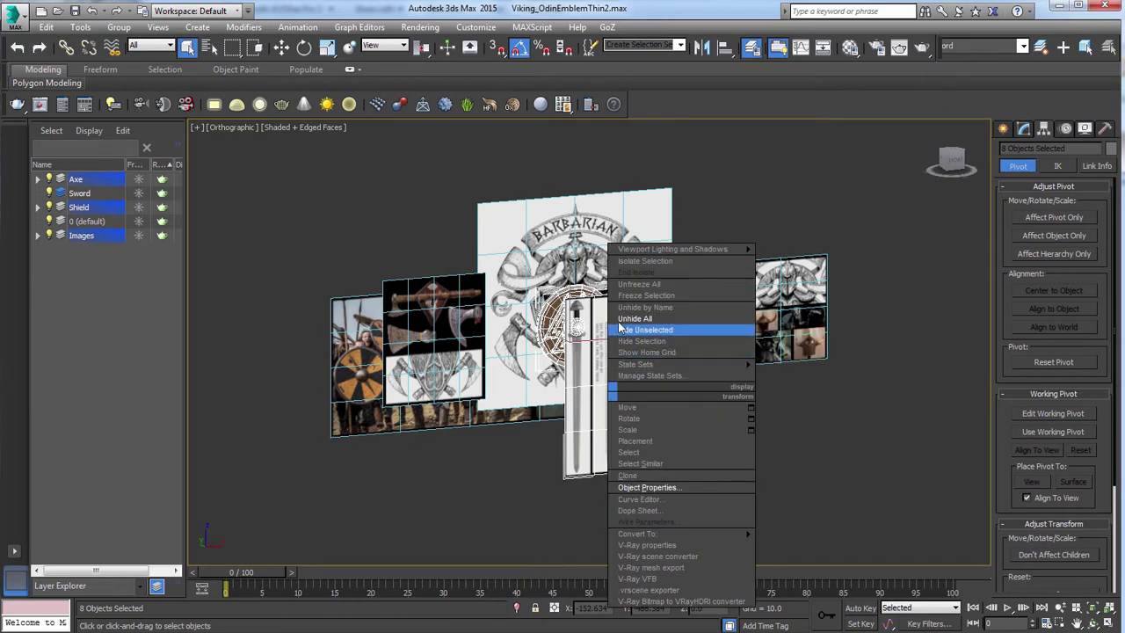
{"action": "left_click", "coordinate": [635, 332]}
Select only the sword reference plane and switch the viewport to the Front view.
{"action": "middle_click_drag", "start_coordinate": [631, 371], "coordinate": [609, 320]}
{"action": "scroll", "coordinate": [609, 319], "scroll_direction": "up", "scroll_amount": 2}
{"action": "left_click", "coordinate": [616, 342]}
{"action": "right_click", "coordinate": [616, 355]}
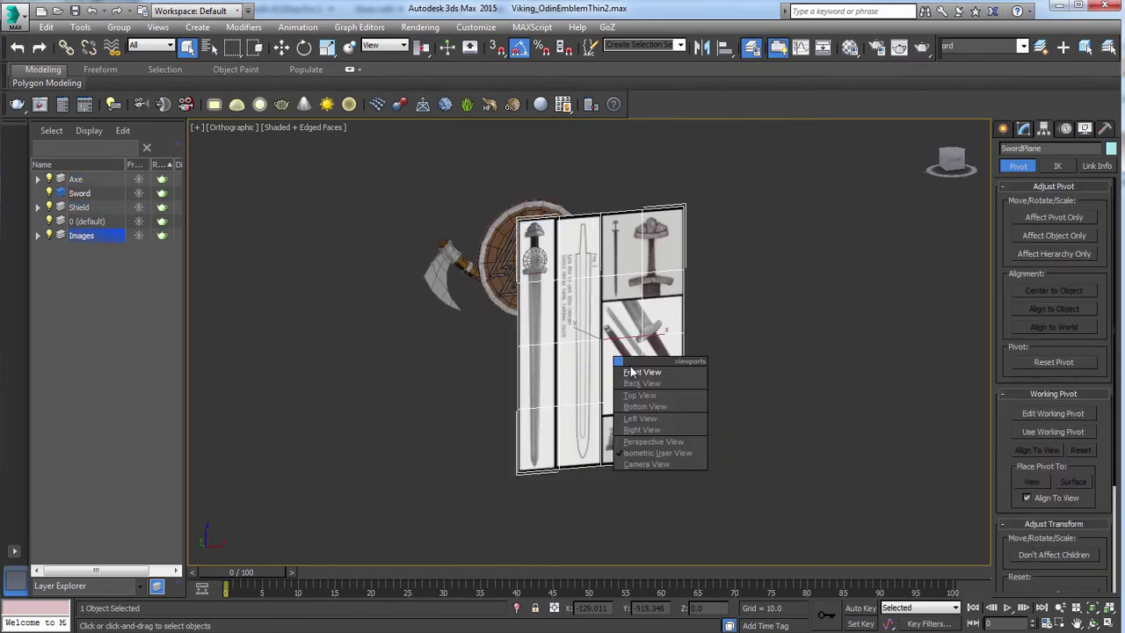
{"action": "left_click", "coordinate": [630, 380]}
{"action": "key", "text": "f"}
Examine the sword reference image from blade tip to hilt, including how its grip lines up with the shield's central boss.
{"action": "middle_click_drag", "start_coordinate": [640, 395], "coordinate": [552, 189]}
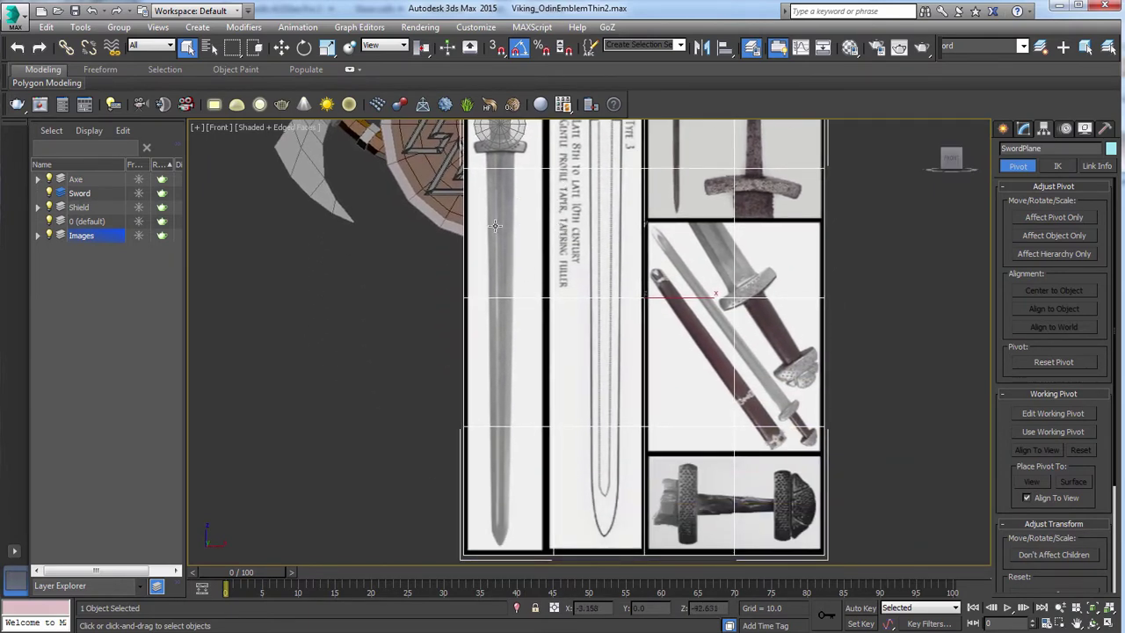
{"action": "middle_click_drag", "start_coordinate": [495, 159], "coordinate": [550, 376]}
{"action": "scroll", "coordinate": [550, 376], "scroll_direction": "up", "scroll_amount": 6}
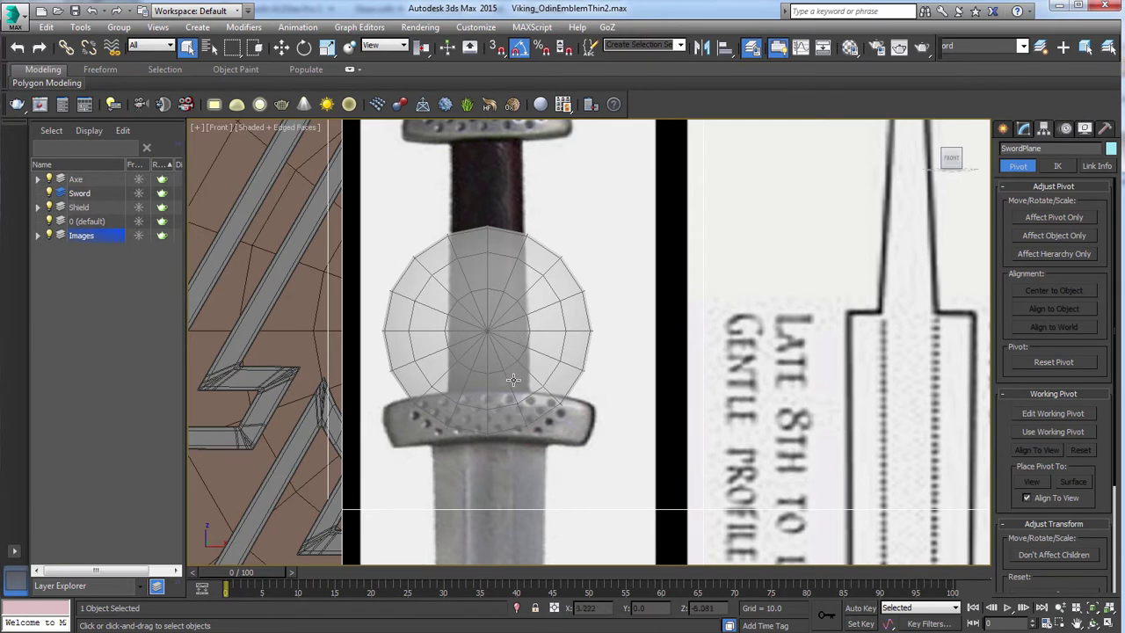
{"action": "scroll", "coordinate": [514, 380], "scroll_direction": "down", "scroll_amount": 8}
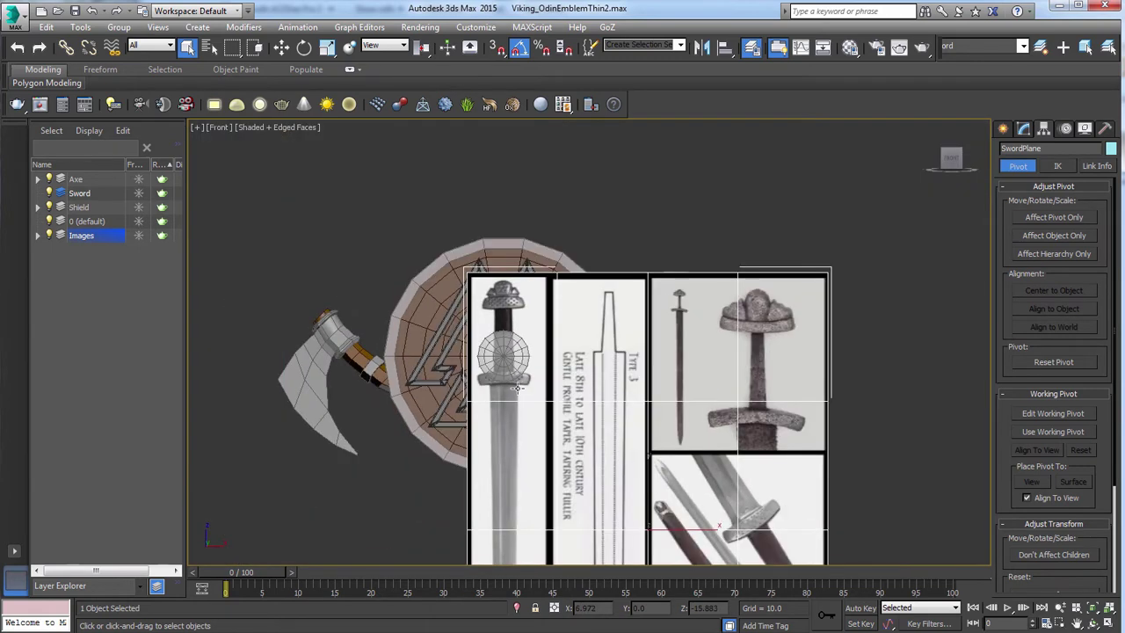
{"action": "scroll", "coordinate": [519, 389], "scroll_direction": "up", "scroll_amount": 4}
{"action": "scroll", "coordinate": [533, 355], "scroll_direction": "down", "scroll_amount": 4}
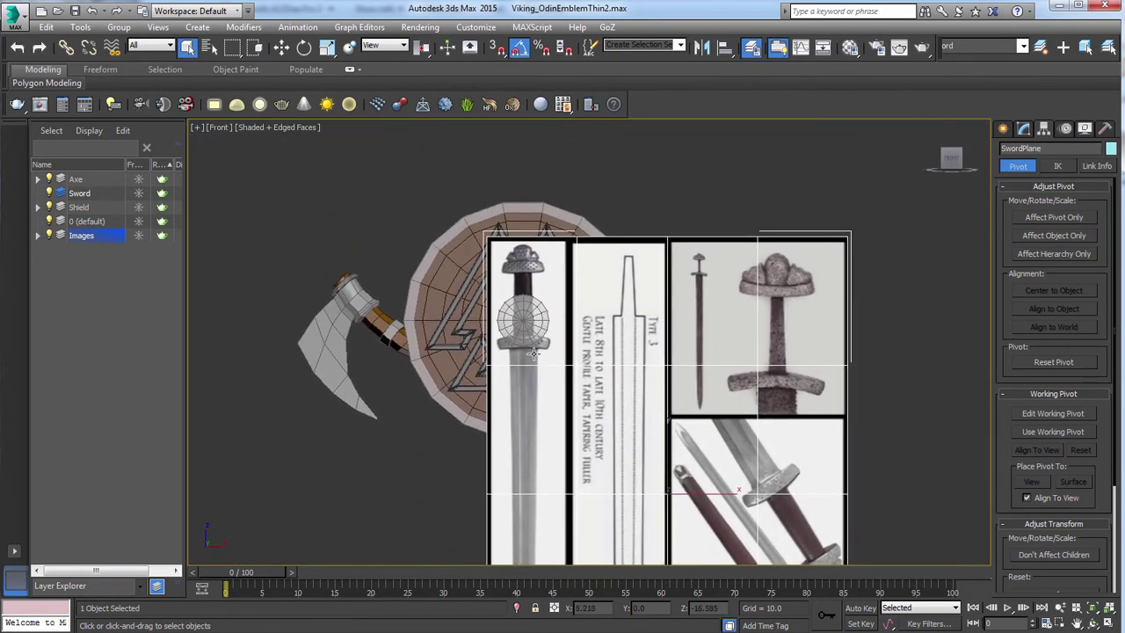
{"action": "scroll", "coordinate": [534, 354], "scroll_direction": "up", "scroll_amount": 4}
{"action": "scroll", "coordinate": [534, 354], "scroll_direction": "down", "scroll_amount": 4}
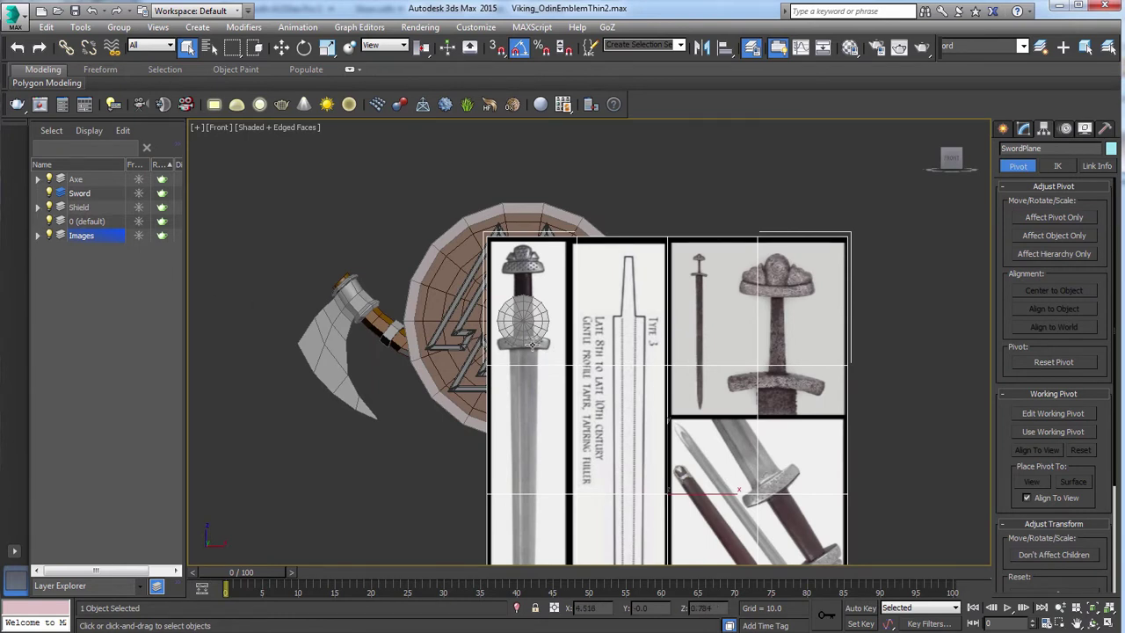
Hide the Shield and Axe layers and show the home grid over the sword reference's hilt.
{"action": "left_click", "coordinate": [49, 207]}
{"action": "left_click", "coordinate": [49, 178]}
{"action": "middle_click_drag", "start_coordinate": [545, 385], "coordinate": [551, 206]}
{"action": "scroll", "coordinate": [551, 207], "scroll_direction": "down", "scroll_amount": 2}
{"action": "middle_click_drag", "start_coordinate": [540, 142], "coordinate": [536, 192]}
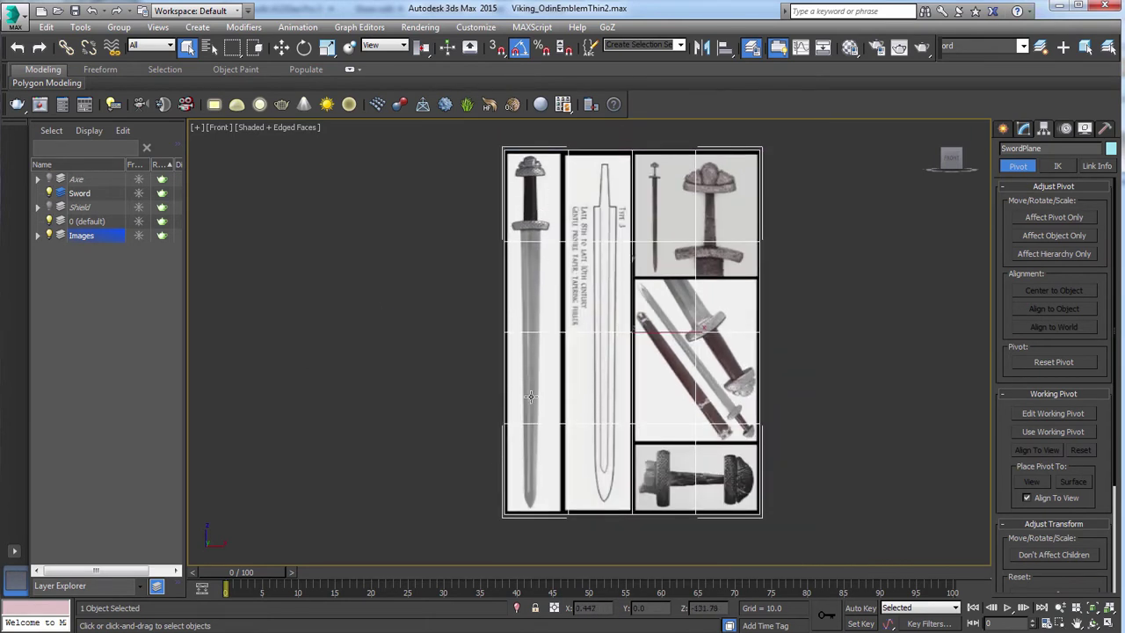
{"action": "middle_click_drag", "start_coordinate": [530, 218], "coordinate": [552, 365]}
{"action": "scroll", "coordinate": [535, 352], "scroll_direction": "up", "scroll_amount": 4}
{"action": "scroll", "coordinate": [552, 366], "scroll_direction": "up", "scroll_amount": 2}
{"action": "scroll", "coordinate": [553, 365], "scroll_direction": "down", "scroll_amount": 2}
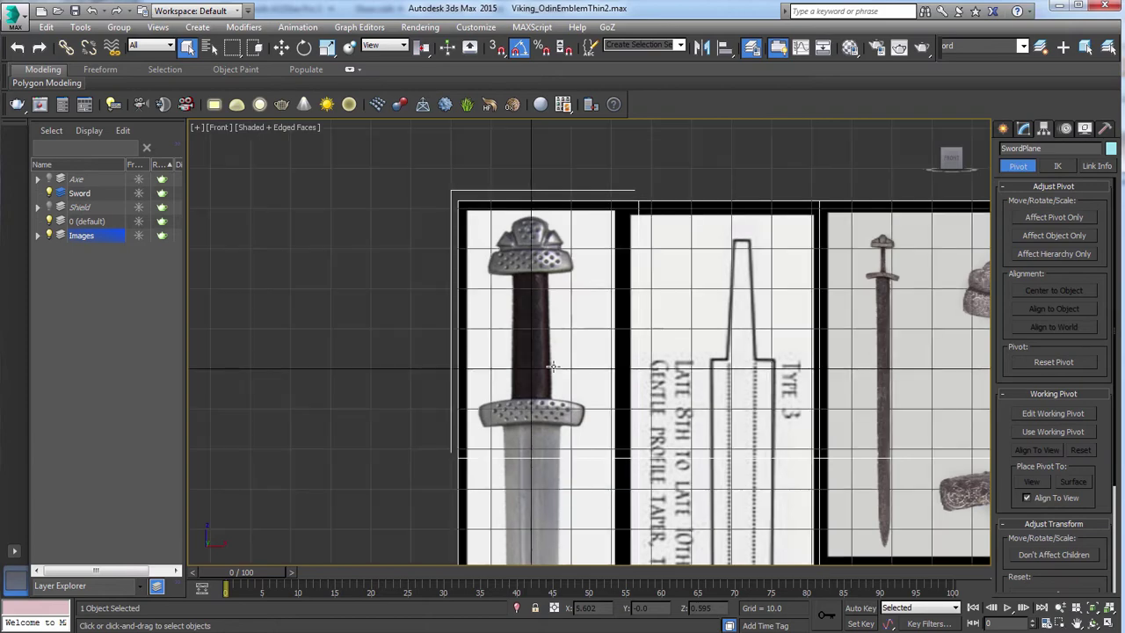
{"action": "scroll", "coordinate": [575, 343], "scroll_direction": "up", "scroll_amount": 3}
Create a 20 × 20 × 10 box centred on the origin using grid-point snapping, and turn snapping off.
{"action": "middle_click_drag", "start_coordinate": [579, 353], "coordinate": [573, 396], "text": "alt"}
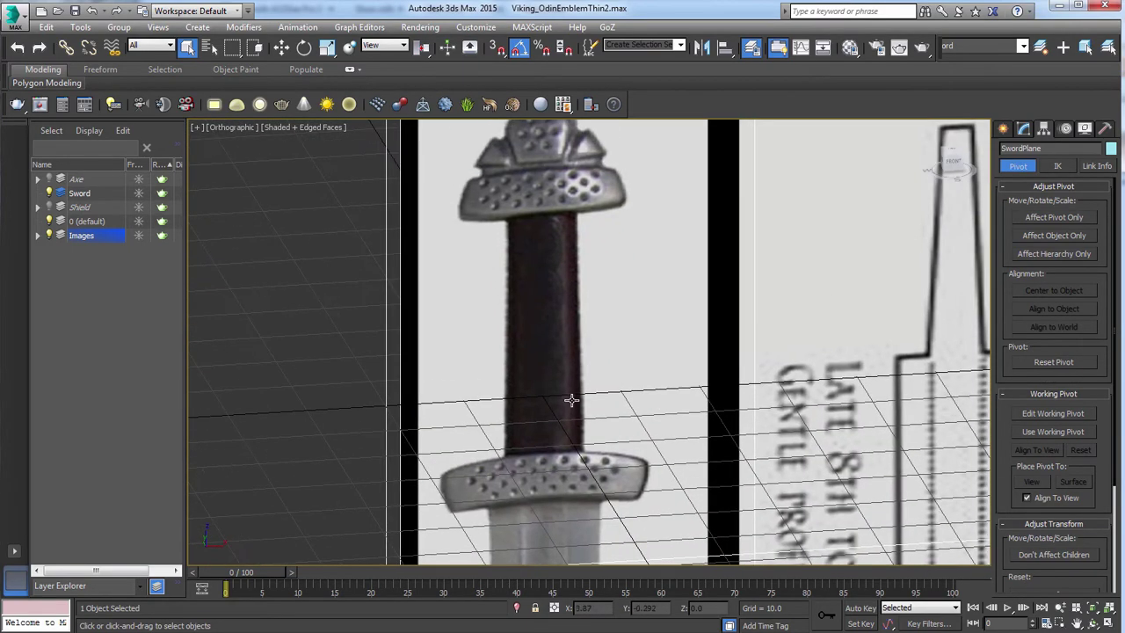
{"action": "left_click", "coordinate": [1004, 132]}
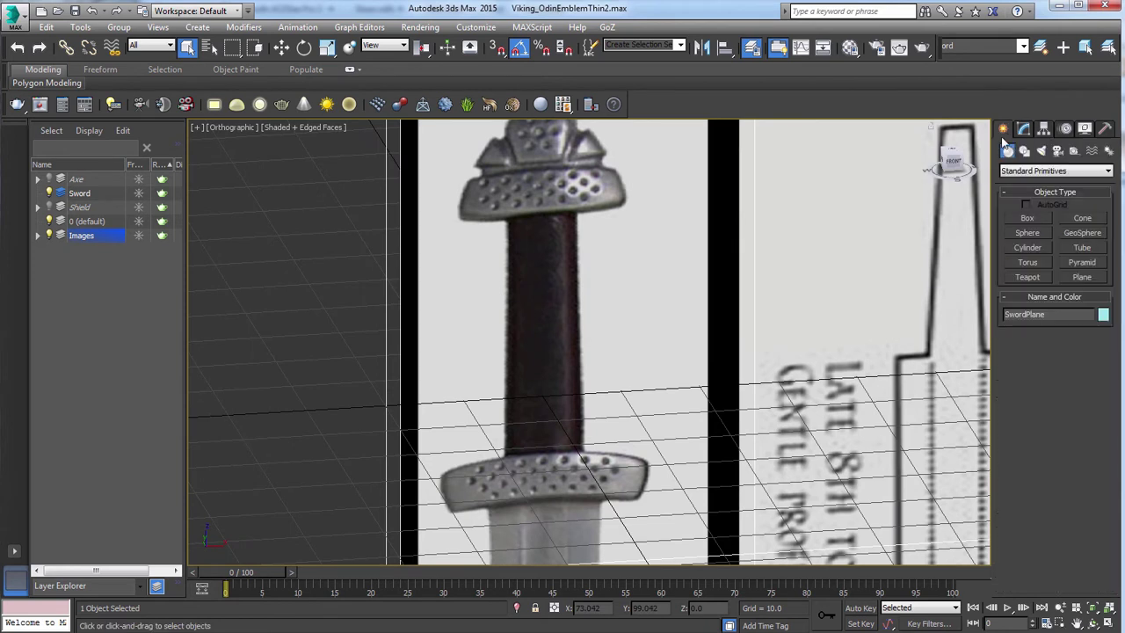
{"action": "left_click", "coordinate": [1028, 218]}
{"action": "left_click", "coordinate": [497, 47]}
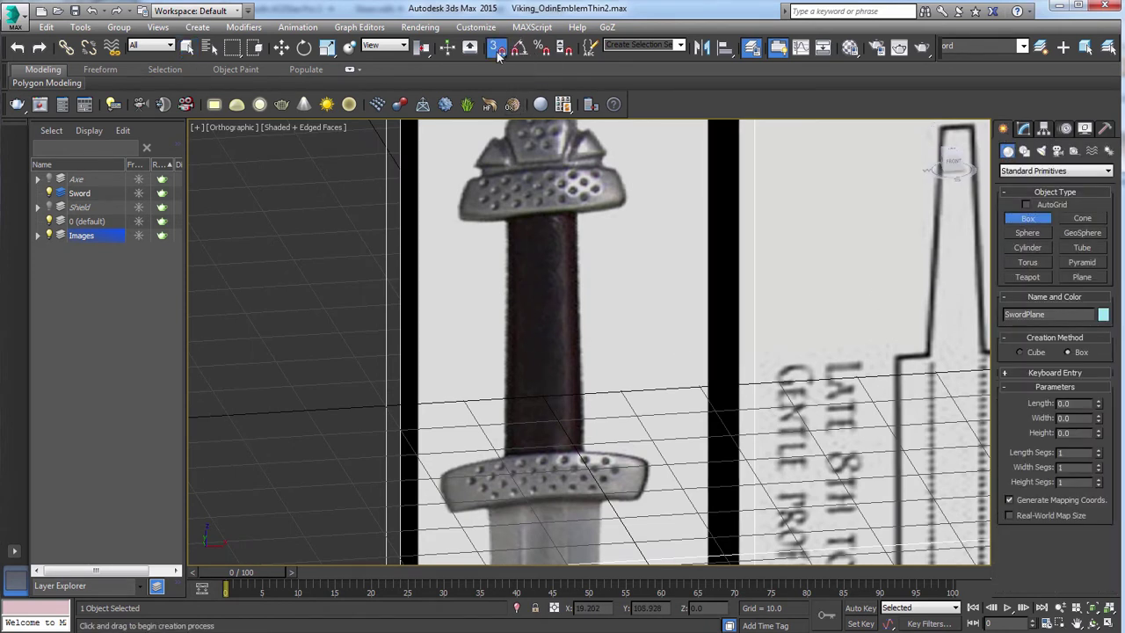
{"action": "right_click", "coordinate": [497, 50]}
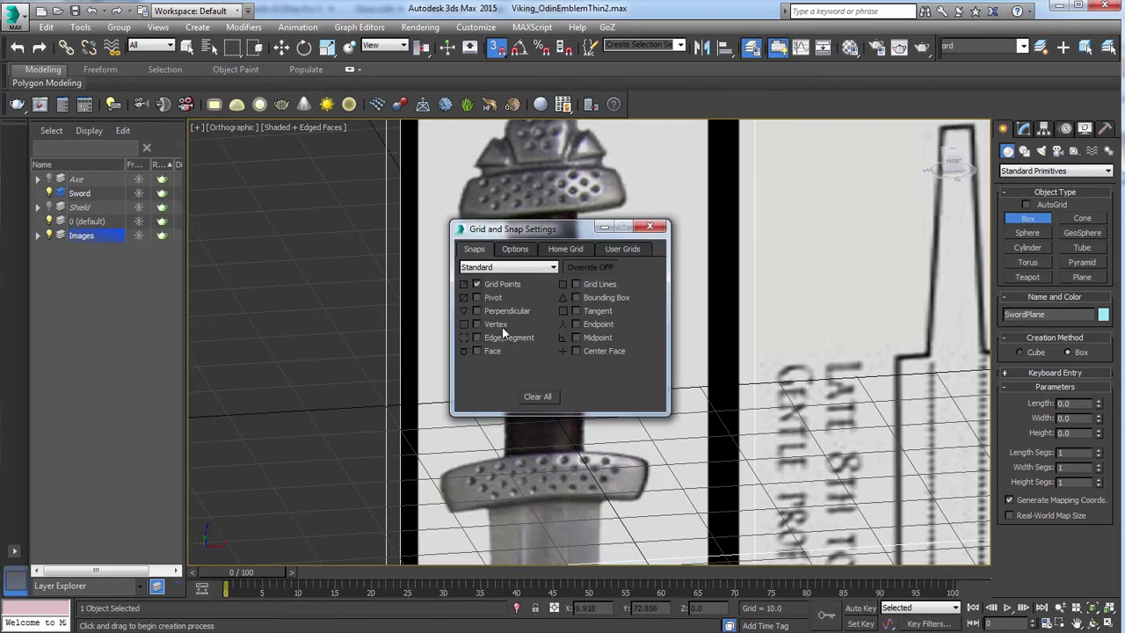
{"action": "left_click", "coordinate": [651, 229]}
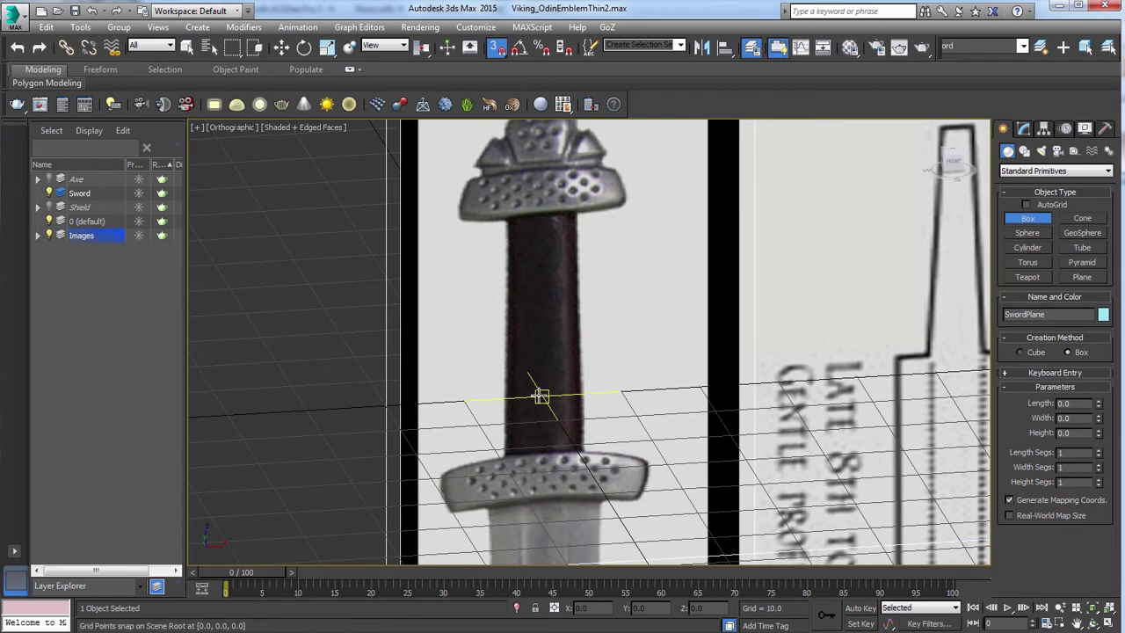
{"action": "left_click_drag", "start_coordinate": [541, 395], "coordinate": [563, 408]}
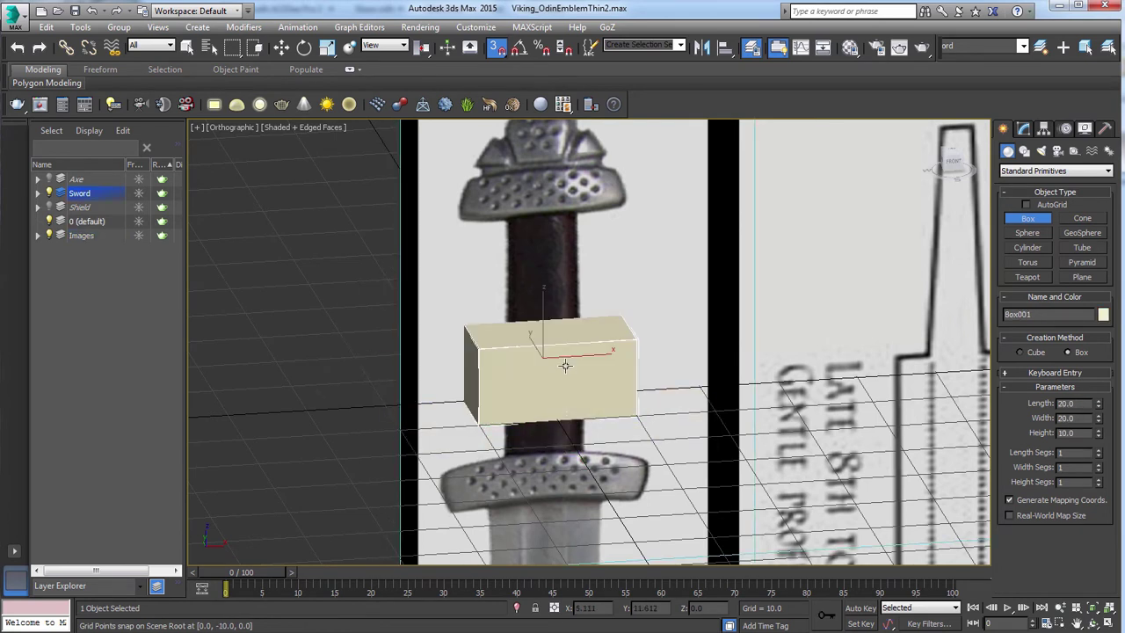
{"action": "left_click", "coordinate": [497, 47]}
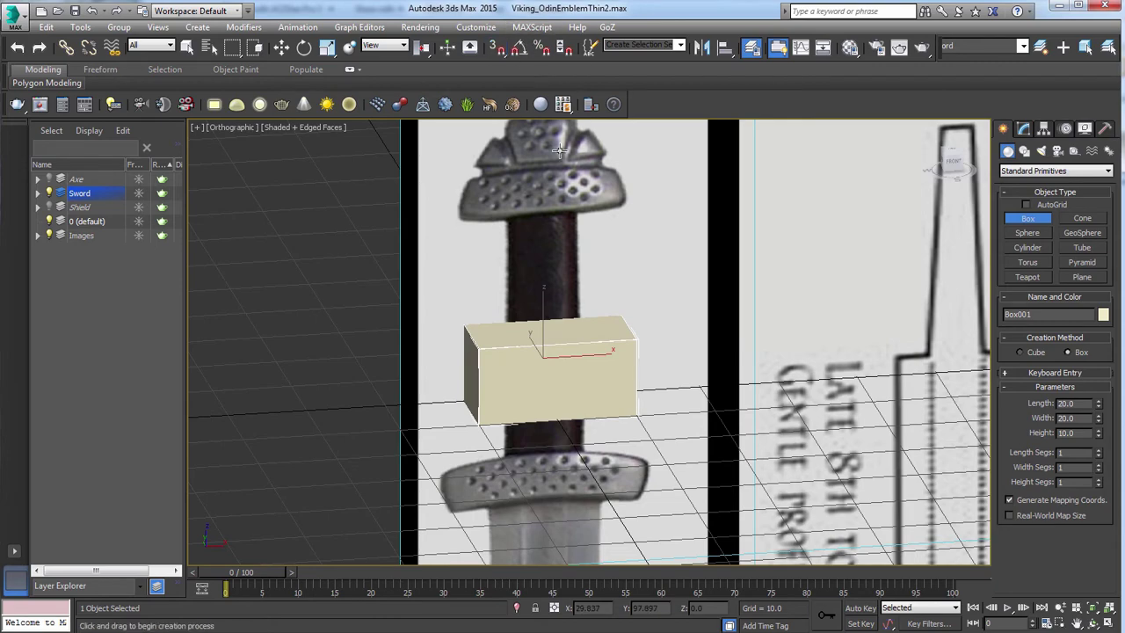
Scale the box's depth along Y down to about 44 percent.
{"action": "middle_click_drag", "start_coordinate": [559, 151], "coordinate": [683, 337], "text": "alt"}
{"action": "key", "text": "r"}
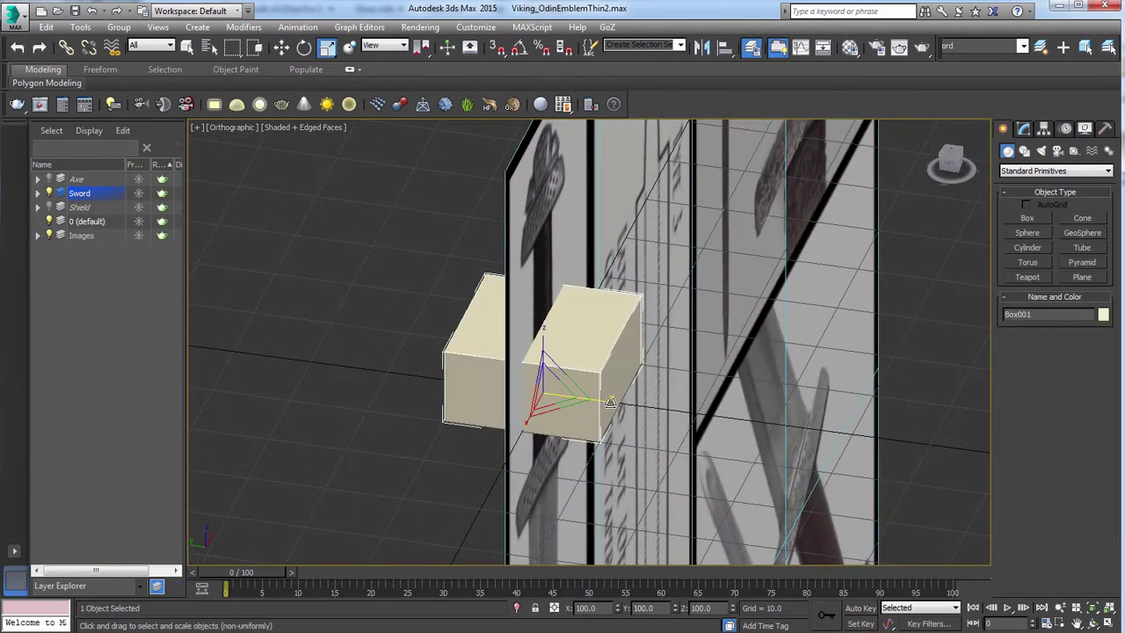
{"action": "left_click_drag", "start_coordinate": [610, 403], "coordinate": [545, 393]}
Raise the box to the sword's pommel, at about 24 on Z, and return to the Front view.
{"action": "middle_click_drag", "start_coordinate": [545, 393], "coordinate": [465, 373], "text": "alt"}
{"action": "key", "text": "w"}
{"action": "left_click_drag", "start_coordinate": [543, 438], "coordinate": [541, 250]}
{"action": "key", "text": "v"}
{"action": "left_click", "coordinate": [566, 265]}
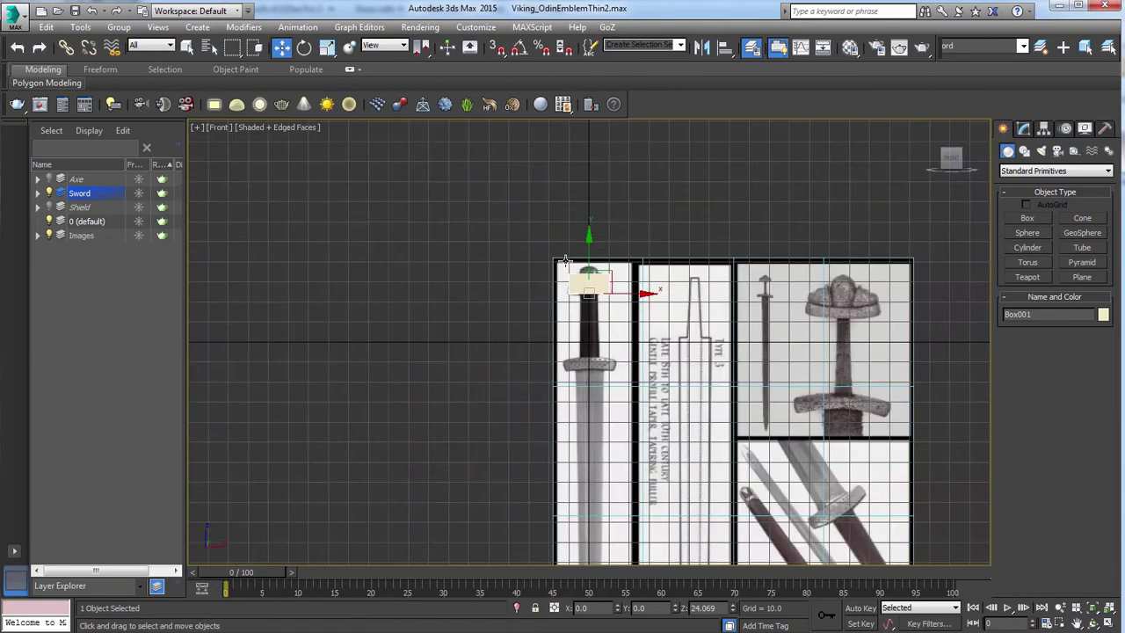
Stretch the box's height along Z to about 152 percent so it covers the pommel in the reference image.
{"action": "middle_click_drag", "start_coordinate": [601, 262], "coordinate": [610, 238]}
{"action": "scroll", "coordinate": [606, 295], "scroll_direction": "up", "scroll_amount": 6}
{"action": "scroll", "coordinate": [611, 335], "scroll_direction": "up", "scroll_amount": 3}
{"action": "left_click_drag", "start_coordinate": [562, 303], "coordinate": [551, 272]}
{"action": "key", "text": "r"}
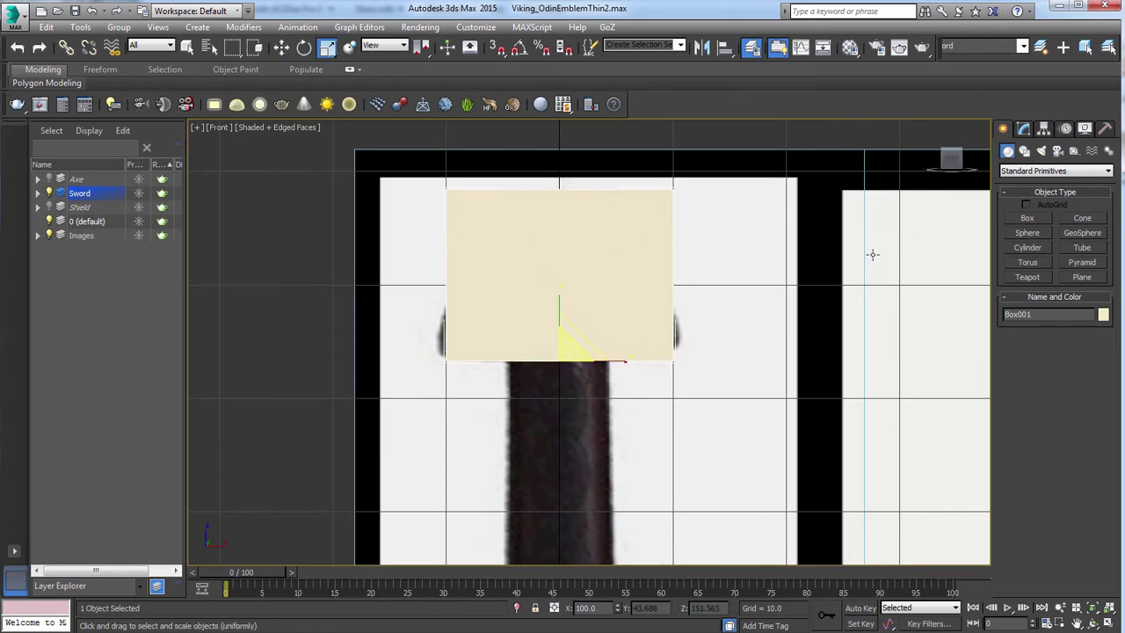
Convert the box to Editable Poly and delete its bottom polygon.
{"action": "left_click", "coordinate": [1024, 130]}
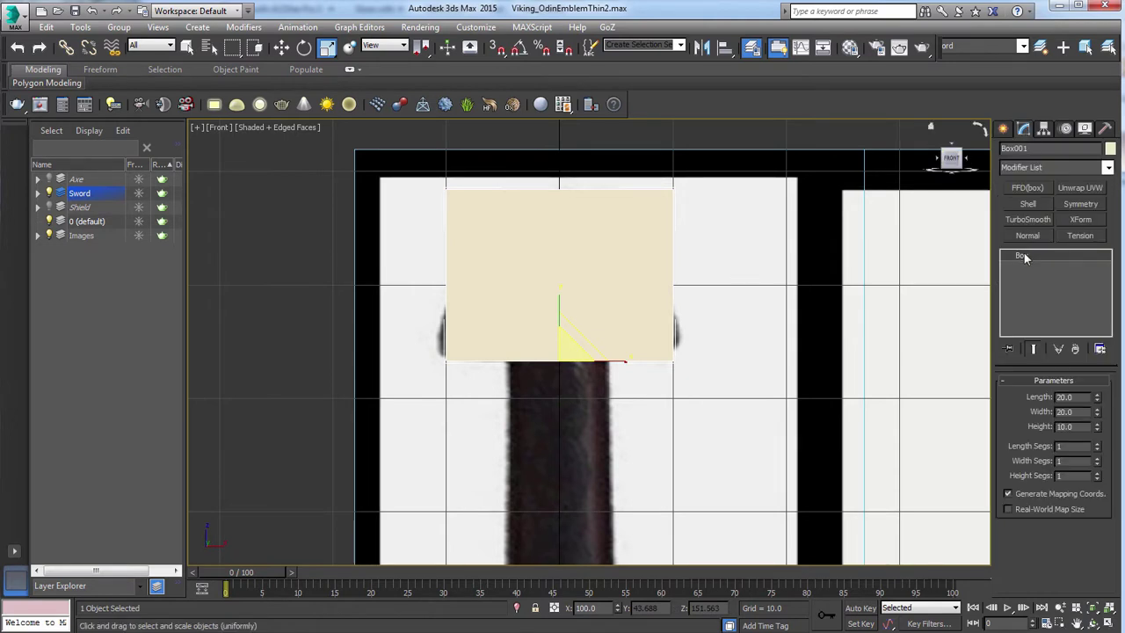
{"action": "right_click", "coordinate": [1024, 256]}
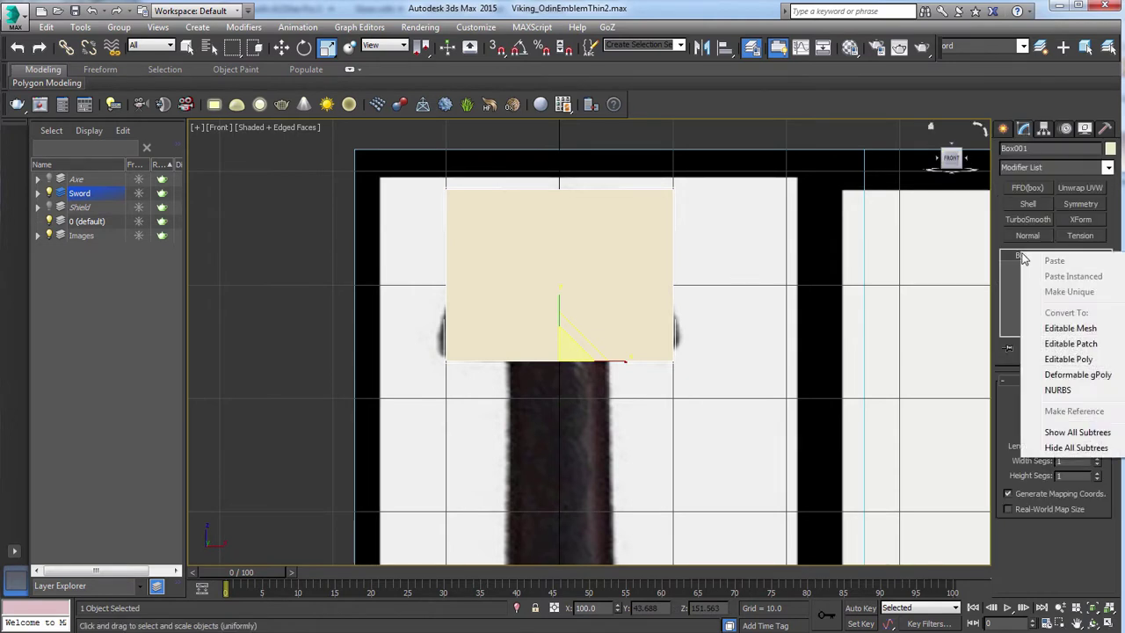
{"action": "left_click", "coordinate": [1057, 361]}
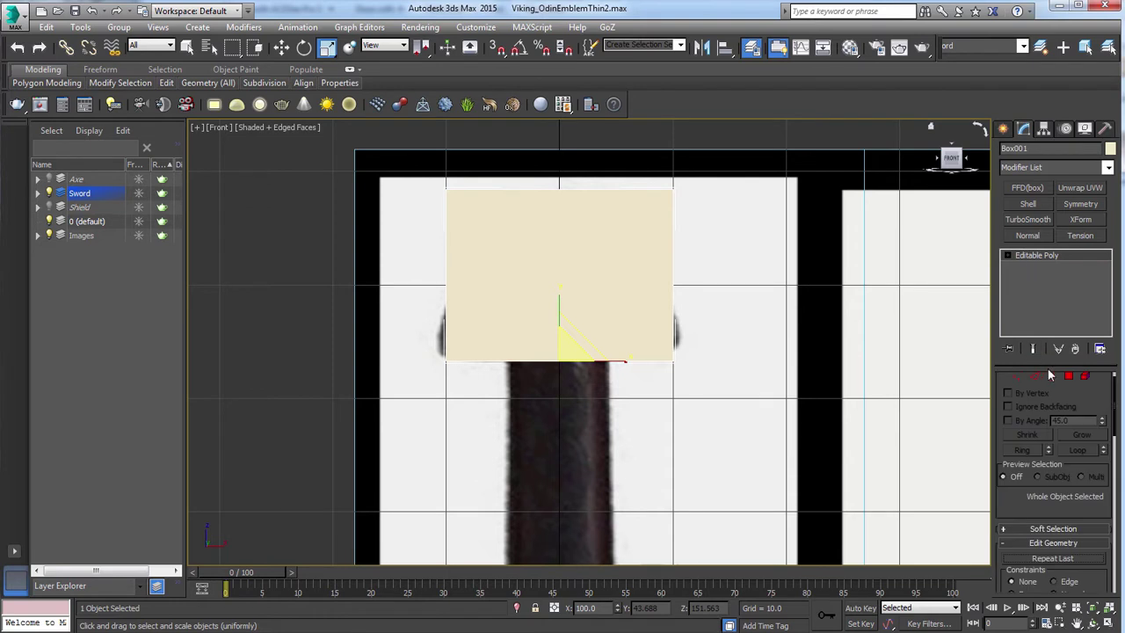
{"action": "left_click", "coordinate": [1070, 378]}
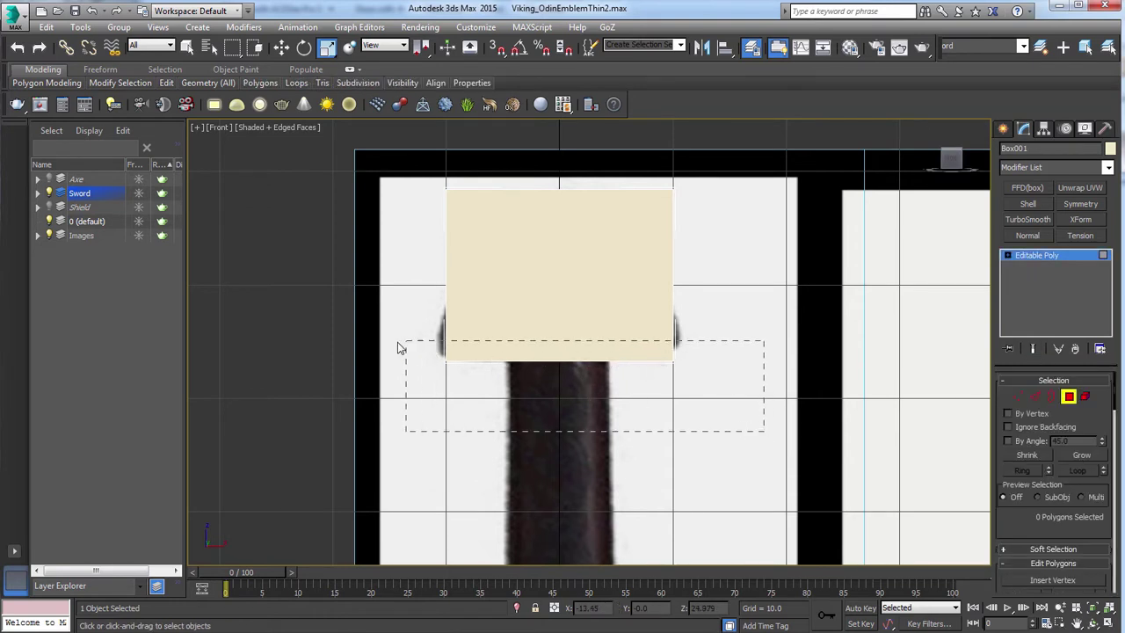
{"action": "left_click_drag", "start_coordinate": [400, 348], "coordinate": [400, 348]}
{"action": "left_click_drag", "start_coordinate": [364, 168], "coordinate": [737, 275]}
{"action": "left_click", "coordinate": [1068, 398]}
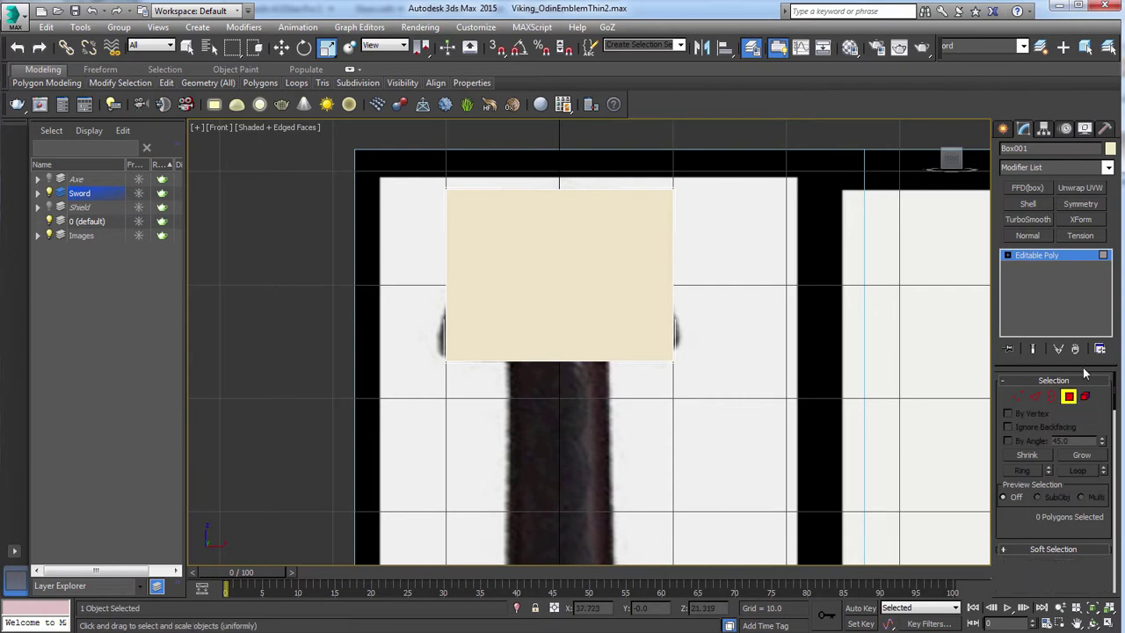
Apply a TurboSmooth modifier with 1 iteration to the pommel box and check its rounded shape from several angles.
{"action": "left_click", "coordinate": [1028, 219]}
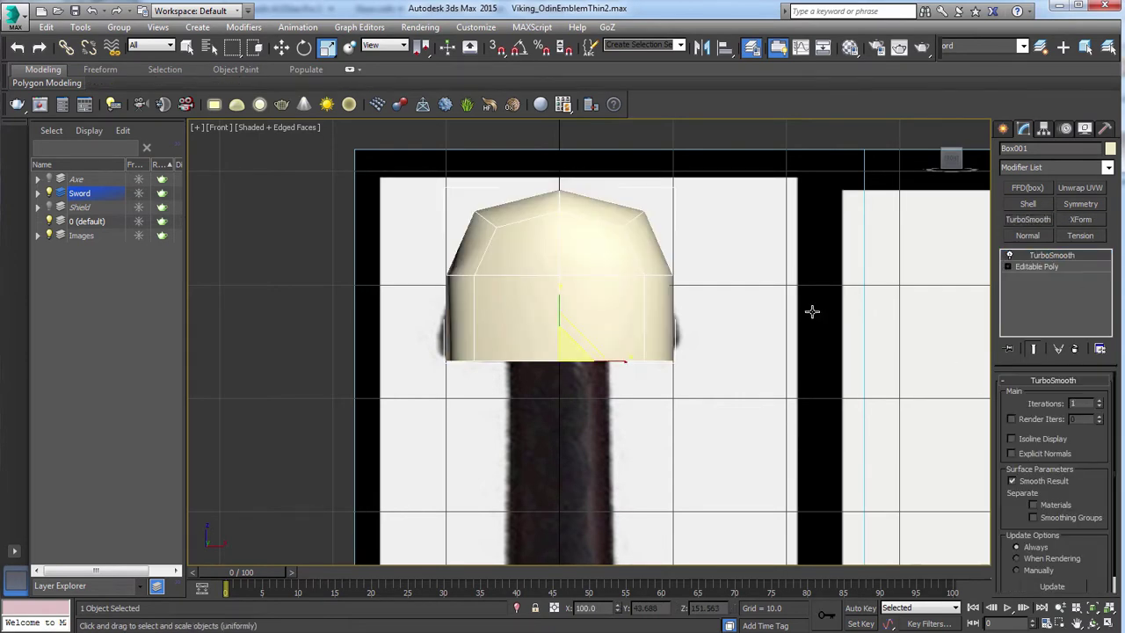
{"action": "middle_click_drag", "start_coordinate": [747, 356], "coordinate": [562, 242], "text": "alt"}
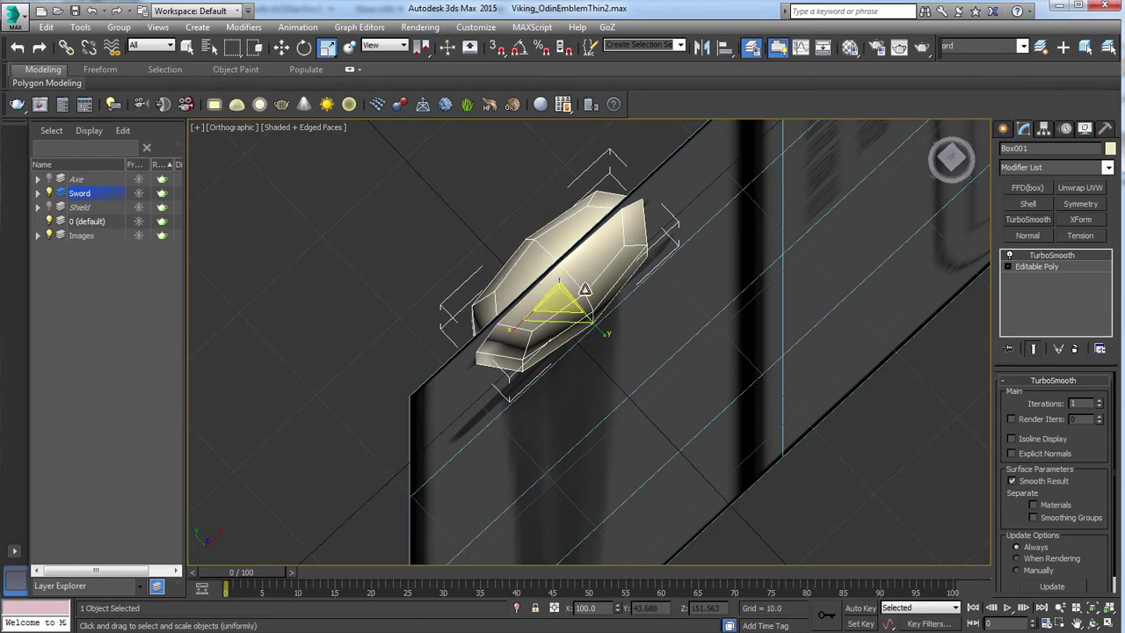
{"action": "middle_click_drag", "start_coordinate": [627, 393], "coordinate": [567, 285], "text": "alt"}
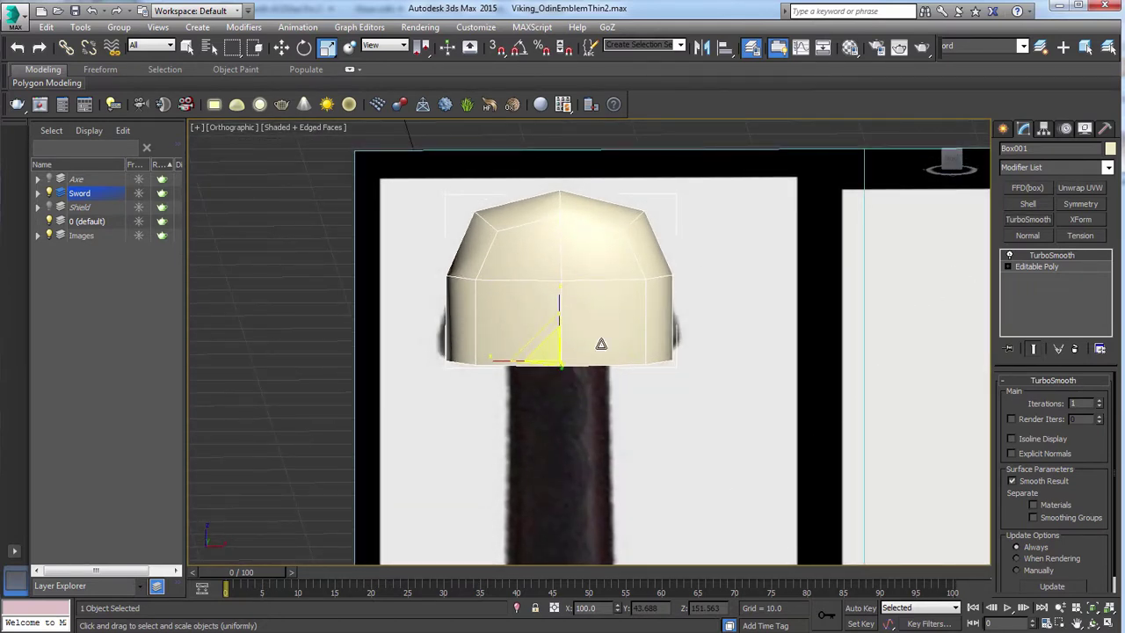
{"action": "key", "text": "v"}
{"action": "left_click", "coordinate": [634, 362]}
{"action": "scroll", "coordinate": [618, 367], "scroll_direction": "up", "scroll_amount": 8}
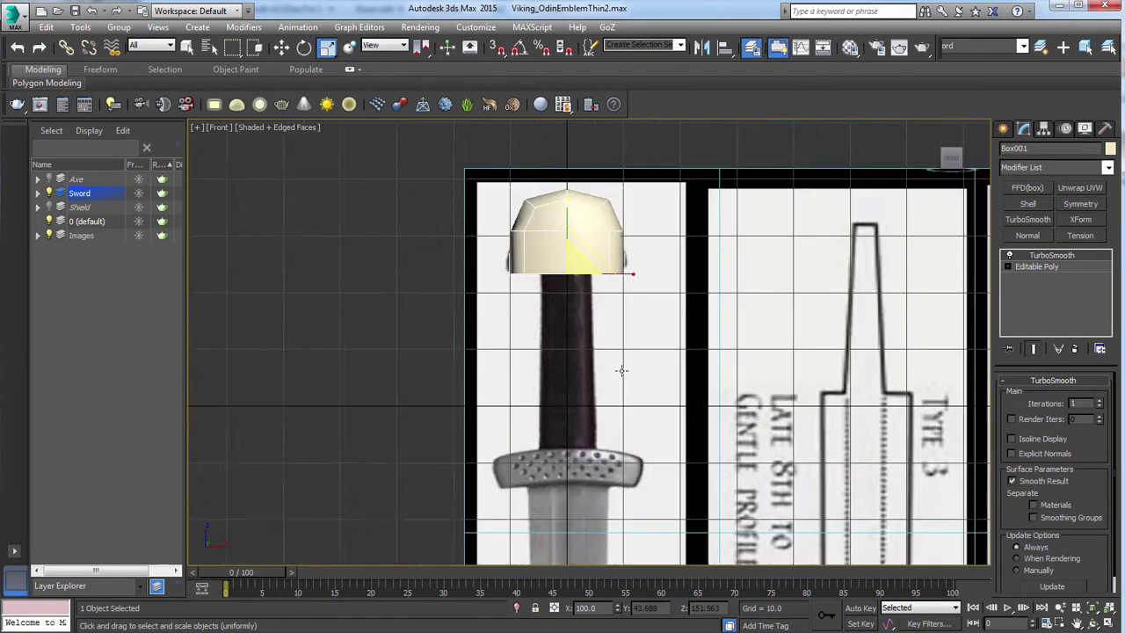
Show the smoothed end result while editing the pommel's Editable Poly, and turn on Isoline Display in the TurboSmooth modifier.
{"action": "left_click", "coordinate": [1028, 266]}
{"action": "left_click", "coordinate": [1008, 267]}
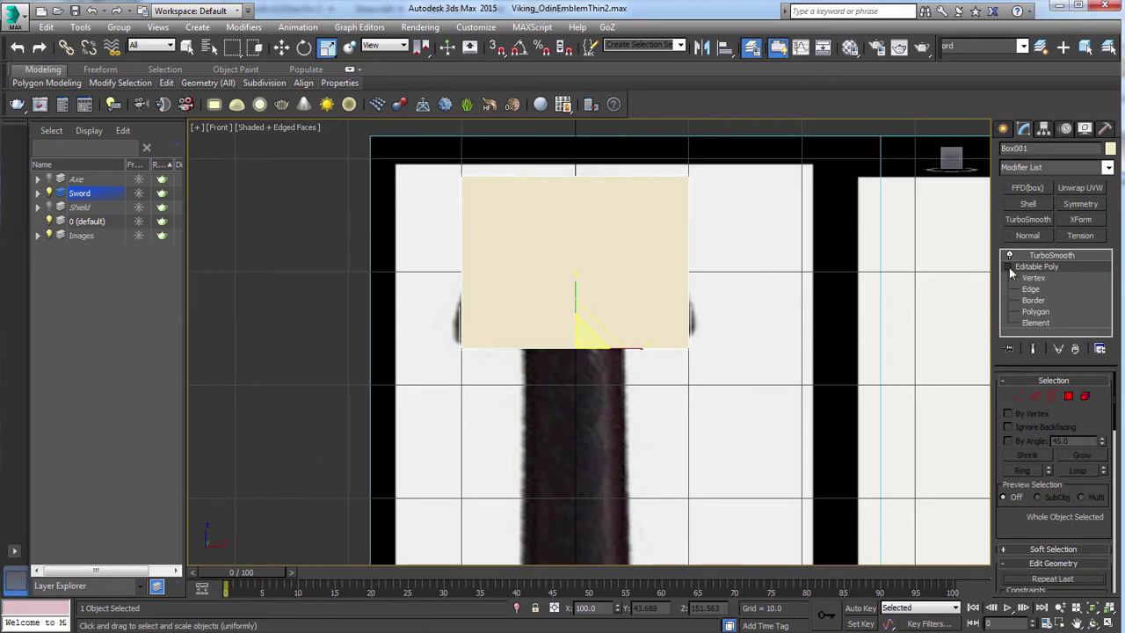
{"action": "left_click", "coordinate": [1034, 349]}
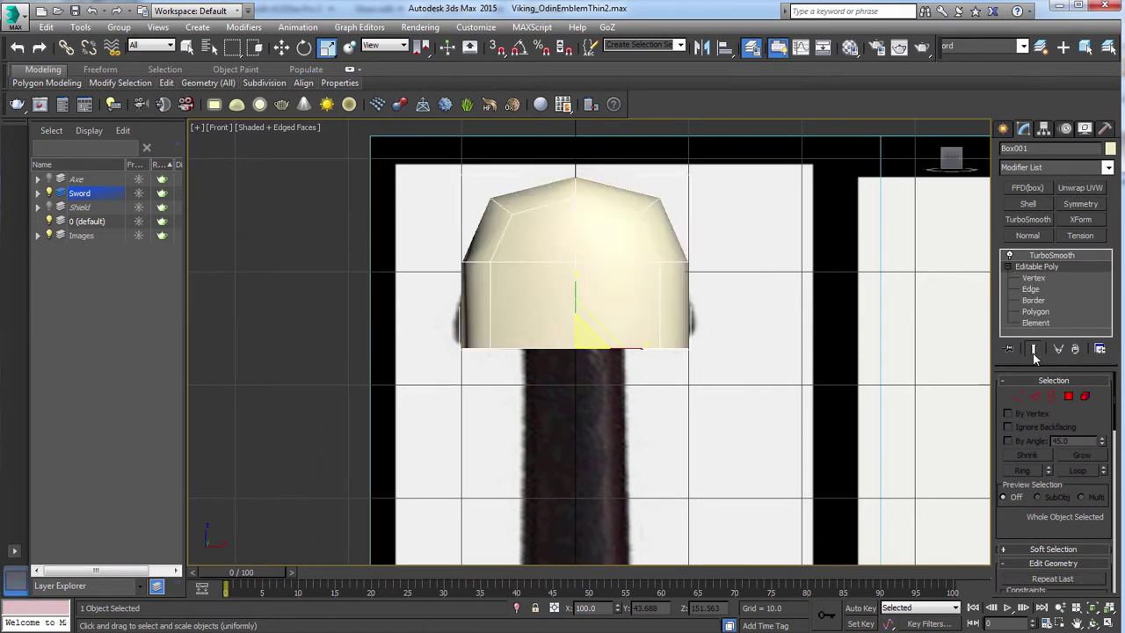
{"action": "left_click", "coordinate": [1034, 278]}
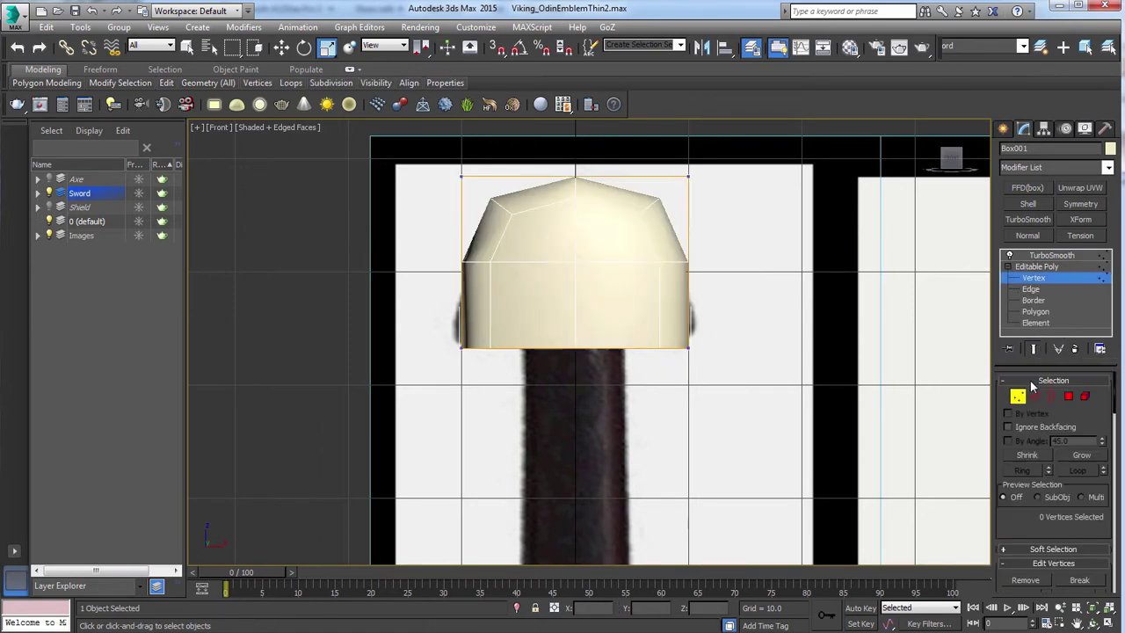
{"action": "left_click", "coordinate": [1042, 257]}
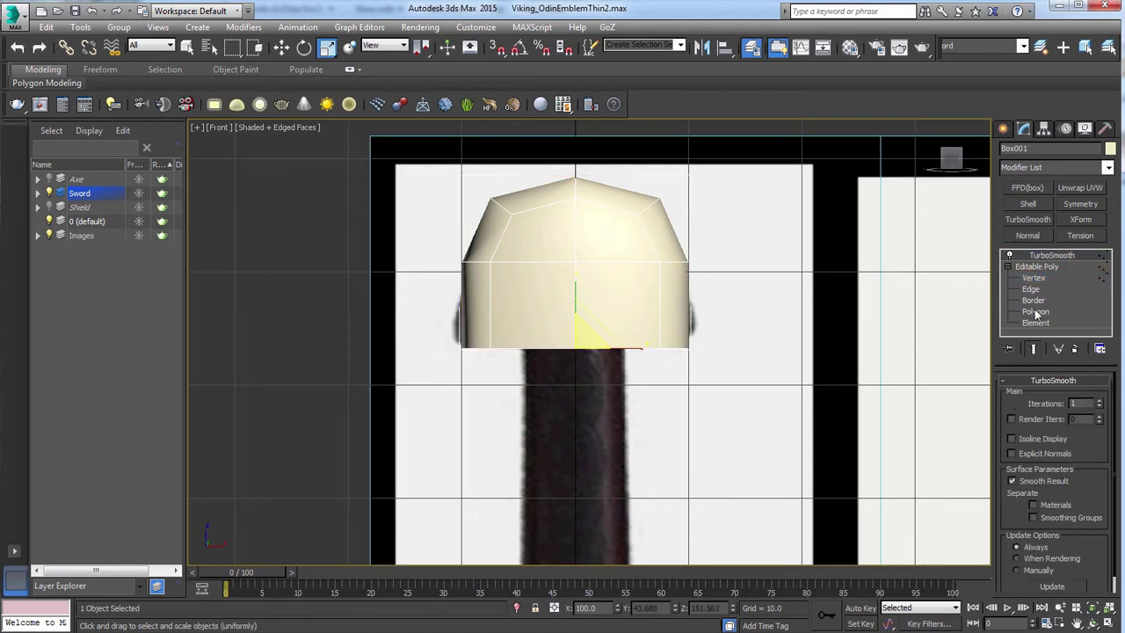
{"action": "left_click", "coordinate": [1012, 436]}
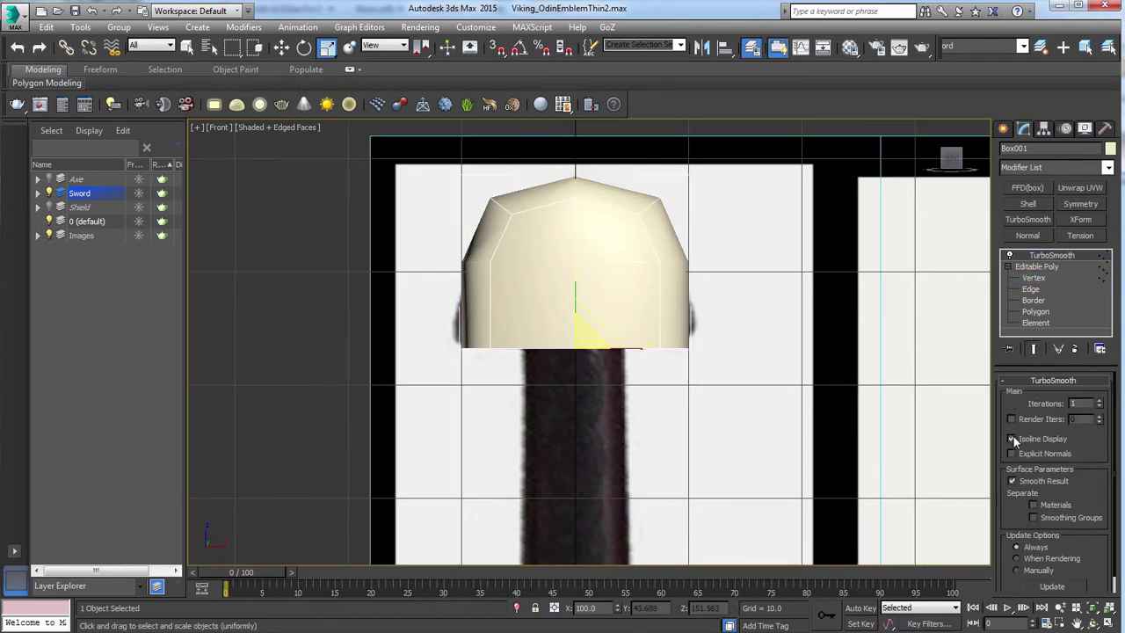
Scale the pommel's four bottom vertices outward so its base is wider than the top, and return to the Front view.
{"action": "left_click", "coordinate": [1031, 278]}
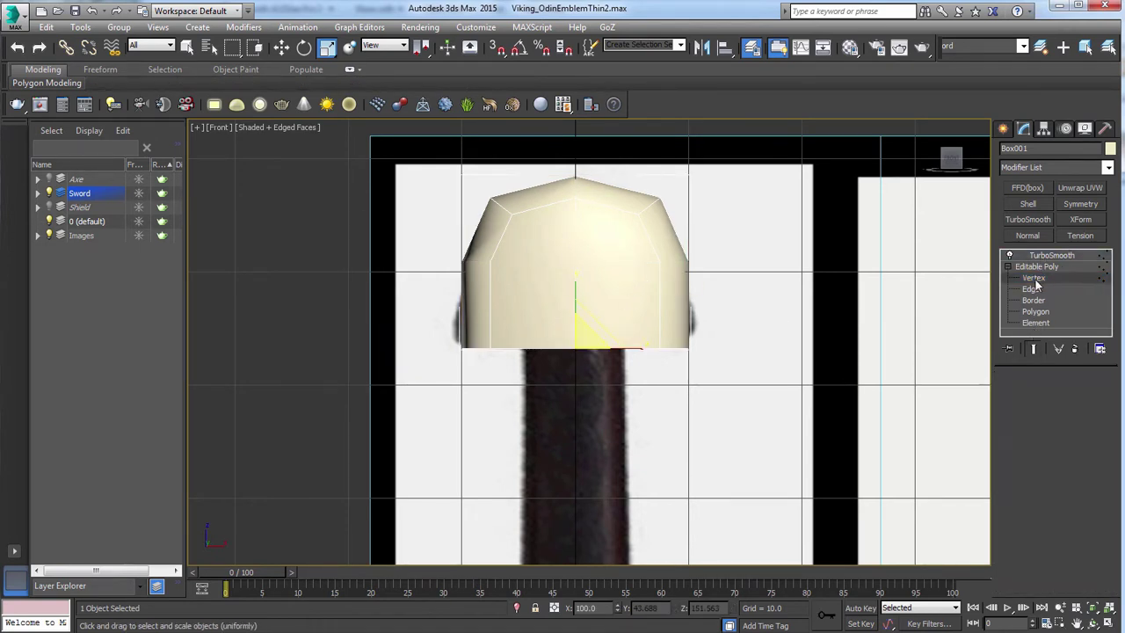
{"action": "left_click_drag", "start_coordinate": [739, 424], "coordinate": [736, 423]}
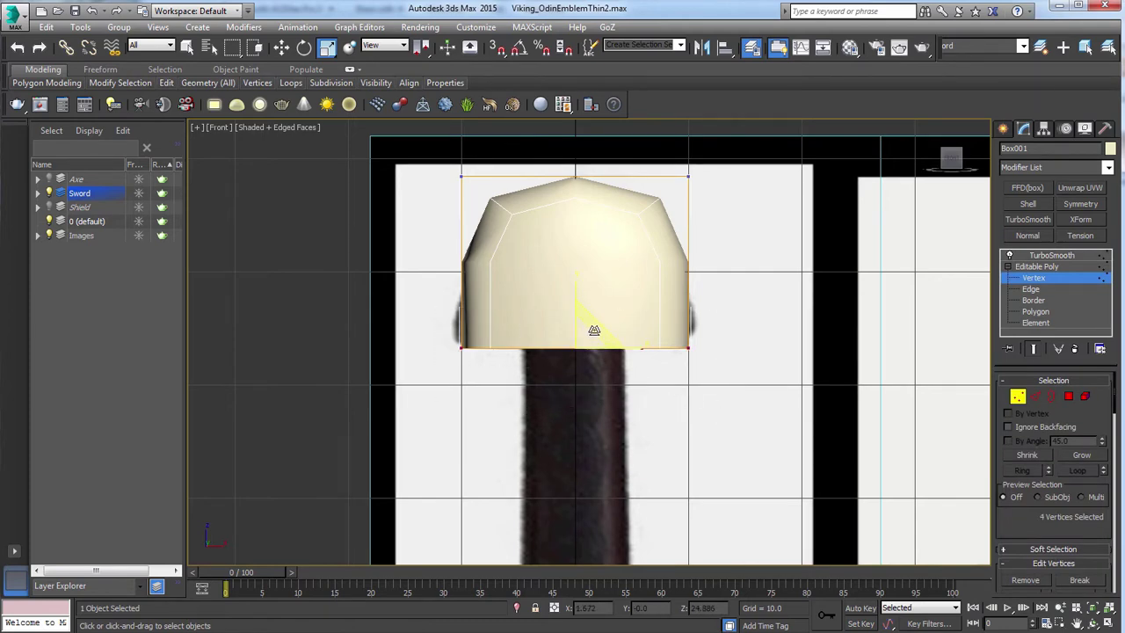
{"action": "middle_click_drag", "start_coordinate": [610, 326], "coordinate": [620, 350], "text": "alt"}
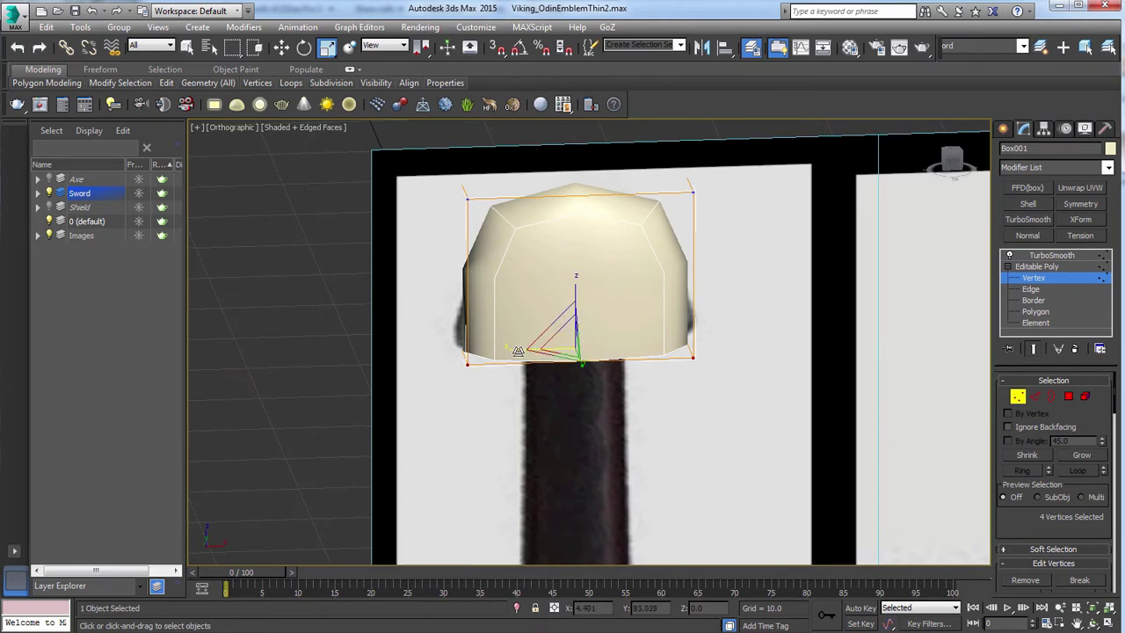
{"action": "left_click_drag", "start_coordinate": [520, 350], "coordinate": [511, 351]}
{"action": "key", "text": "v"}
{"action": "left_click", "coordinate": [567, 372]}
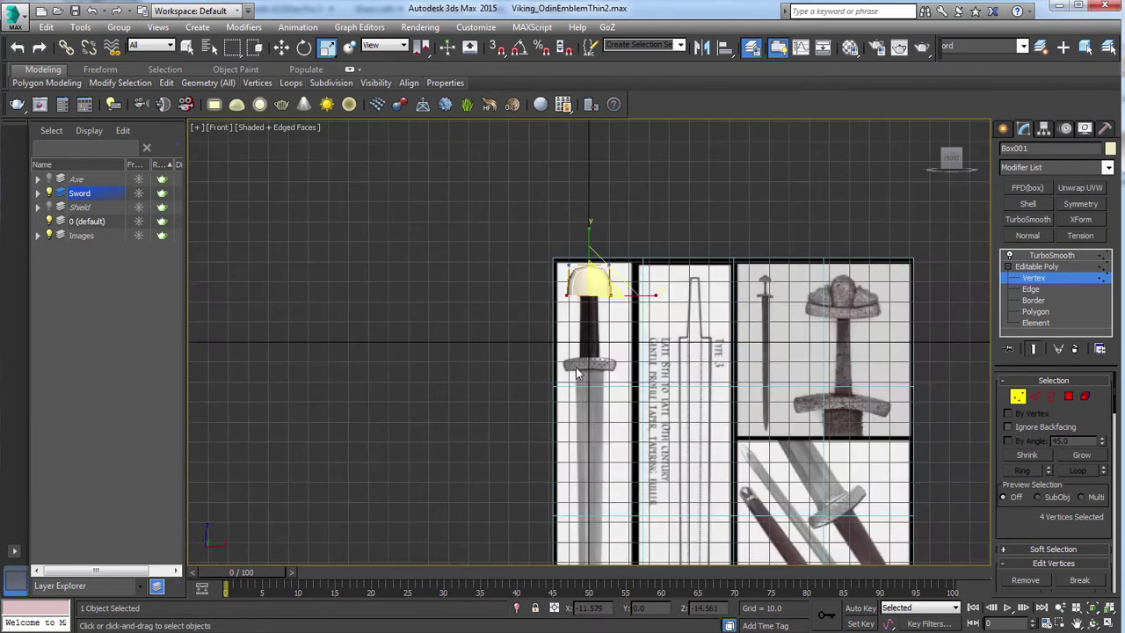
{"action": "scroll", "coordinate": [661, 295], "scroll_direction": "up", "scroll_amount": 6}
{"action": "middle_click_drag", "start_coordinate": [661, 294], "coordinate": [737, 271]}
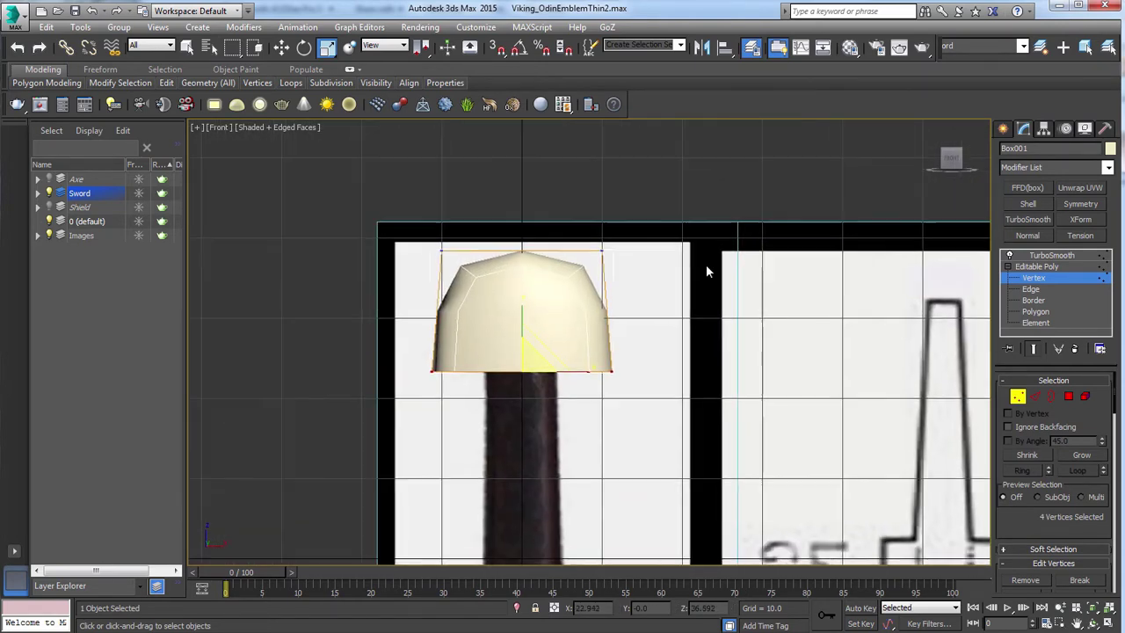
Scale the pommel's four top vertices uniformly to about 63 percent and nudge them along the vertical axis.
{"action": "mouse_move", "coordinate": [659, 205]}
{"action": "left_mouse_down"}
{"action": "mouse_move", "coordinate": [490, 264]}
{"action": "mouse_move", "coordinate": [413, 262]}
{"action": "left_mouse_up"}
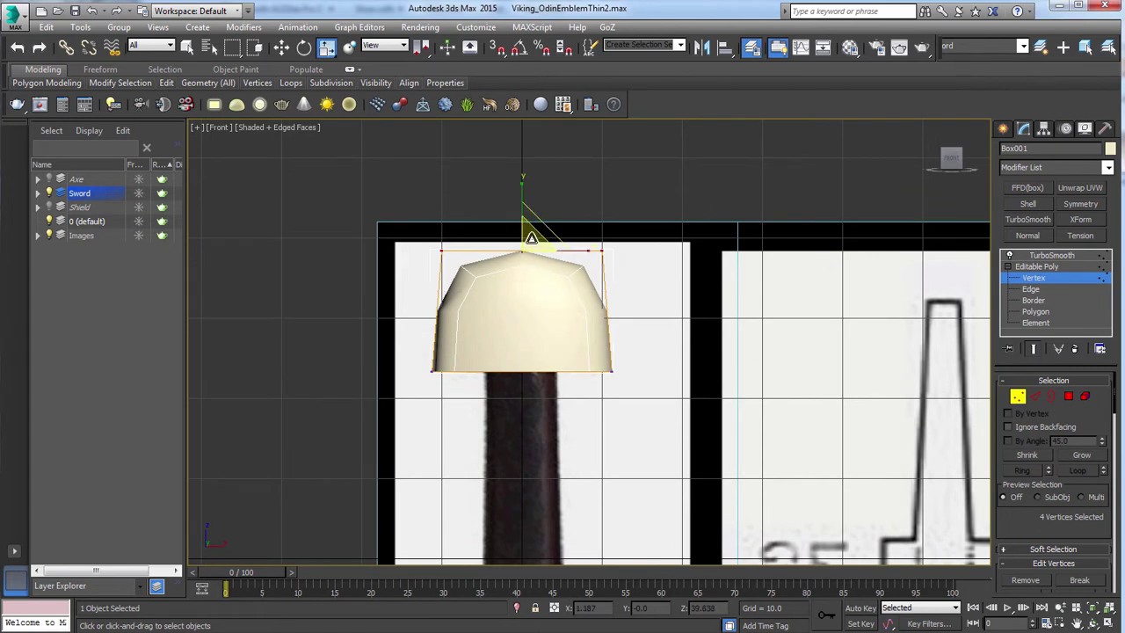
{"action": "left_click_drag", "start_coordinate": [536, 255], "coordinate": [535, 283]}
{"action": "left_click_drag", "start_coordinate": [534, 318], "coordinate": [523, 281]}
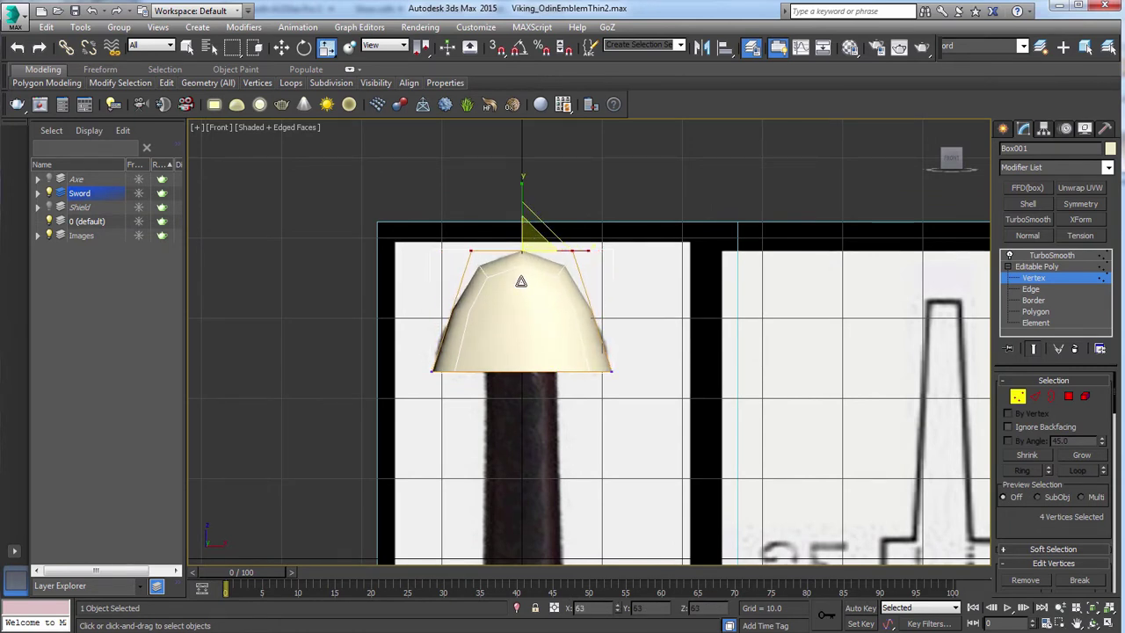
{"action": "key", "text": "w"}
{"action": "mouse_move", "coordinate": [523, 187]}
{"action": "left_mouse_down"}
{"action": "mouse_move", "coordinate": [525, 215]}
{"action": "mouse_move", "coordinate": [523, 198]}
{"action": "left_mouse_up"}
{"action": "middle_click_drag", "start_coordinate": [523, 198], "coordinate": [684, 230], "text": "alt"}
Fine-tune the scale of the four bottom vertices, and raise the four top vertices to about 38.7 on Z in the Front view.
{"action": "left_click_drag", "start_coordinate": [600, 314], "coordinate": [459, 442]}
{"action": "key", "text": "r"}
{"action": "left_click_drag", "start_coordinate": [478, 372], "coordinate": [453, 369]}
{"action": "middle_click_drag", "start_coordinate": [675, 349], "coordinate": [578, 348], "text": "alt"}
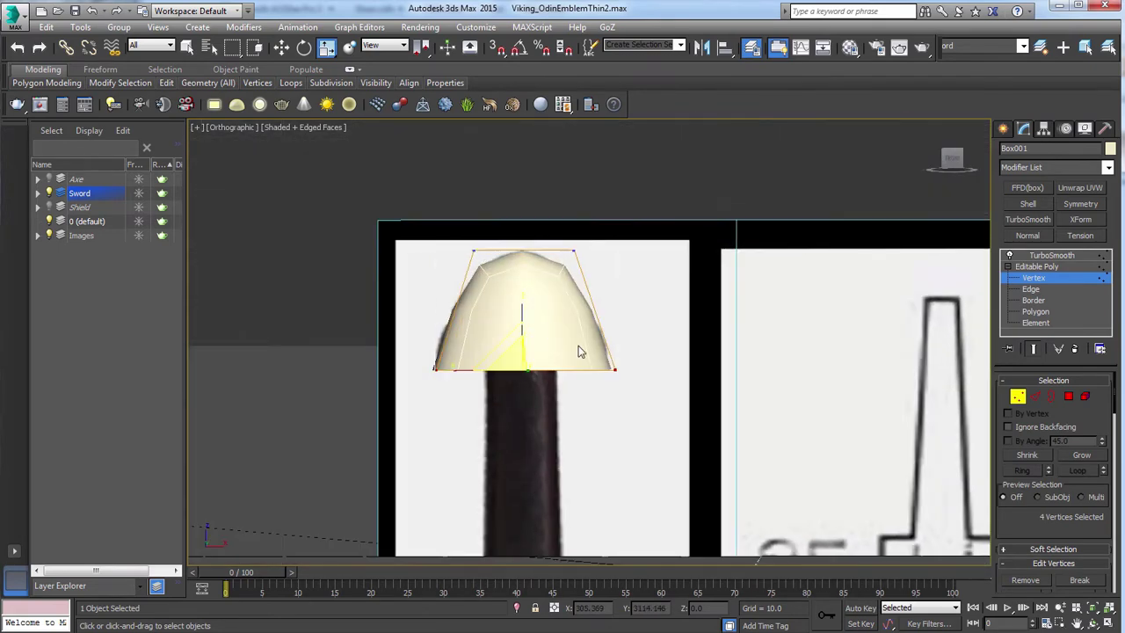
{"action": "key", "text": "f"}
{"action": "scroll", "coordinate": [582, 343], "scroll_direction": "up", "scroll_amount": 4}
{"action": "scroll", "coordinate": [585, 339], "scroll_direction": "down", "scroll_amount": 1}
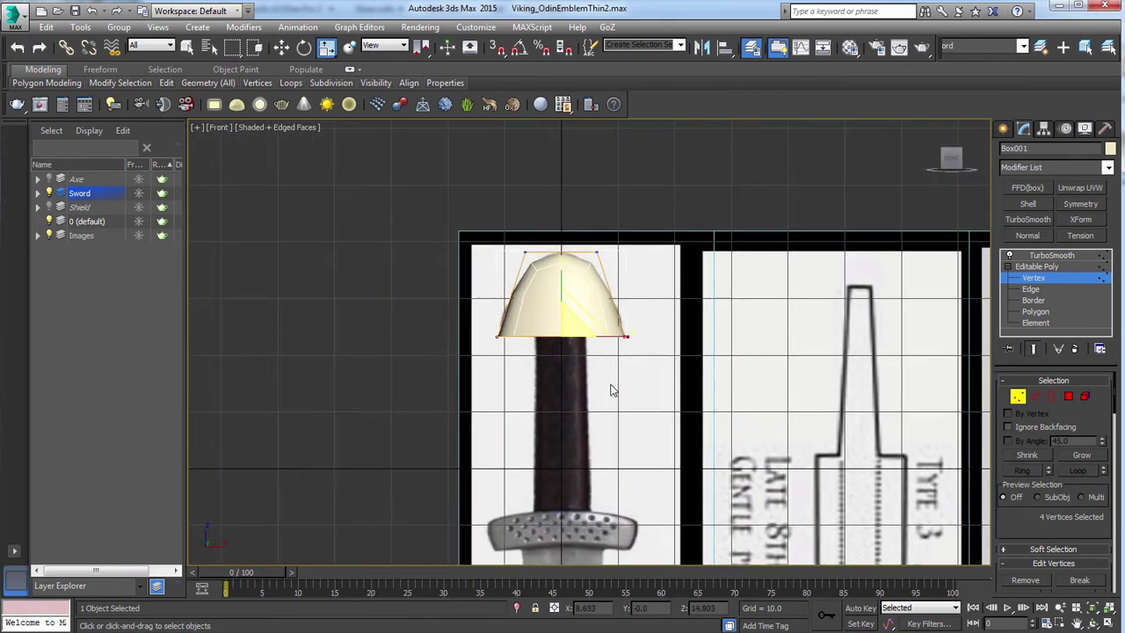
{"action": "scroll", "coordinate": [588, 331], "scroll_direction": "up", "scroll_amount": 1}
{"action": "middle_click_drag", "start_coordinate": [588, 331], "coordinate": [610, 357]}
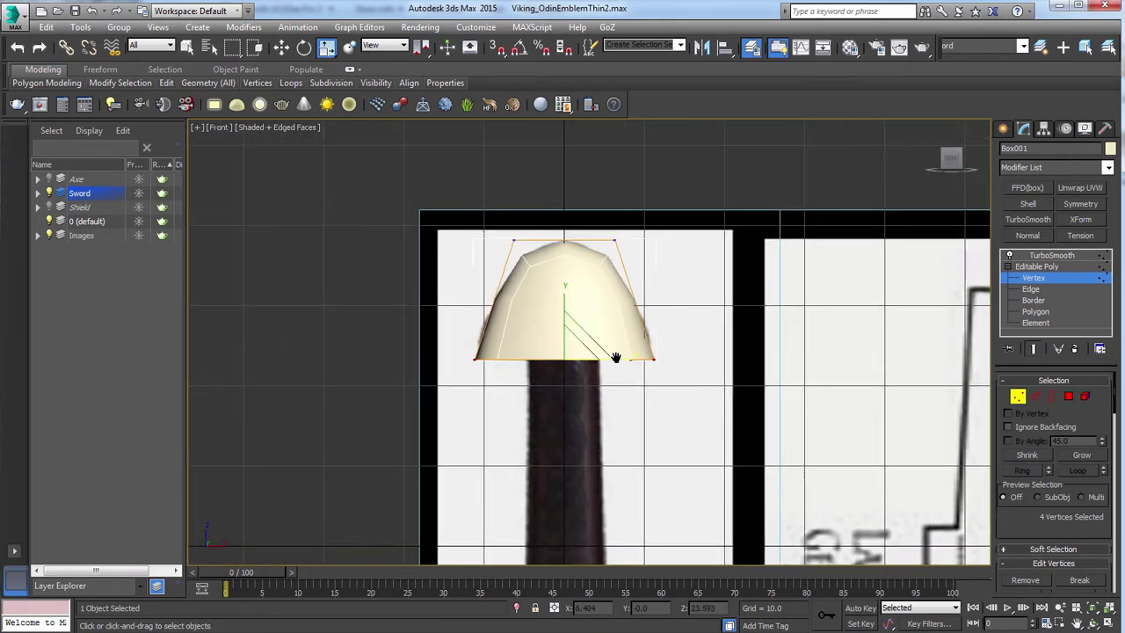
{"action": "key", "text": "w"}
{"action": "left_click_drag", "start_coordinate": [565, 187], "coordinate": [569, 184]}
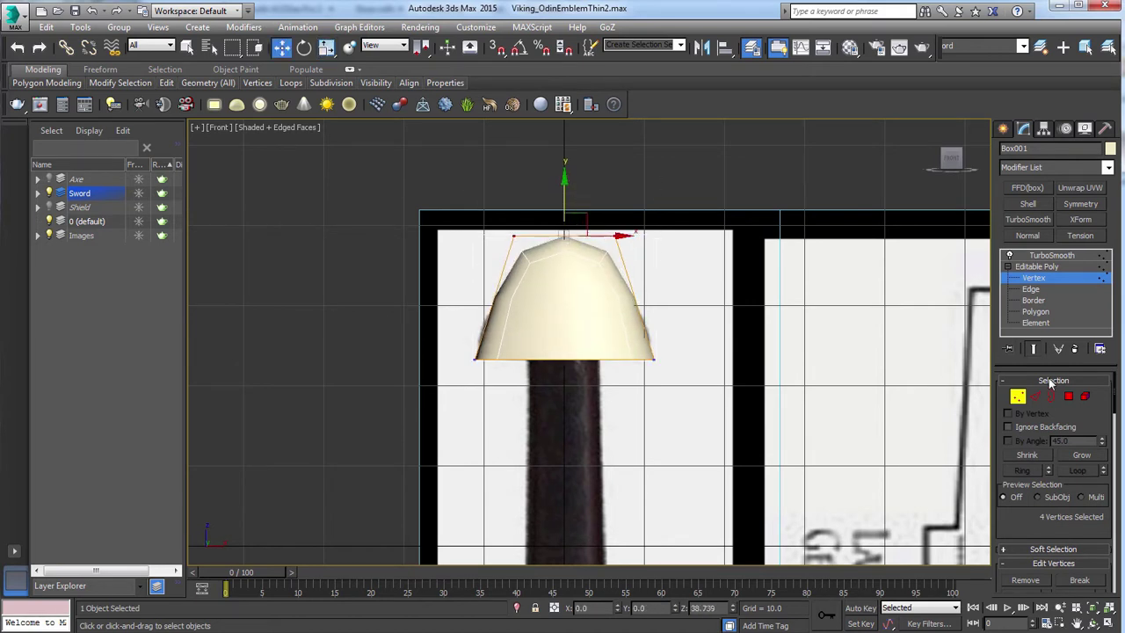
Connect the pommel's four side edges with one horizontal edge loop around the middle.
{"action": "left_click", "coordinate": [1034, 396]}
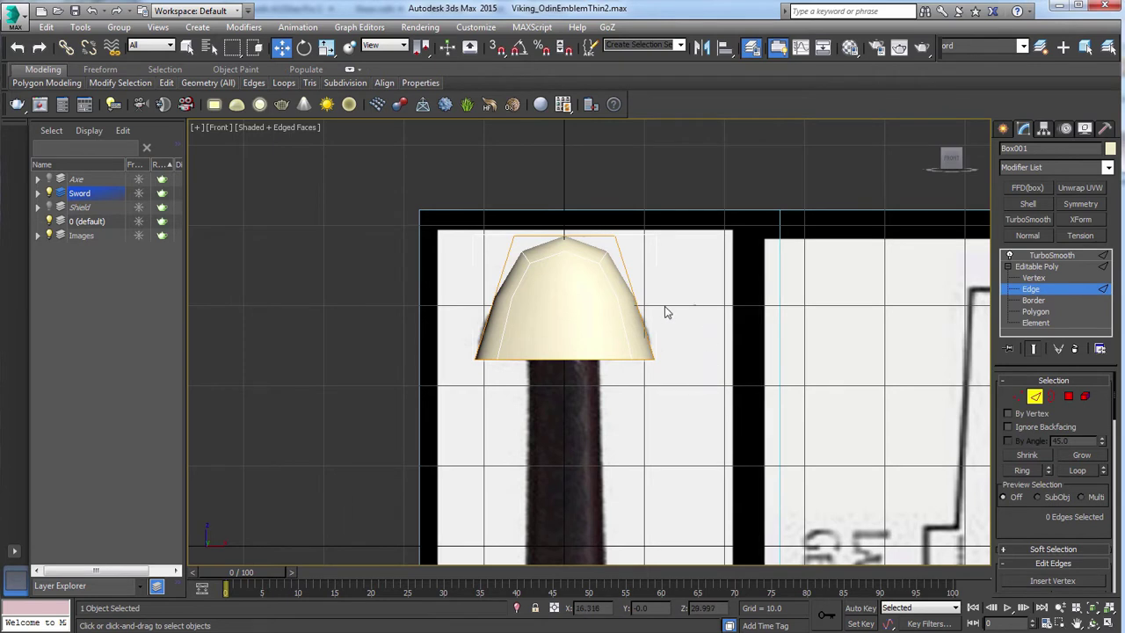
{"action": "left_click_drag", "start_coordinate": [441, 320], "coordinate": [441, 320]}
{"action": "scroll", "coordinate": [1044, 525], "scroll_direction": "down", "scroll_amount": 3}
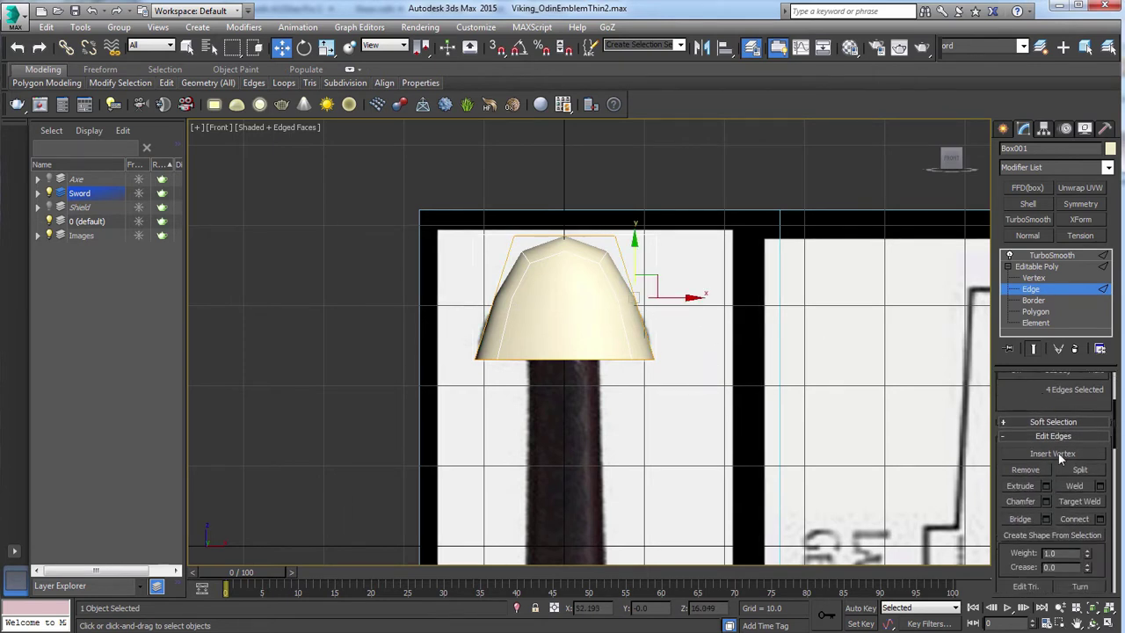
{"action": "left_click", "coordinate": [1101, 521]}
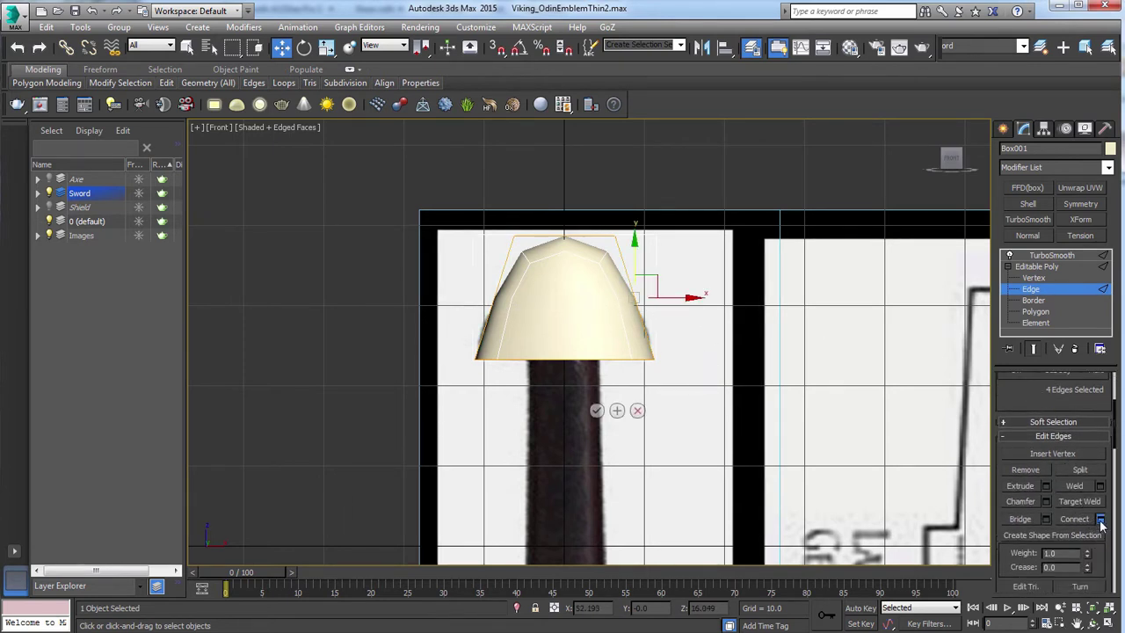
{"action": "left_click", "coordinate": [597, 411]}
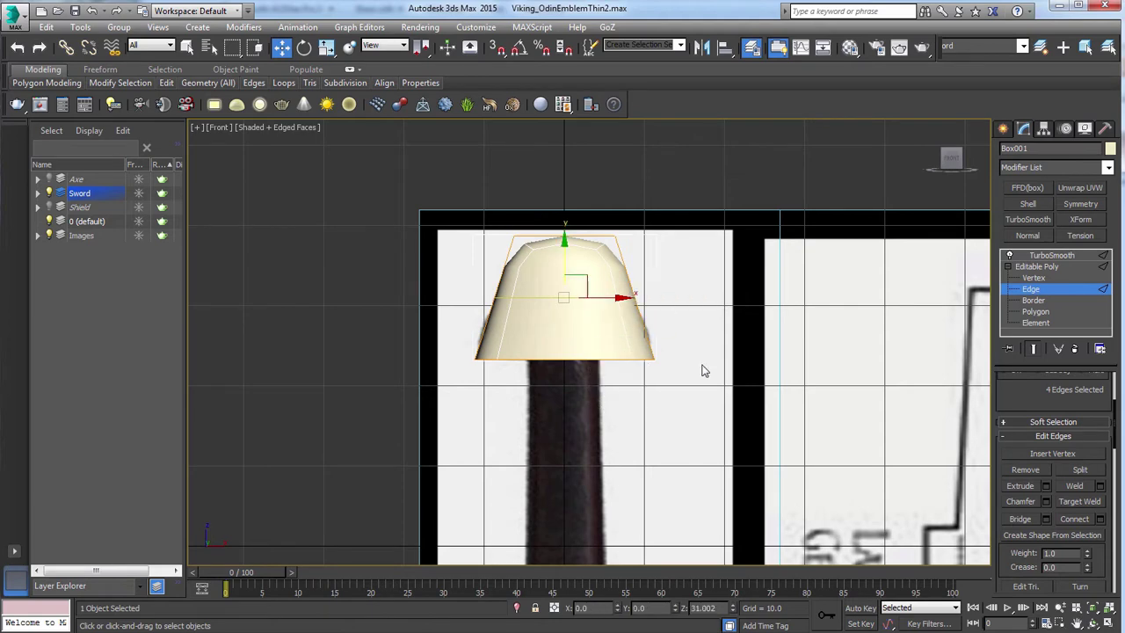
Scale the new middle edge loop outward to about 103 percent and return to the Front view.
{"action": "key", "text": "r"}
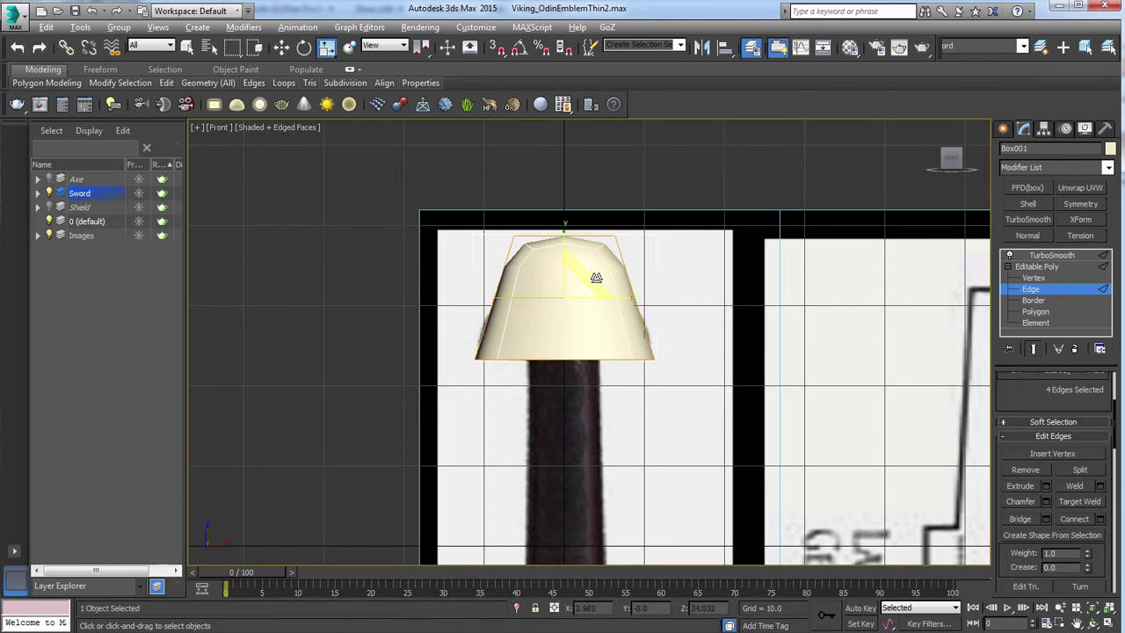
{"action": "middle_click_drag", "start_coordinate": [595, 278], "coordinate": [602, 300], "text": "alt"}
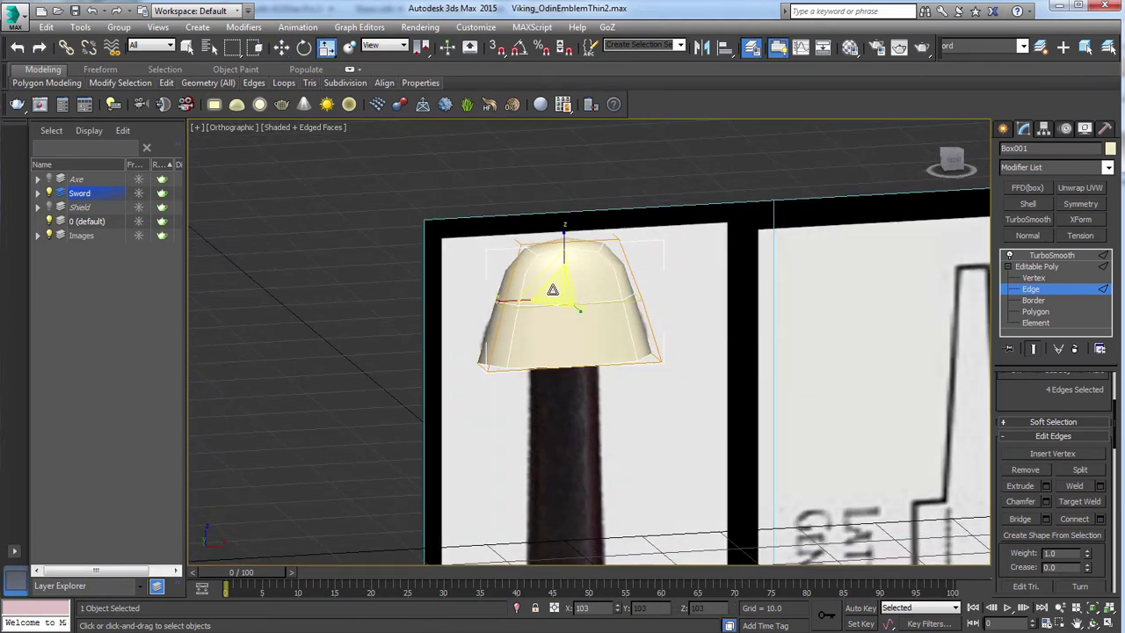
{"action": "key", "text": "v"}
{"action": "left_click", "coordinate": [597, 322]}
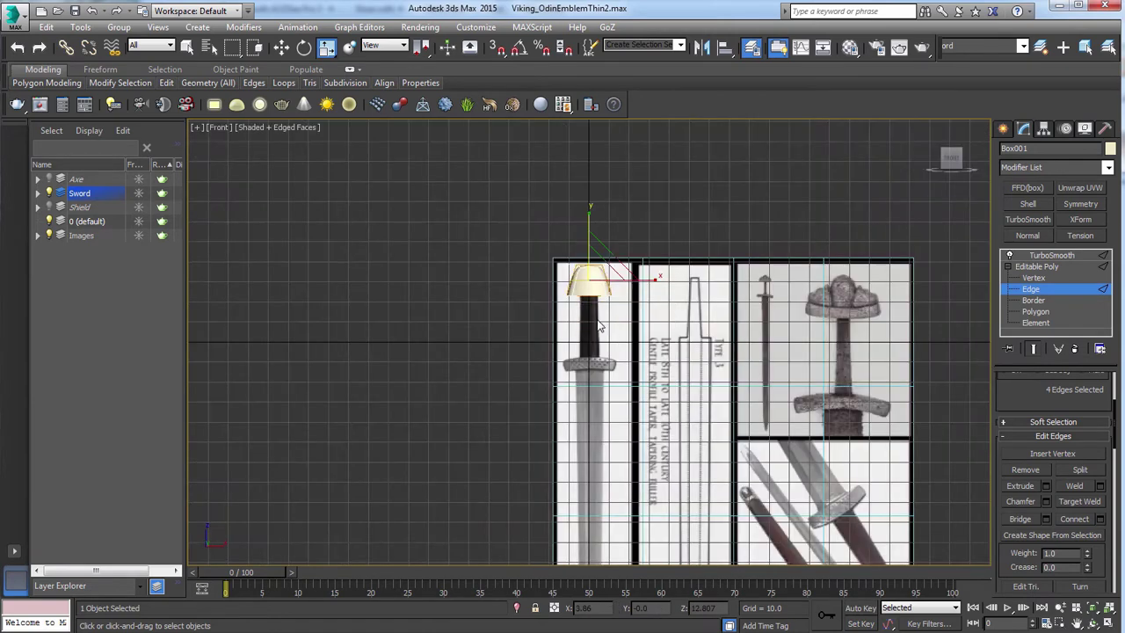
{"action": "scroll", "coordinate": [650, 322], "scroll_direction": "up", "scroll_amount": 5}
{"action": "scroll", "coordinate": [674, 294], "scroll_direction": "up", "scroll_amount": 2}
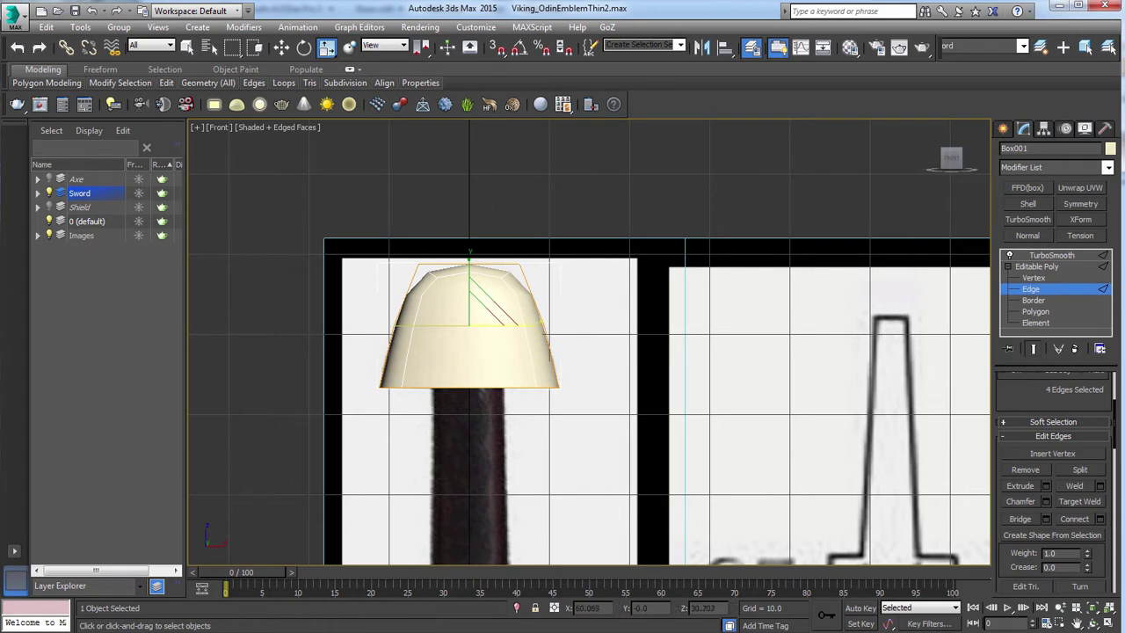
Set the pommel's TurboSmooth to 2 iterations.
{"action": "left_click", "coordinate": [1052, 256]}
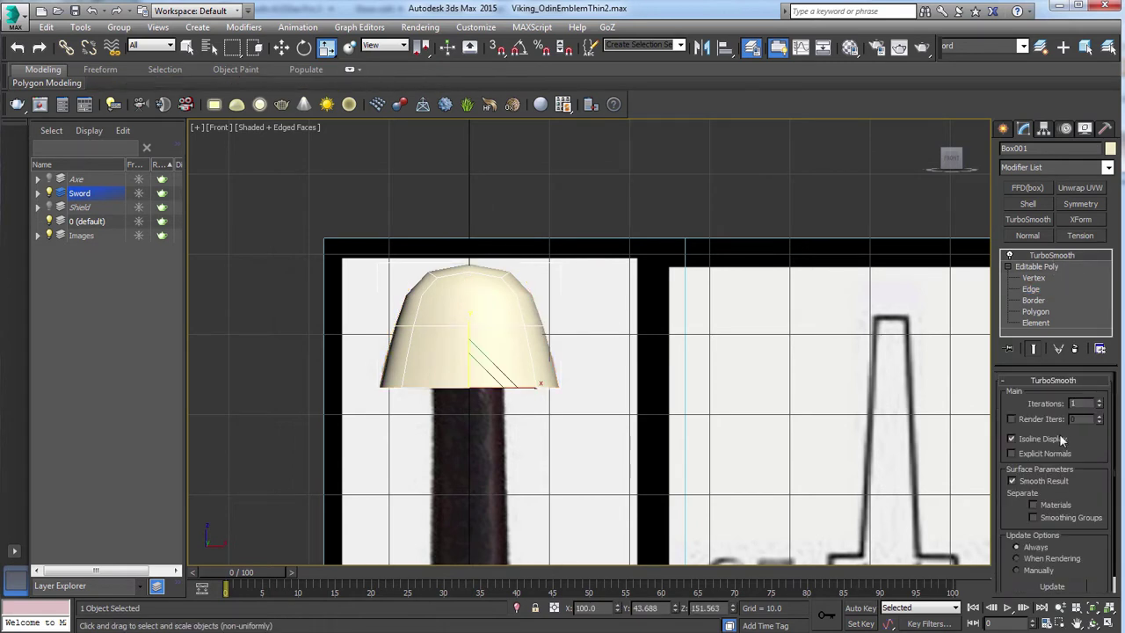
{"action": "left_click", "coordinate": [1101, 401]}
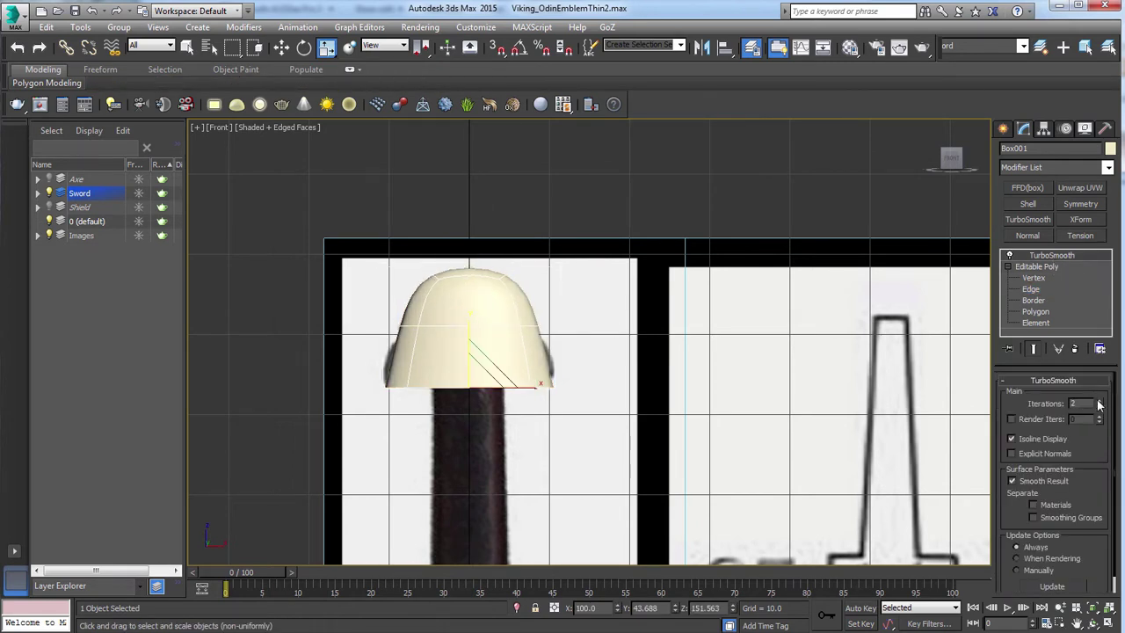
{"action": "middle_click_drag", "start_coordinate": [711, 339], "coordinate": [744, 330]}
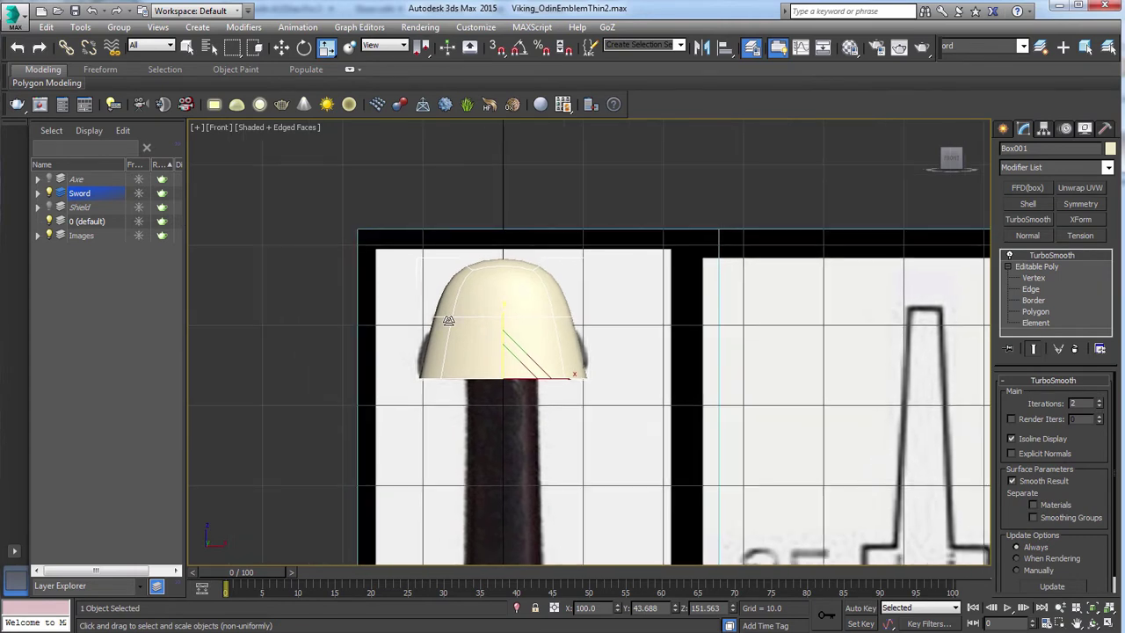
Make the pommel see-through in its Object Properties so the reference image shows behind it.
{"action": "right_click", "coordinate": [475, 312]}
{"action": "left_click", "coordinate": [514, 404]}
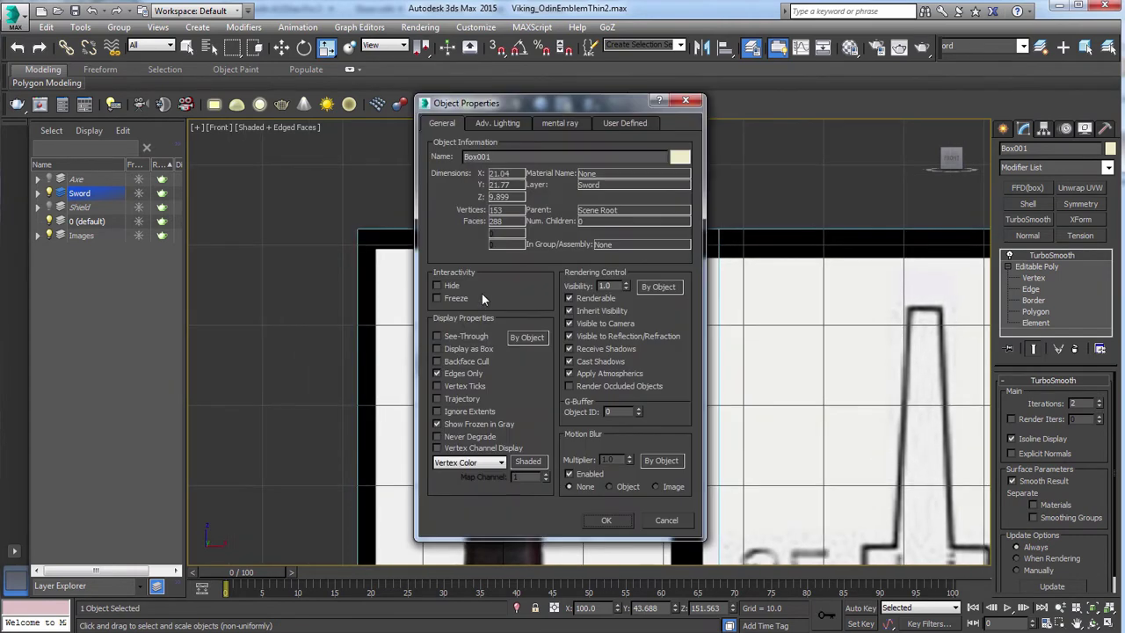
{"action": "left_click", "coordinate": [606, 520]}
{"action": "middle_click_drag", "start_coordinate": [604, 337], "coordinate": [615, 362]}
{"action": "scroll", "coordinate": [615, 362], "scroll_direction": "up", "scroll_amount": 3}
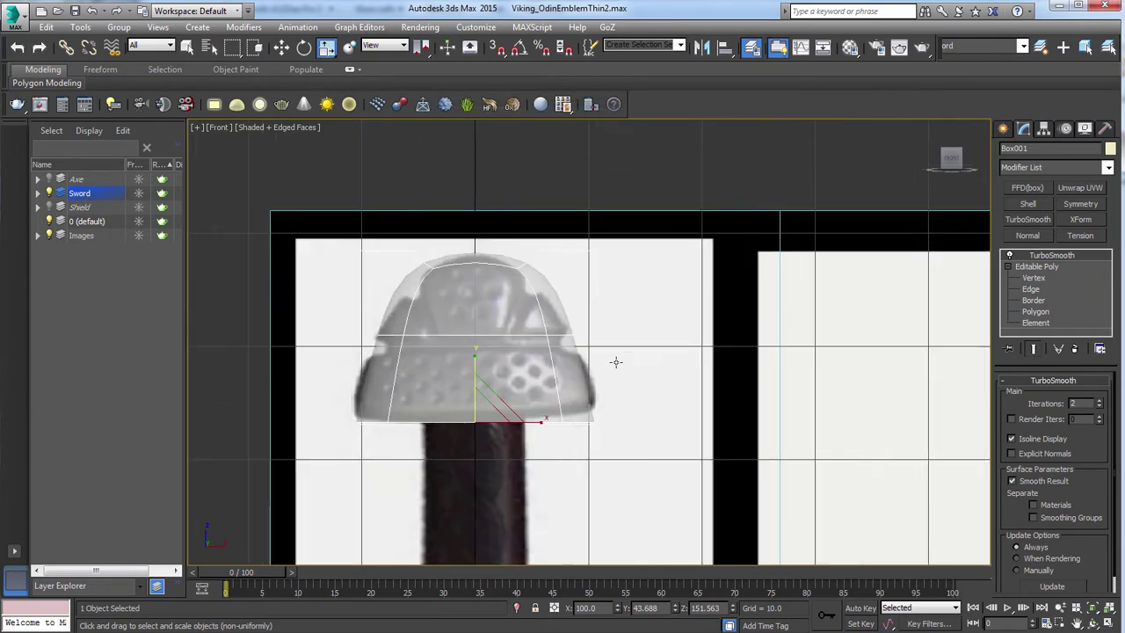
Widen the pommel's middle and bottom vertex rows slightly along X to match the reference outline.
{"action": "left_click", "coordinate": [1034, 279]}
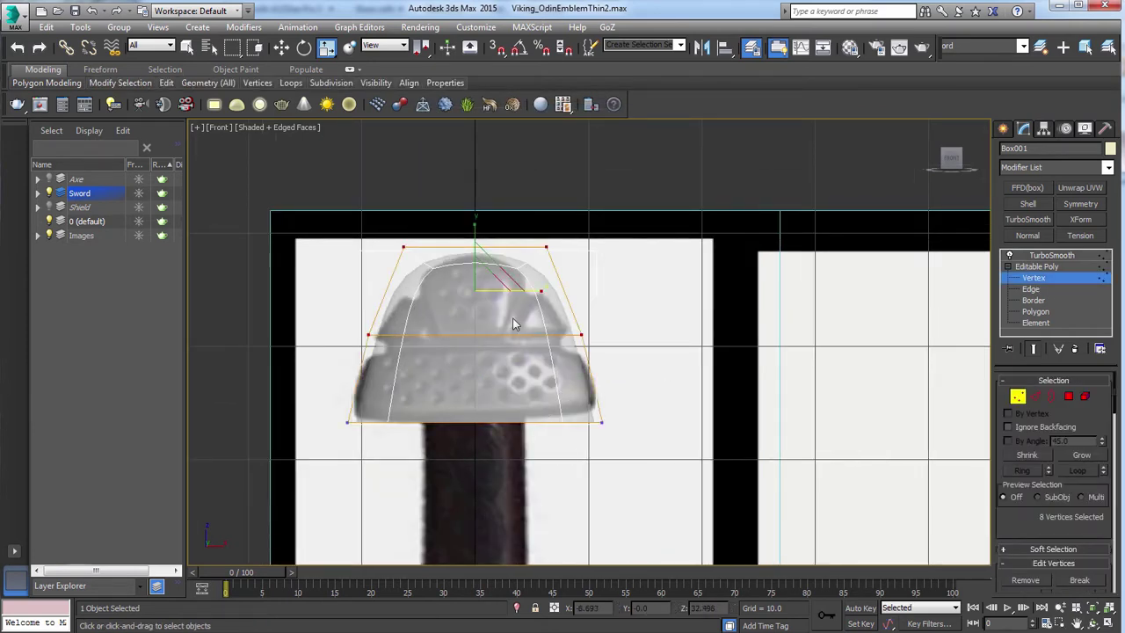
{"action": "left_click_drag", "start_coordinate": [606, 310], "coordinate": [246, 505]}
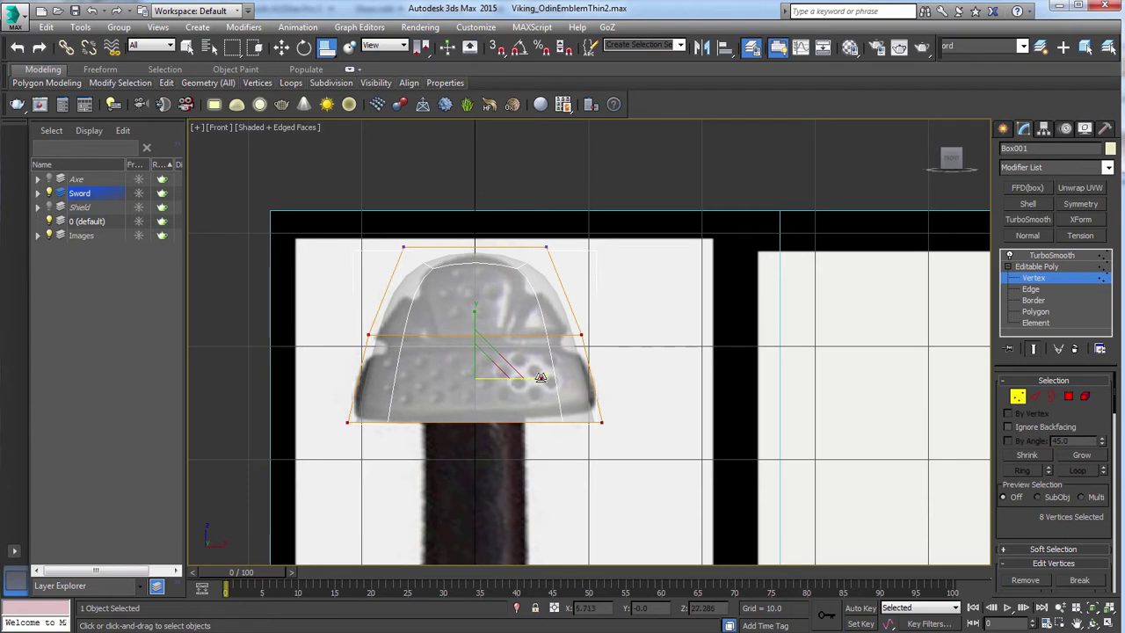
{"action": "left_click_drag", "start_coordinate": [541, 377], "coordinate": [545, 378]}
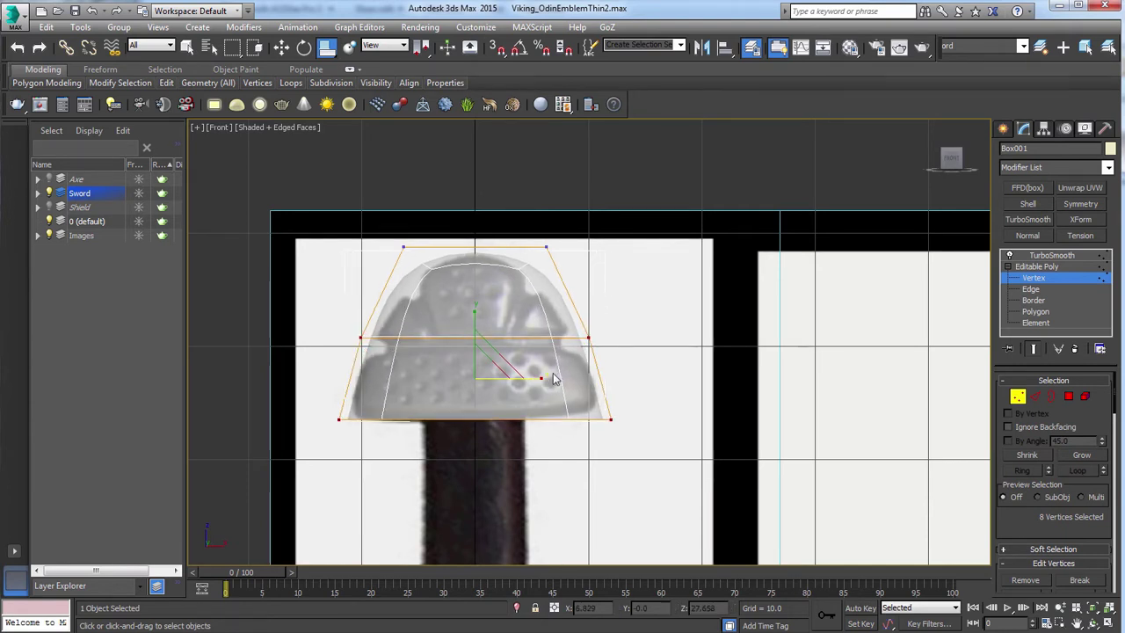
Narrow the four top vertices slightly along X and lower them to about 38.6 on Z to fit the reference.
{"action": "left_click_drag", "start_coordinate": [584, 218], "coordinate": [373, 274]}
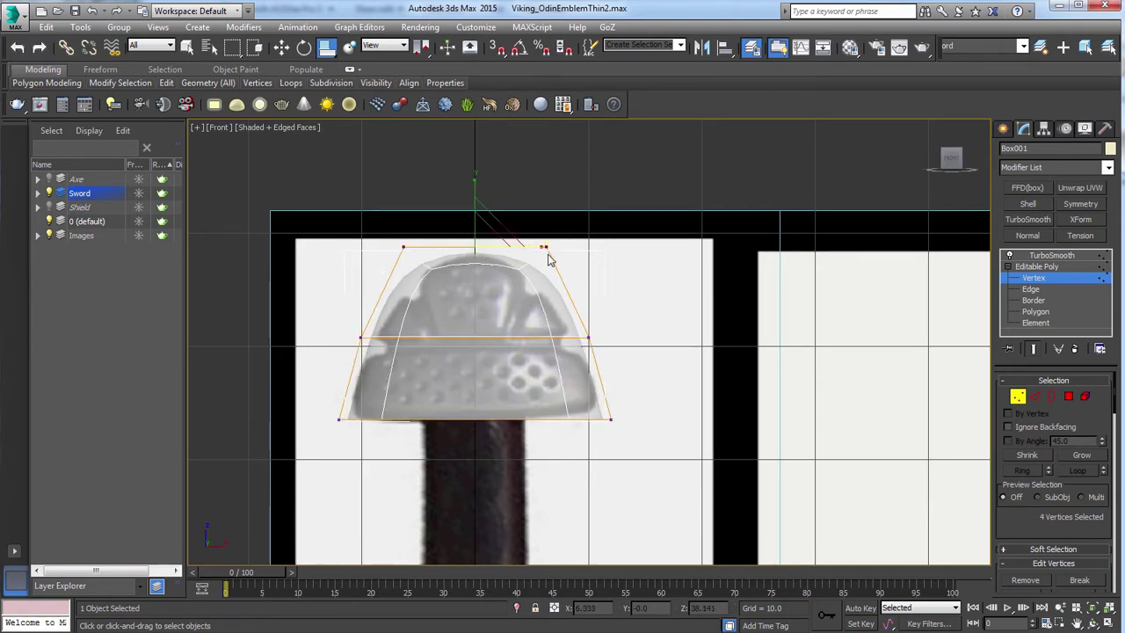
{"action": "left_click_drag", "start_coordinate": [545, 250], "coordinate": [540, 249]}
{"action": "key", "text": "w"}
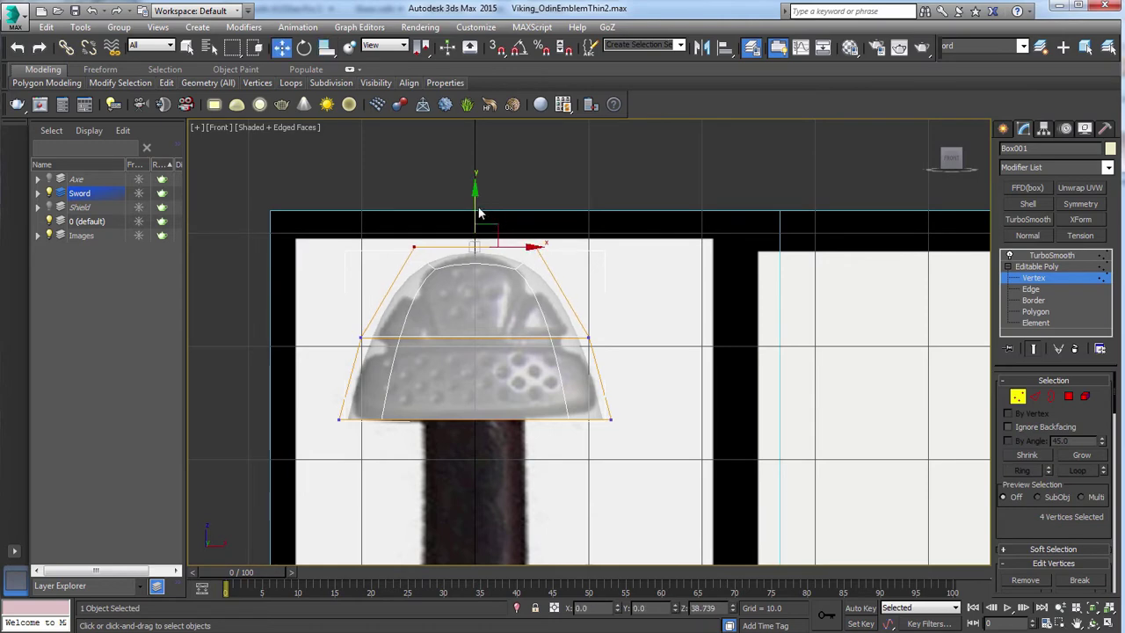
{"action": "left_click_drag", "start_coordinate": [473, 204], "coordinate": [473, 205]}
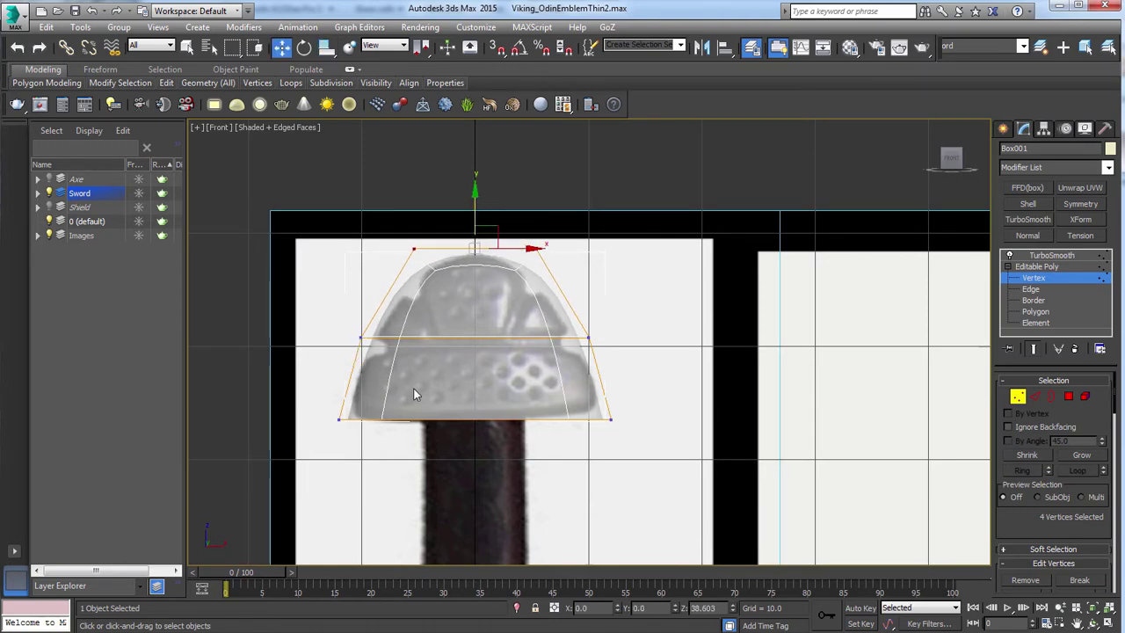
In a side view, scale the pommel's middle vertex row and narrow its four top vertices in depth.
{"action": "middle_click_drag", "start_coordinate": [416, 395], "coordinate": [568, 352], "text": "alt"}
{"action": "left_click_drag", "start_coordinate": [455, 350], "coordinate": [404, 340]}
{"action": "key", "text": "r"}
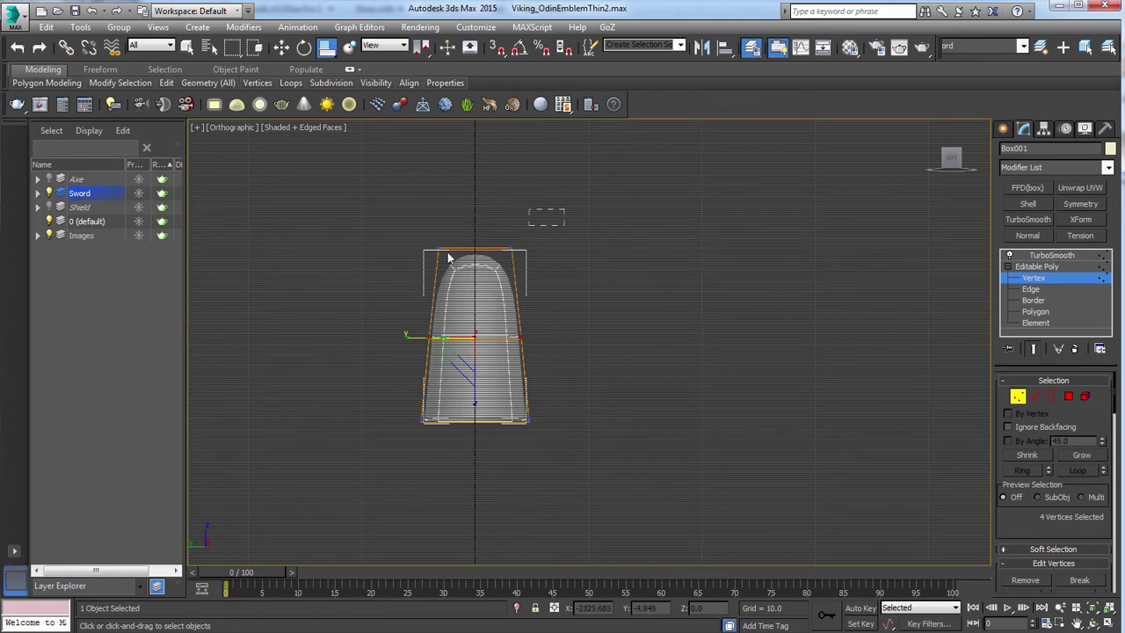
{"action": "mouse_move", "coordinate": [447, 252]}
{"action": "left_mouse_down"}
{"action": "mouse_move", "coordinate": [411, 265]}
{"action": "mouse_move", "coordinate": [434, 247]}
{"action": "left_mouse_up"}
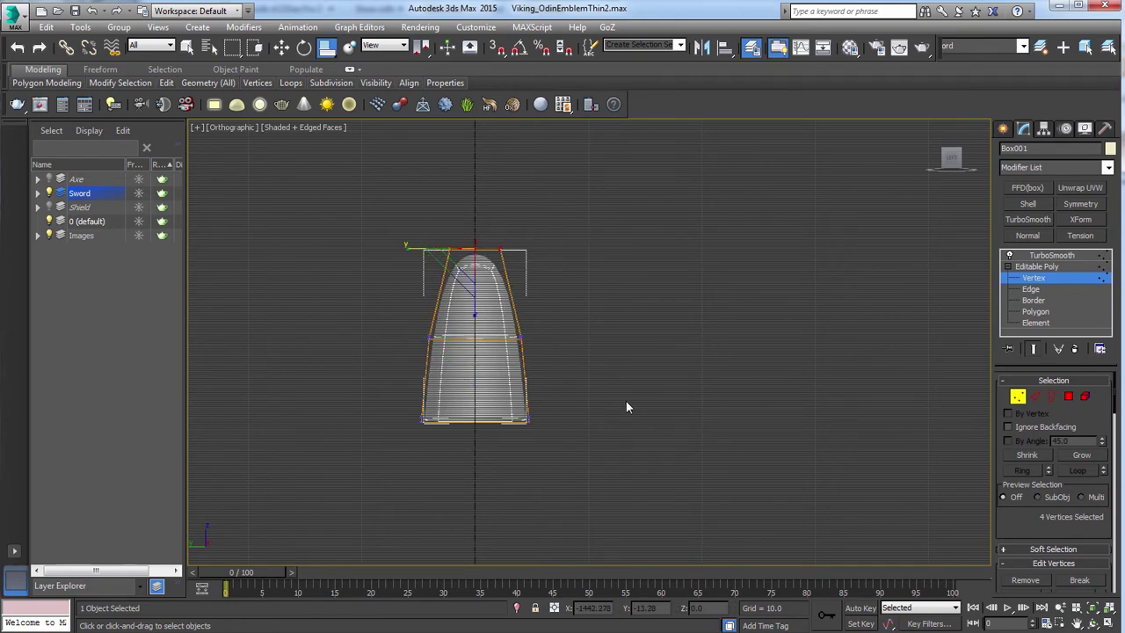
Narrow the four top vertices along X and scale the middle and bottom rows to 104% on X to match the reference outline.
{"action": "key", "text": "v"}
{"action": "key", "text": "f"}
{"action": "scroll", "coordinate": [641, 367], "scroll_direction": "up", "scroll_amount": 10}
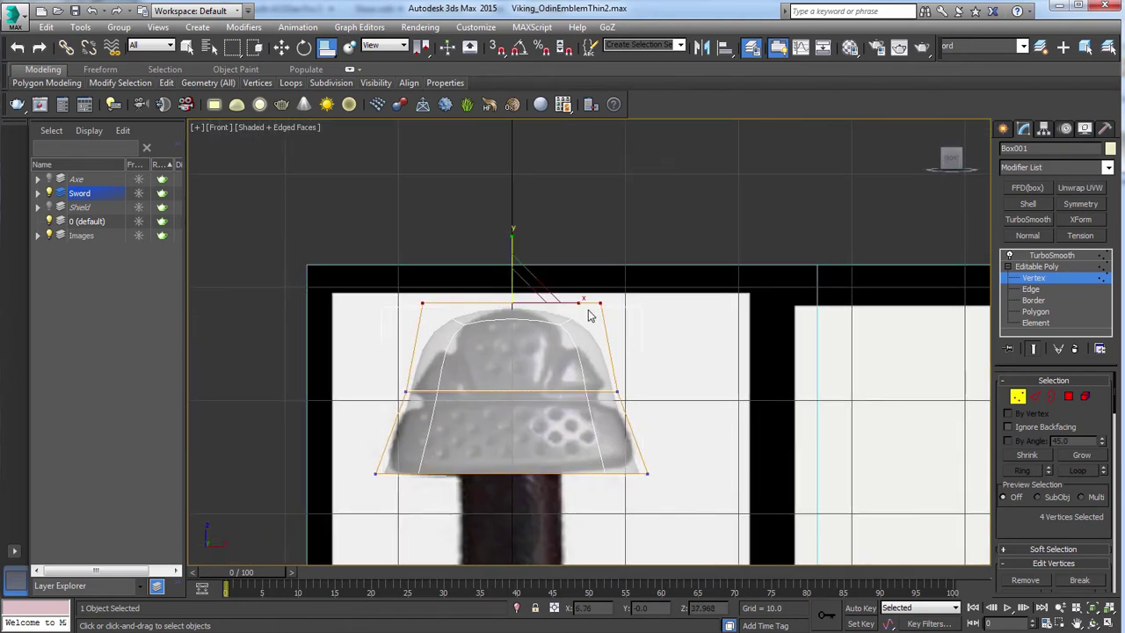
{"action": "left_click_drag", "start_coordinate": [583, 304], "coordinate": [557, 306]}
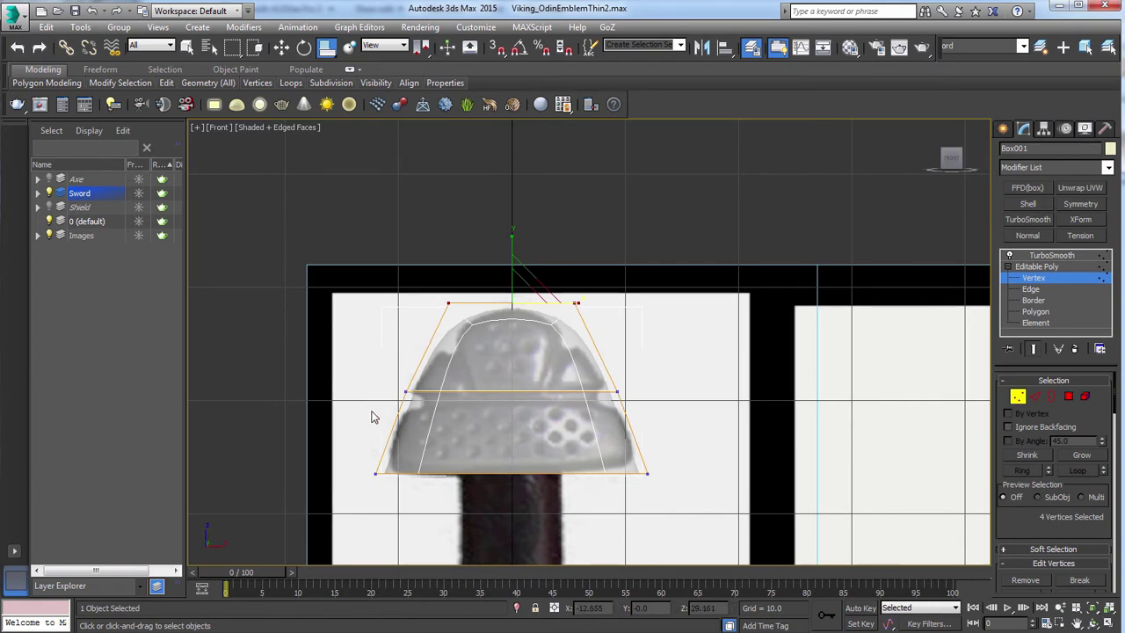
{"action": "left_click_drag", "start_coordinate": [348, 376], "coordinate": [598, 485], "text": "ctrl"}
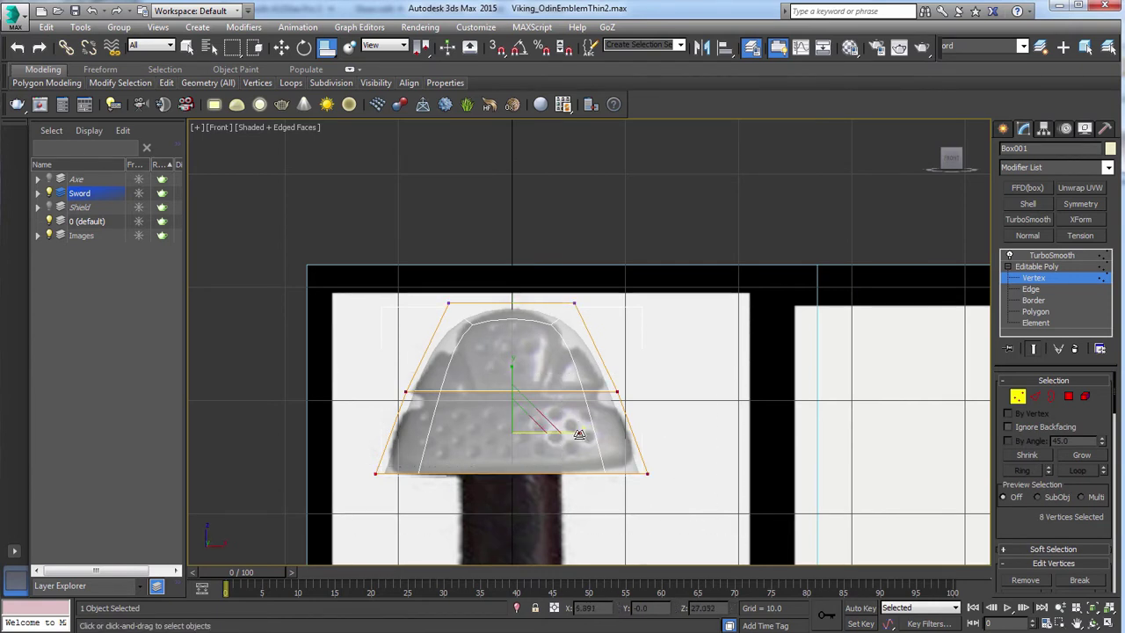
{"action": "left_click_drag", "start_coordinate": [580, 434], "coordinate": [580, 434]}
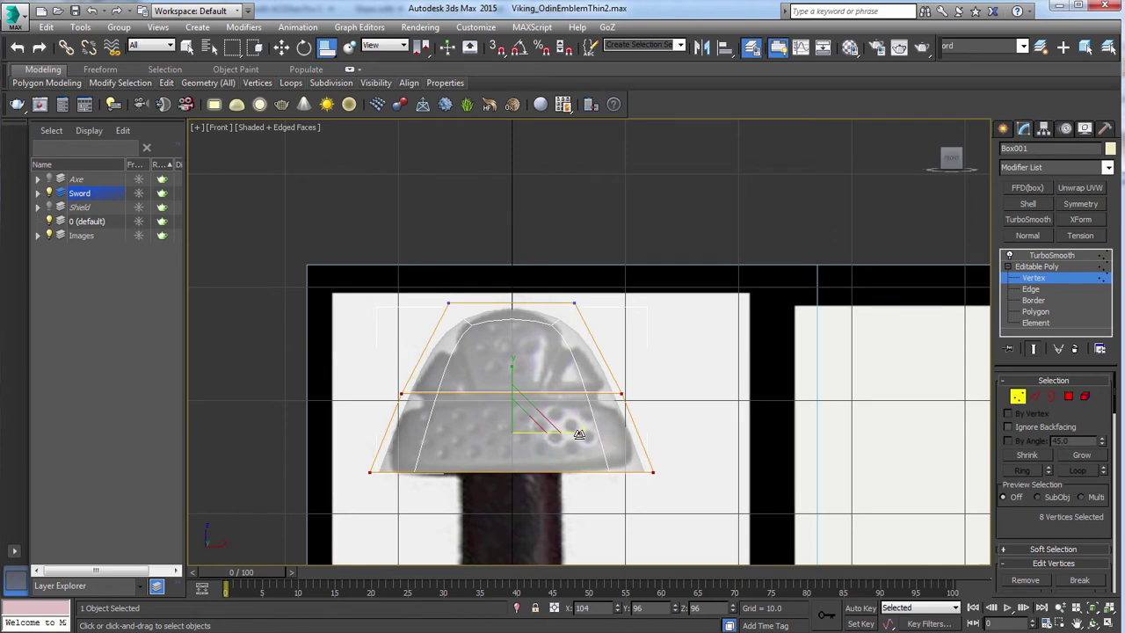
In the Left view, change the scale tool from Squash and narrow the pommel's four top vertices in depth.
{"action": "key", "text": "v"}
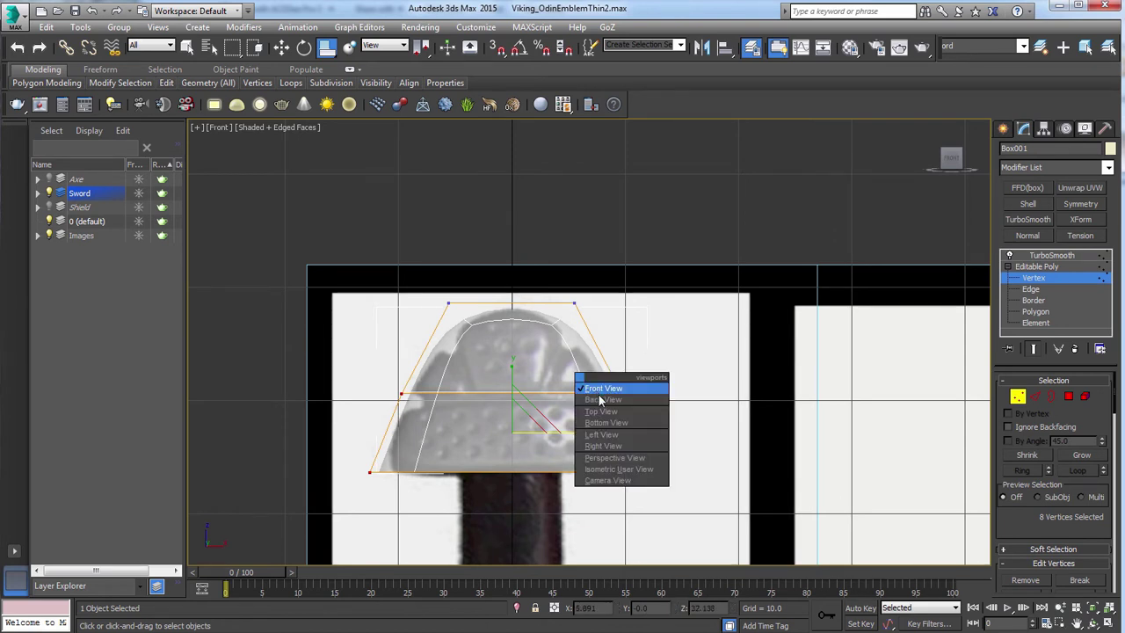
{"action": "left_click", "coordinate": [607, 436]}
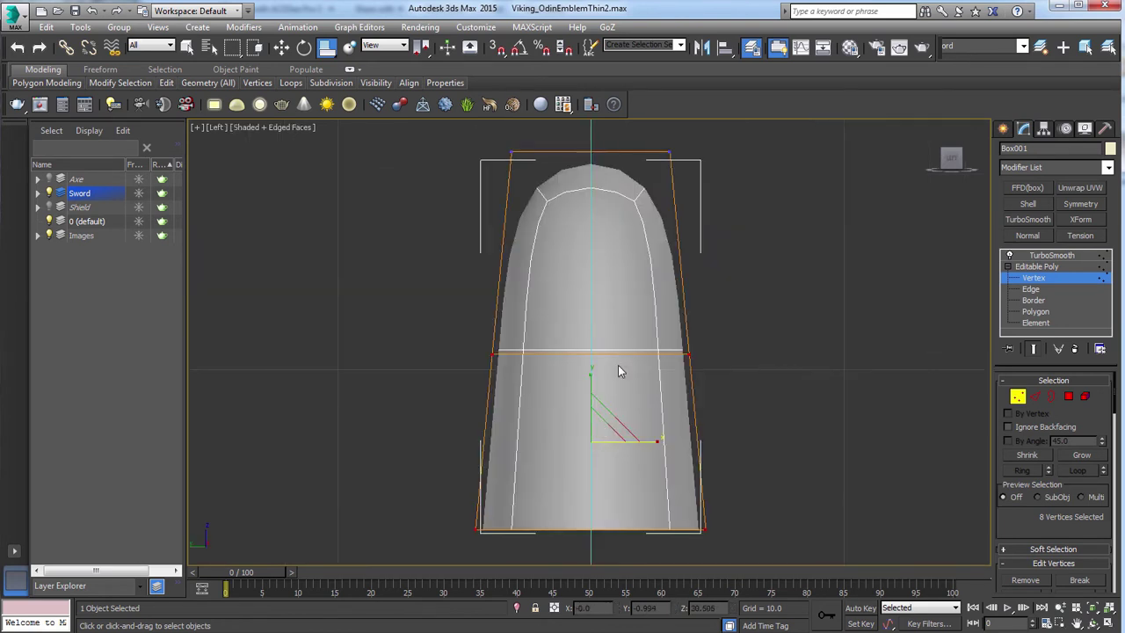
{"action": "scroll", "coordinate": [619, 371], "scroll_direction": "down", "scroll_amount": 3}
{"action": "left_click_drag", "start_coordinate": [457, 281], "coordinate": [457, 282]}
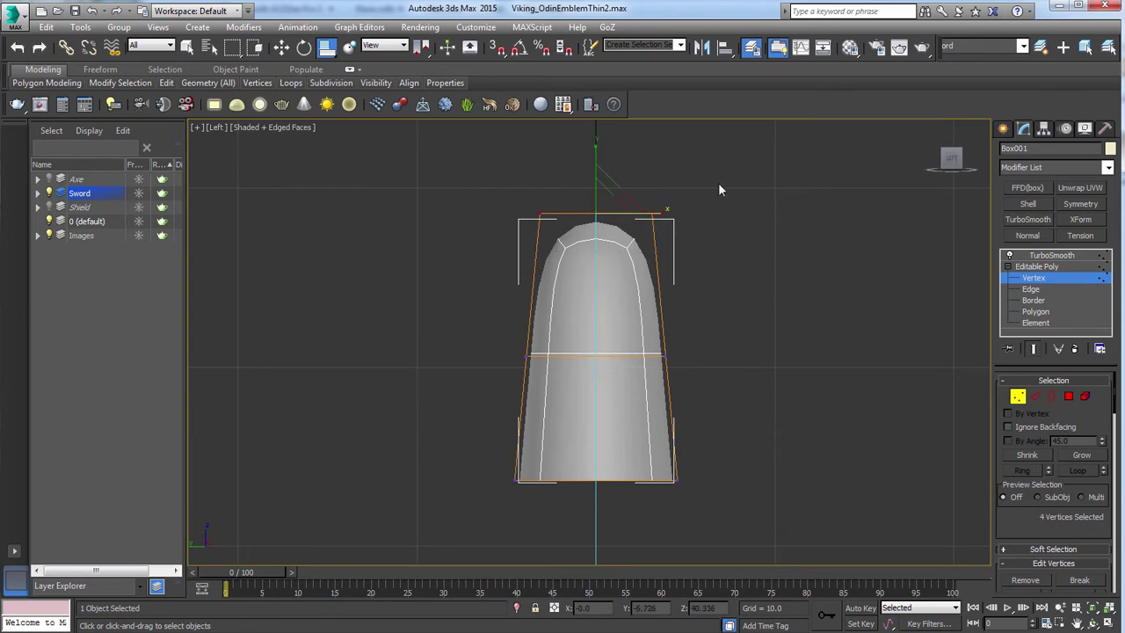
{"action": "left_click_drag", "start_coordinate": [328, 49], "coordinate": [367, 98]}
{"action": "left_click_drag", "start_coordinate": [654, 212], "coordinate": [635, 214]}
In the Front view, narrow the four top vertices slightly more along X to follow the reference curve.
{"action": "key", "text": "v"}
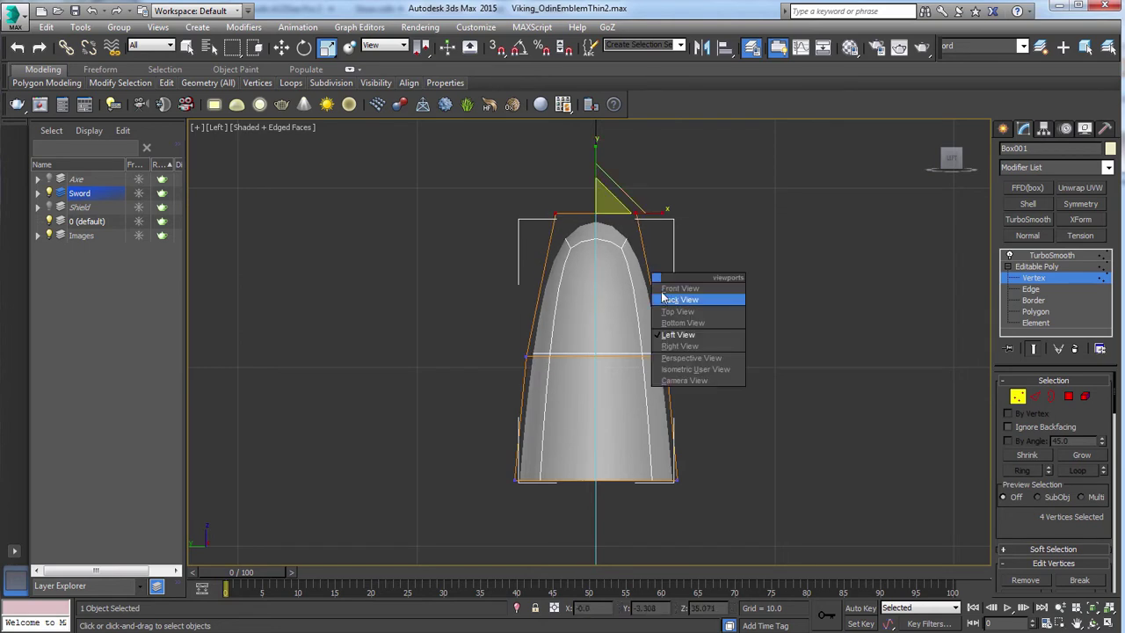
{"action": "key", "text": "f"}
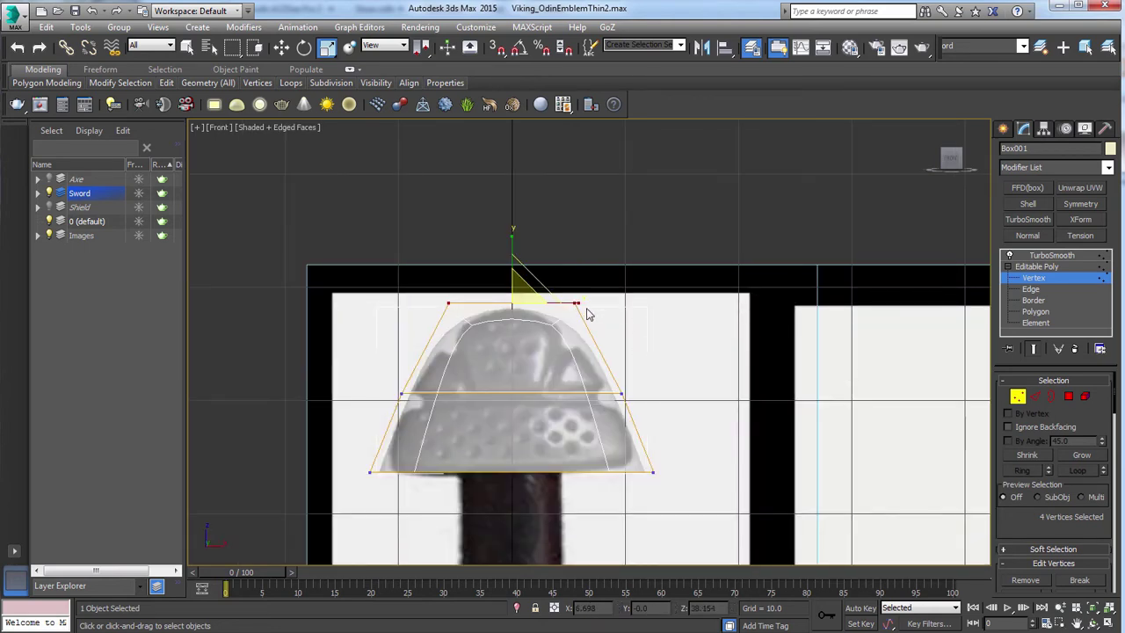
{"action": "left_click_drag", "start_coordinate": [578, 306], "coordinate": [574, 307]}
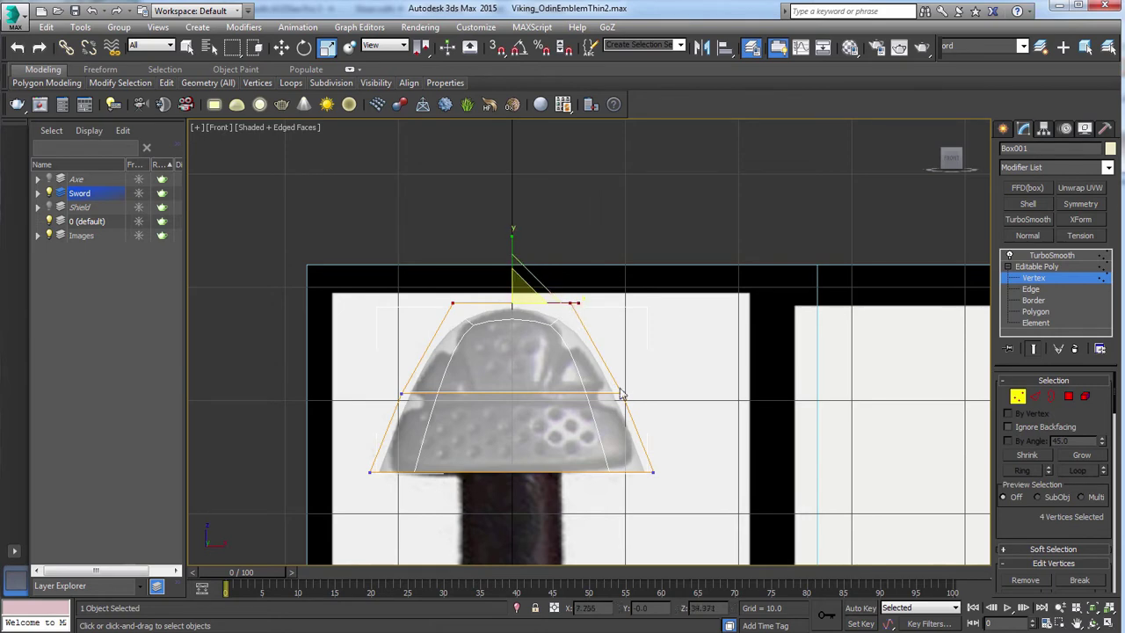
Examine the sword reference, comparing the pommel with the grip, guard, blade and neighbouring images.
{"action": "scroll", "coordinate": [595, 319], "scroll_direction": "down", "scroll_amount": 6}
{"action": "scroll", "coordinate": [600, 333], "scroll_direction": "up", "scroll_amount": 5}
{"action": "middle_click_drag", "start_coordinate": [601, 333], "coordinate": [670, 273]}
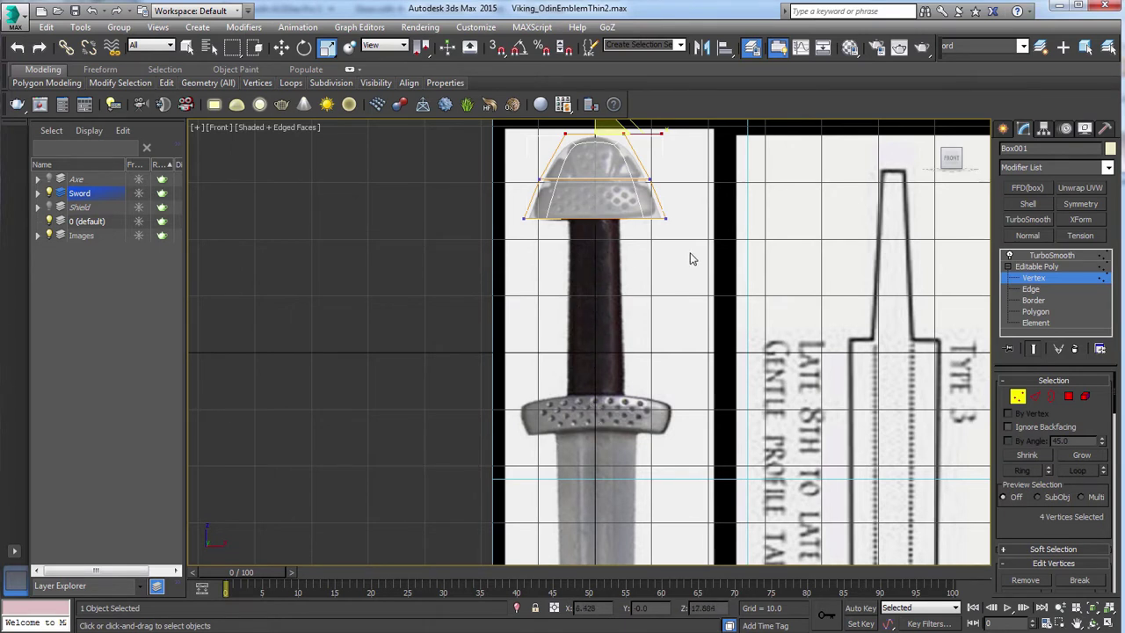
{"action": "scroll", "coordinate": [691, 260], "scroll_direction": "down", "scroll_amount": 6}
{"action": "middle_click_drag", "start_coordinate": [695, 285], "coordinate": [600, 211]}
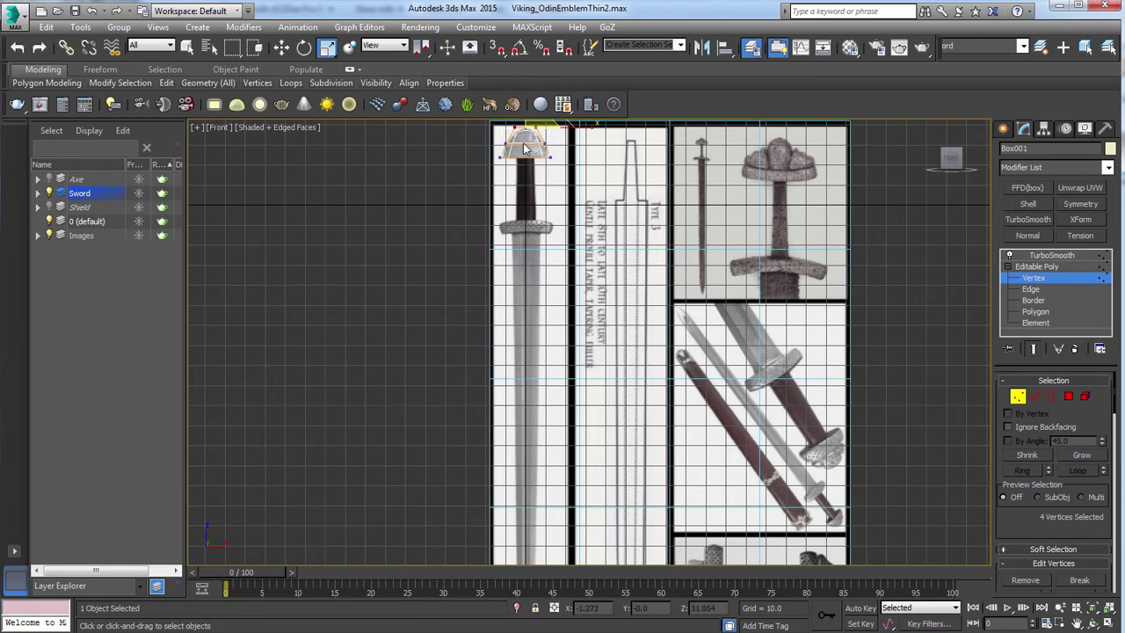
{"action": "middle_click_drag", "start_coordinate": [524, 199], "coordinate": [565, 348]}
{"action": "scroll", "coordinate": [554, 280], "scroll_direction": "up", "scroll_amount": 3}
{"action": "scroll", "coordinate": [566, 342], "scroll_direction": "up", "scroll_amount": 2}
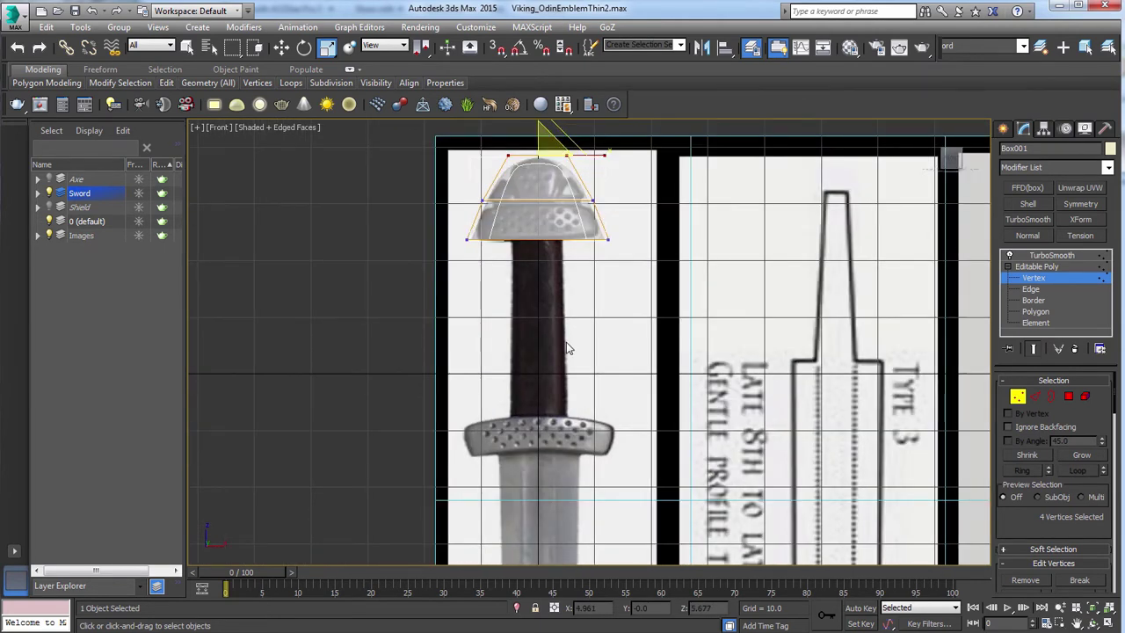
{"action": "scroll", "coordinate": [566, 342], "scroll_direction": "down", "scroll_amount": 2}
Select the open border at the pommel's underside and cap it.
{"action": "left_click", "coordinate": [1051, 396]}
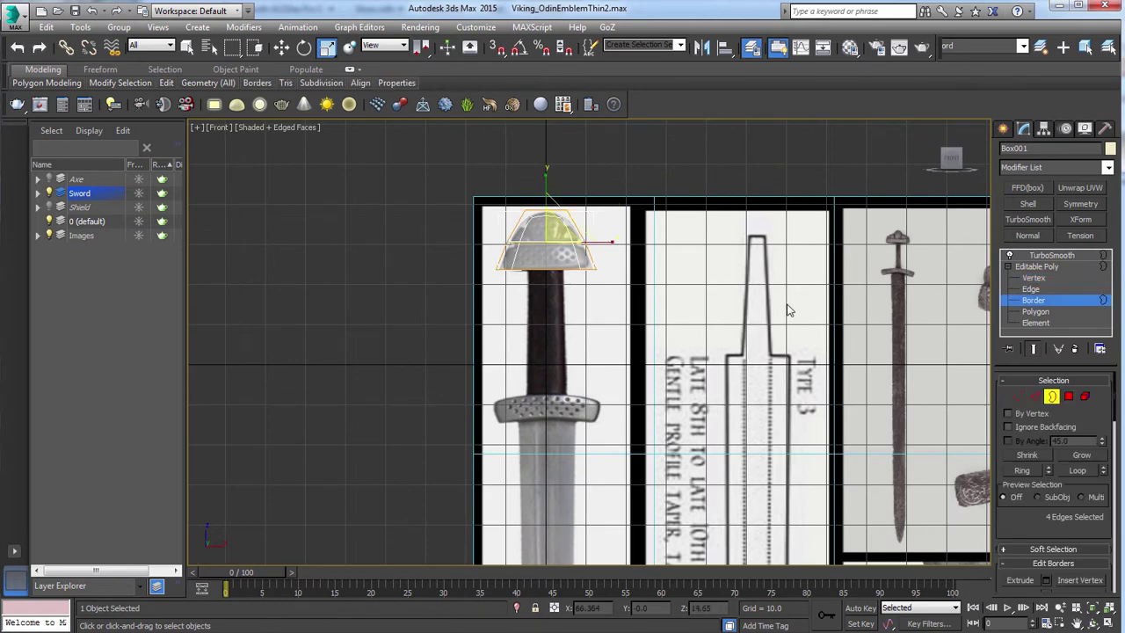
{"action": "left_click_drag", "start_coordinate": [538, 291], "coordinate": [465, 266]}
{"action": "middle_click_drag", "start_coordinate": [498, 297], "coordinate": [513, 331]}
{"action": "scroll", "coordinate": [513, 332], "scroll_direction": "up", "scroll_amount": 2}
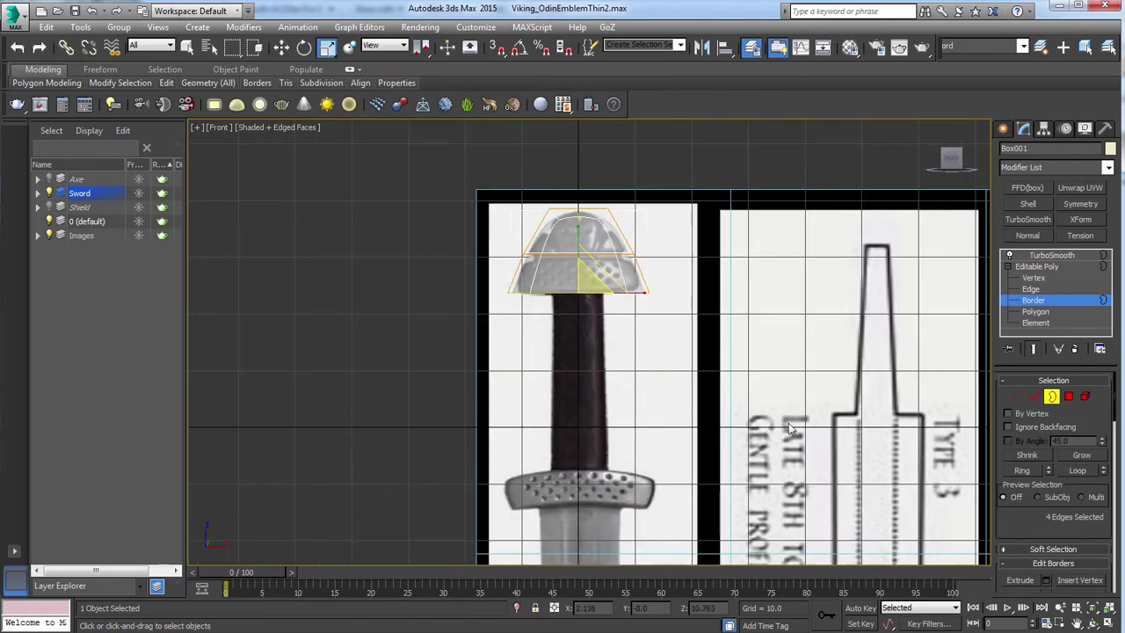
{"action": "scroll", "coordinate": [1038, 517], "scroll_direction": "down", "scroll_amount": 3}
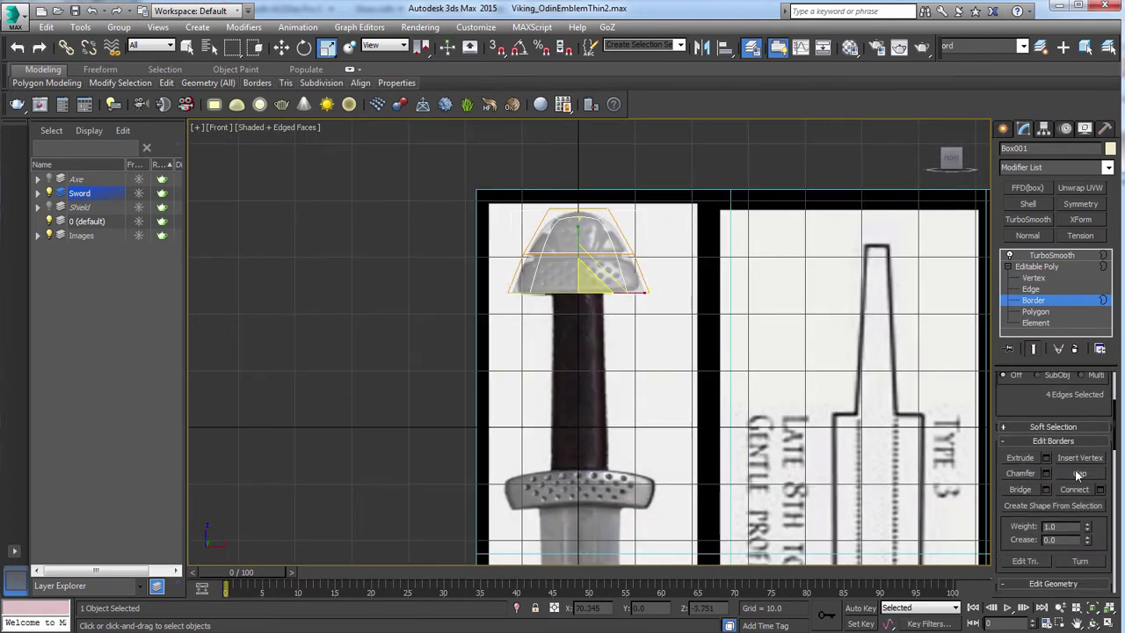
{"action": "scroll", "coordinate": [622, 400], "scroll_direction": "up", "scroll_amount": 3}
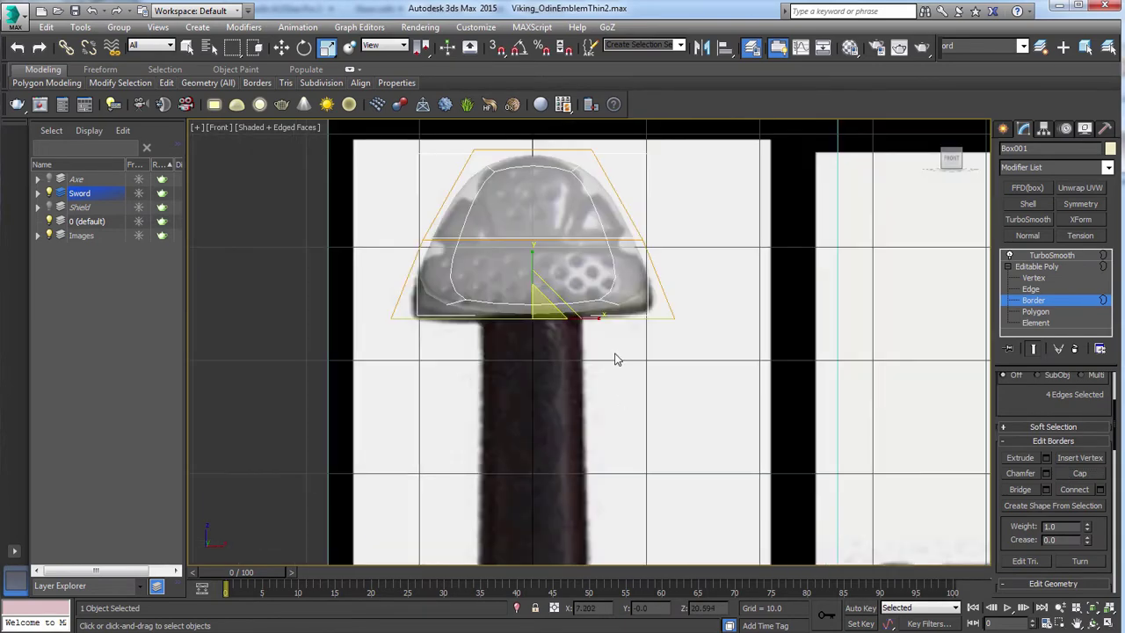
Chamfer the four edges around the pommel's base slightly to sharpen its smoothed rim.
{"action": "middle_click_drag", "start_coordinate": [616, 359], "coordinate": [655, 390], "text": "alt"}
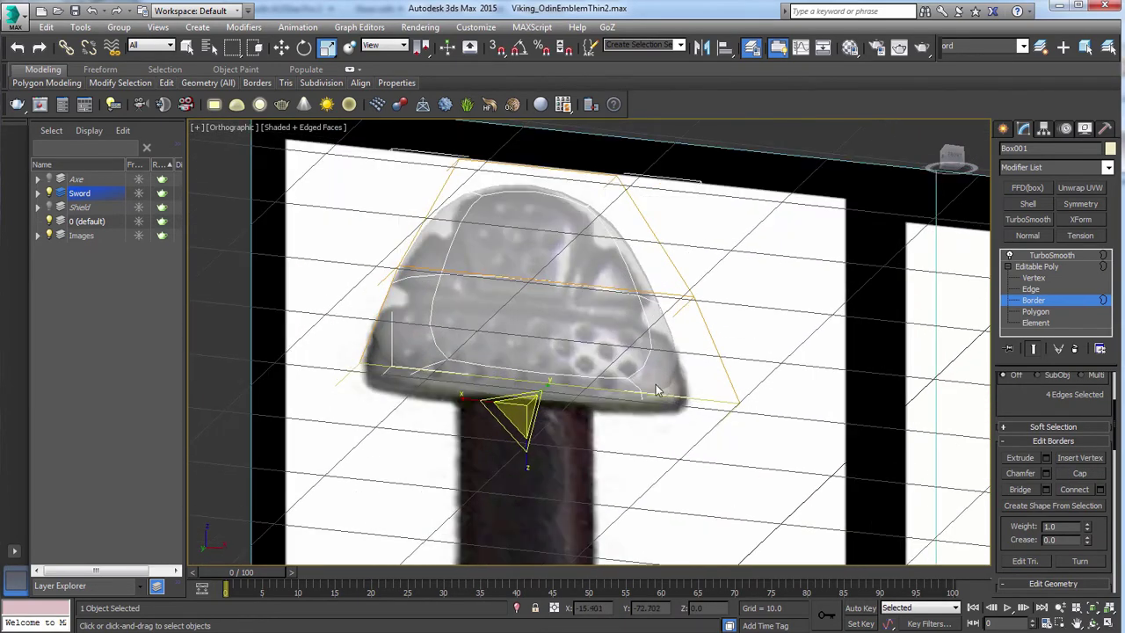
{"action": "middle_click_drag", "start_coordinate": [410, 367], "coordinate": [630, 394], "text": "alt"}
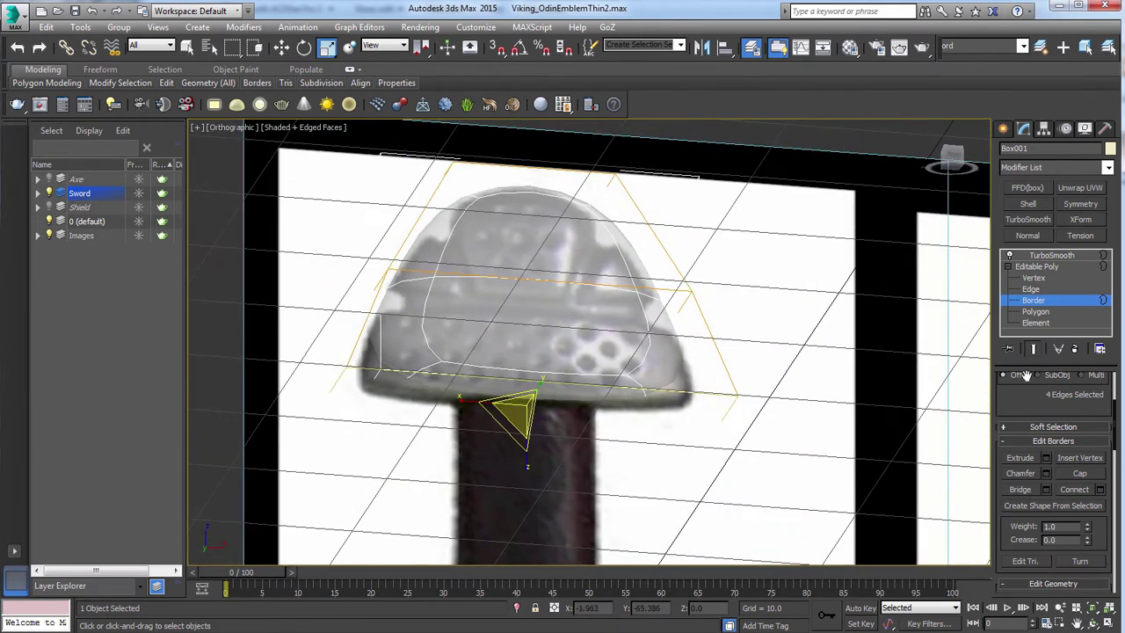
{"action": "left_click", "coordinate": [1032, 289]}
{"action": "scroll", "coordinate": [1023, 528], "scroll_direction": "down", "scroll_amount": 3}
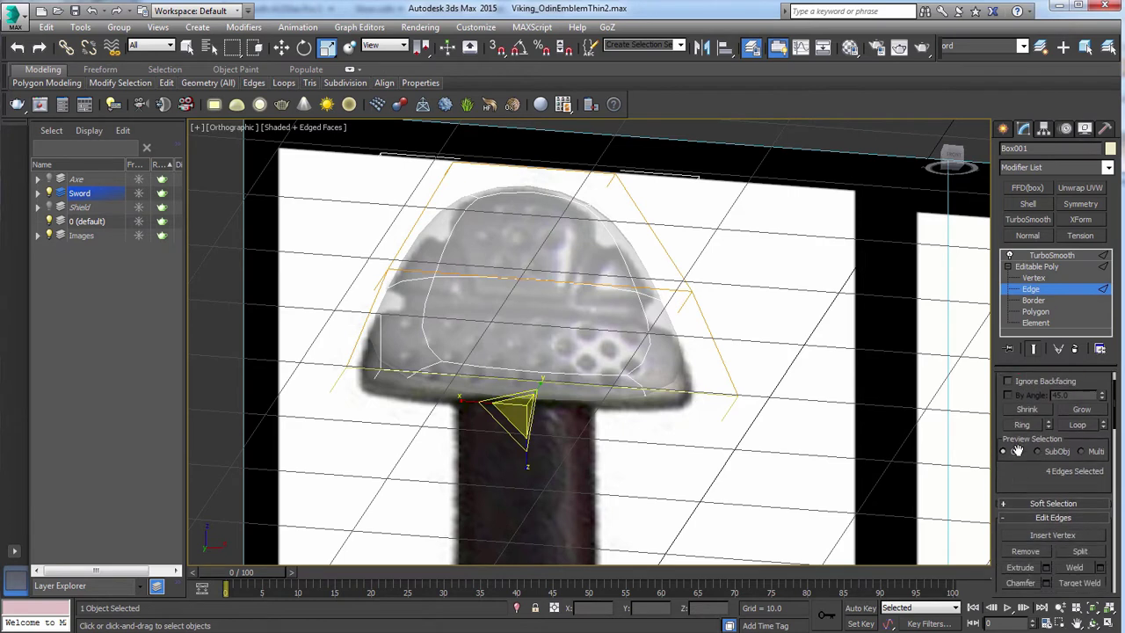
{"action": "left_click", "coordinate": [1022, 503]}
{"action": "left_click_drag", "start_coordinate": [570, 386], "coordinate": [566, 385]}
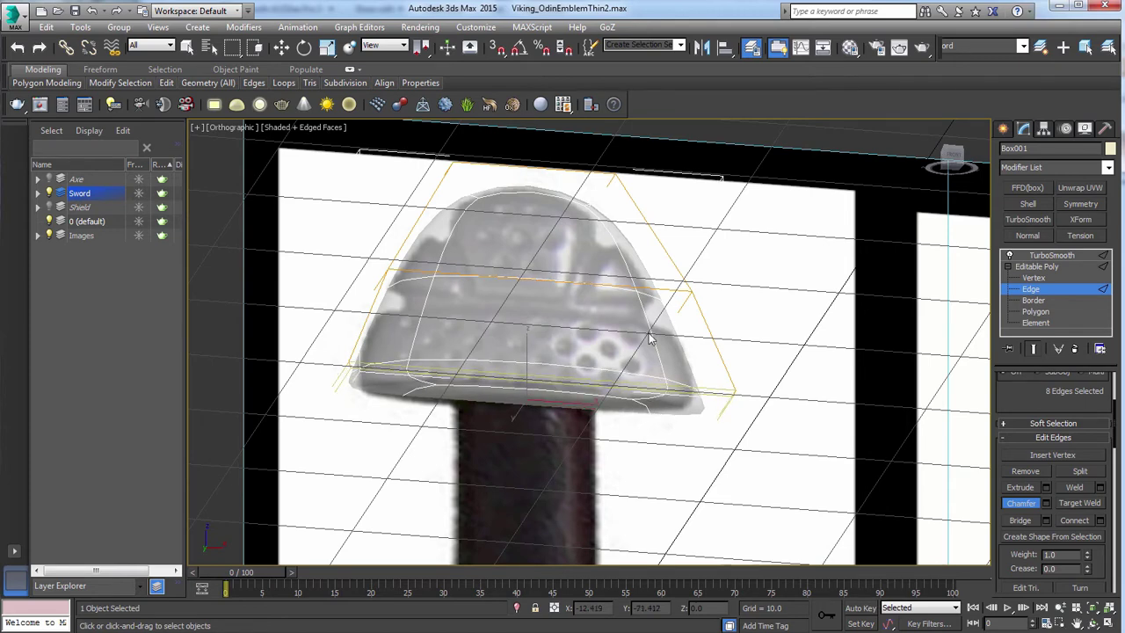
Inspect the chamfered base of the pommel from several angles and against the reference in the Front view.
{"action": "middle_click_drag", "start_coordinate": [677, 323], "coordinate": [663, 344], "text": "alt"}
{"action": "key", "text": "v"}
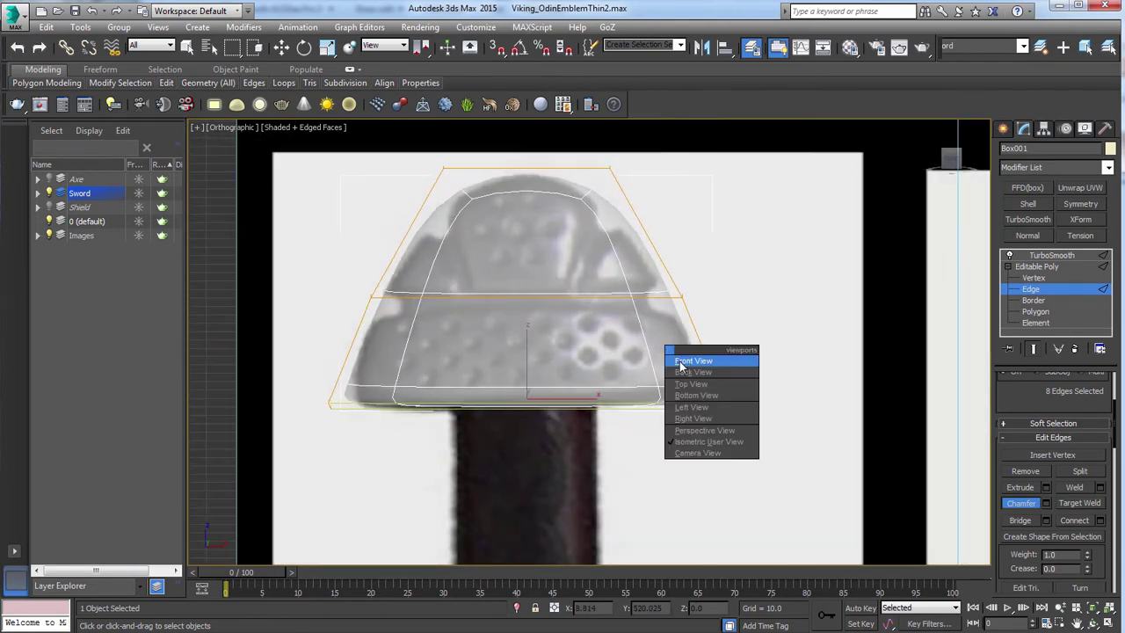
{"action": "left_click", "coordinate": [679, 362]}
{"action": "middle_click_drag", "start_coordinate": [659, 387], "coordinate": [695, 349]}
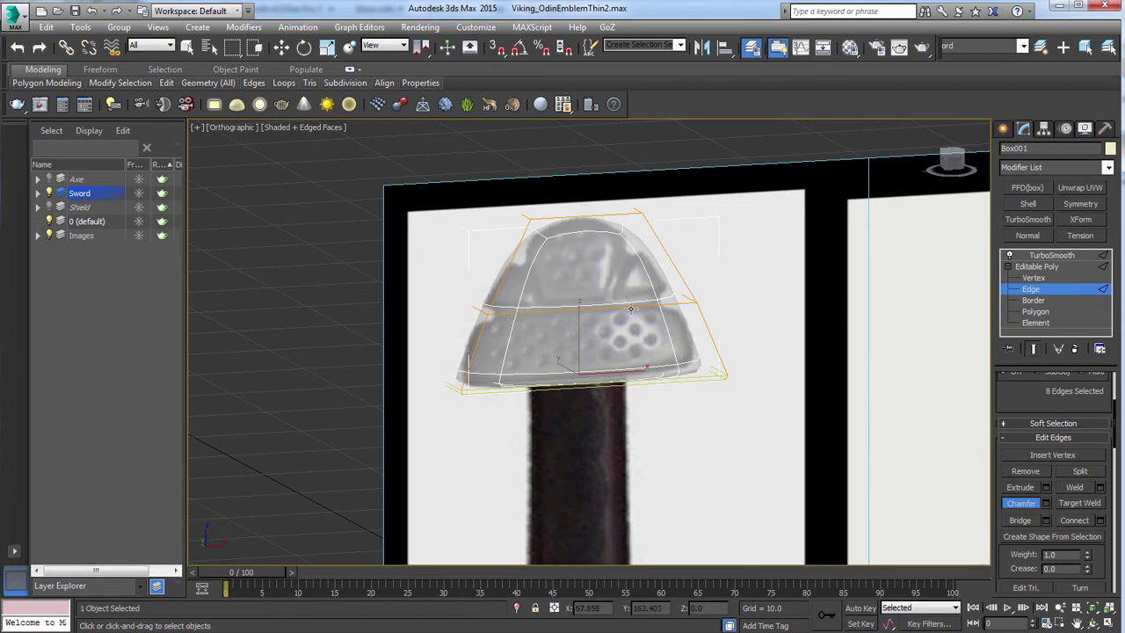
{"action": "middle_click_drag", "start_coordinate": [600, 346], "coordinate": [582, 266], "text": "alt"}
{"action": "key", "text": "v"}
{"action": "left_click", "coordinate": [591, 403]}
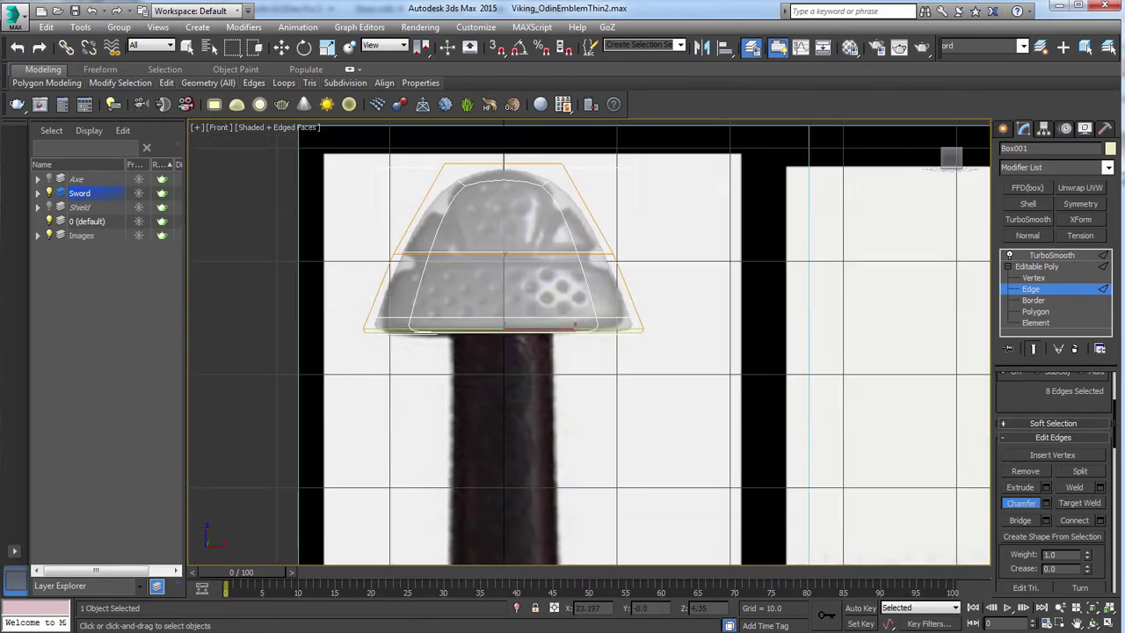
{"action": "scroll", "coordinate": [464, 407], "scroll_direction": "down", "scroll_amount": 5}
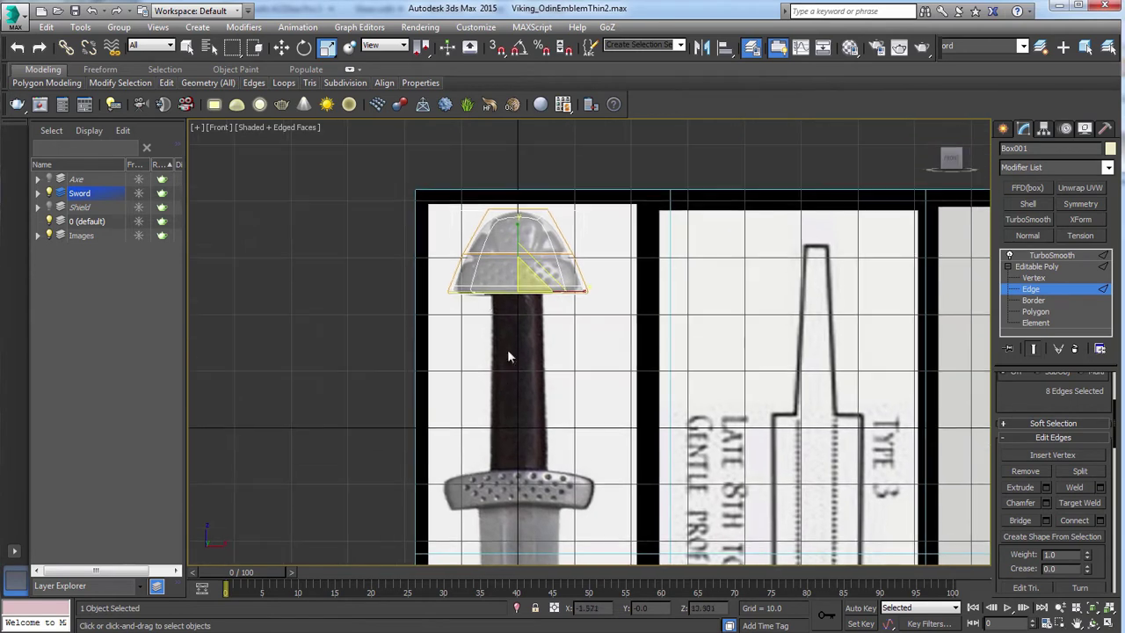
Turn off See-Through for the pommel in its Object Properties.
{"action": "right_click", "coordinate": [488, 273]}
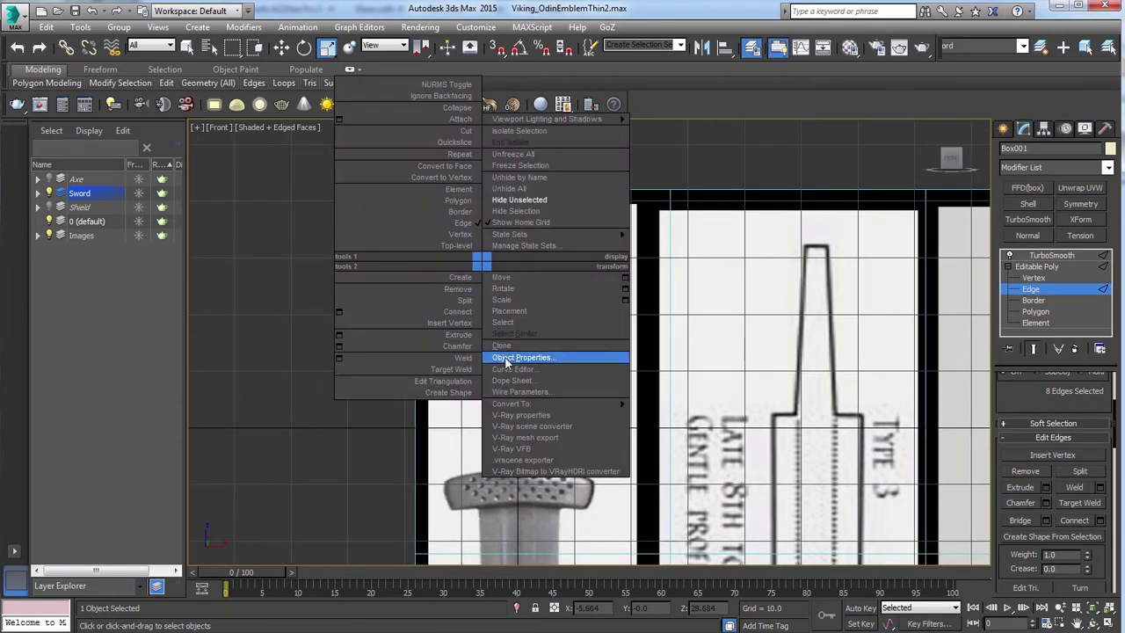
{"action": "left_click", "coordinate": [527, 356]}
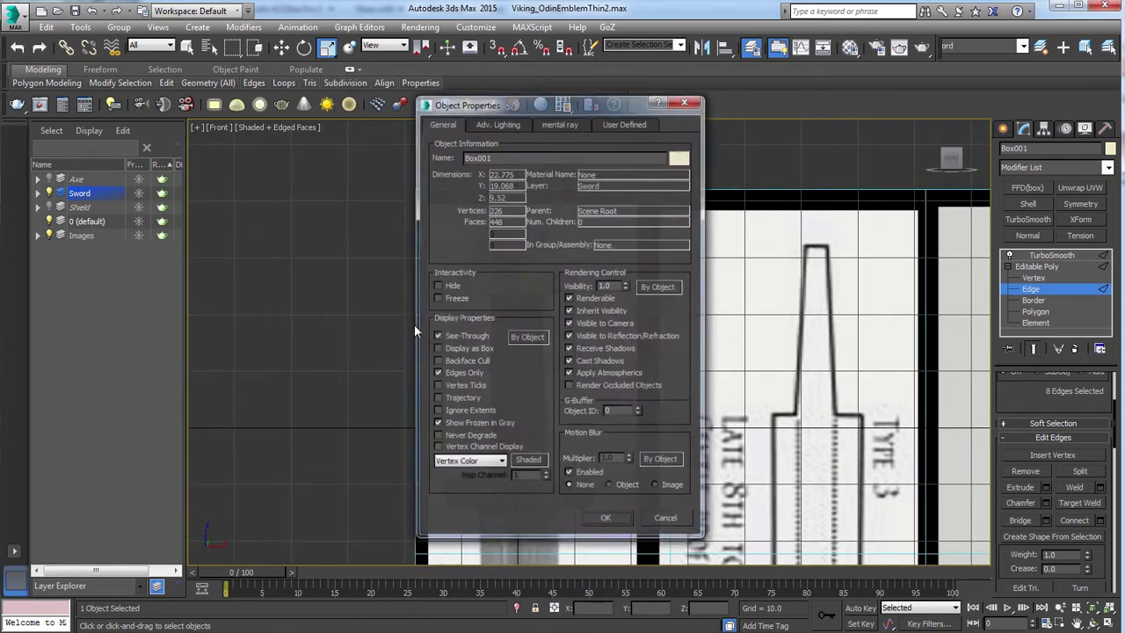
{"action": "left_click", "coordinate": [606, 520]}
{"action": "scroll", "coordinate": [788, 343], "scroll_direction": "up", "scroll_amount": 3}
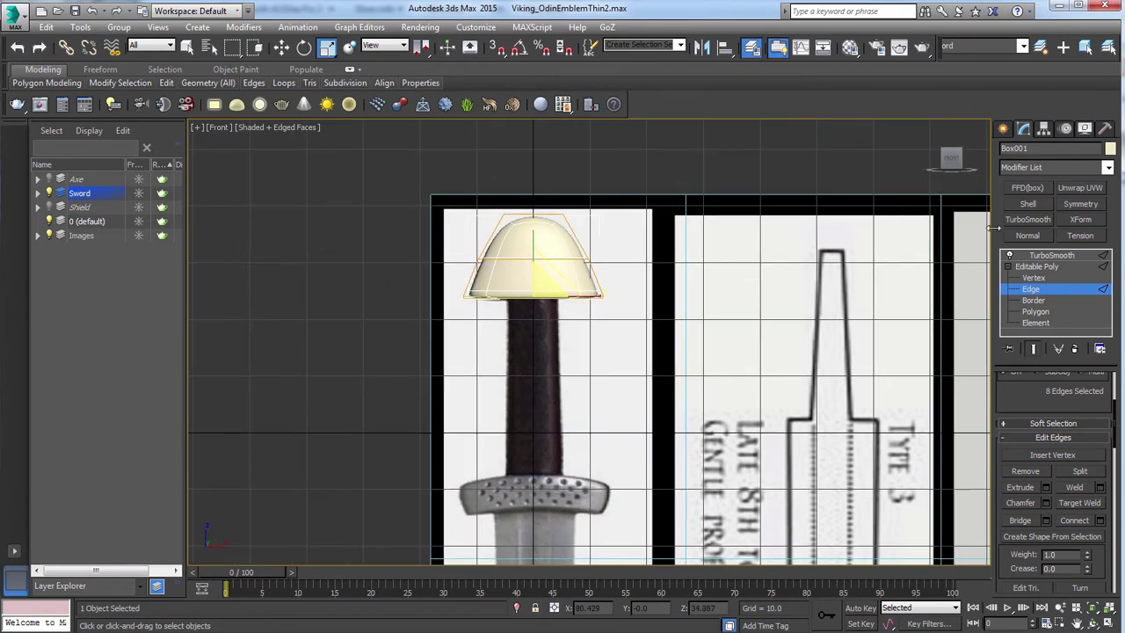
Change the pommel's object color to grey from the basic colors.
{"action": "left_click", "coordinate": [1110, 148]}
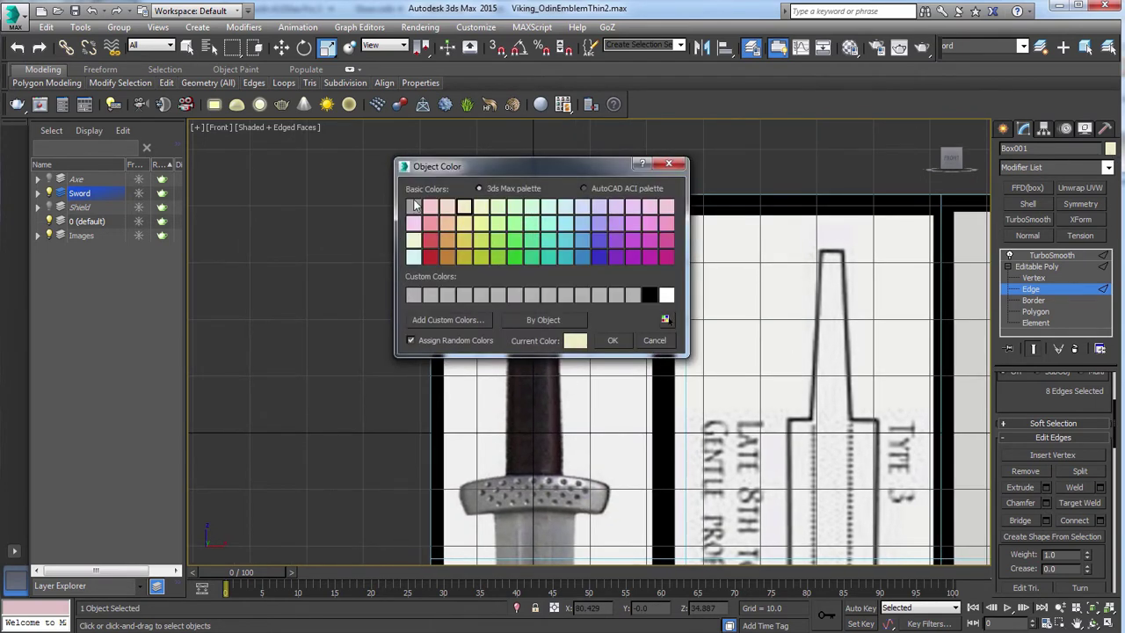
{"action": "left_click", "coordinate": [414, 205]}
{"action": "left_click", "coordinate": [613, 342]}
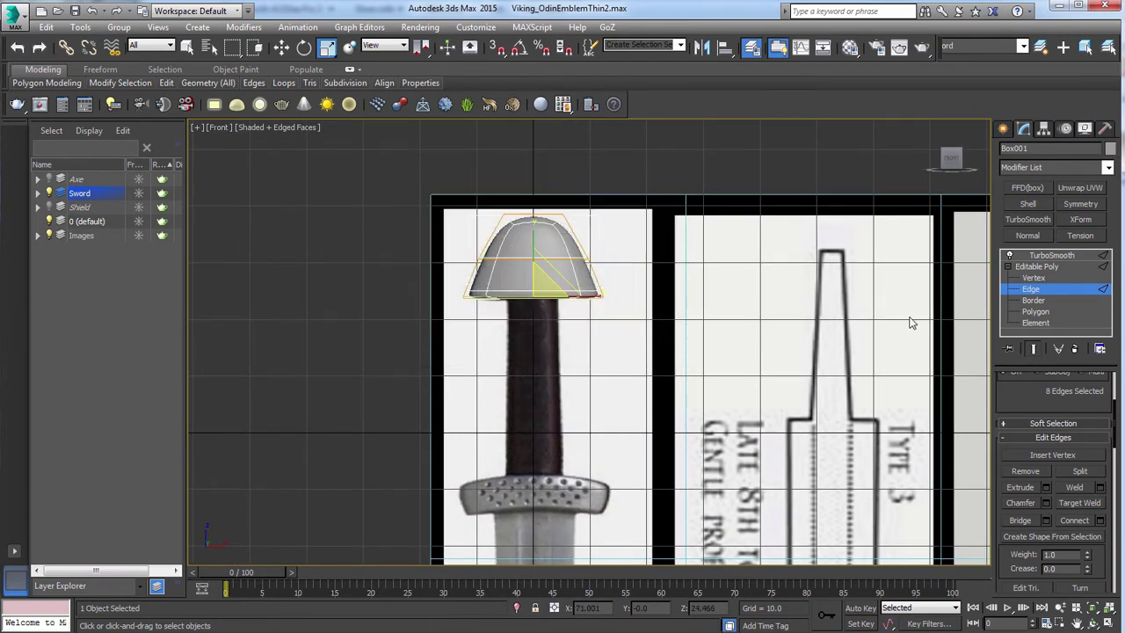
Copy the pommel straight down onto the guard in the reference as a single independent copy.
{"action": "middle_click_drag", "start_coordinate": [619, 331], "coordinate": [628, 328]}
{"action": "key", "text": "w"}
{"action": "left_click", "coordinate": [550, 288]}
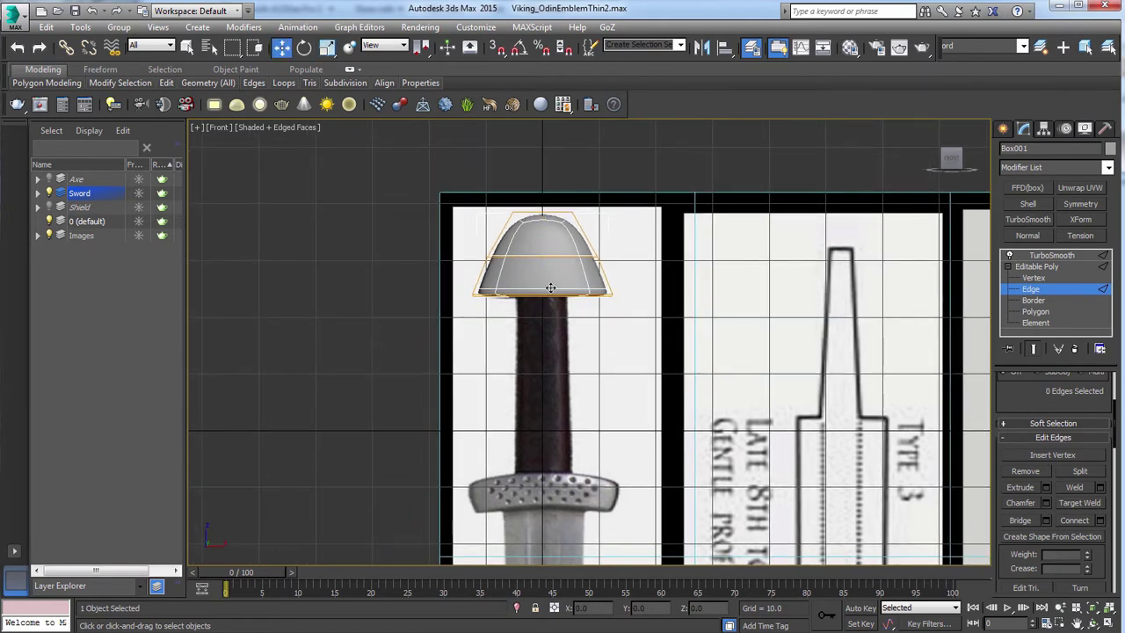
{"action": "middle_click_drag", "start_coordinate": [597, 363], "coordinate": [597, 318]}
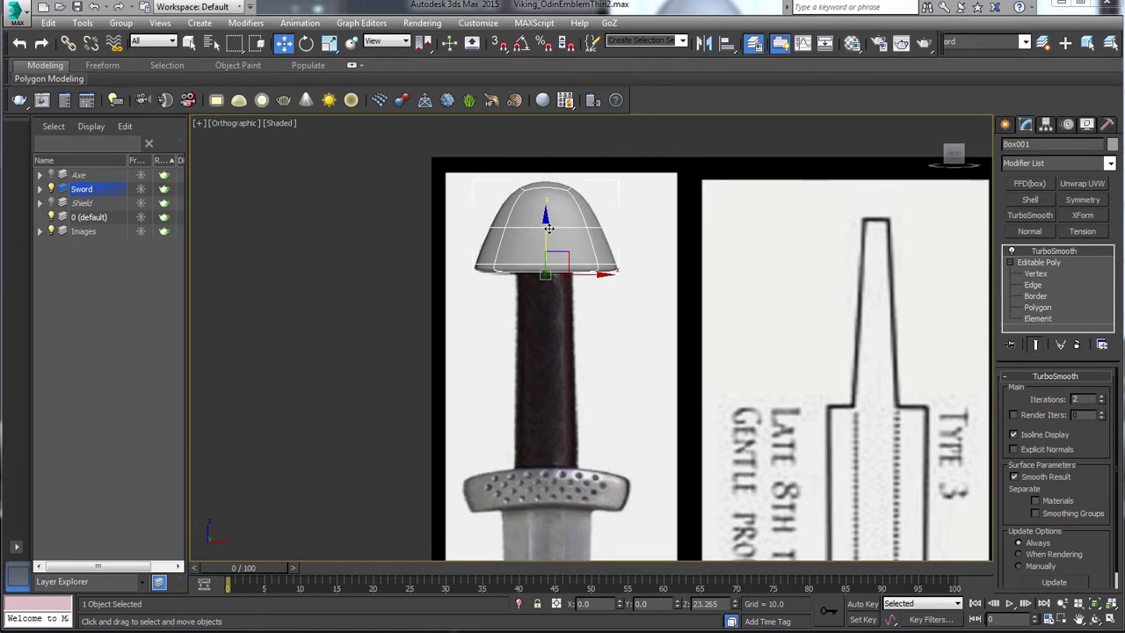
{"action": "left_click_drag", "start_coordinate": [548, 229], "coordinate": [547, 466], "text": "shift"}
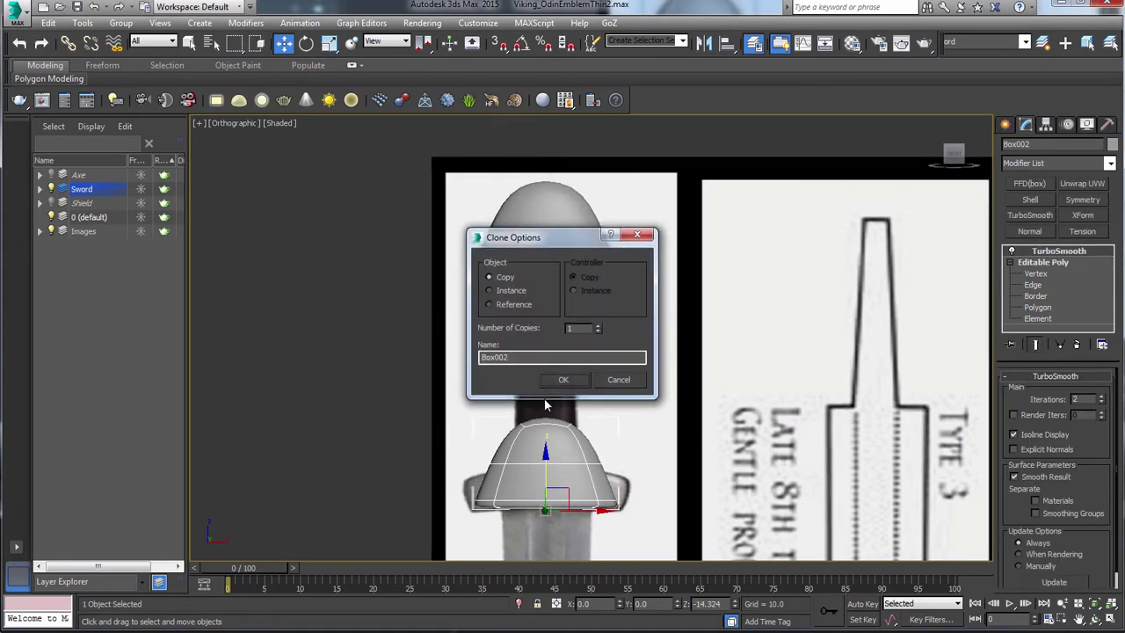
{"action": "left_click", "coordinate": [564, 379]}
Remove the TurboSmooth modifier from the copied pommel at the guard.
{"action": "scroll", "coordinate": [634, 352], "scroll_direction": "up", "scroll_amount": 8}
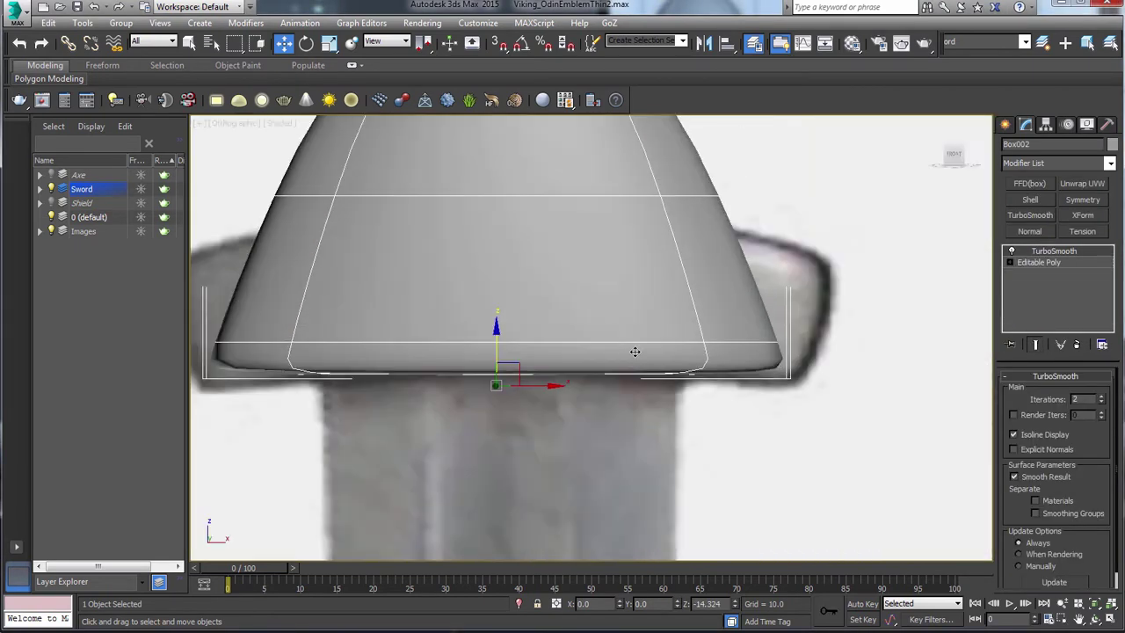
{"action": "scroll", "coordinate": [683, 431], "scroll_direction": "down", "scroll_amount": 3}
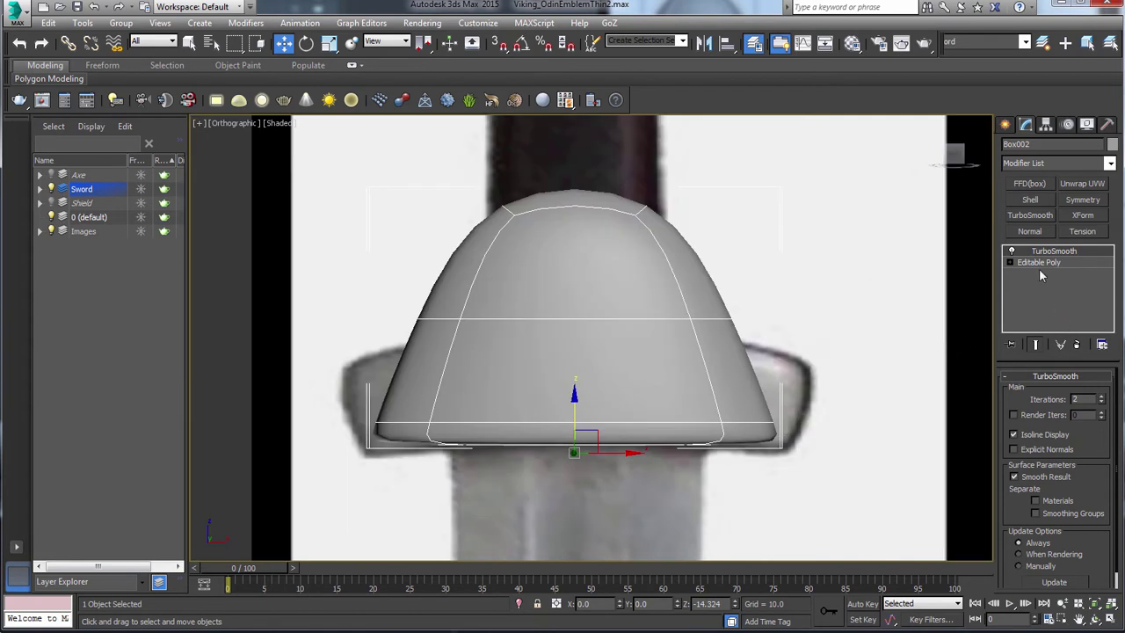
{"action": "left_click", "coordinate": [1077, 345]}
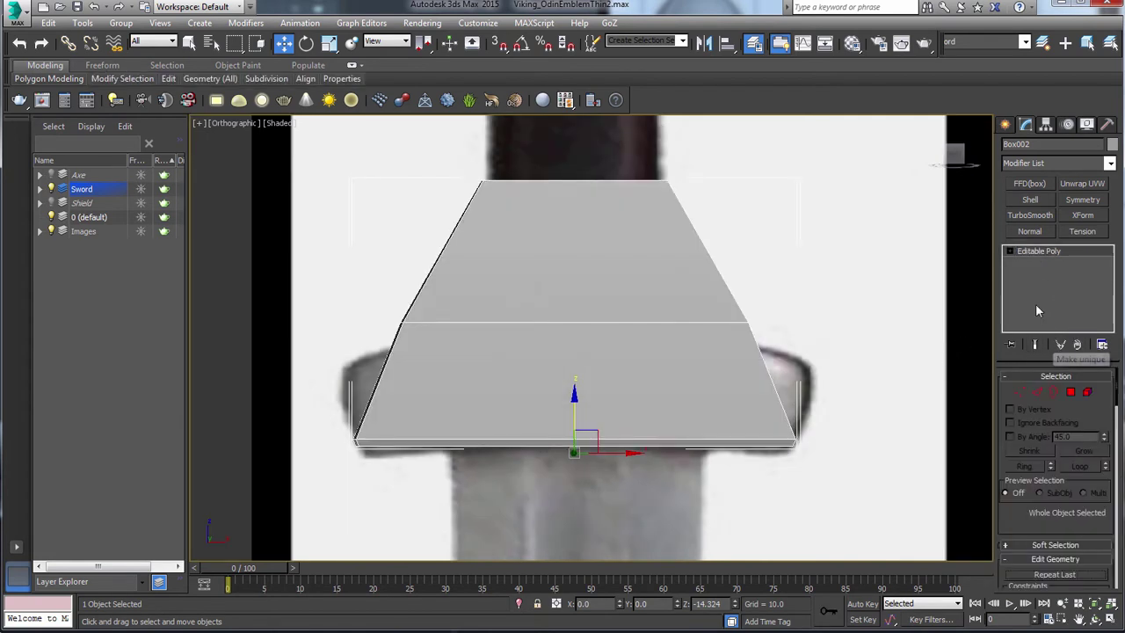
Delete the copy's upper polygons and its thin base rim polygons, keeping only the sloped middle band.
{"action": "left_click", "coordinate": [1071, 393]}
{"action": "left_click_drag", "start_coordinate": [829, 181], "coordinate": [435, 253]}
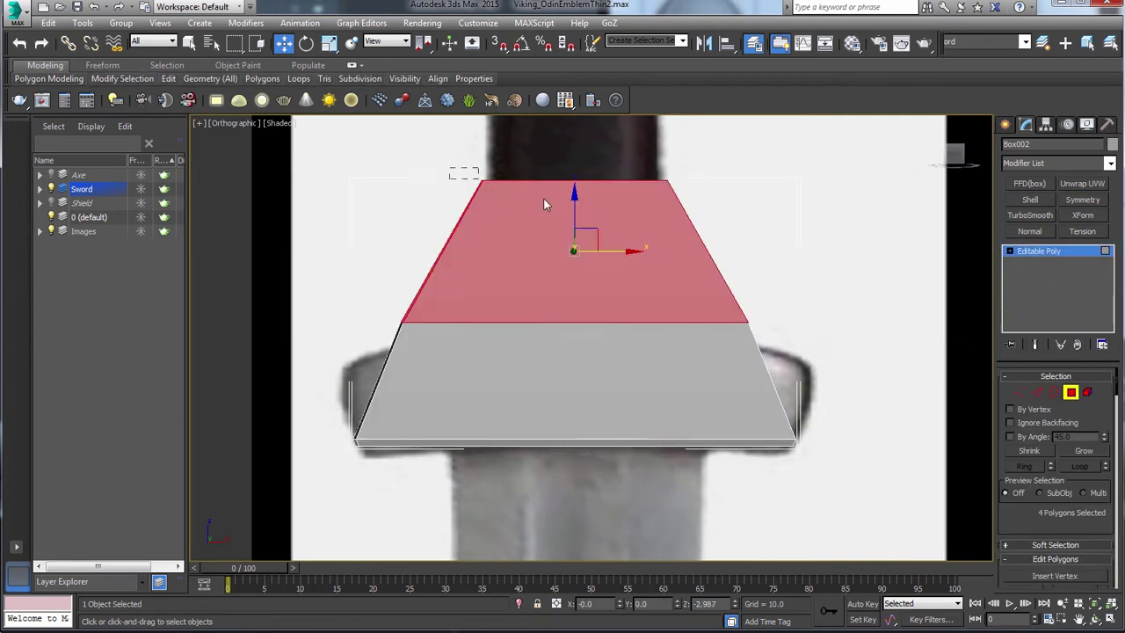
{"action": "left_click_drag", "start_coordinate": [543, 198], "coordinate": [752, 281]}
{"action": "key", "text": "Delete"}
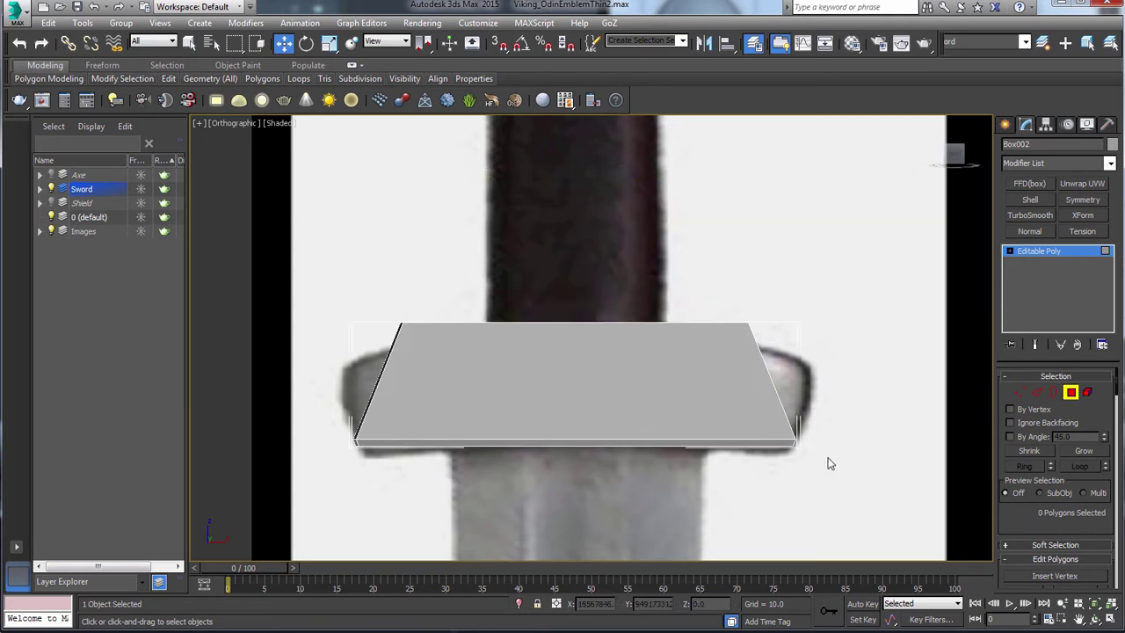
{"action": "left_click_drag", "start_coordinate": [865, 531], "coordinate": [183, 423]}
{"action": "left_click_drag", "start_coordinate": [851, 378], "coordinate": [874, 385]}
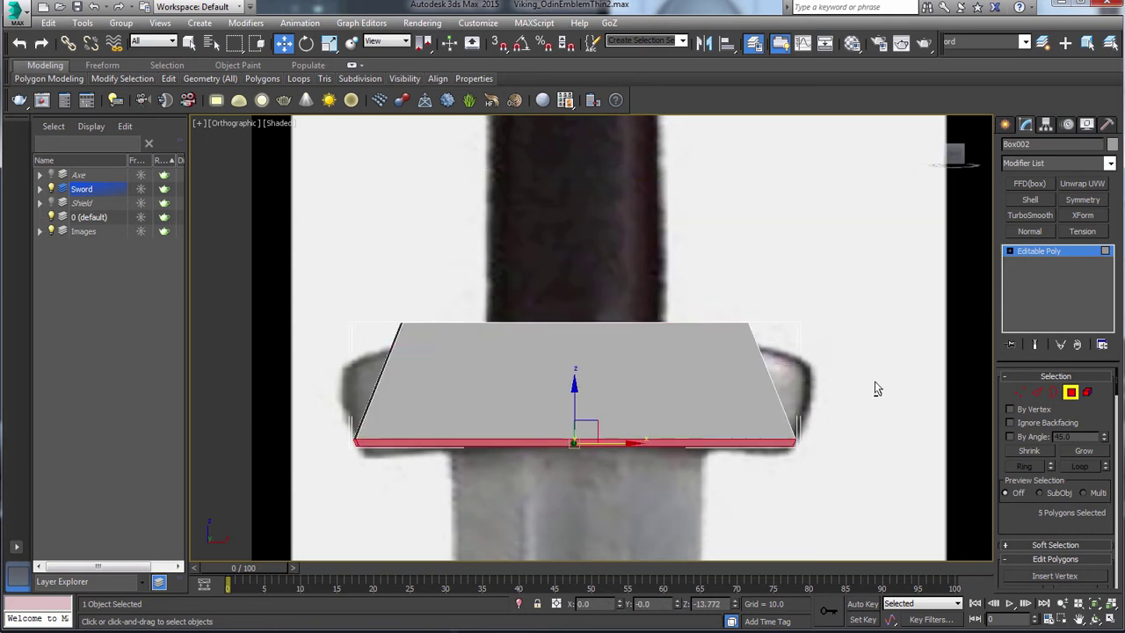
In the Front view, move the trimmed guard block down slightly to line up with the reference guard.
{"action": "scroll", "coordinate": [703, 246], "scroll_direction": "down", "scroll_amount": 6}
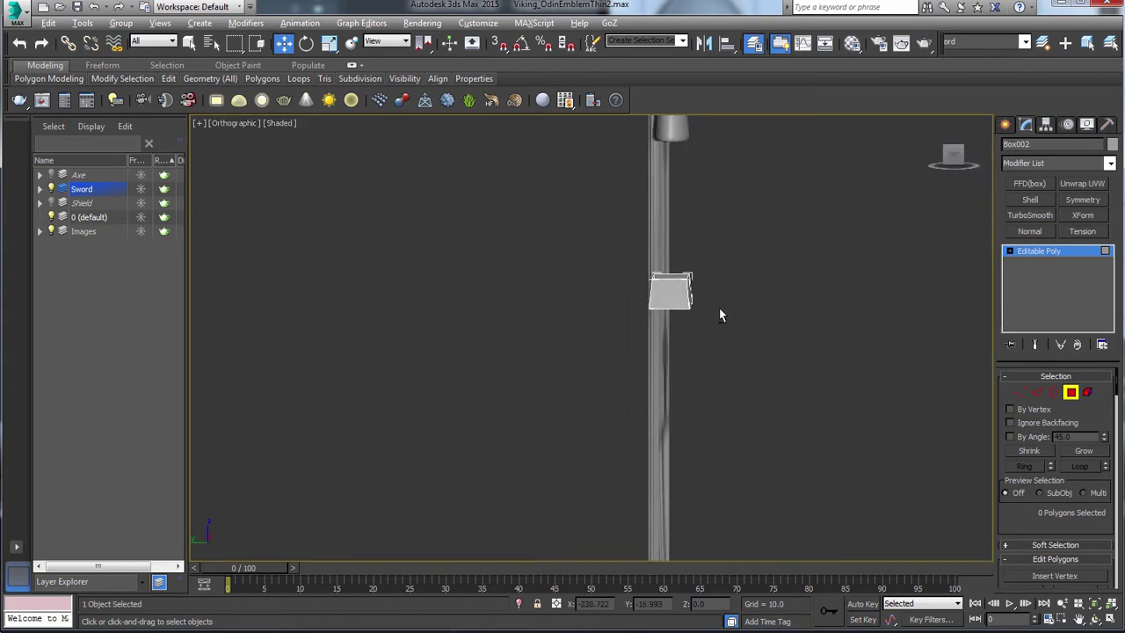
{"action": "middle_click_drag", "start_coordinate": [720, 307], "coordinate": [623, 302], "text": "alt"}
{"action": "key", "text": "v"}
{"action": "left_click", "coordinate": [684, 338]}
{"action": "middle_click_drag", "start_coordinate": [621, 518], "coordinate": [656, 173]}
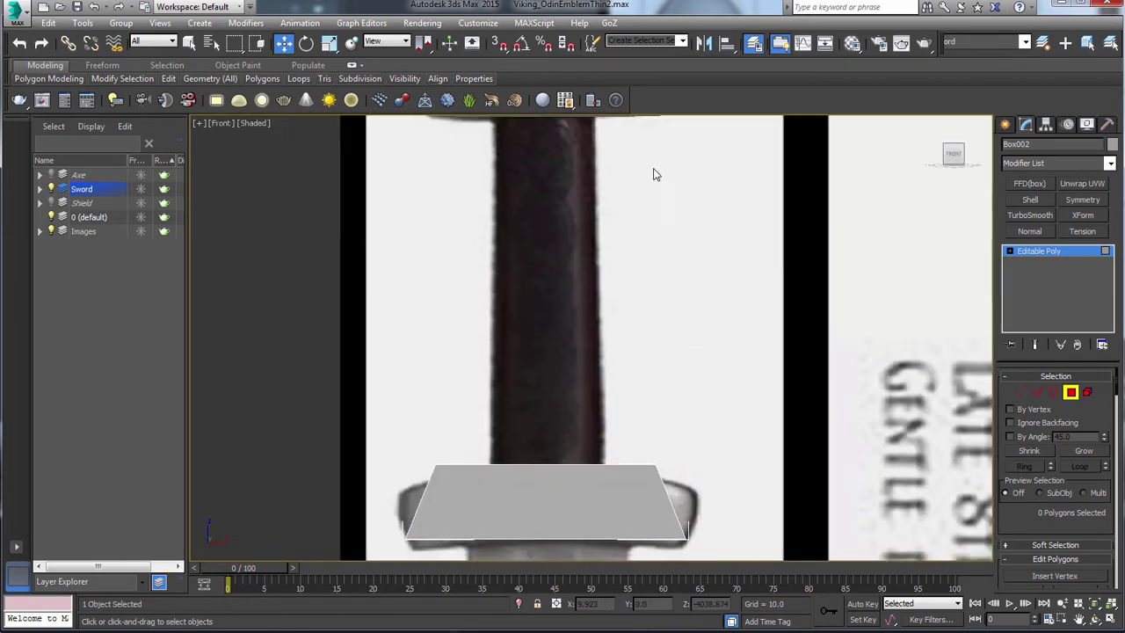
{"action": "middle_click_drag", "start_coordinate": [631, 456], "coordinate": [638, 320]}
{"action": "scroll", "coordinate": [639, 320], "scroll_direction": "up", "scroll_amount": 2}
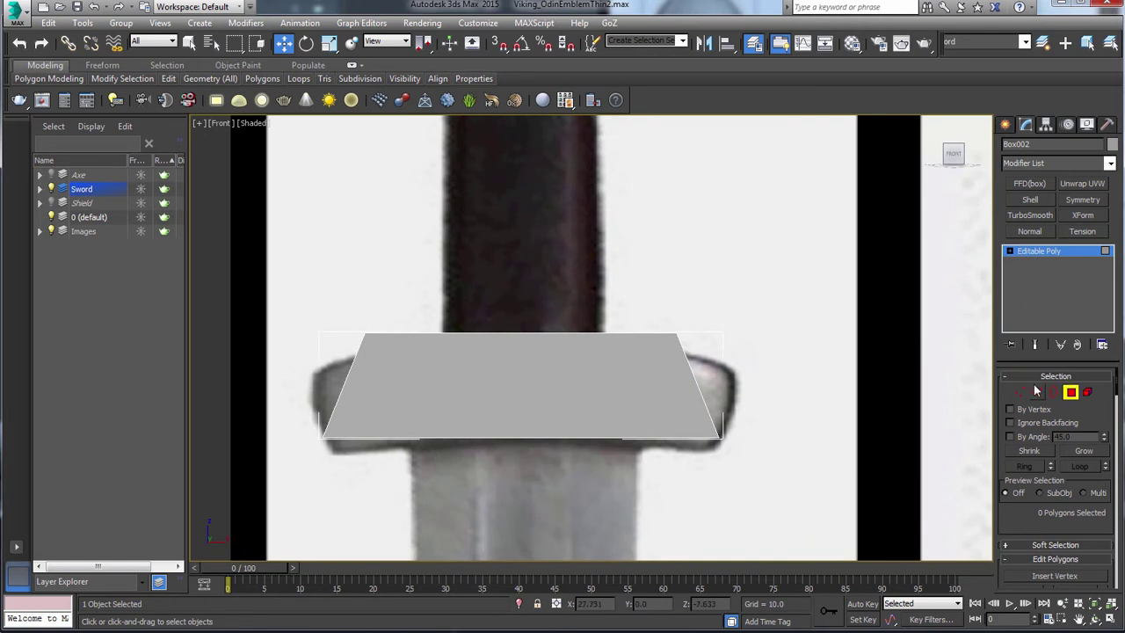
{"action": "left_click", "coordinate": [1070, 392]}
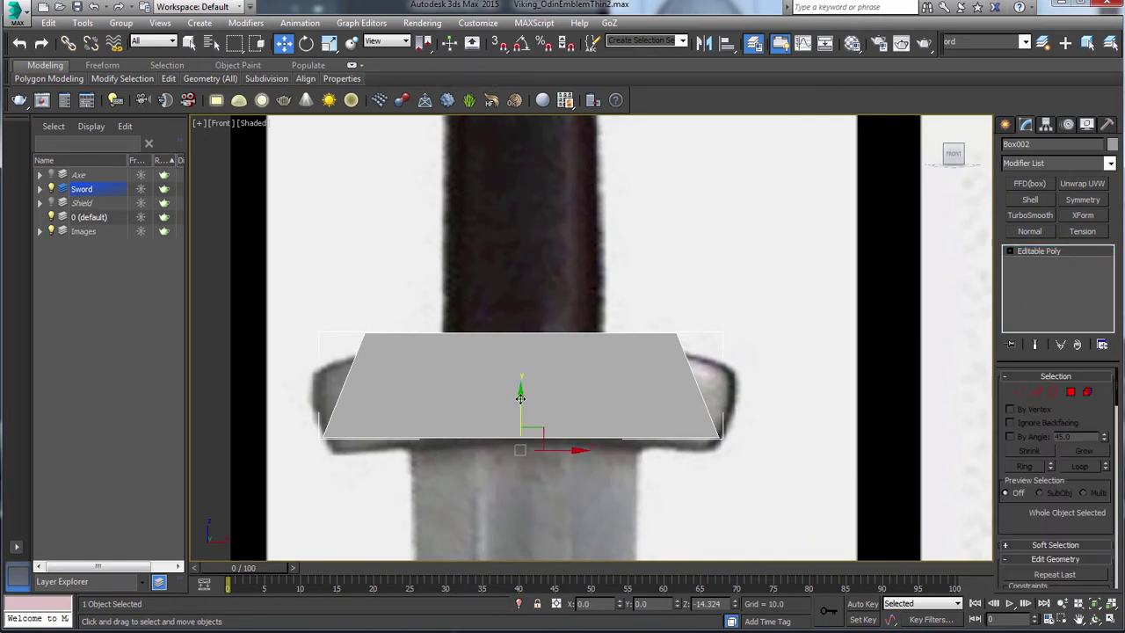
{"action": "left_click_drag", "start_coordinate": [521, 400], "coordinate": [521, 404]}
Cap both open borders of the guard block to close its top and underside.
{"action": "left_click", "coordinate": [1038, 396]}
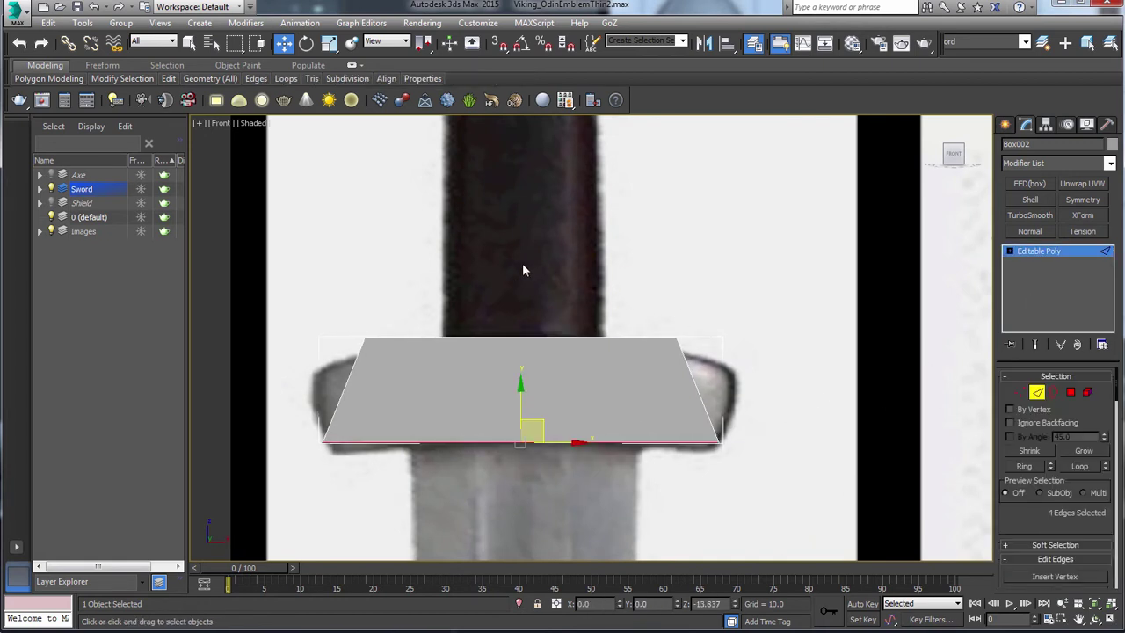
{"action": "key", "text": "3"}
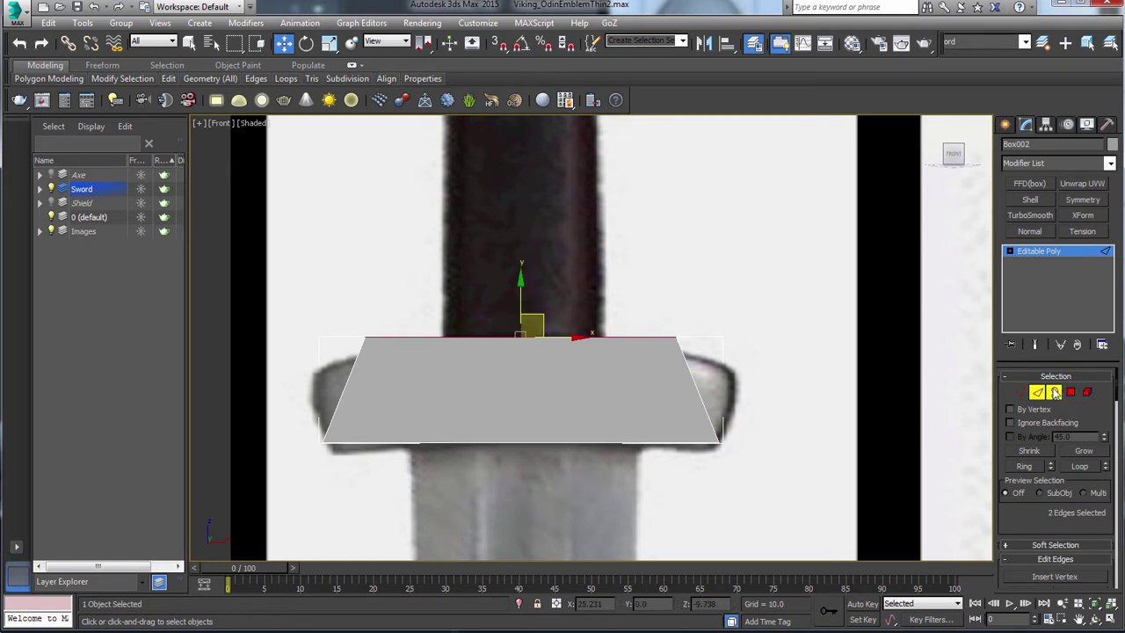
{"action": "left_click_drag", "start_coordinate": [806, 278], "coordinate": [192, 535]}
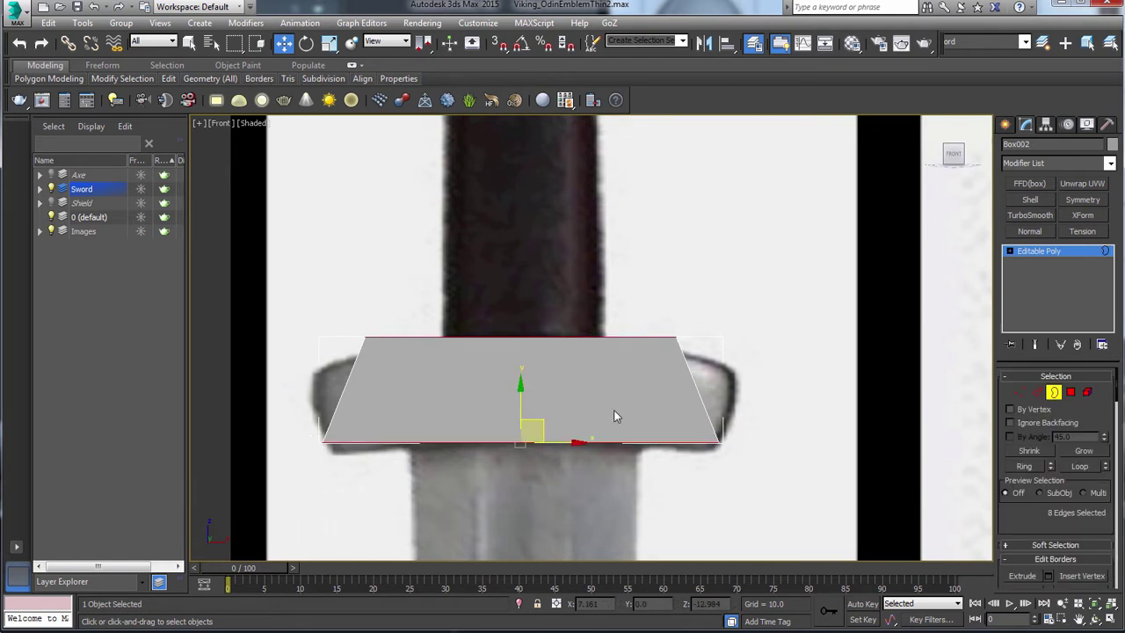
{"action": "middle_click_drag", "start_coordinate": [615, 417], "coordinate": [642, 400], "text": "alt"}
{"action": "scroll", "coordinate": [1068, 492], "scroll_direction": "down", "scroll_amount": 3}
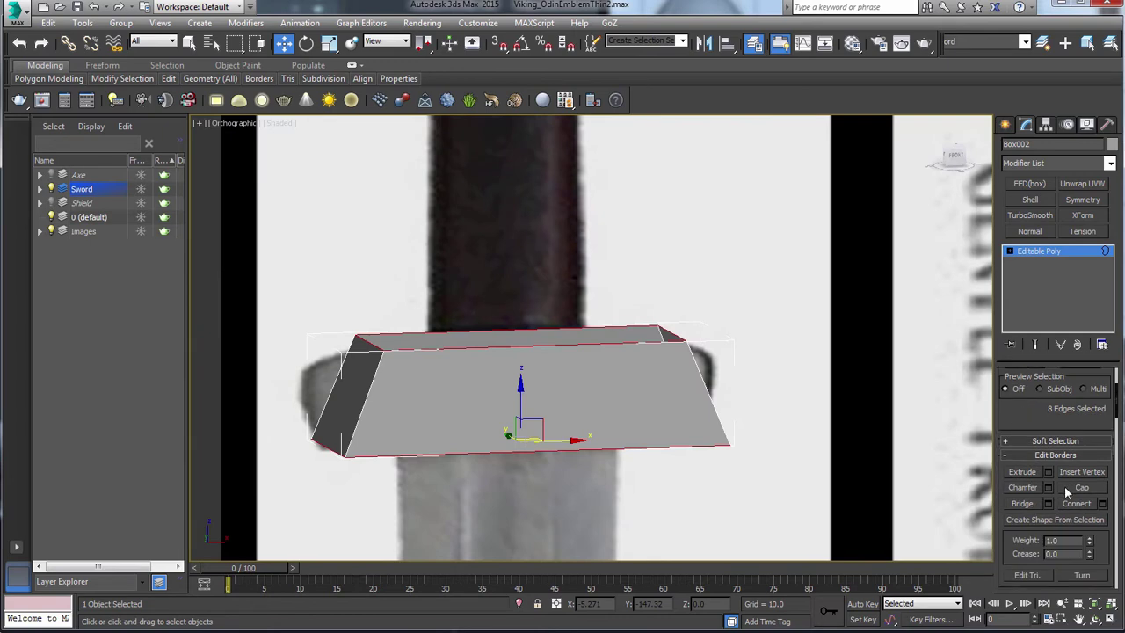
{"action": "left_click", "coordinate": [1068, 491]}
{"action": "mouse_move", "coordinate": [660, 361]}
{"action": "middle_mouse_down", "text": "alt"}
{"action": "mouse_move", "coordinate": [662, 348]}
{"action": "mouse_move", "coordinate": [661, 383]}
{"action": "mouse_move", "coordinate": [662, 369]}
{"action": "middle_mouse_up", "text": "alt"}
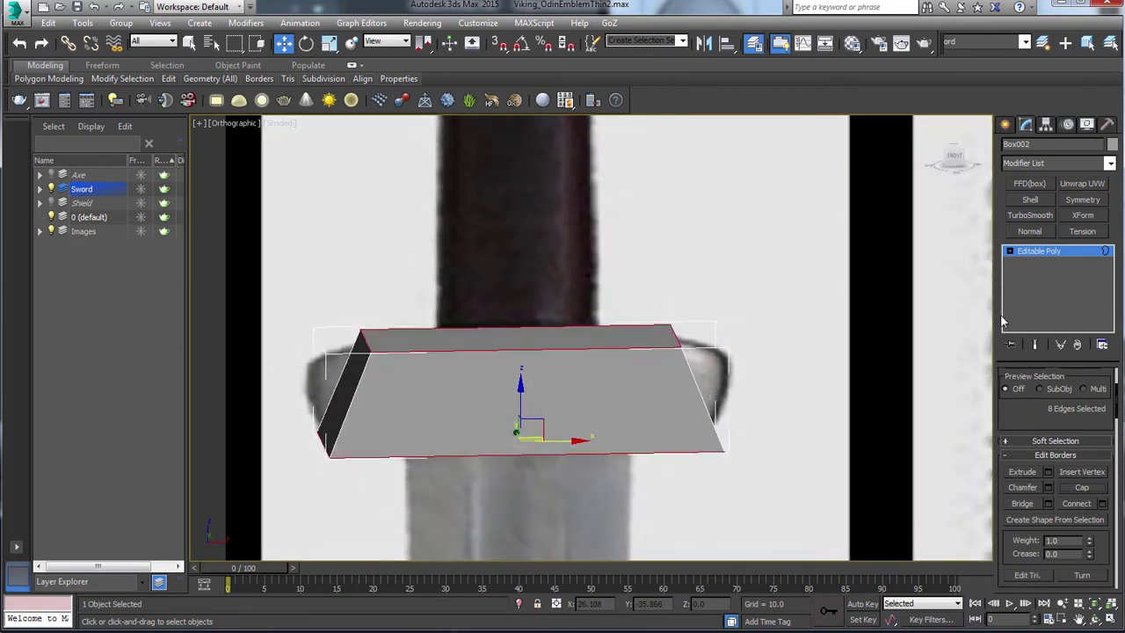
{"action": "key", "text": "q"}
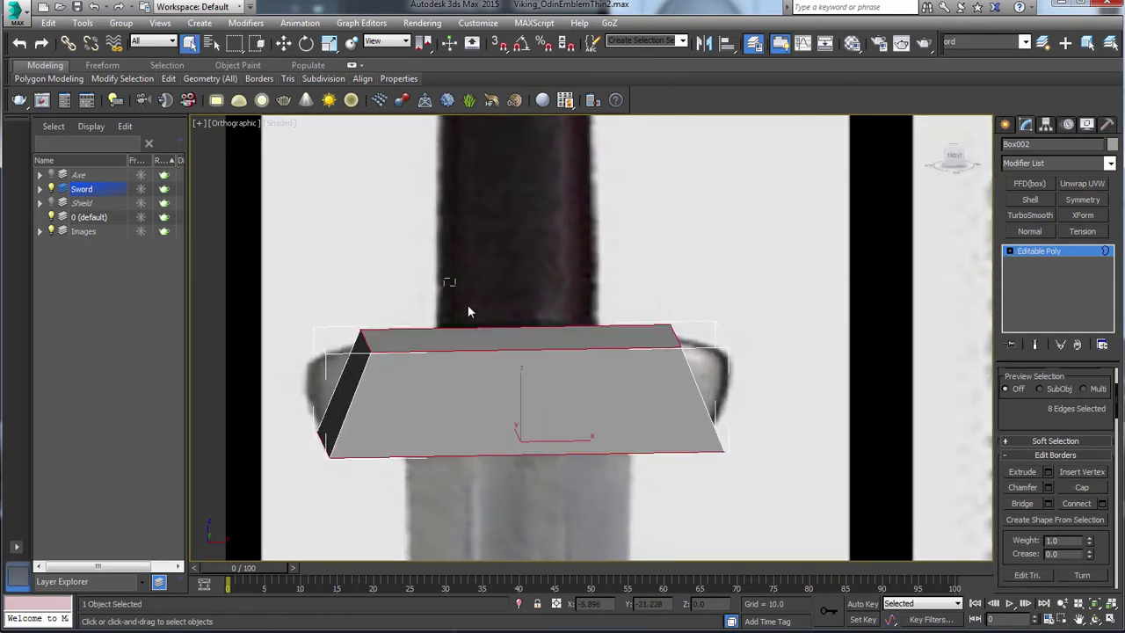
{"action": "left_click", "coordinate": [468, 304]}
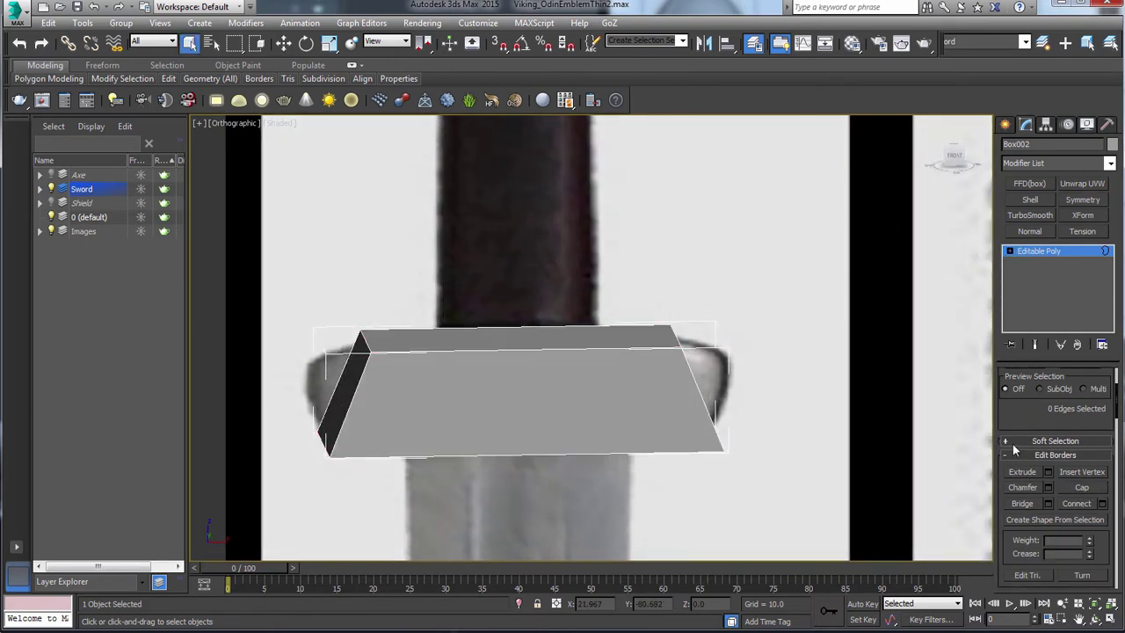
Connect the ring of lengthwise edges on the guard block with one edge loop down its middle.
{"action": "left_click", "coordinate": [1011, 251]}
{"action": "left_click", "coordinate": [1033, 274]}
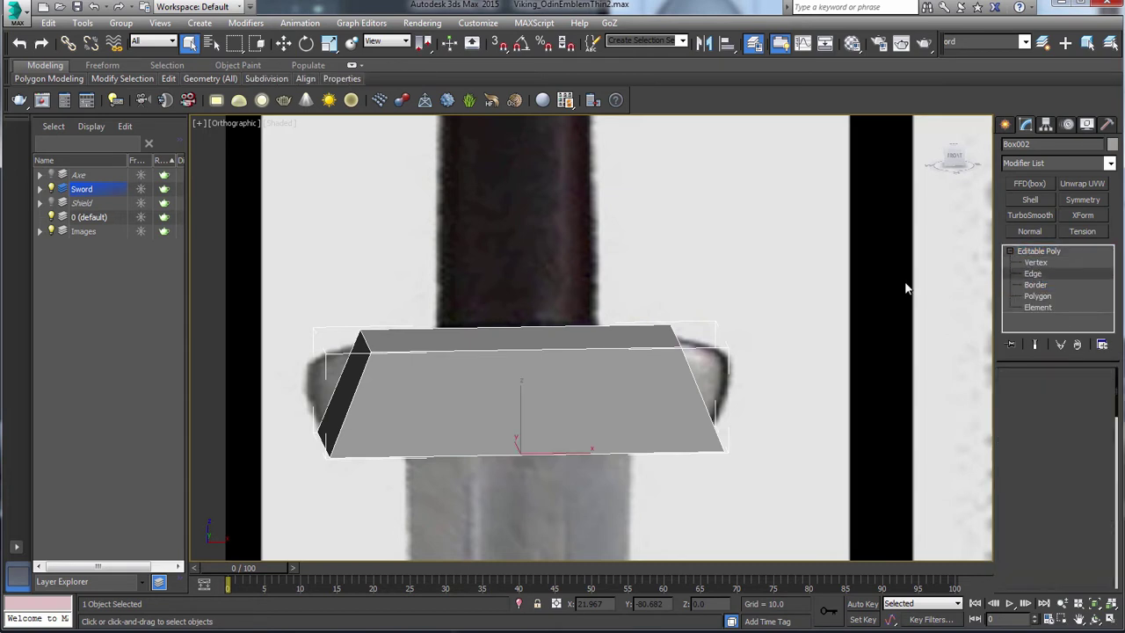
{"action": "left_click", "coordinate": [539, 326]}
{"action": "left_click", "coordinate": [1085, 470]}
{"action": "scroll", "coordinate": [1034, 525], "scroll_direction": "down", "scroll_amount": 3}
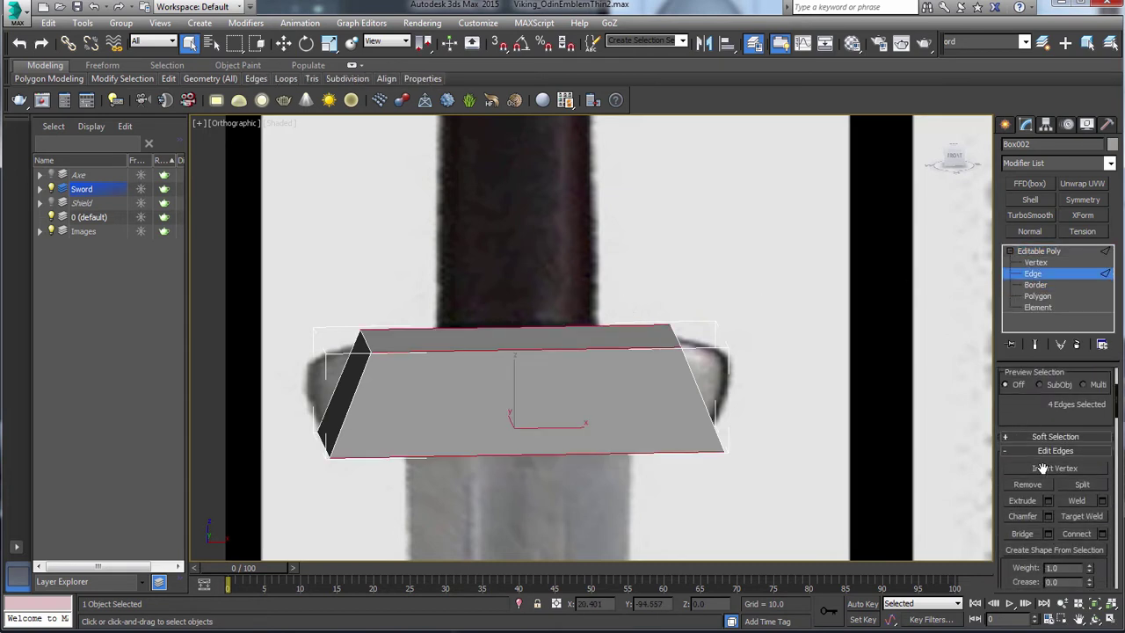
{"action": "left_click", "coordinate": [1076, 533]}
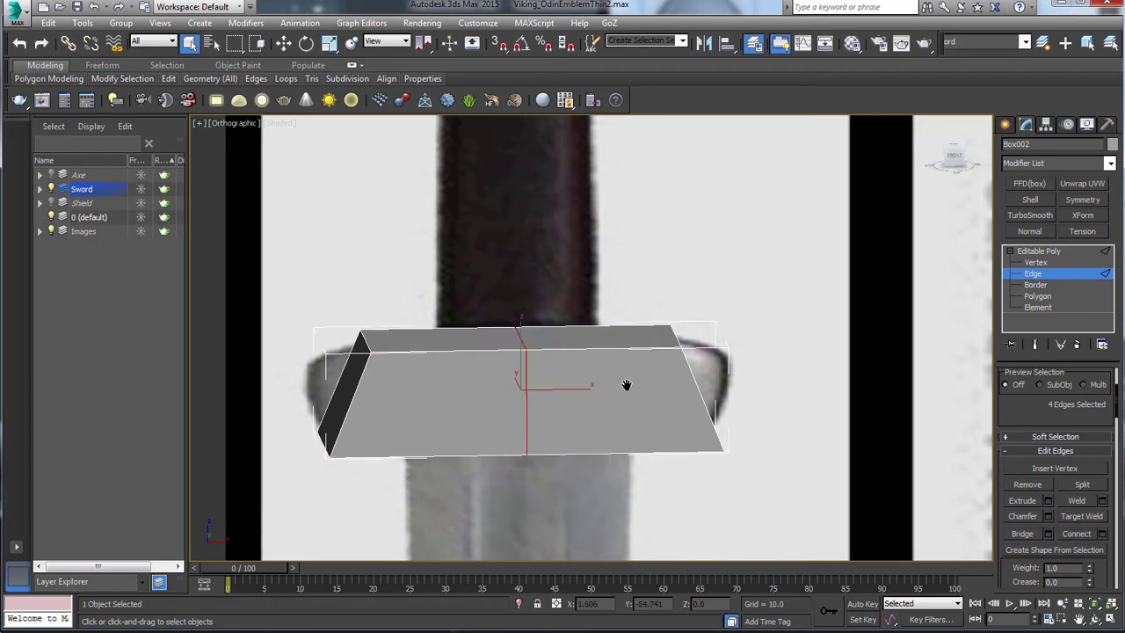
Delete the polygons of the guard block's right half.
{"action": "key", "text": "4"}
{"action": "left_click_drag", "start_coordinate": [662, 492], "coordinate": [660, 519]}
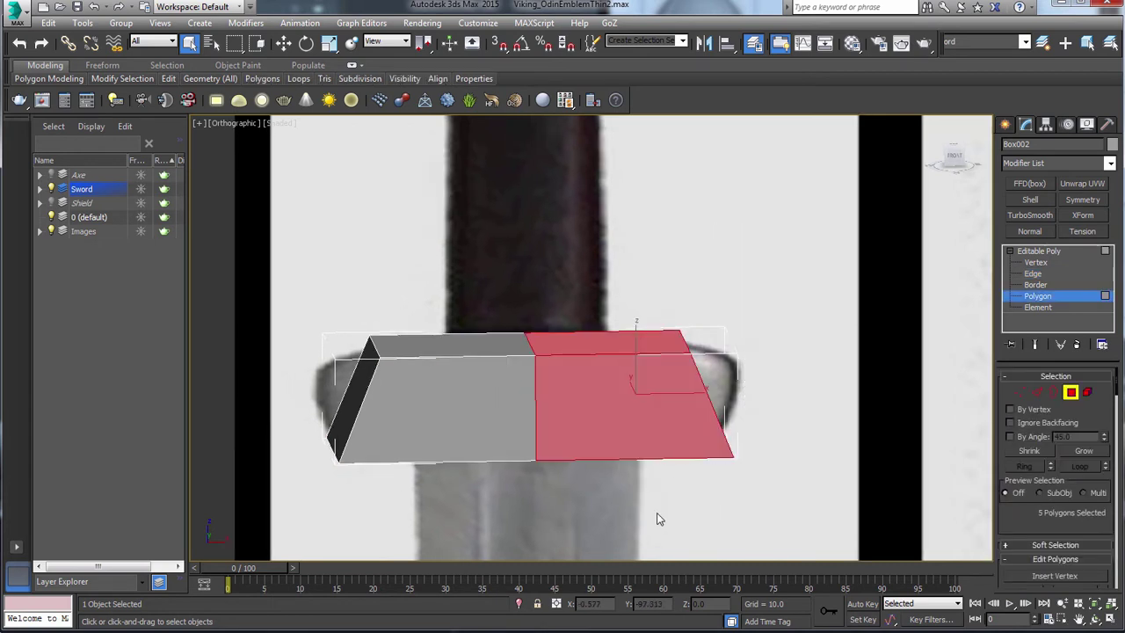
{"action": "key", "text": "Delete"}
Mirror the remaining guard half with a Symmetry modifier on the X axis with Flip enabled.
{"action": "left_click", "coordinate": [1070, 395]}
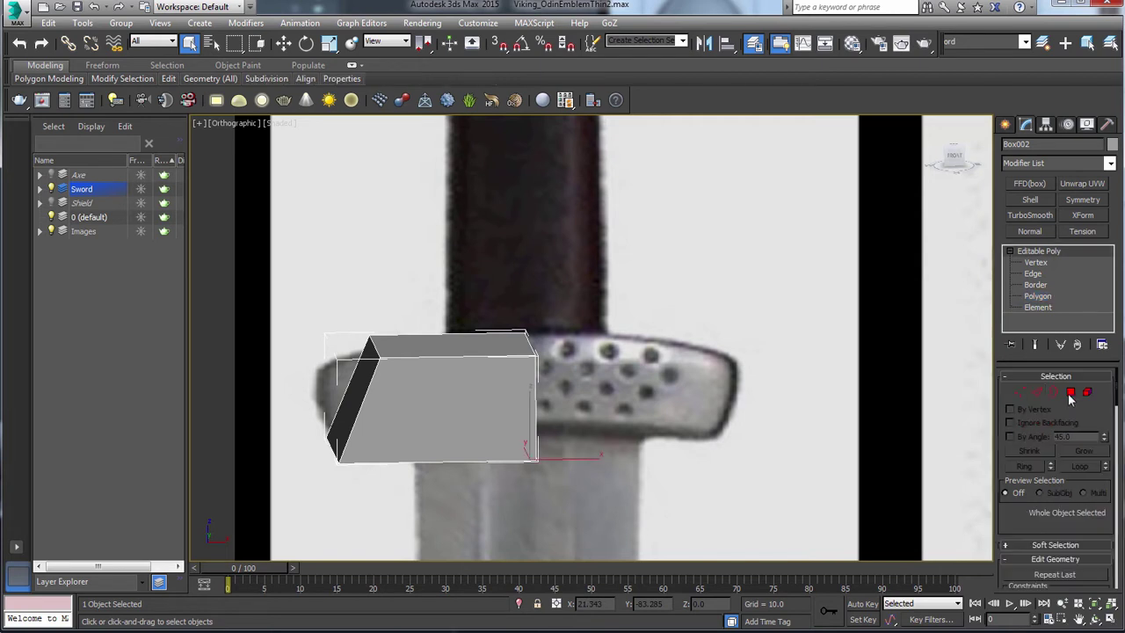
{"action": "left_click", "coordinate": [1077, 201]}
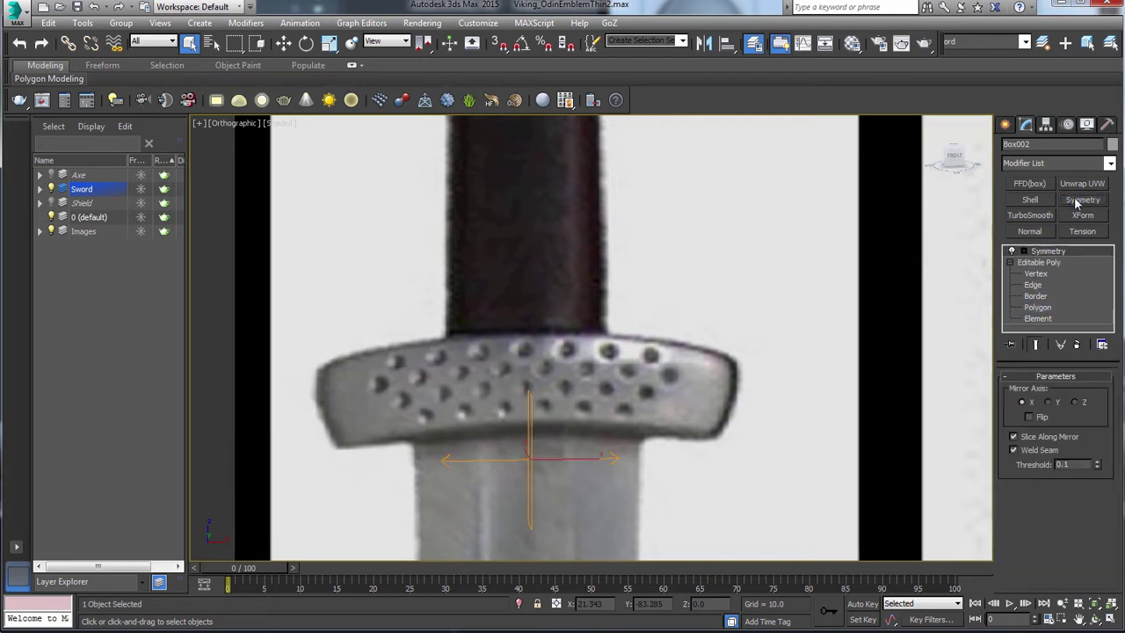
{"action": "left_click", "coordinate": [1030, 418]}
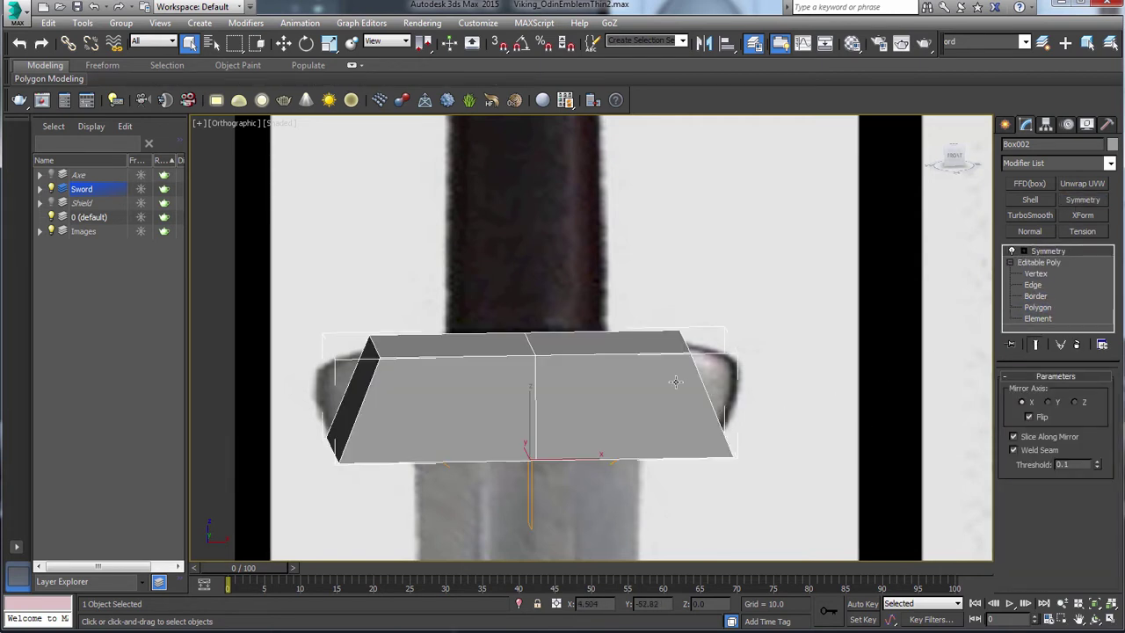
In the Front view, move the guard's outer top vertices outward and down to the reference's tapered corner.
{"action": "key", "text": "f"}
{"action": "middle_click_drag", "start_coordinate": [691, 372], "coordinate": [713, 126]}
{"action": "middle_click_drag", "start_coordinate": [626, 541], "coordinate": [672, 375]}
{"action": "left_click", "coordinate": [1035, 274]}
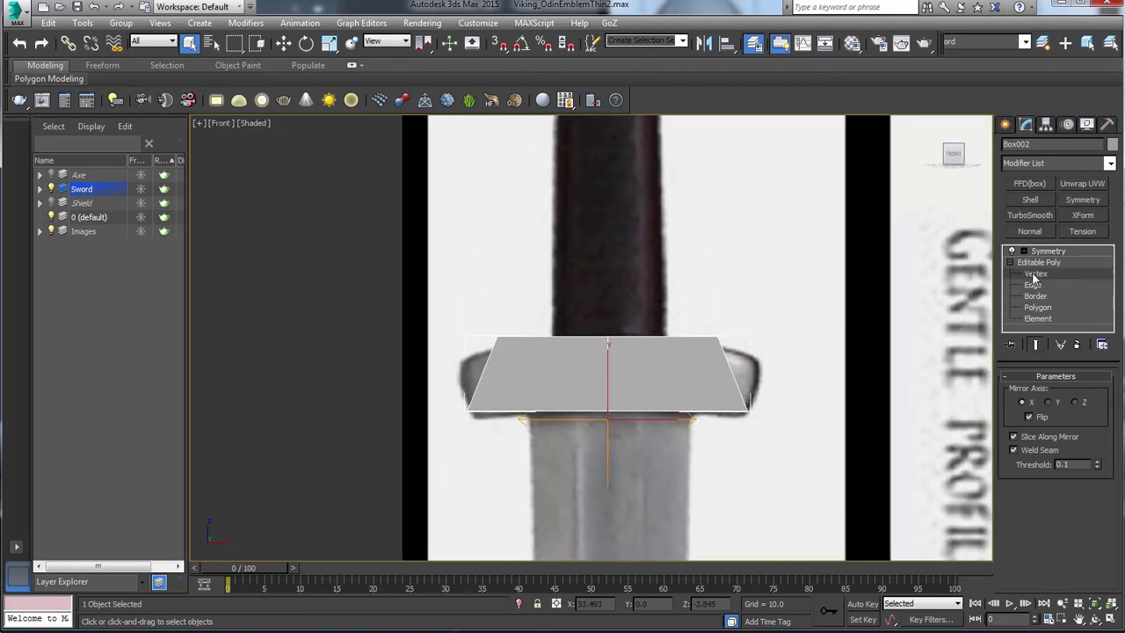
{"action": "left_click_drag", "start_coordinate": [508, 323], "coordinate": [475, 358]}
{"action": "left_click", "coordinate": [1037, 345]}
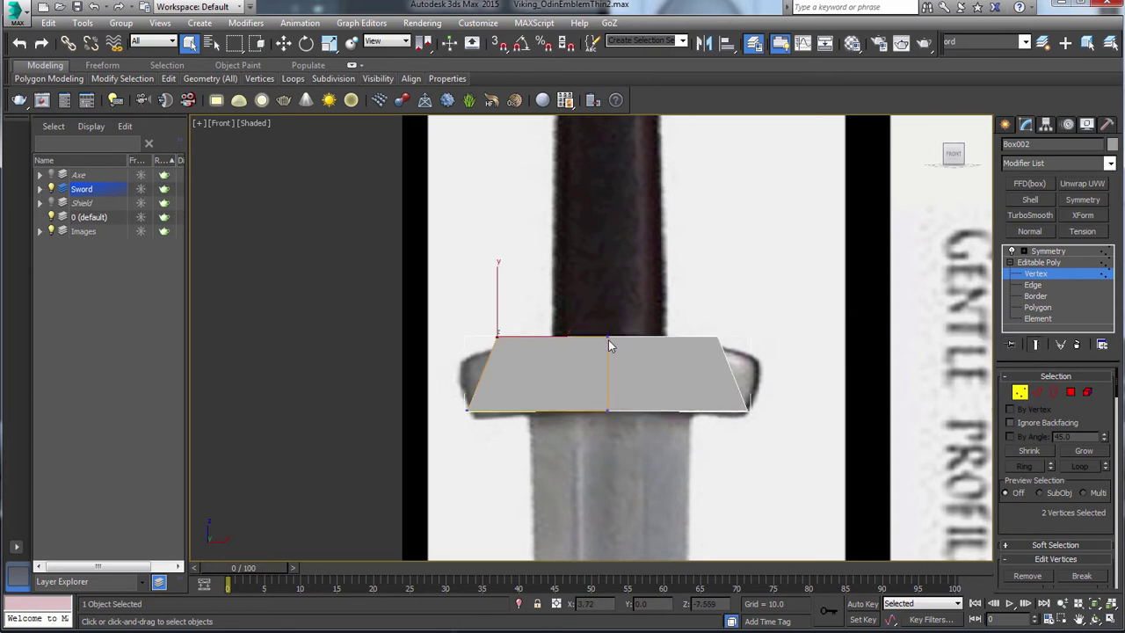
{"action": "key", "text": "w"}
{"action": "left_click_drag", "start_coordinate": [507, 318], "coordinate": [497, 339]}
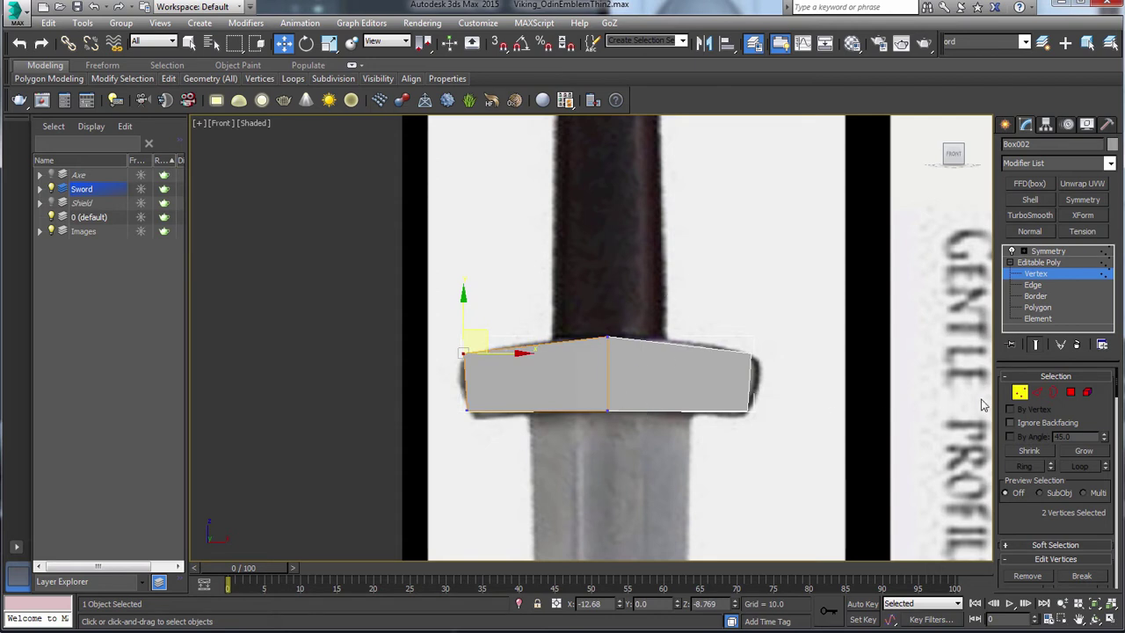
{"action": "left_click", "coordinate": [1020, 395]}
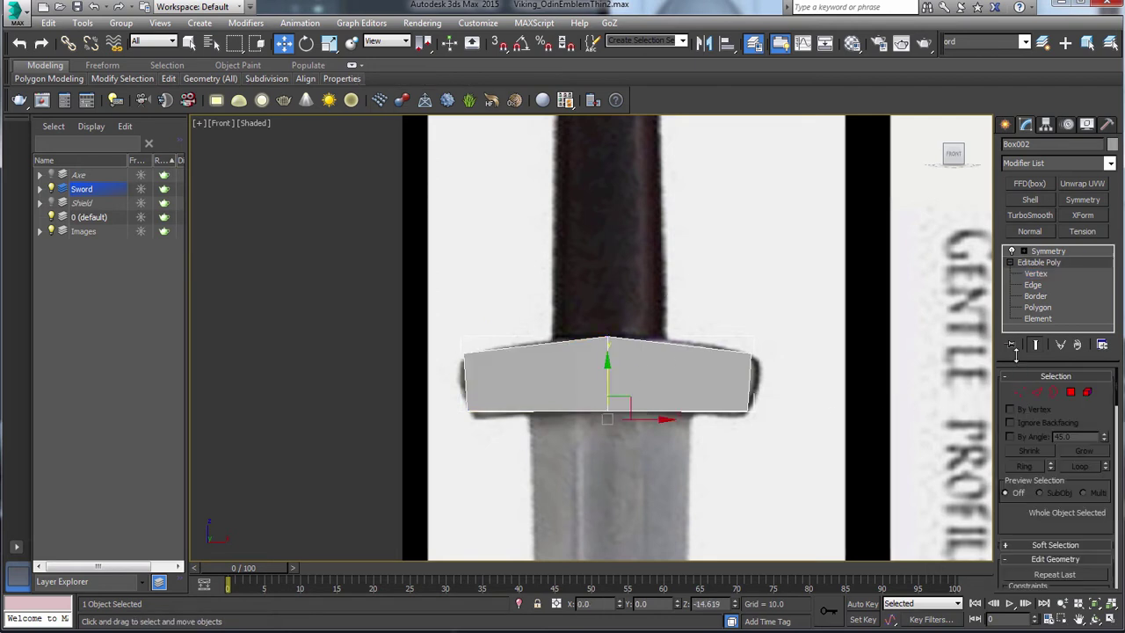
Add TurboSmooth beneath the guard's Symmetry modifier with 2 iterations and compare it with the reference.
{"action": "left_click", "coordinate": [1044, 213]}
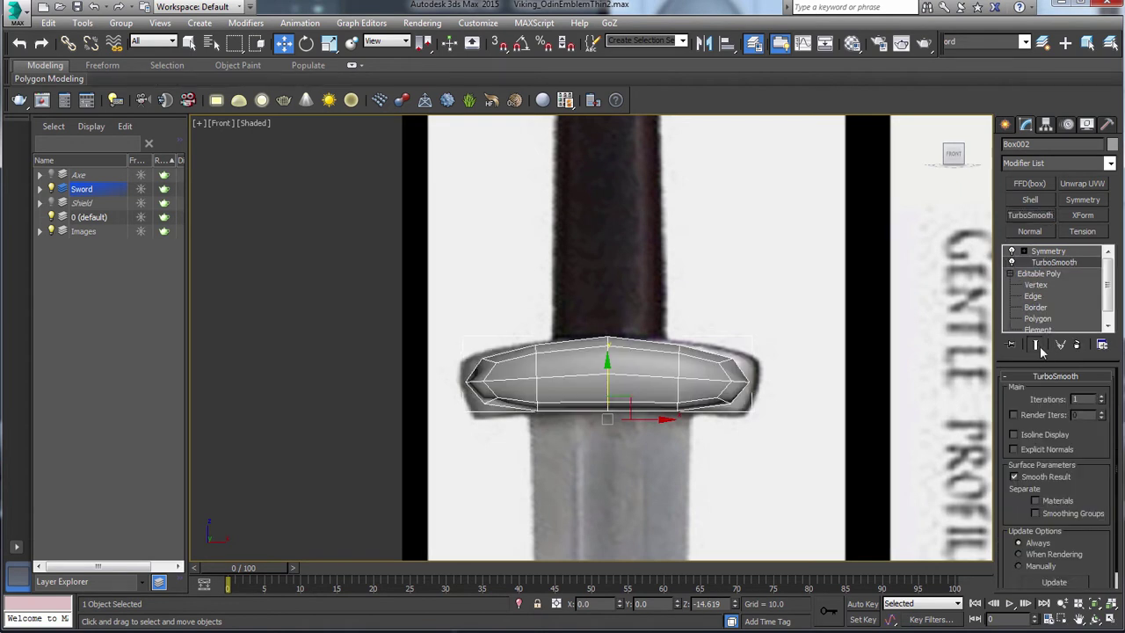
{"action": "left_click", "coordinate": [1103, 397]}
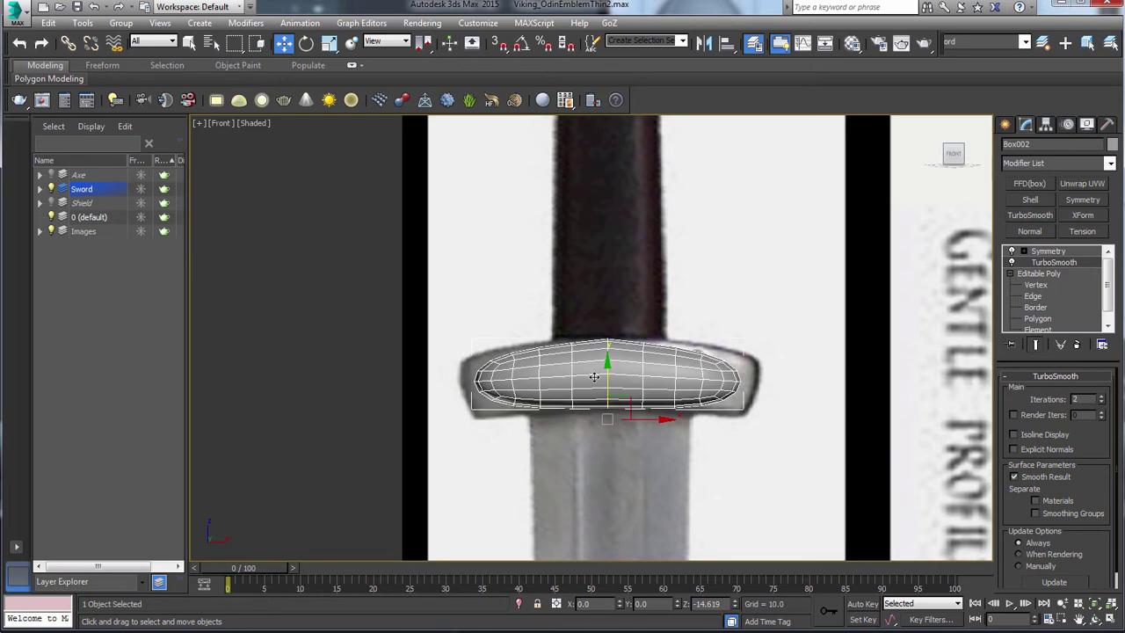
{"action": "scroll", "coordinate": [667, 362], "scroll_direction": "up", "scroll_amount": 3}
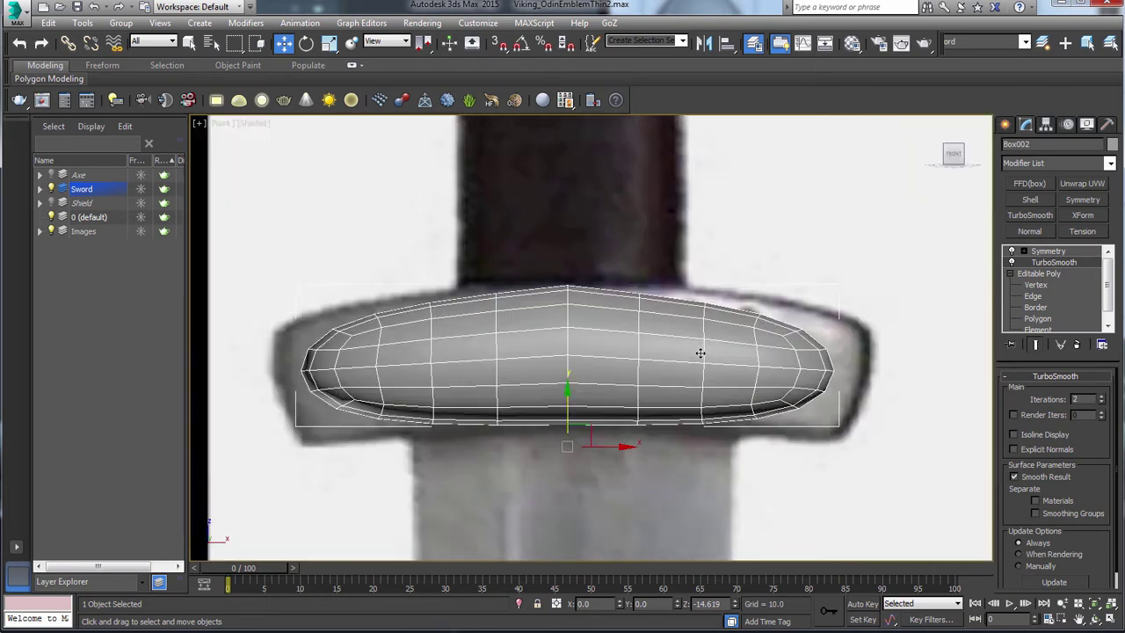
{"action": "scroll", "coordinate": [699, 355], "scroll_direction": "down", "scroll_amount": 1}
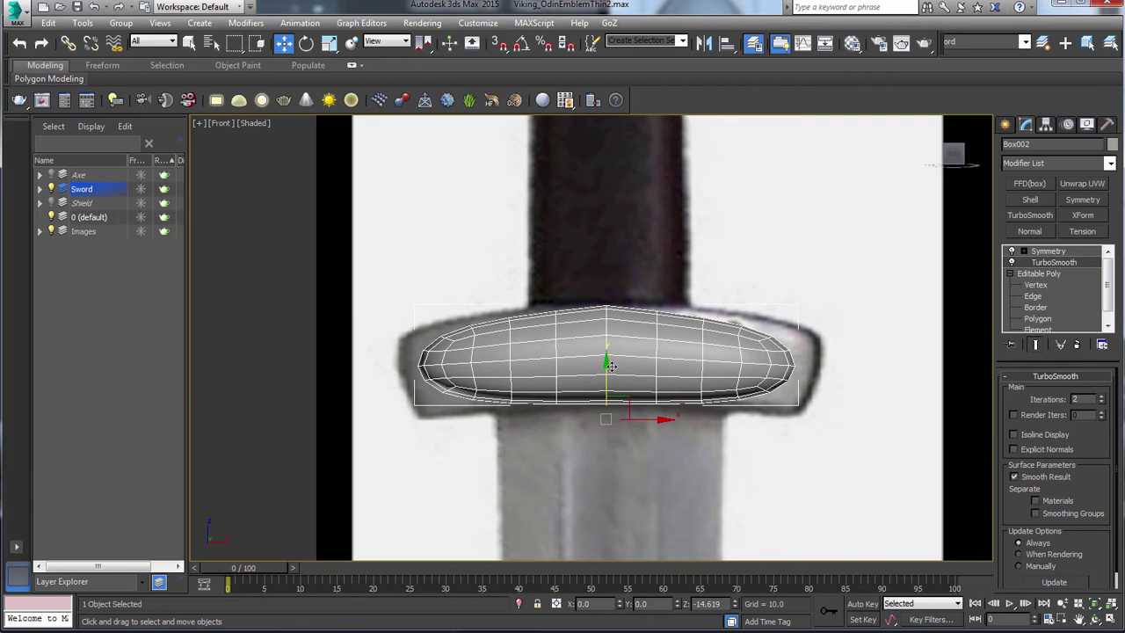
Clone the guard downward over the blade as a single Copy, then hide that duplicate and reselect the original guard.
{"action": "scroll", "coordinate": [607, 370], "scroll_direction": "down", "scroll_amount": 2}
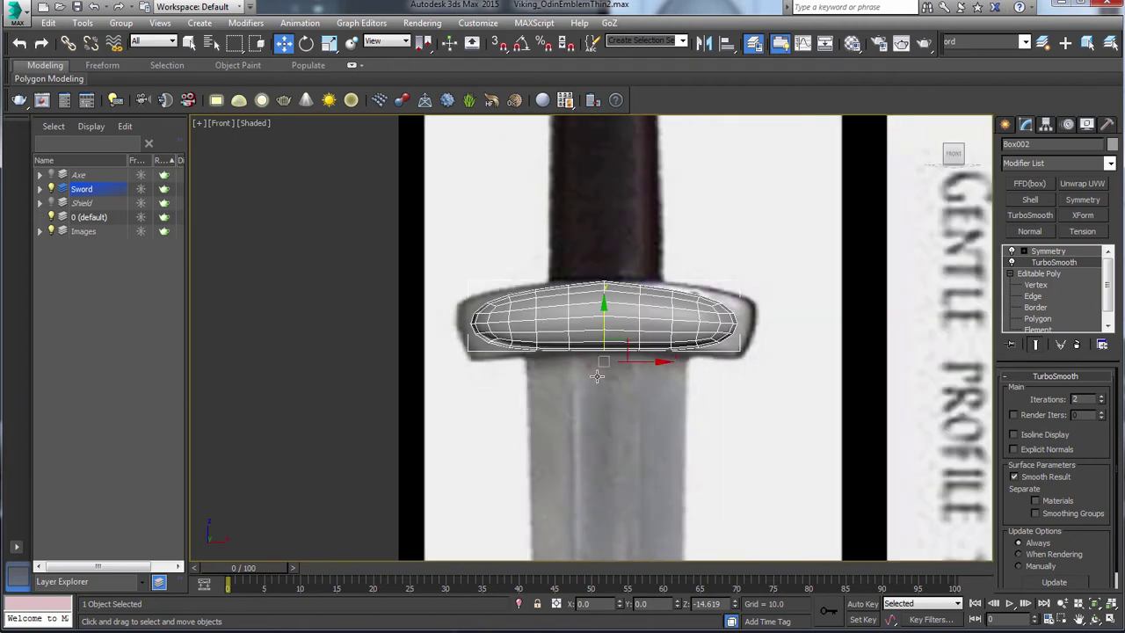
{"action": "left_click_drag", "start_coordinate": [602, 321], "coordinate": [602, 418], "text": "shift"}
{"action": "left_click", "coordinate": [565, 380]}
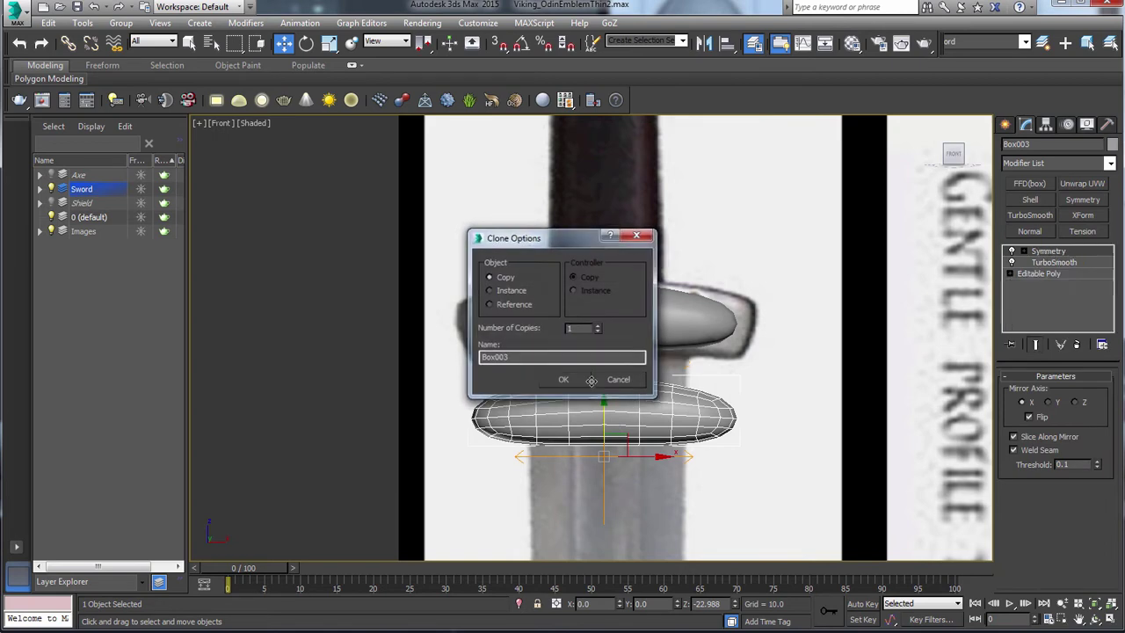
{"action": "right_click", "coordinate": [601, 387]}
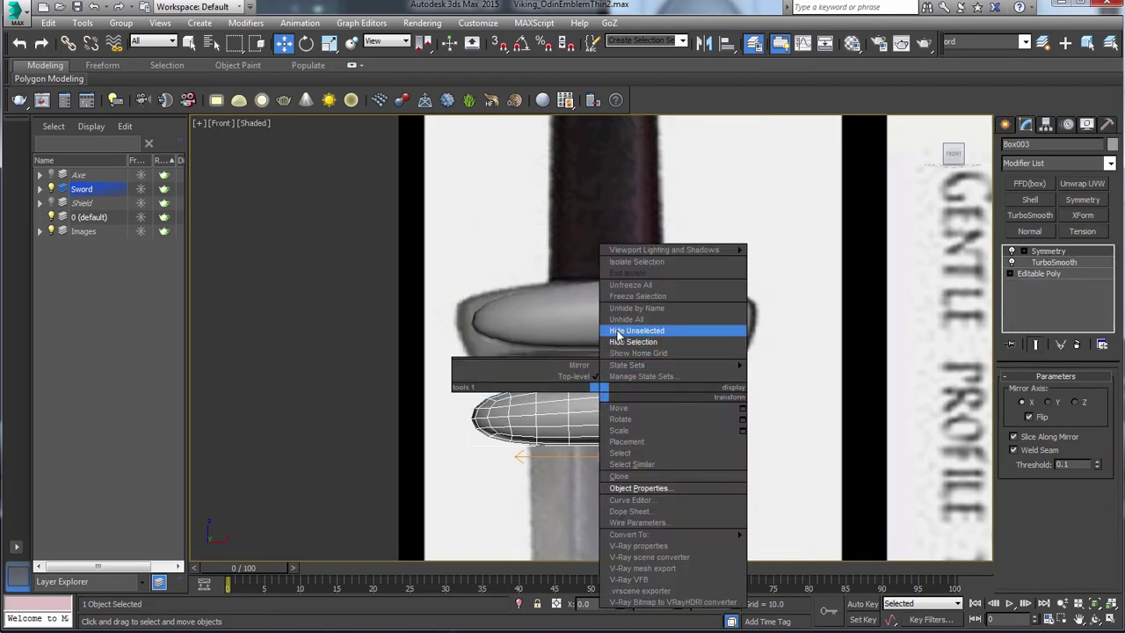
{"action": "left_click", "coordinate": [620, 341]}
{"action": "scroll", "coordinate": [619, 364], "scroll_direction": "up", "scroll_amount": 3}
{"action": "key", "text": "q"}
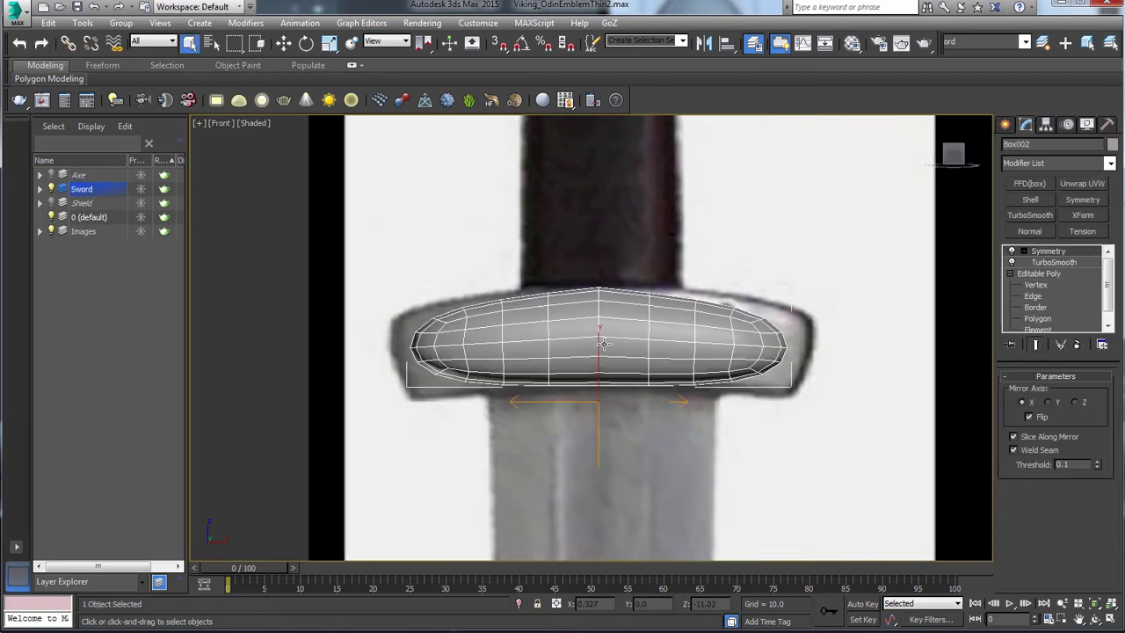
{"action": "left_click", "coordinate": [619, 364]}
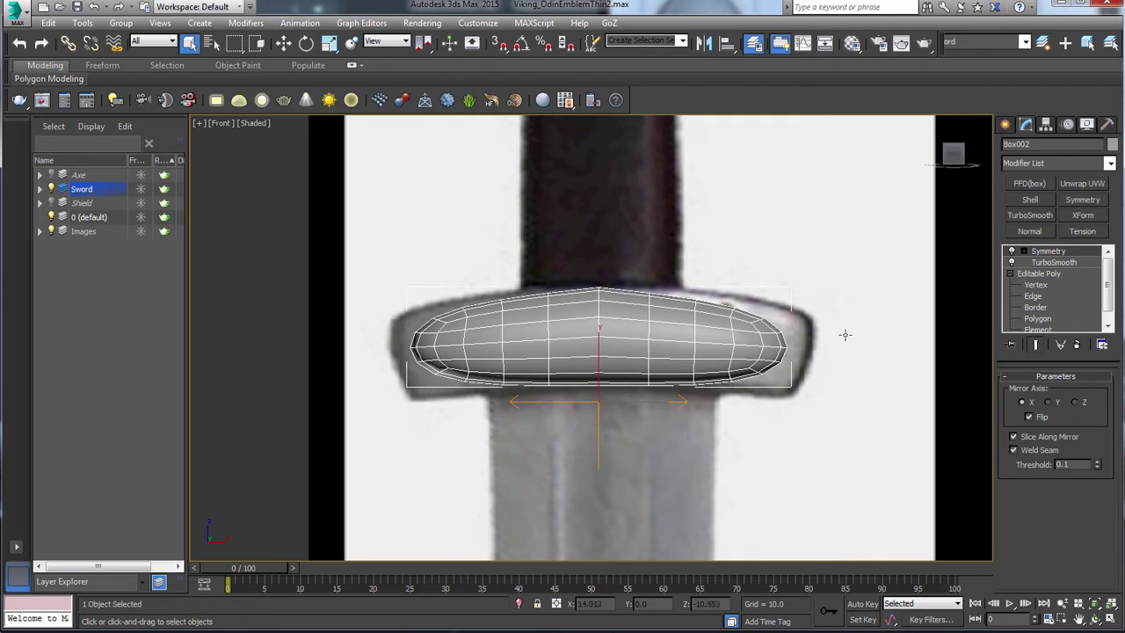
With the end result shown at vertex level, move the guard's outer top vertices outward toward the reference's corner.
{"action": "left_click", "coordinate": [1037, 286]}
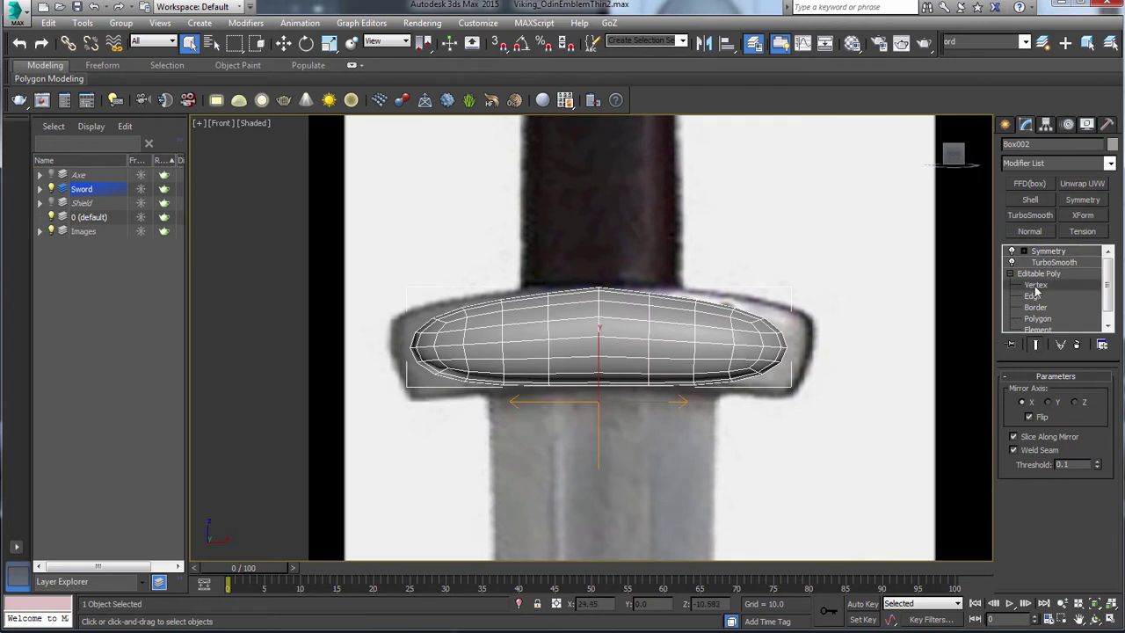
{"action": "left_click", "coordinate": [1036, 345]}
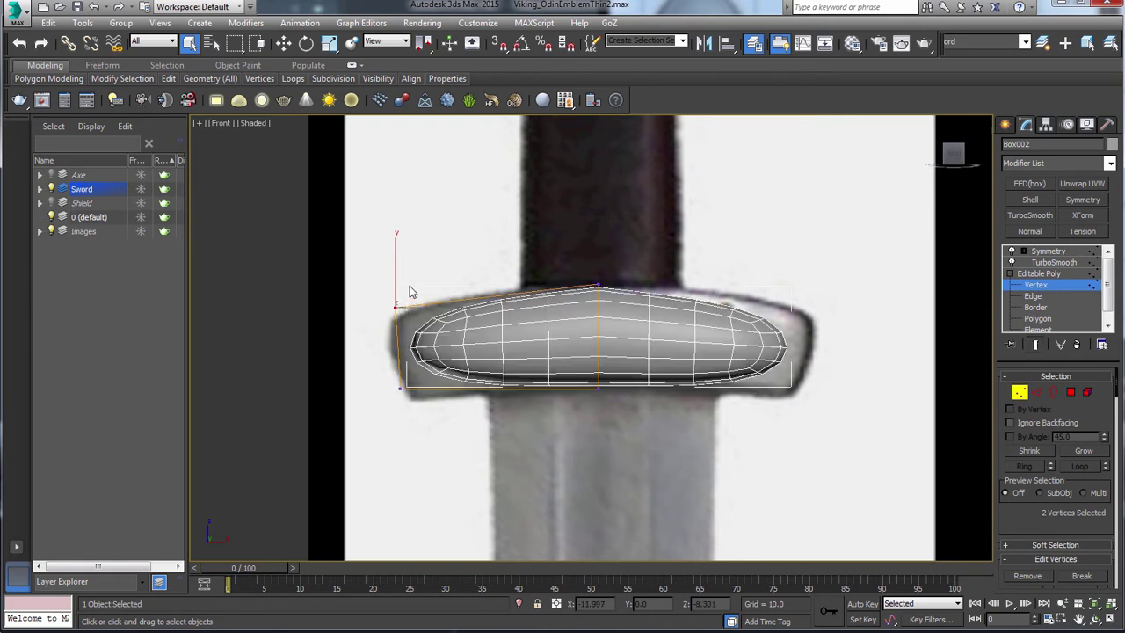
{"action": "key", "text": "w"}
{"action": "left_click_drag", "start_coordinate": [436, 304], "coordinate": [426, 309]}
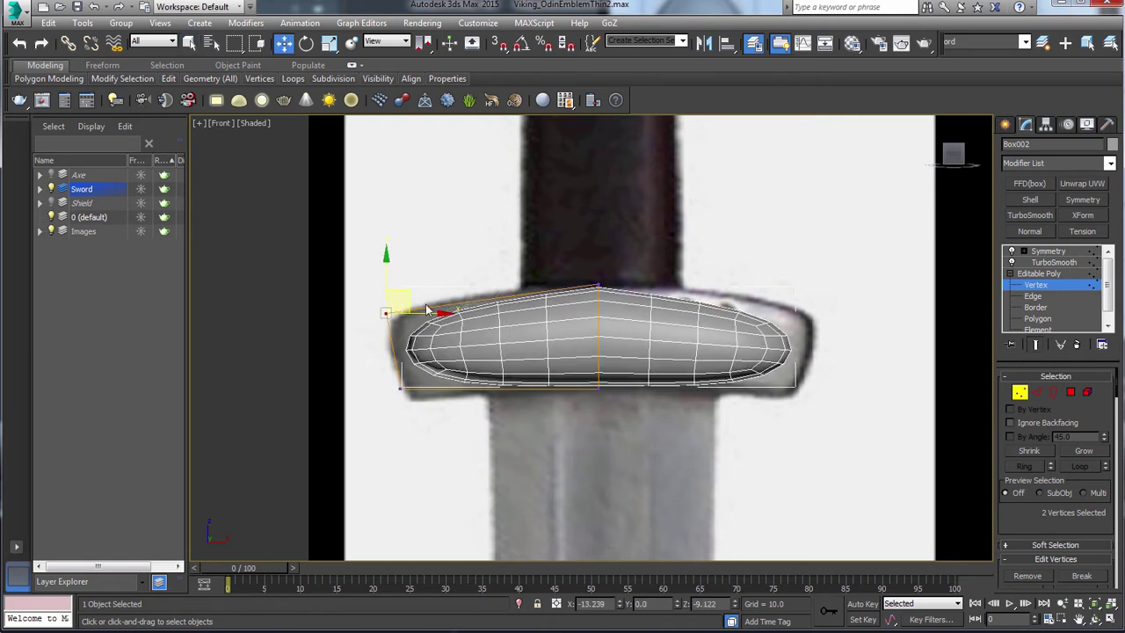
Select the four vertices at the guard's outer end and scale them narrower along the Y axis to taper its thickness.
{"action": "left_click", "coordinate": [1046, 392]}
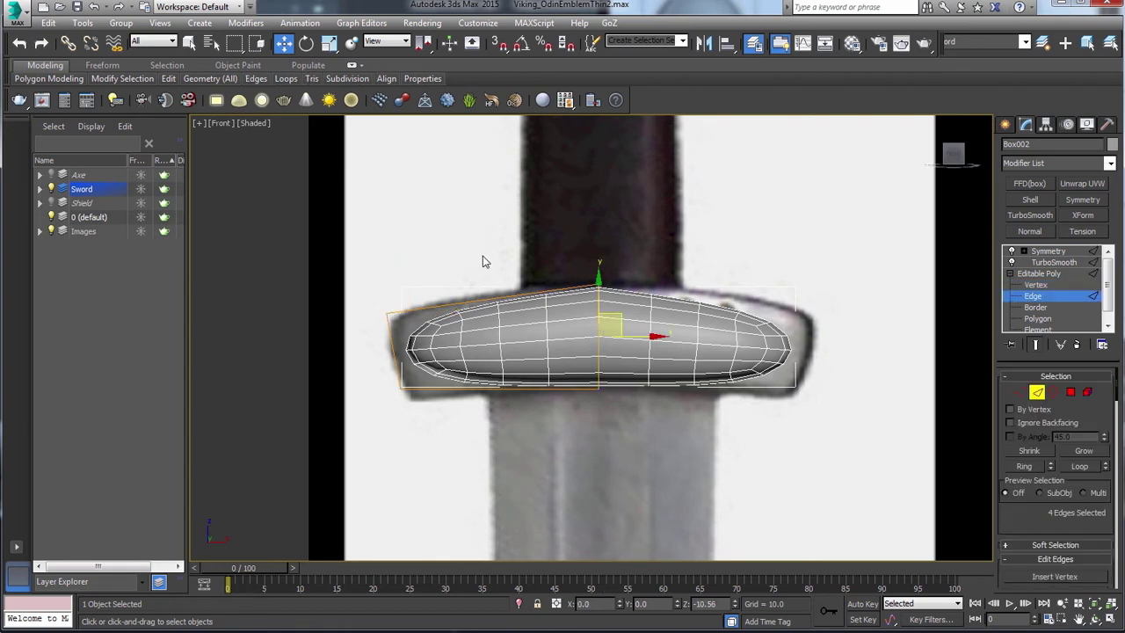
{"action": "middle_click_drag", "start_coordinate": [738, 313], "coordinate": [844, 389], "text": "alt"}
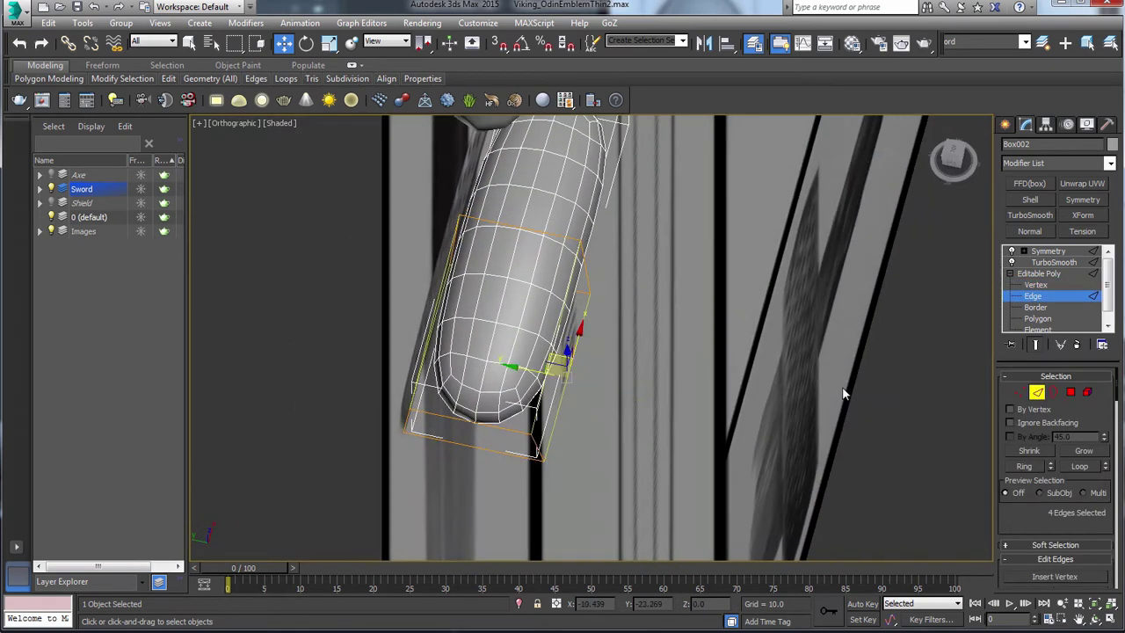
{"action": "key", "text": "1"}
{"action": "left_click_drag", "start_coordinate": [411, 407], "coordinate": [410, 407]}
{"action": "middle_click_drag", "start_coordinate": [573, 366], "coordinate": [595, 376], "text": "alt"}
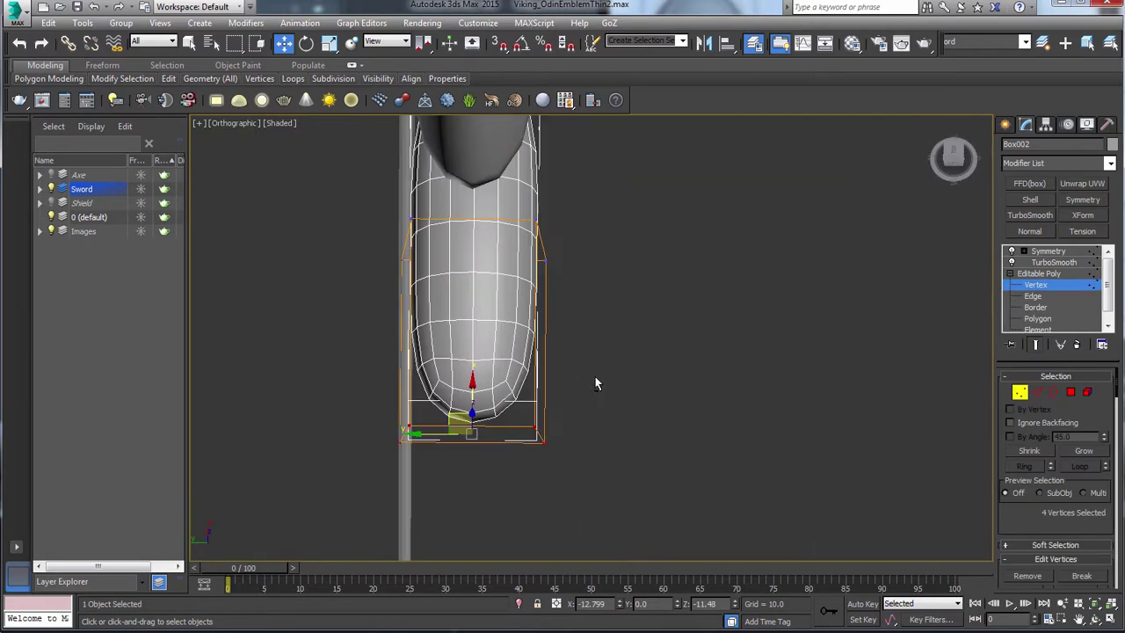
{"action": "key", "text": "r"}
{"action": "left_click_drag", "start_coordinate": [534, 437], "coordinate": [520, 434]}
Connect the guard's four lengthwise edges to add a vertical edge loop midway between the centre and the outer end.
{"action": "key", "text": "v"}
{"action": "left_click", "coordinate": [545, 447]}
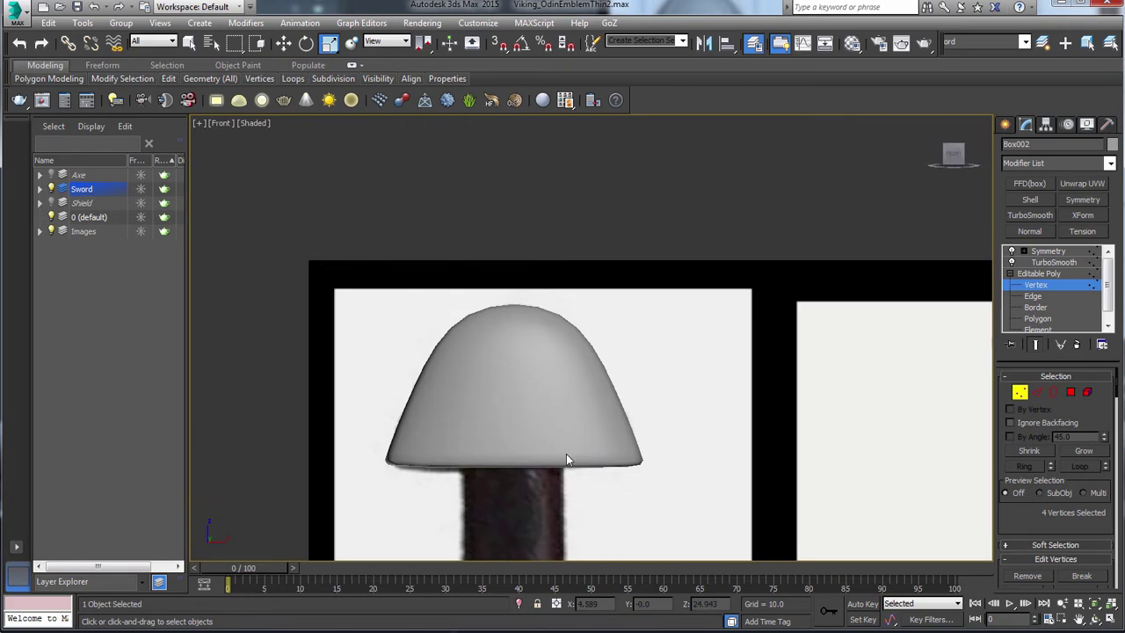
{"action": "key", "text": "z"}
{"action": "scroll", "coordinate": [619, 304], "scroll_direction": "down", "scroll_amount": 3}
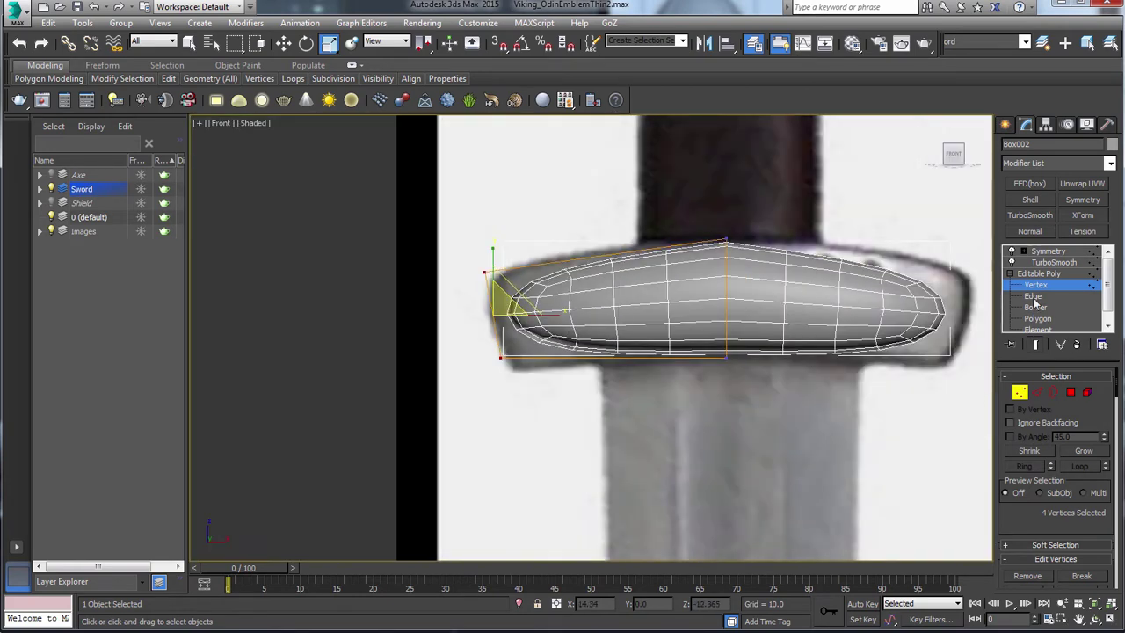
{"action": "left_click", "coordinate": [1033, 296]}
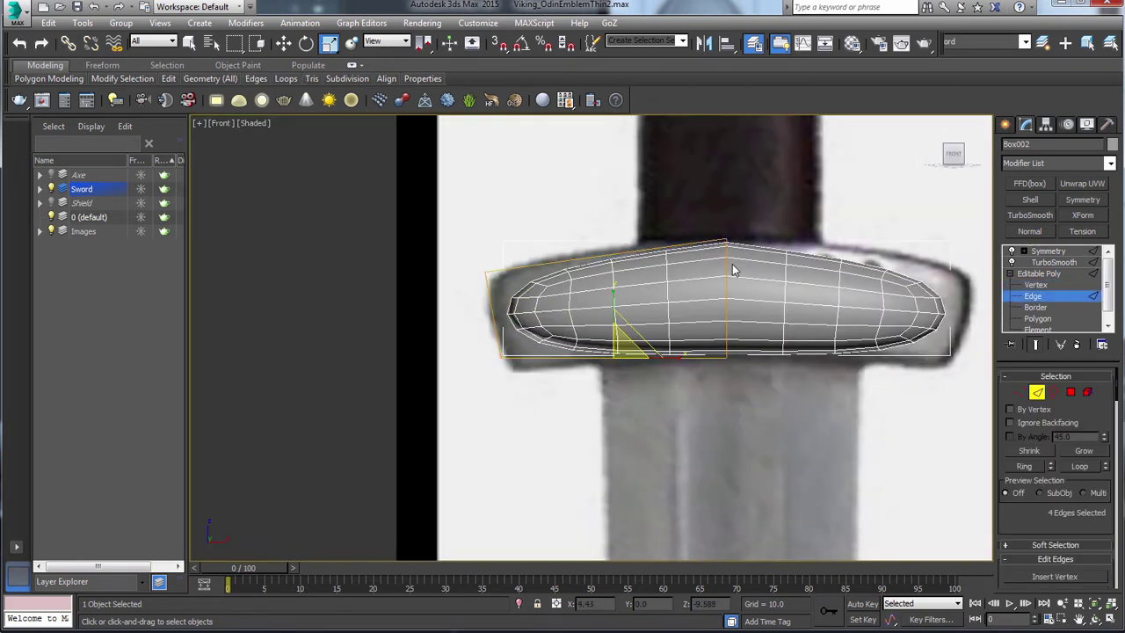
{"action": "scroll", "coordinate": [1059, 510], "scroll_direction": "down", "scroll_amount": 5}
{"action": "left_click", "coordinate": [1077, 511]}
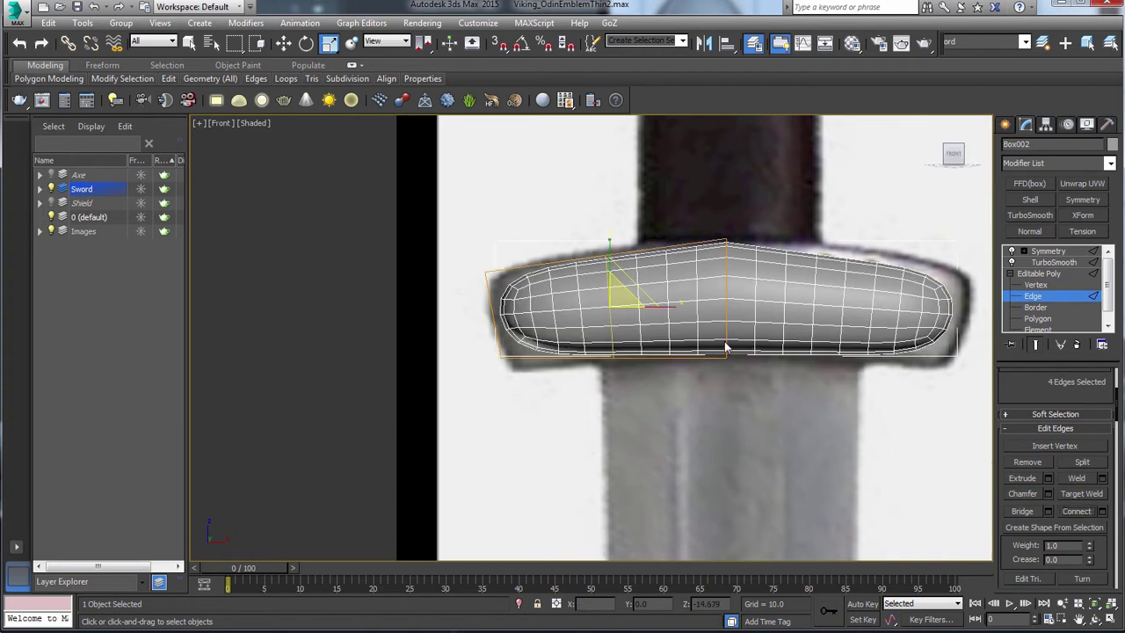
Move the new loop's top vertices up to the reference's upper outline and its bottom vertices slightly down.
{"action": "middle_click_drag", "start_coordinate": [692, 302], "coordinate": [630, 344]}
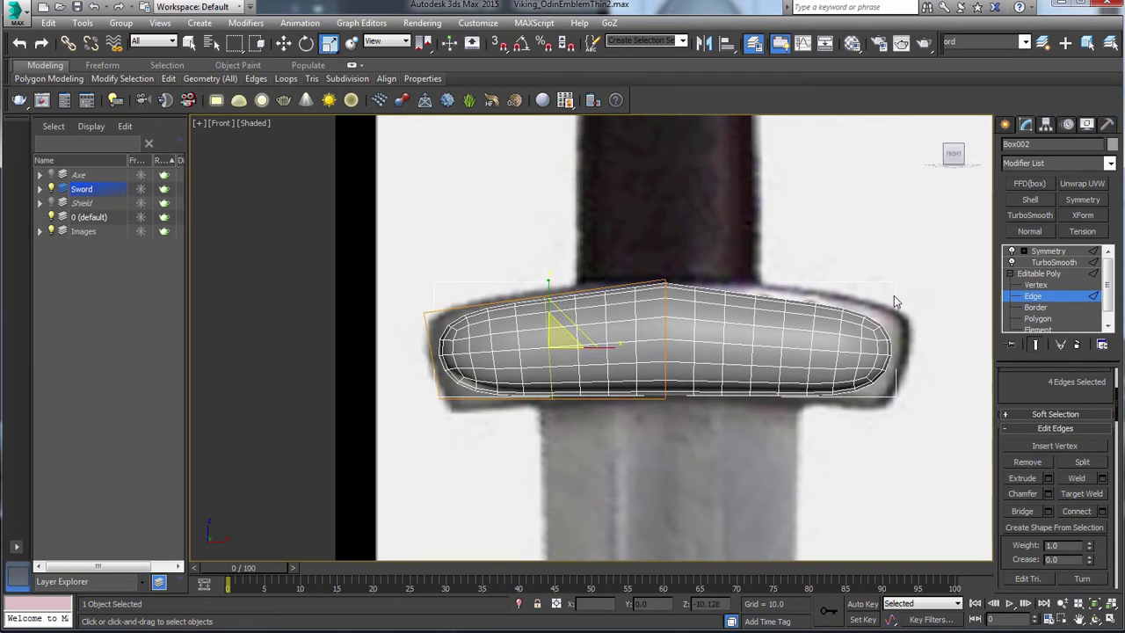
{"action": "left_click", "coordinate": [1037, 288]}
{"action": "scroll", "coordinate": [672, 295], "scroll_direction": "up", "scroll_amount": 3}
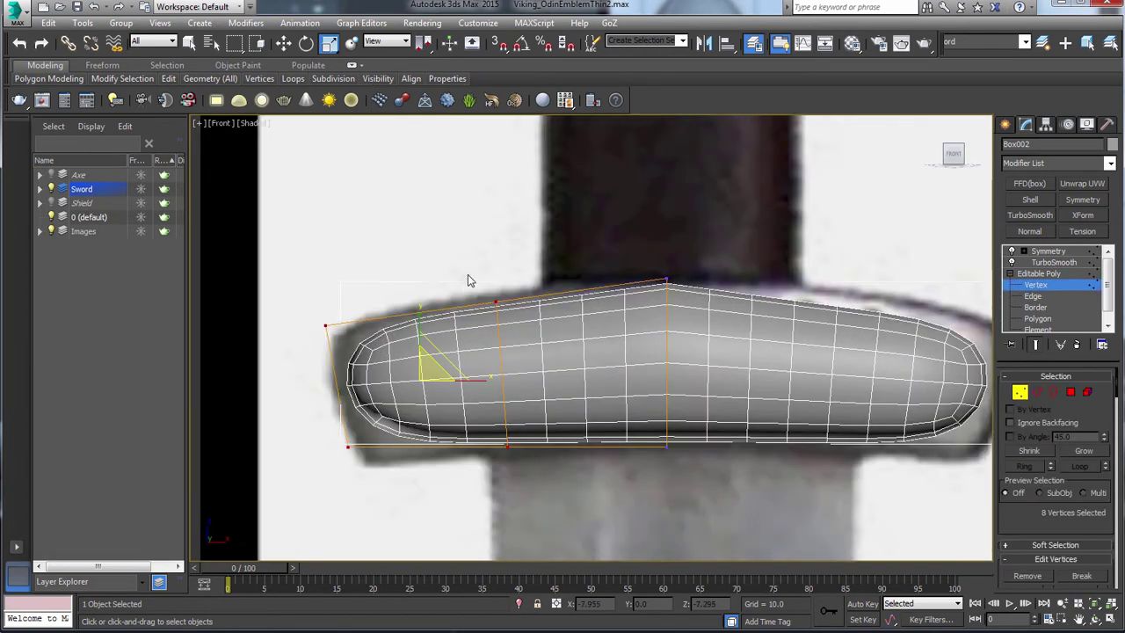
{"action": "left_click_drag", "start_coordinate": [467, 274], "coordinate": [533, 480]}
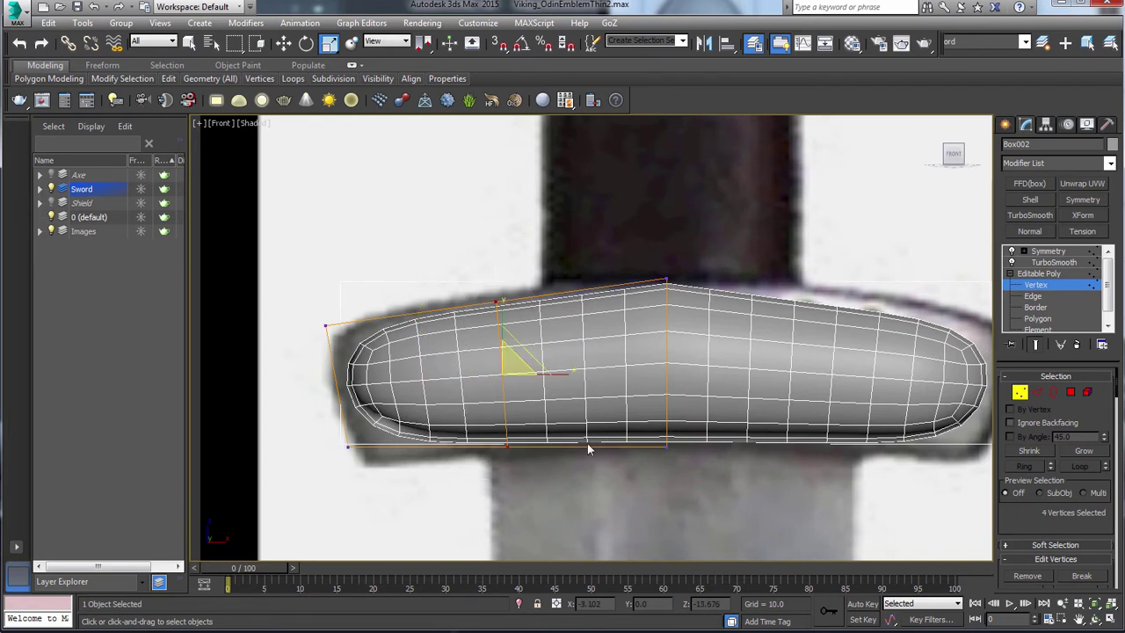
{"action": "left_click_drag", "start_coordinate": [527, 269], "coordinate": [489, 308]}
{"action": "key", "text": "w"}
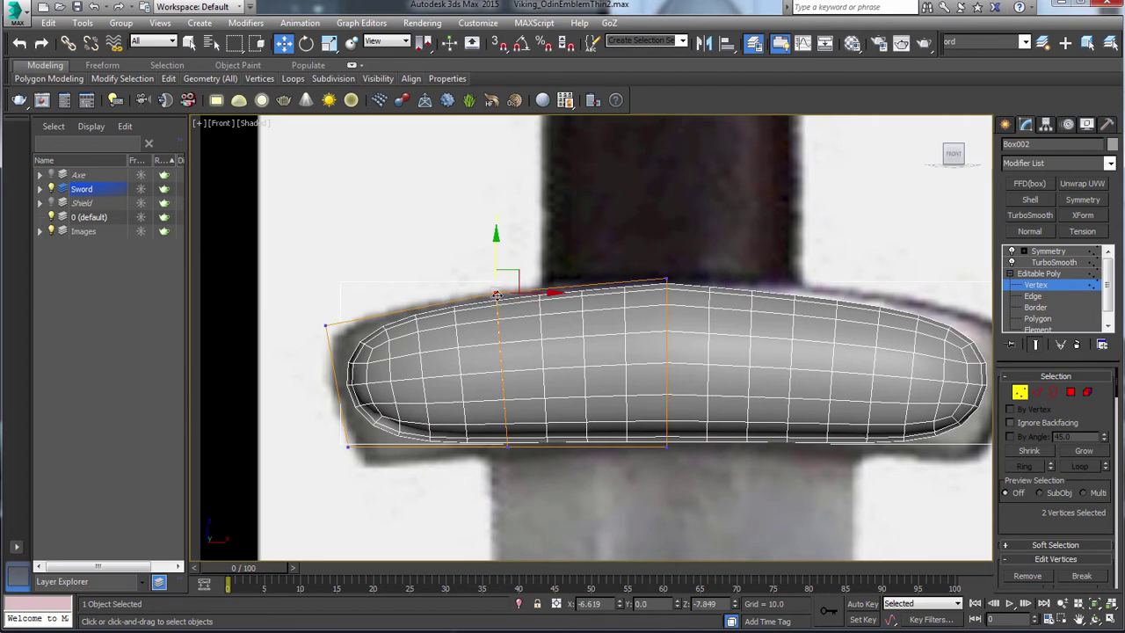
{"action": "middle_click_drag", "start_coordinate": [555, 413], "coordinate": [555, 330]}
{"action": "left_click_drag", "start_coordinate": [491, 451], "coordinate": [491, 450]}
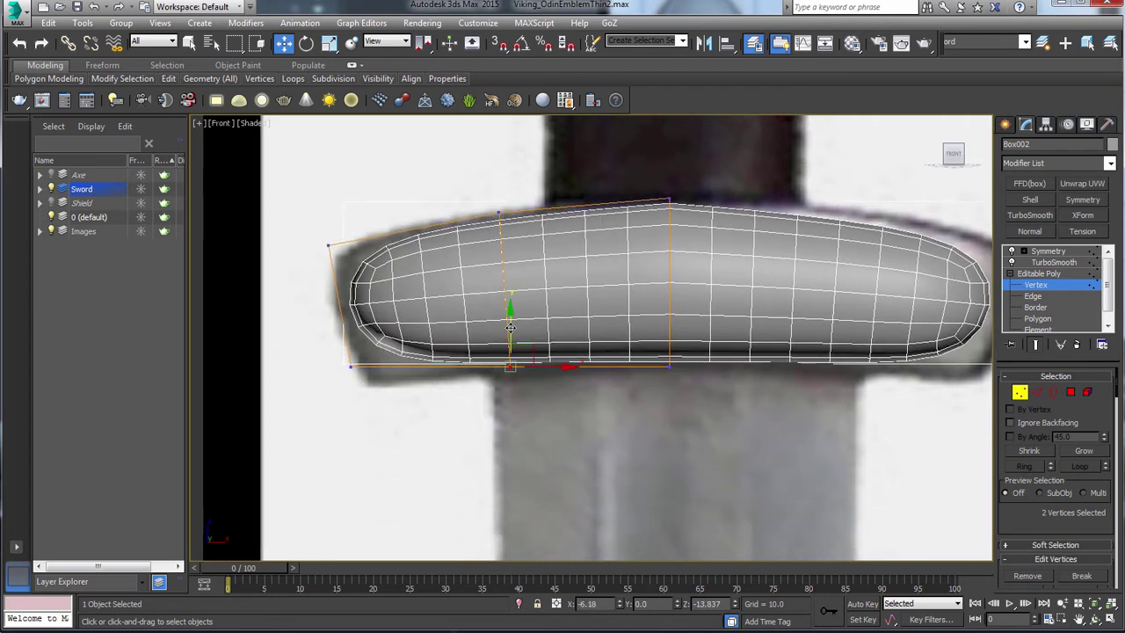
Pull the guard's outer bottom vertices down and outer top vertices outward, and raise the loop's top vertices slightly to match the reference.
{"action": "left_click_drag", "start_coordinate": [356, 380], "coordinate": [373, 392]}
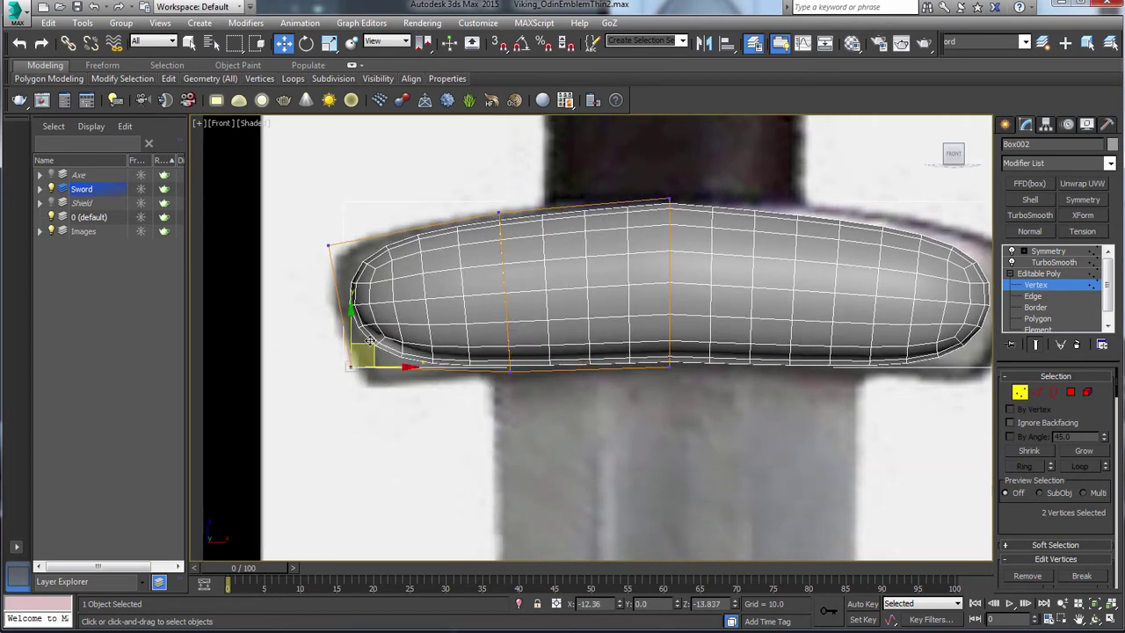
{"action": "left_click_drag", "start_coordinate": [370, 344], "coordinate": [371, 368]}
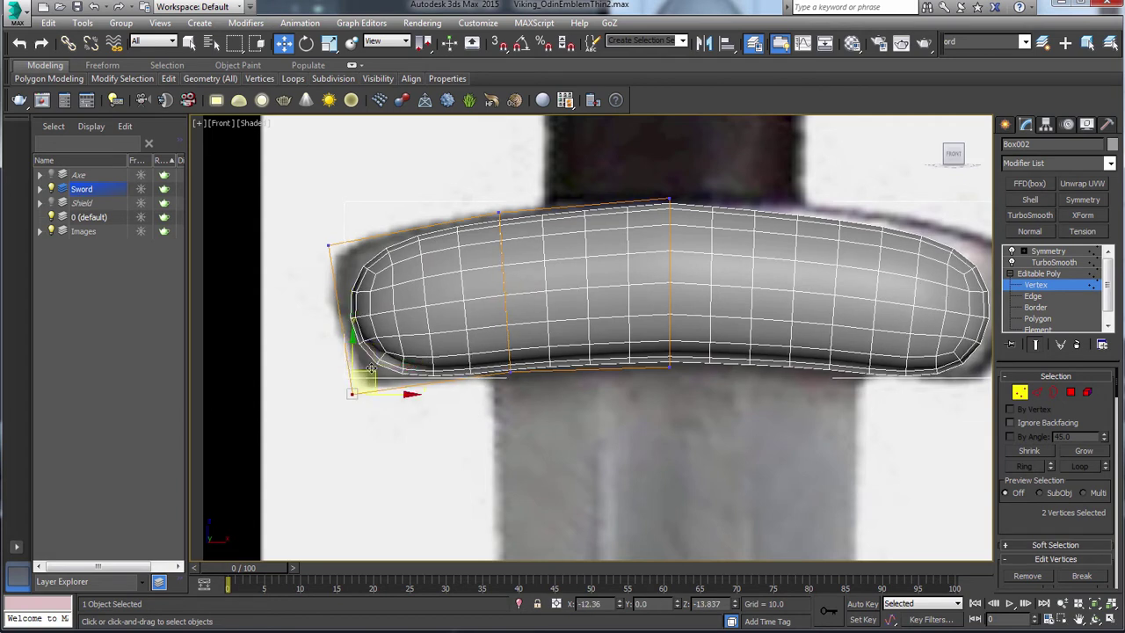
{"action": "left_click_drag", "start_coordinate": [384, 183], "coordinate": [286, 285]}
{"action": "left_click_drag", "start_coordinate": [342, 223], "coordinate": [327, 218]}
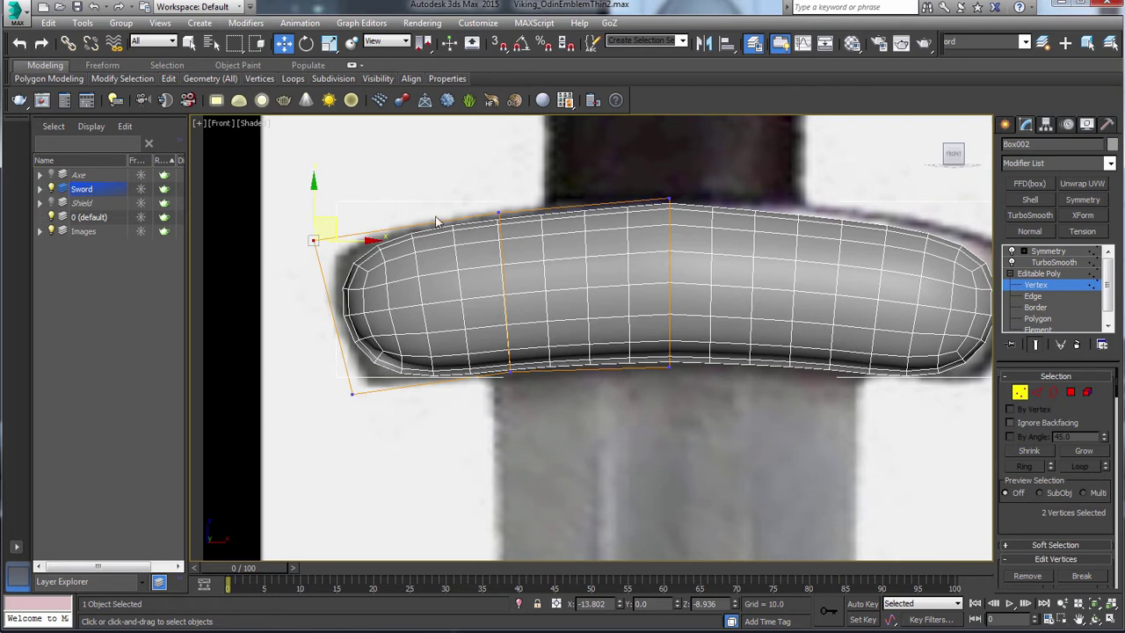
{"action": "left_click_drag", "start_coordinate": [469, 267], "coordinate": [471, 264]}
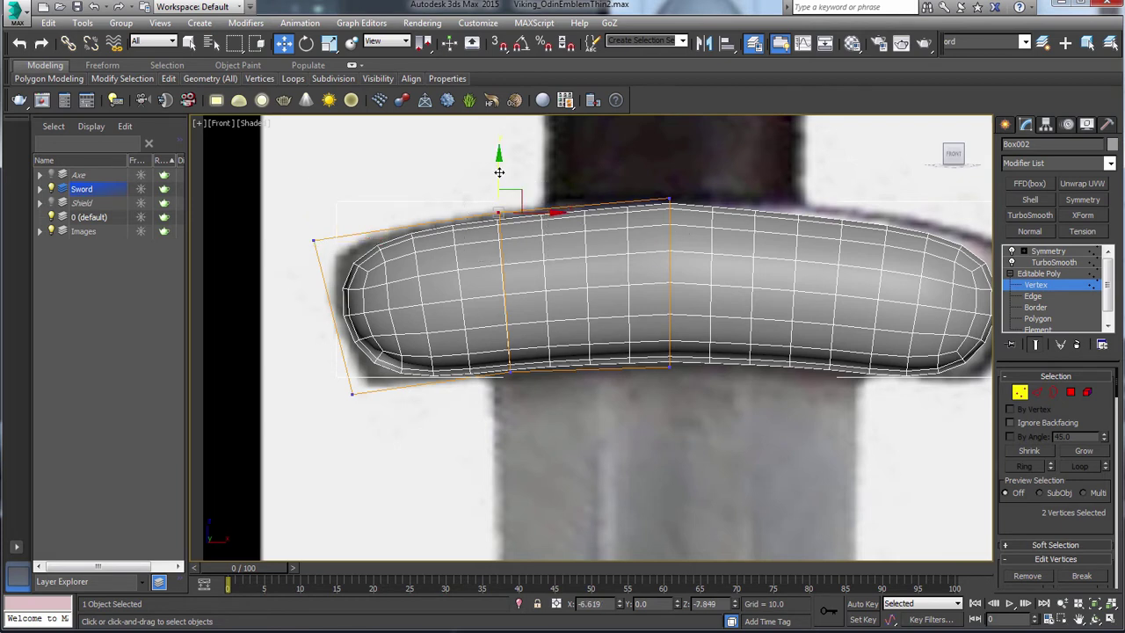
{"action": "scroll", "coordinate": [681, 290], "scroll_direction": "down", "scroll_amount": 5}
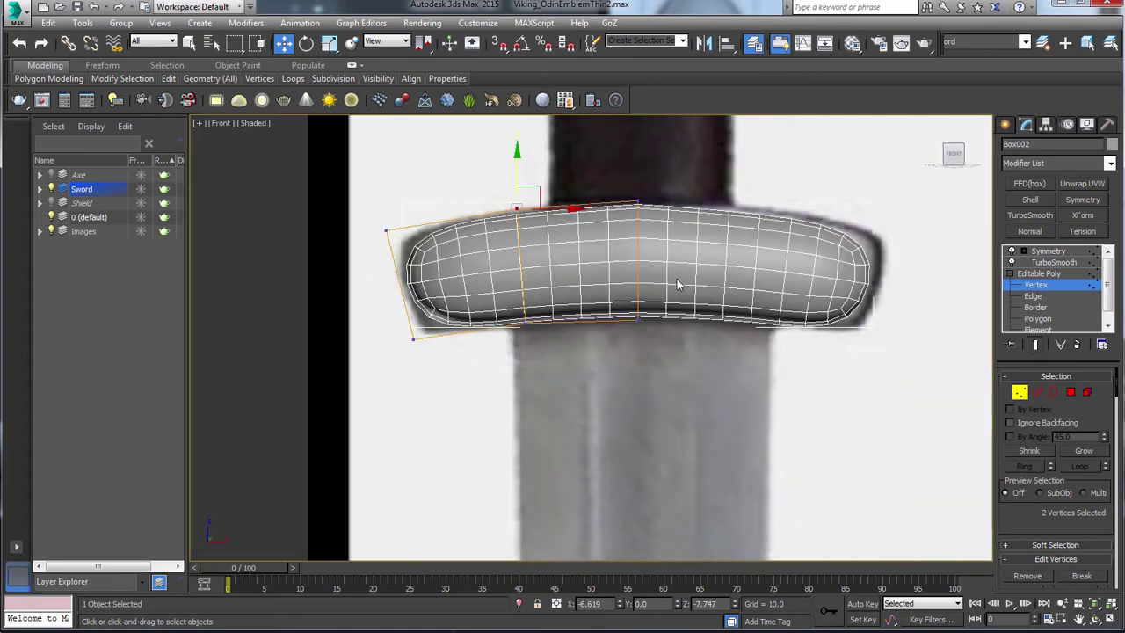
{"action": "scroll", "coordinate": [681, 292], "scroll_direction": "up", "scroll_amount": 3}
In a wireframe Top view, select the middle loop's four vertices and scale them along Y to adjust the guard's thickness.
{"action": "middle_click_drag", "start_coordinate": [681, 291], "coordinate": [749, 367], "text": "alt"}
{"action": "key", "text": "v"}
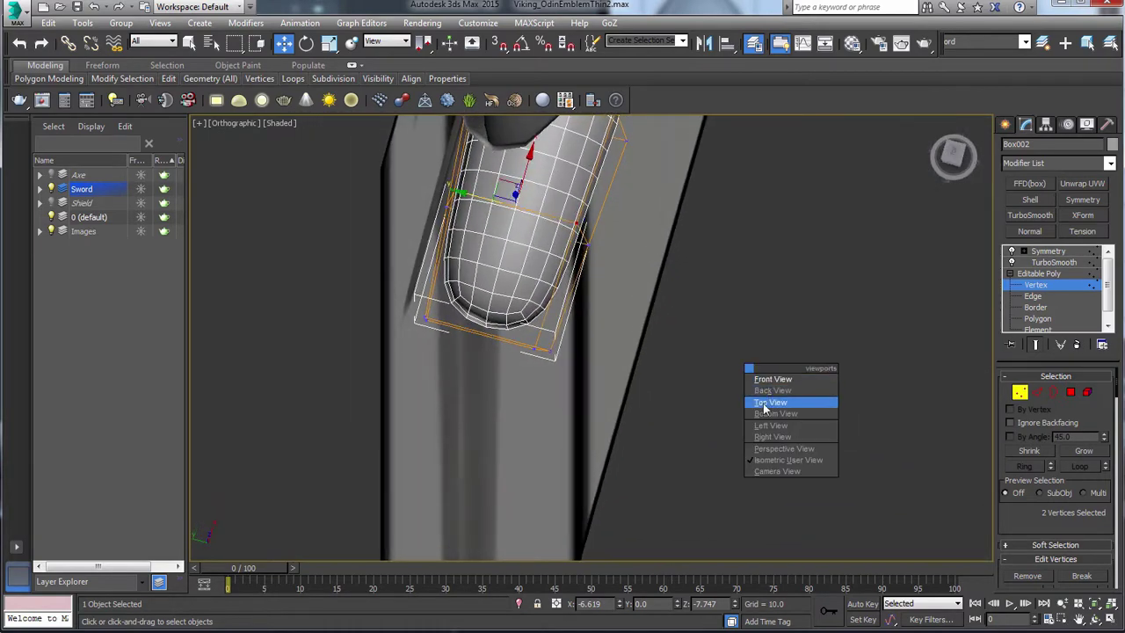
{"action": "left_click", "coordinate": [763, 402]}
{"action": "key", "text": "z"}
{"action": "scroll", "coordinate": [699, 348], "scroll_direction": "down", "scroll_amount": 3}
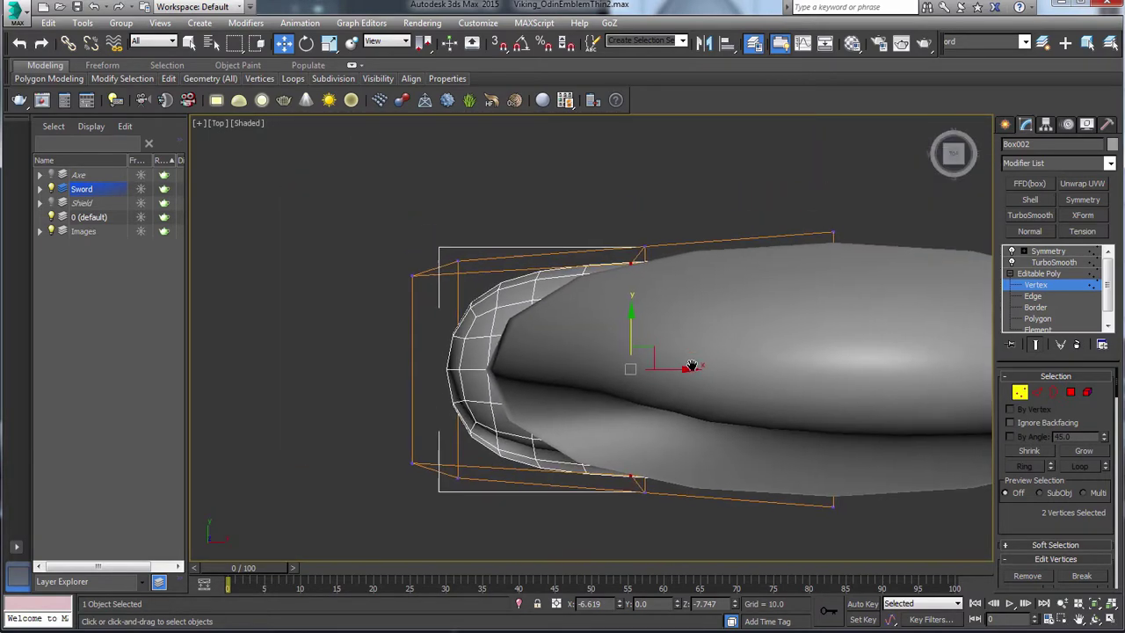
{"action": "key", "text": "F3"}
{"action": "left_click_drag", "start_coordinate": [612, 201], "coordinate": [676, 460]}
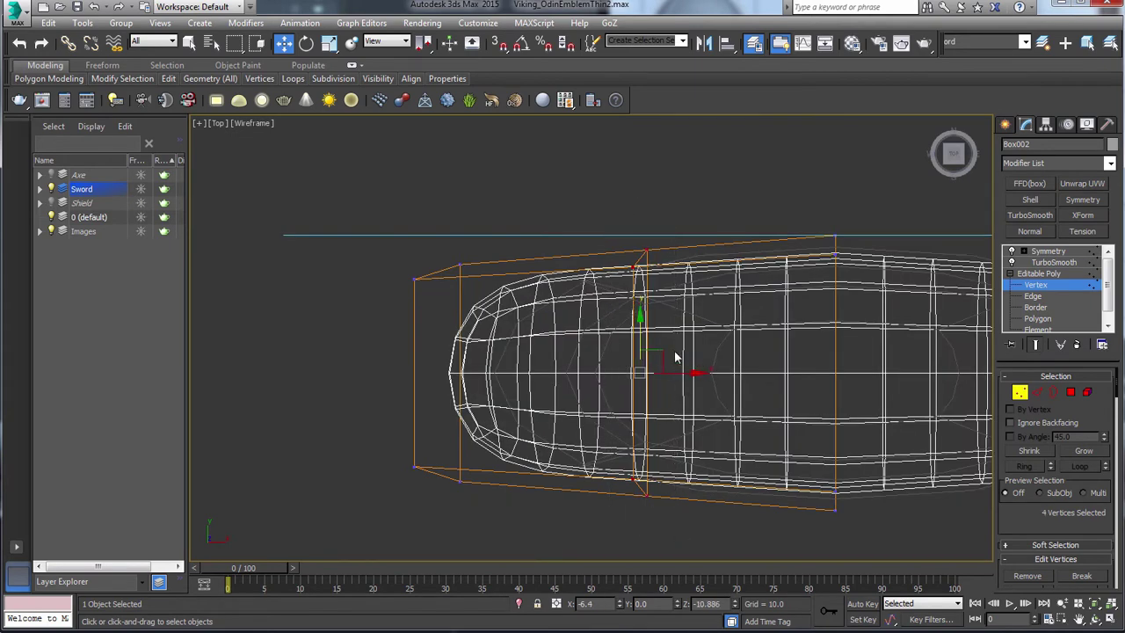
{"action": "key", "text": "r"}
{"action": "left_click_drag", "start_coordinate": [638, 301], "coordinate": [634, 300]}
Leave vertex editing and move TurboSmooth above Symmetry in the guard's stack, comparing the centre seam in both orders in Front view.
{"action": "key", "text": "v"}
{"action": "left_click", "coordinate": [653, 315]}
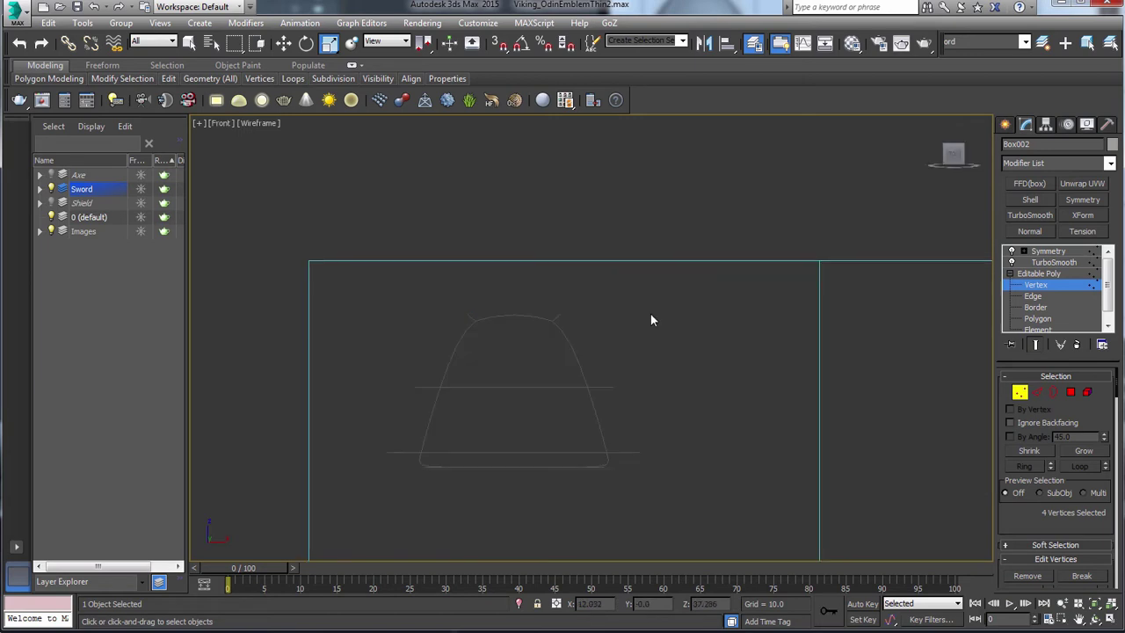
{"action": "scroll", "coordinate": [650, 320], "scroll_direction": "up", "scroll_amount": 10}
{"action": "middle_click_drag", "start_coordinate": [694, 314], "coordinate": [590, 376]}
{"action": "middle_click_drag", "start_coordinate": [711, 369], "coordinate": [529, 360]}
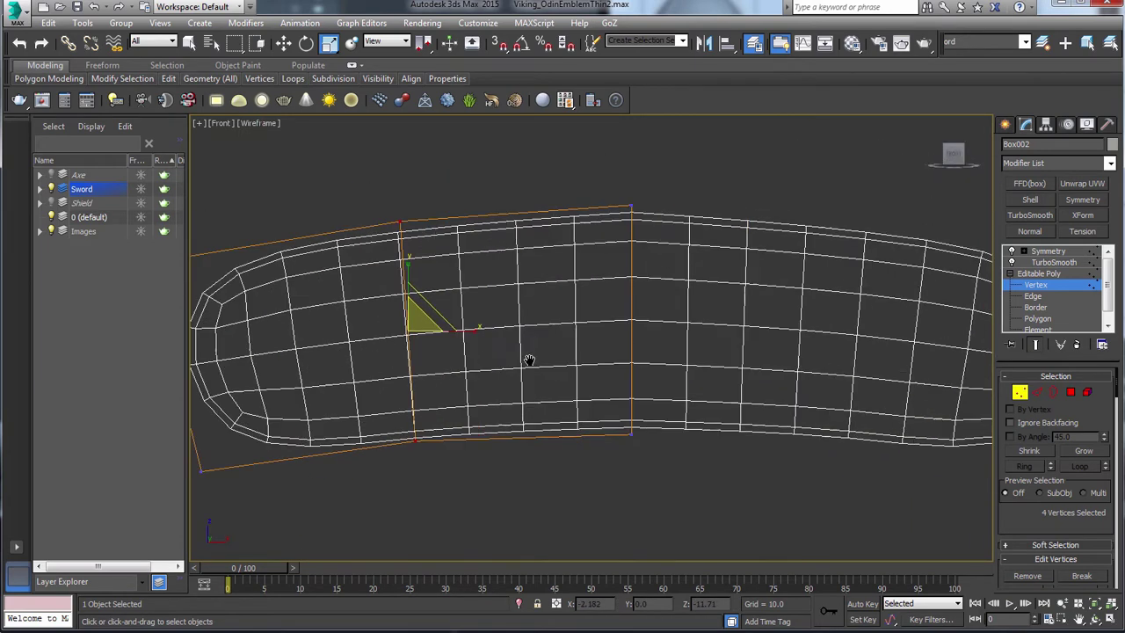
{"action": "scroll", "coordinate": [534, 365], "scroll_direction": "down", "scroll_amount": 5}
{"action": "left_click", "coordinate": [1019, 391]}
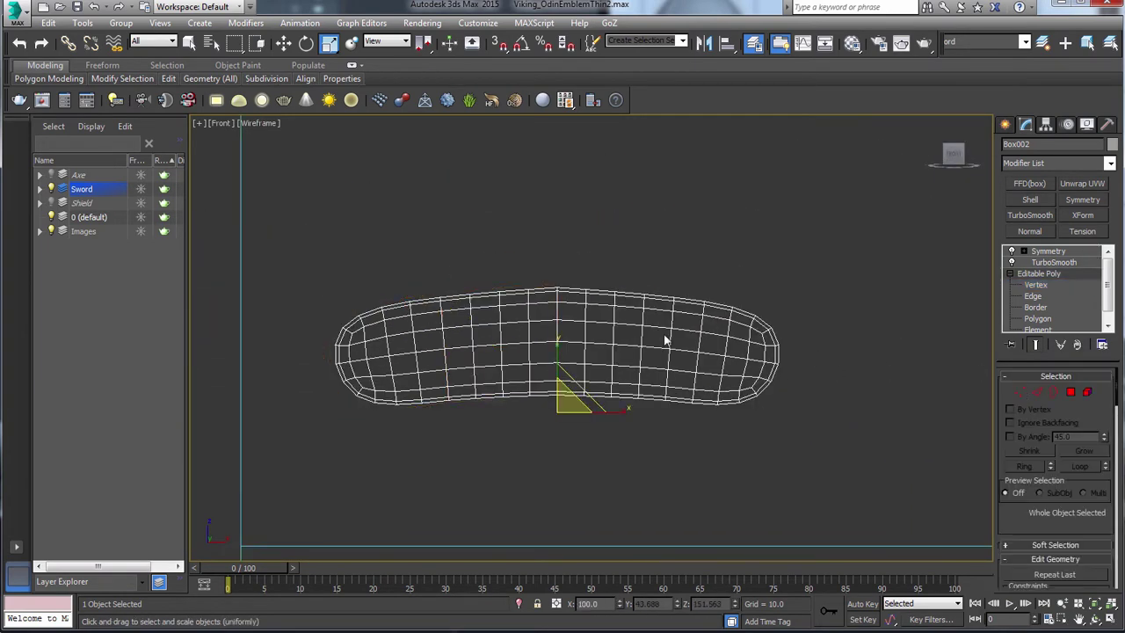
{"action": "middle_click_drag", "start_coordinate": [665, 338], "coordinate": [744, 309]}
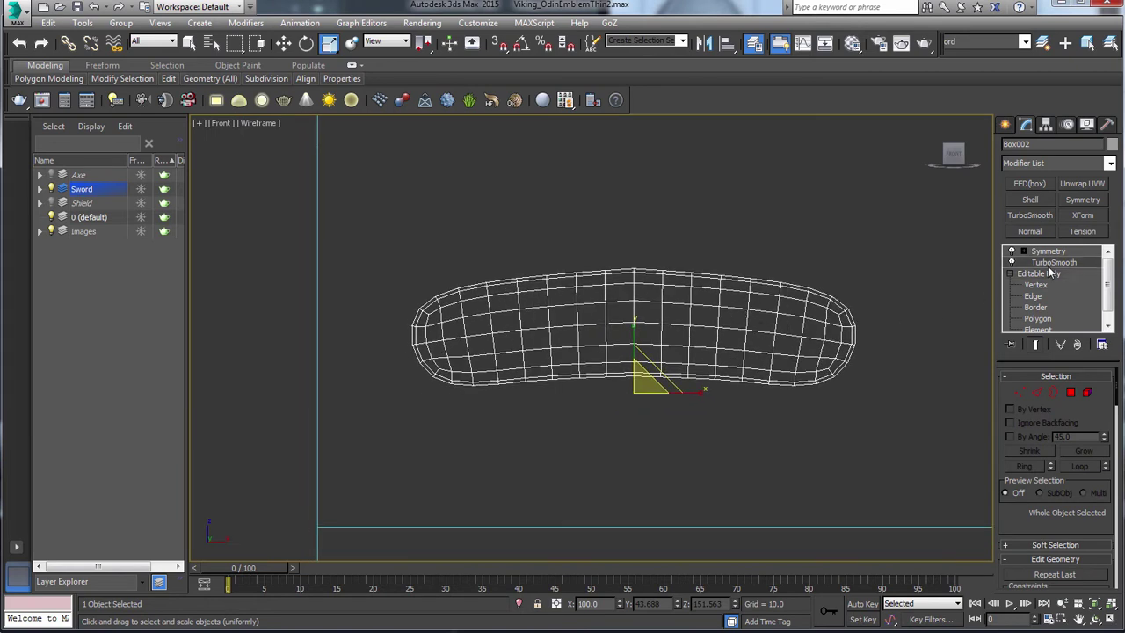
{"action": "left_click_drag", "start_coordinate": [1051, 263], "coordinate": [1035, 253]}
{"action": "scroll", "coordinate": [646, 299], "scroll_direction": "up", "scroll_amount": 3}
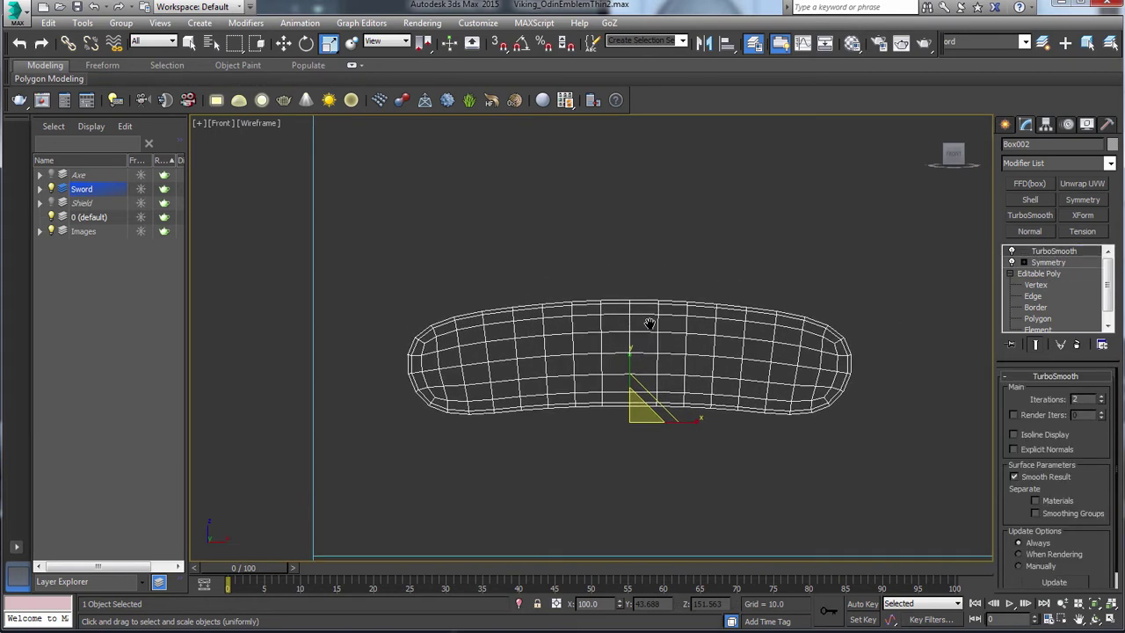
{"action": "key", "text": "ctrl+z"}
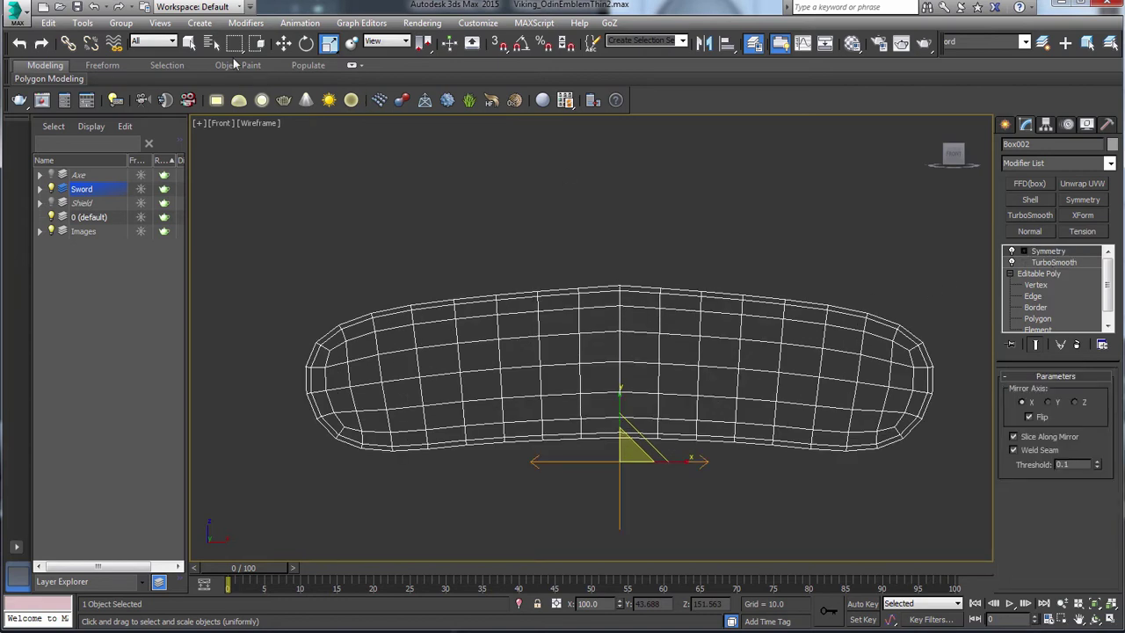
{"action": "left_click", "coordinate": [42, 43]}
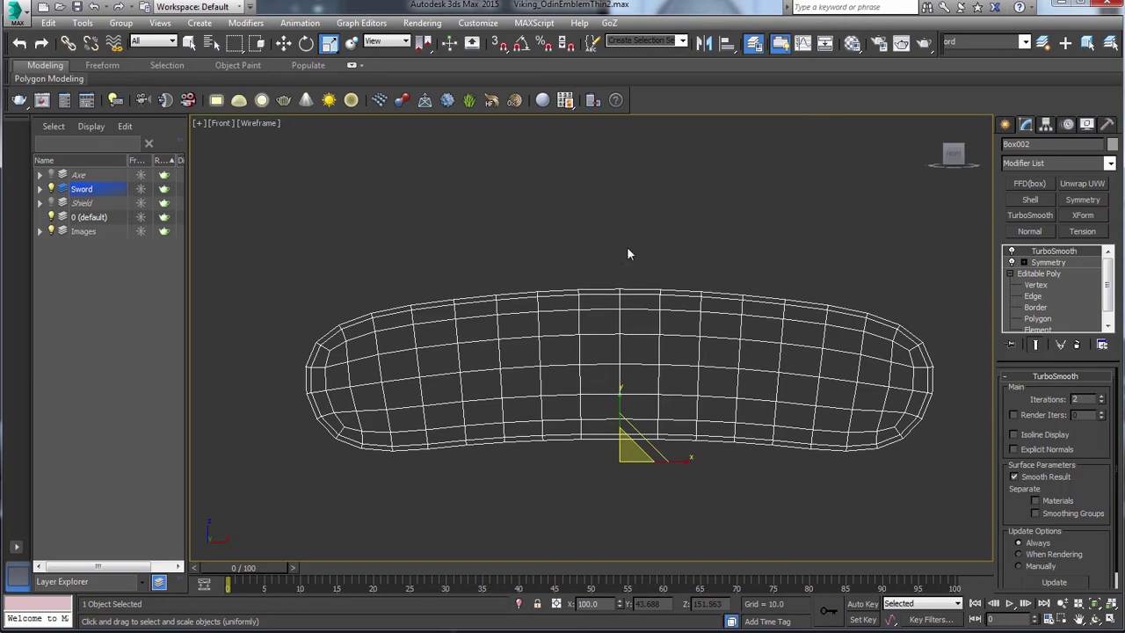
Switch to shaded display and examine the smoothed guard against the reference image from the front and at an angle.
{"action": "scroll", "coordinate": [681, 449], "scroll_direction": "down", "scroll_amount": 4}
{"action": "scroll", "coordinate": [648, 382], "scroll_direction": "up", "scroll_amount": 1}
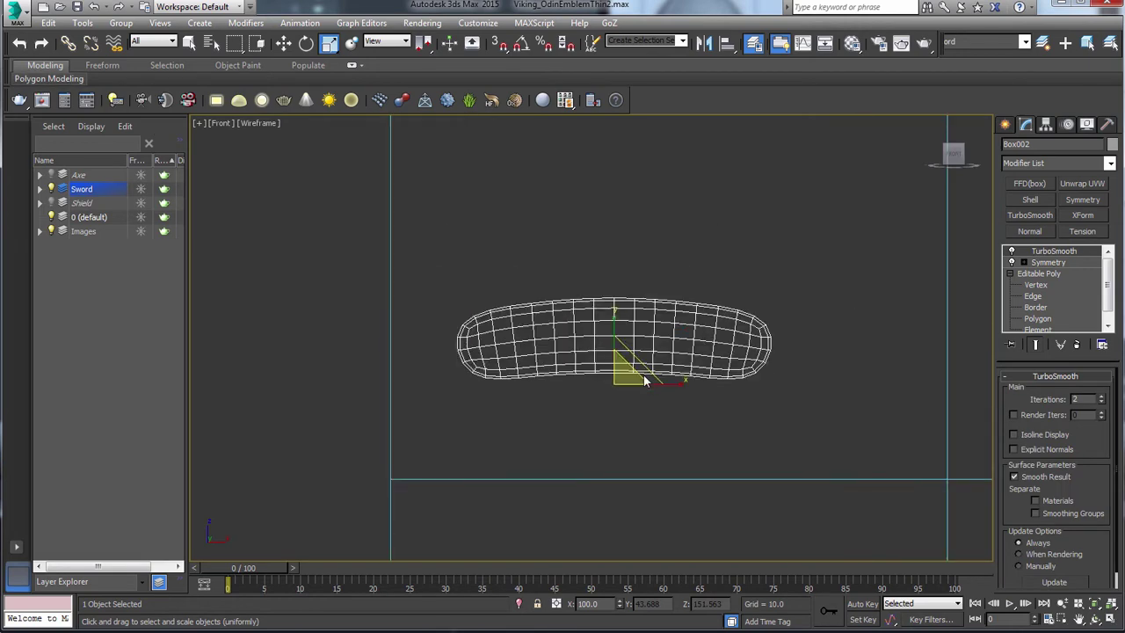
{"action": "middle_click_drag", "start_coordinate": [645, 363], "coordinate": [646, 366]}
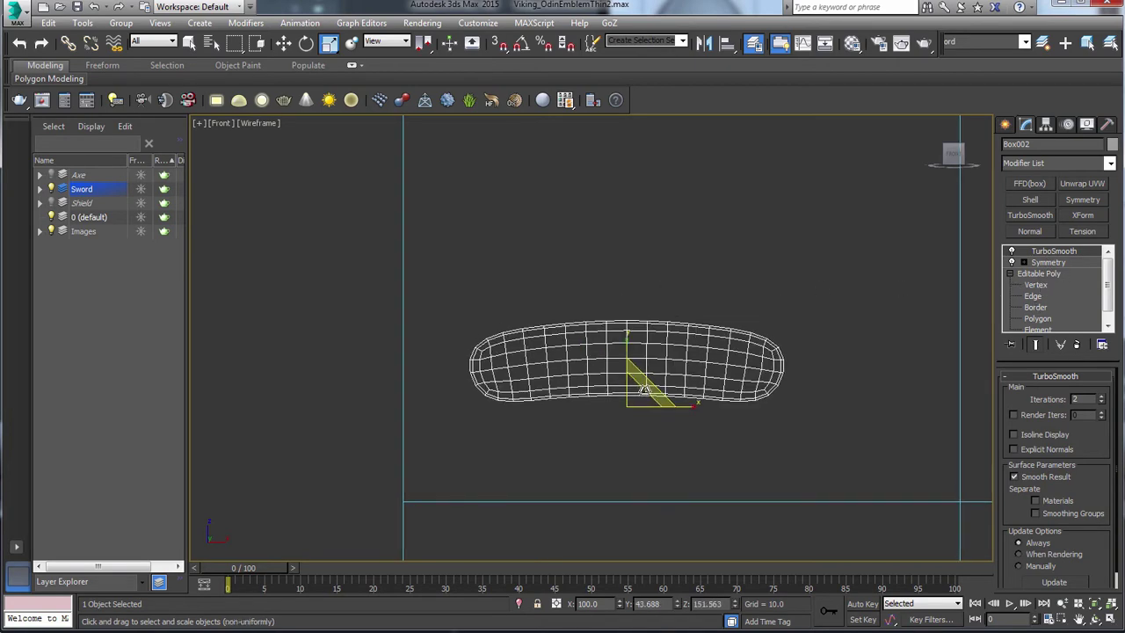
{"action": "key", "text": "F3"}
{"action": "scroll", "coordinate": [638, 361], "scroll_direction": "up", "scroll_amount": 2}
{"action": "scroll", "coordinate": [636, 350], "scroll_direction": "down", "scroll_amount": 1}
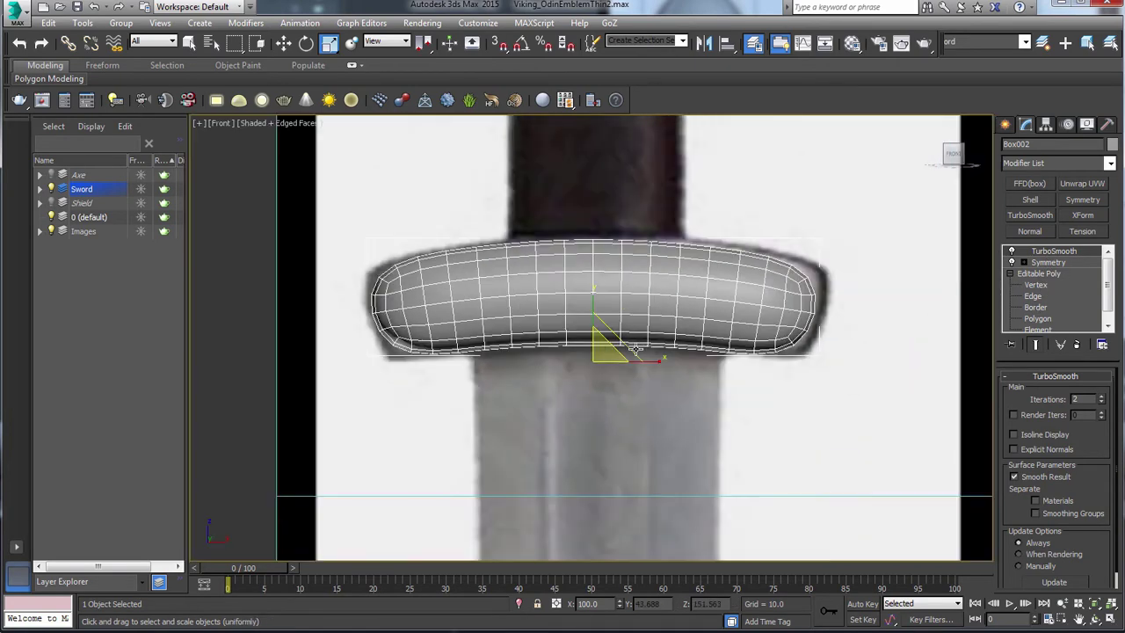
{"action": "key", "text": "v"}
{"action": "left_click", "coordinate": [656, 363]}
{"action": "middle_click_drag", "start_coordinate": [620, 317], "coordinate": [679, 371]}
{"action": "scroll", "coordinate": [631, 367], "scroll_direction": "down", "scroll_amount": 2}
{"action": "key", "text": "v"}
{"action": "left_click", "coordinate": [711, 395]}
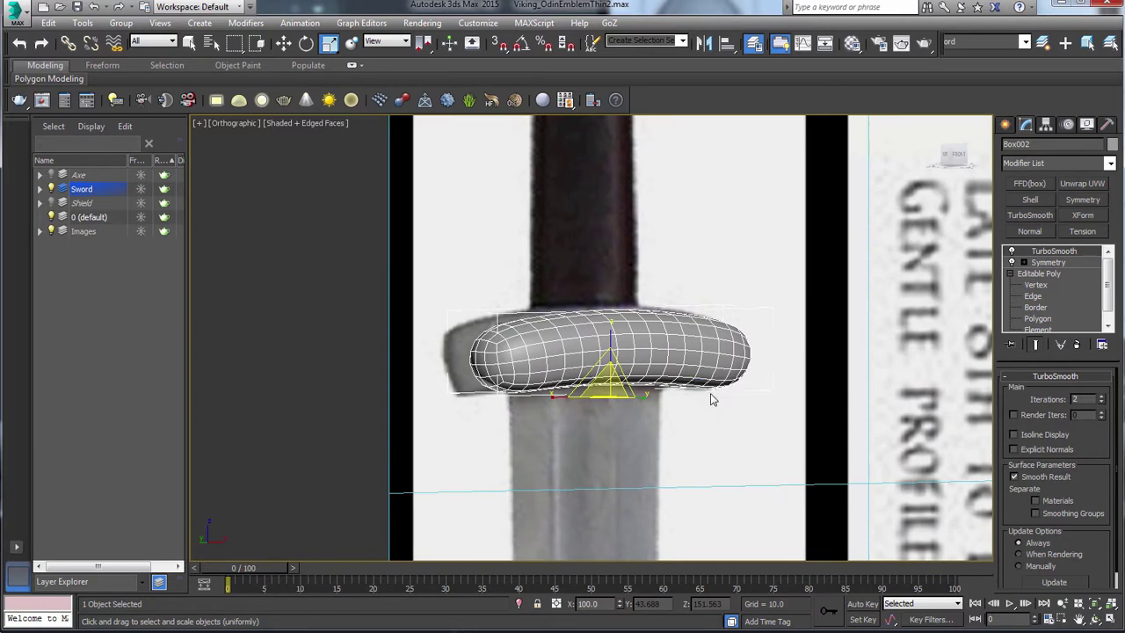
{"action": "key", "text": "z"}
{"action": "middle_click_drag", "start_coordinate": [693, 432], "coordinate": [685, 415]}
{"action": "scroll", "coordinate": [685, 415], "scroll_direction": "down", "scroll_amount": 2}
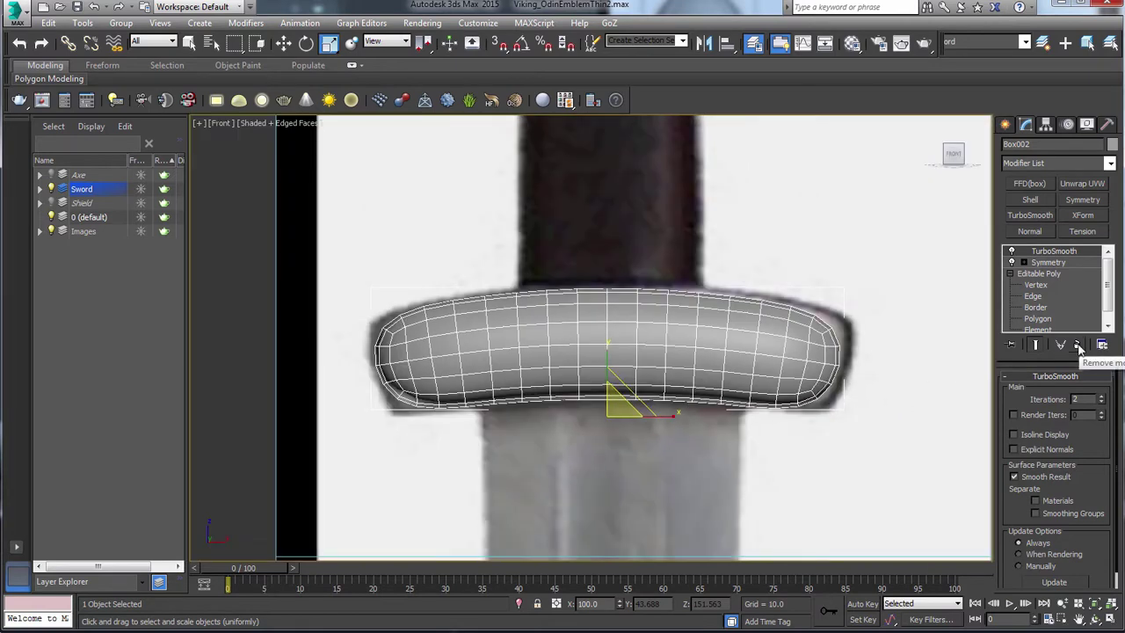
Remove the TurboSmooth and Symmetry modifiers from the guard and return to Front view.
{"action": "left_click", "coordinate": [1079, 345]}
{"action": "left_click", "coordinate": [1080, 346]}
{"action": "mouse_move", "coordinate": [688, 375]}
{"action": "middle_mouse_down", "text": "alt"}
{"action": "mouse_move", "coordinate": [684, 414]}
{"action": "mouse_move", "coordinate": [695, 366]}
{"action": "mouse_move", "coordinate": [678, 321]}
{"action": "mouse_move", "coordinate": [691, 364]}
{"action": "middle_mouse_up", "text": "alt"}
{"action": "key", "text": "v"}
{"action": "left_click", "coordinate": [699, 393]}
{"action": "scroll", "coordinate": [651, 365], "scroll_direction": "up", "scroll_amount": 5}
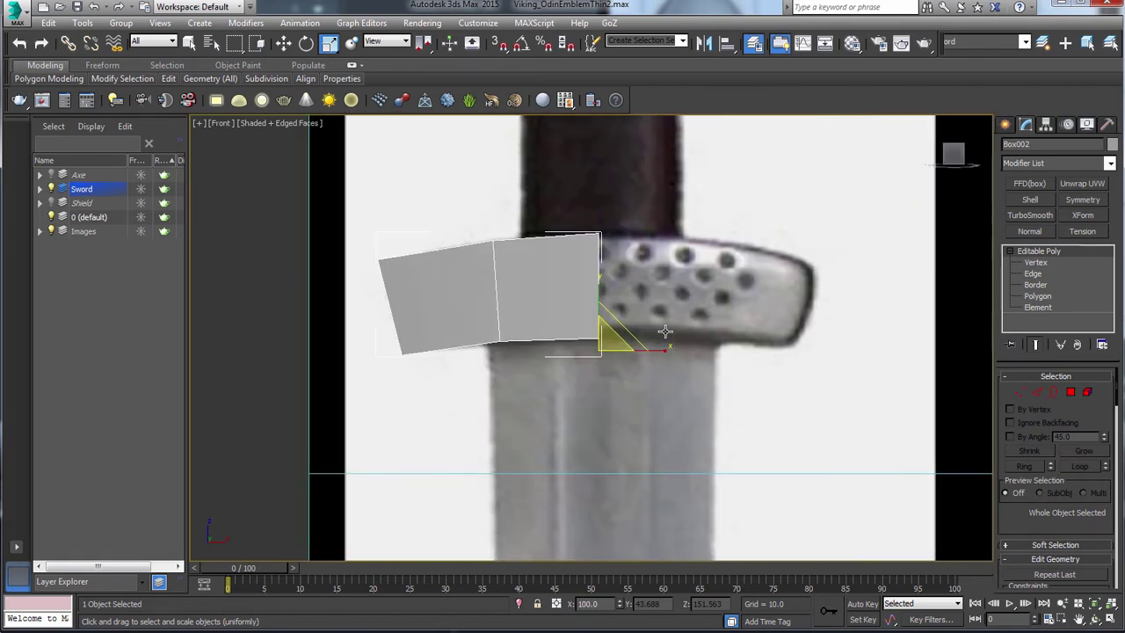
Clone the half guard straight down below the original as one independent copy.
{"action": "key", "text": "w"}
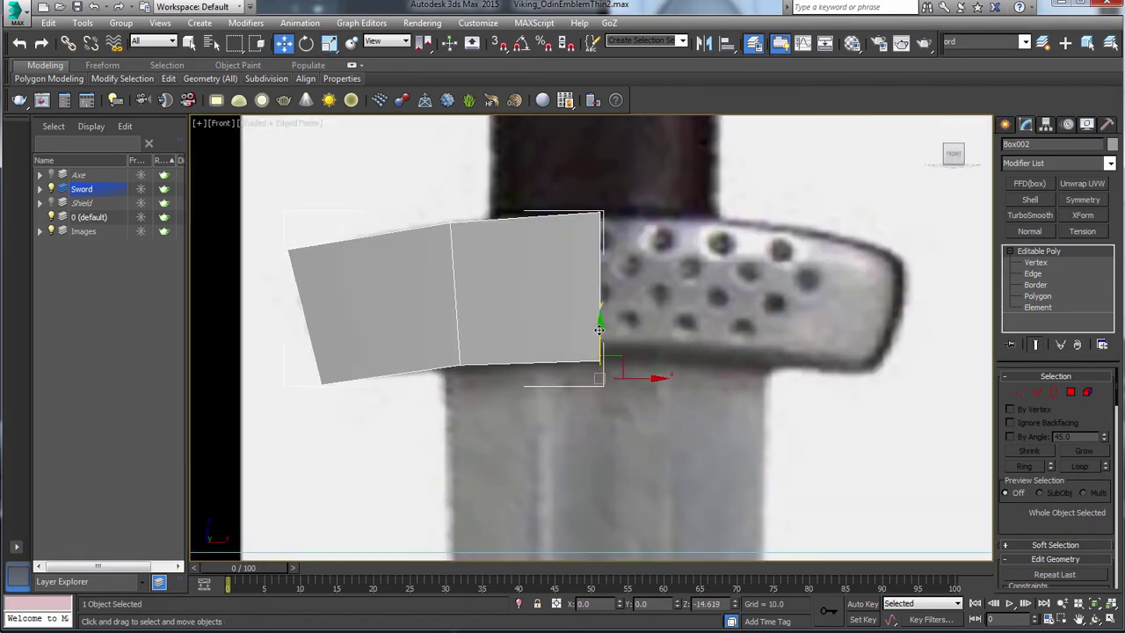
{"action": "left_click_drag", "start_coordinate": [615, 330], "coordinate": [615, 501], "text": "shift"}
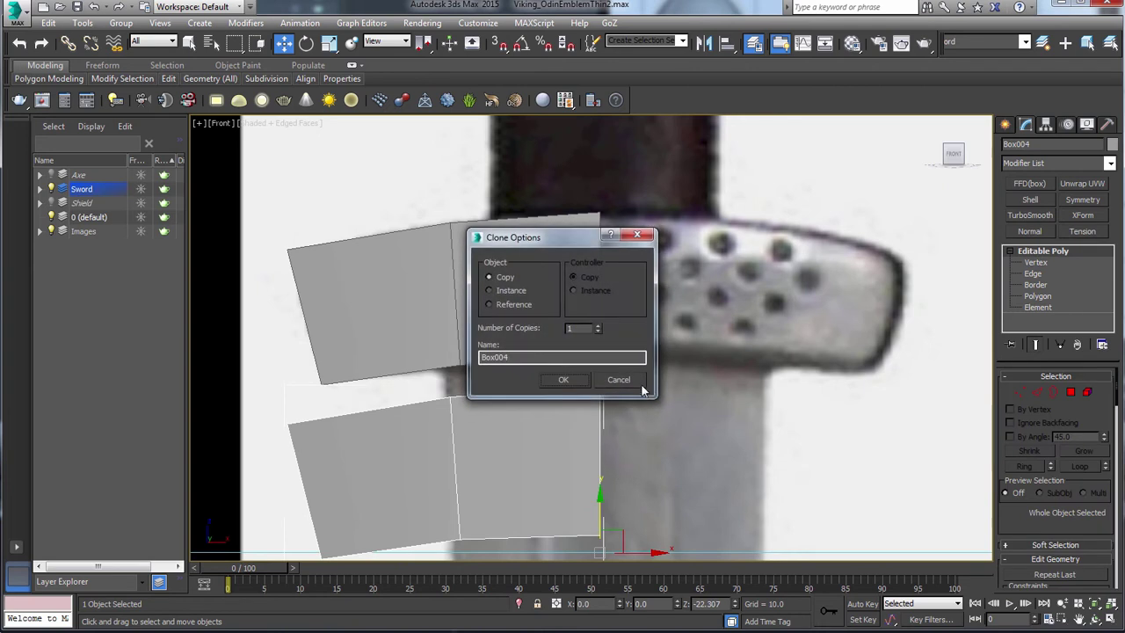
{"action": "key", "text": "Return"}
Apply Reset XForm to the original upper guard half and collapse the XForm modifier into its Editable Poly.
{"action": "left_click", "coordinate": [544, 297]}
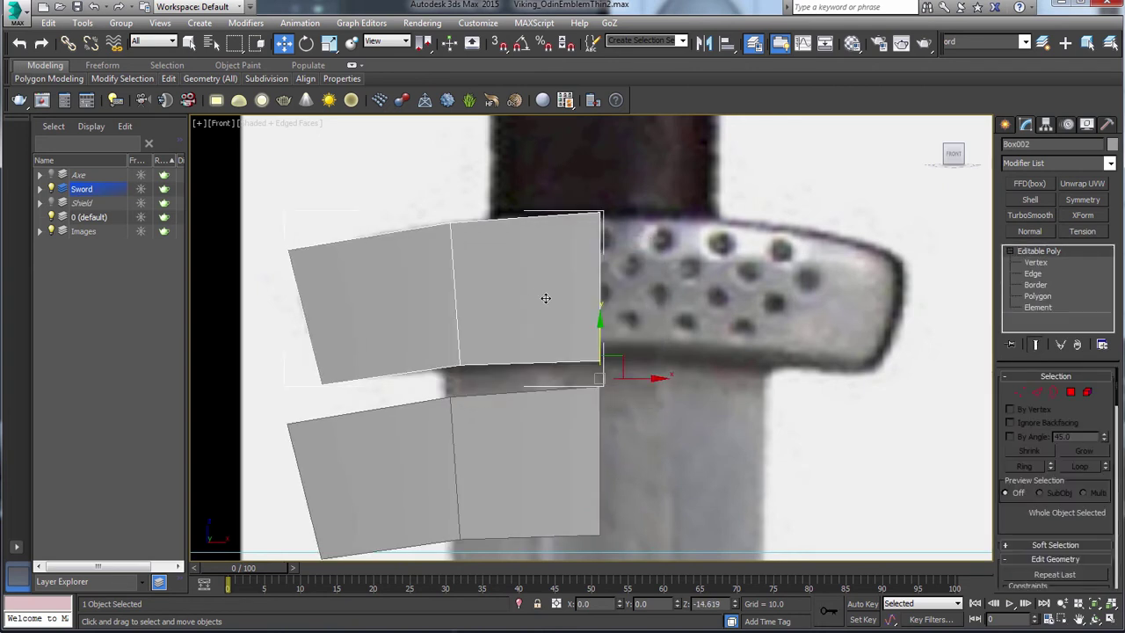
{"action": "left_click", "coordinate": [1106, 125]}
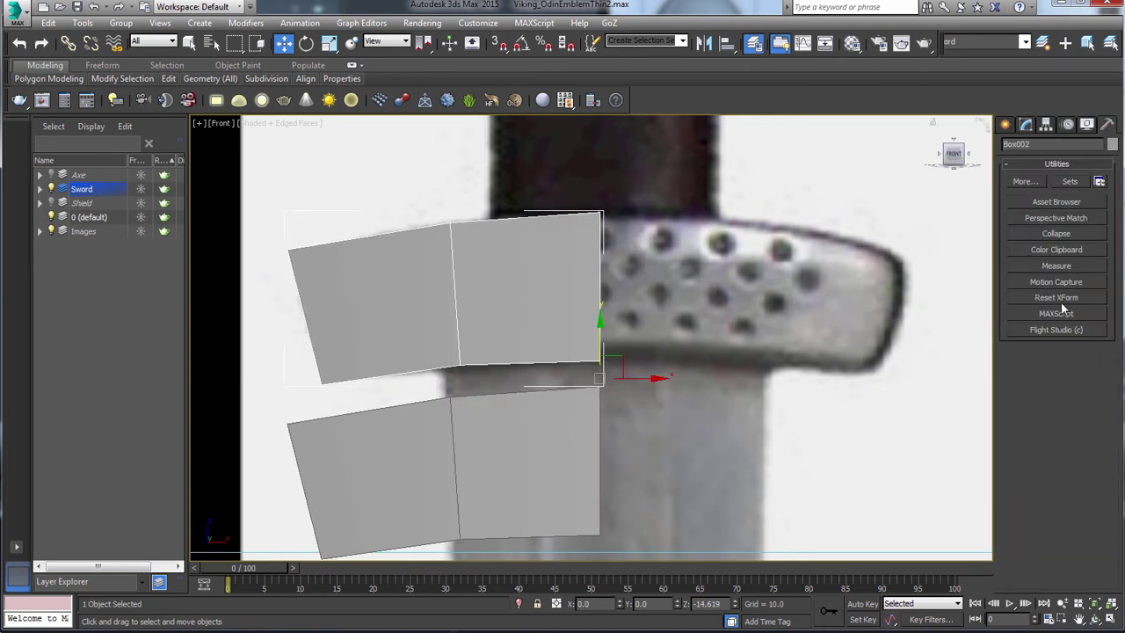
{"action": "left_click", "coordinate": [1060, 299]}
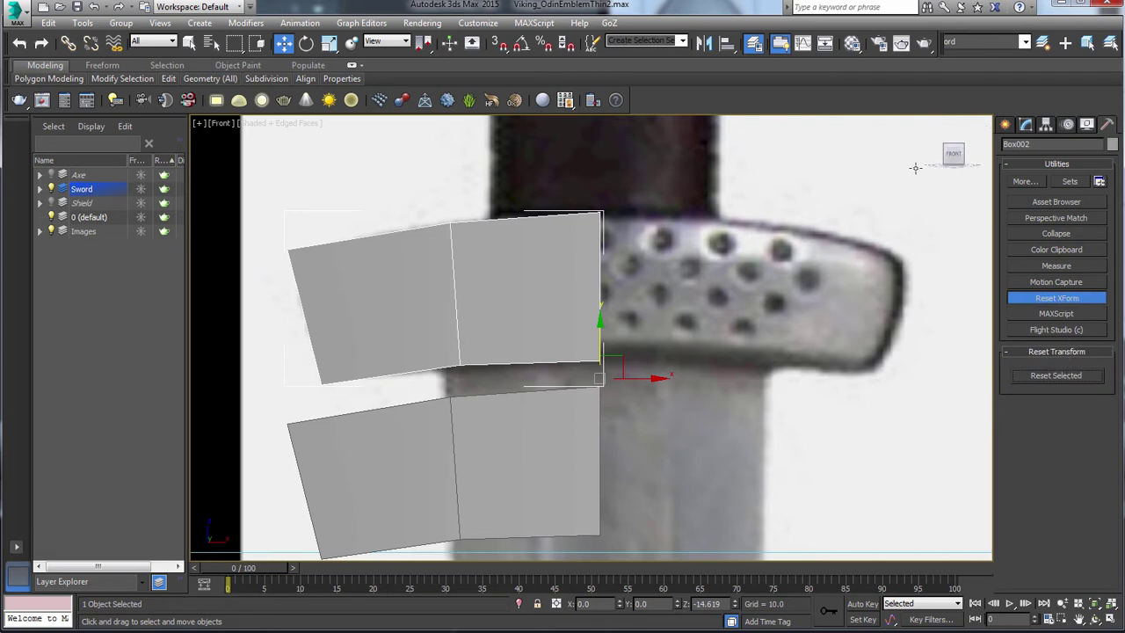
{"action": "left_click", "coordinate": [1026, 124]}
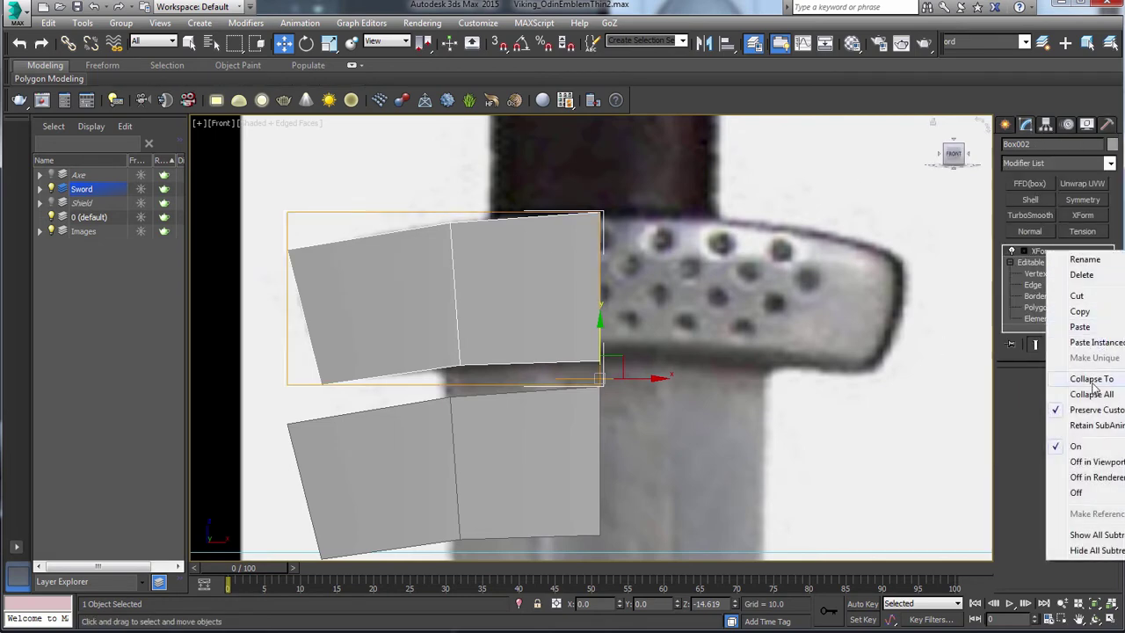
{"action": "left_click", "coordinate": [1090, 378]}
{"action": "left_click", "coordinate": [640, 381]}
Compare the lower copy and the upper guard half from an angle, ending with the upper one selected.
{"action": "middle_click_drag", "start_coordinate": [619, 372], "coordinate": [676, 339]}
{"action": "key", "text": "q"}
{"action": "key", "text": "q"}
{"action": "left_click", "coordinate": [563, 374]}
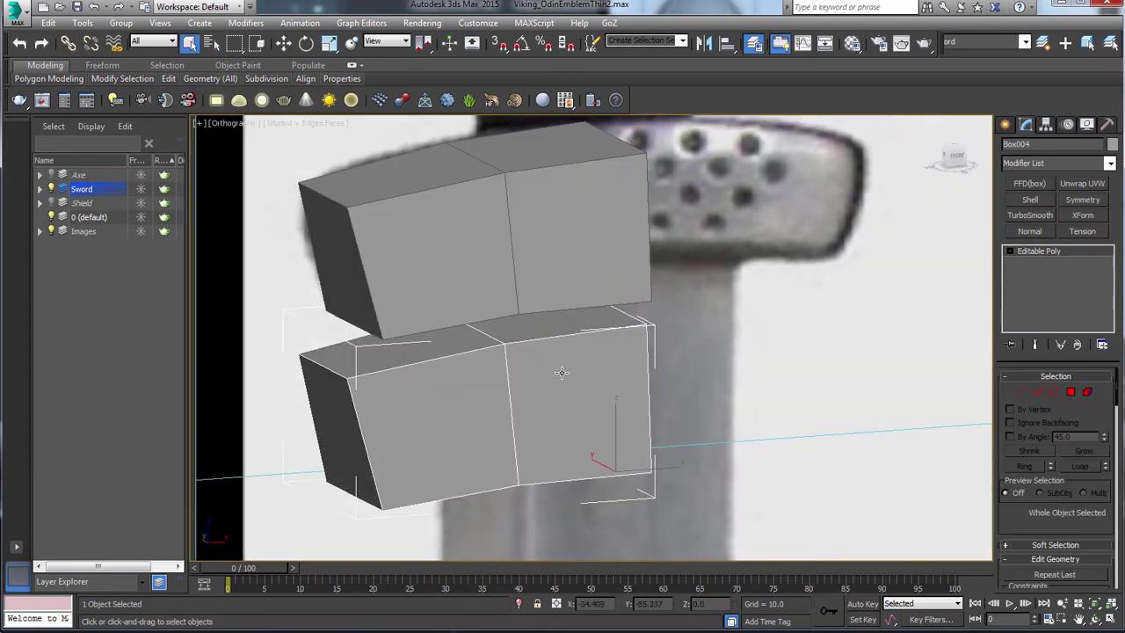
{"action": "mouse_move", "coordinate": [545, 283]}
{"action": "middle_mouse_down", "text": "alt"}
{"action": "mouse_move", "coordinate": [562, 287]}
{"action": "mouse_move", "coordinate": [537, 263]}
{"action": "middle_mouse_up", "text": "alt"}
{"action": "left_click", "coordinate": [537, 263]}
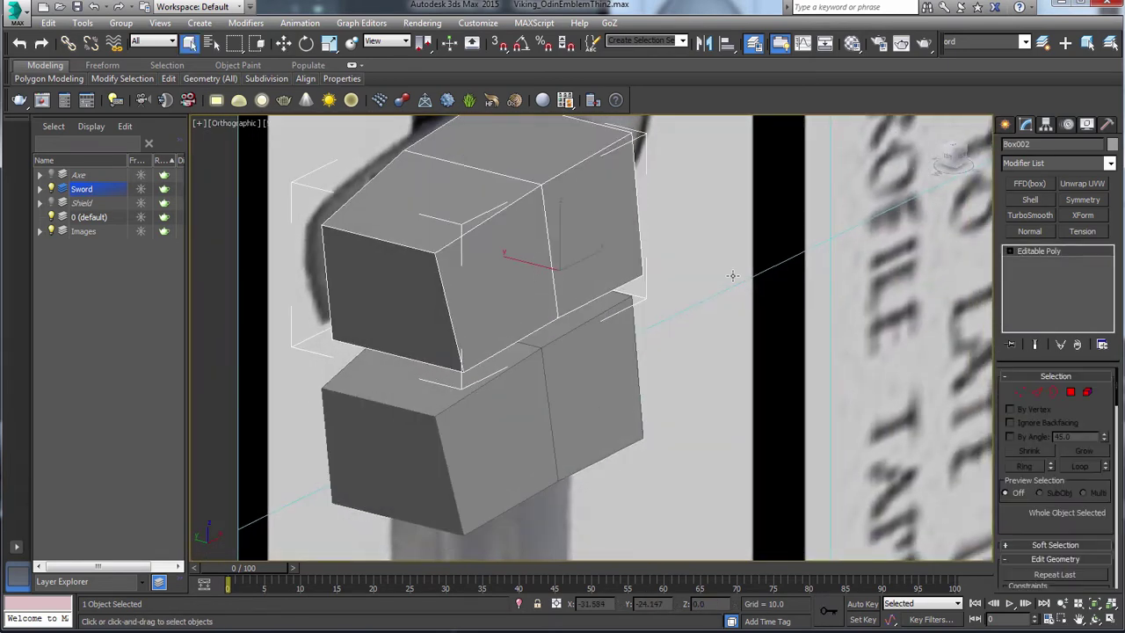
{"action": "mouse_move", "coordinate": [632, 254]}
{"action": "middle_mouse_down", "text": "alt"}
{"action": "mouse_move", "coordinate": [748, 232]}
{"action": "mouse_move", "coordinate": [642, 246]}
{"action": "middle_mouse_up", "text": "alt"}
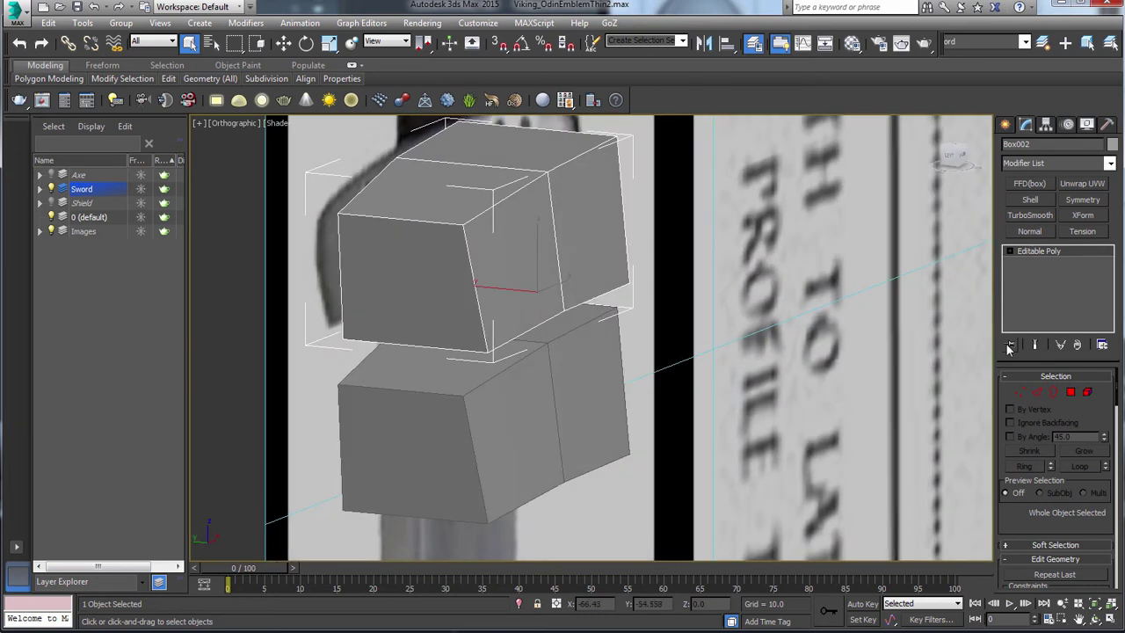
Select the upper guard half's twelve outline edges in edge mode, leaving out the middle loop and the open centre border.
{"action": "left_click", "coordinate": [1039, 394]}
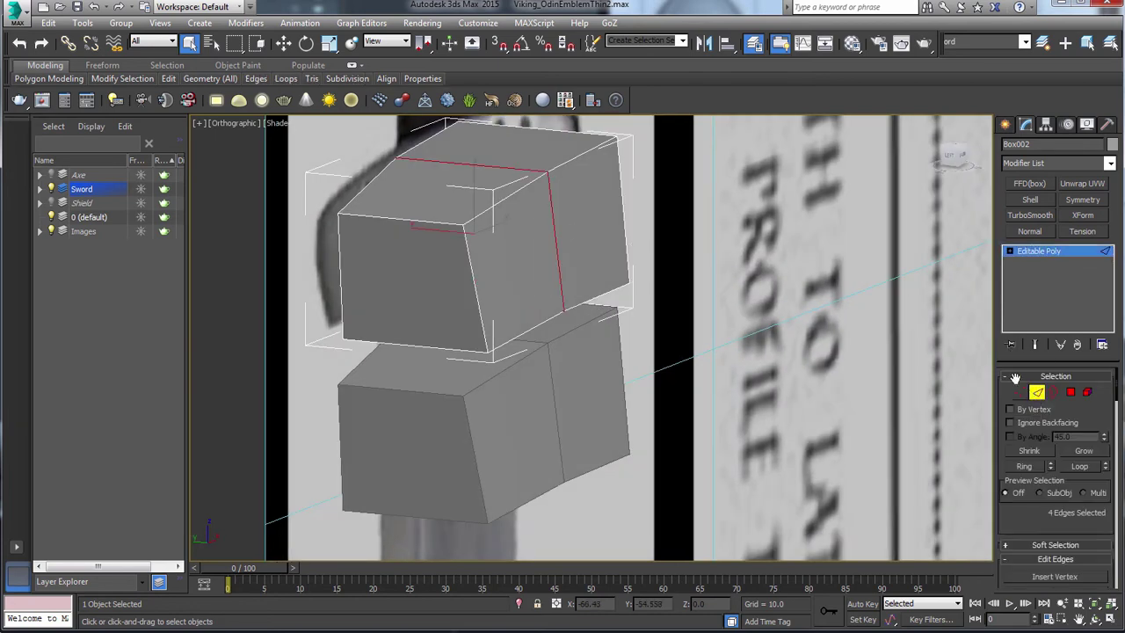
{"action": "middle_click_drag", "start_coordinate": [565, 228], "coordinate": [526, 224], "text": "alt"}
{"action": "left_click", "coordinate": [467, 208]}
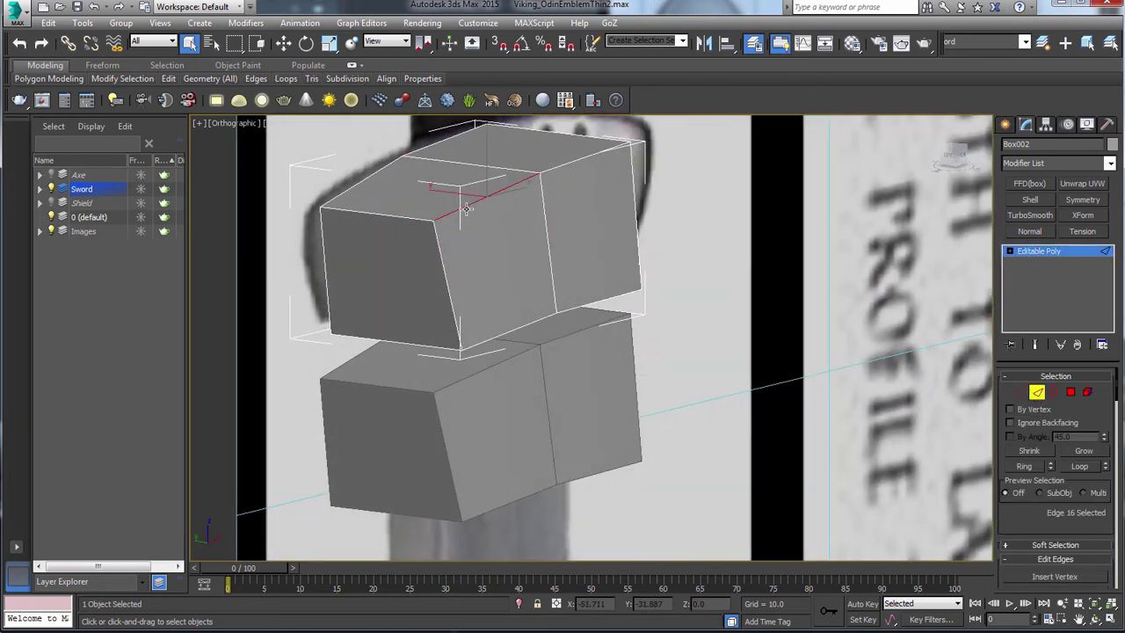
{"action": "left_click", "coordinate": [423, 221], "text": "ctrl"}
{"action": "left_click", "coordinate": [441, 239], "text": "ctrl"}
{"action": "middle_click_drag", "start_coordinate": [557, 302], "coordinate": [504, 290], "text": "alt"}
{"action": "scroll", "coordinate": [505, 290], "scroll_direction": "down", "scroll_amount": 2}
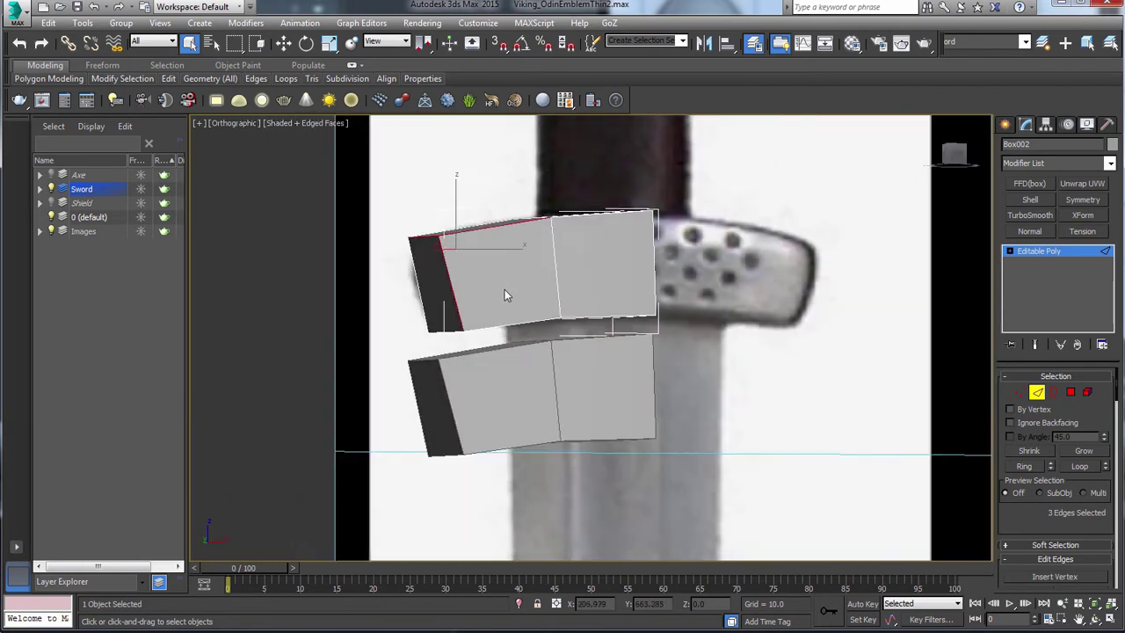
{"action": "key", "text": "ctrl+a"}
{"action": "middle_click_drag", "start_coordinate": [607, 322], "coordinate": [580, 315], "text": "alt"}
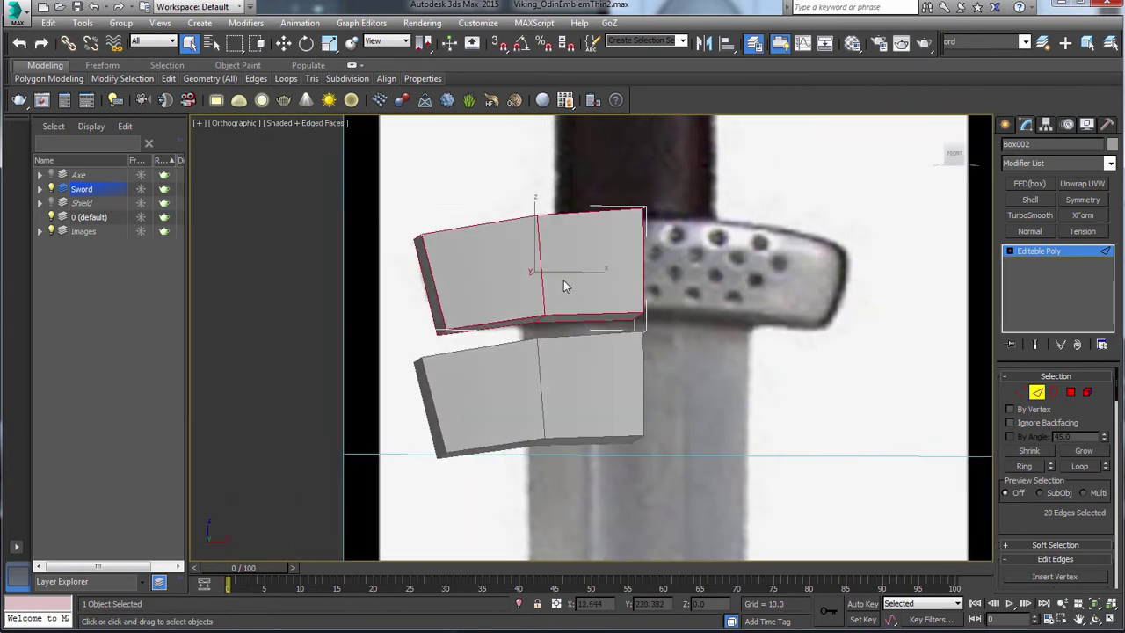
{"action": "left_click_drag", "start_coordinate": [454, 204], "coordinate": [507, 349]}
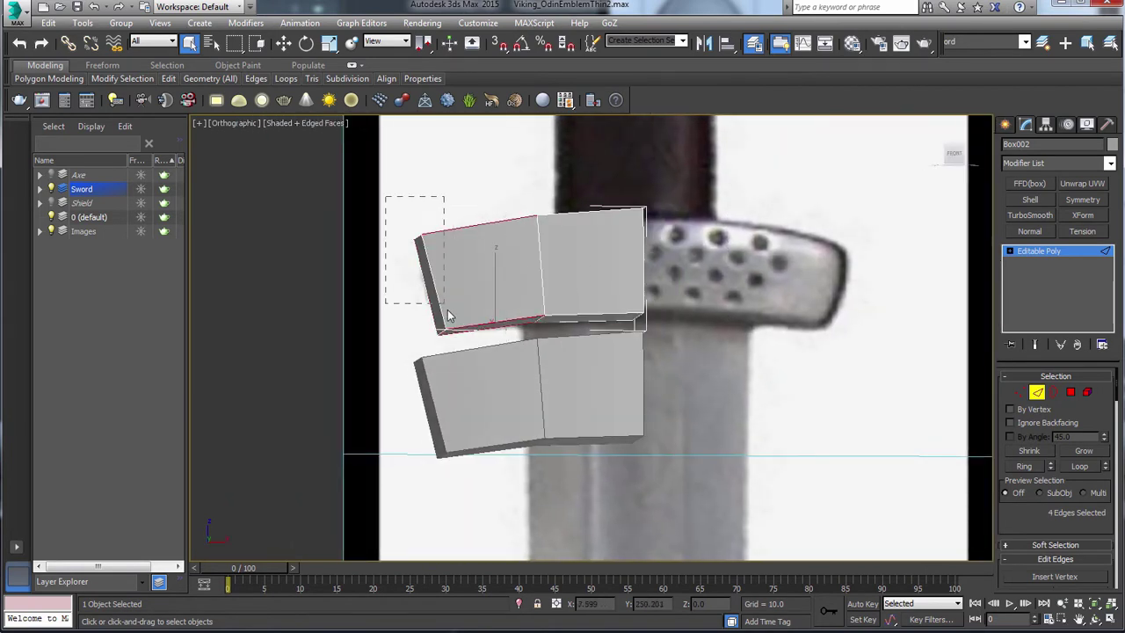
{"action": "left_click_drag", "start_coordinate": [448, 316], "coordinate": [450, 320]}
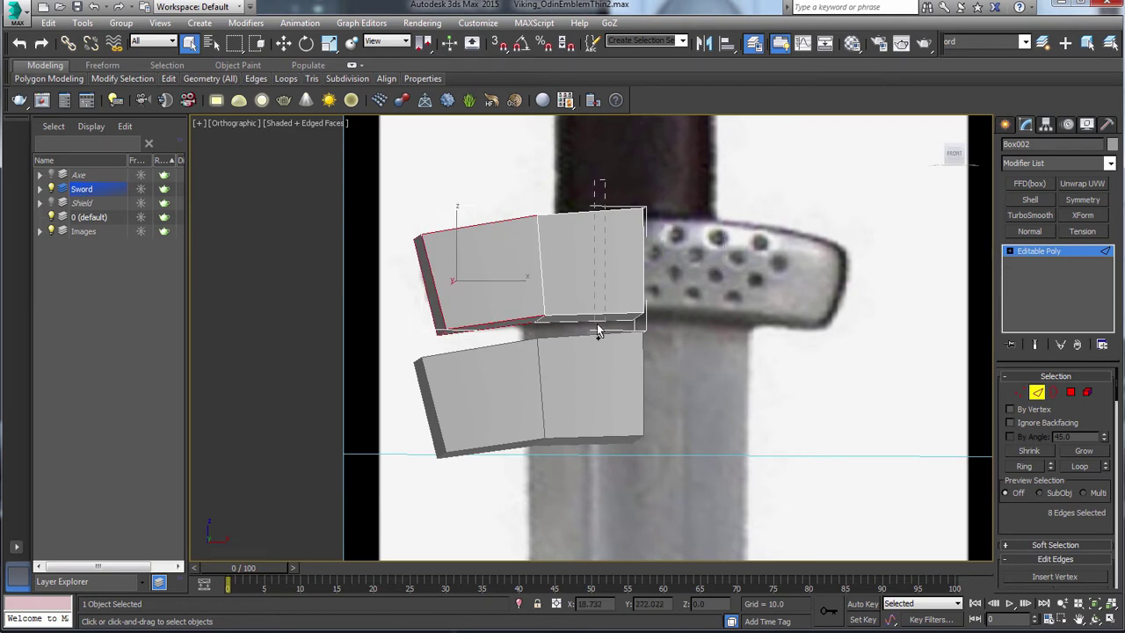
{"action": "left_click_drag", "start_coordinate": [597, 325], "coordinate": [587, 333], "text": "ctrl"}
Chamfer the upper guard half's selected edges slightly, check the bevels from the outer end, and leave edge editing.
{"action": "scroll", "coordinate": [604, 330], "scroll_direction": "up", "scroll_amount": 3}
{"action": "middle_click_drag", "start_coordinate": [559, 301], "coordinate": [664, 331]}
{"action": "scroll", "coordinate": [665, 319], "scroll_direction": "up", "scroll_amount": 2}
{"action": "scroll", "coordinate": [1013, 528], "scroll_direction": "down", "scroll_amount": 4}
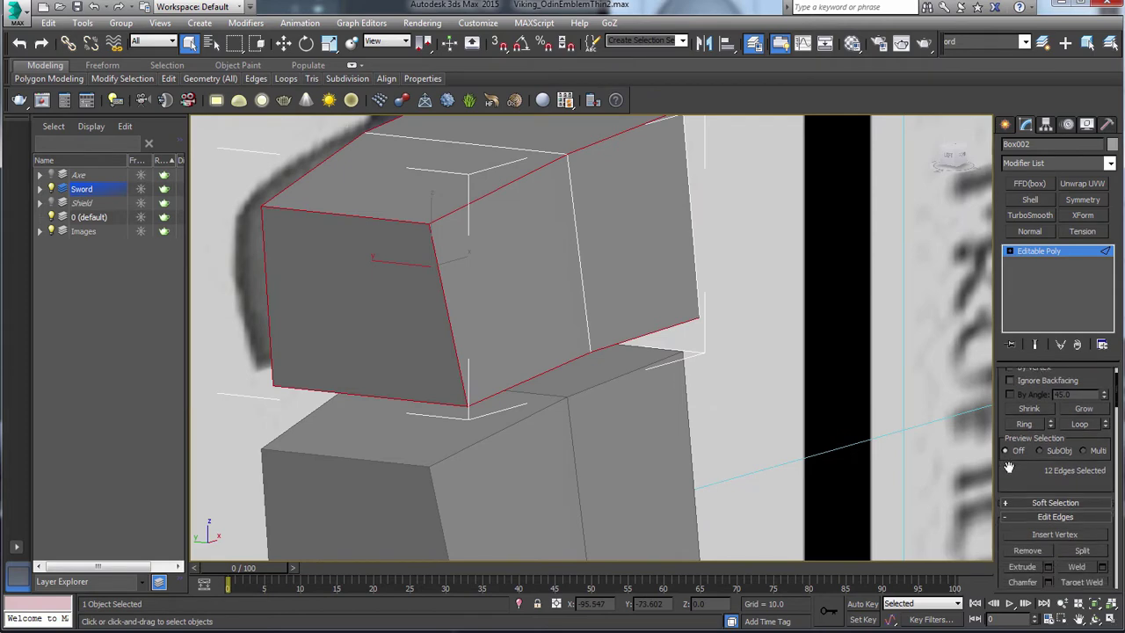
{"action": "left_click", "coordinate": [1023, 507]}
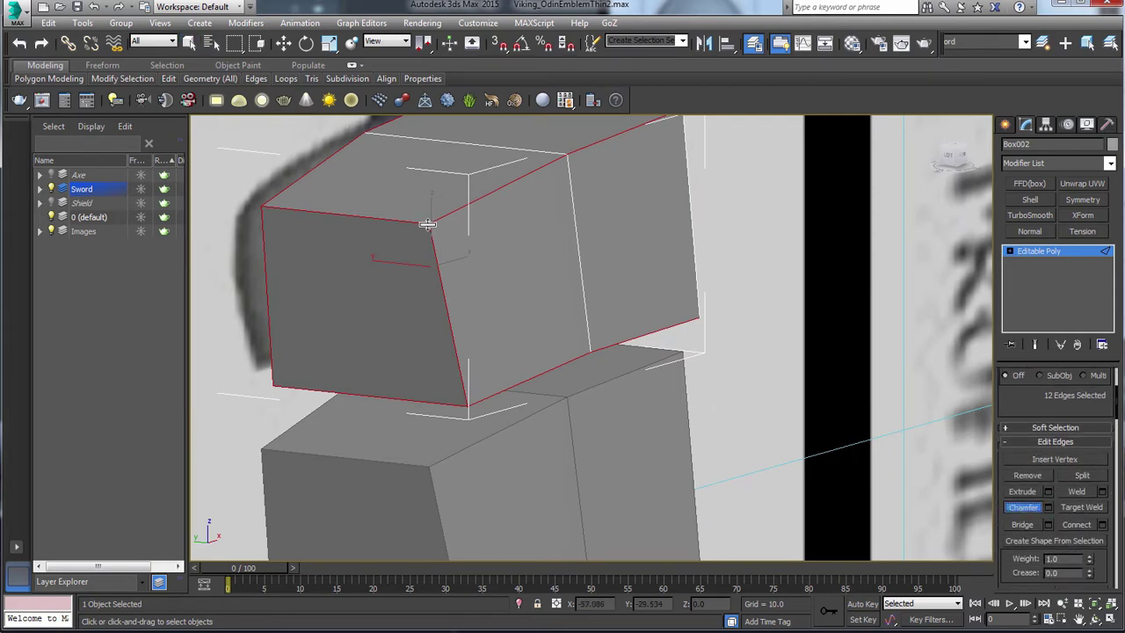
{"action": "left_click_drag", "start_coordinate": [427, 225], "coordinate": [420, 221]}
{"action": "middle_click_drag", "start_coordinate": [471, 255], "coordinate": [521, 319]}
{"action": "middle_click_drag", "start_coordinate": [521, 319], "coordinate": [552, 317], "text": "alt"}
{"action": "scroll", "coordinate": [552, 317], "scroll_direction": "up", "scroll_amount": 2}
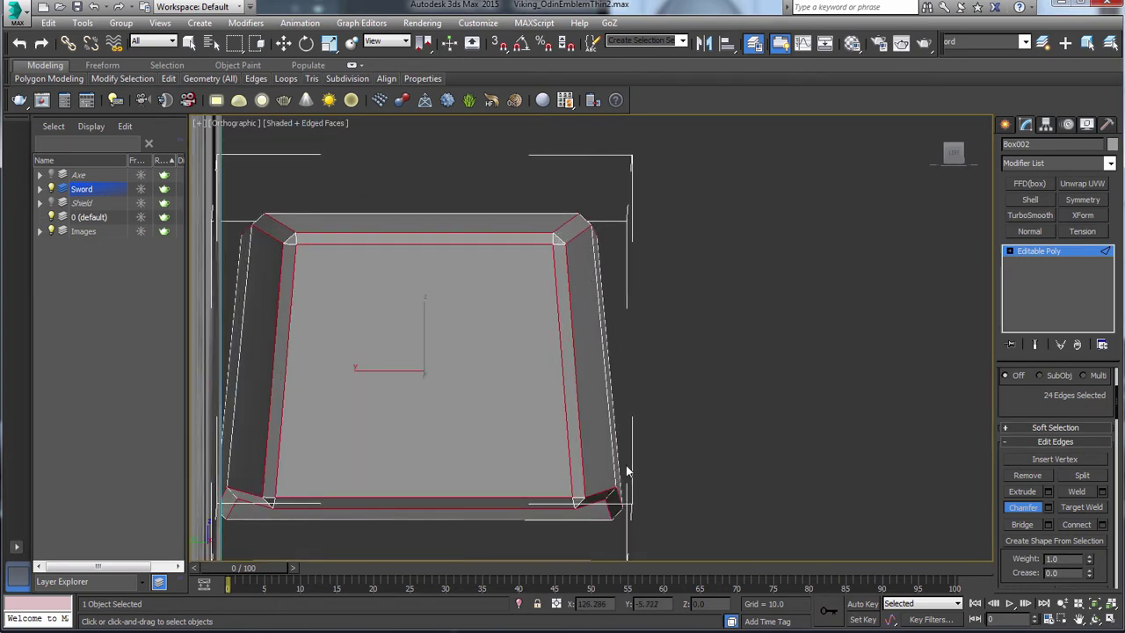
{"action": "middle_click_drag", "start_coordinate": [634, 447], "coordinate": [547, 384], "text": "alt"}
{"action": "middle_click_drag", "start_coordinate": [547, 384], "coordinate": [527, 276]}
{"action": "scroll", "coordinate": [528, 276], "scroll_direction": "down", "scroll_amount": 2}
{"action": "left_click", "coordinate": [1040, 254]}
Select the matching twelve outline edges on the lower copy, again leaving out the middle loop and open centre border.
{"action": "middle_click_drag", "start_coordinate": [741, 419], "coordinate": [732, 328]}
{"action": "key", "text": "q"}
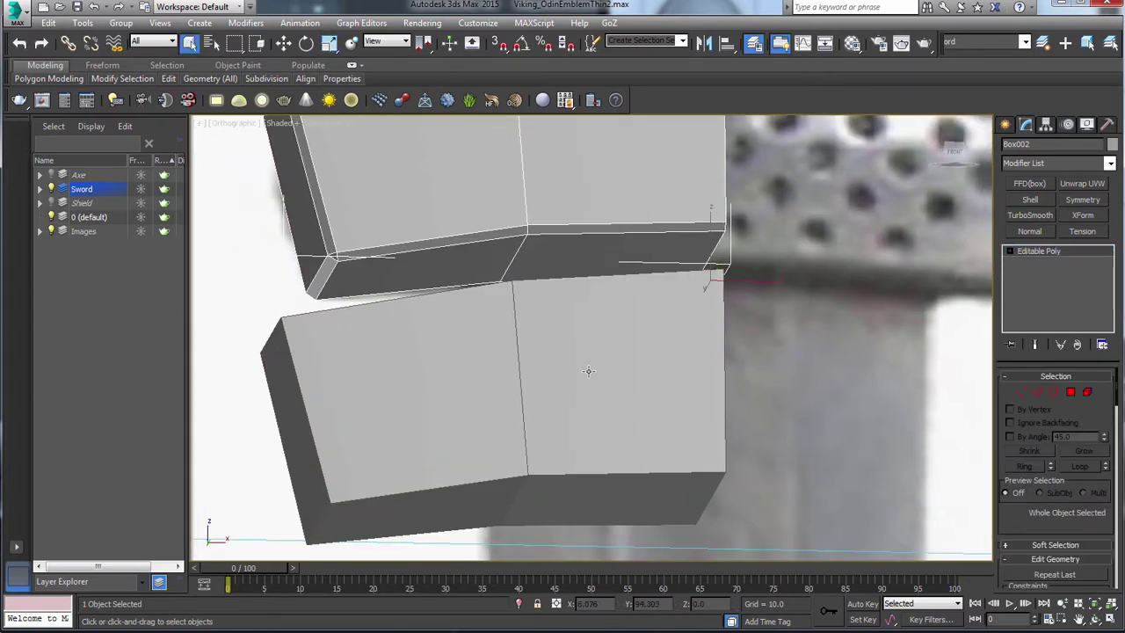
{"action": "left_click", "coordinate": [590, 371]}
{"action": "left_click", "coordinate": [1038, 392]}
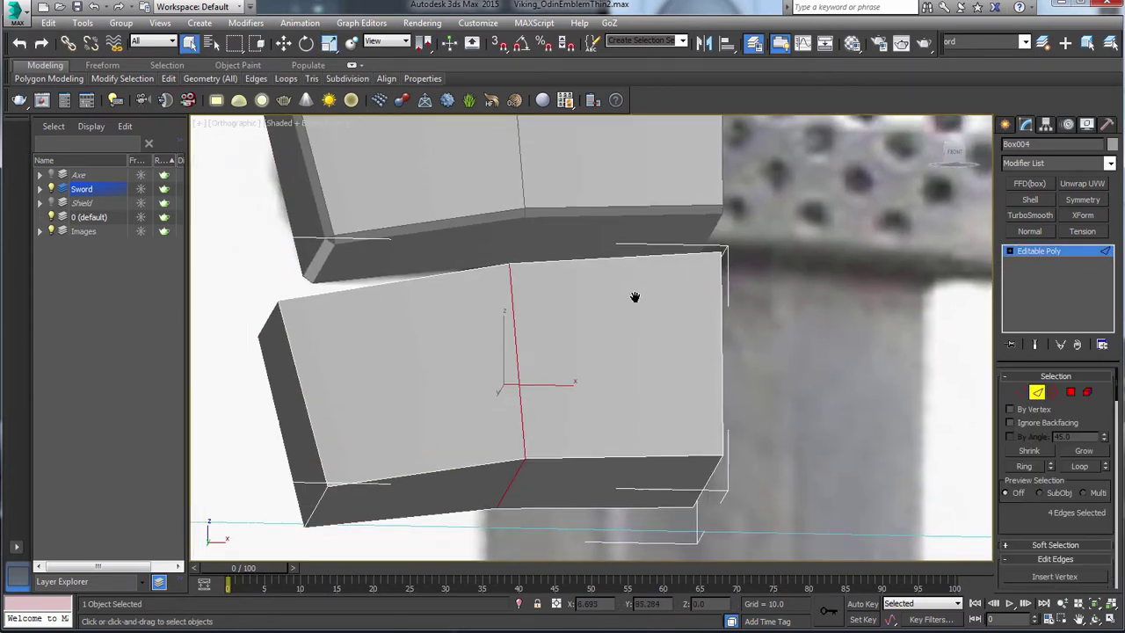
{"action": "scroll", "coordinate": [636, 296], "scroll_direction": "down", "scroll_amount": 3}
{"action": "left_click_drag", "start_coordinate": [628, 439], "coordinate": [628, 441]}
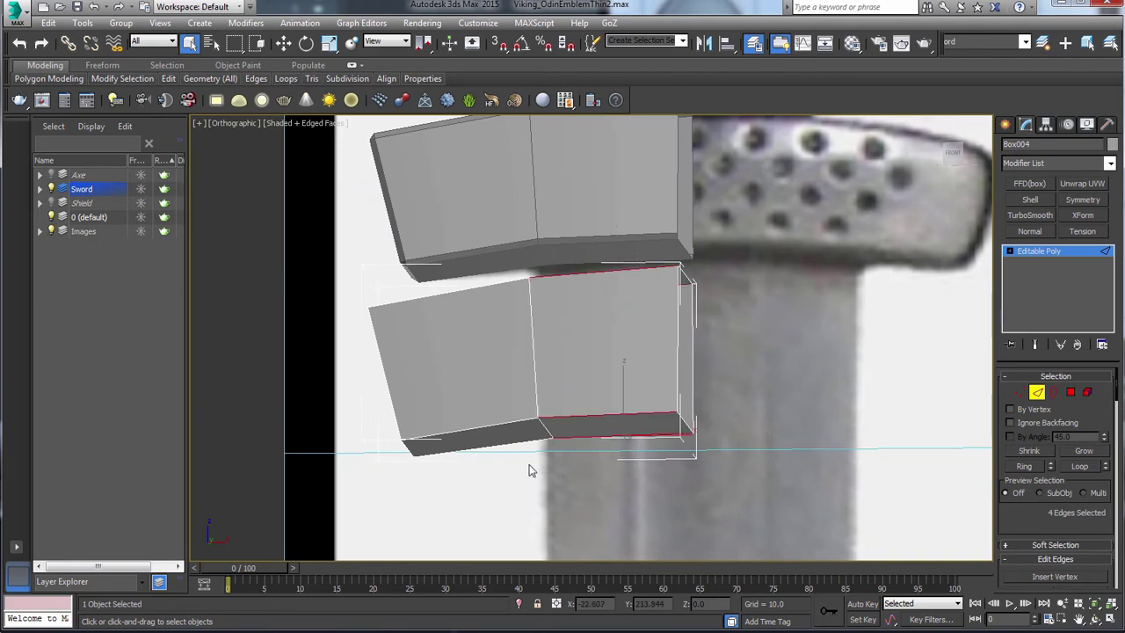
{"action": "left_click_drag", "start_coordinate": [467, 513], "coordinate": [327, 259], "text": "ctrl"}
{"action": "middle_click_drag", "start_coordinate": [508, 289], "coordinate": [598, 297], "text": "alt"}
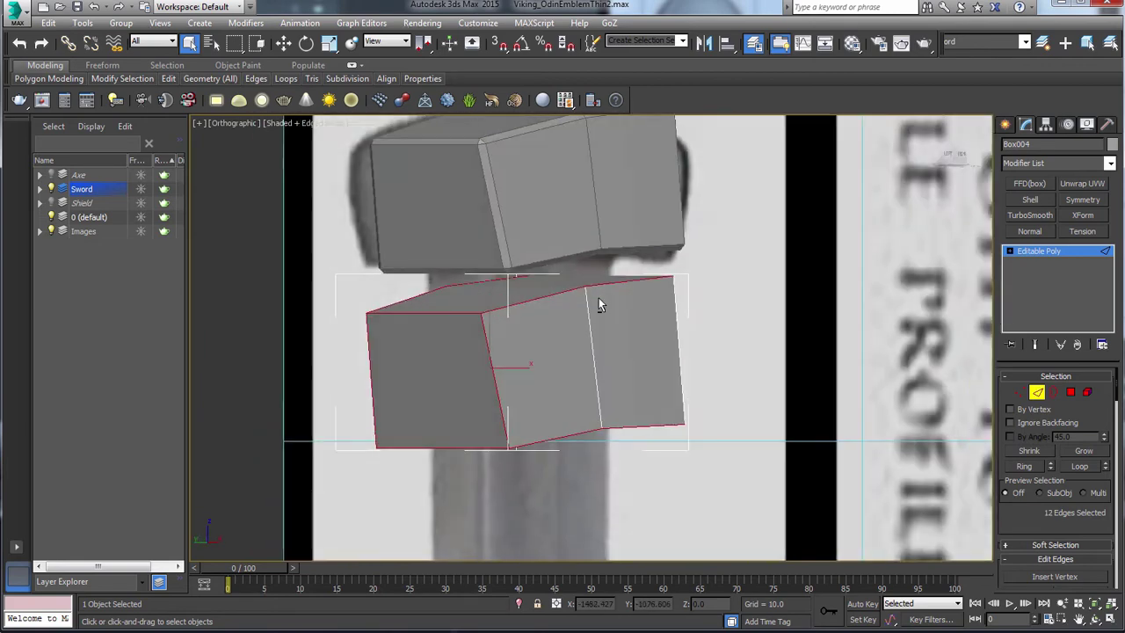
{"action": "middle_click_drag", "start_coordinate": [666, 350], "coordinate": [766, 298], "text": "alt"}
{"action": "middle_click_drag", "start_coordinate": [688, 243], "coordinate": [696, 300]}
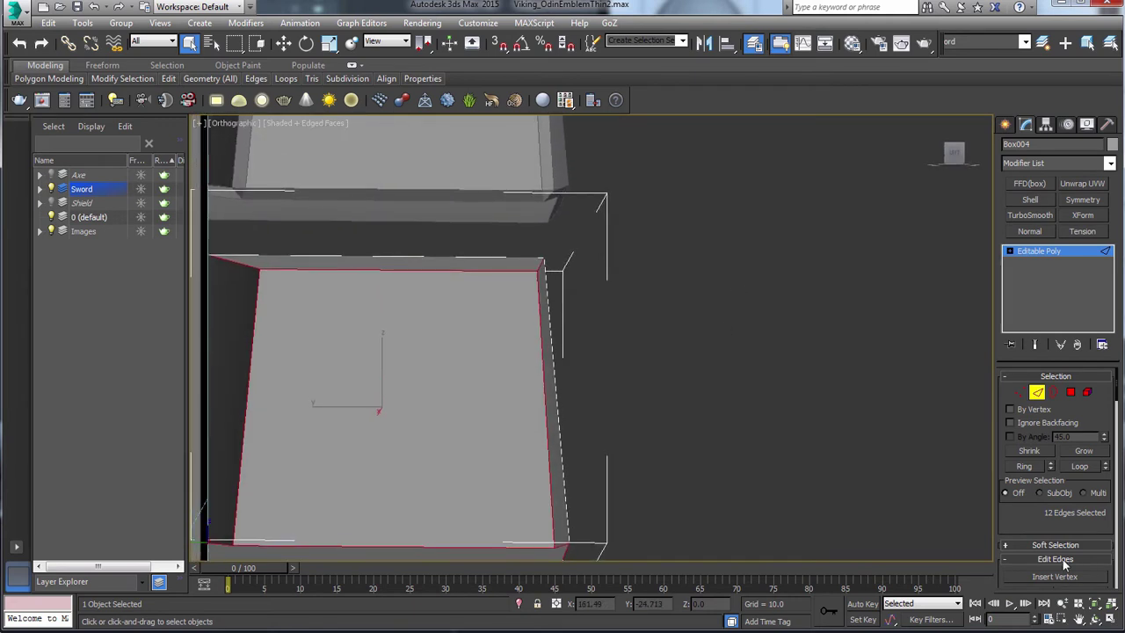
Try chamfering the lower copy's selected edges, inspect the bevel widths from the end and front, and undo the chamfer.
{"action": "left_click_drag", "start_coordinate": [1038, 516], "coordinate": [1026, 390]}
{"action": "left_click", "coordinate": [1023, 499]}
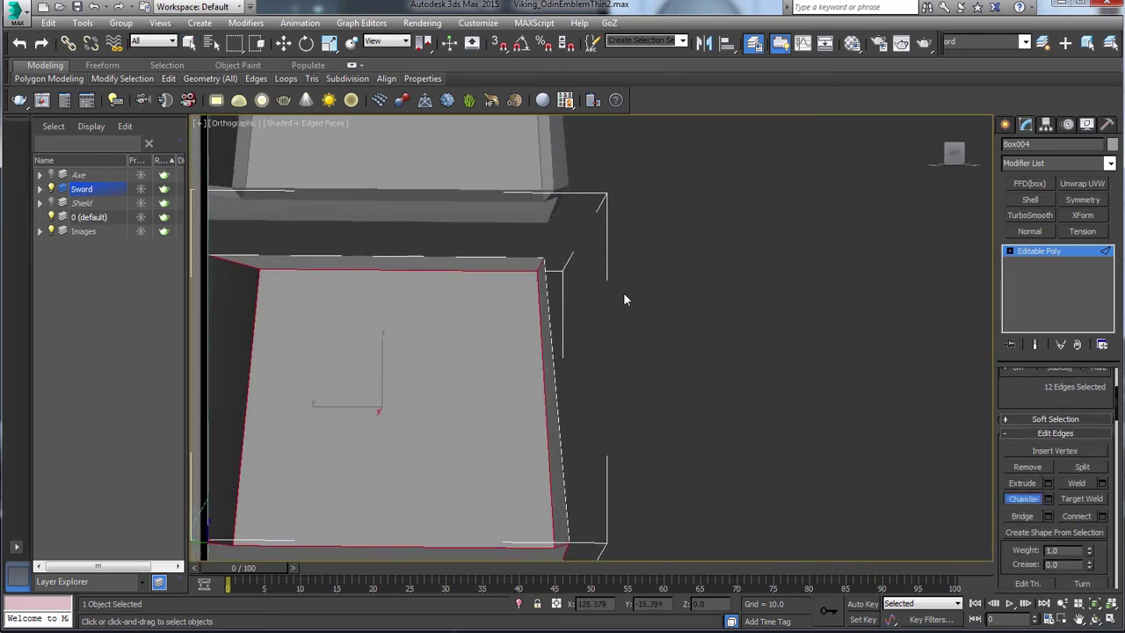
{"action": "left_click_drag", "start_coordinate": [538, 268], "coordinate": [529, 265]}
{"action": "middle_click_drag", "start_coordinate": [578, 309], "coordinate": [589, 431]}
{"action": "mouse_move", "coordinate": [642, 397]}
{"action": "middle_mouse_down", "text": "alt"}
{"action": "mouse_move", "coordinate": [635, 401]}
{"action": "mouse_move", "coordinate": [639, 385]}
{"action": "middle_mouse_up", "text": "alt"}
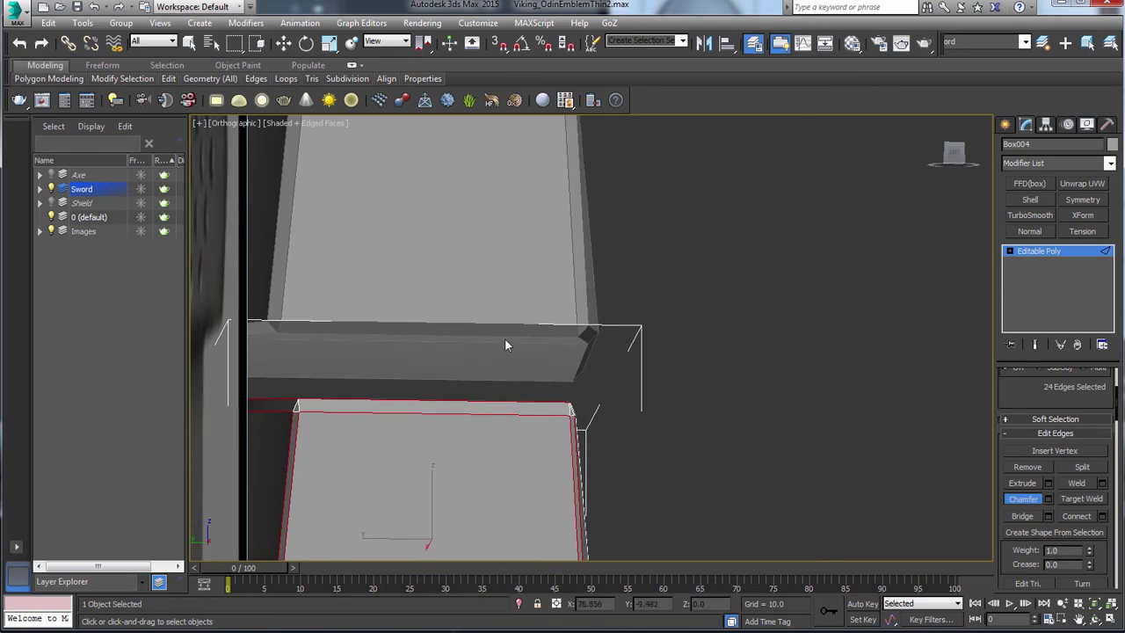
{"action": "middle_click_drag", "start_coordinate": [571, 422], "coordinate": [601, 311]}
{"action": "scroll", "coordinate": [603, 305], "scroll_direction": "up", "scroll_amount": 2}
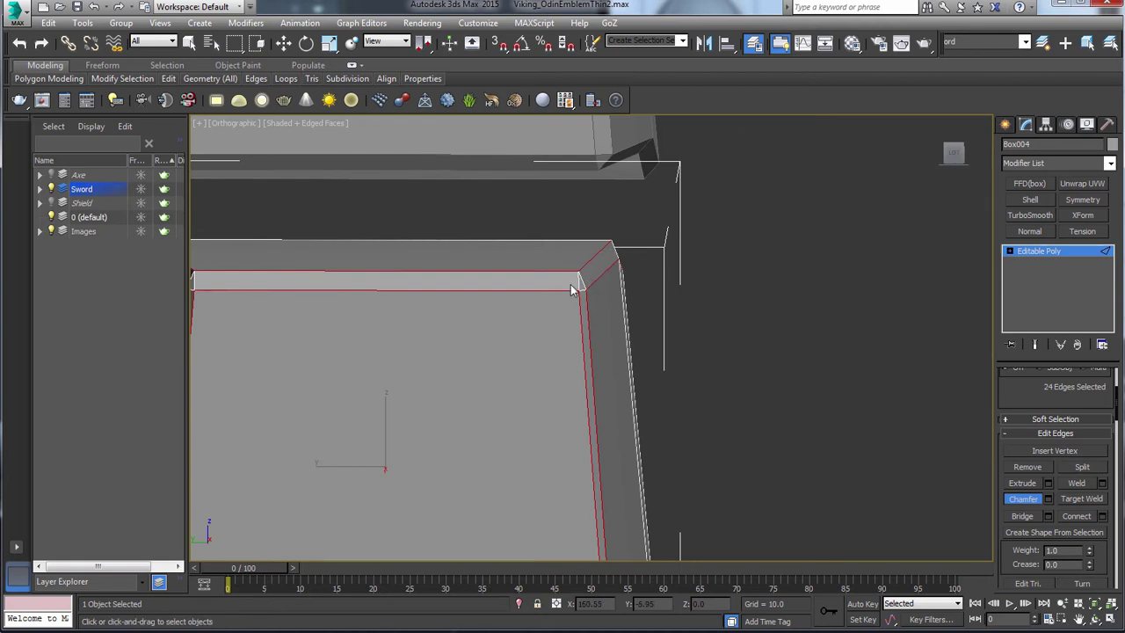
{"action": "scroll", "coordinate": [640, 269], "scroll_direction": "down", "scroll_amount": 4}
{"action": "middle_click_drag", "start_coordinate": [648, 282], "coordinate": [568, 279]}
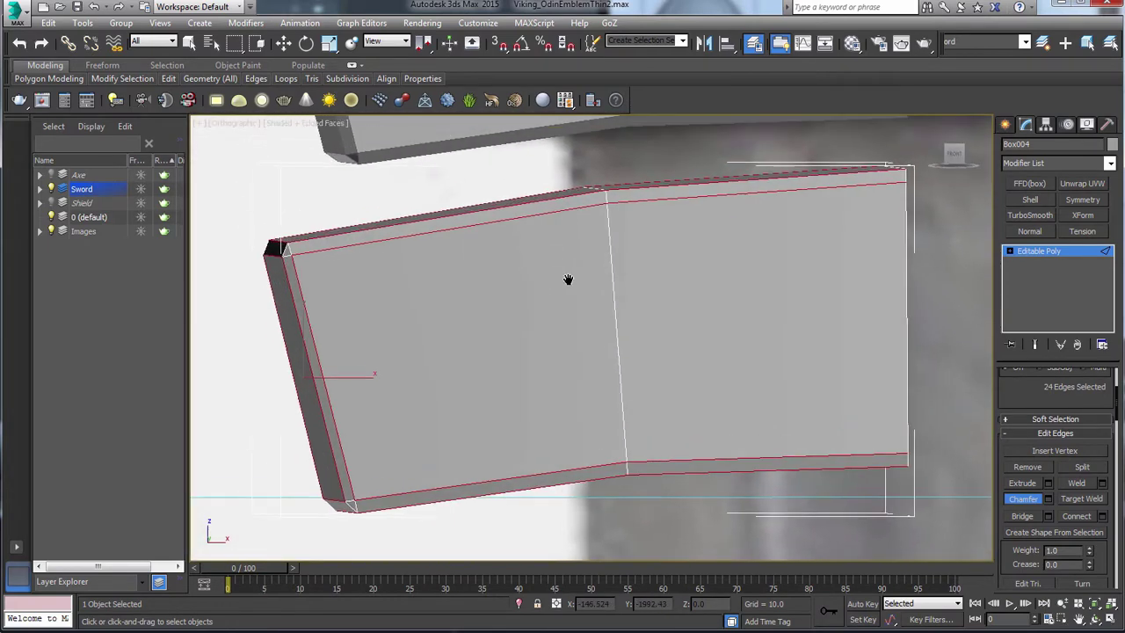
{"action": "key", "text": "ctrl+z"}
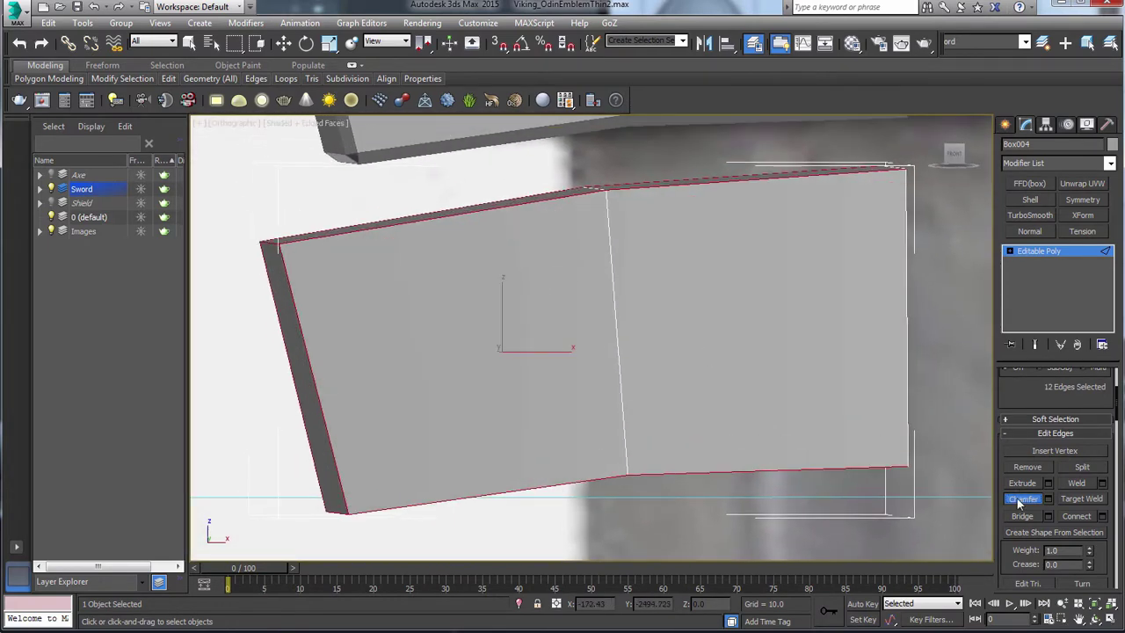
Undo back past the upper guard half's chamfer and delete the lower copy, keeping only the unchamfered upper half.
{"action": "left_click", "coordinate": [1107, 124]}
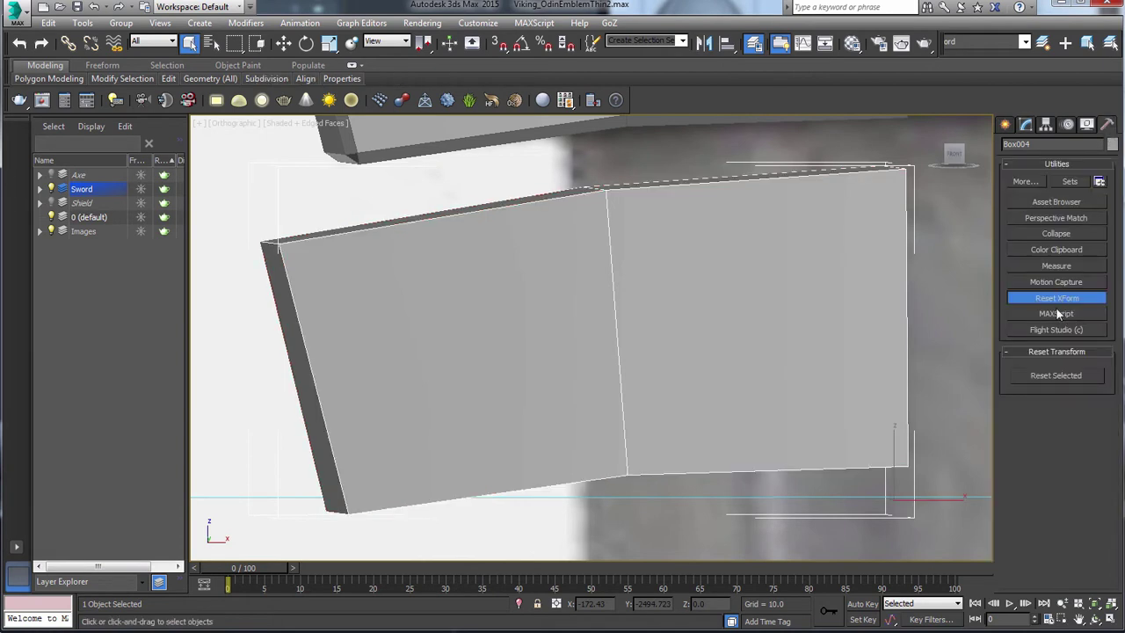
{"action": "scroll", "coordinate": [794, 271], "scroll_direction": "down", "scroll_amount": 2}
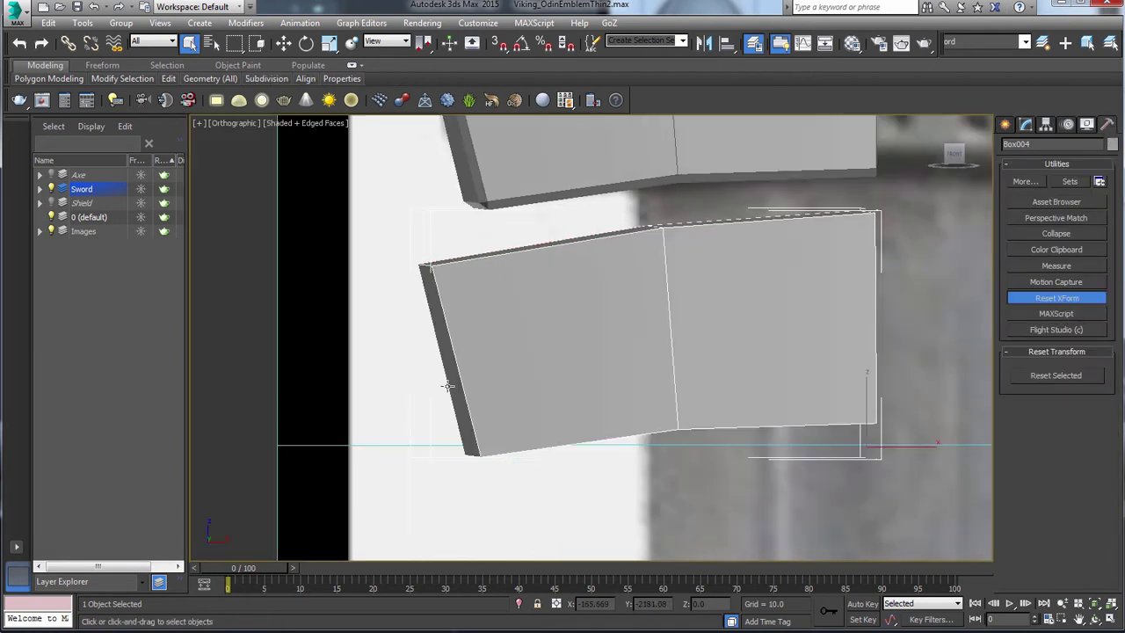
{"action": "middle_click_drag", "start_coordinate": [573, 315], "coordinate": [620, 437]}
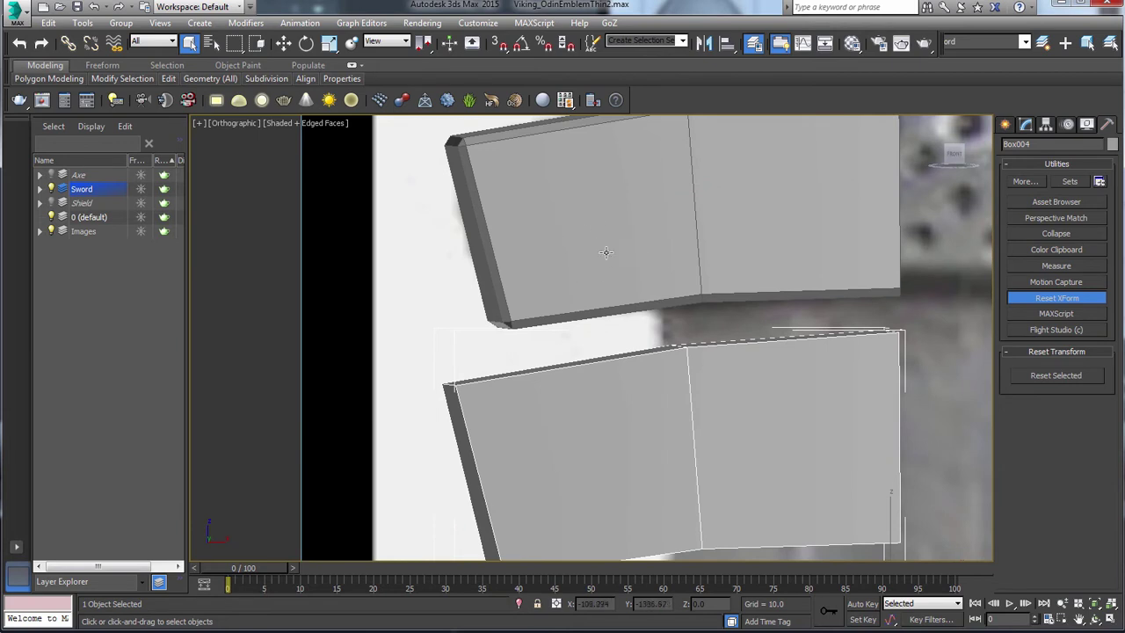
{"action": "middle_click_drag", "start_coordinate": [605, 253], "coordinate": [606, 295]}
{"action": "key", "text": "Delete"}
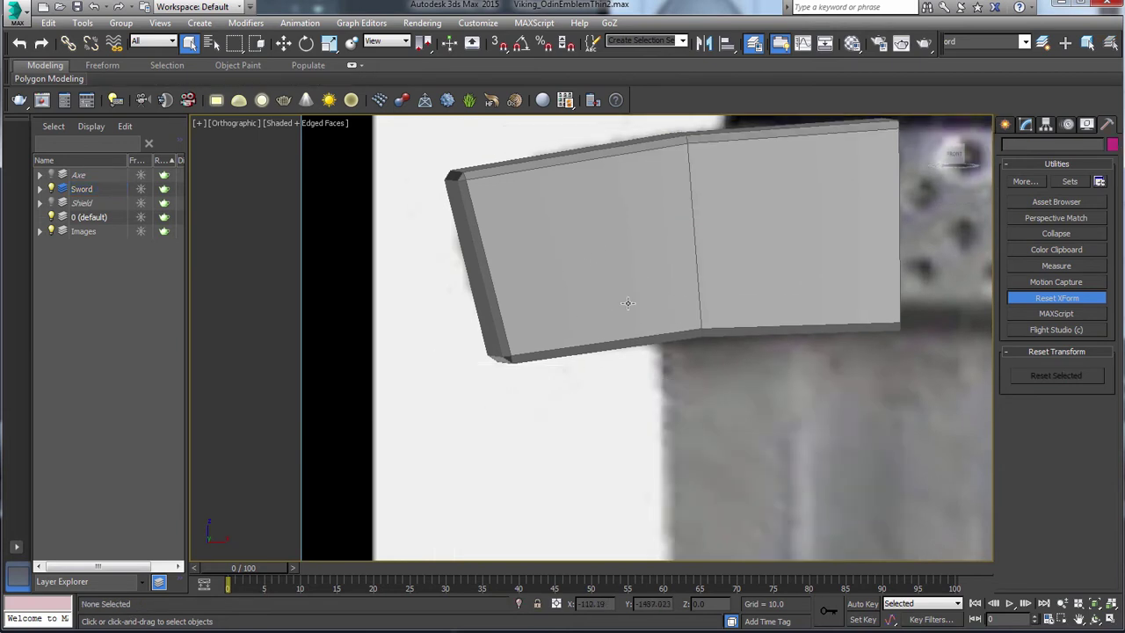
{"action": "key", "text": "ctrl+z"}
{"action": "left_click", "coordinate": [623, 301]}
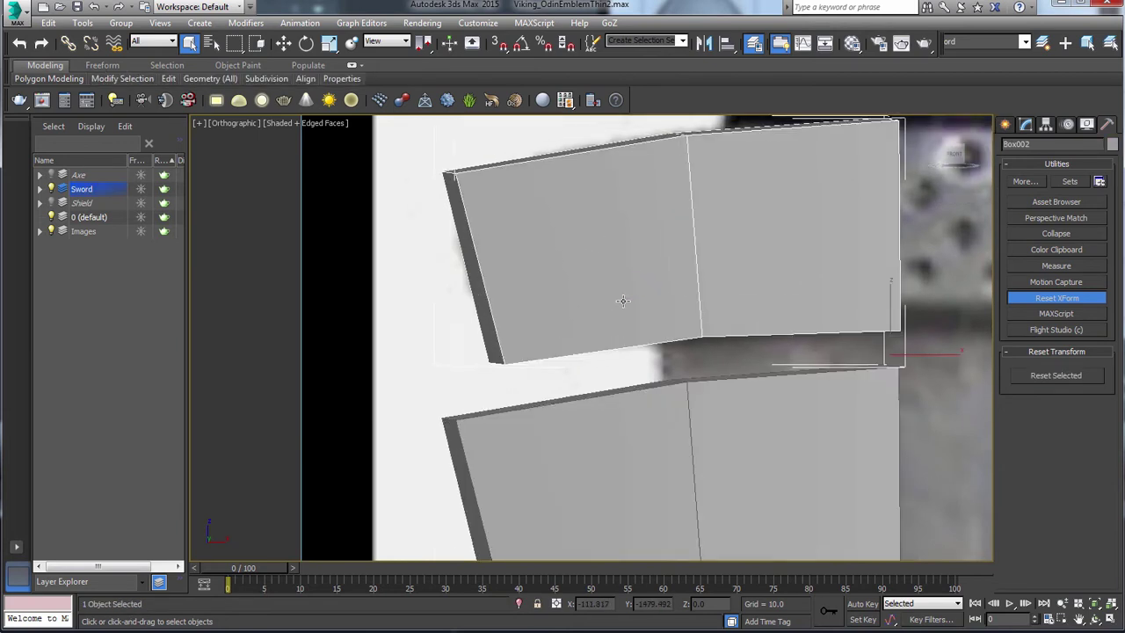
{"action": "left_click", "coordinate": [671, 432]}
{"action": "key", "text": "Delete"}
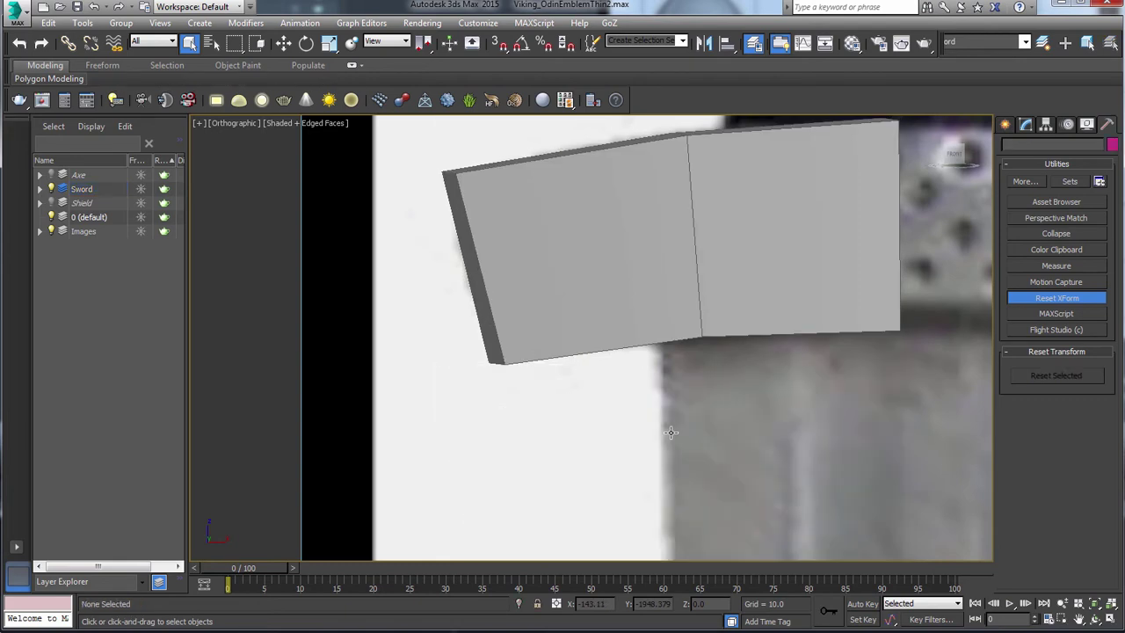
In the front view, mirror the remaining guard half with a Symmetry modifier on the X axis with Flip enabled.
{"action": "left_click", "coordinate": [675, 267]}
{"action": "middle_click_drag", "start_coordinate": [748, 276], "coordinate": [717, 308]}
{"action": "key", "text": "v"}
{"action": "left_click", "coordinate": [743, 326]}
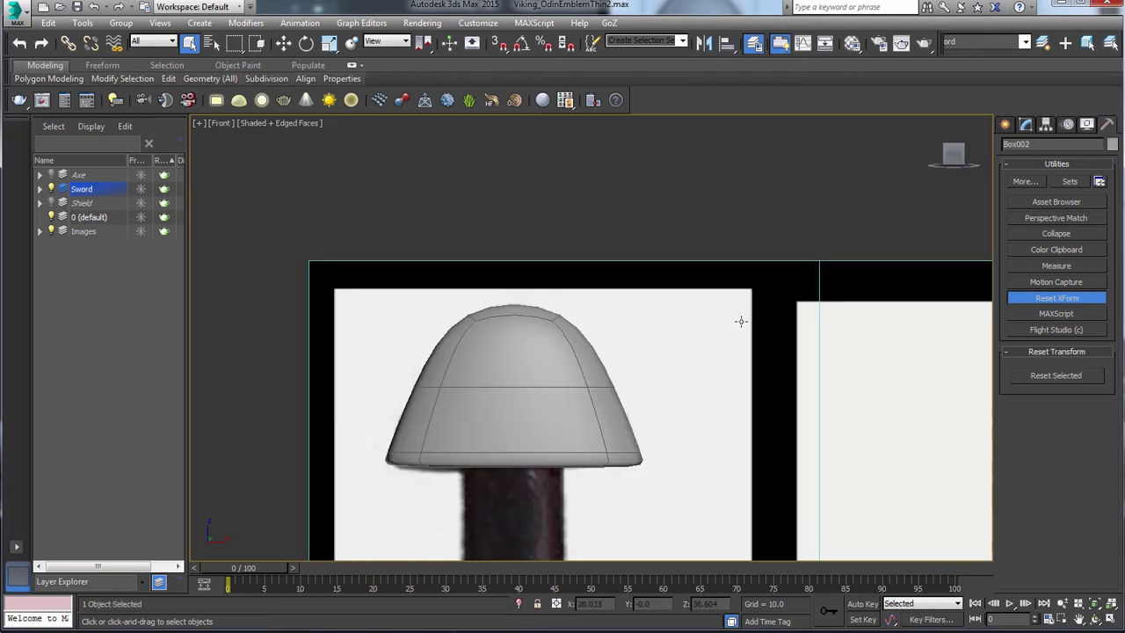
{"action": "key", "text": "z"}
{"action": "middle_click_drag", "start_coordinate": [676, 369], "coordinate": [707, 396]}
{"action": "scroll", "coordinate": [768, 299], "scroll_direction": "down", "scroll_amount": 2}
{"action": "scroll", "coordinate": [707, 395], "scroll_direction": "down", "scroll_amount": 2}
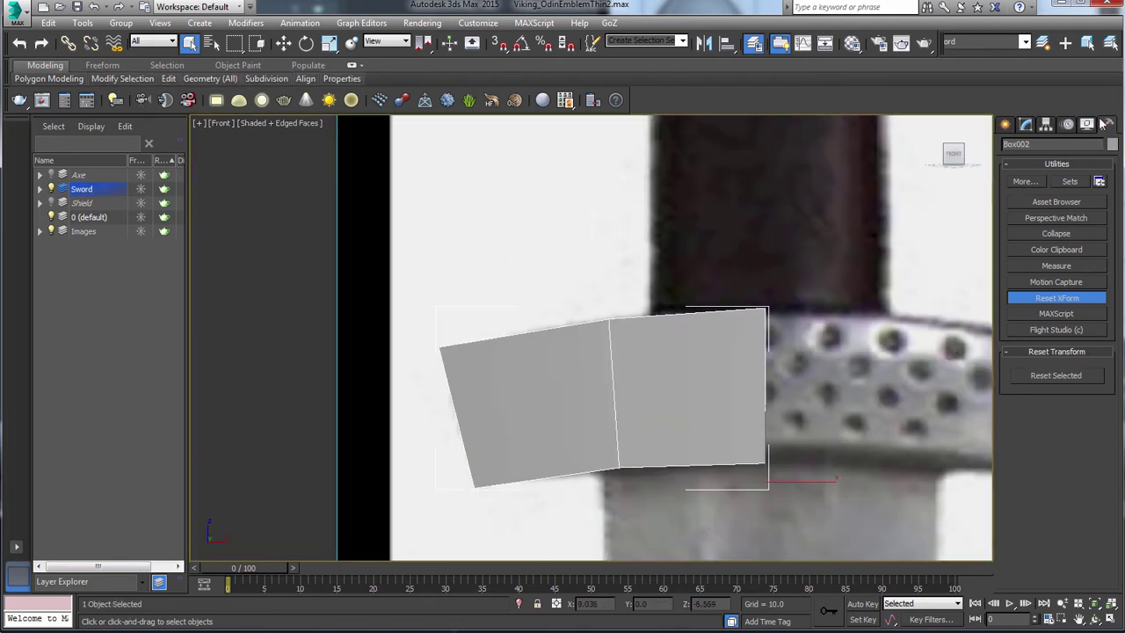
{"action": "left_click", "coordinate": [1022, 127]}
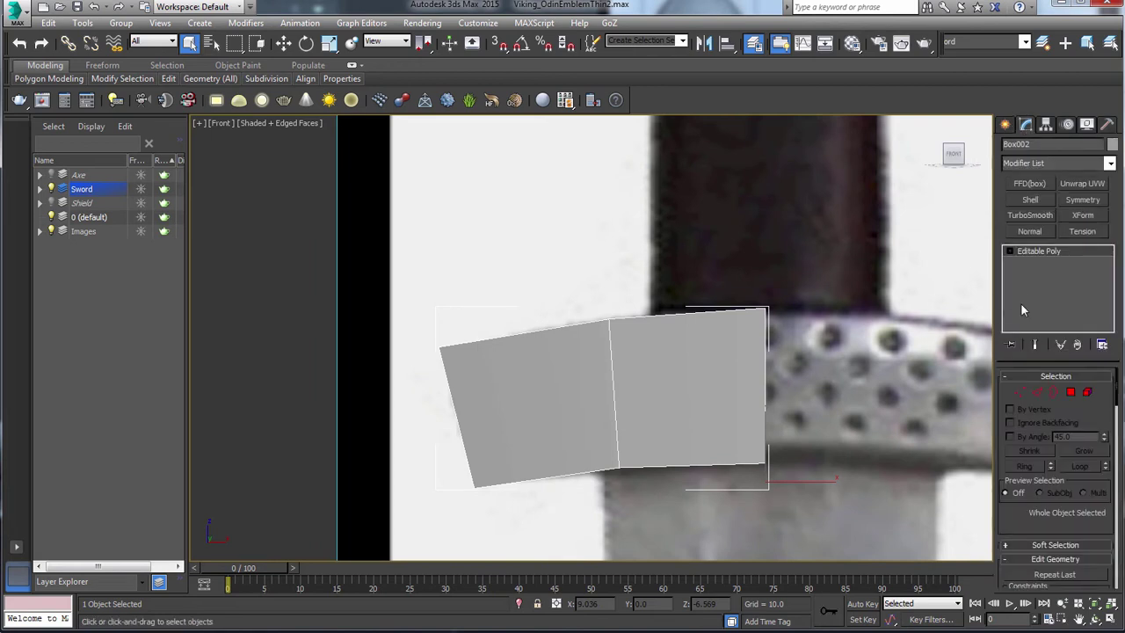
{"action": "left_click", "coordinate": [1084, 201]}
{"action": "left_click", "coordinate": [1029, 416]}
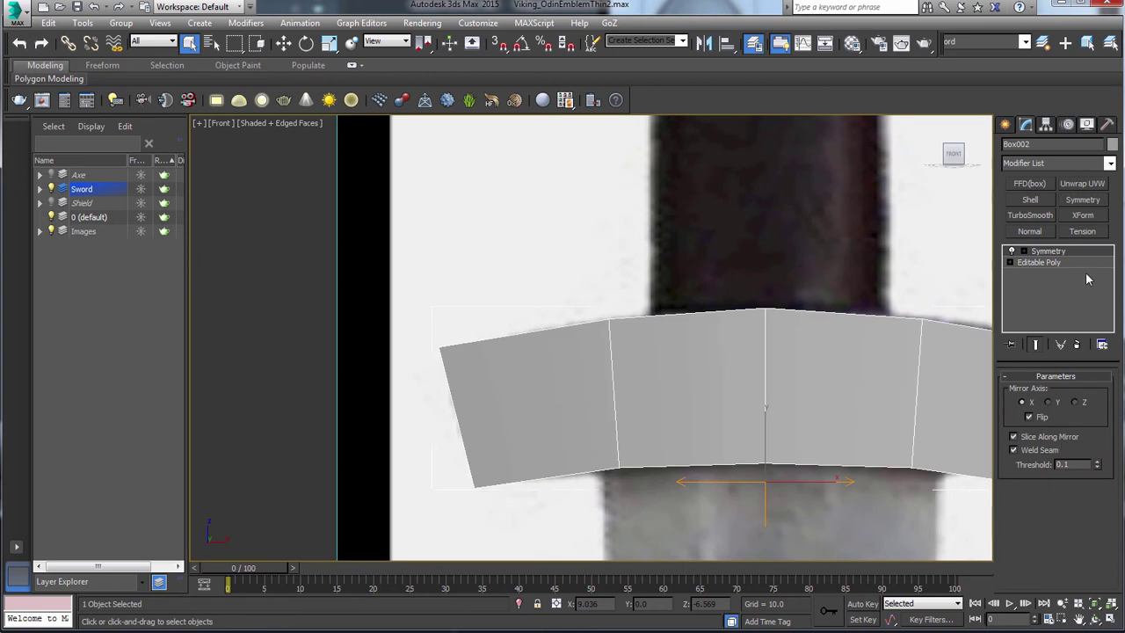
Smooth the full guard with a TurboSmooth modifier at 2 iterations and Isoline Display enabled.
{"action": "left_click", "coordinate": [1029, 216]}
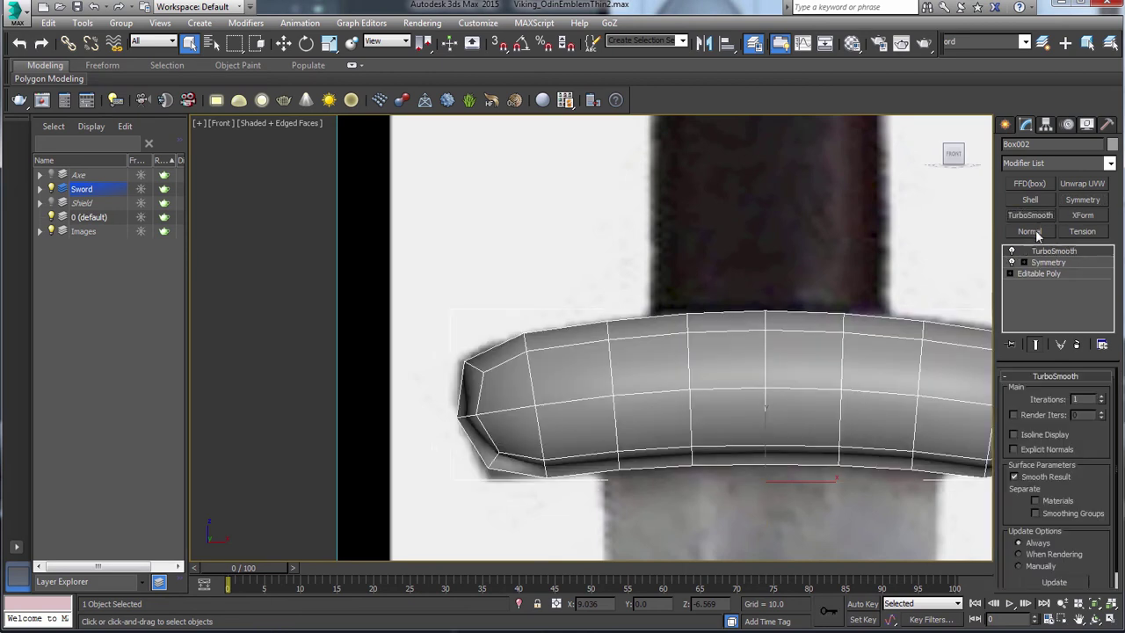
{"action": "left_click", "coordinate": [1101, 397]}
{"action": "left_click", "coordinate": [1014, 434]}
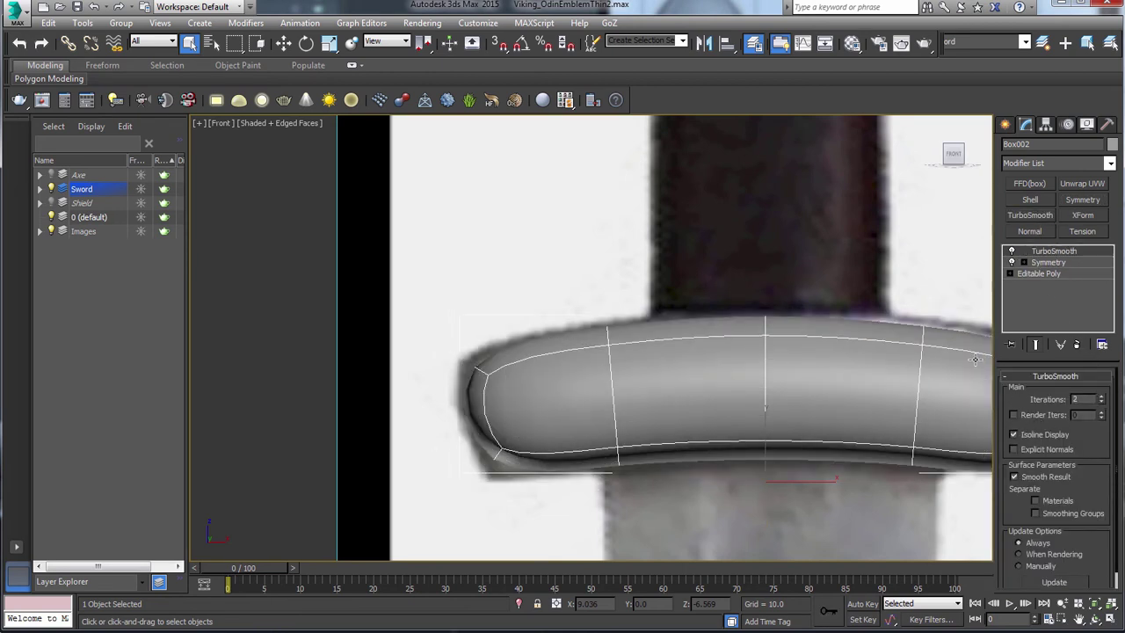
{"action": "middle_click_drag", "start_coordinate": [842, 359], "coordinate": [802, 336]}
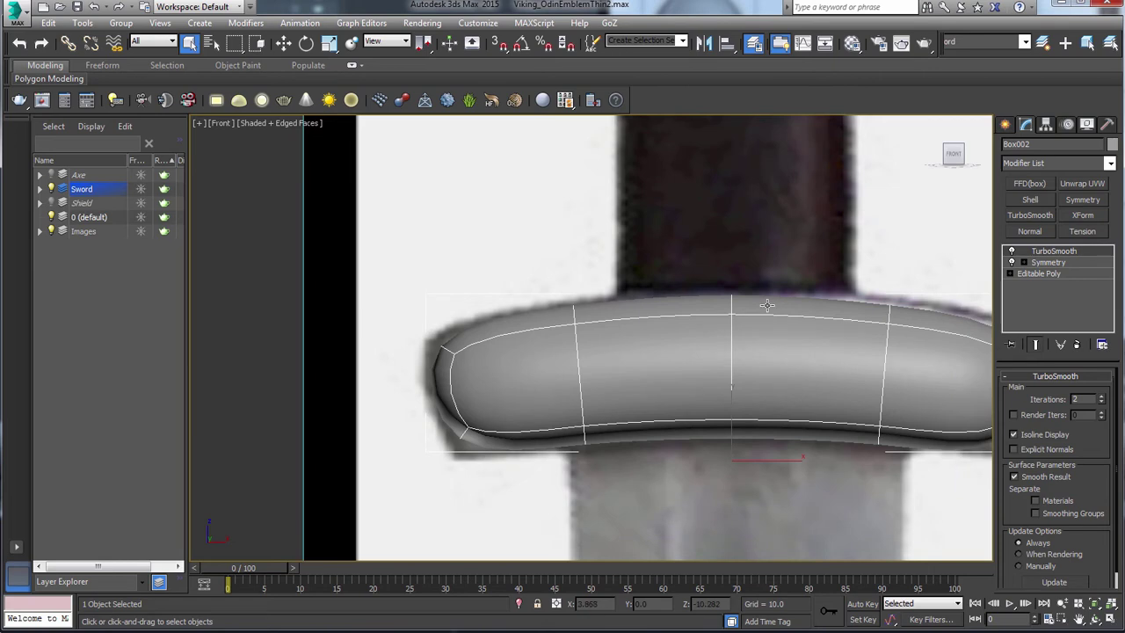
Open the guard's base mesh in edge mode with the end result shown and inspect the smoothed shape against its cage.
{"action": "left_click", "coordinate": [1062, 274]}
{"action": "left_click", "coordinate": [1035, 344]}
{"action": "mouse_move", "coordinate": [777, 353]}
{"action": "middle_mouse_down"}
{"action": "mouse_move", "coordinate": [750, 337]}
{"action": "mouse_move", "coordinate": [761, 349]}
{"action": "middle_mouse_up"}
{"action": "left_click", "coordinate": [1038, 393]}
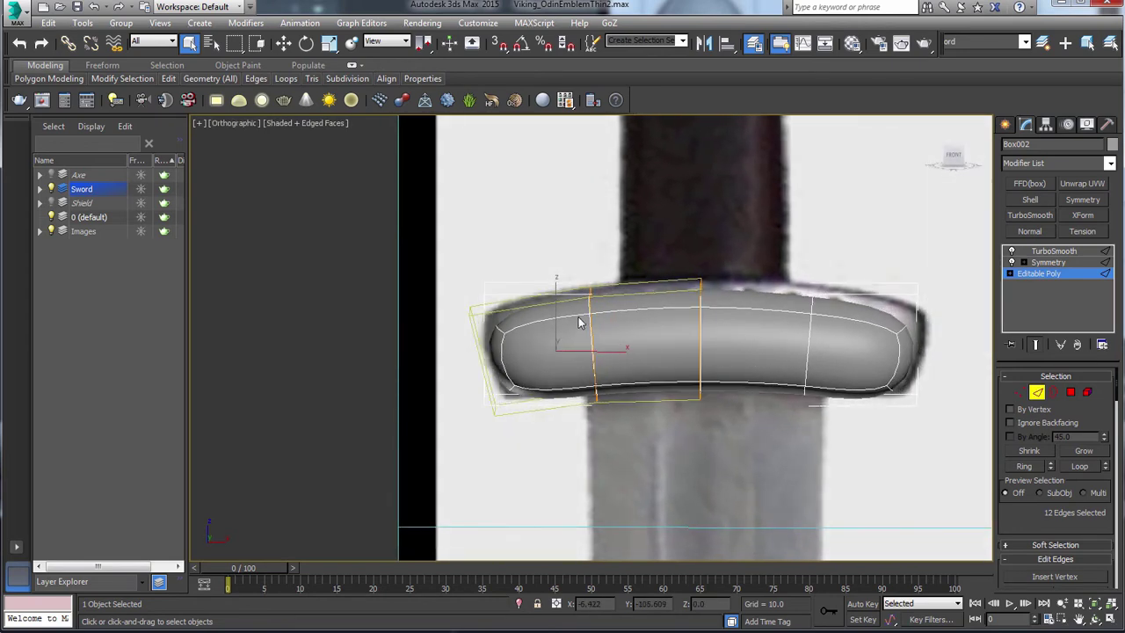
{"action": "middle_click_drag", "start_coordinate": [583, 325], "coordinate": [647, 310], "text": "alt"}
{"action": "scroll", "coordinate": [647, 309], "scroll_direction": "up", "scroll_amount": 2}
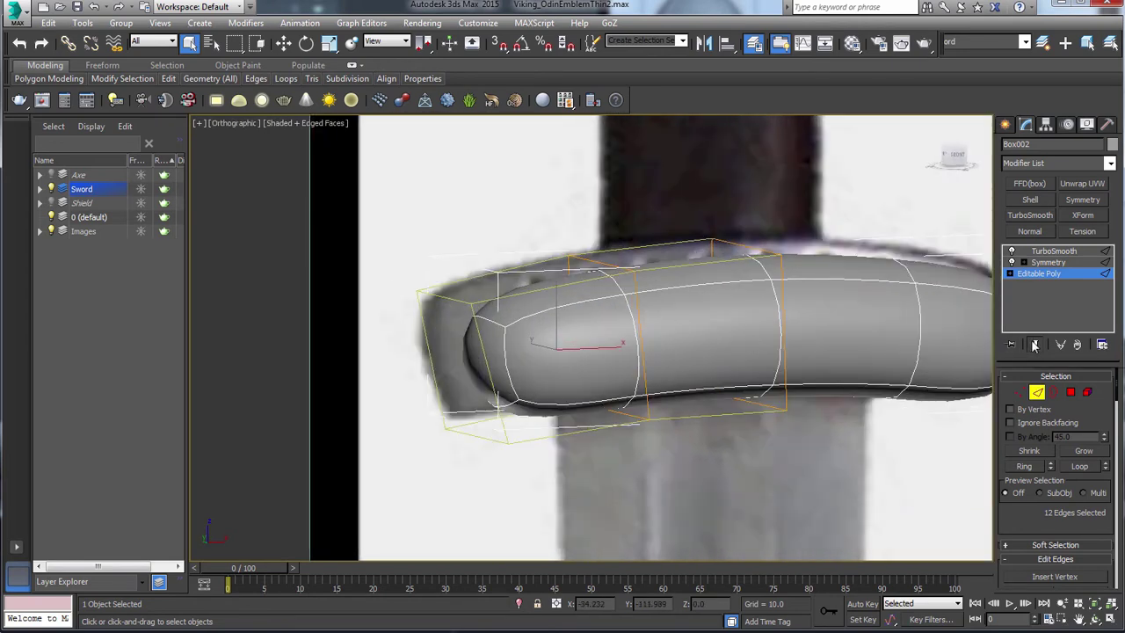
{"action": "left_click", "coordinate": [1040, 345]}
{"action": "left_click", "coordinate": [1040, 345]}
{"action": "scroll", "coordinate": [869, 333], "scroll_direction": "up", "scroll_amount": 2}
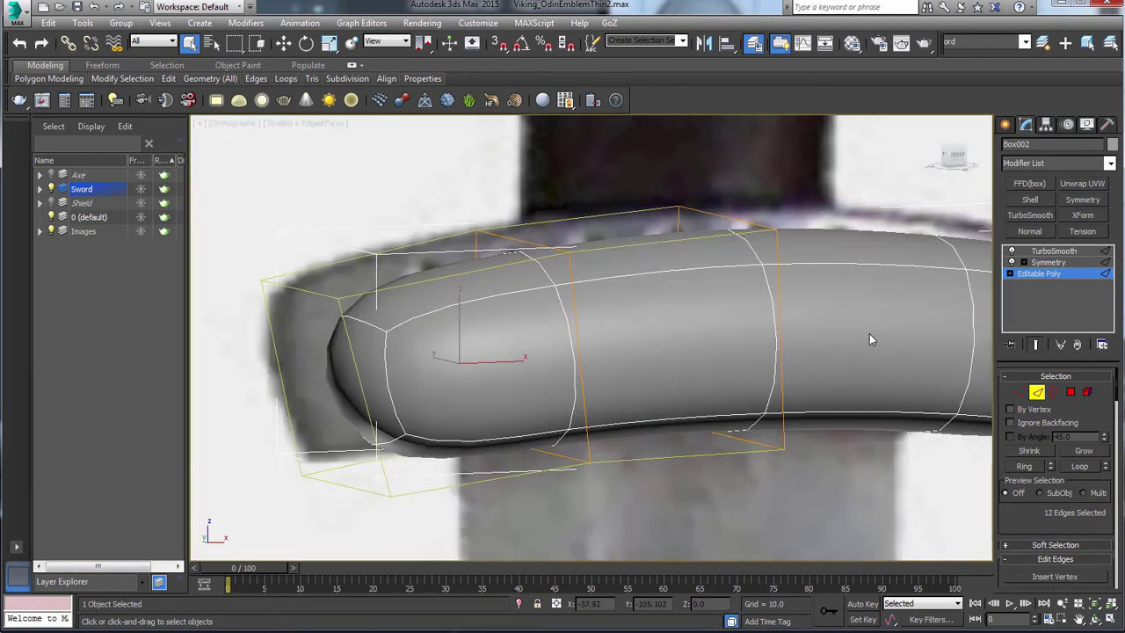
{"action": "scroll", "coordinate": [854, 332], "scroll_direction": "down", "scroll_amount": 4}
{"action": "middle_click_drag", "start_coordinate": [889, 300], "coordinate": [744, 323]}
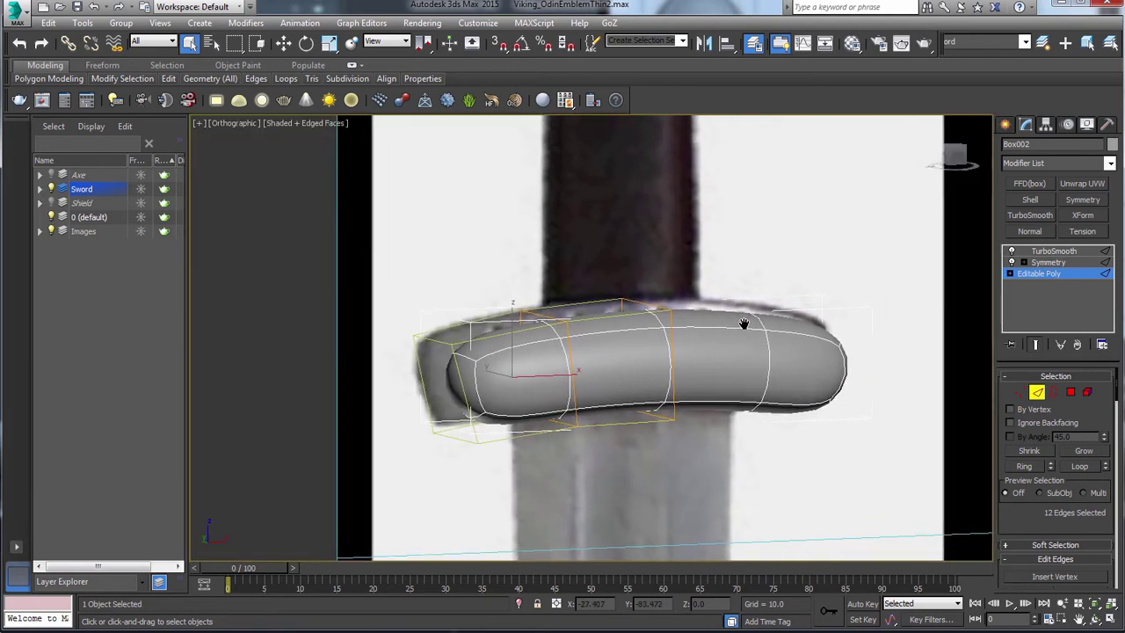
Leave edge editing, hide the guard to study the reference guard's shape, and bring the smoothed guard back.
{"action": "right_click", "coordinate": [756, 363]}
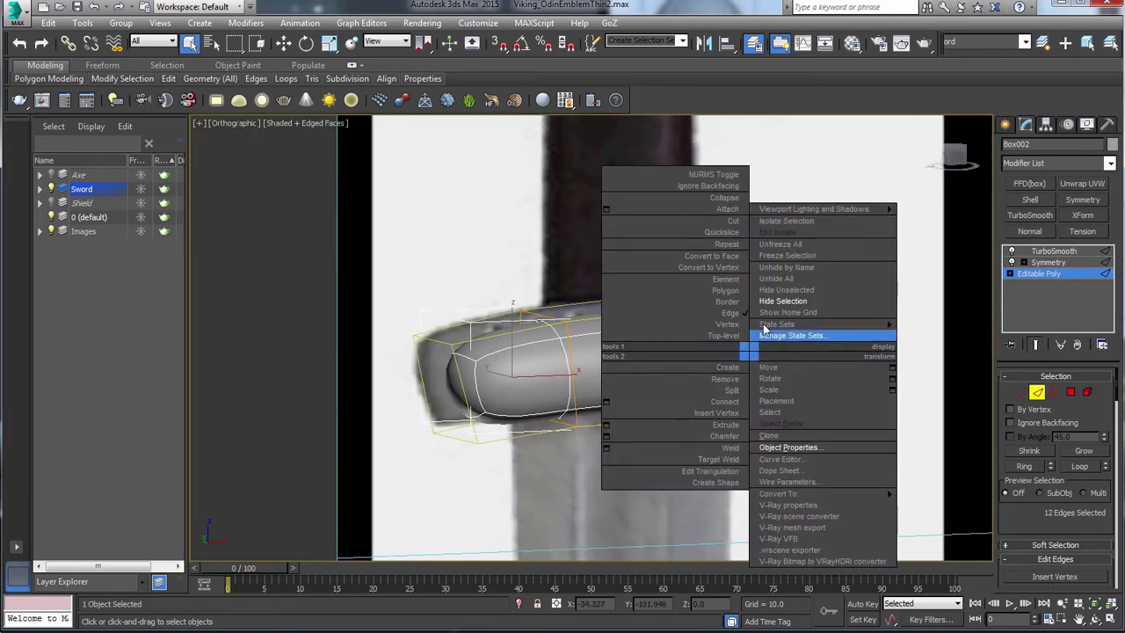
{"action": "left_click", "coordinate": [752, 325]}
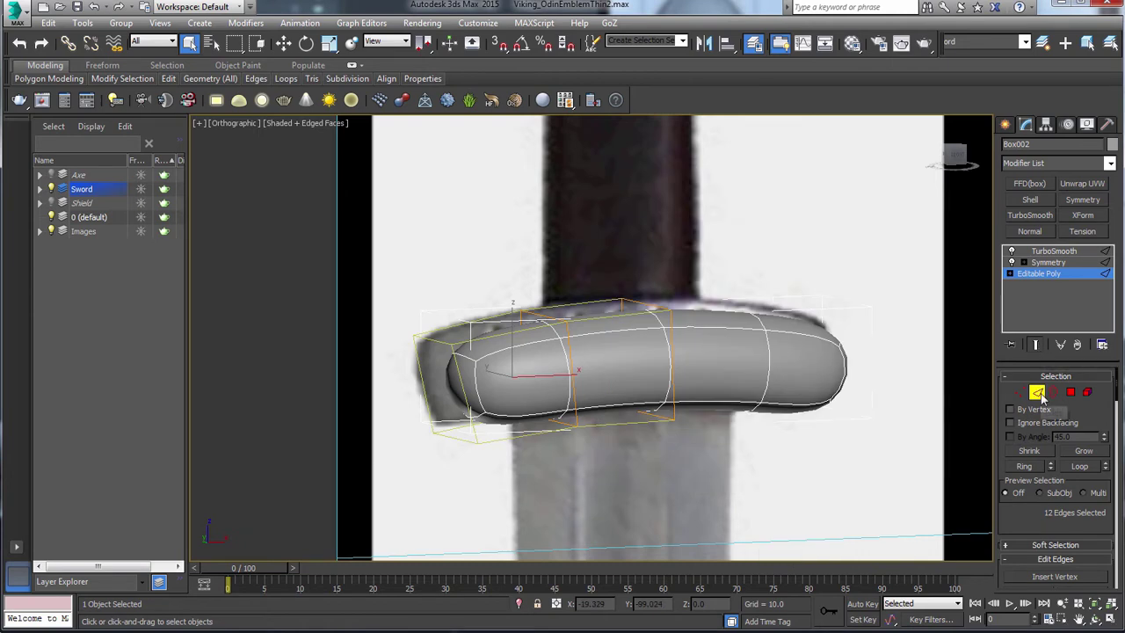
{"action": "key", "text": "2"}
{"action": "right_click", "coordinate": [754, 368]}
{"action": "left_click", "coordinate": [774, 321]}
{"action": "key", "text": "z"}
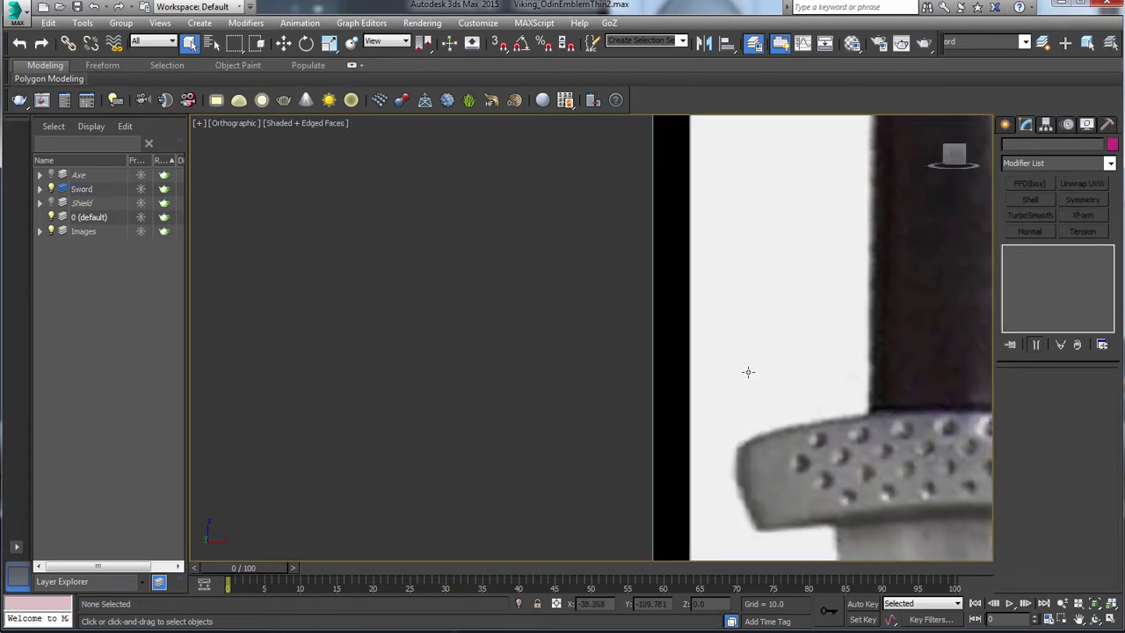
{"action": "scroll", "coordinate": [513, 284], "scroll_direction": "up", "scroll_amount": 8}
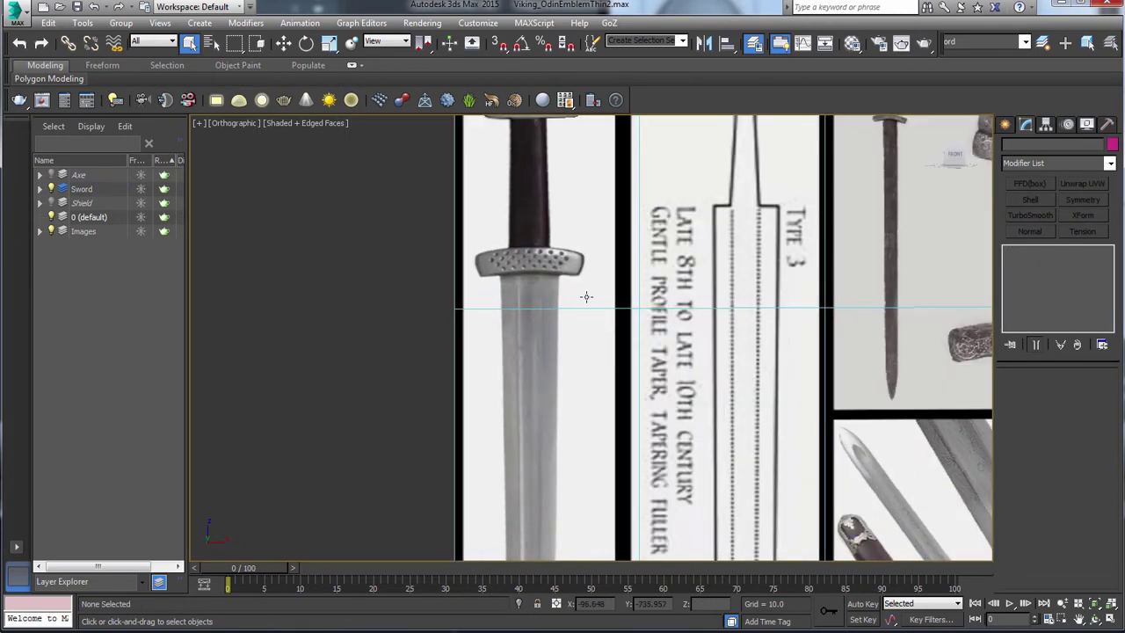
{"action": "scroll", "coordinate": [575, 304], "scroll_direction": "up", "scroll_amount": 2}
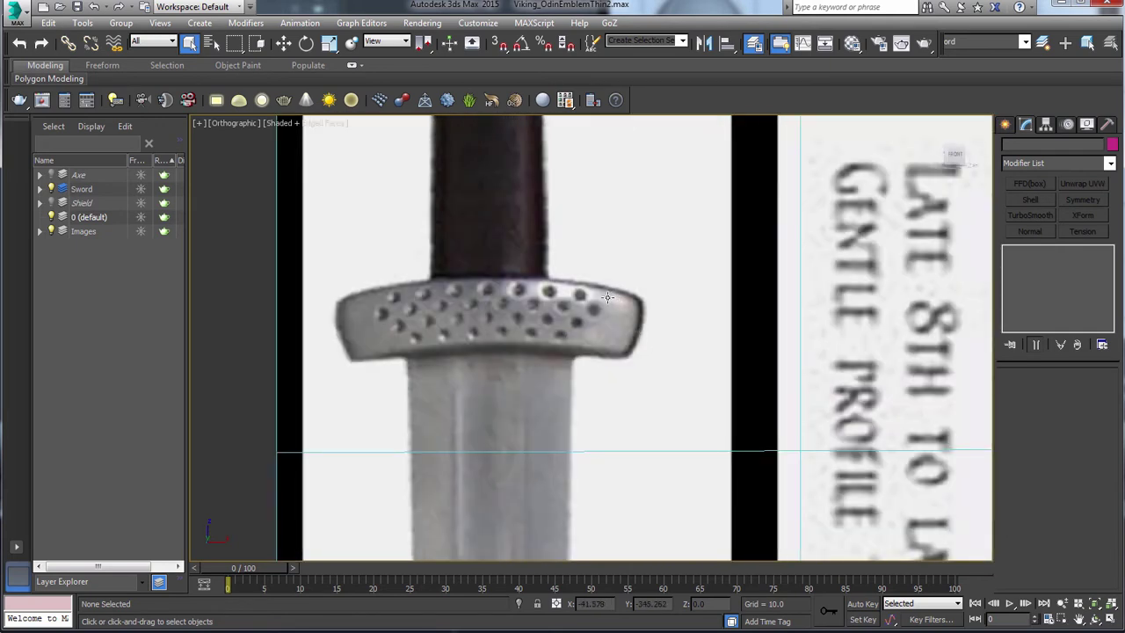
{"action": "middle_click_drag", "start_coordinate": [610, 280], "coordinate": [683, 328]}
{"action": "left_click", "coordinate": [670, 322]}
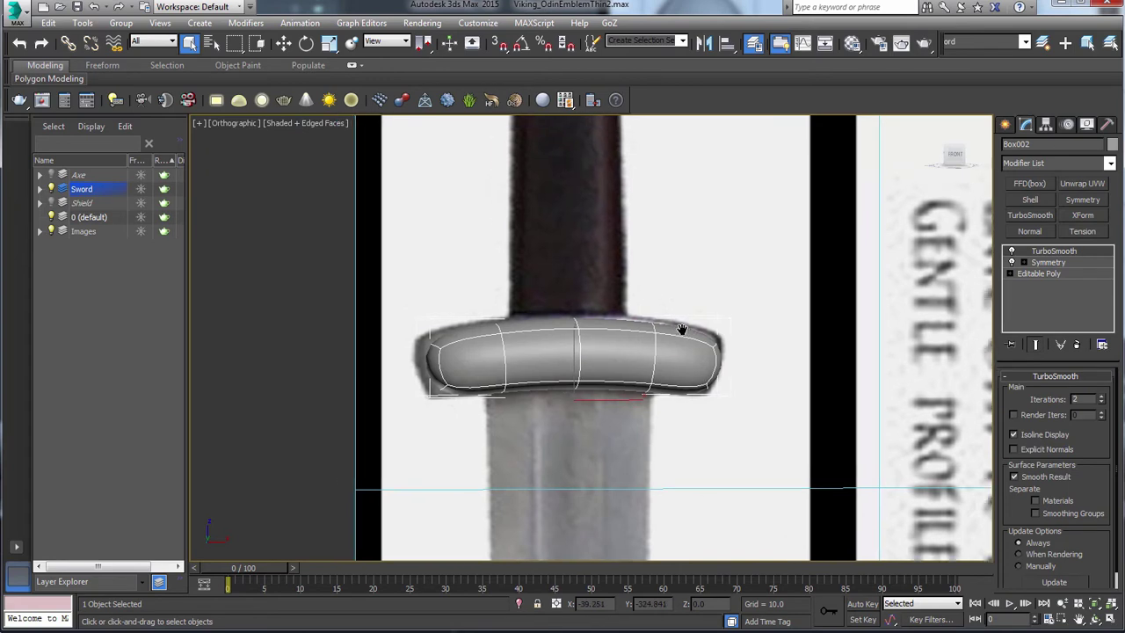
Turn on See-Through in the guard's object properties and frame it over the reference in the front view.
{"action": "scroll", "coordinate": [682, 328], "scroll_direction": "up", "scroll_amount": 2}
{"action": "right_click", "coordinate": [563, 335]}
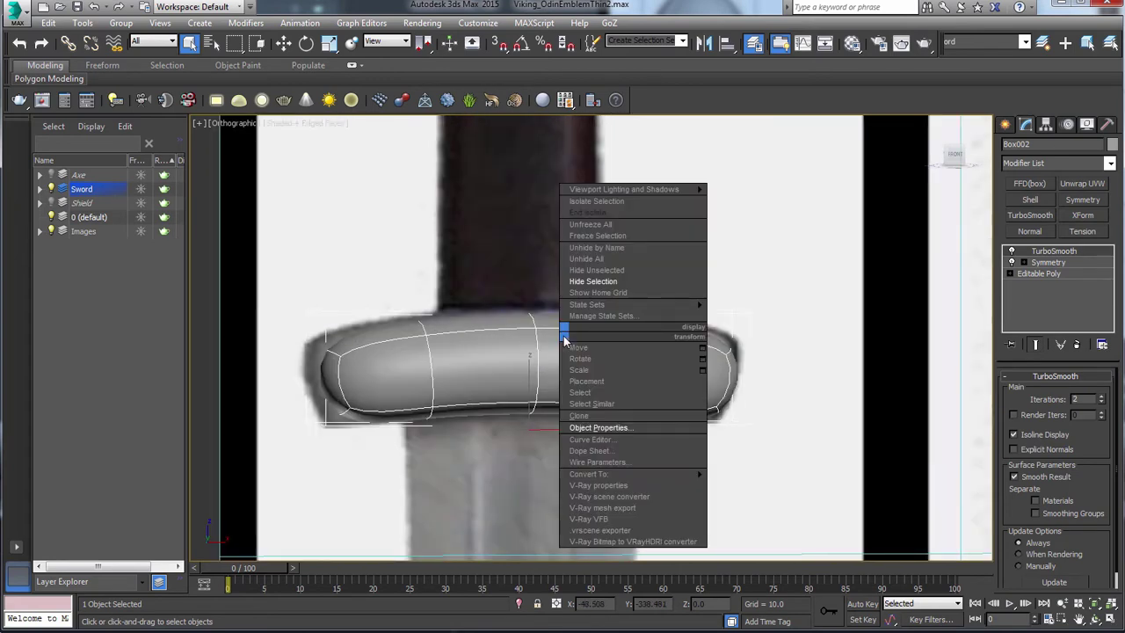
{"action": "left_click", "coordinate": [598, 431]}
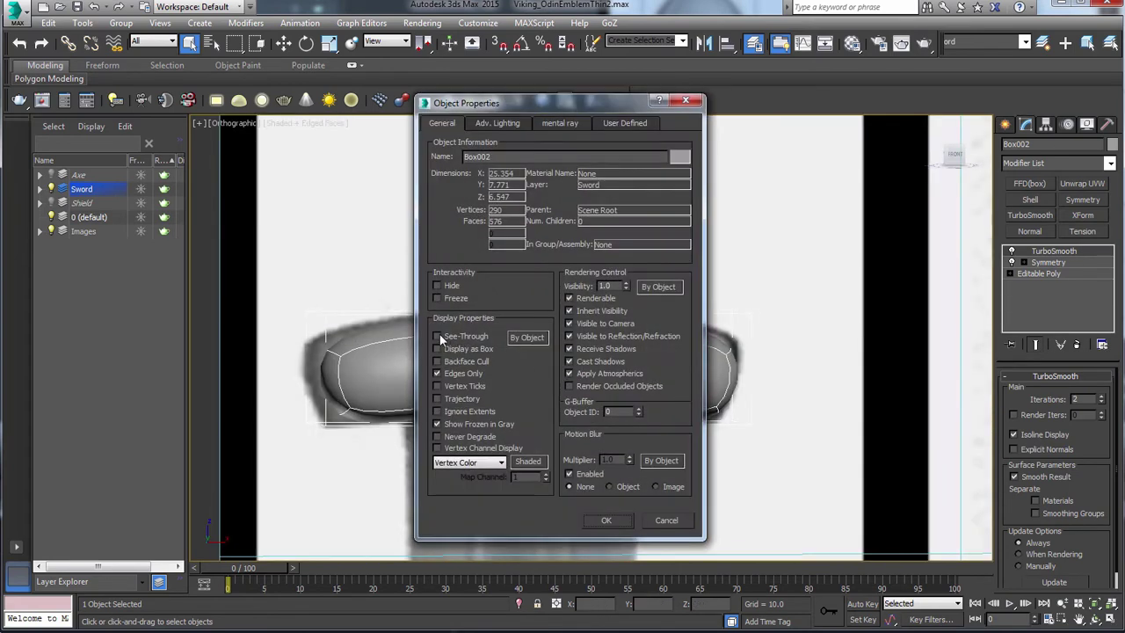
{"action": "left_click", "coordinate": [606, 520]}
{"action": "right_click", "coordinate": [710, 372]}
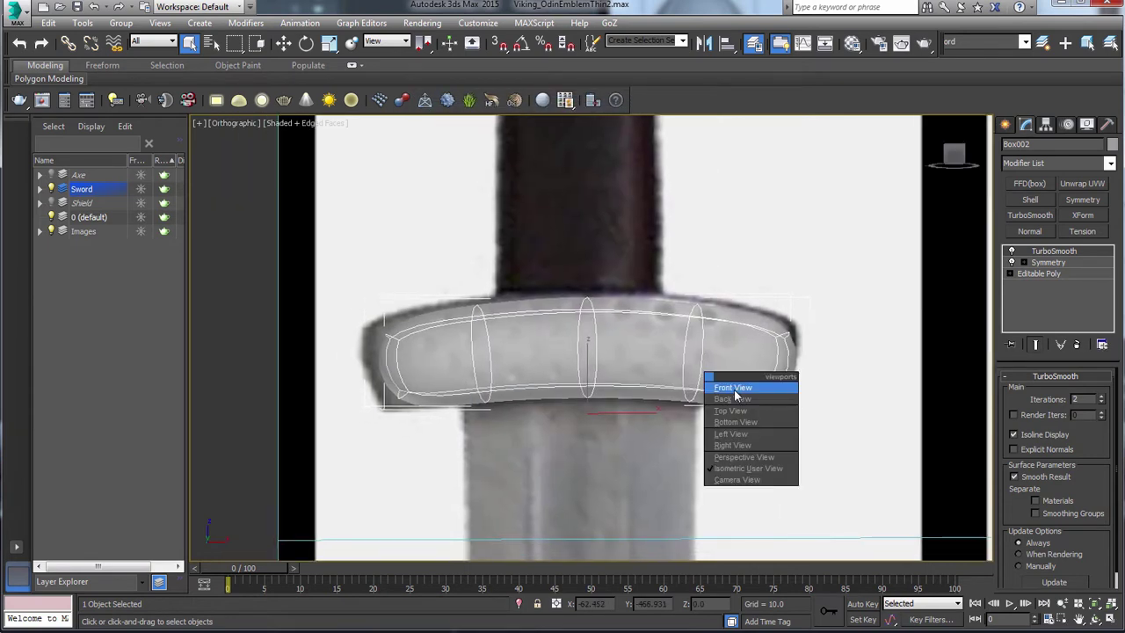
{"action": "key", "text": "f"}
{"action": "middle_click_drag", "start_coordinate": [545, 536], "coordinate": [726, 174]}
{"action": "middle_click_drag", "start_coordinate": [751, 354], "coordinate": [742, 216]}
{"action": "scroll", "coordinate": [736, 288], "scroll_direction": "up", "scroll_amount": 3}
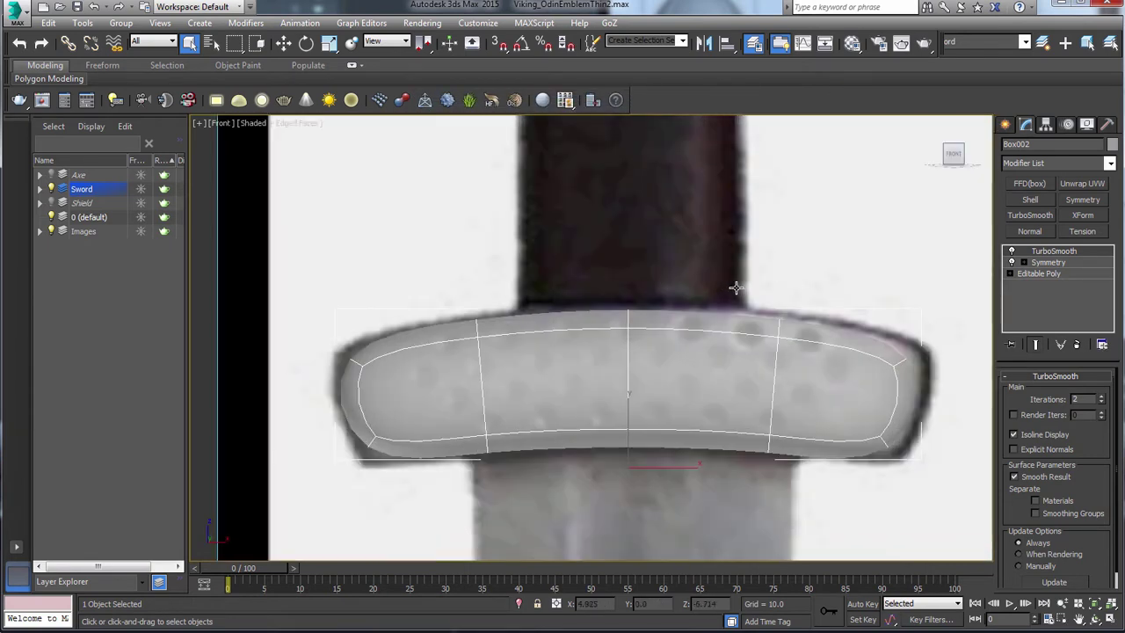
{"action": "middle_click_drag", "start_coordinate": [737, 289], "coordinate": [728, 206]}
Return to the base mesh's twelve selected edges in edge mode and compare the smoothed outline with the reference guard.
{"action": "left_click", "coordinate": [1033, 274]}
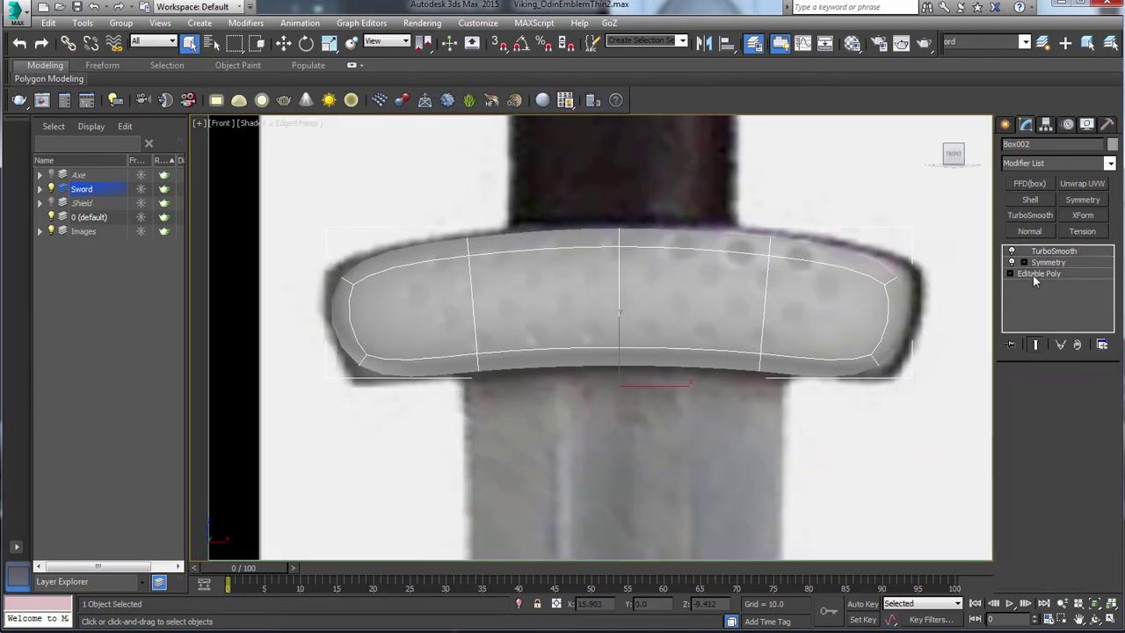
{"action": "left_click", "coordinate": [1037, 392]}
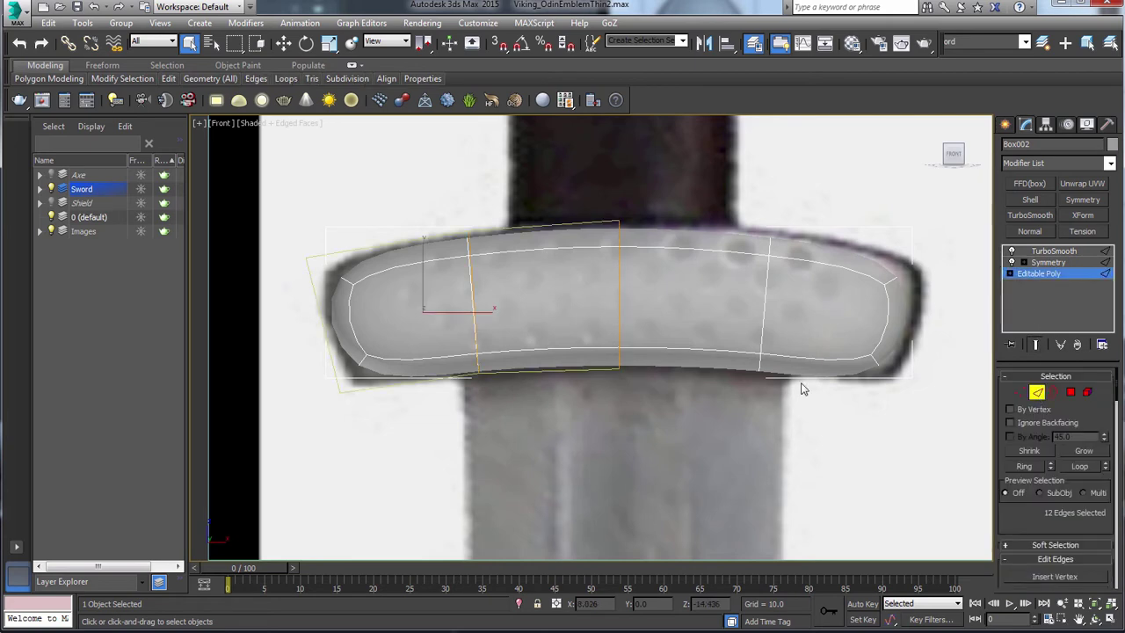
{"action": "middle_click_drag", "start_coordinate": [687, 312], "coordinate": [717, 347]}
{"action": "scroll", "coordinate": [714, 347], "scroll_direction": "up", "scroll_amount": 1}
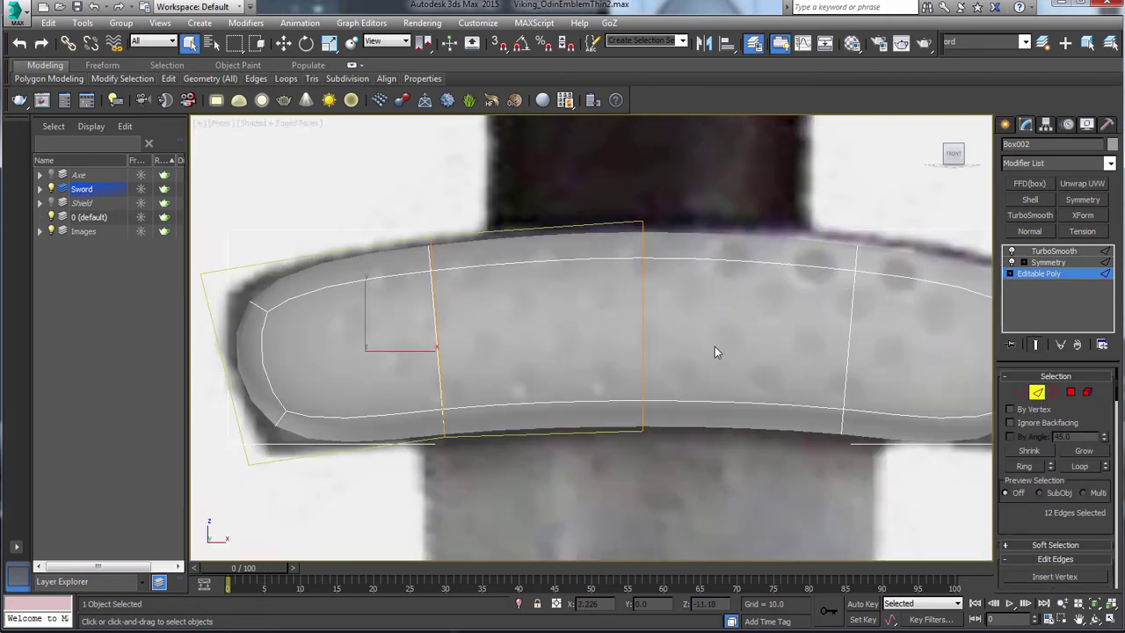
{"action": "scroll", "coordinate": [715, 346], "scroll_direction": "down", "scroll_amount": 1}
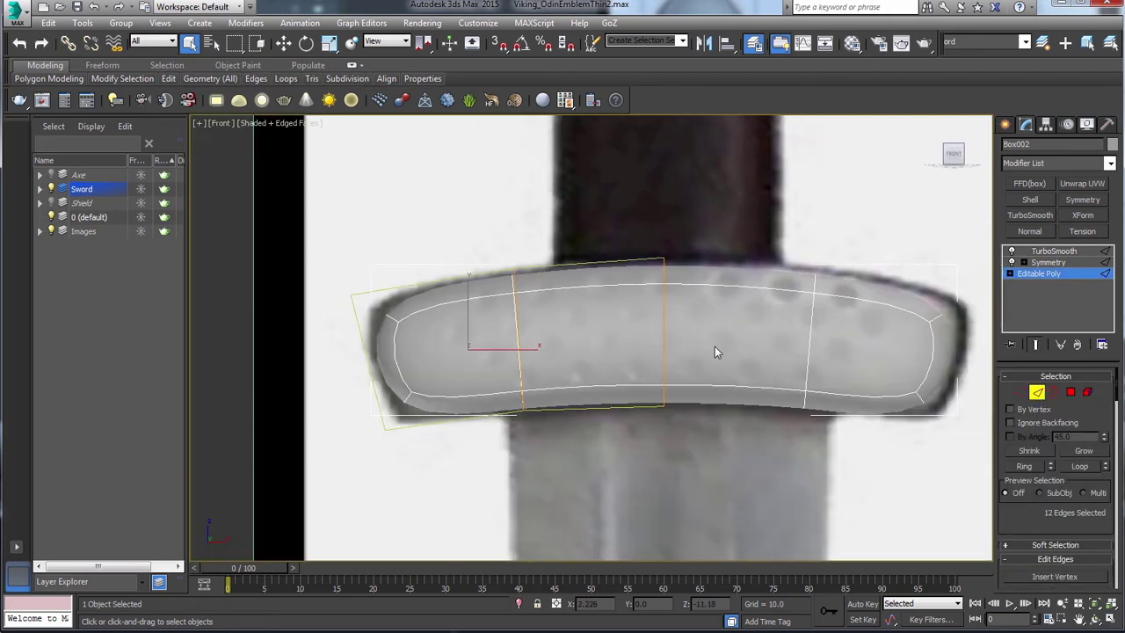
{"action": "scroll", "coordinate": [1025, 541], "scroll_direction": "down", "scroll_amount": 3}
Try a slight chamfer on the guard's selected edges, check it from the outer end, and undo it.
{"action": "left_click", "coordinate": [1024, 520]}
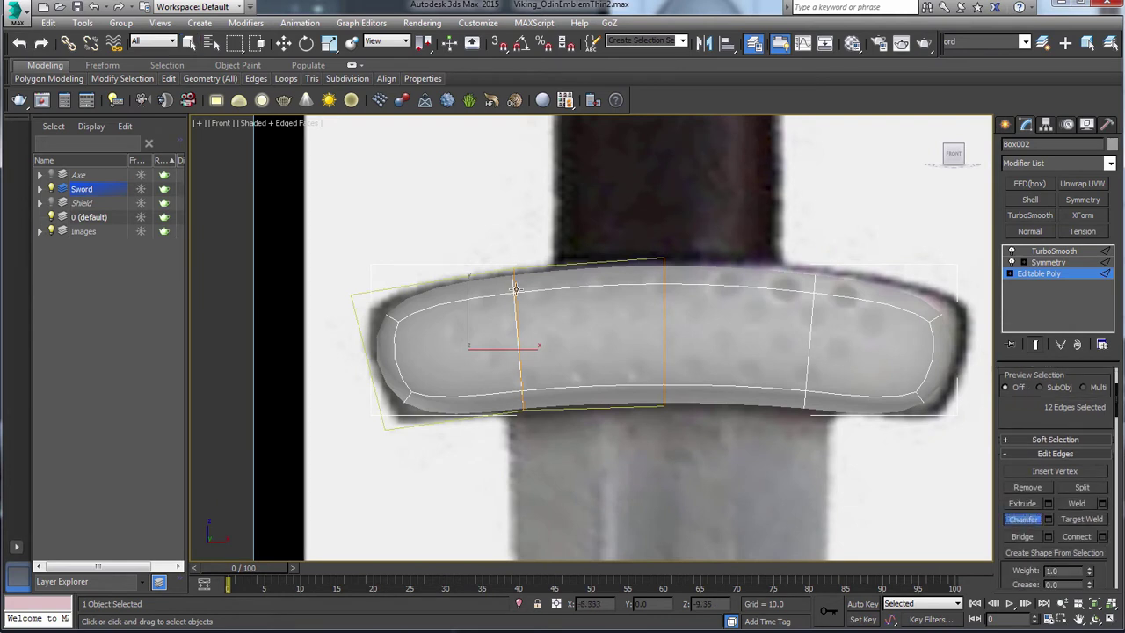
{"action": "left_click_drag", "start_coordinate": [503, 271], "coordinate": [497, 264]}
{"action": "middle_click_drag", "start_coordinate": [663, 286], "coordinate": [785, 291], "text": "alt"}
{"action": "key", "text": "ctrl+z"}
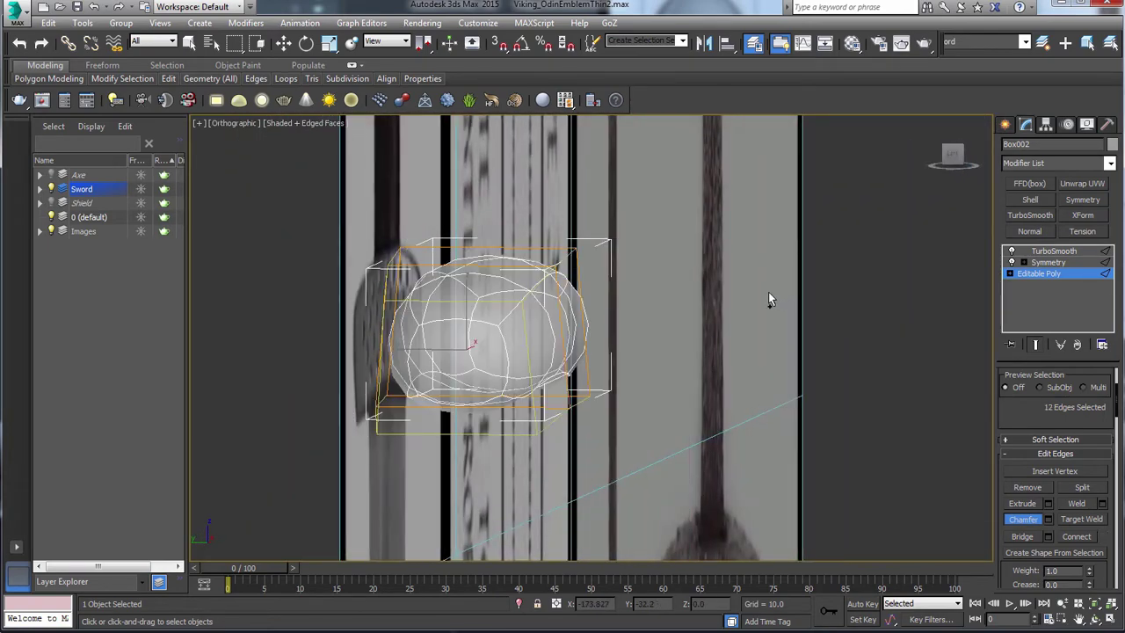
Chamfer the guard's twelve selected edges narrowly from an angled view, readjusting the bevel to tighten the smoothed corners.
{"action": "middle_click_drag", "start_coordinate": [705, 297], "coordinate": [653, 311], "text": "alt"}
{"action": "left_click_drag", "start_coordinate": [494, 314], "coordinate": [483, 303]}
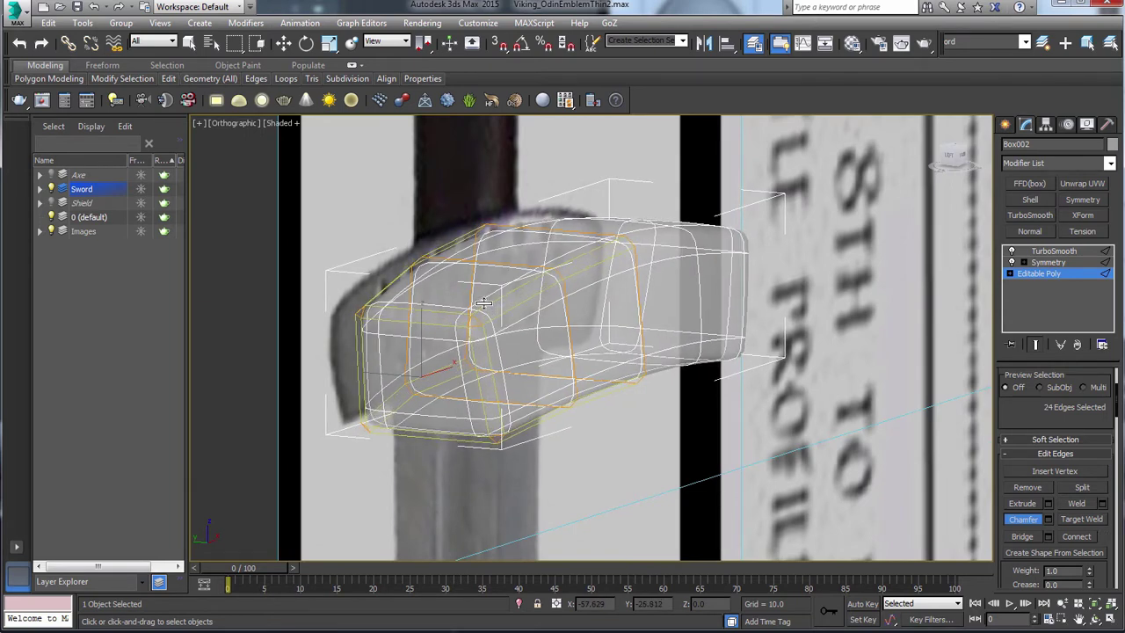
{"action": "key", "text": "ctrl+z"}
{"action": "key", "text": "ctrl+y"}
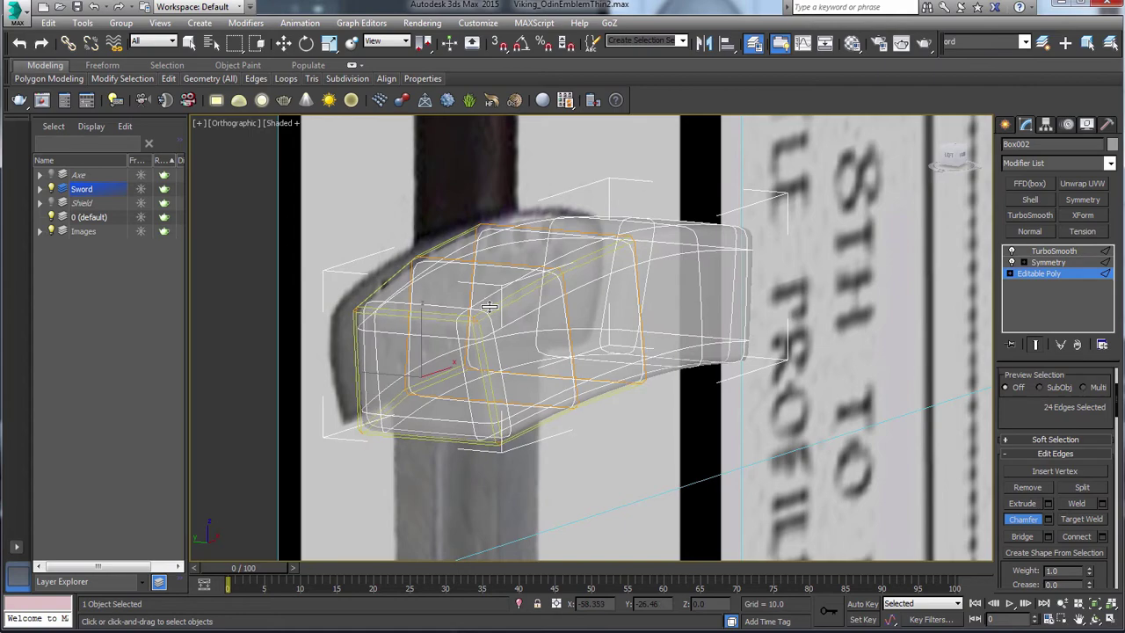
Compare the chamfered guard's smoothed outline with the reference from the front, checking both outer ends.
{"action": "middle_click_drag", "start_coordinate": [488, 306], "coordinate": [428, 301], "text": "alt"}
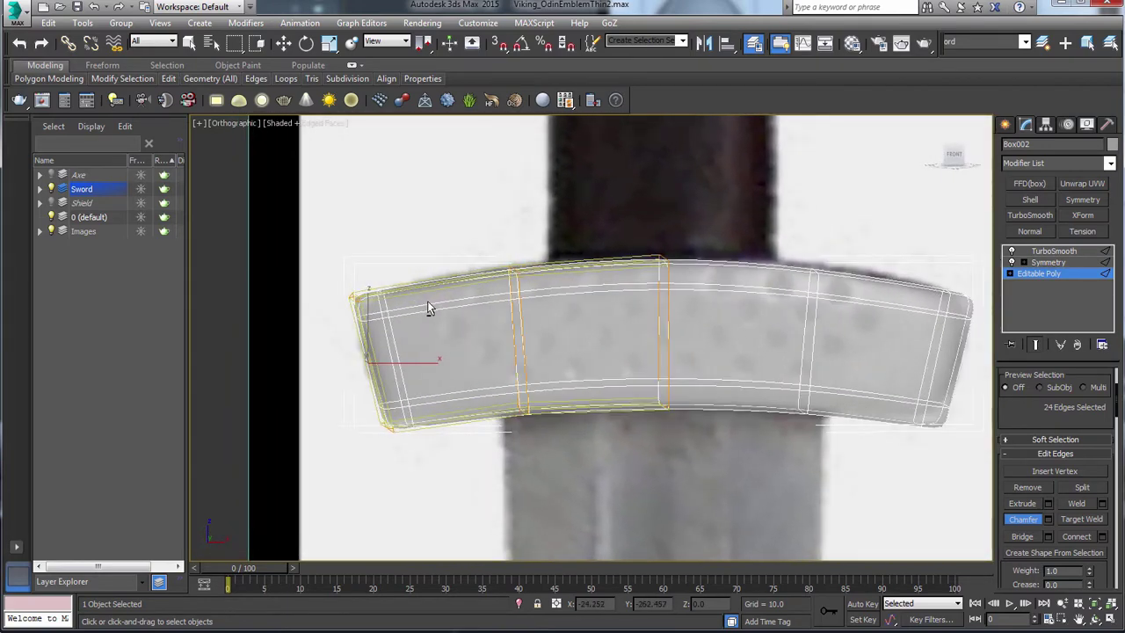
{"action": "key", "text": "v"}
{"action": "left_click", "coordinate": [459, 314]}
{"action": "key", "text": "z"}
{"action": "middle_click_drag", "start_coordinate": [532, 400], "coordinate": [566, 353]}
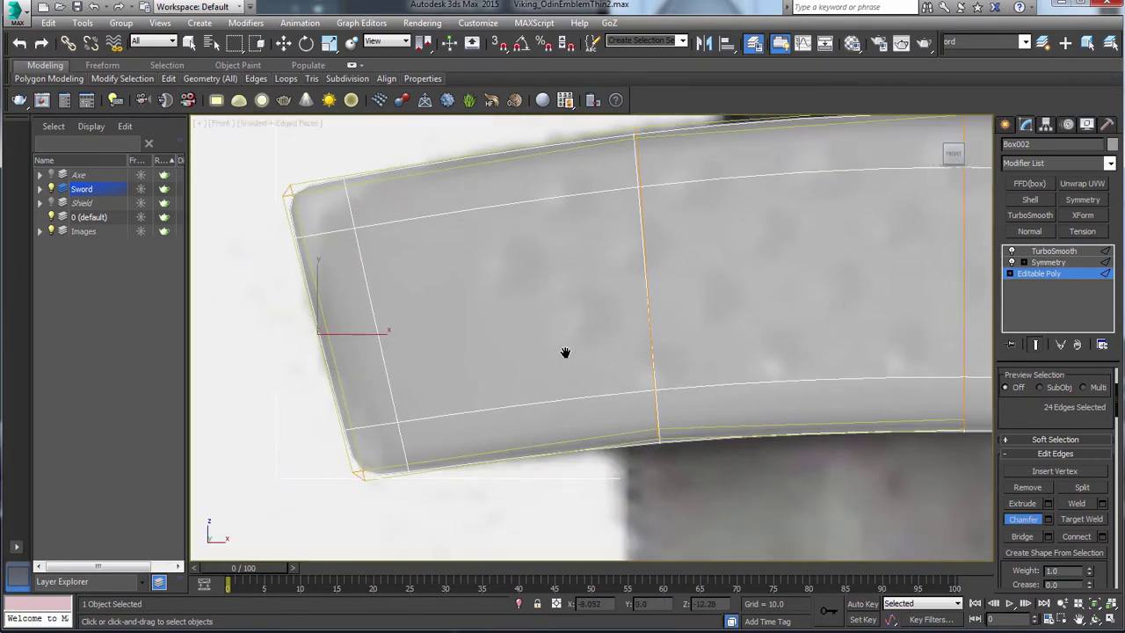
{"action": "scroll", "coordinate": [550, 292], "scroll_direction": "down", "scroll_amount": 2}
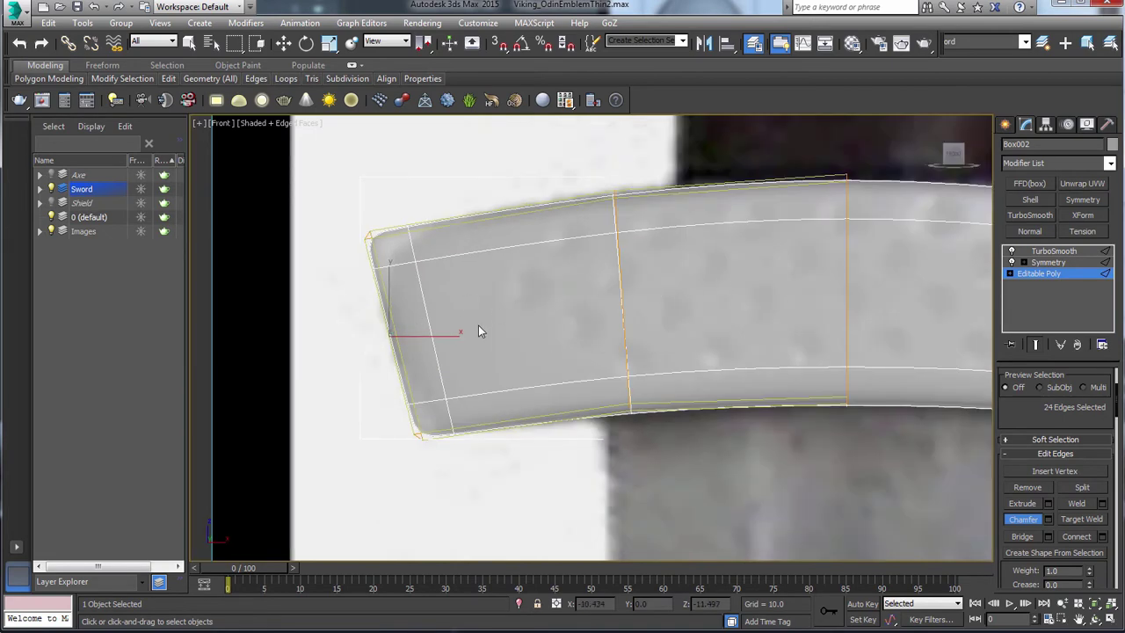
{"action": "middle_click_drag", "start_coordinate": [938, 286], "coordinate": [828, 279]}
{"action": "middle_click_drag", "start_coordinate": [761, 317], "coordinate": [513, 308]}
{"action": "scroll", "coordinate": [514, 308], "scroll_direction": "down", "scroll_amount": 2}
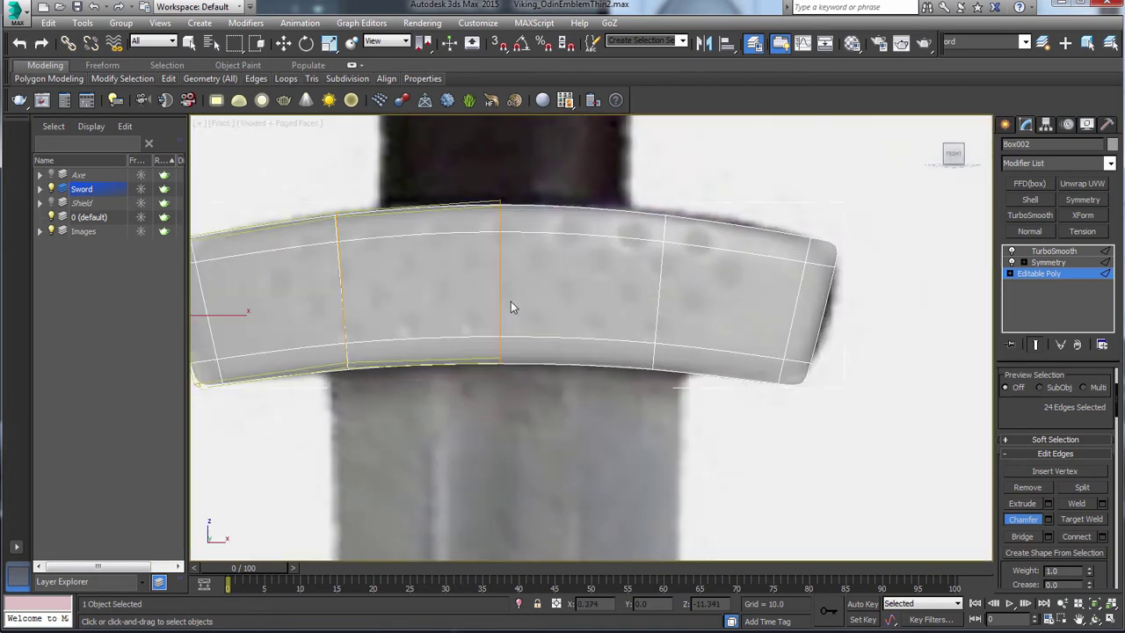
{"action": "middle_click_drag", "start_coordinate": [812, 273], "coordinate": [961, 276]}
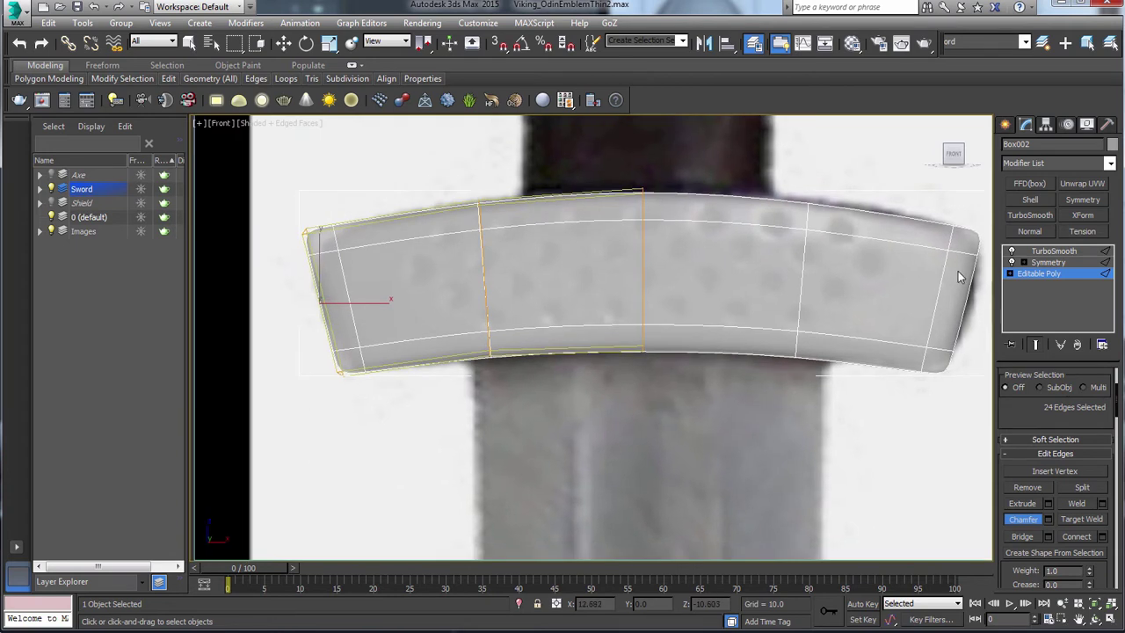
Finish chamfering and connect the guard's upright edges with one horizontal edge loop running along its middle.
{"action": "left_click", "coordinate": [1012, 274]}
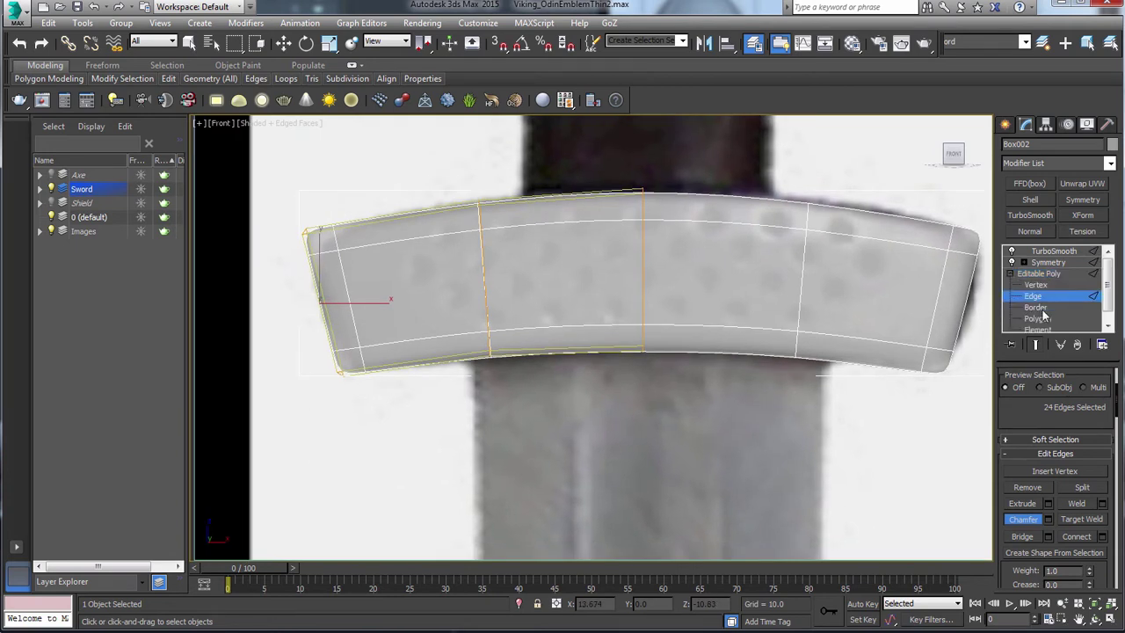
{"action": "scroll", "coordinate": [648, 351], "scroll_direction": "down", "scroll_amount": 2}
{"action": "right_click", "coordinate": [676, 301]}
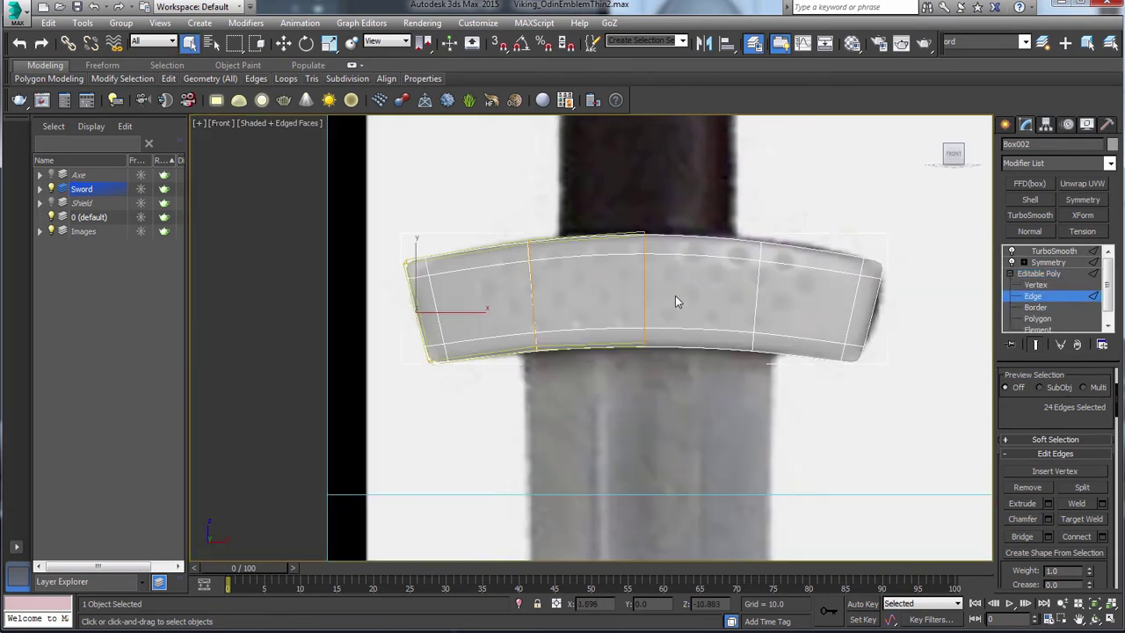
{"action": "left_click_drag", "start_coordinate": [390, 312], "coordinate": [388, 311]}
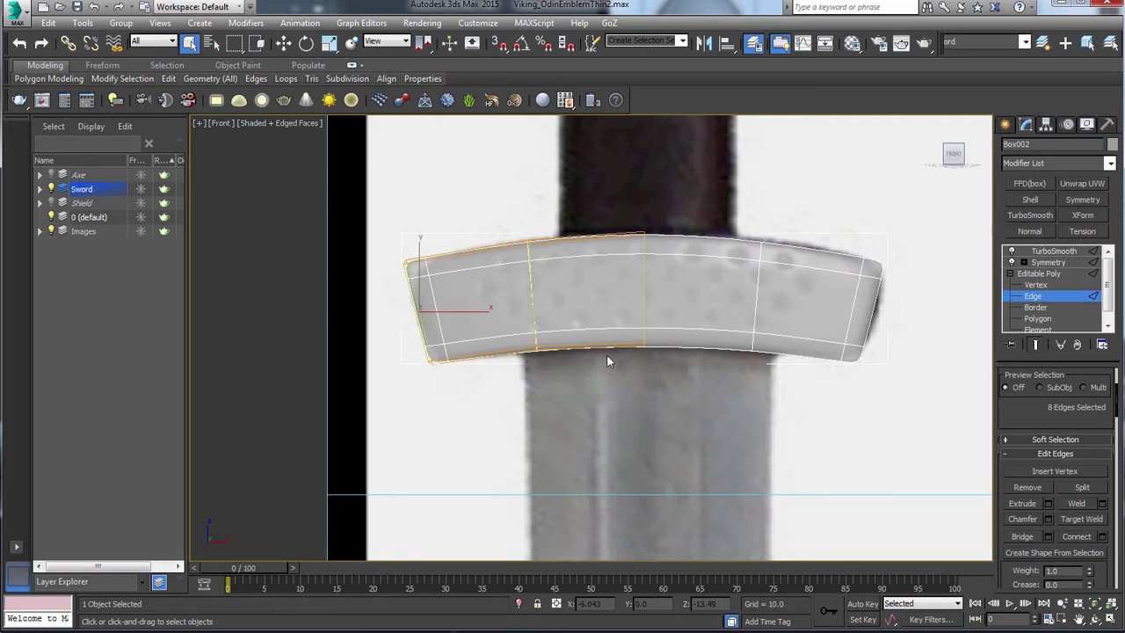
{"action": "left_click", "coordinate": [1078, 538]}
{"action": "scroll", "coordinate": [730, 317], "scroll_direction": "up", "scroll_amount": 2}
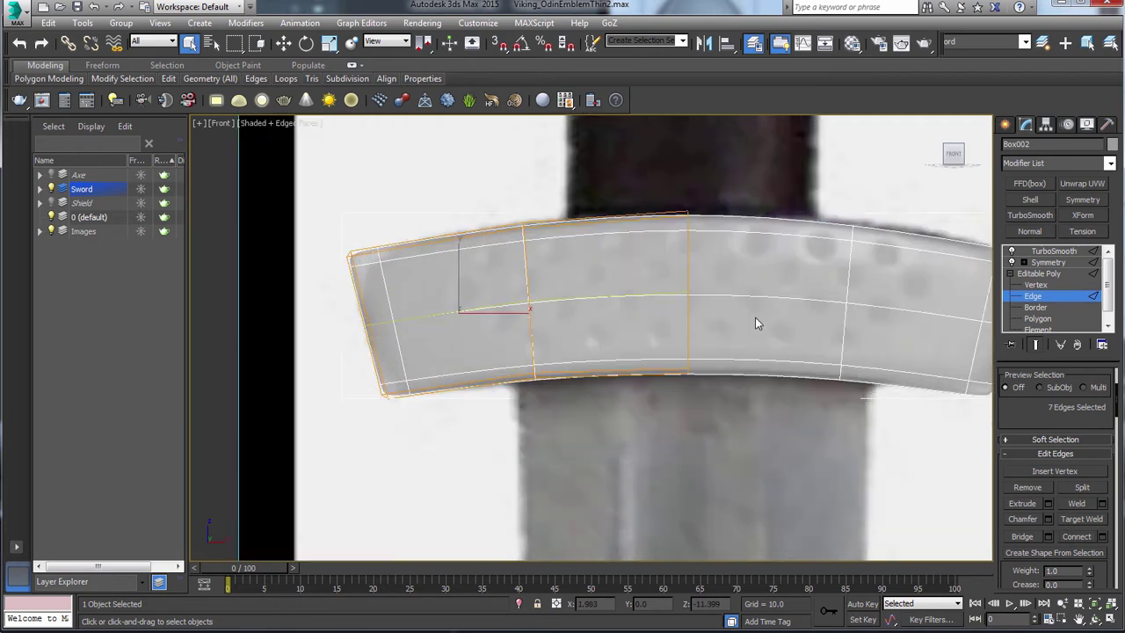
Move the upper and lower outer corner vertices inward so the guard's end curves like the reference.
{"action": "left_click", "coordinate": [1036, 284]}
{"action": "left_click_drag", "start_coordinate": [342, 231], "coordinate": [396, 295]}
{"action": "key", "text": "w"}
{"action": "left_click_drag", "start_coordinate": [378, 376], "coordinate": [422, 376]}
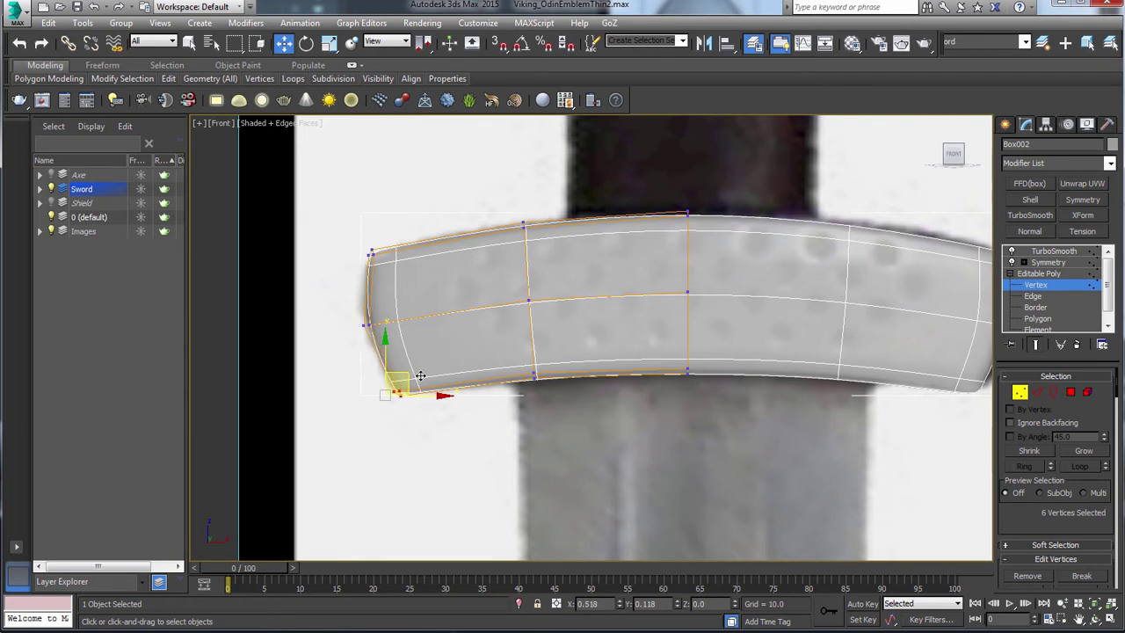
{"action": "middle_click_drag", "start_coordinate": [635, 340], "coordinate": [545, 332]}
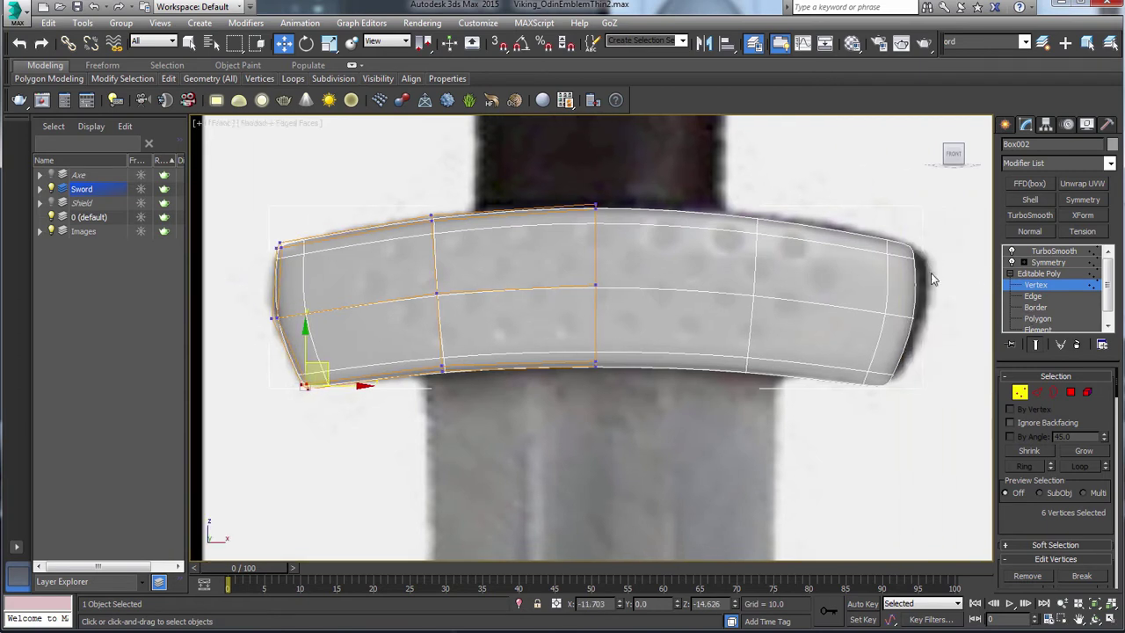
{"action": "middle_click_drag", "start_coordinate": [632, 310], "coordinate": [653, 299]}
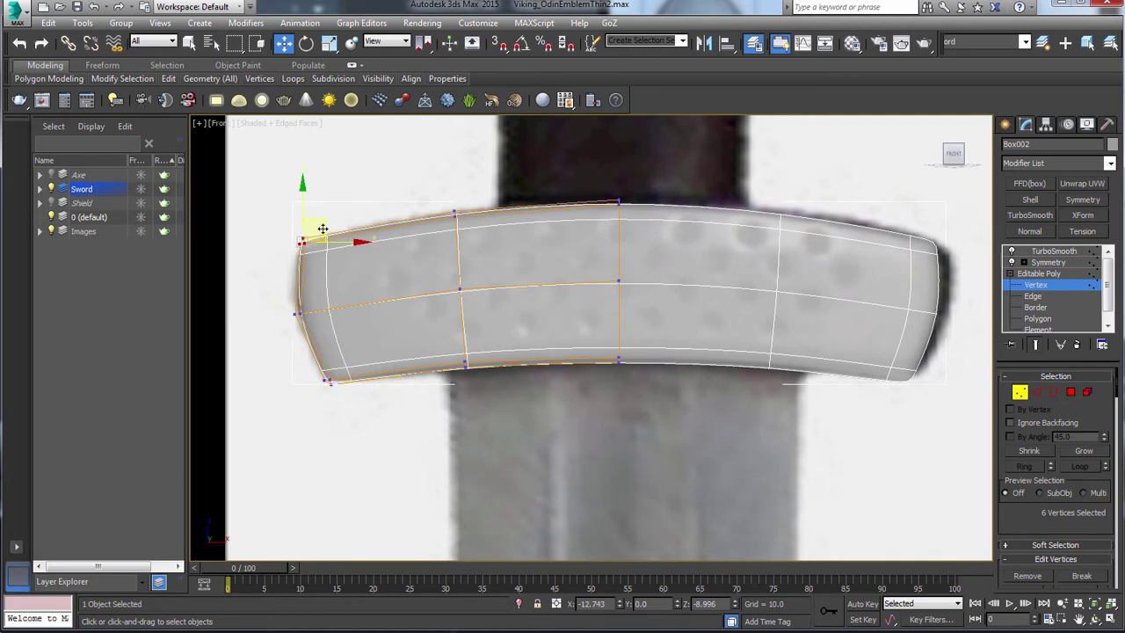
Examine the guard's outer end and corner vertices from the top and from several angled views.
{"action": "key", "text": "v"}
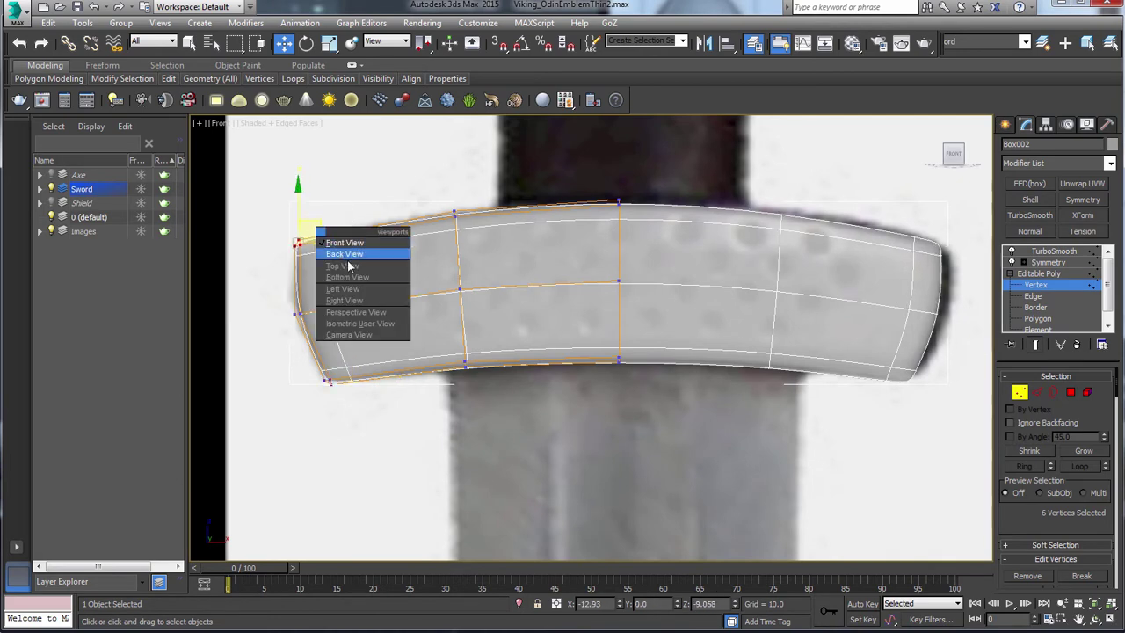
{"action": "left_click", "coordinate": [349, 265]}
{"action": "key", "text": "z"}
{"action": "middle_click_drag", "start_coordinate": [402, 281], "coordinate": [570, 304]}
{"action": "scroll", "coordinate": [570, 305], "scroll_direction": "up", "scroll_amount": 2}
{"action": "scroll", "coordinate": [569, 305], "scroll_direction": "up", "scroll_amount": 1}
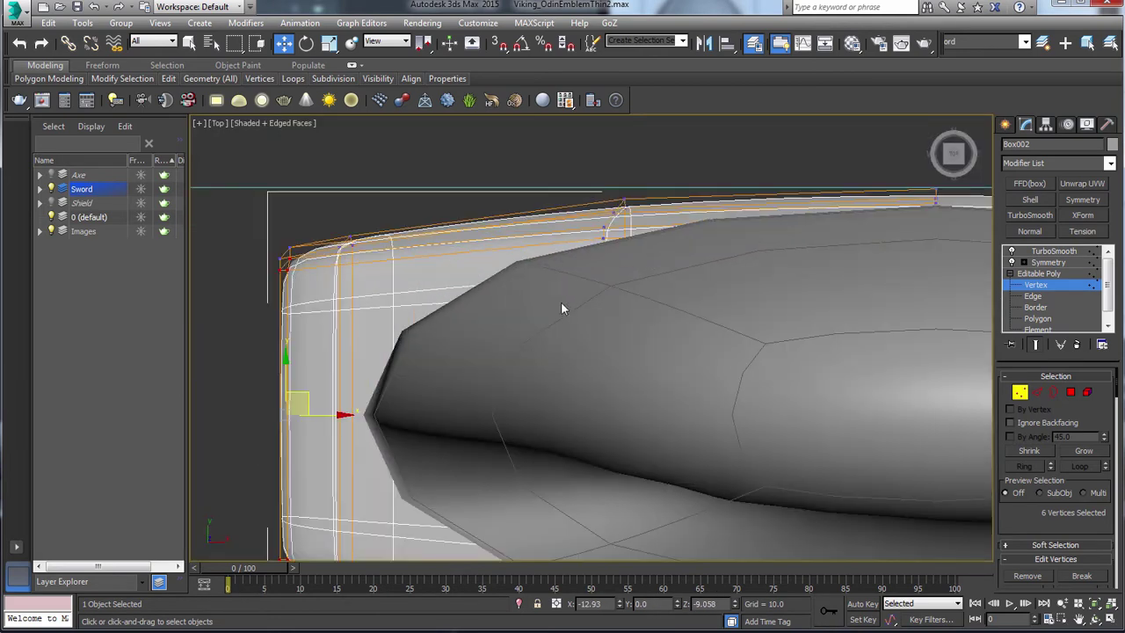
{"action": "middle_click_drag", "start_coordinate": [467, 304], "coordinate": [542, 246]}
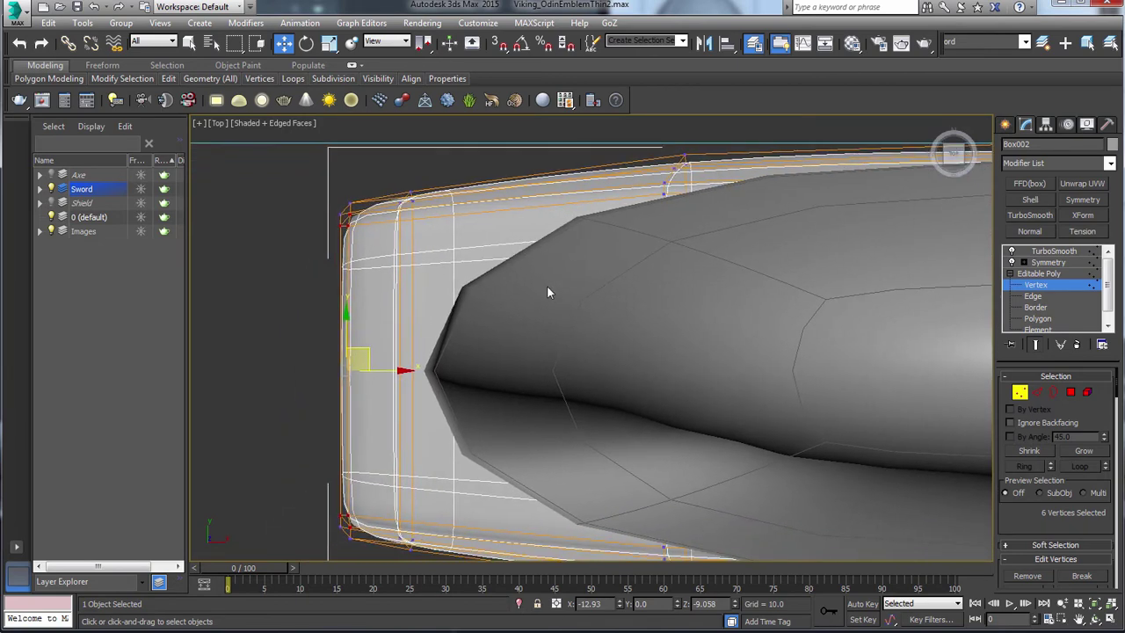
{"action": "middle_click_drag", "start_coordinate": [547, 291], "coordinate": [516, 204]}
{"action": "left_click", "coordinate": [553, 261]}
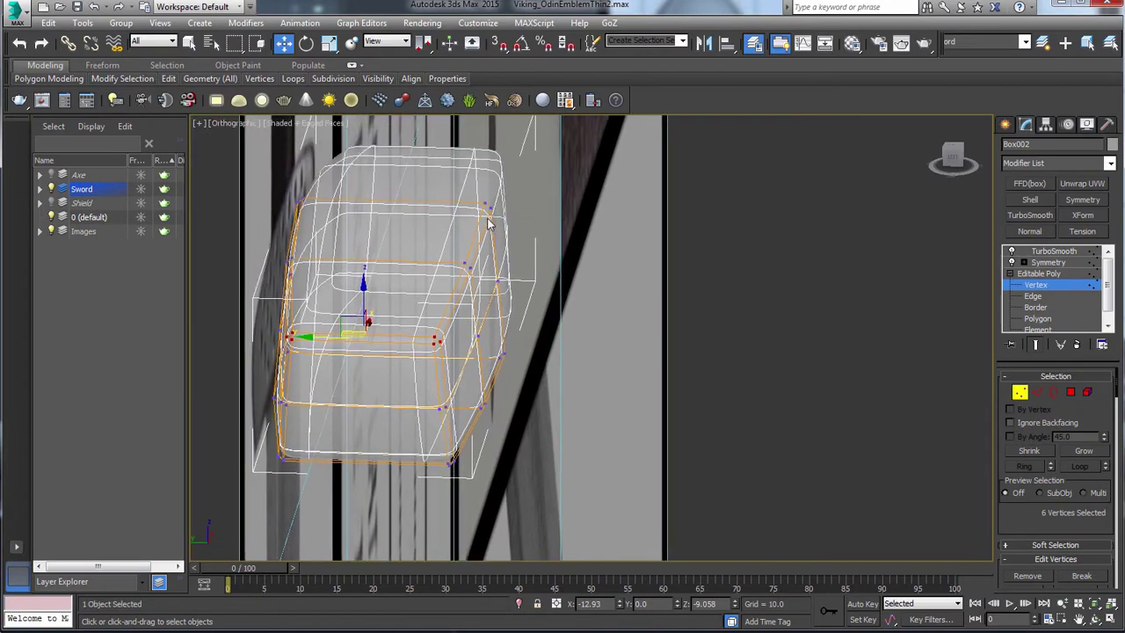
{"action": "middle_click_drag", "start_coordinate": [693, 378], "coordinate": [613, 470], "text": "alt"}
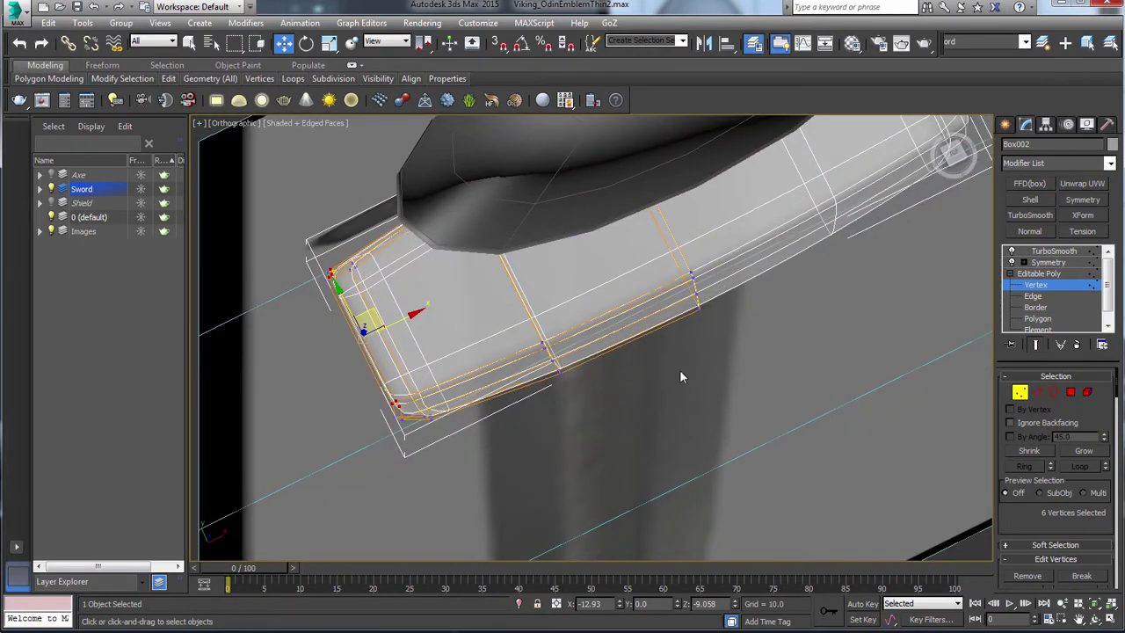
{"action": "middle_click_drag", "start_coordinate": [681, 372], "coordinate": [650, 266], "text": "alt"}
{"action": "key", "text": "v"}
{"action": "left_click", "coordinate": [685, 287]}
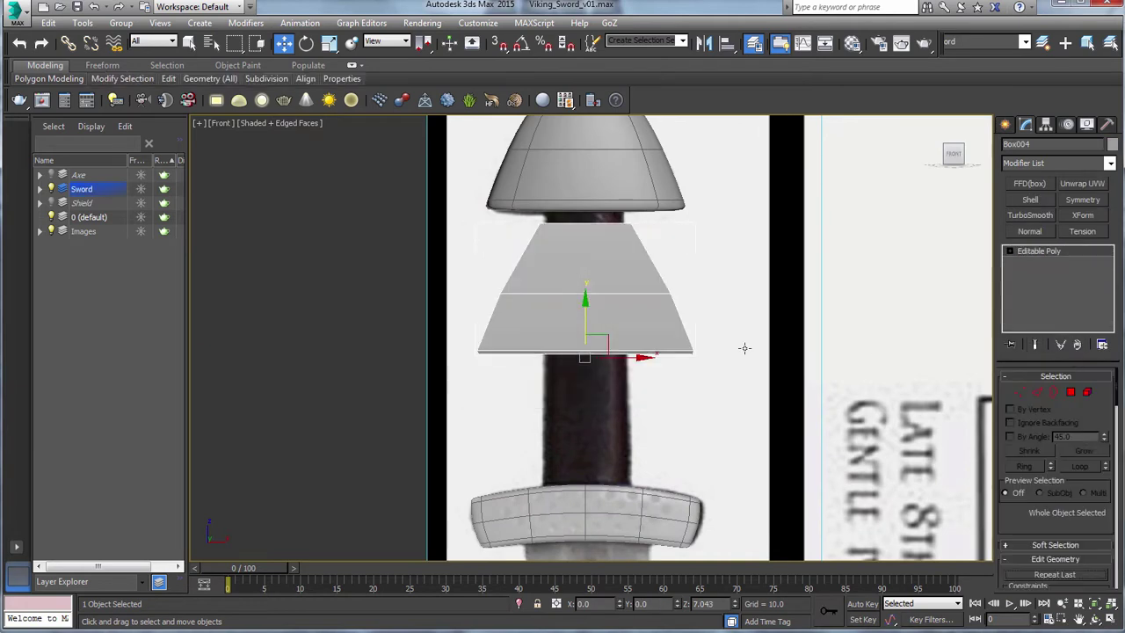
Reduce the tapered box above the guard to a short band as wide as the grip and cap its open borders.
{"action": "key", "text": "4"}
{"action": "left_click", "coordinate": [486, 314]}
{"action": "left_click", "coordinate": [786, 177]}
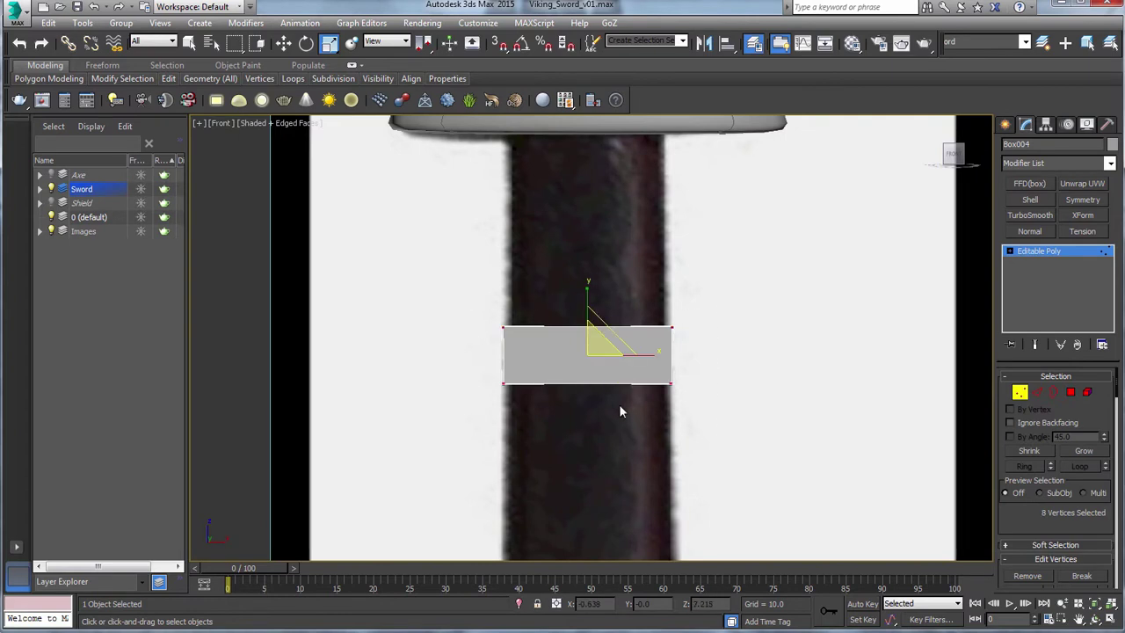
{"action": "key", "text": "3"}
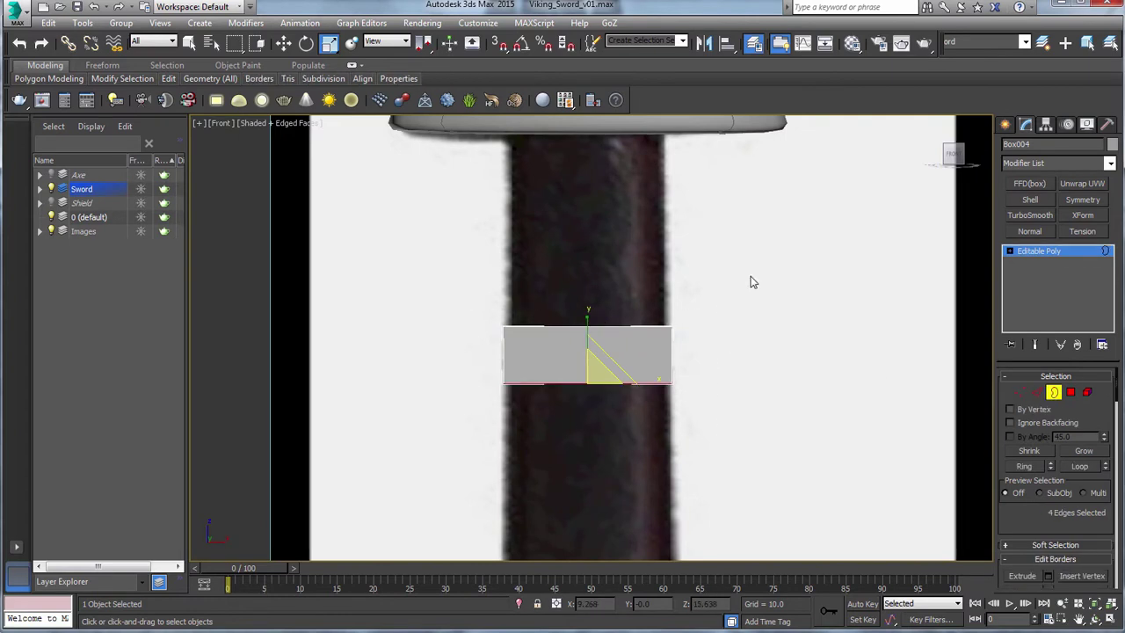
{"action": "key", "text": "ctrl+a"}
{"action": "left_click_drag", "start_coordinate": [1057, 469], "coordinate": [1057, 372]}
{"action": "left_click", "coordinate": [1082, 497]}
Connect the band's horizontal edges with a vertical loop down its centre and delete its right half.
{"action": "key", "text": "2"}
{"action": "left_click_drag", "start_coordinate": [592, 244], "coordinate": [632, 495]}
{"action": "key", "text": "ctrl+shift+e"}
{"action": "left_click_drag", "start_coordinate": [1028, 495], "coordinate": [1029, 368]}
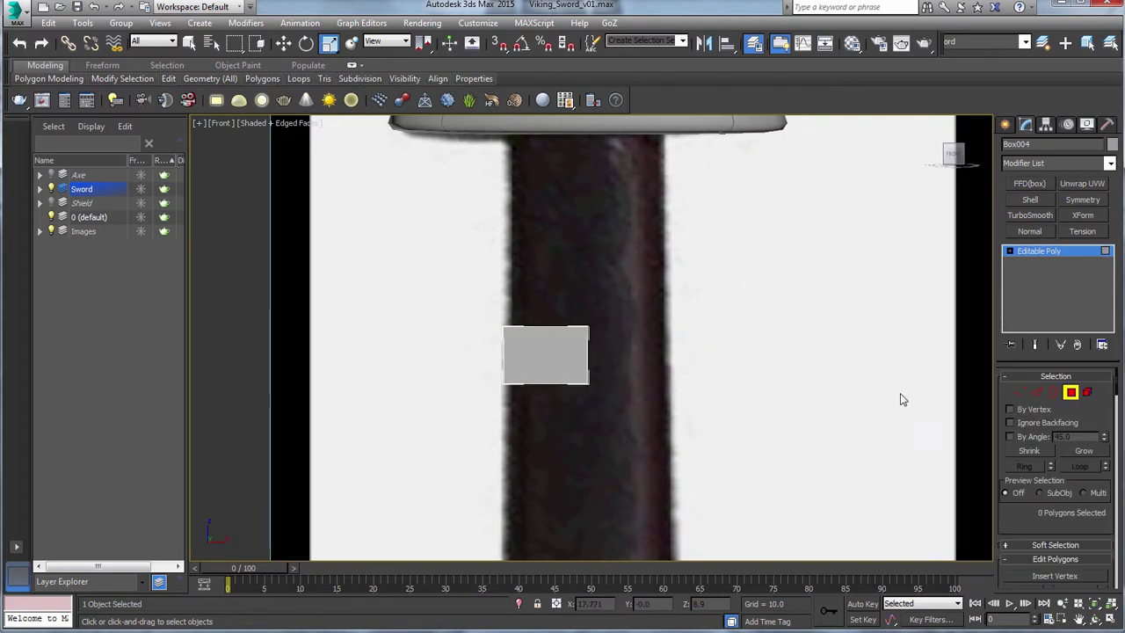
Add Symmetry and TurboSmooth modifiers to the half band and return to its base vertices.
{"action": "left_click", "coordinate": [1083, 200]}
{"action": "left_click", "coordinate": [1046, 218]}
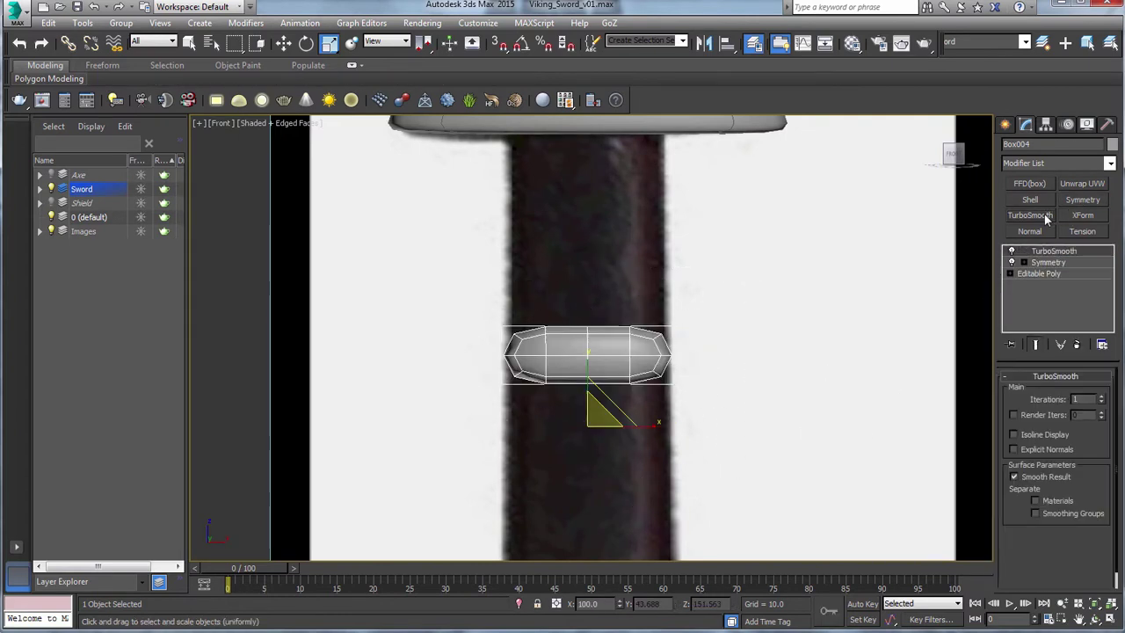
{"action": "left_click", "coordinate": [1039, 273]}
{"action": "left_click", "coordinate": [1036, 285]}
Scale the band's four outer vertices to about 64% along Y to narrow its outer side.
{"action": "scroll", "coordinate": [483, 318], "scroll_direction": "up", "scroll_amount": 1}
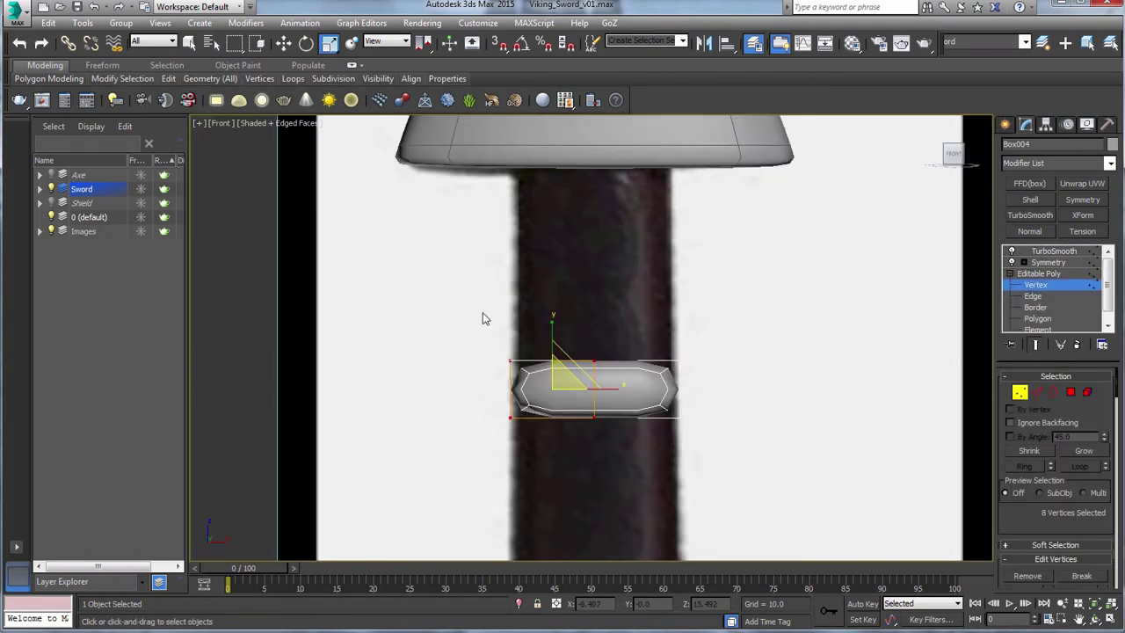
{"action": "middle_click_drag", "start_coordinate": [483, 318], "coordinate": [546, 372], "text": "alt"}
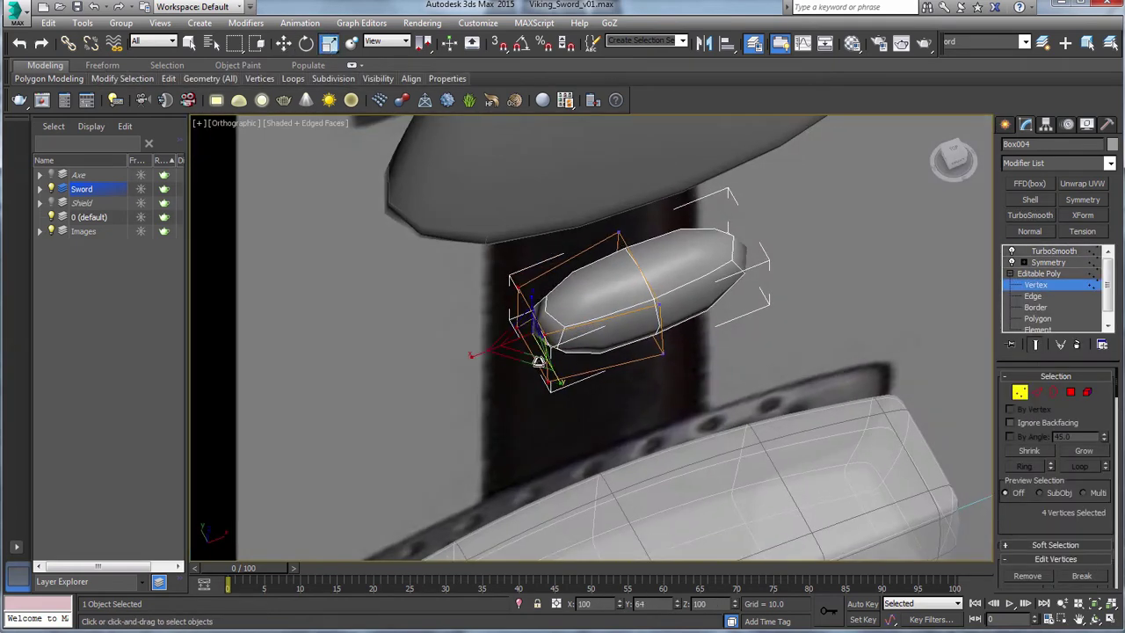
{"action": "left_click_drag", "start_coordinate": [539, 361], "coordinate": [533, 350]}
{"action": "middle_click_drag", "start_coordinate": [563, 369], "coordinate": [640, 389], "text": "alt"}
{"action": "key", "text": "f"}
Add a vertical edge loop midway across the half band and check it in wireframe from the top and front.
{"action": "left_click", "coordinate": [1033, 296]}
{"action": "scroll", "coordinate": [1080, 498], "scroll_direction": "down", "scroll_amount": 3}
{"action": "middle_click_drag", "start_coordinate": [703, 351], "coordinate": [811, 385], "text": "alt"}
{"action": "key", "text": "t"}
{"action": "key", "text": "z"}
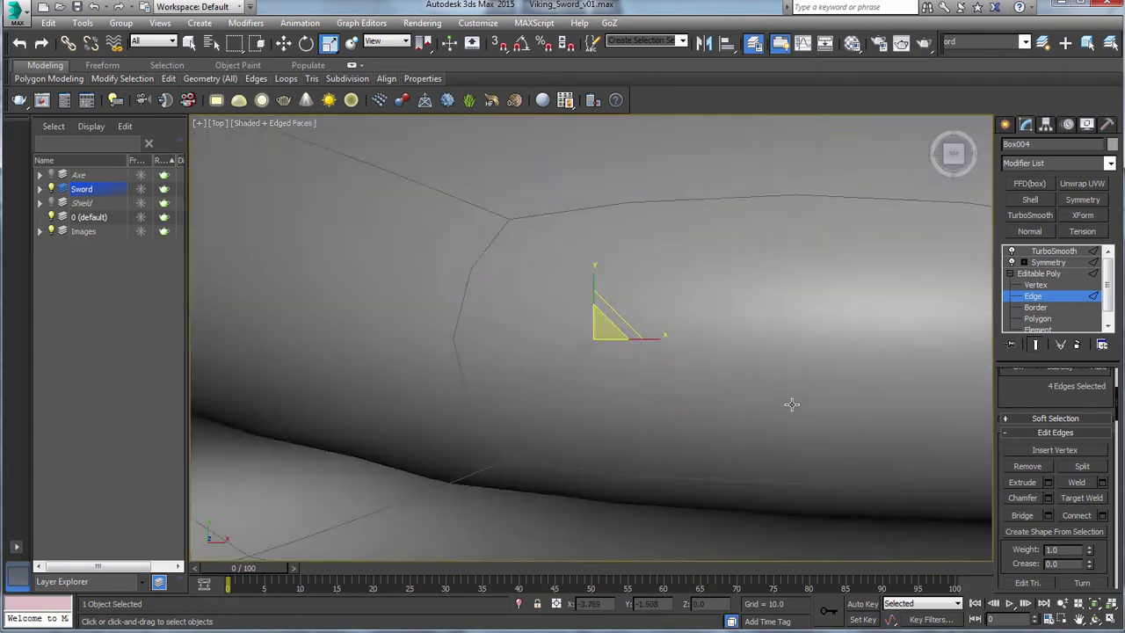
{"action": "key", "text": "F3"}
{"action": "scroll", "coordinate": [590, 299], "scroll_direction": "up", "scroll_amount": 3}
{"action": "middle_click_drag", "start_coordinate": [590, 299], "coordinate": [570, 282]}
{"action": "scroll", "coordinate": [571, 281], "scroll_direction": "down", "scroll_amount": 2}
{"action": "key", "text": "f"}
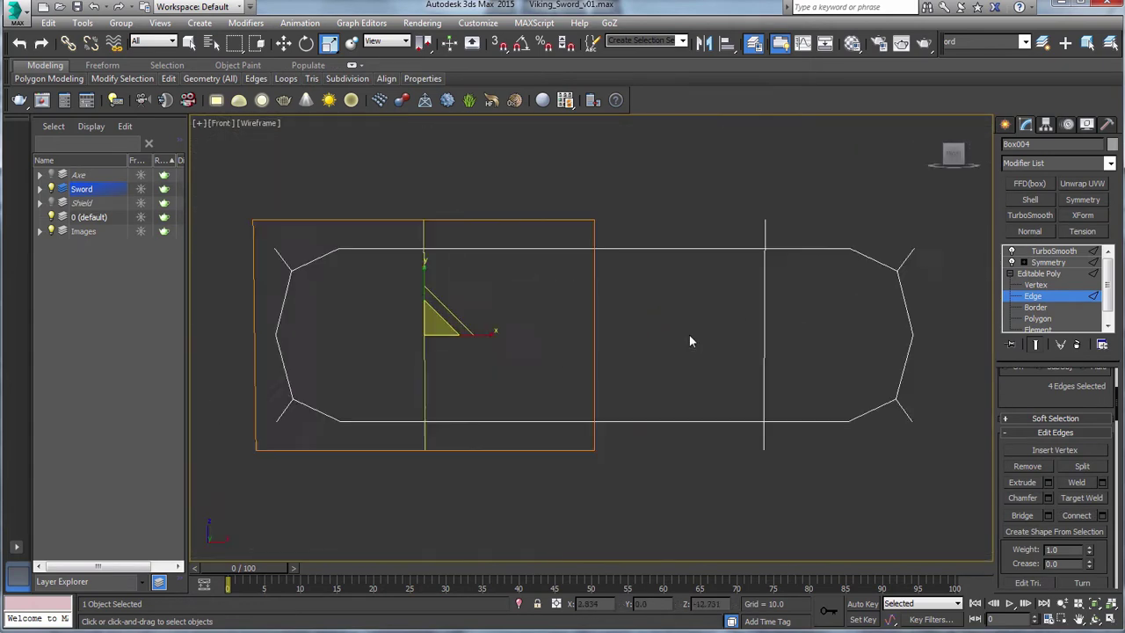
Connect the half band's ring of upright edges with two horizontal edge loops.
{"action": "scroll", "coordinate": [690, 341], "scroll_direction": "down", "scroll_amount": 2}
{"action": "middle_click_drag", "start_coordinate": [689, 341], "coordinate": [635, 340]}
{"action": "left_click_drag", "start_coordinate": [1034, 426], "coordinate": [1036, 461]}
{"action": "key", "text": "q"}
{"action": "left_click", "coordinate": [539, 346]}
{"action": "left_click", "coordinate": [1024, 376]}
{"action": "left_click", "coordinate": [1102, 551]}
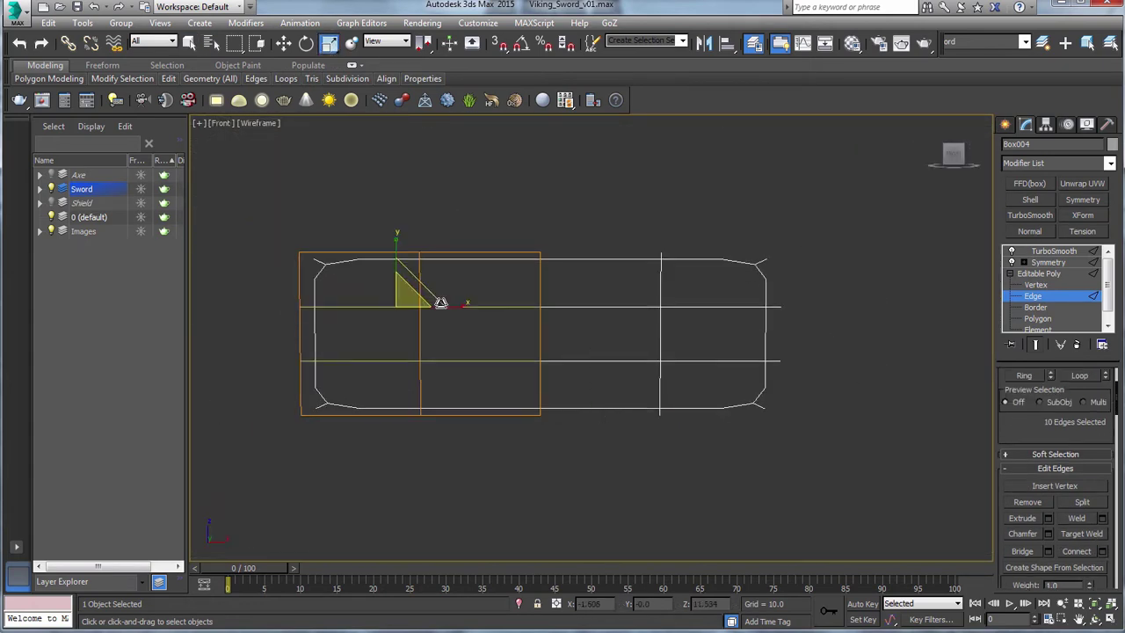
Scale the two horizontal loops' vertices apart vertically until they sit close to the band's upper and lower rims.
{"action": "left_click", "coordinate": [1035, 285]}
{"action": "left_click_drag", "start_coordinate": [420, 269], "coordinate": [420, 181]}
{"action": "middle_click_drag", "start_coordinate": [519, 280], "coordinate": [555, 311]}
{"action": "key", "text": "F3"}
{"action": "left_click_drag", "start_coordinate": [459, 298], "coordinate": [459, 295]}
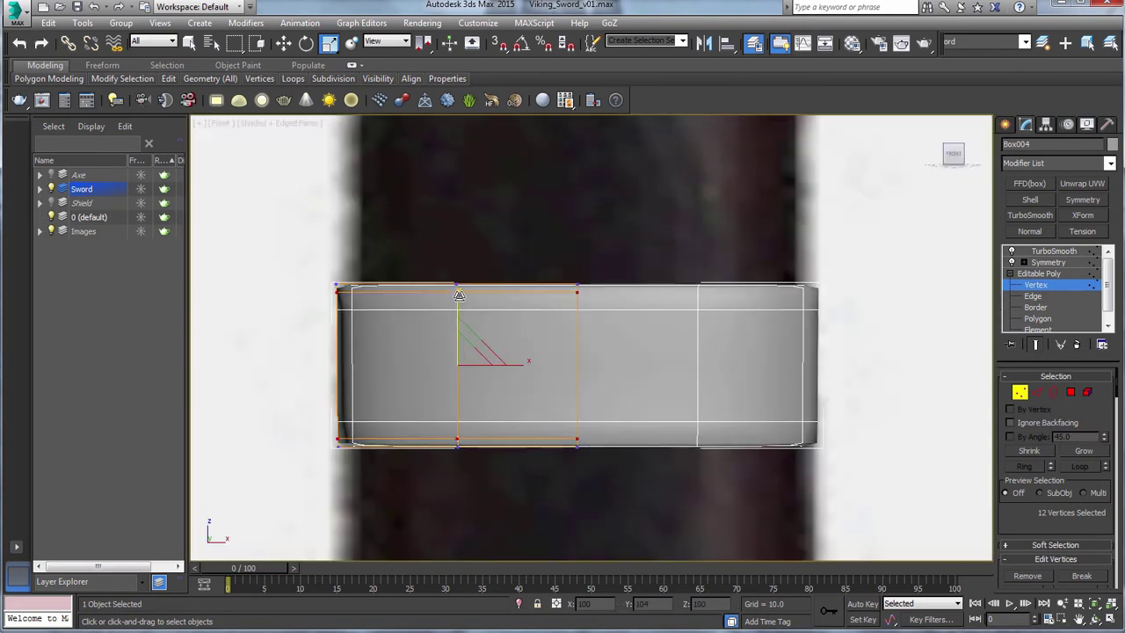
{"action": "scroll", "coordinate": [520, 347], "scroll_direction": "down", "scroll_amount": 2}
{"action": "middle_click_drag", "start_coordinate": [520, 346], "coordinate": [565, 333], "text": "alt"}
{"action": "key", "text": "f"}
{"action": "scroll", "coordinate": [595, 307], "scroll_direction": "down", "scroll_amount": 5}
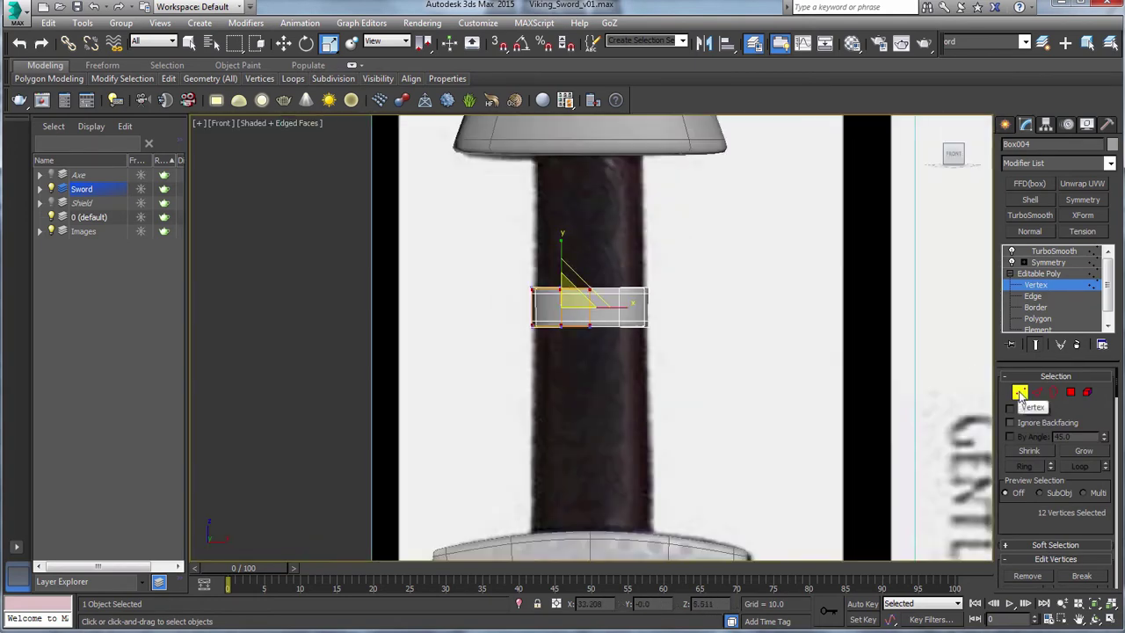
Move the band's upper rows of vertices up to the underside of the pommel piece.
{"action": "key", "text": "w"}
{"action": "scroll", "coordinate": [563, 264], "scroll_direction": "up", "scroll_amount": 2}
{"action": "left_click_drag", "start_coordinate": [496, 338], "coordinate": [631, 376]}
{"action": "left_click_drag", "start_coordinate": [566, 307], "coordinate": [566, 120]}
Move the band's lower rows of vertices down to the top of the guard to form the full-length grip.
{"action": "middle_click_drag", "start_coordinate": [517, 395], "coordinate": [533, 266]}
{"action": "left_click_drag", "start_coordinate": [531, 266], "coordinate": [644, 304]}
{"action": "middle_click_drag", "start_coordinate": [615, 303], "coordinate": [610, 200]}
{"action": "left_click_drag", "start_coordinate": [580, 140], "coordinate": [611, 426]}
{"action": "scroll", "coordinate": [623, 457], "scroll_direction": "up", "scroll_amount": 4}
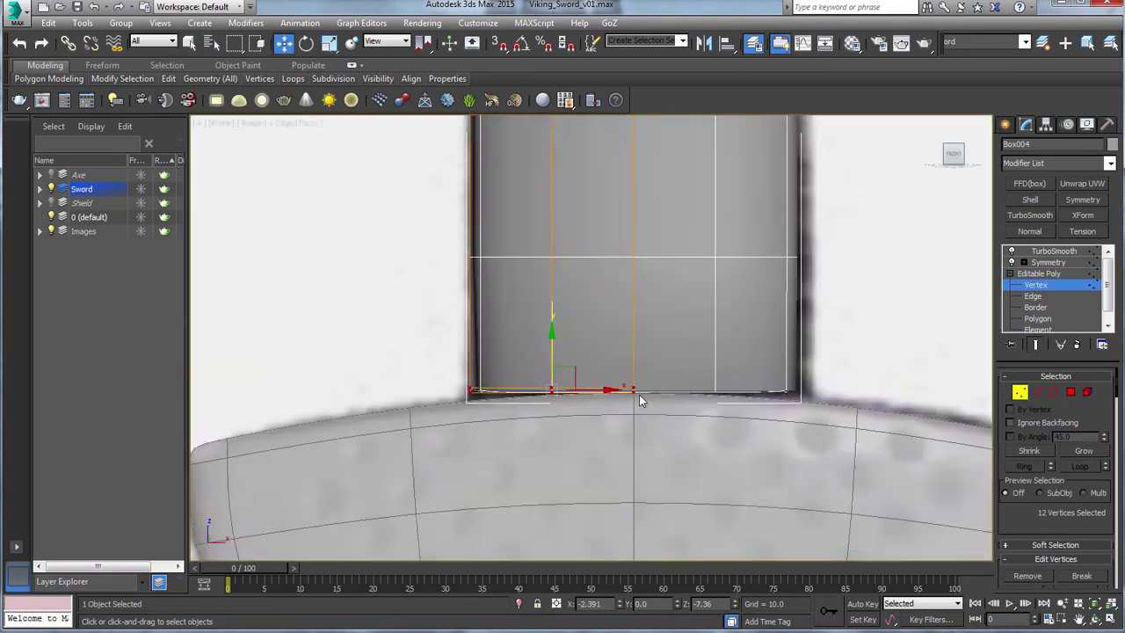
{"action": "scroll", "coordinate": [641, 404], "scroll_direction": "up", "scroll_amount": 4}
{"action": "middle_click_drag", "start_coordinate": [654, 411], "coordinate": [760, 326]}
{"action": "scroll", "coordinate": [682, 253], "scroll_direction": "down", "scroll_amount": 4}
Lower the outer vertices at the grip's base so its bottom edge follows the guard's curved top.
{"action": "middle_click_drag", "start_coordinate": [683, 253], "coordinate": [815, 380], "text": "alt"}
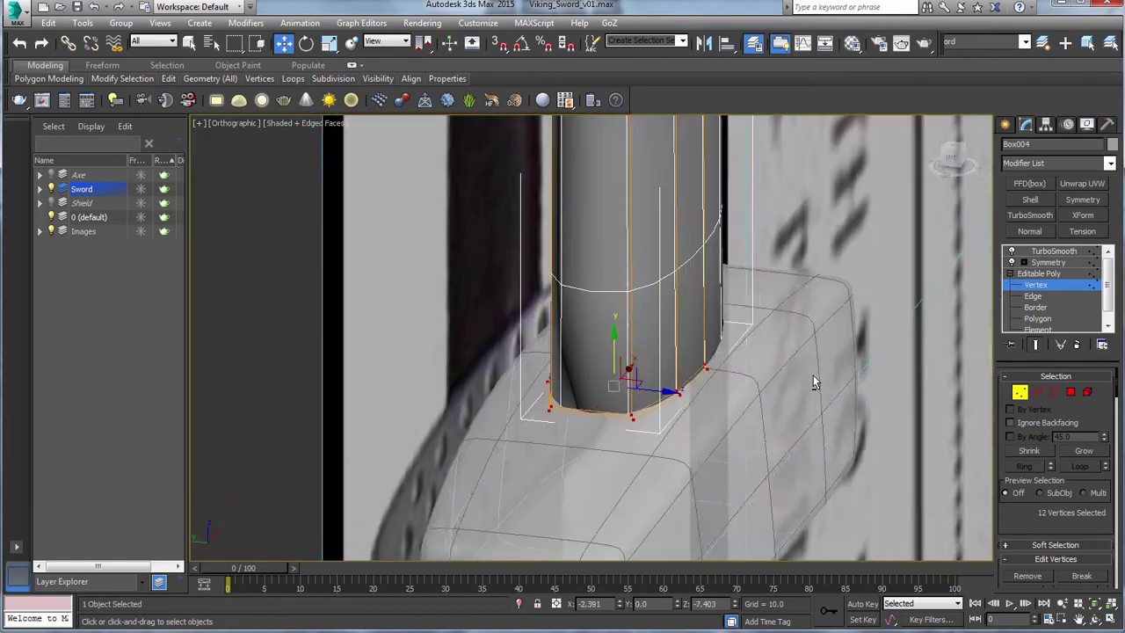
{"action": "key", "text": "r"}
{"action": "left_click_drag", "start_coordinate": [650, 397], "coordinate": [438, 313]}
{"action": "key", "text": "v"}
{"action": "left_click", "coordinate": [674, 409]}
{"action": "key", "text": "q"}
{"action": "key", "text": "w"}
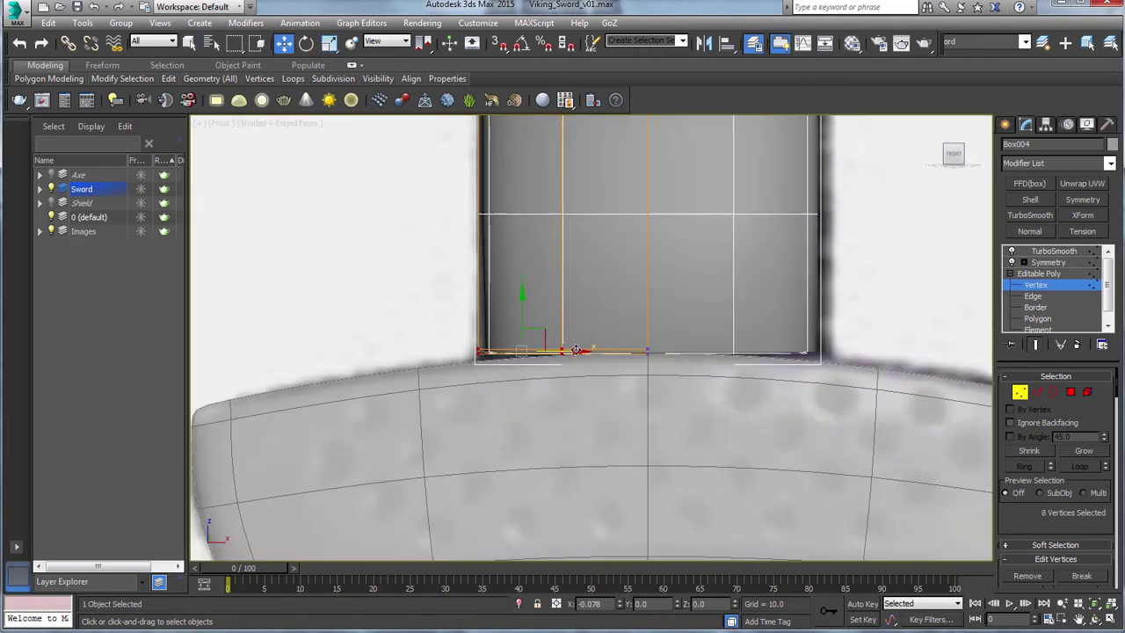
{"action": "scroll", "coordinate": [431, 316], "scroll_direction": "up", "scroll_amount": 3}
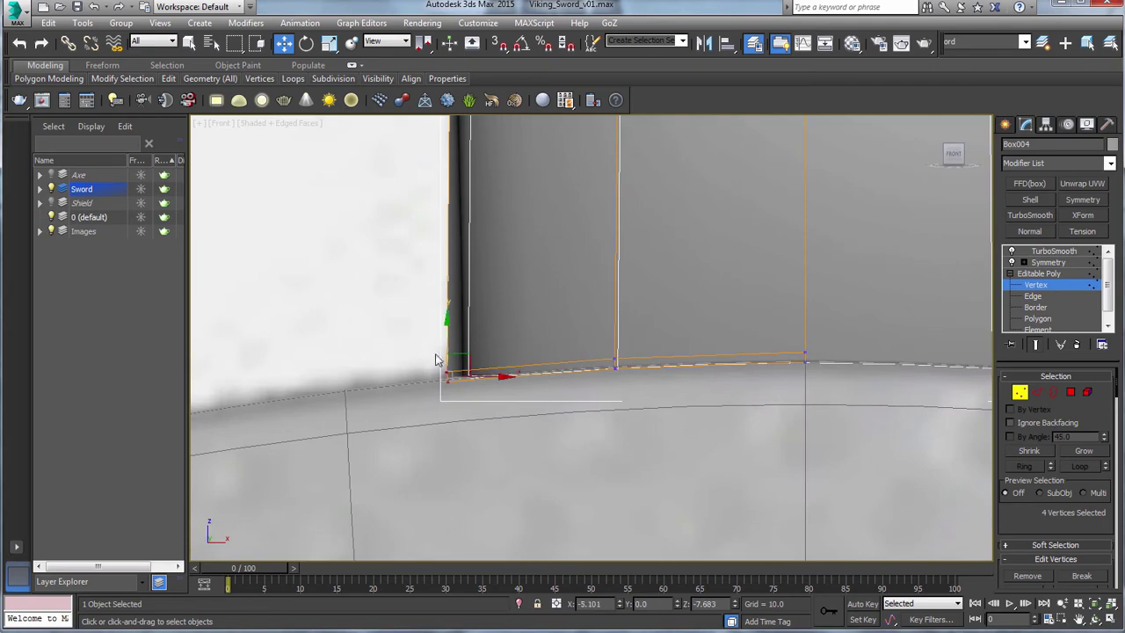
{"action": "left_click_drag", "start_coordinate": [448, 354], "coordinate": [448, 349]}
{"action": "middle_click_drag", "start_coordinate": [723, 357], "coordinate": [763, 327]}
{"action": "scroll", "coordinate": [735, 396], "scroll_direction": "down", "scroll_amount": 3}
{"action": "scroll", "coordinate": [770, 383], "scroll_direction": "down", "scroll_amount": 4}
Adjust the grip's depth by scaling all 24 of its vertices along Y from an angled view.
{"action": "key", "text": "ctrl+a"}
{"action": "scroll", "coordinate": [808, 407], "scroll_direction": "up", "scroll_amount": 4}
{"action": "scroll", "coordinate": [763, 327], "scroll_direction": "up", "scroll_amount": 1}
{"action": "key", "text": "r"}
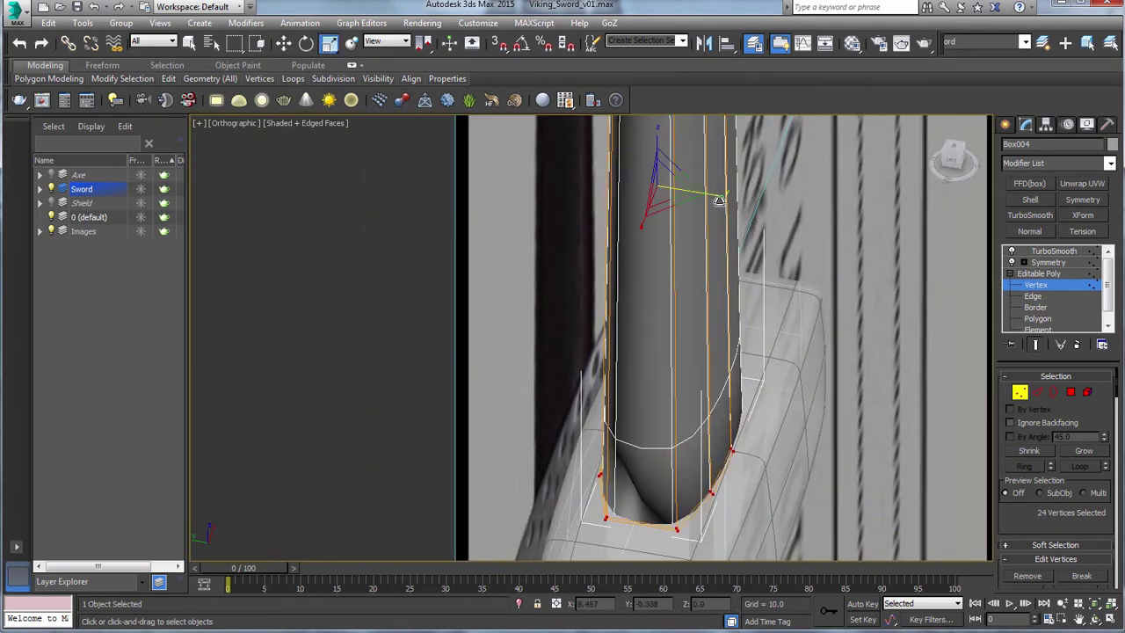
{"action": "left_click_drag", "start_coordinate": [719, 200], "coordinate": [726, 198]}
{"action": "scroll", "coordinate": [727, 198], "scroll_direction": "down", "scroll_amount": 3}
{"action": "middle_click_drag", "start_coordinate": [727, 198], "coordinate": [705, 207], "text": "alt"}
Connect the grip's six long edges with 12 segments and show the mirrored, smoothed result.
{"action": "key", "text": "v"}
{"action": "left_click", "coordinate": [706, 269]}
{"action": "scroll", "coordinate": [706, 273], "scroll_direction": "up", "scroll_amount": 2}
{"action": "left_click", "coordinate": [1038, 392]}
{"action": "scroll", "coordinate": [1086, 441], "scroll_direction": "down", "scroll_amount": 3}
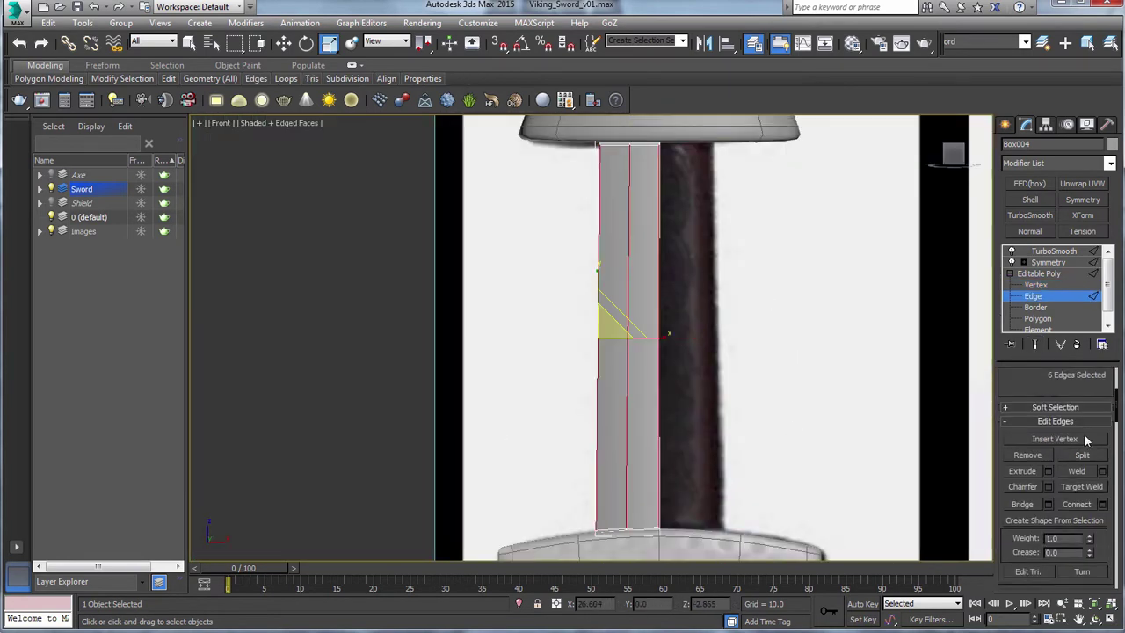
{"action": "left_click", "coordinate": [1102, 504]}
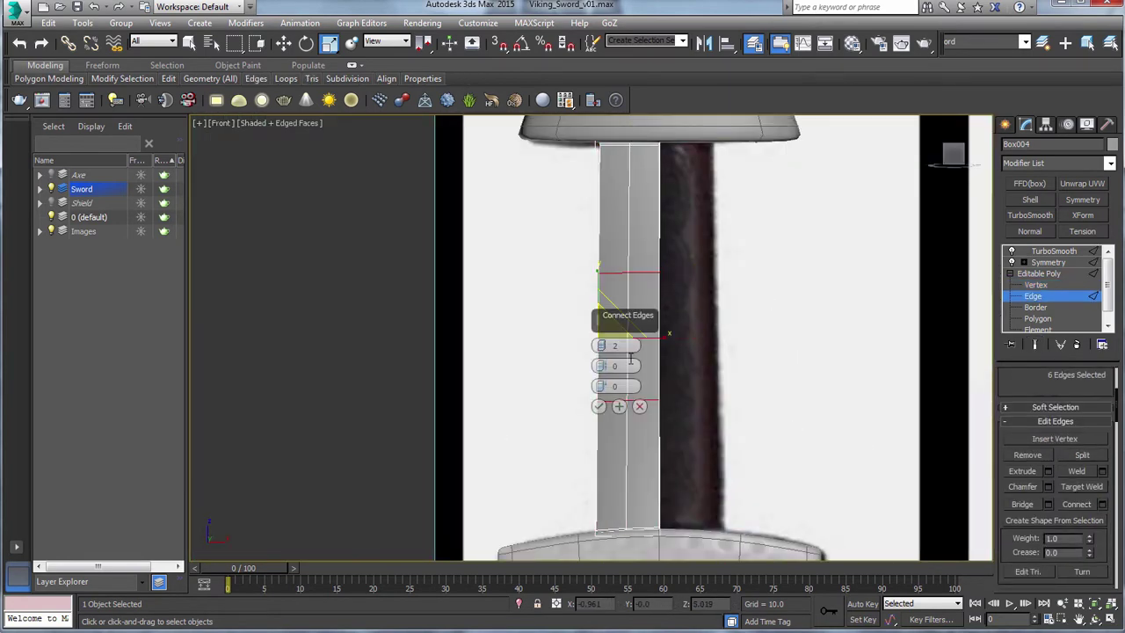
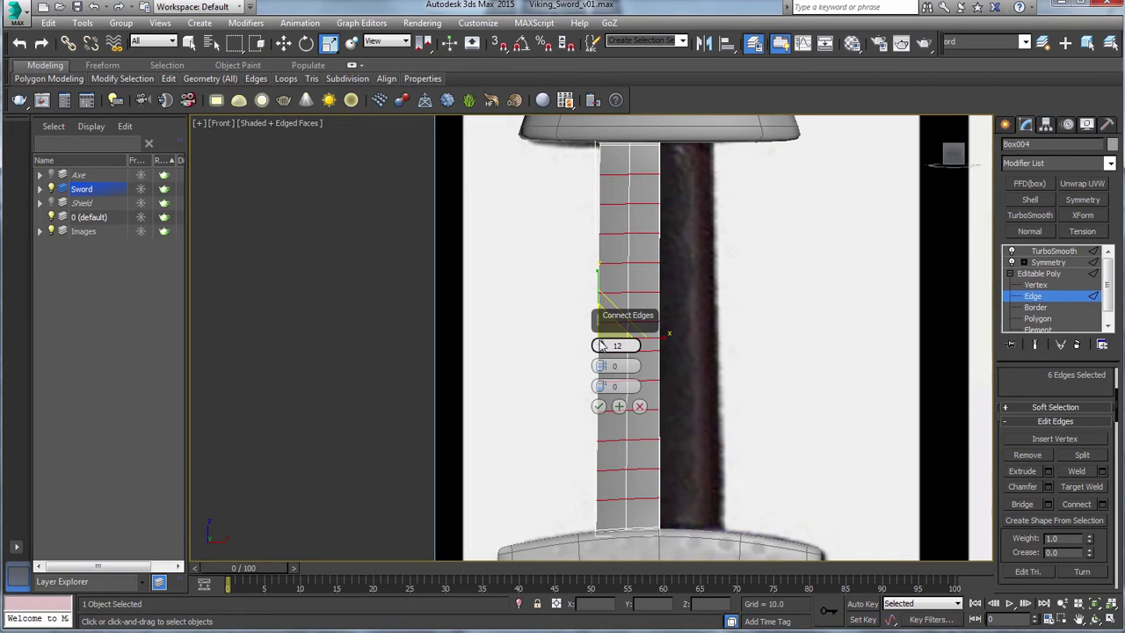
{"action": "middle_click_drag", "start_coordinate": [717, 303], "coordinate": [761, 309], "text": "alt"}
{"action": "left_click", "coordinate": [1036, 346]}
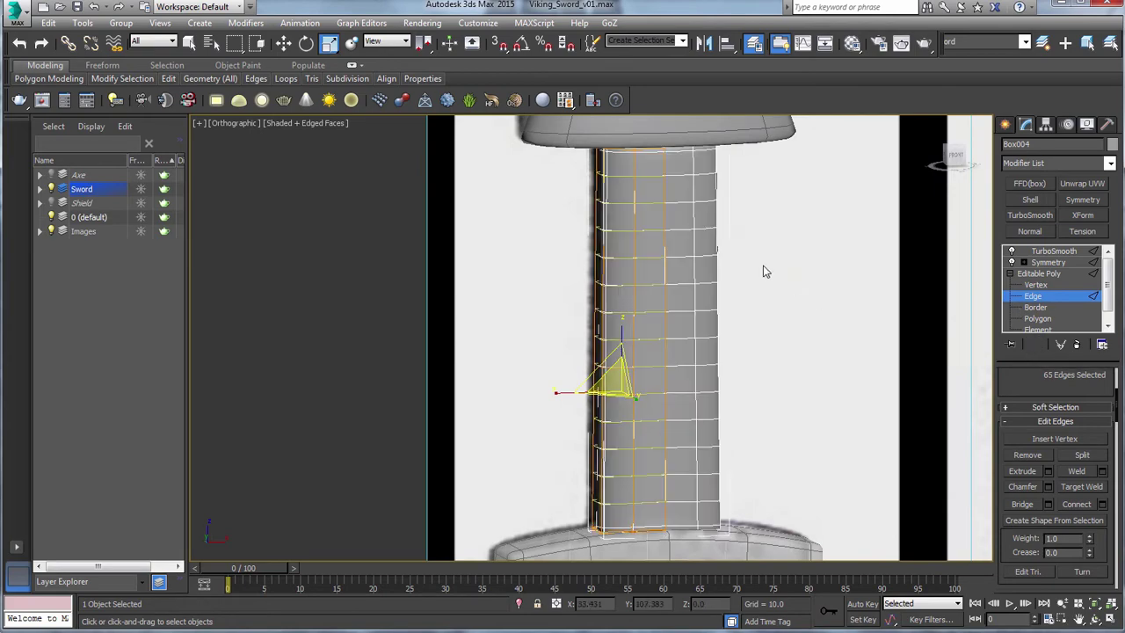
Leave edge editing, hide the edged-face display and examine the pommel, grip and guard from an angle and the front.
{"action": "mouse_move", "coordinate": [764, 269]}
{"action": "middle_mouse_down", "text": "alt"}
{"action": "mouse_move", "coordinate": [835, 276]}
{"action": "mouse_move", "coordinate": [694, 272]}
{"action": "mouse_move", "coordinate": [795, 288]}
{"action": "mouse_move", "coordinate": [785, 276]}
{"action": "middle_mouse_up", "text": "alt"}
{"action": "left_click", "coordinate": [343, 328]}
{"action": "left_click", "coordinate": [1032, 300]}
{"action": "scroll", "coordinate": [783, 281], "scroll_direction": "down", "scroll_amount": 5}
{"action": "left_click", "coordinate": [428, 326]}
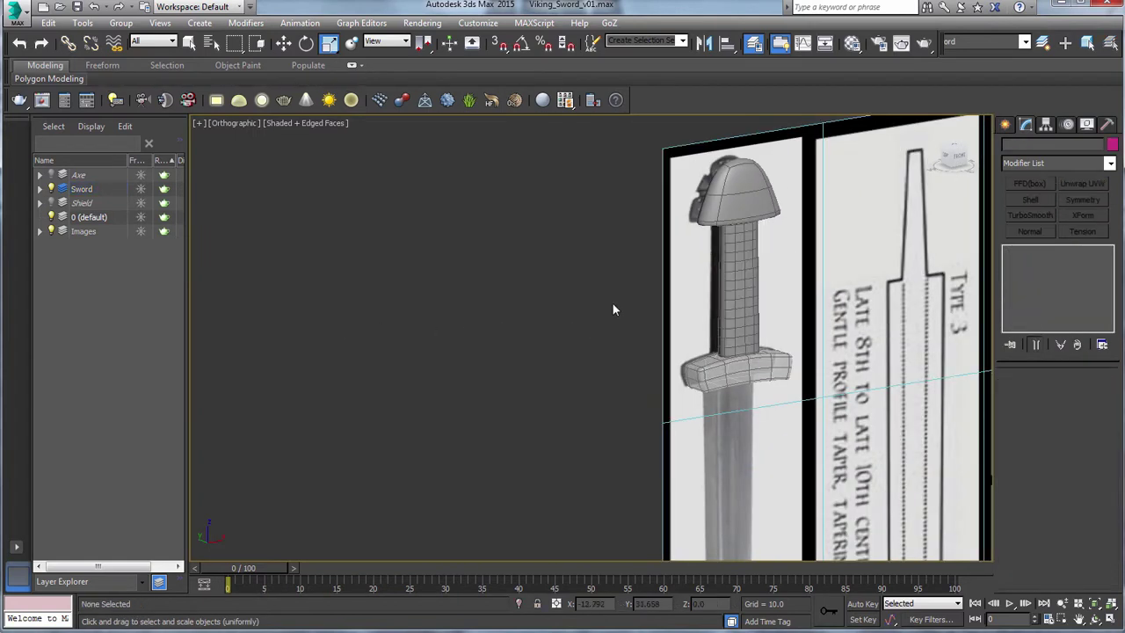
{"action": "key", "text": "F4"}
{"action": "mouse_move", "coordinate": [614, 310]}
{"action": "middle_mouse_down", "text": "alt"}
{"action": "mouse_move", "coordinate": [716, 279]}
{"action": "mouse_move", "coordinate": [602, 262]}
{"action": "mouse_move", "coordinate": [621, 259]}
{"action": "middle_mouse_up", "text": "alt"}
{"action": "left_click", "coordinate": [620, 259]}
{"action": "key", "text": "v"}
{"action": "left_click", "coordinate": [640, 273]}
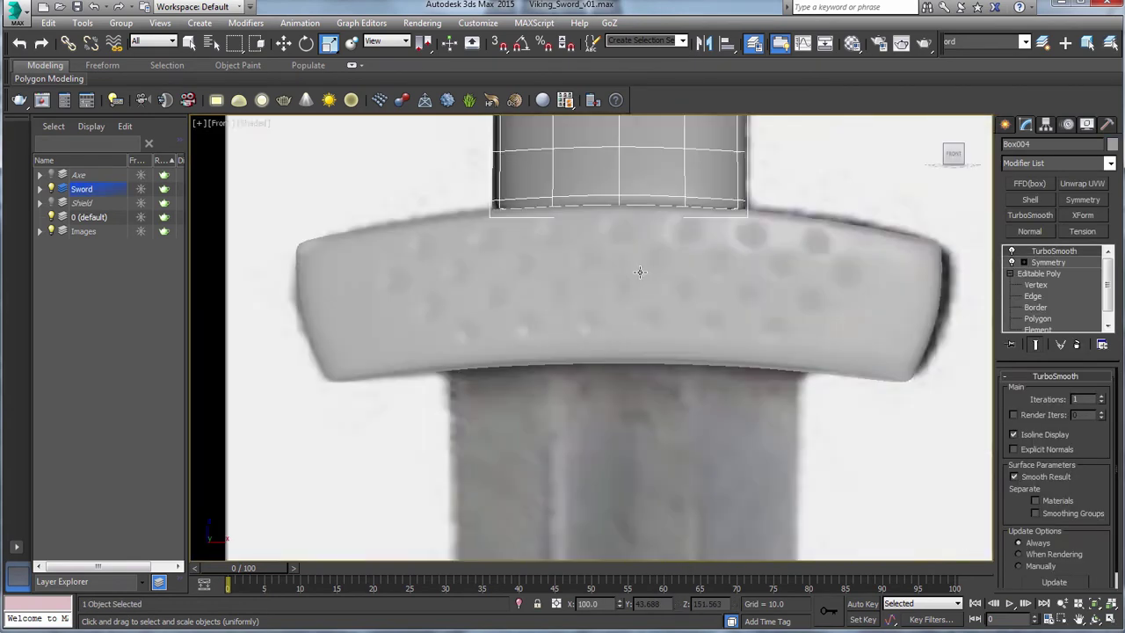
{"action": "scroll", "coordinate": [691, 251], "scroll_direction": "down", "scroll_amount": 6}
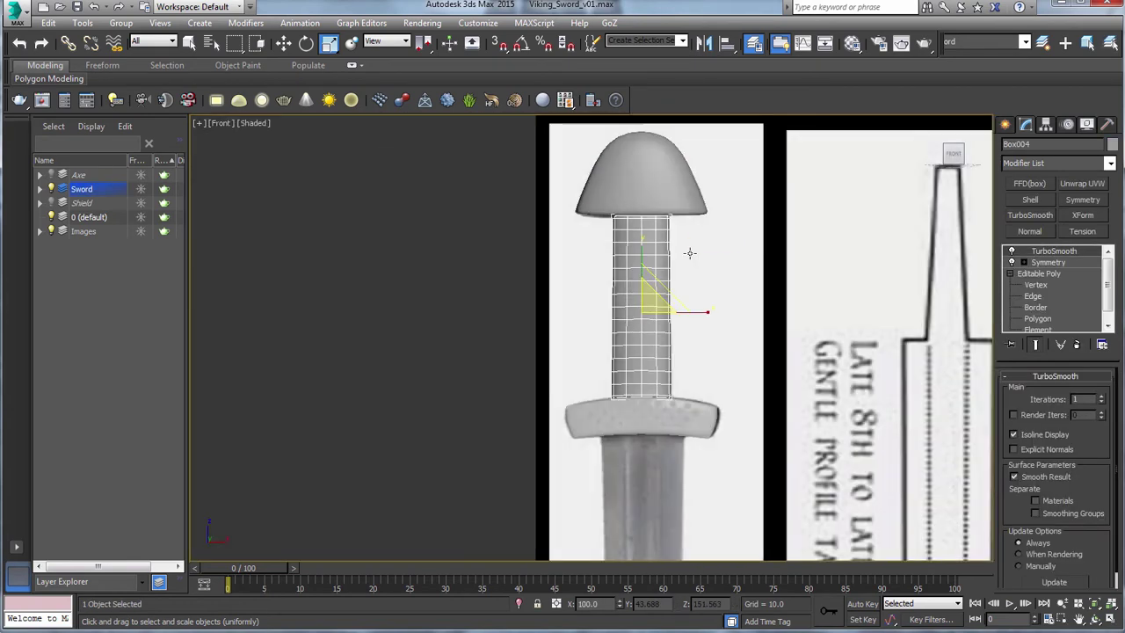
Change the grip's object colour to a custom dark brown with Red 44, Green 22 and Blue 8.
{"action": "left_click", "coordinate": [1112, 144]}
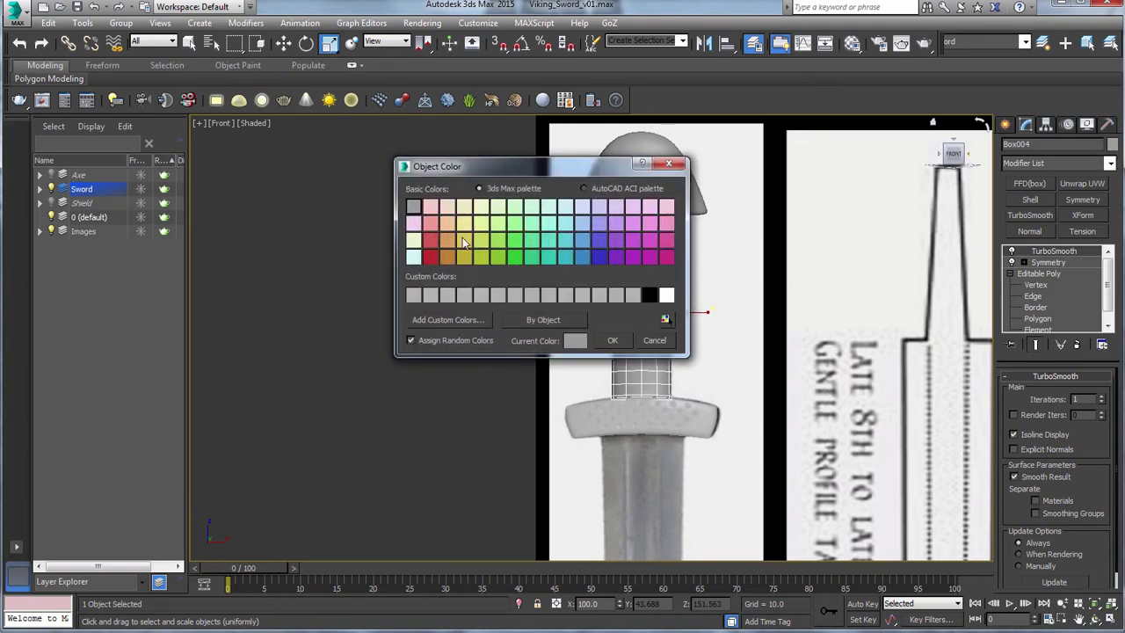
{"action": "left_click", "coordinate": [575, 341]}
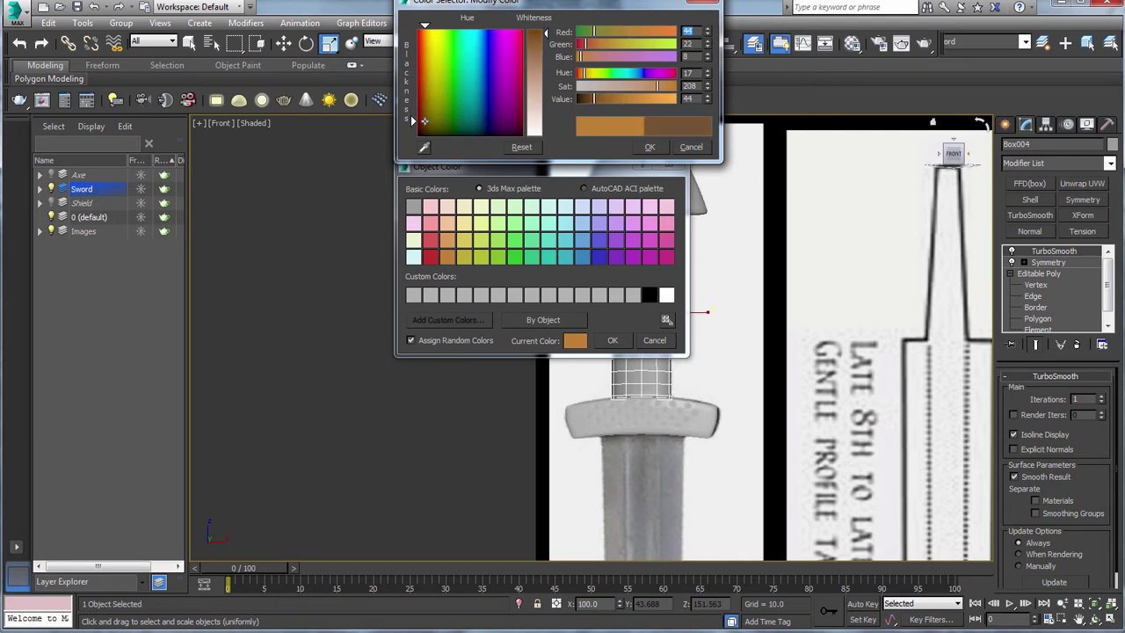
{"action": "left_click", "coordinate": [649, 148]}
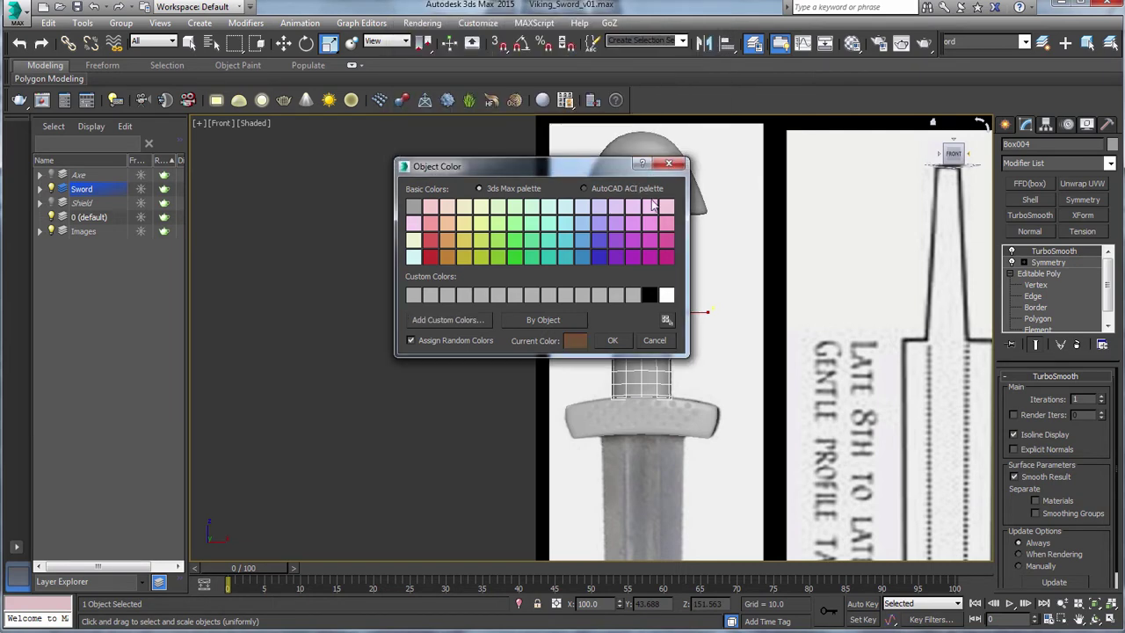
{"action": "left_click", "coordinate": [611, 341]}
{"action": "scroll", "coordinate": [625, 270], "scroll_direction": "up", "scroll_amount": 5}
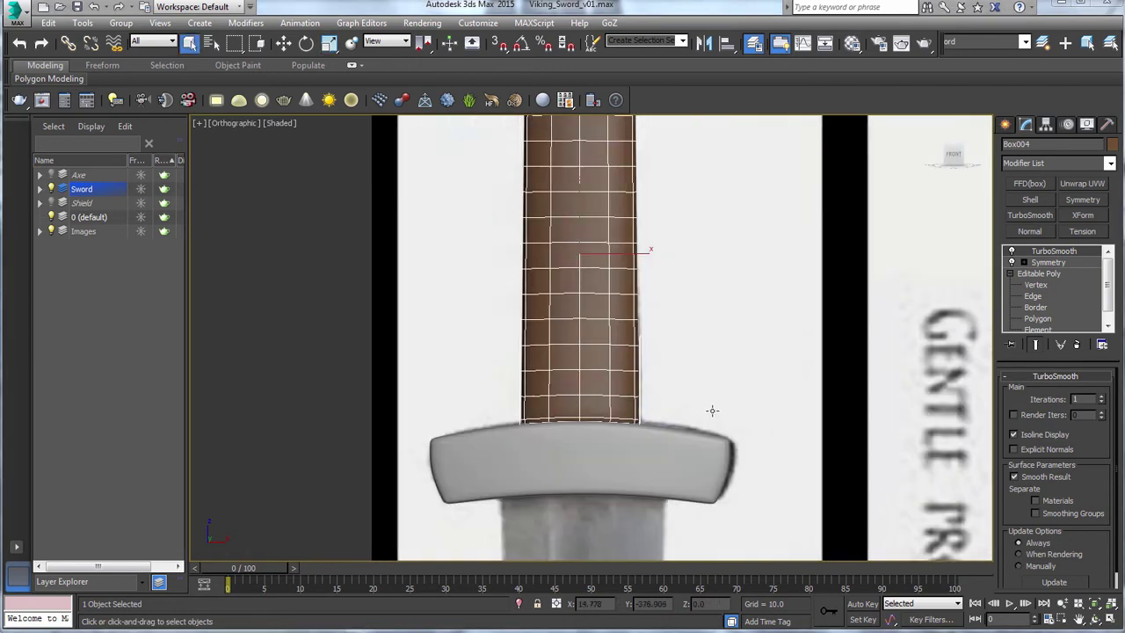
Bring the hidden half-block below the guard back into view and select it for the blade.
{"action": "scroll", "coordinate": [713, 410], "scroll_direction": "down", "scroll_amount": 5}
{"action": "key", "text": "ctrl+a"}
{"action": "right_click", "coordinate": [684, 368]}
{"action": "left_click", "coordinate": [704, 293]}
{"action": "left_click", "coordinate": [584, 362]}
{"action": "right_click", "coordinate": [568, 352]}
{"action": "left_click", "coordinate": [601, 290]}
{"action": "left_click", "coordinate": [543, 364]}
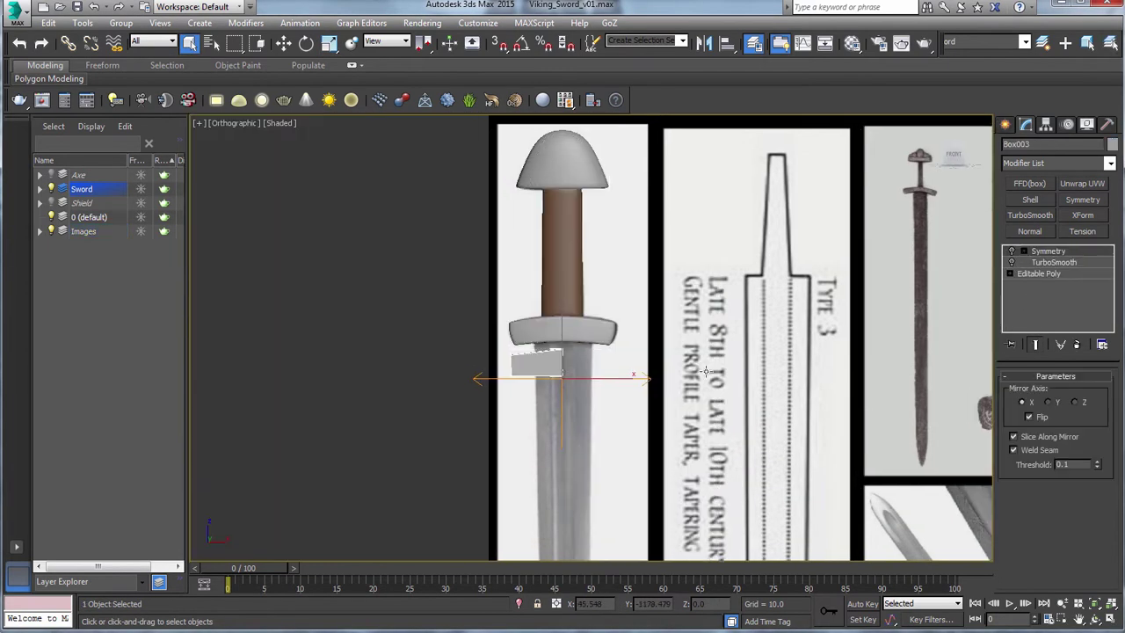
Narrow the block along X to the reference blade's half width and raise its outer top vertices to the guard's underside.
{"action": "key", "text": "f"}
{"action": "scroll", "coordinate": [616, 378], "scroll_direction": "up", "scroll_amount": 6}
{"action": "key", "text": "w"}
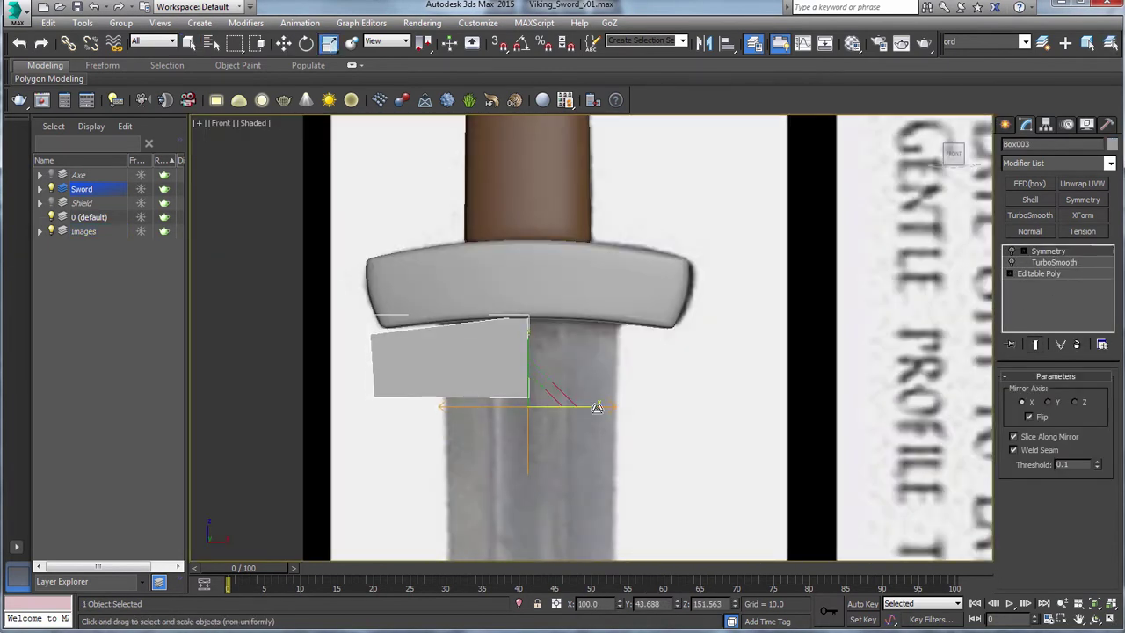
{"action": "left_click", "coordinate": [1041, 273]}
{"action": "left_click_drag", "start_coordinate": [593, 406], "coordinate": [559, 405]}
{"action": "key", "text": "1"}
{"action": "left_click_drag", "start_coordinate": [421, 308], "coordinate": [470, 353]}
{"action": "key", "text": "w"}
{"action": "left_click_drag", "start_coordinate": [442, 281], "coordinate": [441, 269]}
Flatten the block along Y to blade thickness and shift its two outer-edge vertices along Y to form a thin cutting edge.
{"action": "middle_click_drag", "start_coordinate": [580, 343], "coordinate": [730, 308], "text": "alt"}
{"action": "left_click_drag", "start_coordinate": [1055, 448], "coordinate": [1040, 276]}
{"action": "key", "text": "4"}
{"action": "middle_click_drag", "start_coordinate": [721, 370], "coordinate": [584, 377], "text": "alt"}
{"action": "left_click", "coordinate": [505, 378]}
{"action": "left_click_drag", "start_coordinate": [1053, 516], "coordinate": [1047, 121]}
{"action": "middle_click_drag", "start_coordinate": [563, 427], "coordinate": [763, 378], "text": "alt"}
{"action": "key", "text": "1"}
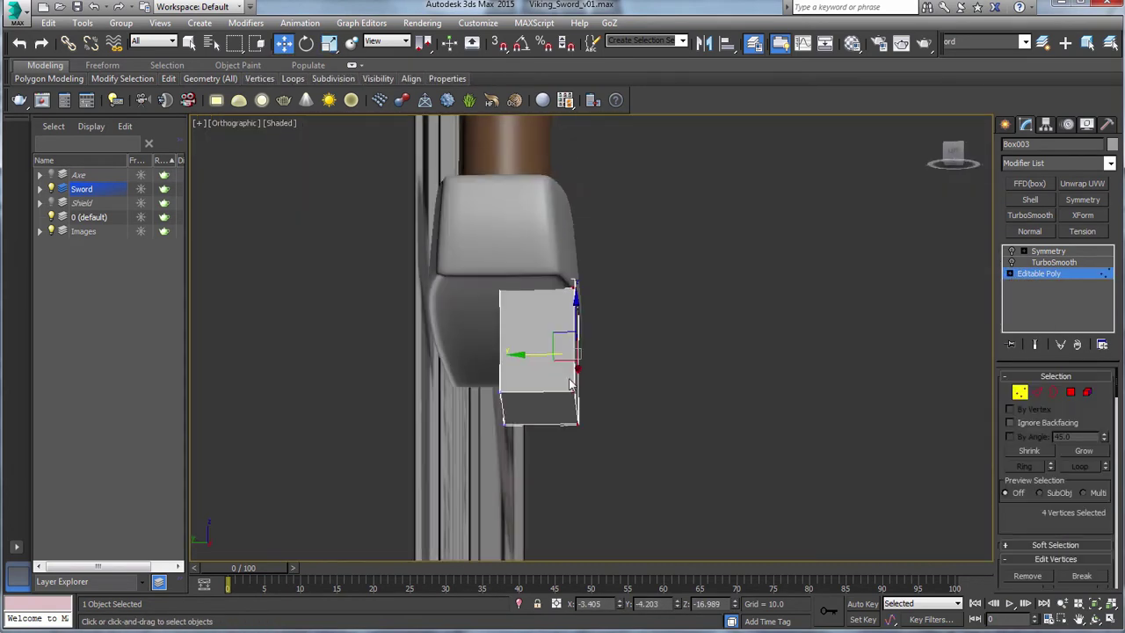
{"action": "left_click_drag", "start_coordinate": [485, 352], "coordinate": [483, 353]}
{"action": "middle_click_drag", "start_coordinate": [747, 387], "coordinate": [491, 264], "text": "alt"}
{"action": "scroll", "coordinate": [484, 281], "scroll_direction": "up", "scroll_amount": 4}
{"action": "left_click_drag", "start_coordinate": [341, 353], "coordinate": [389, 394]}
{"action": "left_click_drag", "start_coordinate": [371, 420], "coordinate": [373, 433]}
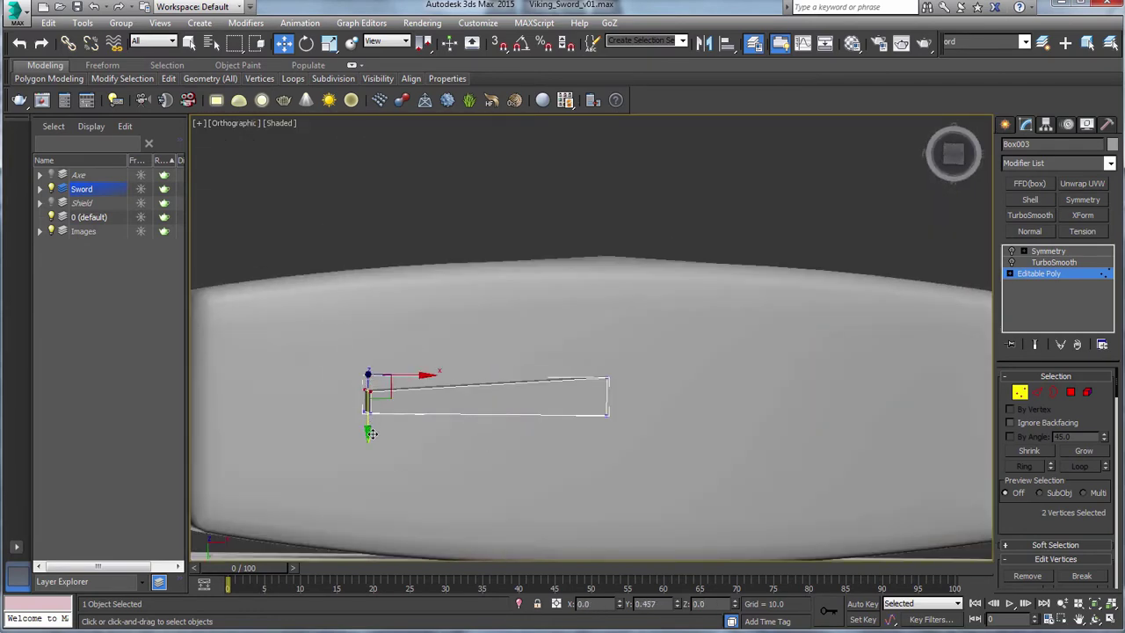
Add a vertical edge loop to the blade block, align it along X with the fuller, and adjust the outer-edge vertices.
{"action": "key", "text": "2"}
{"action": "key", "text": "f"}
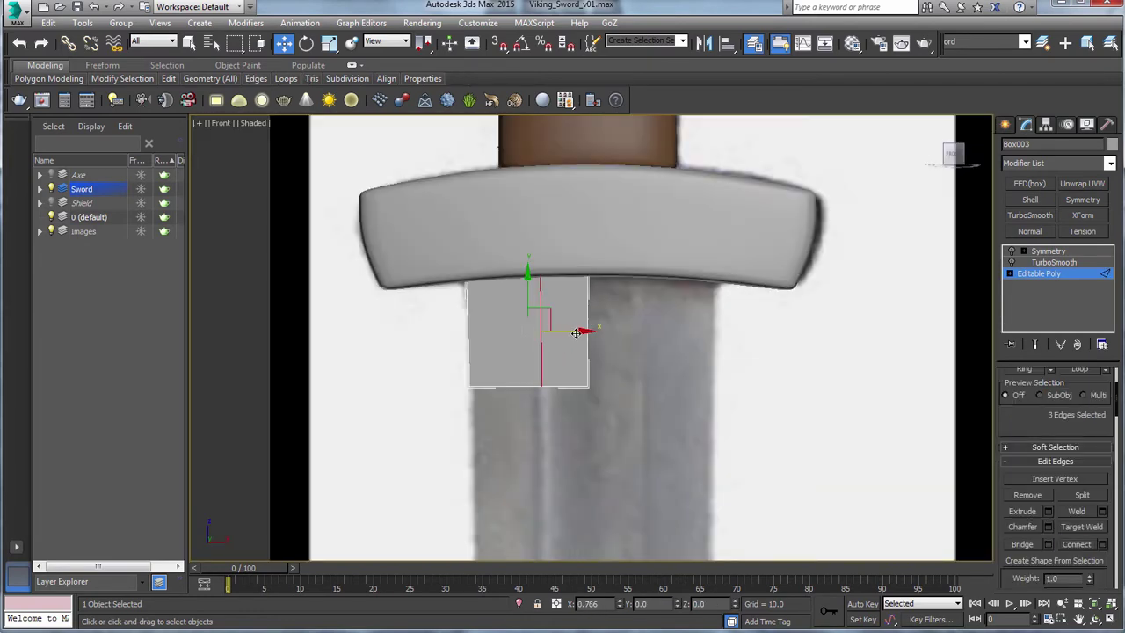
{"action": "middle_click_drag", "start_coordinate": [576, 332], "coordinate": [590, 384], "text": "alt"}
{"action": "key", "text": "1"}
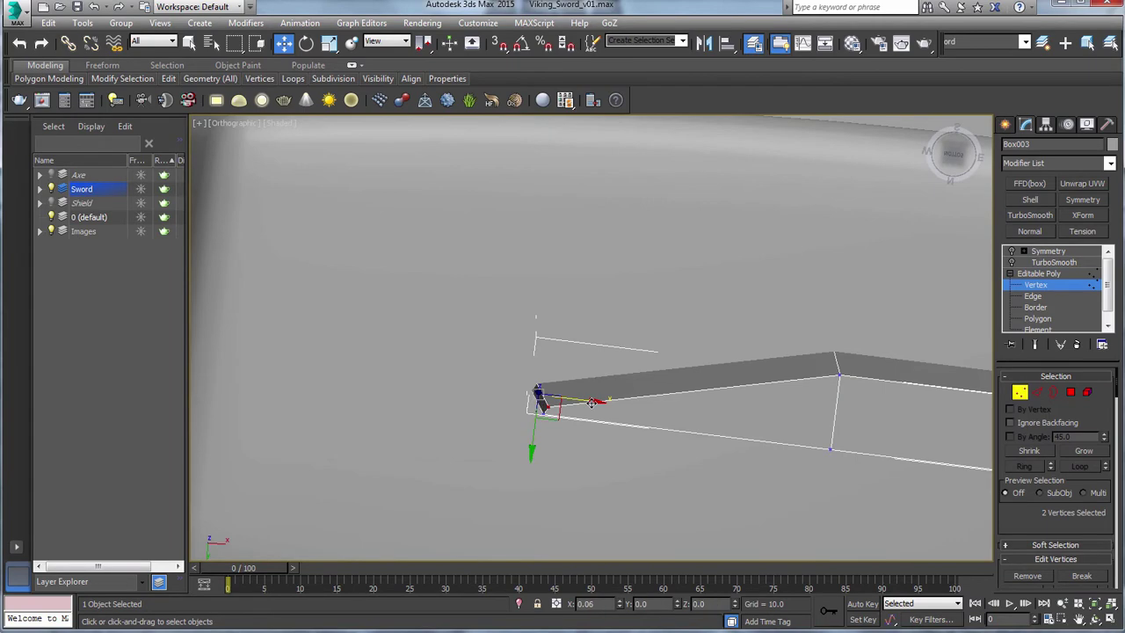
Move the block's bottom vertices down the reference to where the blade starts curving into its tip.
{"action": "key", "text": "f"}
{"action": "scroll", "coordinate": [562, 351], "scroll_direction": "down", "scroll_amount": 4}
{"action": "left_click_drag", "start_coordinate": [387, 400], "coordinate": [611, 453]}
{"action": "scroll", "coordinate": [557, 264], "scroll_direction": "down", "scroll_amount": 6}
{"action": "left_click_drag", "start_coordinate": [554, 134], "coordinate": [557, 446]}
{"action": "middle_click_drag", "start_coordinate": [557, 446], "coordinate": [545, 163]}
{"action": "scroll", "coordinate": [549, 378], "scroll_direction": "up", "scroll_amount": 6}
{"action": "left_click_drag", "start_coordinate": [495, 365], "coordinate": [507, 442]}
{"action": "middle_click_drag", "start_coordinate": [550, 495], "coordinate": [554, 336]}
Shift the blade's lower fuller and outer vertices inward along X to match the tapered reference width.
{"action": "scroll", "coordinate": [555, 336], "scroll_direction": "up", "scroll_amount": 2}
{"action": "left_click_drag", "start_coordinate": [435, 283], "coordinate": [484, 330]}
{"action": "left_click_drag", "start_coordinate": [494, 305], "coordinate": [521, 305]}
{"action": "left_click_drag", "start_coordinate": [294, 281], "coordinate": [339, 329]}
{"action": "left_click_drag", "start_coordinate": [364, 305], "coordinate": [459, 325]}
{"action": "scroll", "coordinate": [497, 384], "scroll_direction": "down", "scroll_amount": 4}
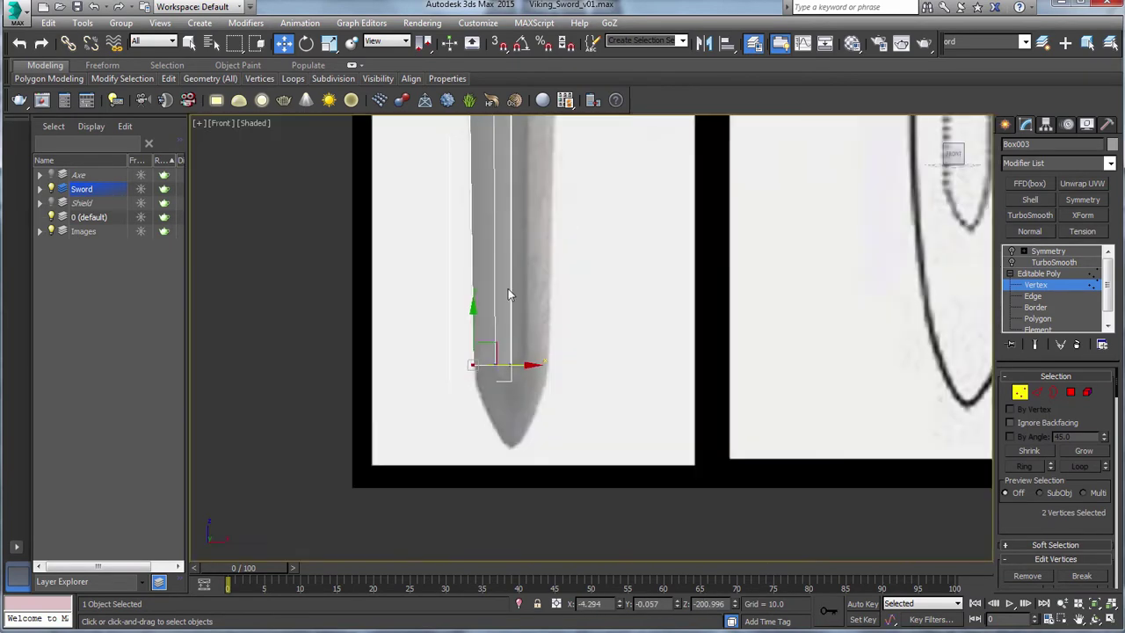
Check the blade's thickness and its join with the guard from side and angled views, selecting its two long front polygons.
{"action": "middle_click_drag", "start_coordinate": [508, 294], "coordinate": [680, 359], "text": "alt"}
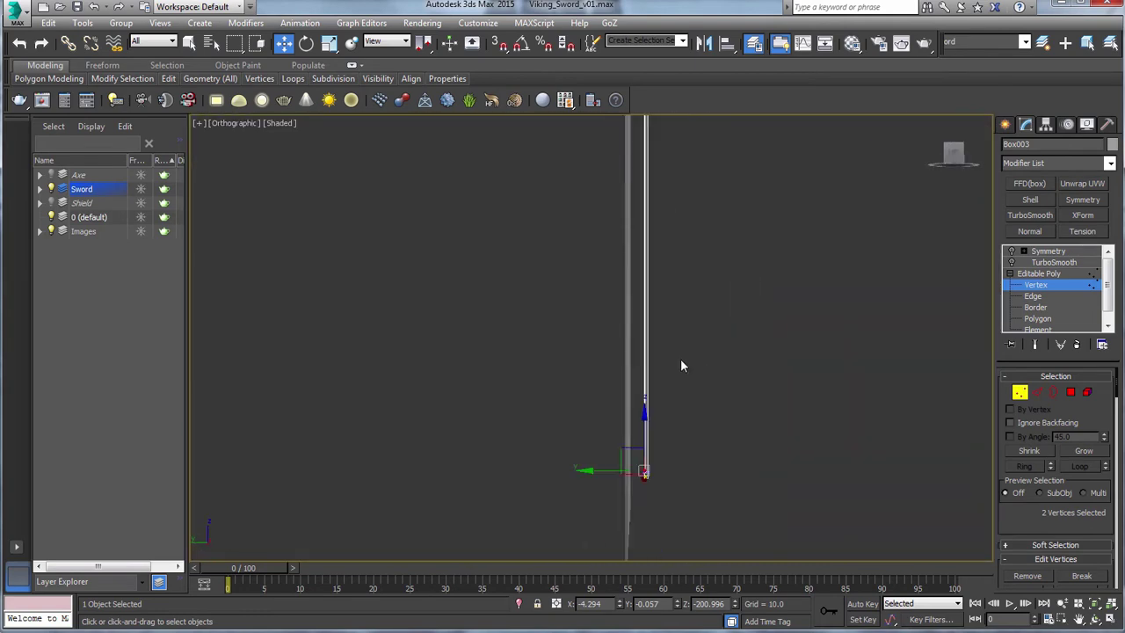
{"action": "key", "text": "l"}
{"action": "middle_click_drag", "start_coordinate": [738, 390], "coordinate": [549, 299], "text": "alt"}
{"action": "scroll", "coordinate": [550, 299], "scroll_direction": "up", "scroll_amount": 4}
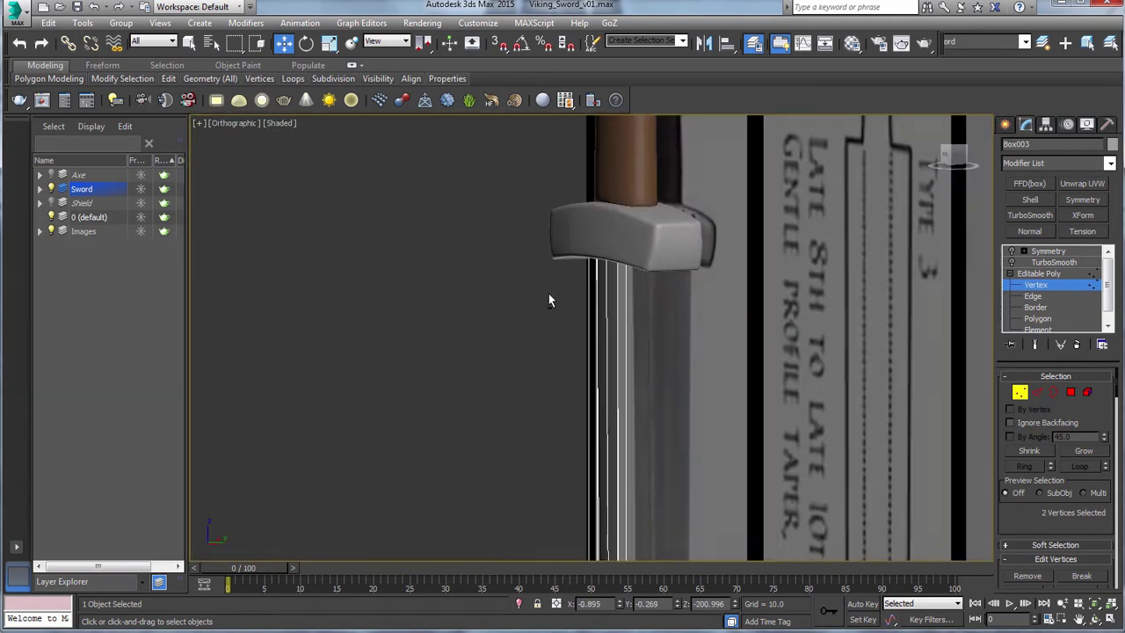
{"action": "key", "text": "q"}
{"action": "key", "text": "4"}
{"action": "left_click", "coordinate": [602, 360]}
{"action": "left_click", "coordinate": [611, 360], "text": "ctrl"}
{"action": "middle_click_drag", "start_coordinate": [595, 376], "coordinate": [696, 331], "text": "alt"}
{"action": "scroll", "coordinate": [696, 331], "scroll_direction": "down", "scroll_amount": 3}
{"action": "key", "text": "f"}
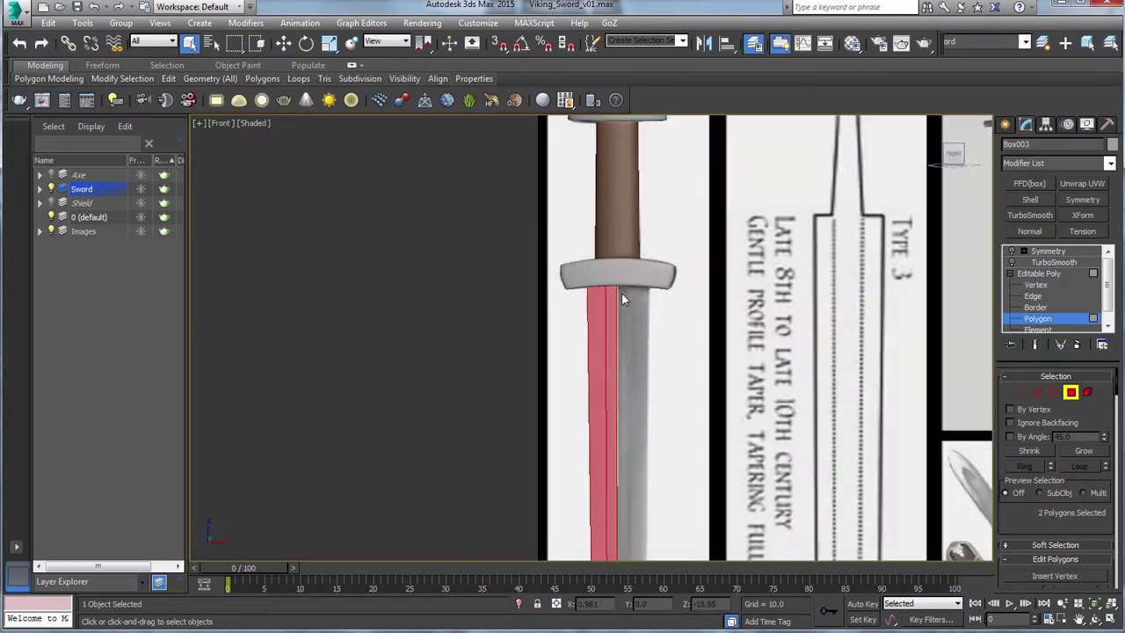
Try to extrude the blade's bottom edges downward, checking the result in see-through mode, and undo it.
{"action": "middle_click_drag", "start_coordinate": [622, 293], "coordinate": [633, 141]}
{"action": "scroll", "coordinate": [730, 241], "scroll_direction": "up", "scroll_amount": 4}
{"action": "middle_click_drag", "start_coordinate": [563, 475], "coordinate": [661, 353]}
{"action": "key", "text": "2"}
{"action": "scroll", "coordinate": [505, 403], "scroll_direction": "up", "scroll_amount": 5}
{"action": "left_click_drag", "start_coordinate": [374, 299], "coordinate": [633, 387]}
{"action": "left_click_drag", "start_coordinate": [658, 234], "coordinate": [396, 304], "text": "alt"}
{"action": "key", "text": "w"}
{"action": "middle_click_drag", "start_coordinate": [528, 299], "coordinate": [495, 225]}
{"action": "left_click_drag", "start_coordinate": [492, 224], "coordinate": [498, 325], "text": "shift"}
{"action": "key", "text": "alt+x"}
{"action": "left_click", "coordinate": [1021, 393]}
{"action": "mouse_move", "coordinate": [606, 282]}
{"action": "middle_mouse_down", "text": "alt"}
{"action": "mouse_move", "coordinate": [470, 303]}
{"action": "mouse_move", "coordinate": [606, 290]}
{"action": "middle_mouse_up", "text": "alt"}
{"action": "key", "text": "ctrl+z"}
Extrude the blade's three bottom edges downward and pull the new outer vertices in to the tip's outline.
{"action": "left_click", "coordinate": [1071, 392]}
{"action": "left_click", "coordinate": [598, 226]}
{"action": "key", "text": "2"}
{"action": "key", "text": "v"}
{"action": "left_click", "coordinate": [627, 266]}
{"action": "scroll", "coordinate": [607, 291], "scroll_direction": "up", "scroll_amount": 4}
{"action": "middle_click_drag", "start_coordinate": [545, 422], "coordinate": [603, 291]}
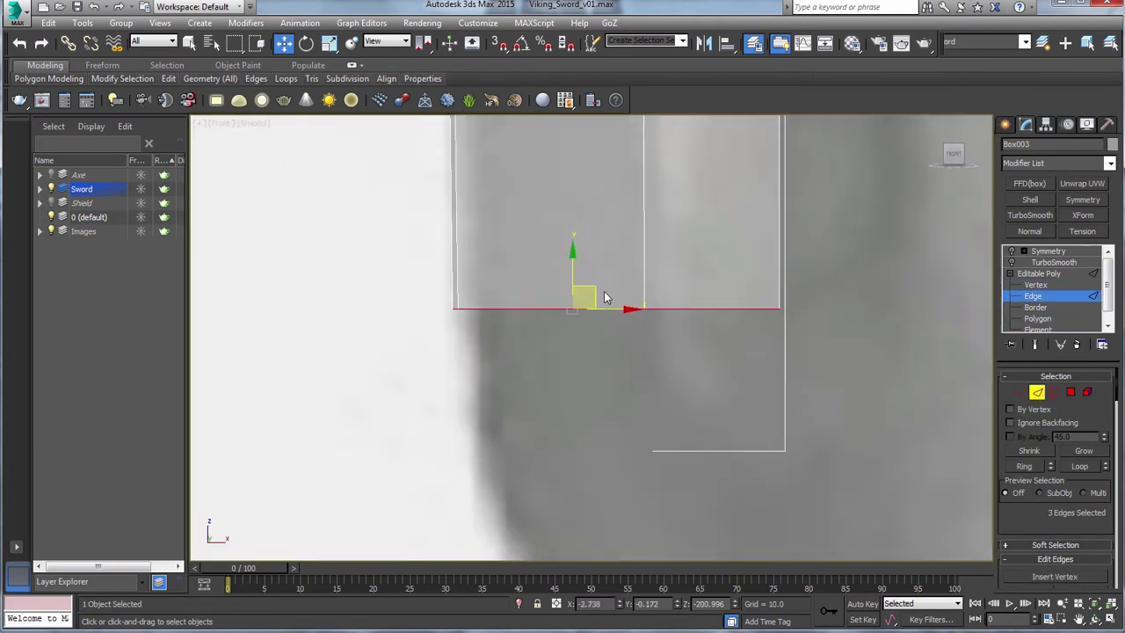
{"action": "left_click_drag", "start_coordinate": [576, 273], "coordinate": [576, 442], "text": "shift"}
{"action": "scroll", "coordinate": [575, 287], "scroll_direction": "down", "scroll_amount": 5}
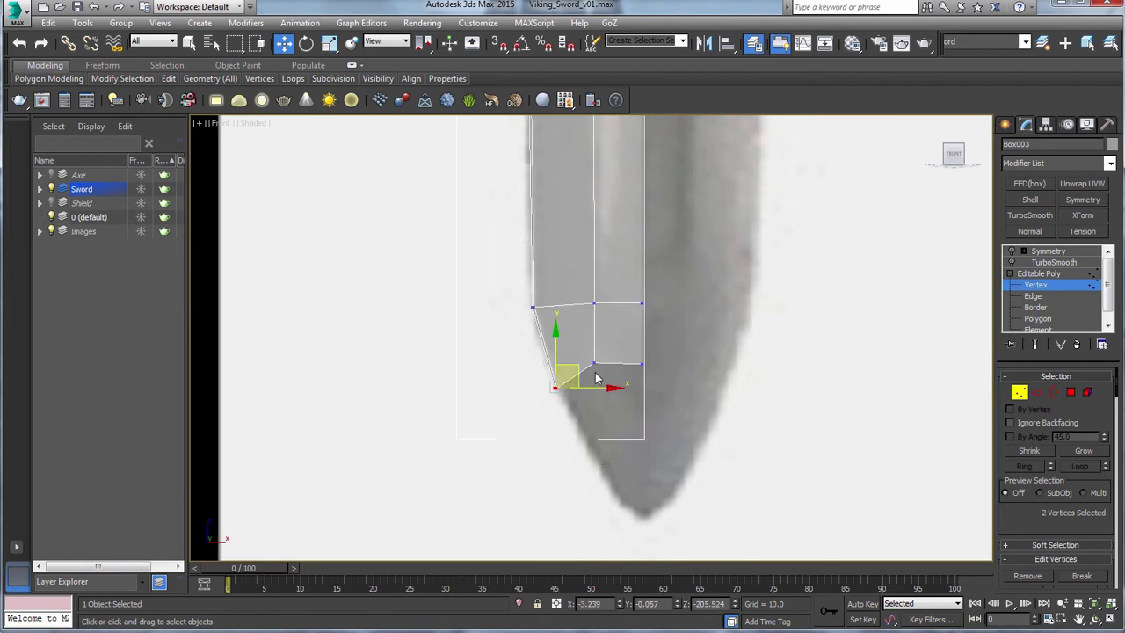
Extrude the three bottom edges again and fit the new row's vertices to the reference tip's outline and centre line.
{"action": "left_click", "coordinate": [1043, 397]}
{"action": "scroll", "coordinate": [636, 387], "scroll_direction": "up", "scroll_amount": 3}
{"action": "middle_click_drag", "start_coordinate": [636, 387], "coordinate": [640, 345]}
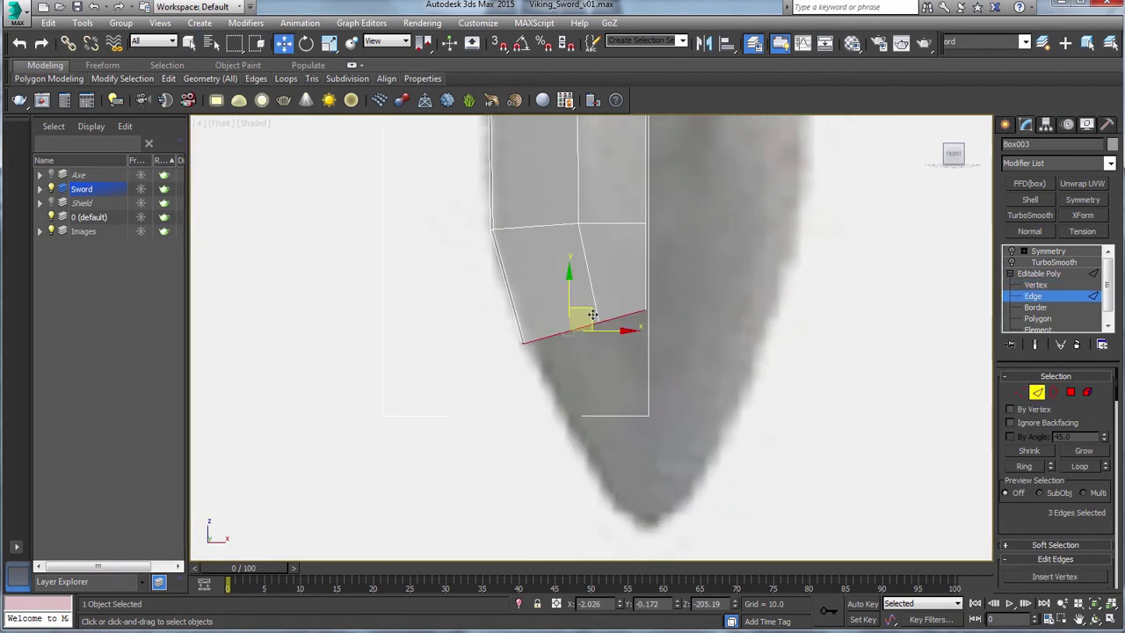
{"action": "key", "text": "v"}
{"action": "left_click_drag", "start_coordinate": [590, 314], "coordinate": [586, 346], "text": "shift"}
{"action": "key", "text": "ctrl+z"}
{"action": "key", "text": "1"}
{"action": "scroll", "coordinate": [613, 400], "scroll_direction": "up", "scroll_amount": 2}
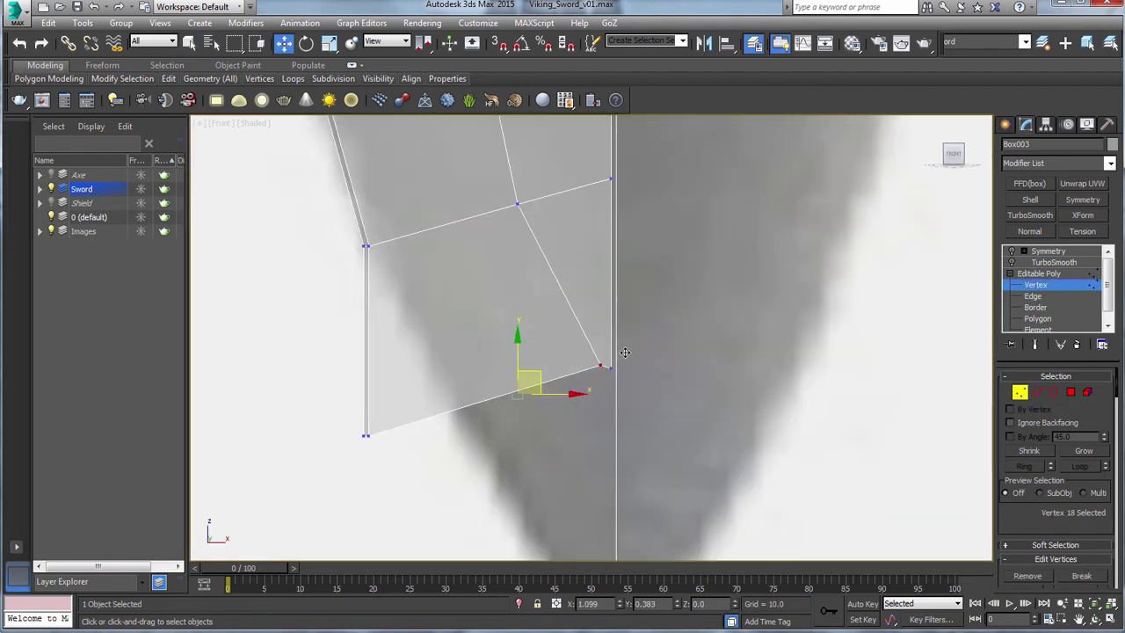
{"action": "scroll", "coordinate": [635, 373], "scroll_direction": "down", "scroll_amount": 2}
{"action": "middle_click_drag", "start_coordinate": [636, 374], "coordinate": [589, 312]}
{"action": "left_click_drag", "start_coordinate": [379, 335], "coordinate": [415, 371]}
{"action": "left_click_drag", "start_coordinate": [410, 332], "coordinate": [541, 457]}
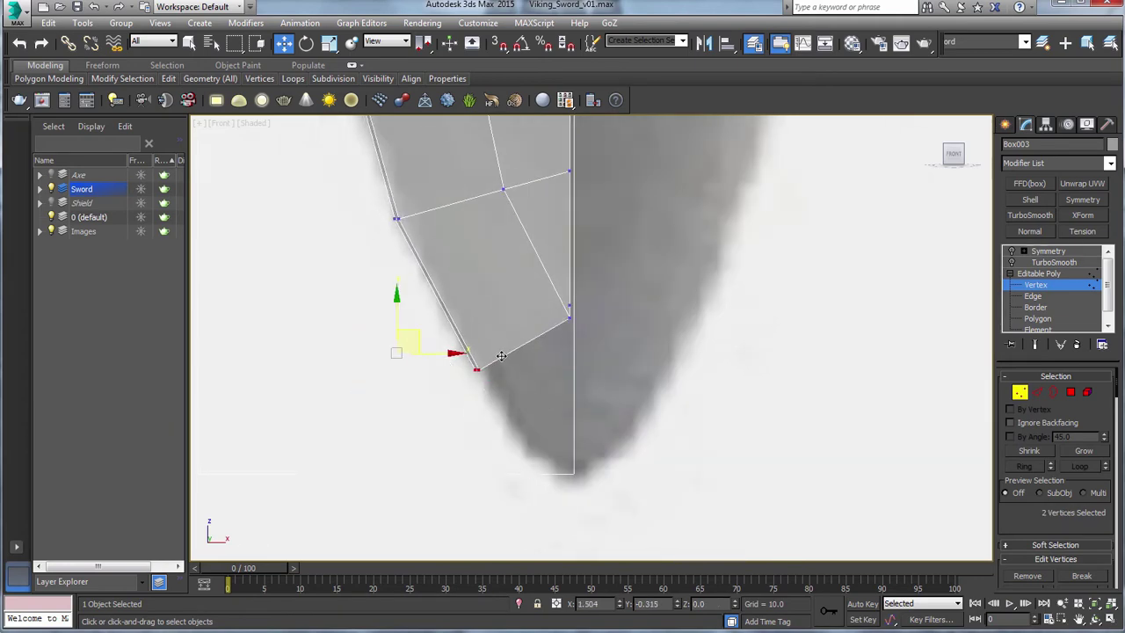
Extrude the last row of bottom edges and gather its vertices at the point of the reference blade.
{"action": "key", "text": "2"}
{"action": "left_click_drag", "start_coordinate": [489, 423], "coordinate": [493, 427]}
{"action": "left_click_drag", "start_coordinate": [489, 385], "coordinate": [565, 458]}
{"action": "scroll", "coordinate": [588, 468], "scroll_direction": "up", "scroll_amount": 3}
{"action": "middle_click_drag", "start_coordinate": [588, 468], "coordinate": [594, 377]}
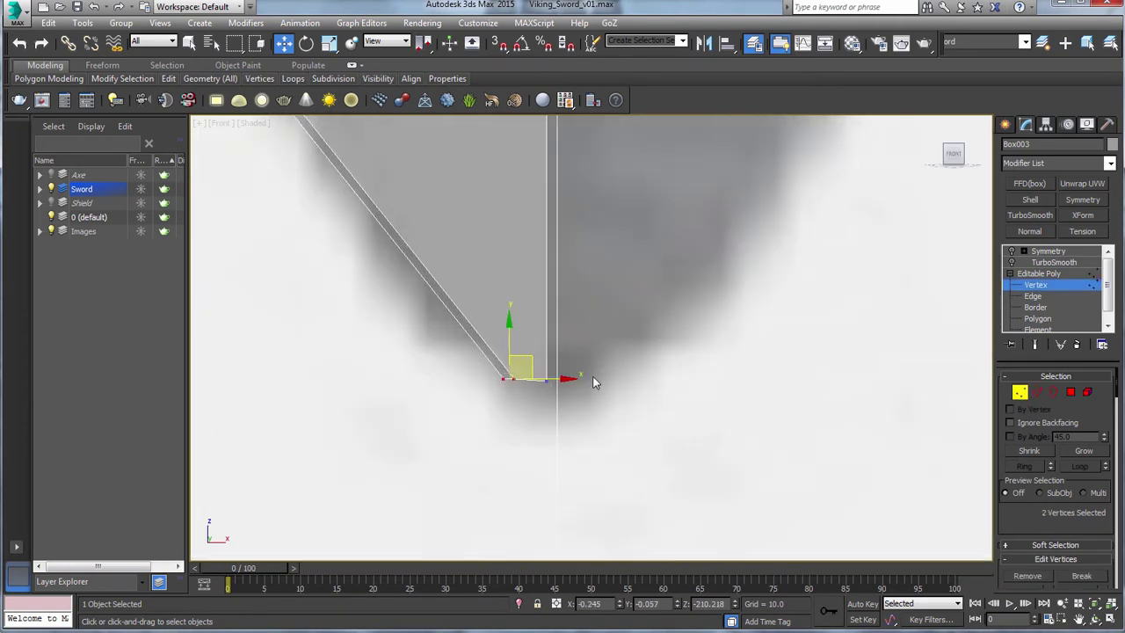
{"action": "left_click_drag", "start_coordinate": [560, 377], "coordinate": [569, 389]}
{"action": "scroll", "coordinate": [570, 388], "scroll_direction": "down", "scroll_amount": 5}
Examine the blade's upper end beneath the guard in wireframe from an angled view.
{"action": "middle_click_drag", "start_coordinate": [570, 389], "coordinate": [648, 311], "text": "alt"}
{"action": "scroll", "coordinate": [631, 287], "scroll_direction": "down", "scroll_amount": 3}
{"action": "scroll", "coordinate": [642, 308], "scroll_direction": "up", "scroll_amount": 3}
{"action": "key", "text": "F3"}
{"action": "left_click", "coordinate": [1075, 394]}
{"action": "left_click_drag", "start_coordinate": [673, 290], "coordinate": [673, 350]}
{"action": "left_click", "coordinate": [1017, 391]}
{"action": "scroll", "coordinate": [575, 289], "scroll_direction": "up", "scroll_amount": 3}
{"action": "scroll", "coordinate": [634, 338], "scroll_direction": "down", "scroll_amount": 3}
Re-enable the blade's TurboSmooth and Symmetry modifiers and set the Symmetry mirror axis to Y.
{"action": "left_click", "coordinate": [1025, 262]}
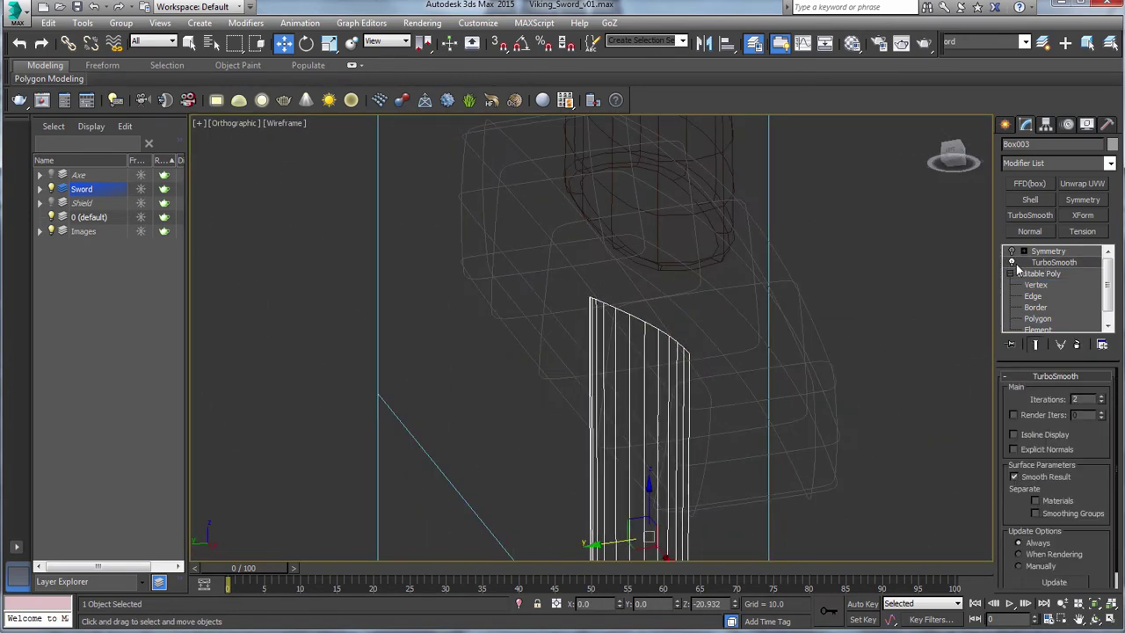
{"action": "left_click", "coordinate": [1045, 252]}
{"action": "middle_click_drag", "start_coordinate": [763, 413], "coordinate": [744, 331]}
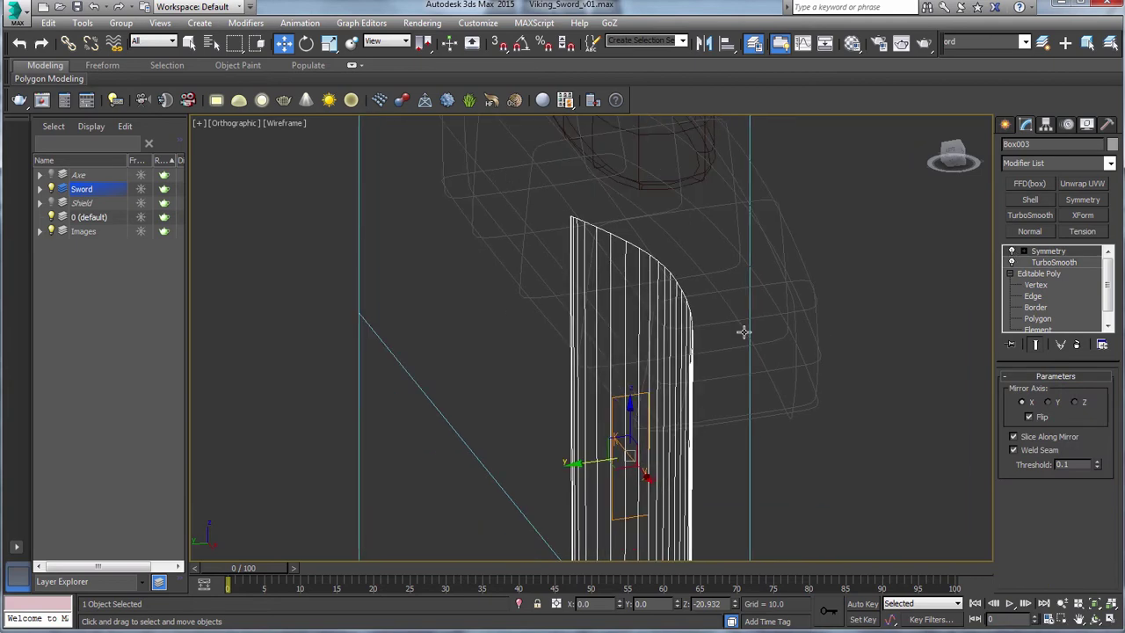
{"action": "scroll", "coordinate": [743, 331], "scroll_direction": "down", "scroll_amount": 2}
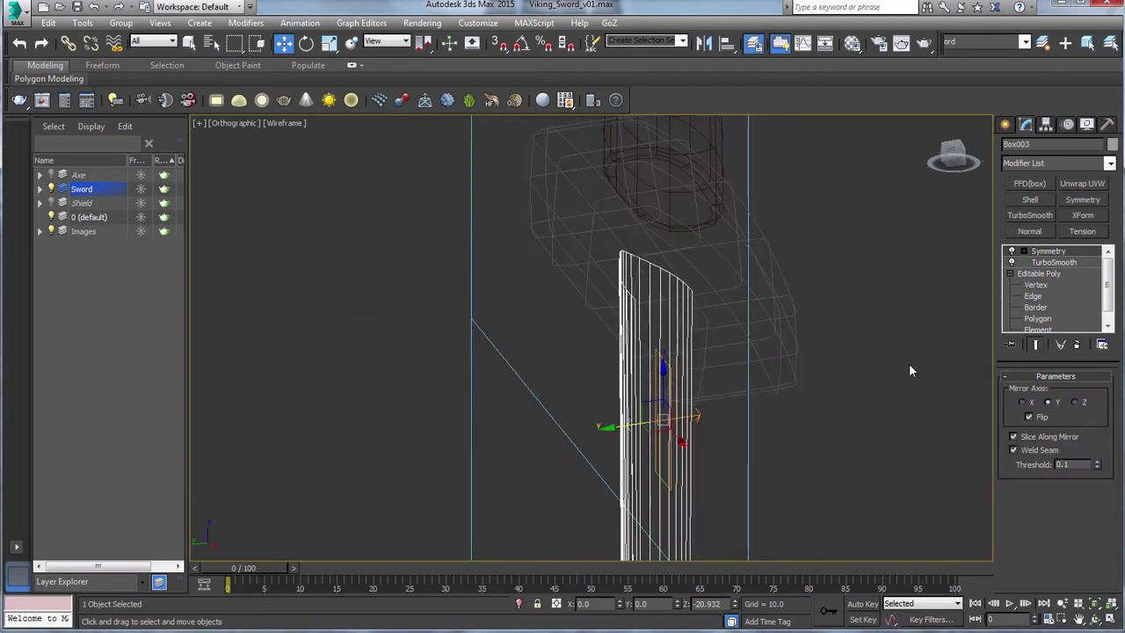
{"action": "mouse_move", "coordinate": [910, 370]}
{"action": "middle_mouse_down", "text": "alt"}
{"action": "mouse_move", "coordinate": [696, 349]}
{"action": "mouse_move", "coordinate": [678, 377]}
{"action": "mouse_move", "coordinate": [650, 379]}
{"action": "mouse_move", "coordinate": [655, 219]}
{"action": "mouse_move", "coordinate": [685, 254]}
{"action": "mouse_move", "coordinate": [724, 254]}
{"action": "mouse_move", "coordinate": [655, 245]}
{"action": "mouse_move", "coordinate": [643, 220]}
{"action": "mouse_move", "coordinate": [668, 296]}
{"action": "mouse_move", "coordinate": [673, 389]}
{"action": "mouse_move", "coordinate": [628, 354]}
{"action": "mouse_move", "coordinate": [651, 329]}
{"action": "mouse_move", "coordinate": [695, 369]}
{"action": "mouse_move", "coordinate": [736, 375]}
{"action": "mouse_move", "coordinate": [704, 369]}
{"action": "mouse_move", "coordinate": [759, 349]}
{"action": "middle_mouse_up", "text": "alt"}
{"action": "key", "text": "F3"}
{"action": "scroll", "coordinate": [673, 389], "scroll_direction": "down", "scroll_amount": 3}
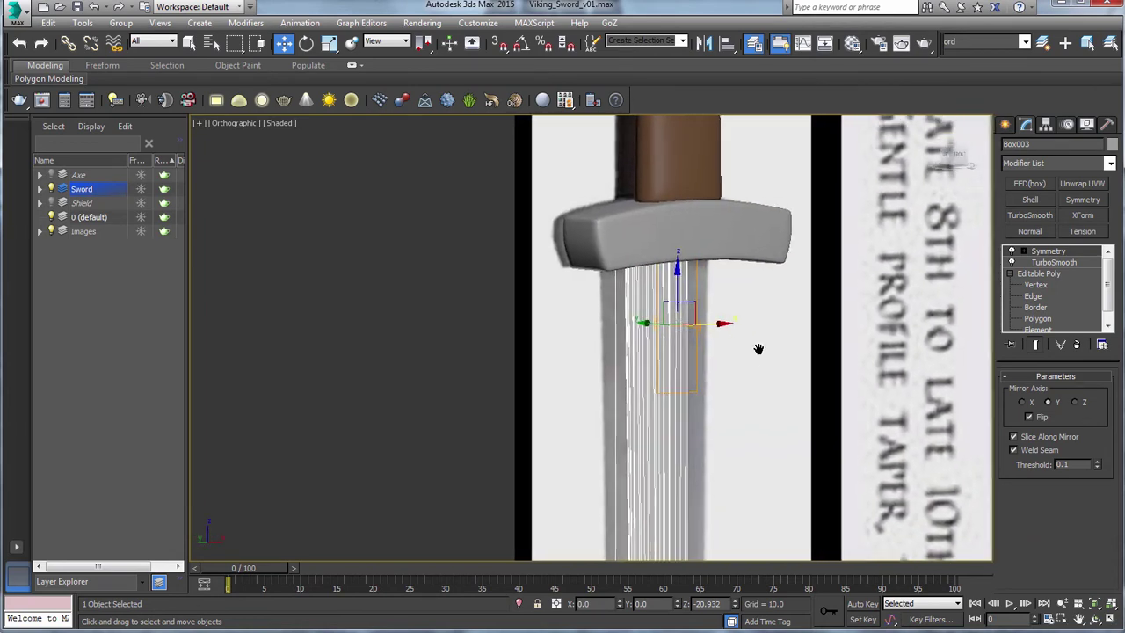
Add a second Symmetry modifier to the blade, mirrored along X with Flip enabled.
{"action": "left_click", "coordinate": [1091, 200]}
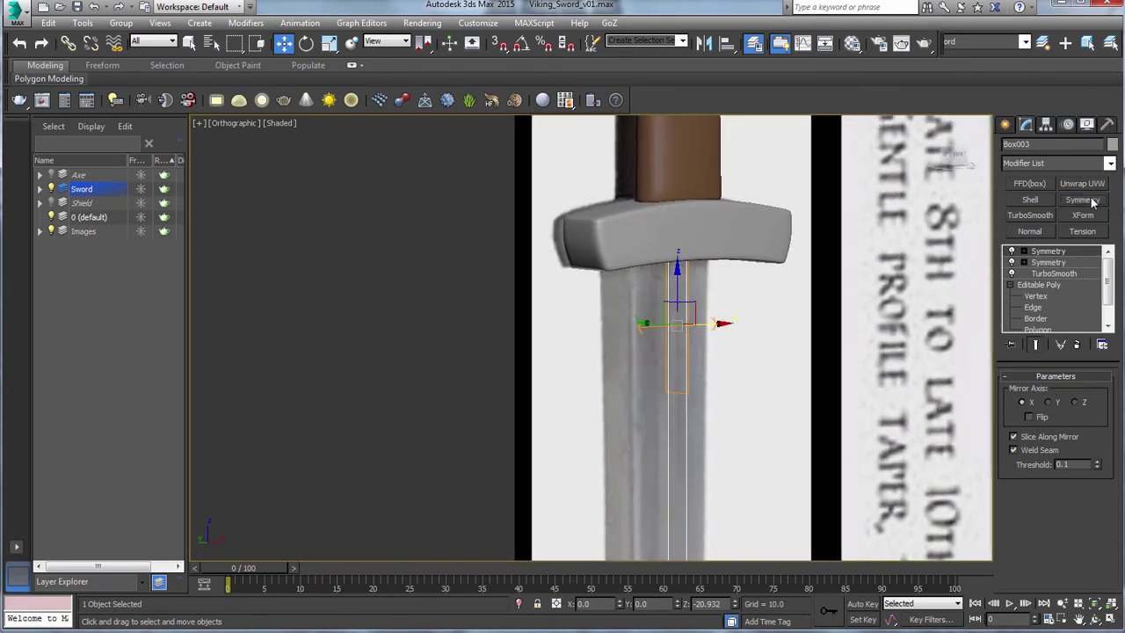
{"action": "left_click", "coordinate": [1029, 418]}
{"action": "middle_click_drag", "start_coordinate": [753, 326], "coordinate": [726, 266]}
{"action": "scroll", "coordinate": [726, 265], "scroll_direction": "down", "scroll_amount": 2}
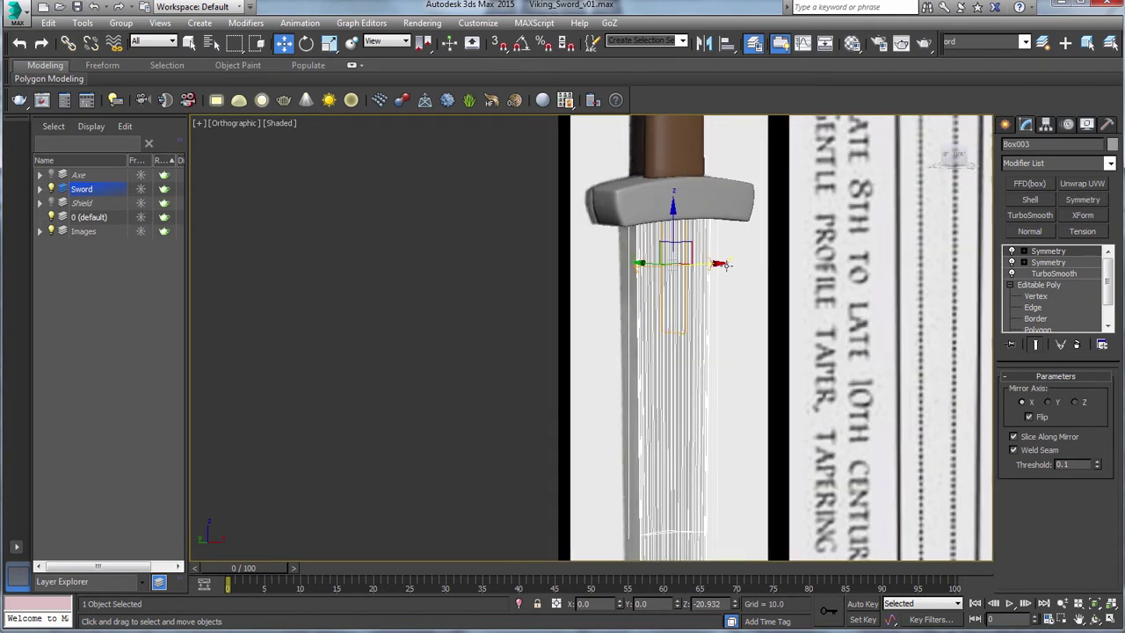
Turn on the edged-face display, deselect the blade and examine its mirrored topology below the guard.
{"action": "key", "text": "F3"}
{"action": "key", "text": "F3"}
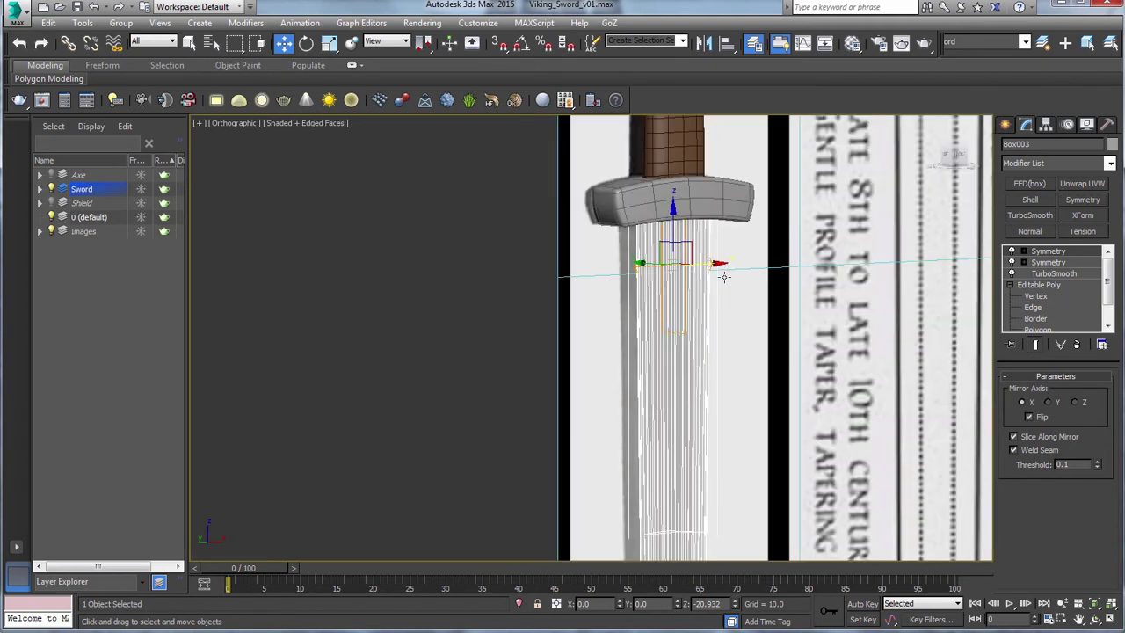
{"action": "middle_click_drag", "start_coordinate": [707, 307], "coordinate": [615, 315], "text": "alt"}
{"action": "left_click", "coordinate": [478, 344]}
{"action": "middle_click_drag", "start_coordinate": [593, 424], "coordinate": [563, 309]}
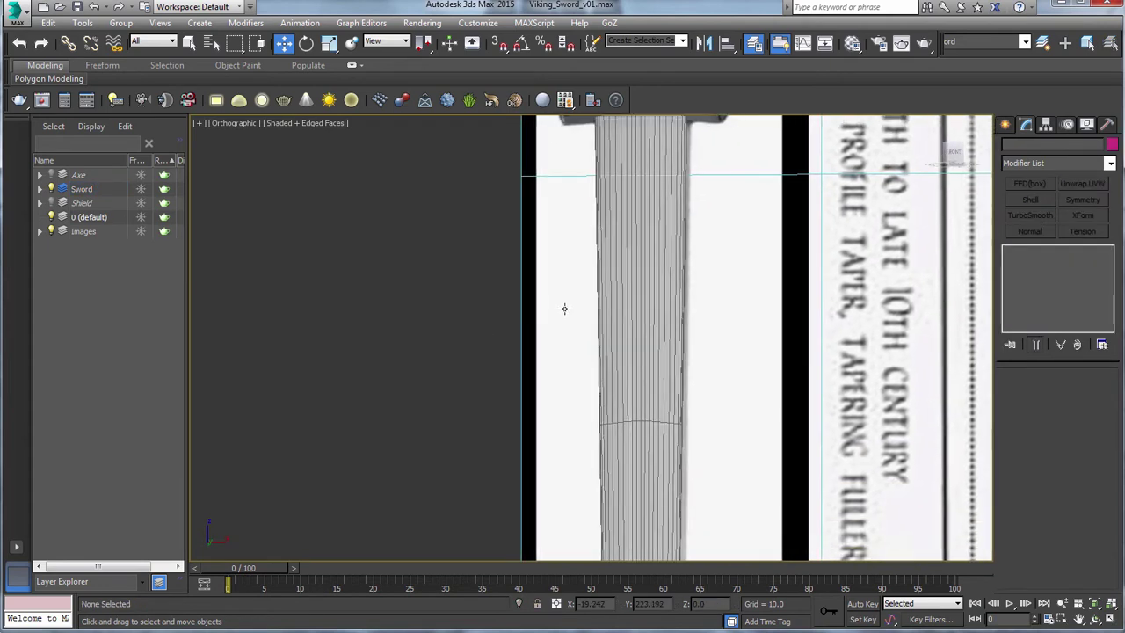
Select the blade and use Swift Loop to insert a crosswise edge loop just above the start of the tapered tip.
{"action": "scroll", "coordinate": [564, 309], "scroll_direction": "down", "scroll_amount": 3}
{"action": "middle_click_drag", "start_coordinate": [604, 235], "coordinate": [610, 217]}
{"action": "scroll", "coordinate": [641, 247], "scroll_direction": "up", "scroll_amount": 4}
{"action": "scroll", "coordinate": [648, 252], "scroll_direction": "down", "scroll_amount": 4}
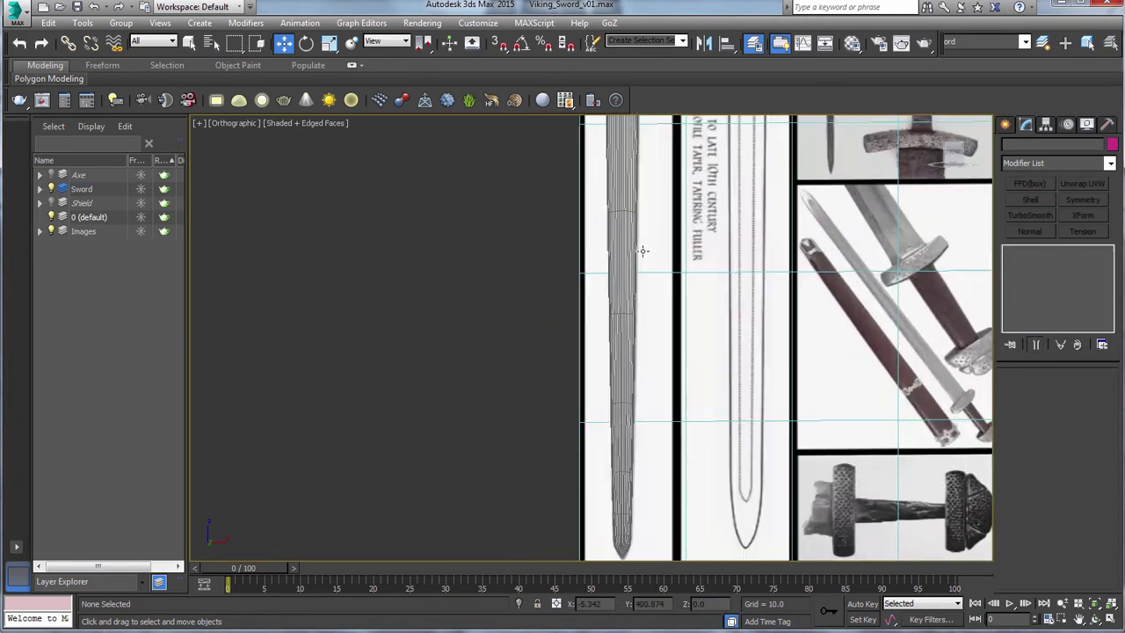
{"action": "scroll", "coordinate": [644, 252], "scroll_direction": "up", "scroll_amount": 2}
{"action": "left_click", "coordinate": [644, 251]}
{"action": "scroll", "coordinate": [659, 252], "scroll_direction": "up", "scroll_amount": 3}
{"action": "scroll", "coordinate": [648, 201], "scroll_direction": "down", "scroll_amount": 2}
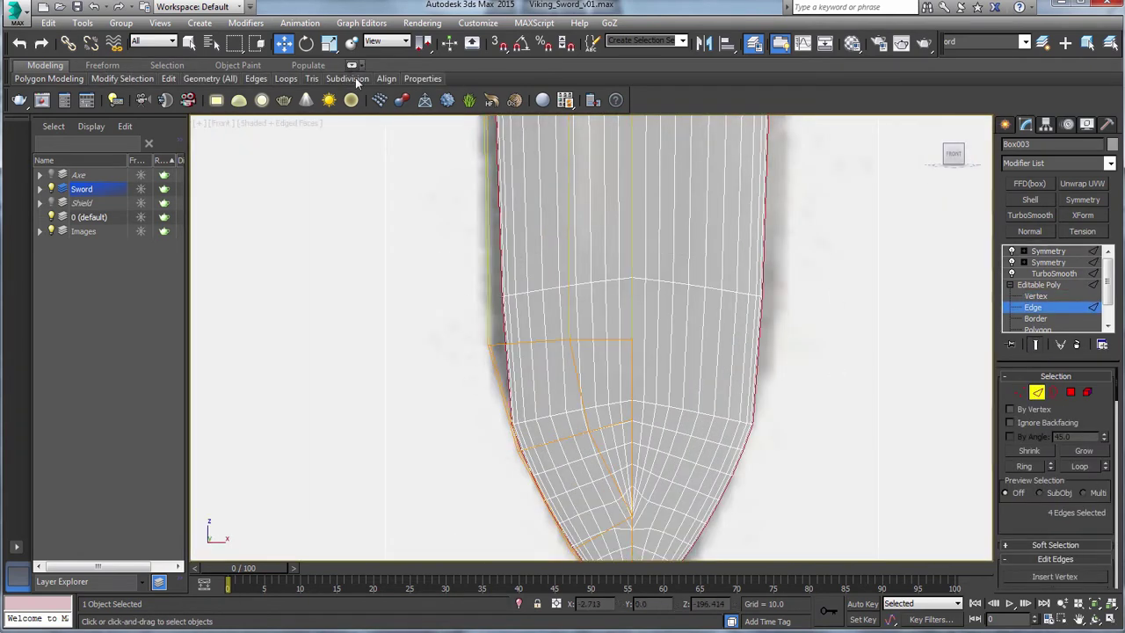
{"action": "left_click", "coordinate": [351, 66]}
{"action": "left_click", "coordinate": [501, 83]}
{"action": "left_click", "coordinate": [571, 339]}
Move the blade's TurboSmooth modifier above both Symmetry modifiers and edit the base mesh at vertex level.
{"action": "left_click", "coordinate": [1036, 351]}
{"action": "middle_click_drag", "start_coordinate": [626, 350], "coordinate": [614, 392]}
{"action": "left_click", "coordinate": [1039, 341]}
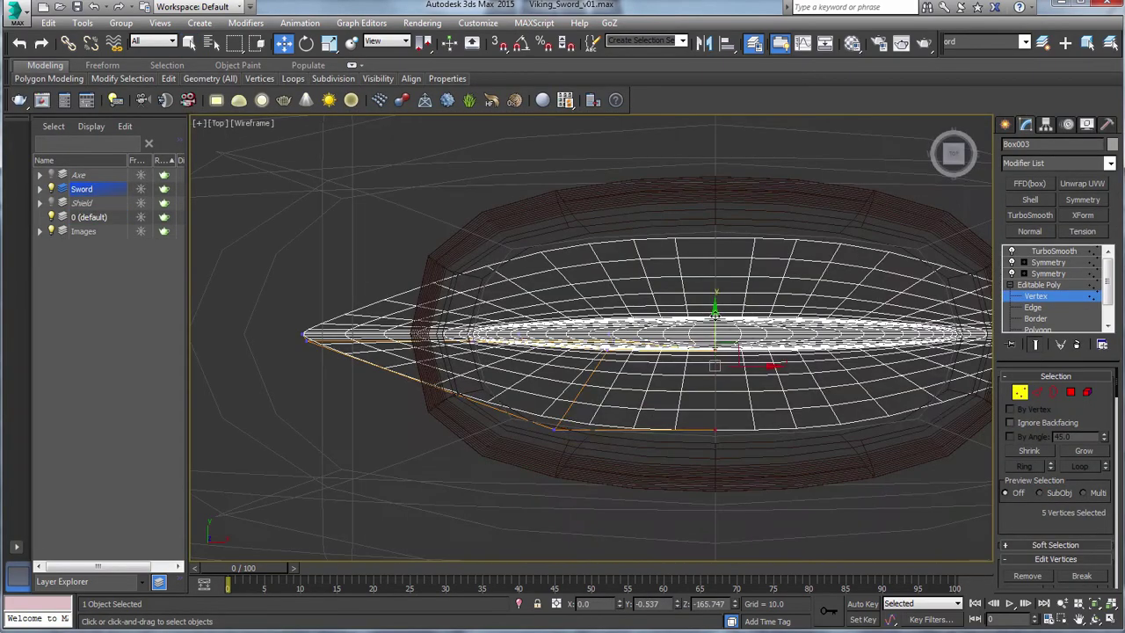
Push the blade's centreline vertices inward along Y to hollow out the fuller down to the tip.
{"action": "left_click_drag", "start_coordinate": [709, 316], "coordinate": [707, 274]}
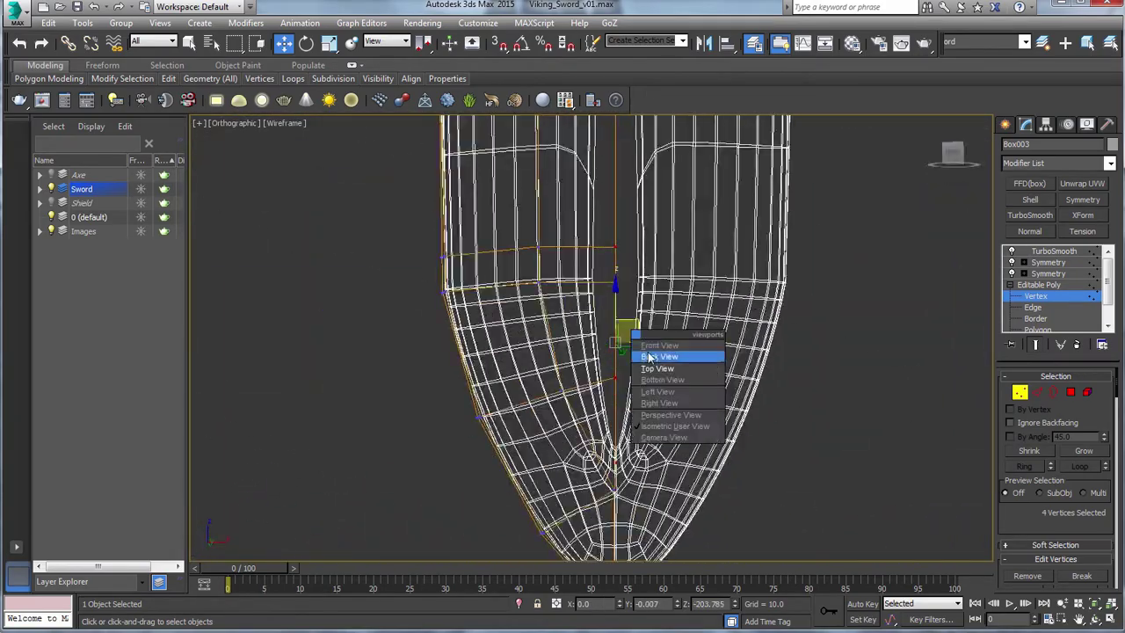
{"action": "left_click", "coordinate": [658, 369]}
{"action": "scroll", "coordinate": [675, 381], "scroll_direction": "up", "scroll_amount": 5}
{"action": "left_click_drag", "start_coordinate": [670, 278], "coordinate": [670, 278]}
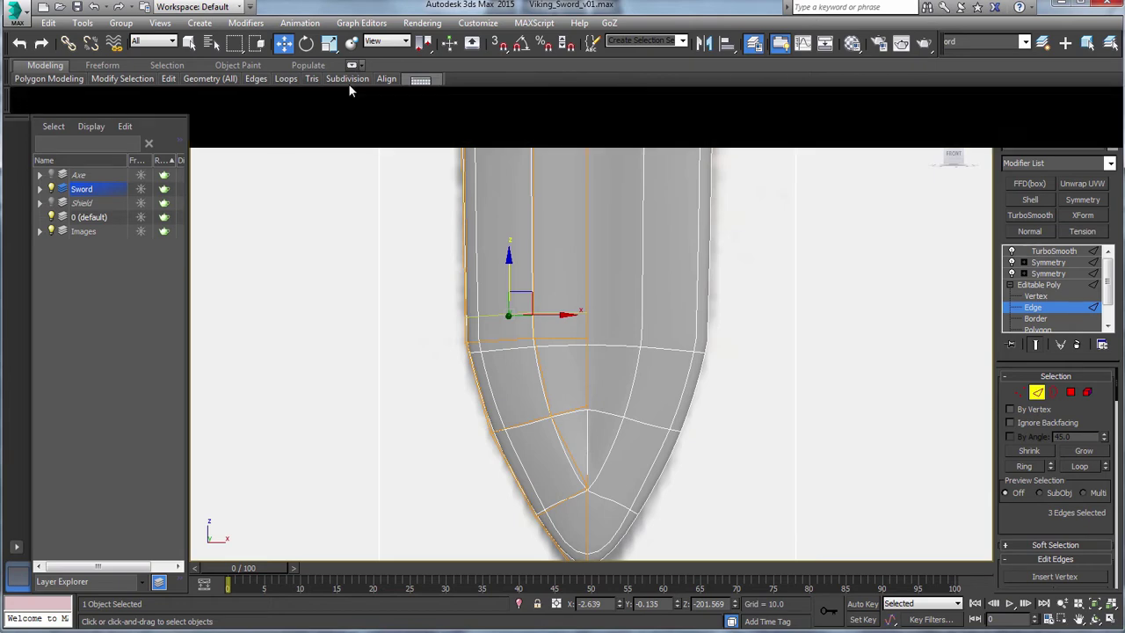
Insert a lengthwise edge loop with Swift Loop close beside the fuller's edge, running down into the tip.
{"action": "left_click", "coordinate": [351, 65]}
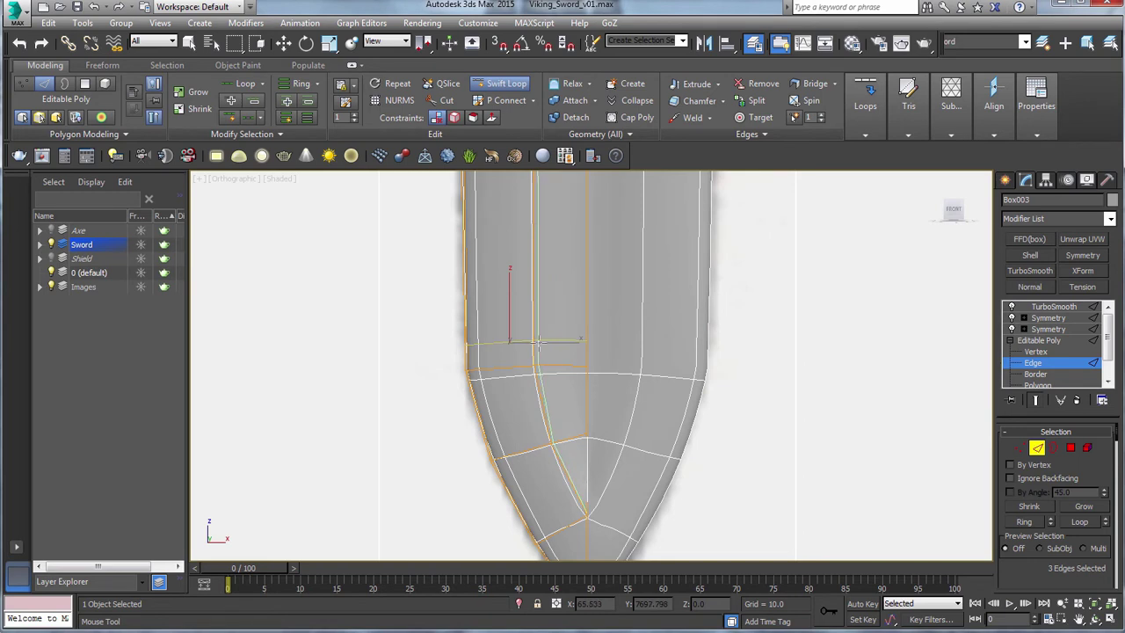
{"action": "left_click", "coordinate": [539, 342], "text": "ctrl"}
{"action": "middle_click_drag", "start_coordinate": [698, 435], "coordinate": [729, 421]}
{"action": "scroll", "coordinate": [725, 409], "scroll_direction": "up", "scroll_amount": 3}
{"action": "scroll", "coordinate": [725, 409], "scroll_direction": "down", "scroll_amount": 2}
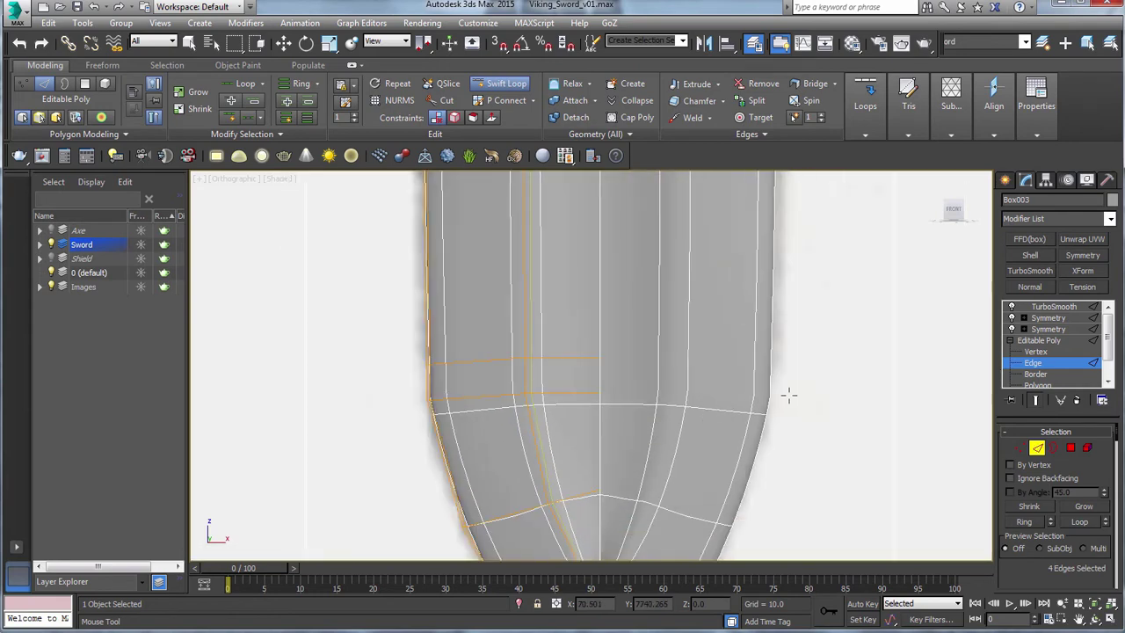
Raise the centreline vertex at the fuller's lower point along Z to separate it from the vertex beneath.
{"action": "left_click", "coordinate": [1020, 448]}
{"action": "scroll", "coordinate": [712, 341], "scroll_direction": "up", "scroll_amount": 2}
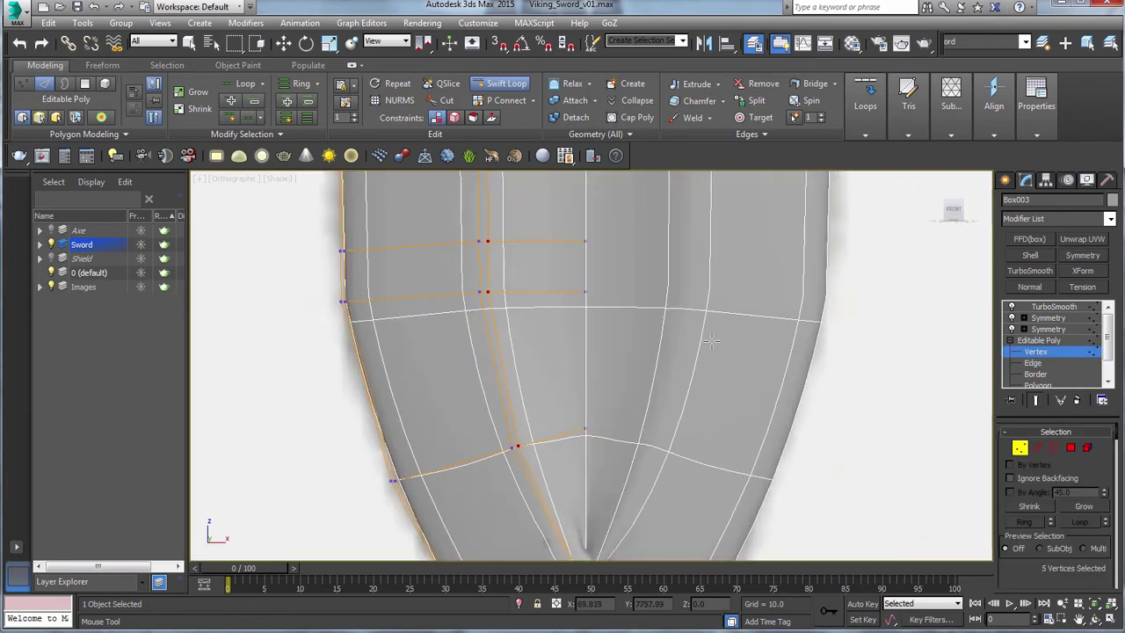
{"action": "right_click", "coordinate": [483, 247]}
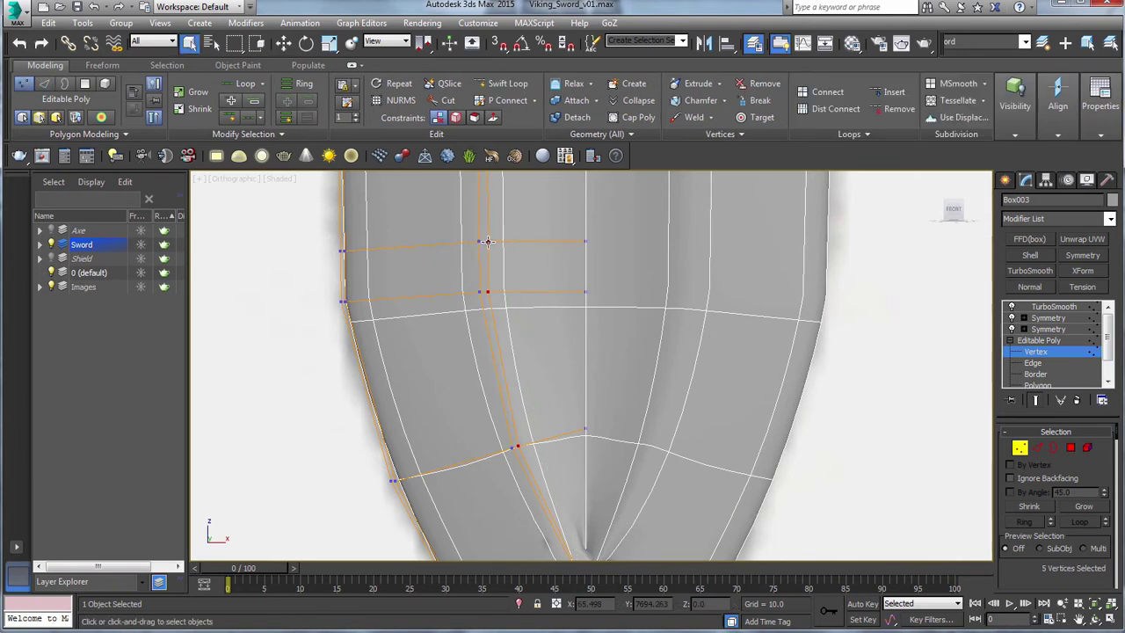
{"action": "left_click", "coordinate": [517, 448]}
{"action": "scroll", "coordinate": [656, 369], "scroll_direction": "up", "scroll_amount": 8}
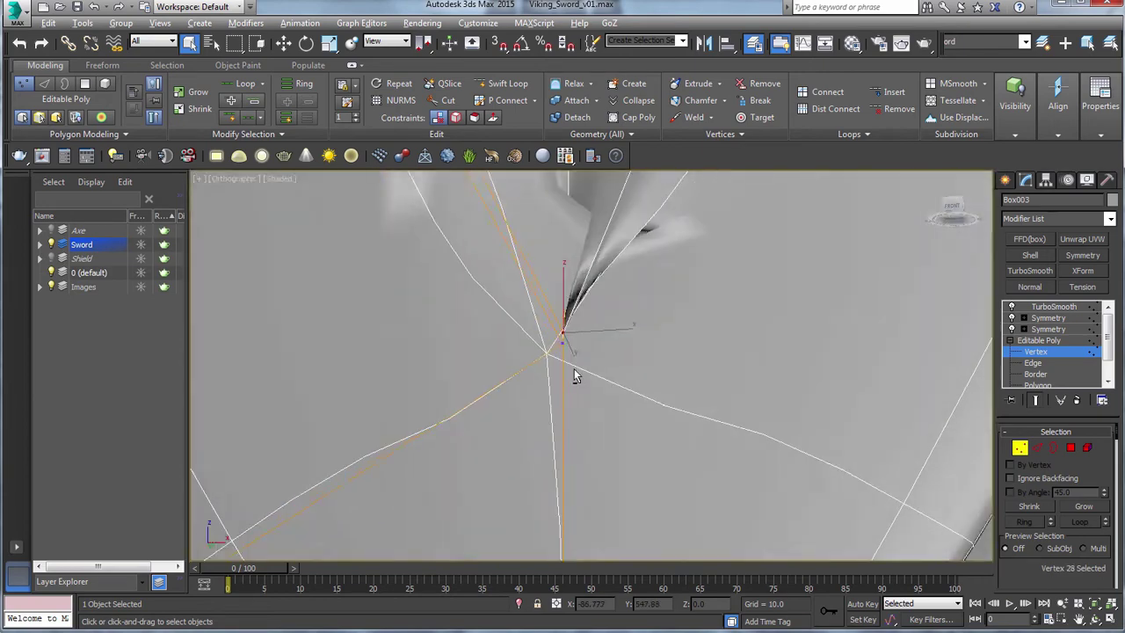
{"action": "key", "text": "w"}
{"action": "left_click_drag", "start_coordinate": [562, 207], "coordinate": [561, 181]}
Examine the vertices and shading where the fuller converges near the blade tip, in wireframe and shaded display.
{"action": "left_click", "coordinate": [561, 353]}
{"action": "scroll", "coordinate": [618, 374], "scroll_direction": "down", "scroll_amount": 6}
{"action": "scroll", "coordinate": [623, 376], "scroll_direction": "up", "scroll_amount": 3}
{"action": "mouse_move", "coordinate": [623, 377]}
{"action": "middle_mouse_down", "text": "alt"}
{"action": "mouse_move", "coordinate": [630, 396]}
{"action": "mouse_move", "coordinate": [686, 404]}
{"action": "mouse_move", "coordinate": [706, 438]}
{"action": "middle_mouse_up", "text": "alt"}
{"action": "scroll", "coordinate": [706, 438], "scroll_direction": "down", "scroll_amount": 3}
{"action": "scroll", "coordinate": [658, 372], "scroll_direction": "up", "scroll_amount": 4}
{"action": "key", "text": "F3"}
{"action": "left_click", "coordinate": [646, 322]}
{"action": "left_click_drag", "start_coordinate": [1084, 563], "coordinate": [1085, 392]}
{"action": "left_click", "coordinate": [584, 356]}
{"action": "scroll", "coordinate": [738, 379], "scroll_direction": "down", "scroll_amount": 3}
{"action": "key", "text": "F3"}
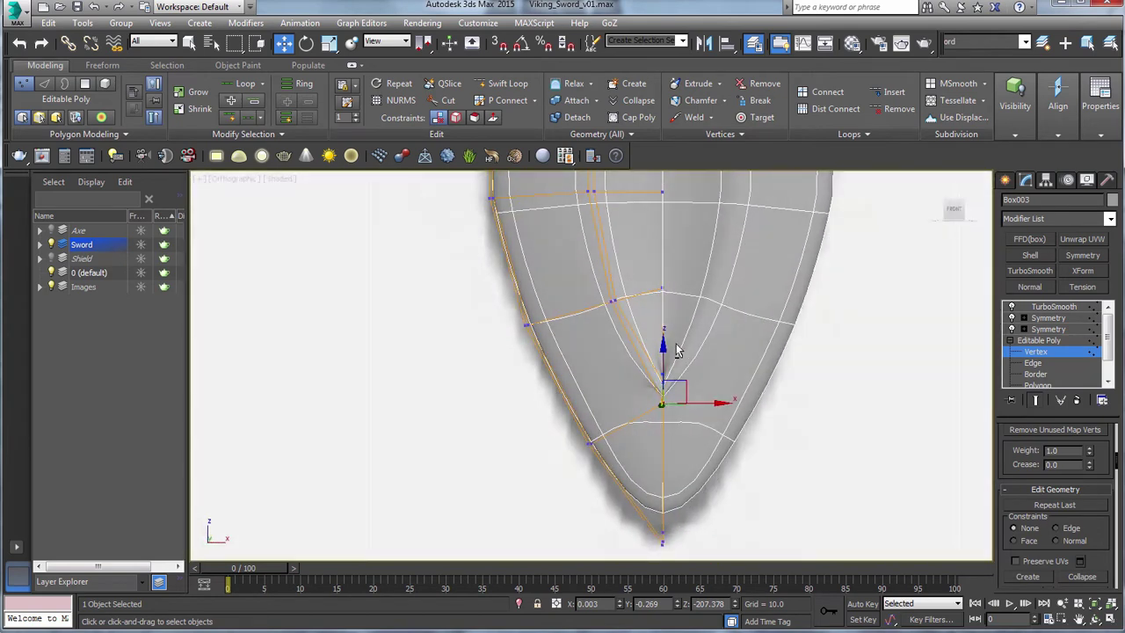
{"action": "middle_click_drag", "start_coordinate": [720, 349], "coordinate": [718, 308], "text": "alt"}
{"action": "left_click", "coordinate": [625, 452]}
{"action": "left_click", "coordinate": [704, 422]}
{"action": "scroll", "coordinate": [624, 238], "scroll_direction": "up", "scroll_amount": 4}
{"action": "middle_click_drag", "start_coordinate": [624, 237], "coordinate": [623, 408]}
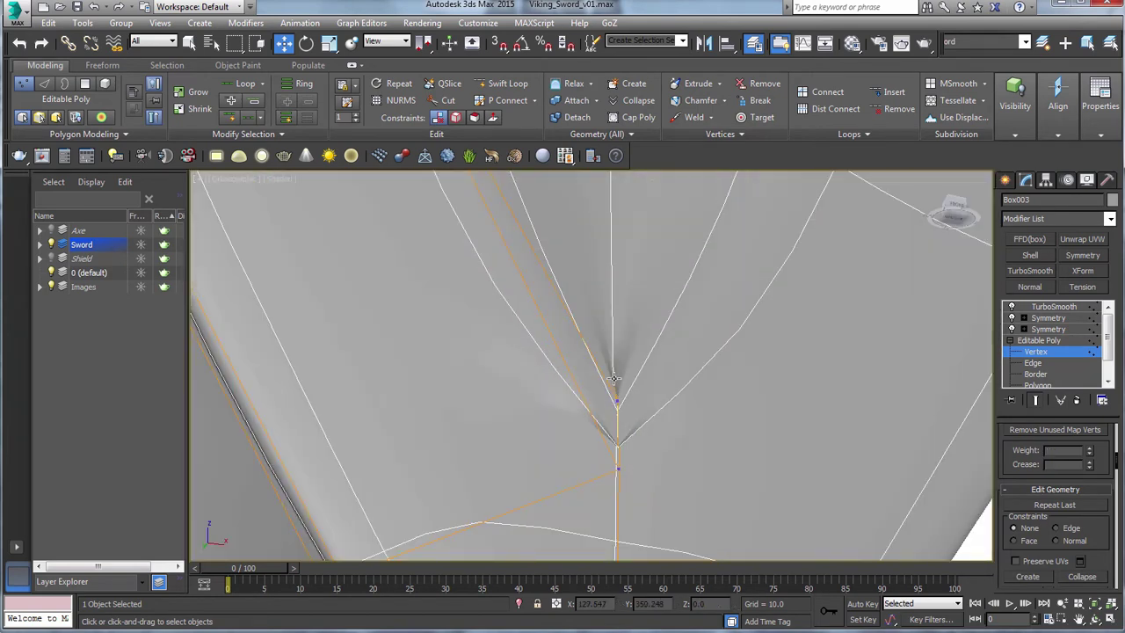
{"action": "scroll", "coordinate": [615, 378], "scroll_direction": "down", "scroll_amount": 6}
Turn off the end result to show only the base cage in wireframe, and select the fuller's lower centre vertex.
{"action": "key", "text": "4"}
{"action": "key", "text": "F3"}
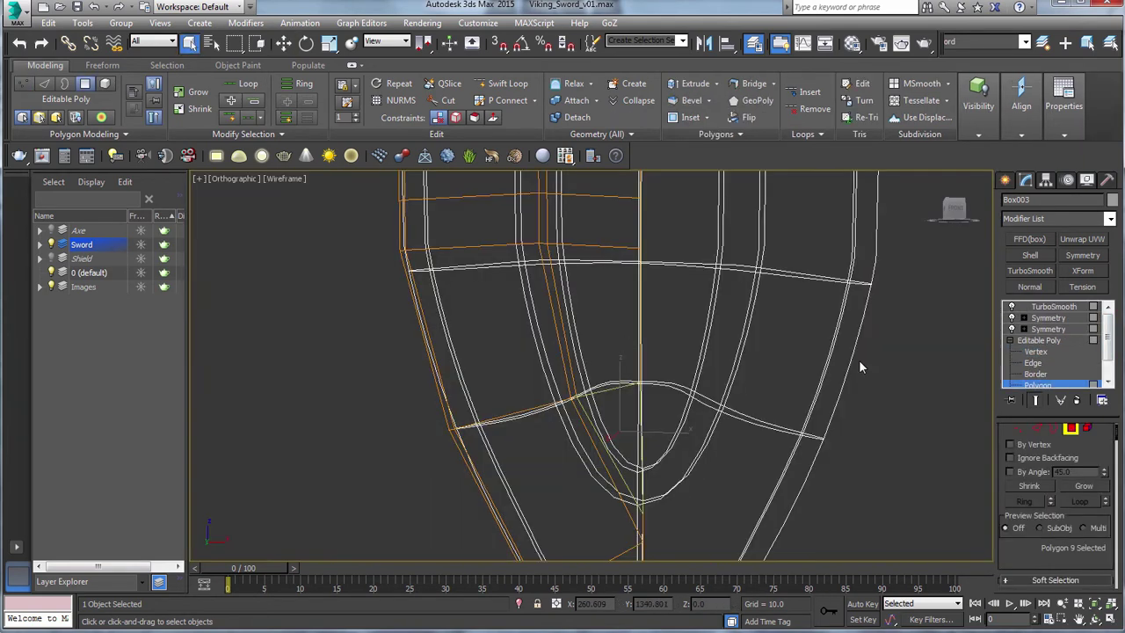
{"action": "key", "text": "End"}
{"action": "scroll", "coordinate": [666, 492], "scroll_direction": "up", "scroll_amount": 3}
{"action": "middle_click_drag", "start_coordinate": [857, 368], "coordinate": [660, 369], "text": "alt"}
{"action": "key", "text": "1"}
{"action": "key", "text": "w"}
{"action": "left_click", "coordinate": [562, 460]}
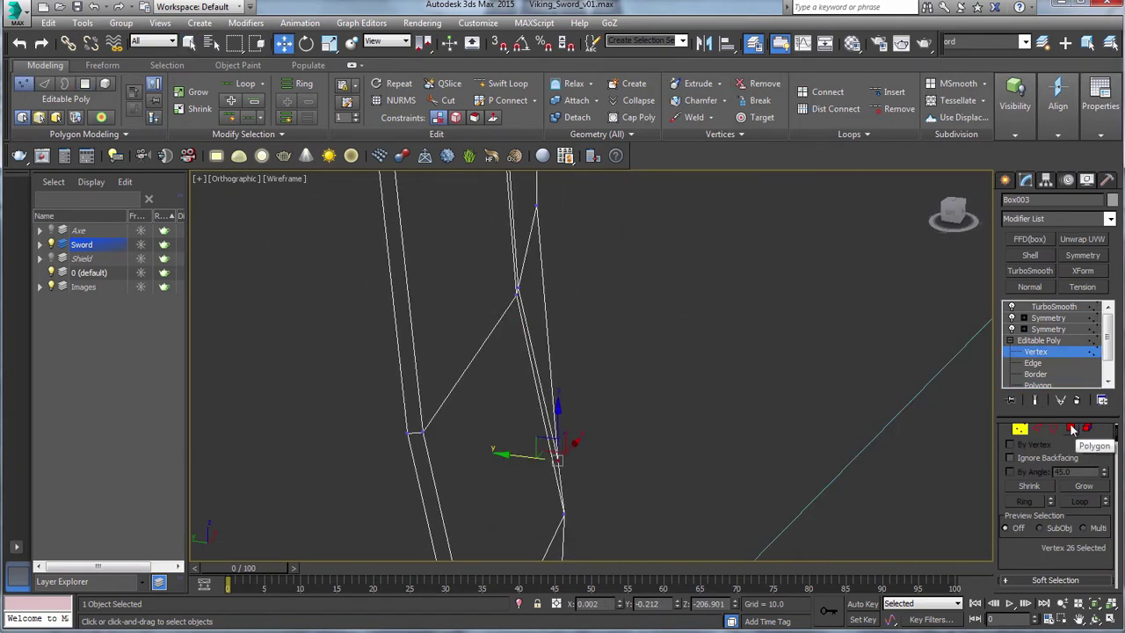
Select the four polygons along the fuller from the tip up to the guard and extrude them slightly inward.
{"action": "left_click", "coordinate": [1070, 429]}
{"action": "left_click", "coordinate": [537, 304]}
{"action": "middle_click_drag", "start_coordinate": [538, 303], "coordinate": [625, 432]}
{"action": "key", "text": "q"}
{"action": "left_click", "coordinate": [555, 296], "text": "ctrl"}
{"action": "scroll", "coordinate": [649, 396], "scroll_direction": "down", "scroll_amount": 3}
{"action": "middle_click_drag", "start_coordinate": [649, 396], "coordinate": [638, 427], "text": "alt"}
{"action": "key", "text": "f"}
{"action": "key", "text": "z"}
{"action": "scroll", "coordinate": [662, 387], "scroll_direction": "down", "scroll_amount": 3}
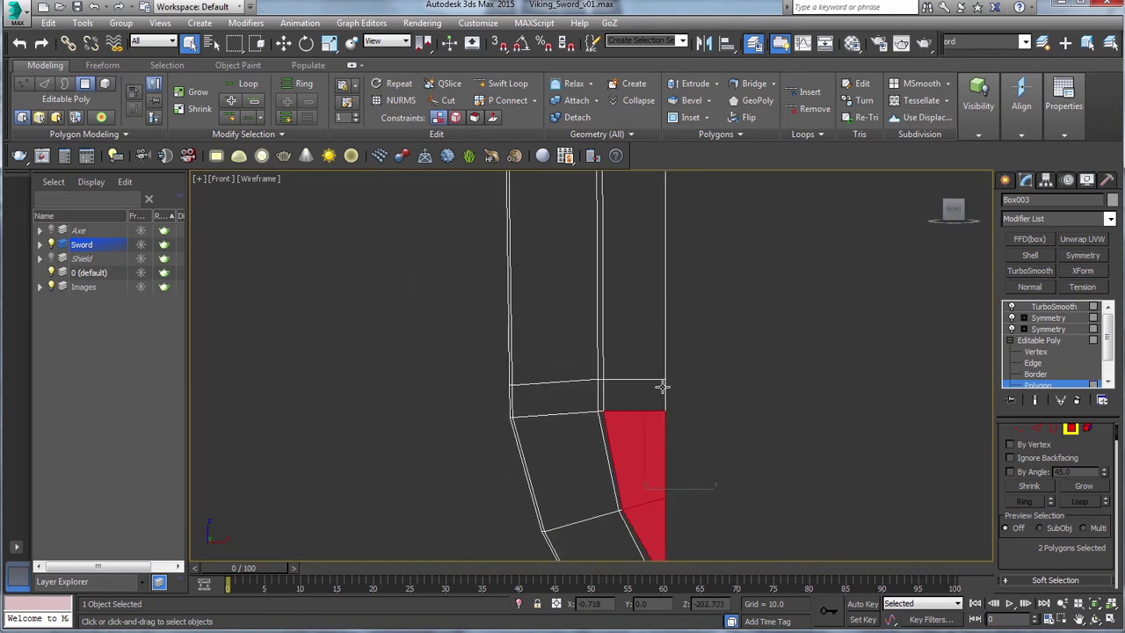
{"action": "left_click_drag", "start_coordinate": [650, 431], "coordinate": [688, 248]}
{"action": "scroll", "coordinate": [668, 497], "scroll_direction": "down", "scroll_amount": 5}
{"action": "scroll", "coordinate": [703, 484], "scroll_direction": "up", "scroll_amount": 8}
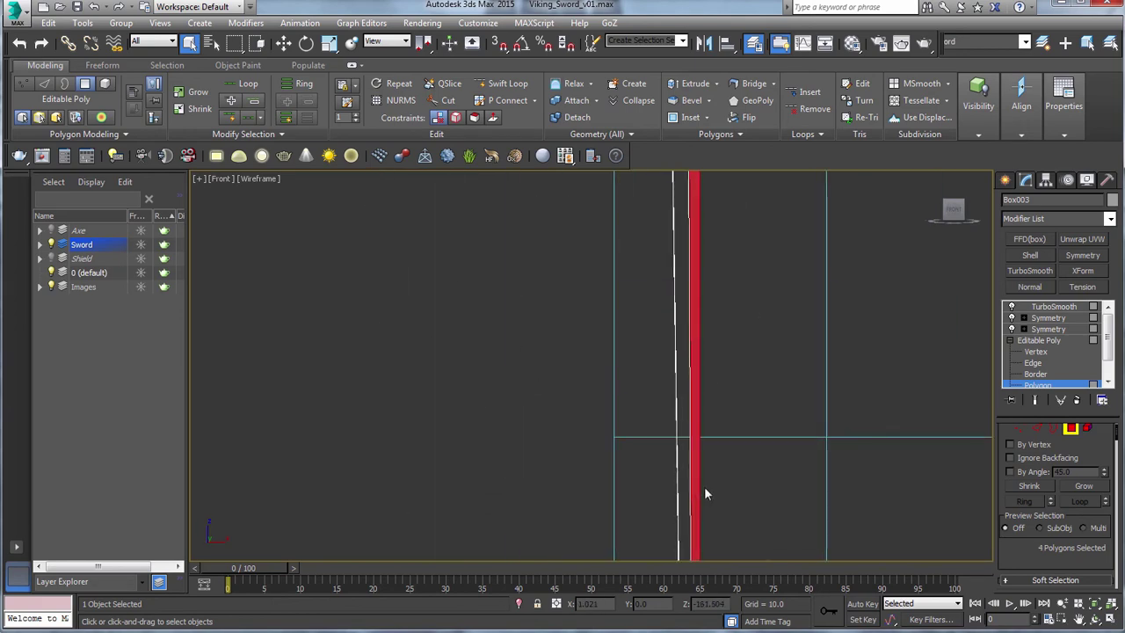
{"action": "middle_click_drag", "start_coordinate": [683, 316], "coordinate": [657, 237], "text": "alt"}
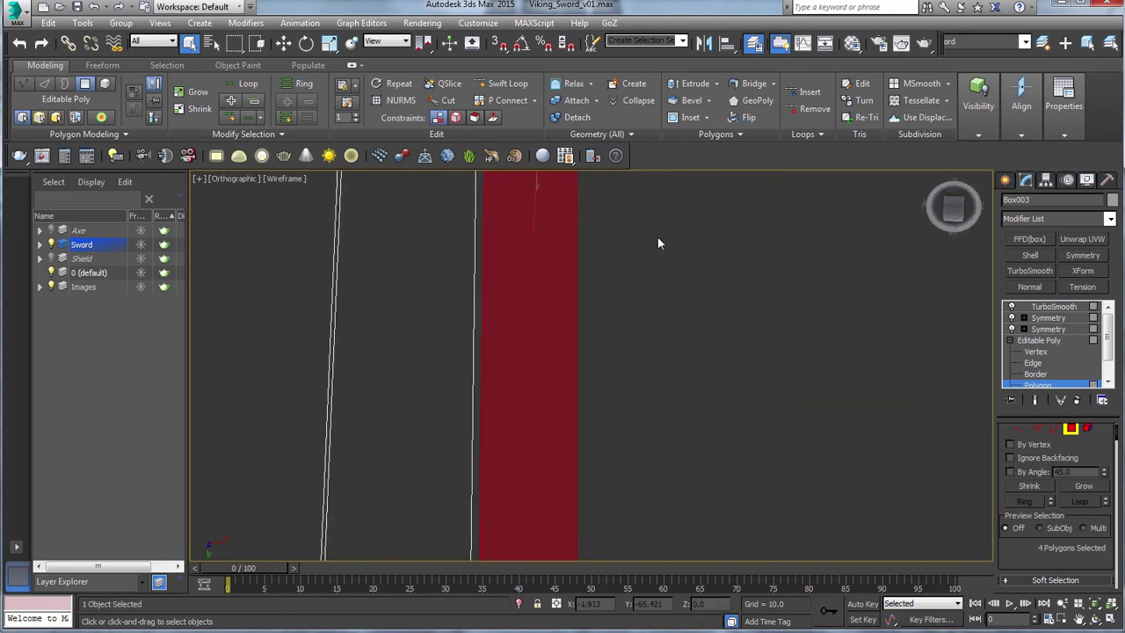
{"action": "key", "text": "v"}
{"action": "left_click", "coordinate": [676, 270]}
{"action": "scroll", "coordinate": [676, 274], "scroll_direction": "up", "scroll_amount": 5}
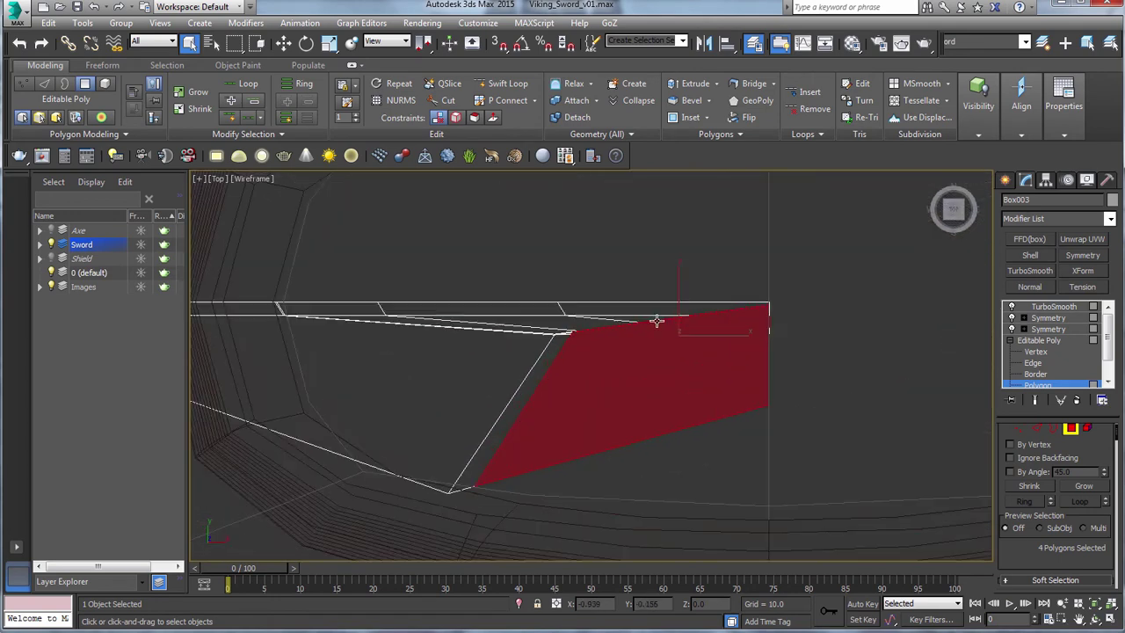
{"action": "scroll", "coordinate": [1036, 477], "scroll_direction": "down", "scroll_amount": 5}
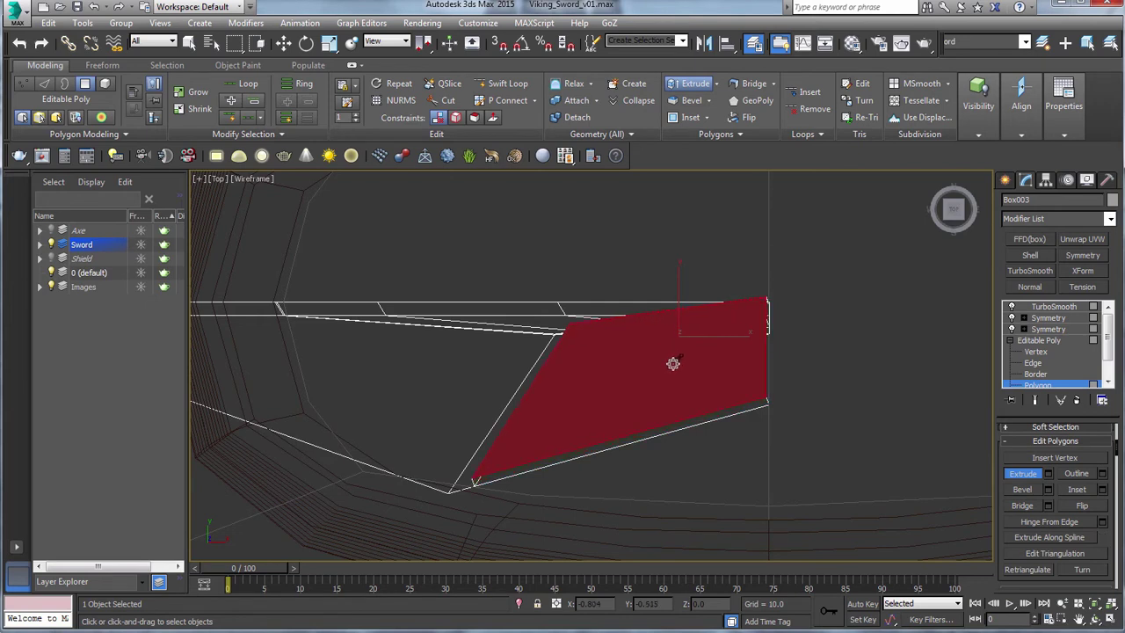
Shift the extruded fuller polygons about 0.05 along X toward the blade's centreline and return to the front view.
{"action": "middle_click_drag", "start_coordinate": [706, 344], "coordinate": [626, 319]}
{"action": "scroll", "coordinate": [626, 319], "scroll_direction": "up", "scroll_amount": 2}
{"action": "key", "text": "w"}
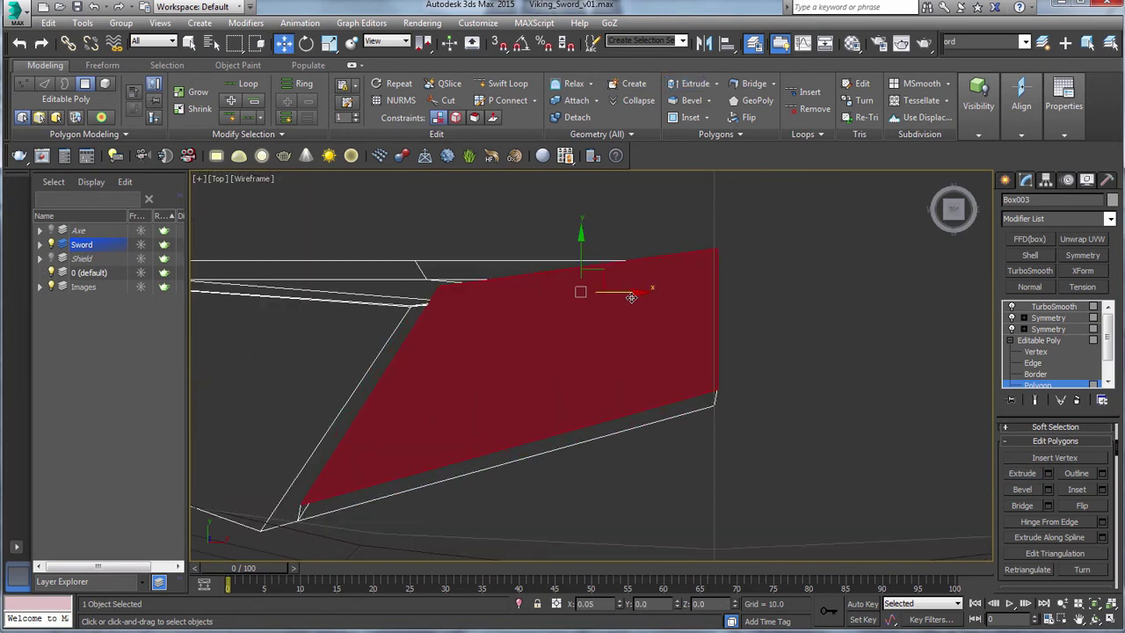
{"action": "key", "text": "f"}
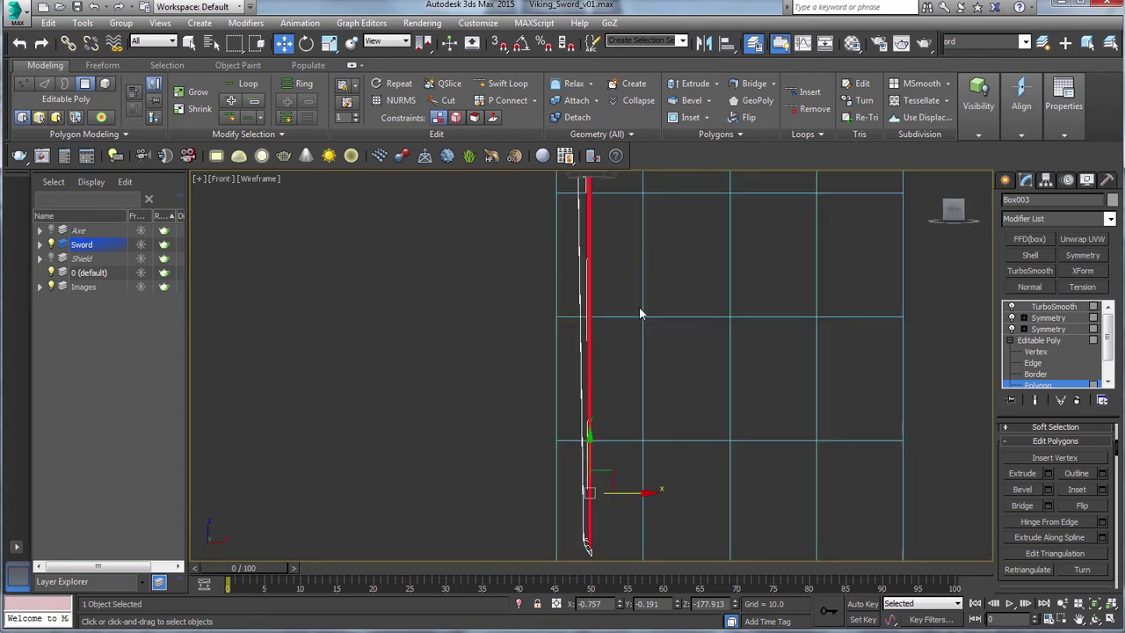
Convert the blade's fuller polygon selection to vertices and keep only the fuller's side-edge vertices selected, leaving out the centreline ones.
{"action": "scroll", "coordinate": [615, 367], "scroll_direction": "up", "scroll_amount": 6}
{"action": "scroll", "coordinate": [666, 305], "scroll_direction": "down", "scroll_amount": 3}
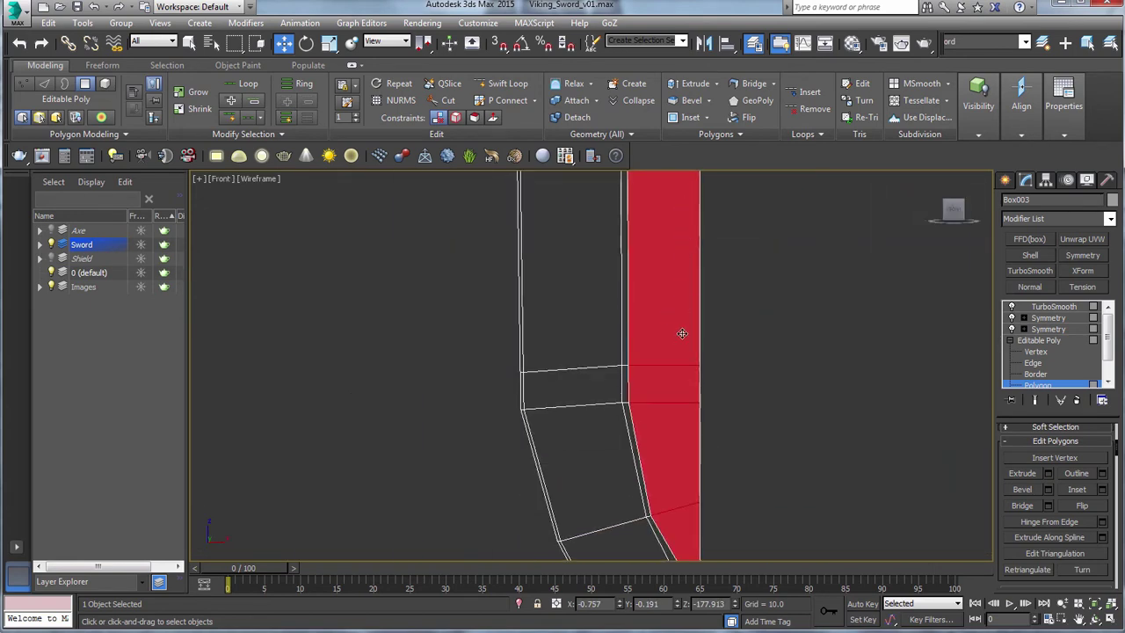
{"action": "key", "text": "q"}
{"action": "right_click", "coordinate": [681, 274]}
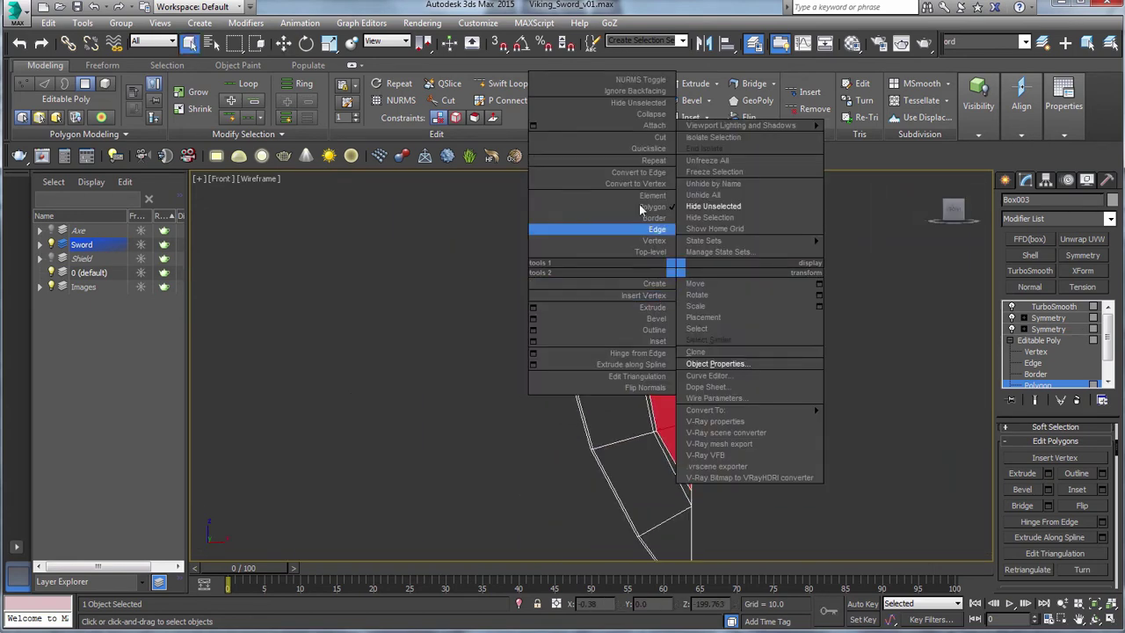
{"action": "left_click", "coordinate": [644, 184]}
{"action": "middle_click_drag", "start_coordinate": [684, 320], "coordinate": [652, 316]}
{"action": "scroll", "coordinate": [684, 353], "scroll_direction": "up", "scroll_amount": 3}
{"action": "scroll", "coordinate": [684, 353], "scroll_direction": "down", "scroll_amount": 3}
{"action": "left_click_drag", "start_coordinate": [702, 242], "coordinate": [670, 398], "text": "ctrl"}
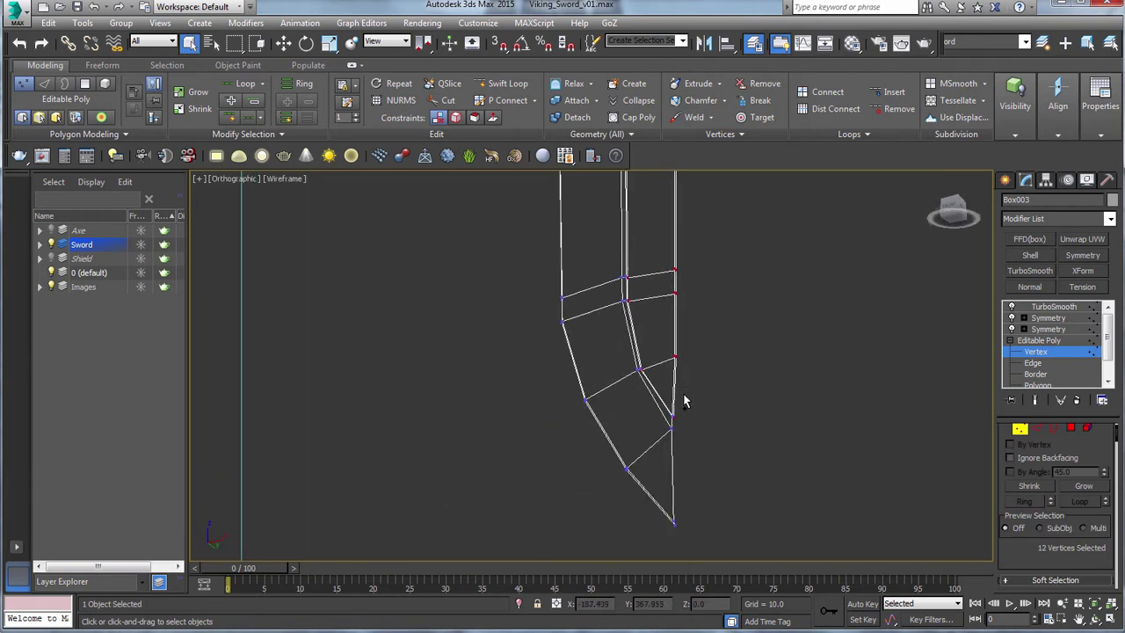
{"action": "left_click_drag", "start_coordinate": [691, 270], "coordinate": [668, 378], "text": "alt"}
{"action": "scroll", "coordinate": [683, 380], "scroll_direction": "up", "scroll_amount": 2}
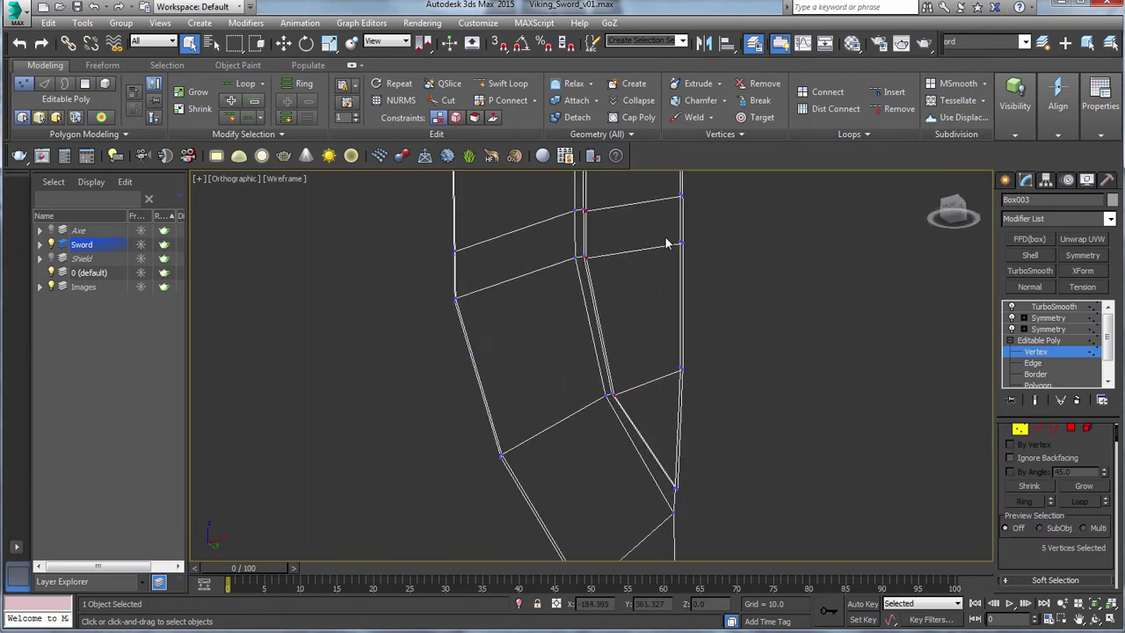
Move the selected inner fuller-edge vertices along X towards the blade's centreline in the Front view.
{"action": "key", "text": "f"}
{"action": "left_click_drag", "start_coordinate": [627, 226], "coordinate": [597, 189]}
{"action": "scroll", "coordinate": [639, 324], "scroll_direction": "up", "scroll_amount": 5}
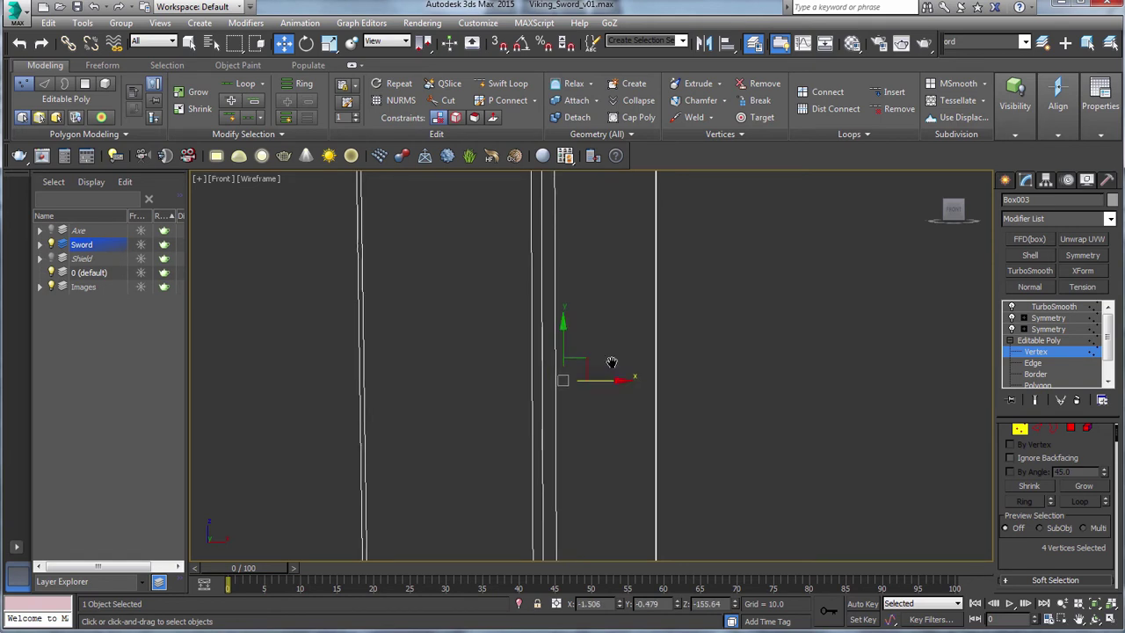
{"action": "scroll", "coordinate": [640, 360], "scroll_direction": "down", "scroll_amount": 5}
{"action": "scroll", "coordinate": [666, 235], "scroll_direction": "down", "scroll_amount": 10}
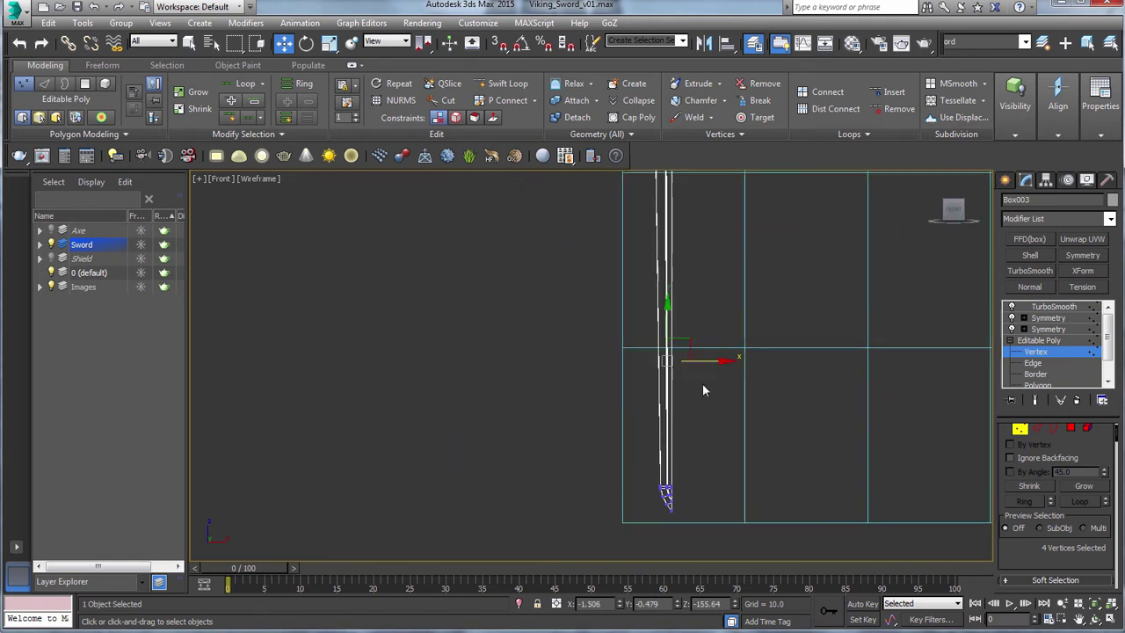
Select the two fuller-edge vertices where the blade starts to taper to its tip and nudge them slightly along Y.
{"action": "middle_click_drag", "start_coordinate": [703, 335], "coordinate": [712, 559]}
{"action": "left_click_drag", "start_coordinate": [721, 329], "coordinate": [658, 244], "text": "alt"}
{"action": "middle_click_drag", "start_coordinate": [672, 510], "coordinate": [673, 228]}
{"action": "scroll", "coordinate": [655, 387], "scroll_direction": "up", "scroll_amount": 10}
{"action": "middle_click_drag", "start_coordinate": [627, 380], "coordinate": [622, 308]}
{"action": "left_click_drag", "start_coordinate": [621, 308], "coordinate": [593, 279]}
{"action": "mouse_move", "coordinate": [629, 327]}
{"action": "middle_mouse_down"}
{"action": "mouse_move", "coordinate": [623, 274]}
{"action": "mouse_move", "coordinate": [631, 318]}
{"action": "middle_mouse_up"}
{"action": "scroll", "coordinate": [628, 294], "scroll_direction": "down", "scroll_amount": 2}
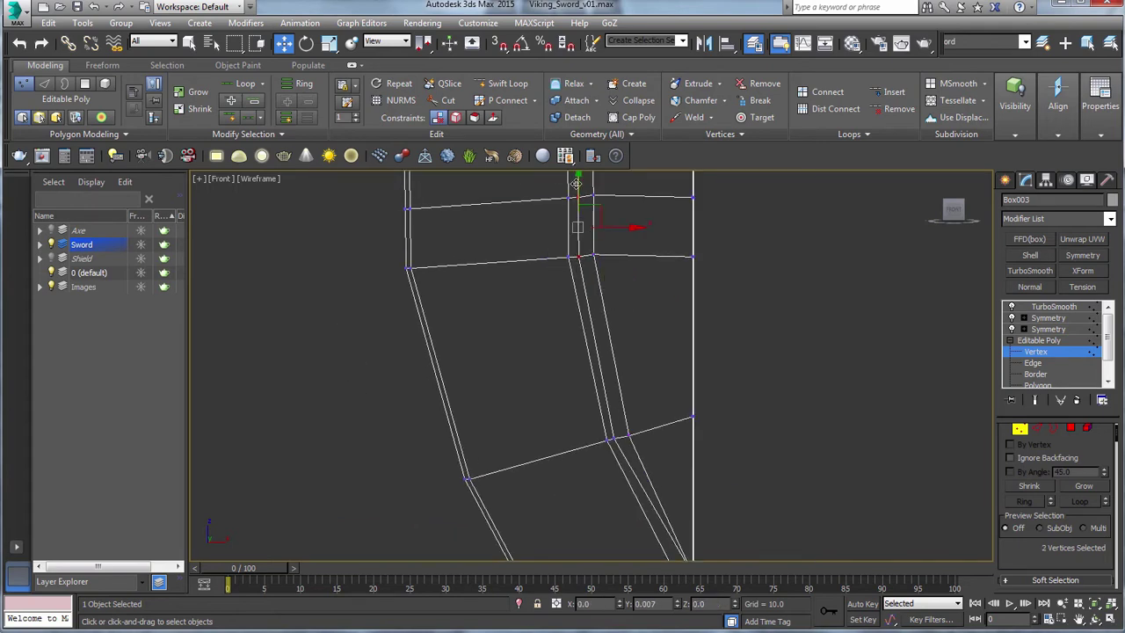
{"action": "left_click_drag", "start_coordinate": [577, 183], "coordinate": [577, 184]}
{"action": "middle_click_drag", "start_coordinate": [624, 218], "coordinate": [679, 349]}
{"action": "scroll", "coordinate": [625, 247], "scroll_direction": "down", "scroll_amount": 2}
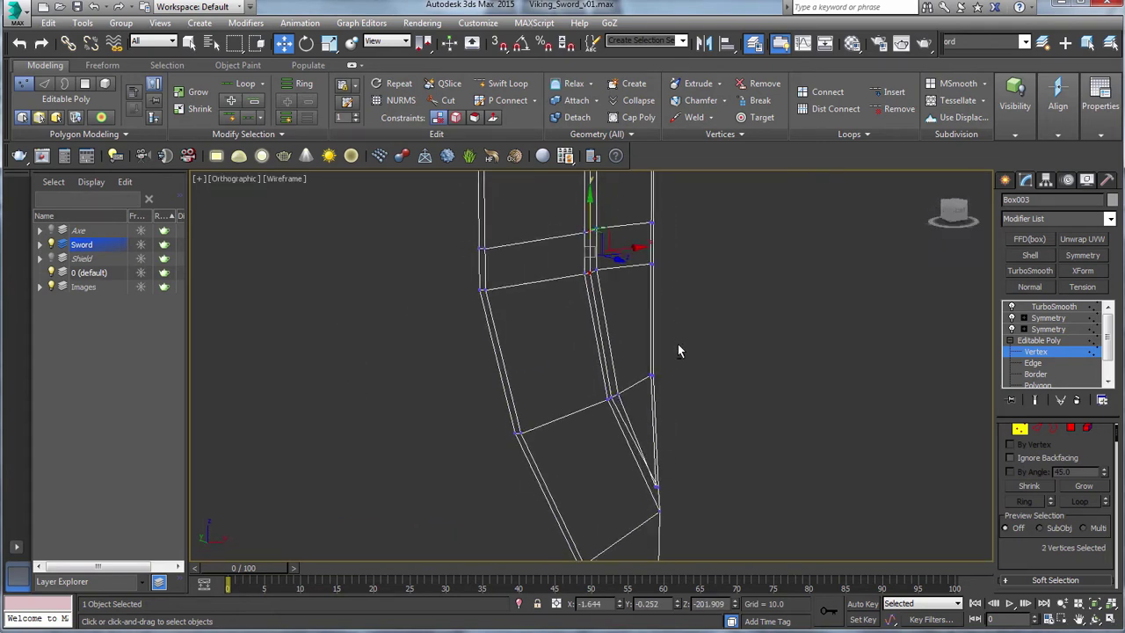
{"action": "left_click", "coordinate": [1071, 429]}
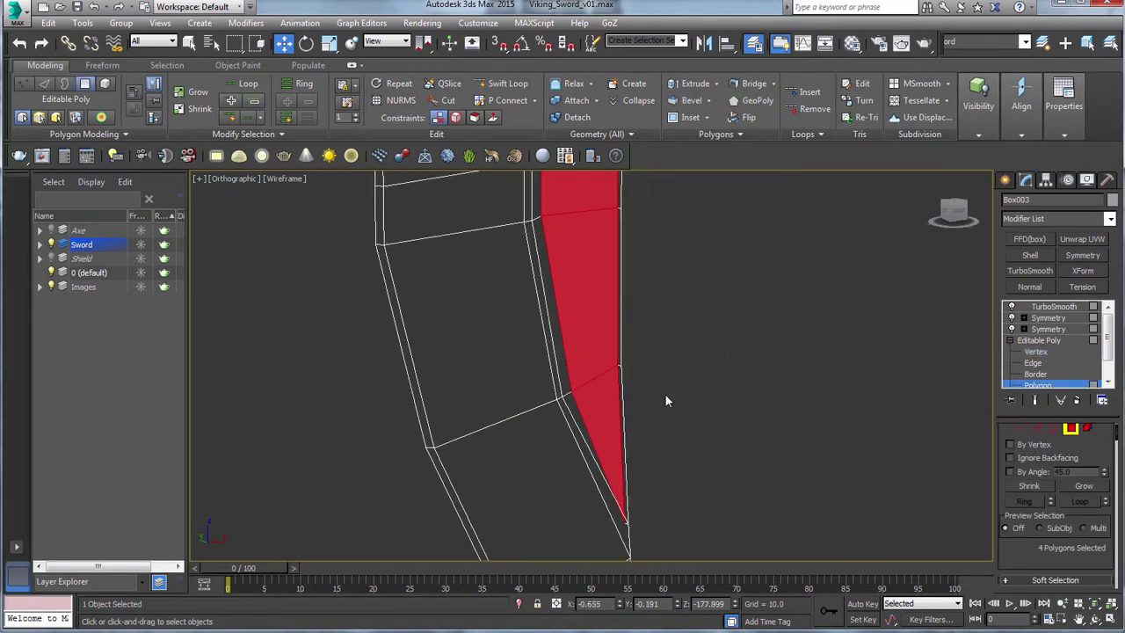
{"action": "key", "text": "ctrl+a"}
{"action": "scroll", "coordinate": [643, 397], "scroll_direction": "down", "scroll_amount": 5}
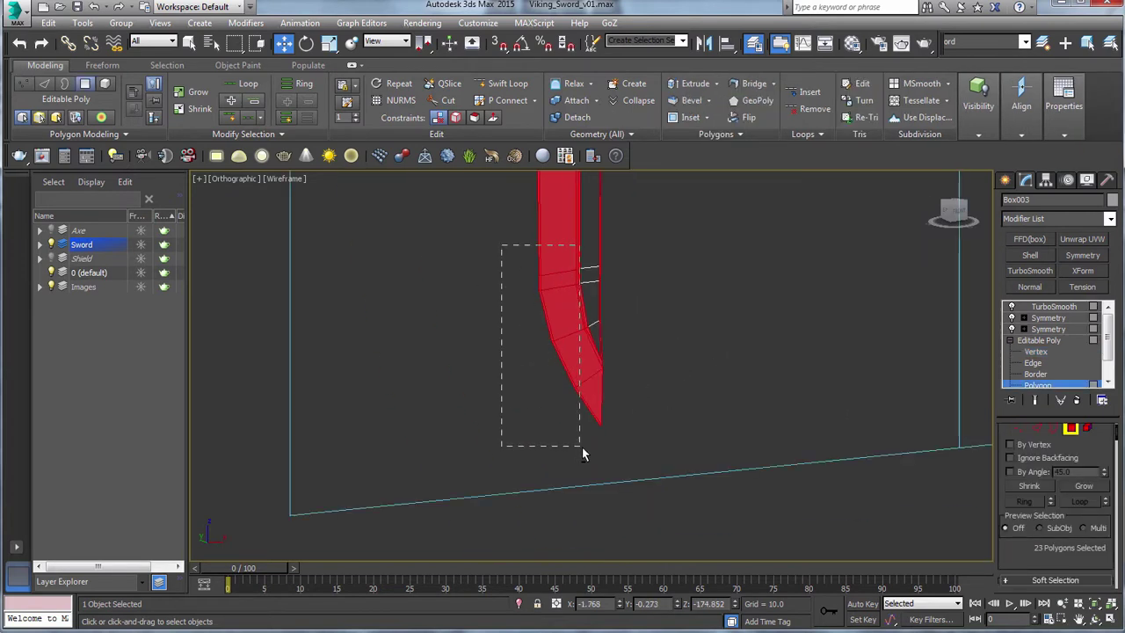
{"action": "left_click_drag", "start_coordinate": [582, 454], "coordinate": [592, 459], "text": "alt"}
{"action": "middle_click_drag", "start_coordinate": [593, 460], "coordinate": [700, 352], "text": "alt"}
{"action": "left_click", "coordinate": [700, 352]}
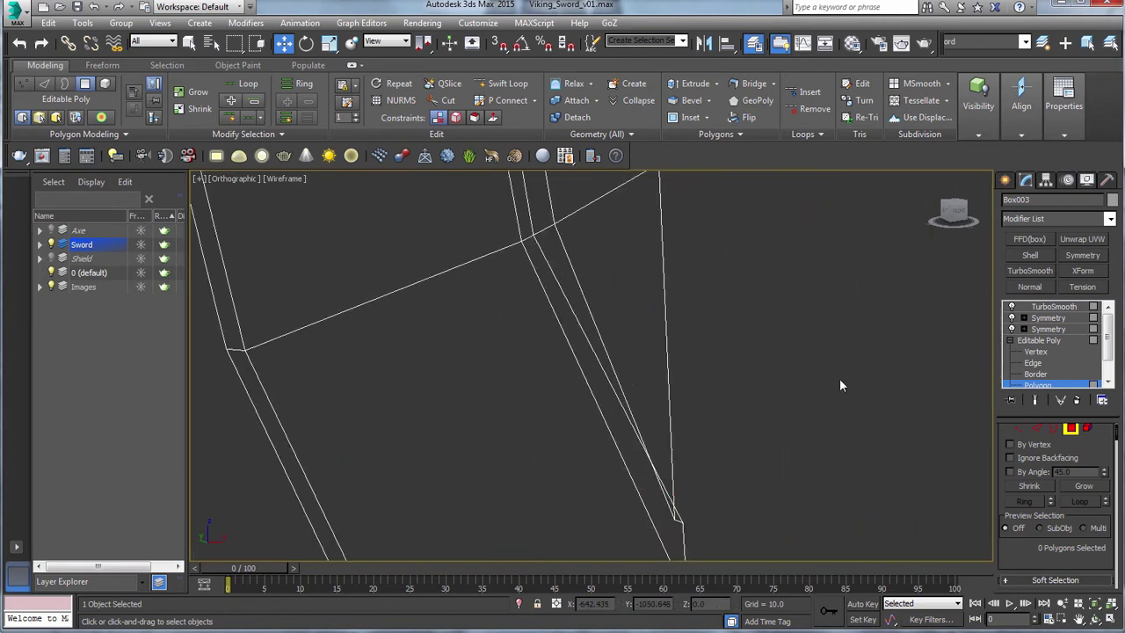
Raise the fuller's pointed end vertex by about 0.1 along Z and display the smoothed blade shaded in the Front view.
{"action": "left_click", "coordinate": [1020, 429]}
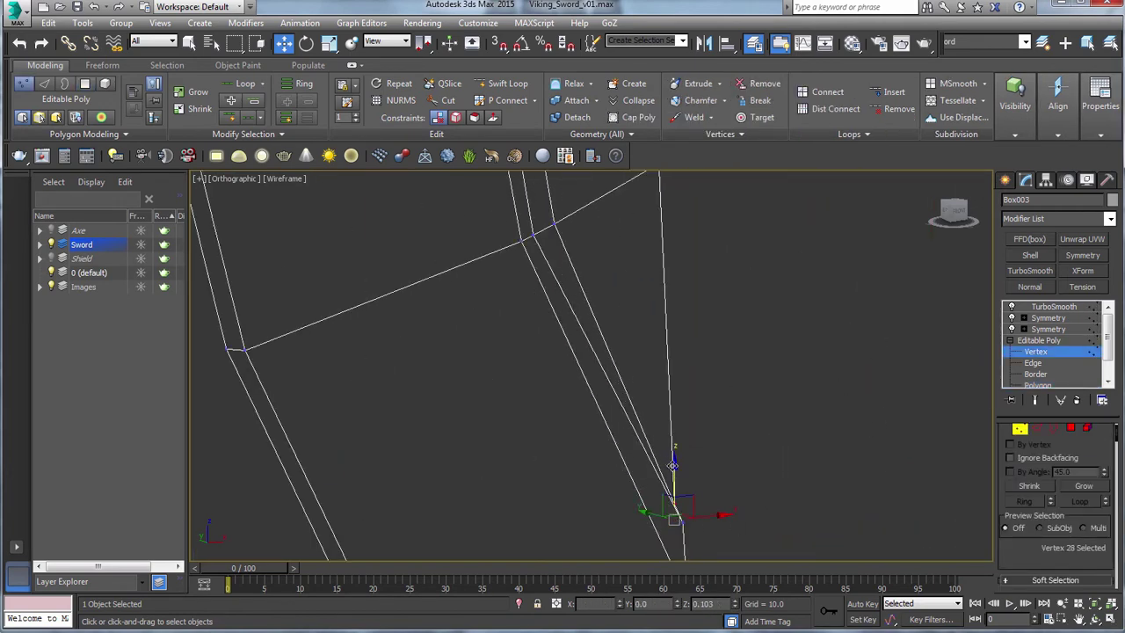
{"action": "scroll", "coordinate": [694, 434], "scroll_direction": "down", "scroll_amount": 4}
{"action": "left_click", "coordinate": [1020, 429]}
{"action": "left_click", "coordinate": [1036, 401]}
{"action": "mouse_move", "coordinate": [690, 359]}
{"action": "middle_mouse_down"}
{"action": "mouse_move", "coordinate": [691, 432]}
{"action": "mouse_move", "coordinate": [719, 402]}
{"action": "middle_mouse_up"}
{"action": "key", "text": "F3"}
{"action": "key", "text": "v"}
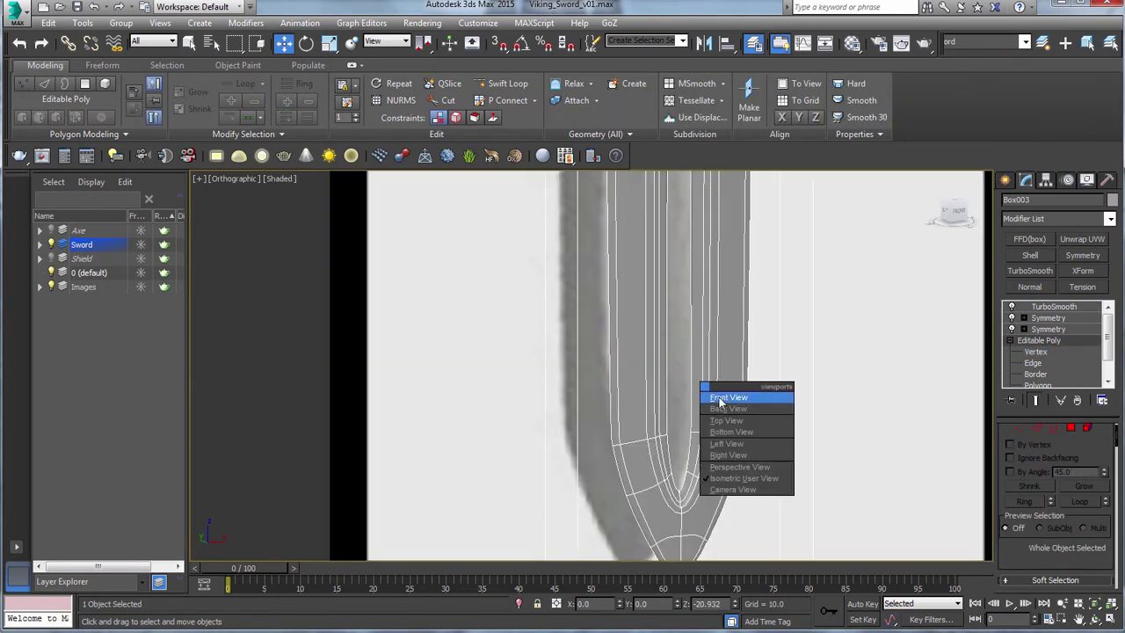
{"action": "left_click", "coordinate": [719, 402]}
{"action": "scroll", "coordinate": [665, 419], "scroll_direction": "up", "scroll_amount": 8}
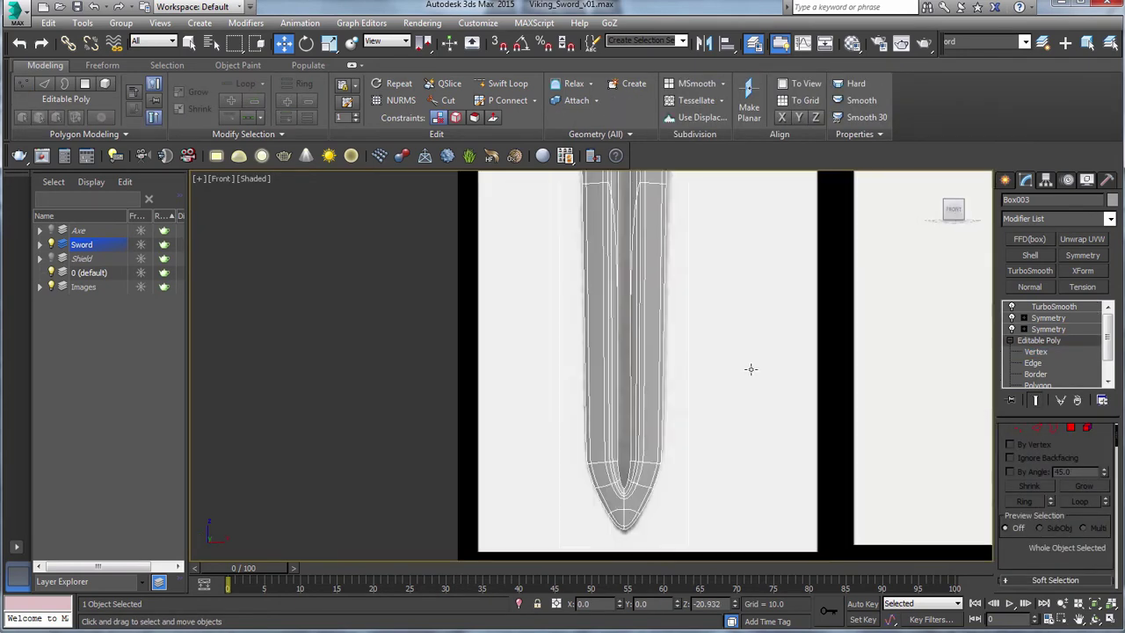
{"action": "middle_click_drag", "start_coordinate": [751, 369], "coordinate": [797, 314]}
Adjust the position of the fuller's end vertex near the blade tip with the smoothed result displayed, and leave vertex editing.
{"action": "left_click", "coordinate": [1020, 429]}
{"action": "scroll", "coordinate": [718, 420], "scroll_direction": "up", "scroll_amount": 6}
{"action": "middle_click_drag", "start_coordinate": [592, 296], "coordinate": [638, 443]}
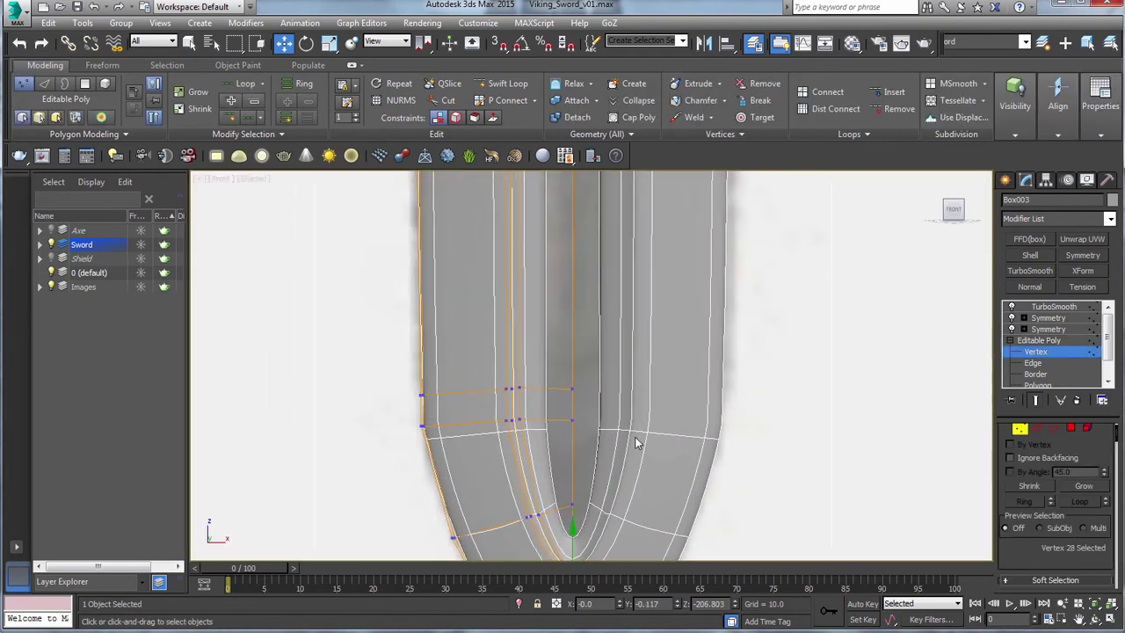
{"action": "scroll", "coordinate": [636, 442], "scroll_direction": "up", "scroll_amount": 2}
{"action": "middle_click_drag", "start_coordinate": [543, 547], "coordinate": [620, 374], "text": "alt"}
{"action": "left_click_drag", "start_coordinate": [653, 308], "coordinate": [648, 310]}
{"action": "mouse_move", "coordinate": [645, 392]}
{"action": "middle_mouse_down", "text": "alt"}
{"action": "mouse_move", "coordinate": [688, 297]}
{"action": "mouse_move", "coordinate": [700, 350]}
{"action": "mouse_move", "coordinate": [655, 344]}
{"action": "mouse_move", "coordinate": [706, 353]}
{"action": "middle_mouse_up", "text": "alt"}
{"action": "left_click", "coordinate": [672, 377]}
{"action": "scroll", "coordinate": [748, 402], "scroll_direction": "down", "scroll_amount": 10}
{"action": "key", "text": "1"}
Examine the smoothed blade and its tip against the reference image.
{"action": "middle_click_drag", "start_coordinate": [748, 401], "coordinate": [651, 410]}
{"action": "key", "text": "q"}
{"action": "left_click", "coordinate": [605, 342]}
{"action": "scroll", "coordinate": [604, 342], "scroll_direction": "down", "scroll_amount": 3}
{"action": "middle_click_drag", "start_coordinate": [605, 342], "coordinate": [575, 381]}
{"action": "left_click", "coordinate": [607, 378]}
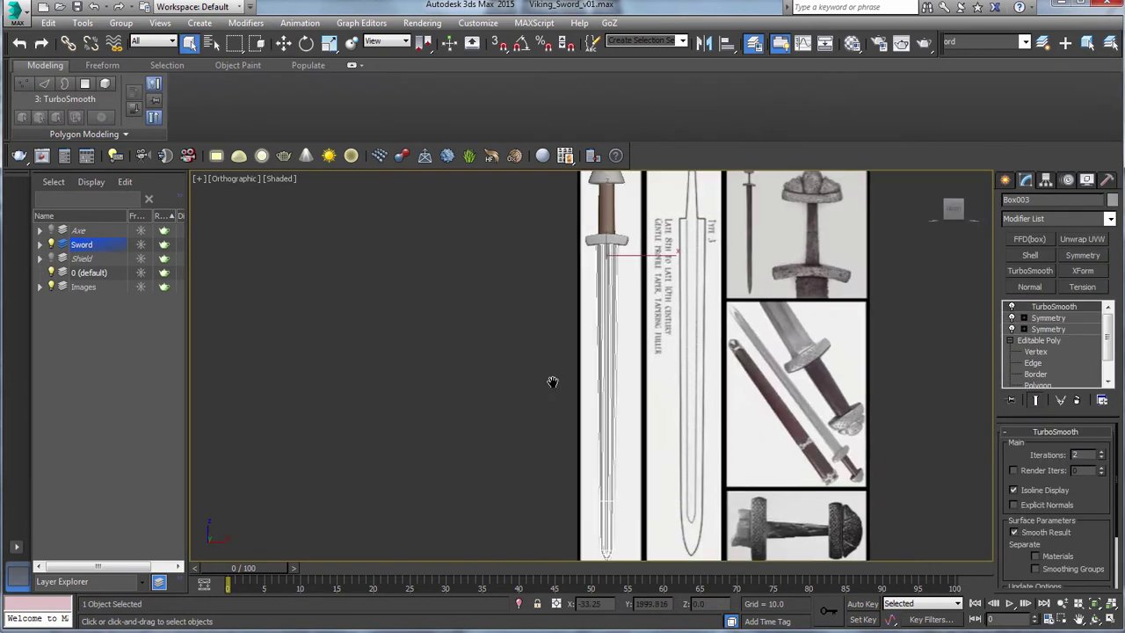
{"action": "left_click", "coordinate": [553, 381]}
{"action": "scroll", "coordinate": [553, 382], "scroll_direction": "up", "scroll_amount": 4}
{"action": "scroll", "coordinate": [743, 308], "scroll_direction": "up", "scroll_amount": 9}
{"action": "left_click", "coordinate": [562, 326]}
Select the blade's outer-edge vertex at the start of the tip taper, with the smoothed end result displayed.
{"action": "left_click", "coordinate": [1036, 351]}
{"action": "left_click", "coordinate": [1035, 401]}
{"action": "middle_click_drag", "start_coordinate": [461, 382], "coordinate": [583, 347]}
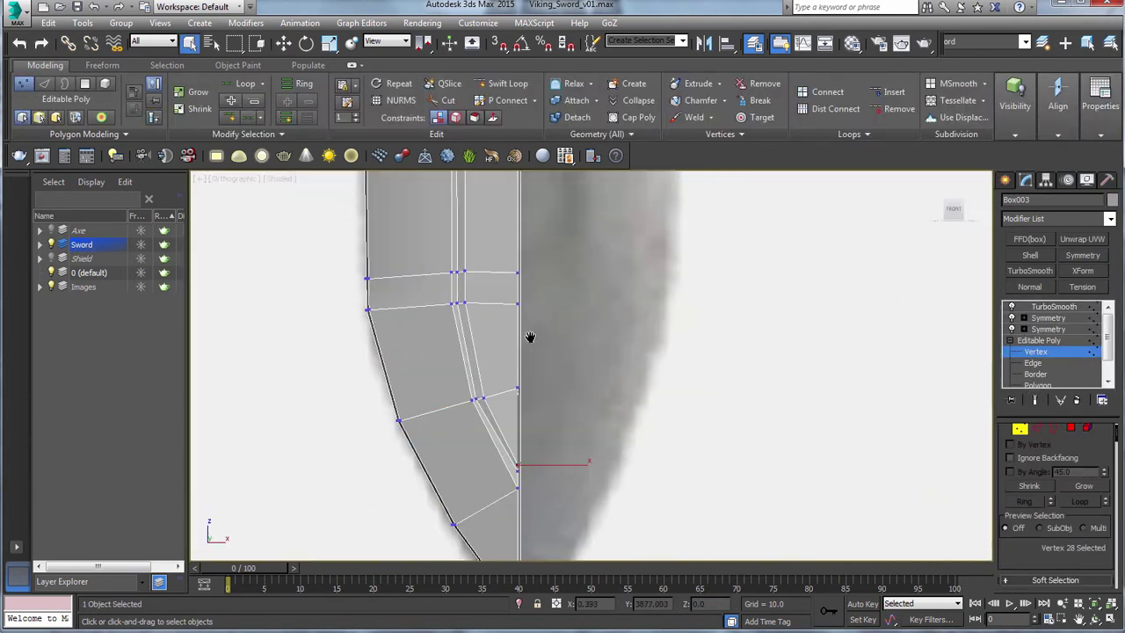
{"action": "left_click", "coordinate": [422, 319]}
{"action": "left_click", "coordinate": [1035, 401]}
{"action": "scroll", "coordinate": [1007, 495], "scroll_direction": "down", "scroll_amount": 5}
Try sliding the outer-edge vertex and a neighbouring fuller vertex with the Edge constraint, undoing both moves.
{"action": "left_click", "coordinate": [1055, 509]}
{"action": "key", "text": "w"}
{"action": "left_click_drag", "start_coordinate": [438, 310], "coordinate": [473, 353]}
{"action": "key", "text": "ctrl+z"}
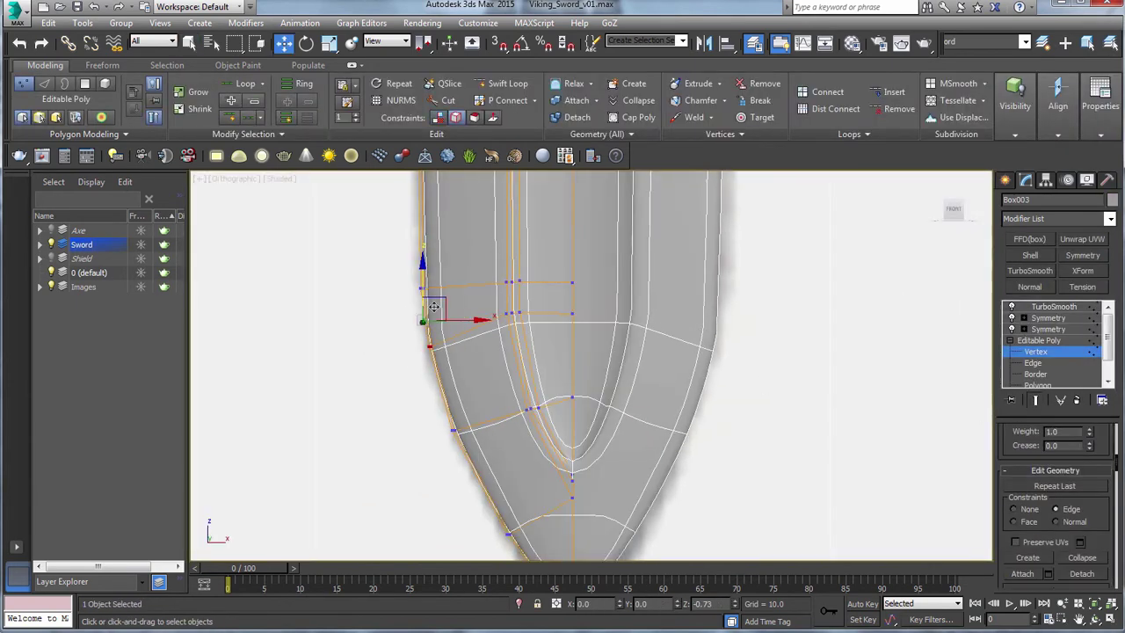
{"action": "left_click", "coordinate": [511, 314]}
{"action": "left_click_drag", "start_coordinate": [524, 304], "coordinate": [525, 296]}
{"action": "key", "text": "ctrl+z"}
{"action": "key", "text": "ctrl+z"}
Set the constraint to None and shift the outer-edge vertex slightly inwards along X.
{"action": "left_click", "coordinate": [1014, 509]}
{"action": "left_click_drag", "start_coordinate": [463, 321], "coordinate": [469, 322]}
{"action": "middle_click_drag", "start_coordinate": [686, 367], "coordinate": [721, 440]}
{"action": "scroll", "coordinate": [688, 293], "scroll_direction": "down", "scroll_amount": 2}
{"action": "mouse_move", "coordinate": [706, 483]}
{"action": "middle_mouse_down", "text": "alt"}
{"action": "mouse_move", "coordinate": [704, 390]}
{"action": "mouse_move", "coordinate": [705, 491]}
{"action": "middle_mouse_up", "text": "alt"}
{"action": "scroll", "coordinate": [704, 489], "scroll_direction": "down", "scroll_amount": 4}
Adjust the blade's cross-section in the wireframe Top view by moving the selected fuller vertices and the outer ridge vertices along Y.
{"action": "left_click_drag", "start_coordinate": [705, 512], "coordinate": [656, 418]}
{"action": "key", "text": "v"}
{"action": "left_click", "coordinate": [714, 348]}
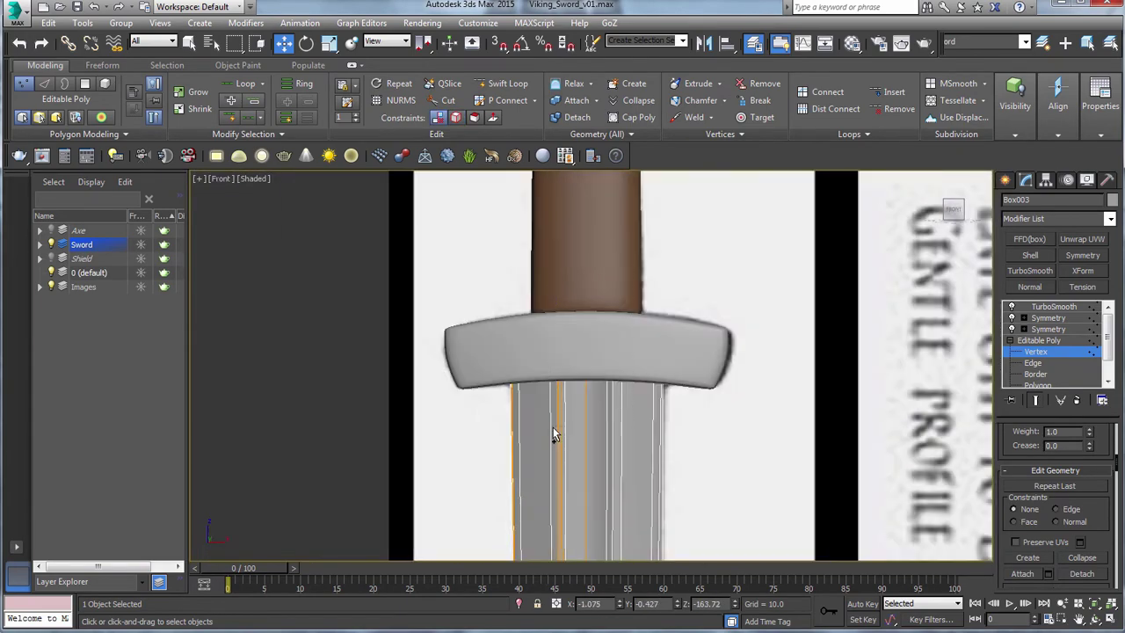
{"action": "key", "text": "t"}
{"action": "key", "text": "F3"}
{"action": "scroll", "coordinate": [693, 385], "scroll_direction": "down", "scroll_amount": 2}
{"action": "left_click_drag", "start_coordinate": [648, 372], "coordinate": [648, 358]}
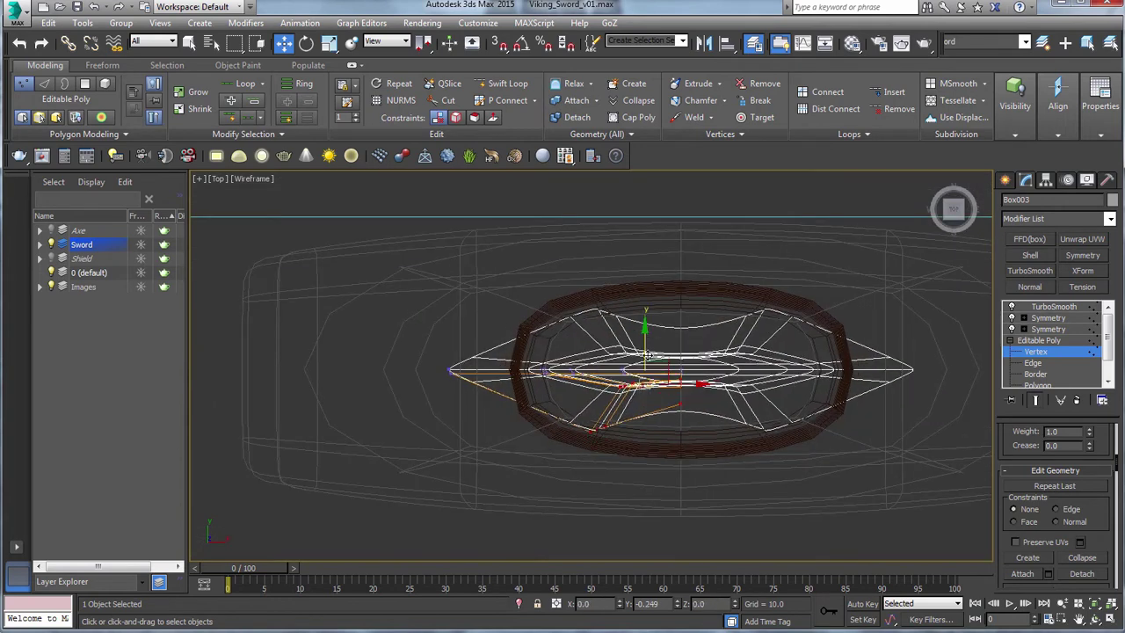
{"action": "left_click_drag", "start_coordinate": [582, 447], "coordinate": [610, 416]}
{"action": "left_click_drag", "start_coordinate": [598, 403], "coordinate": [598, 410]}
Leave vertex editing, deselect the blade and examine its shaded shape against the reference image down to the tip.
{"action": "key", "text": "f"}
{"action": "scroll", "coordinate": [668, 334], "scroll_direction": "down", "scroll_amount": 7}
{"action": "key", "text": "1"}
{"action": "left_click", "coordinate": [487, 349]}
{"action": "key", "text": "F3"}
{"action": "middle_click_drag", "start_coordinate": [608, 395], "coordinate": [605, 294]}
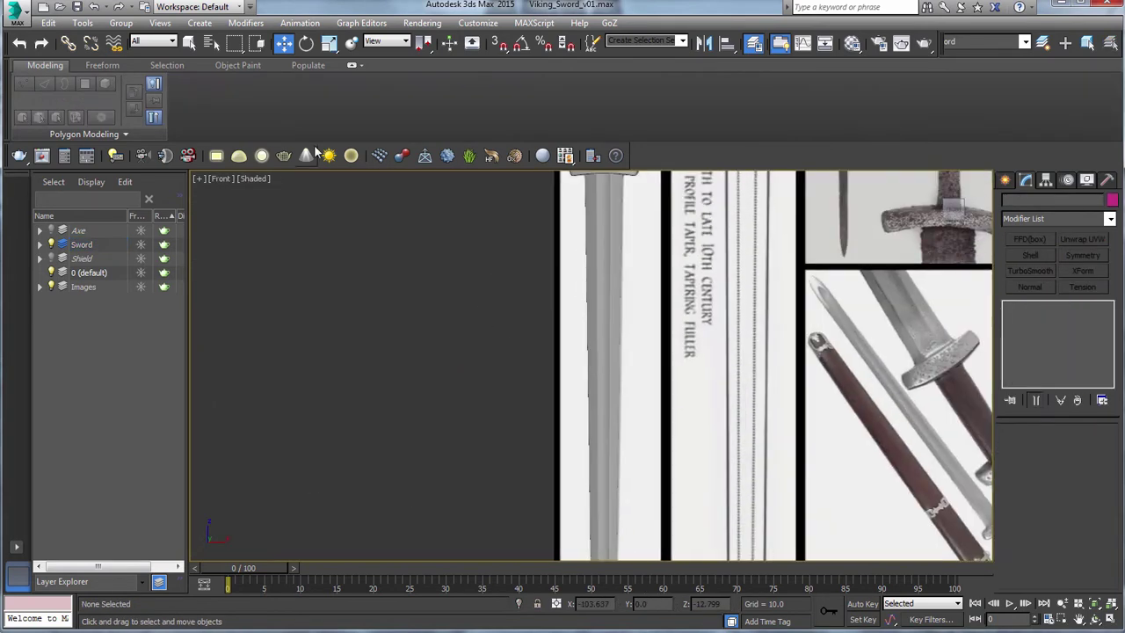
{"action": "scroll", "coordinate": [607, 294], "scroll_direction": "up", "scroll_amount": 7}
{"action": "scroll", "coordinate": [598, 334], "scroll_direction": "down", "scroll_amount": 8}
{"action": "scroll", "coordinate": [583, 390], "scroll_direction": "up", "scroll_amount": 2}
{"action": "middle_click_drag", "start_coordinate": [584, 379], "coordinate": [587, 63]}
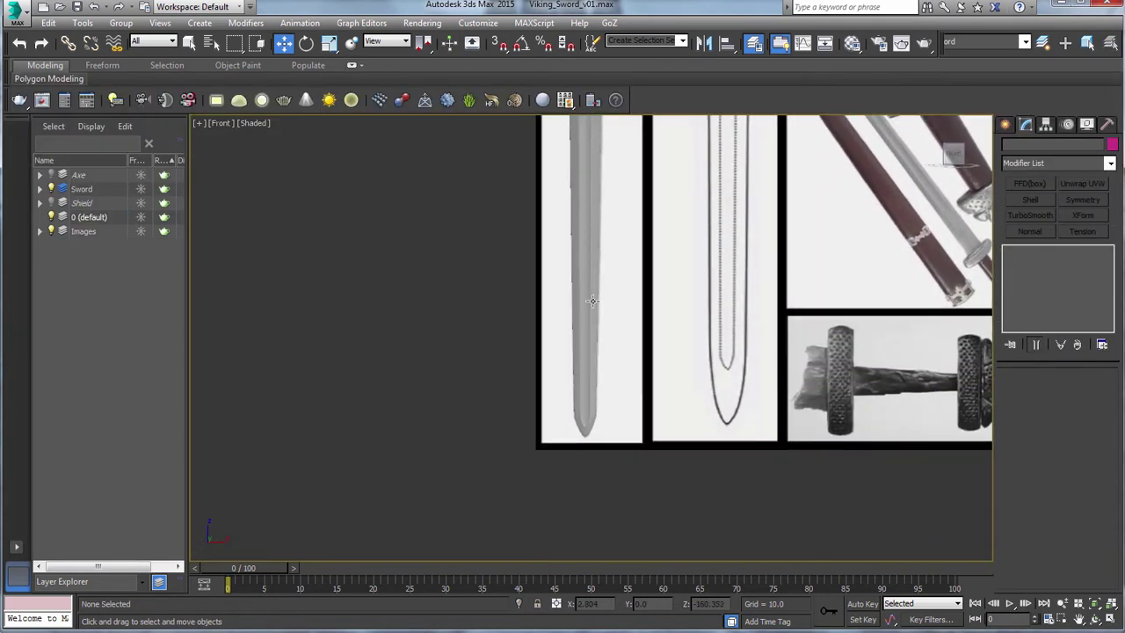
Remove the TurboSmooth modifier from the blade and collapse its whole modifier stack to an Editable Poly.
{"action": "left_click", "coordinate": [582, 297]}
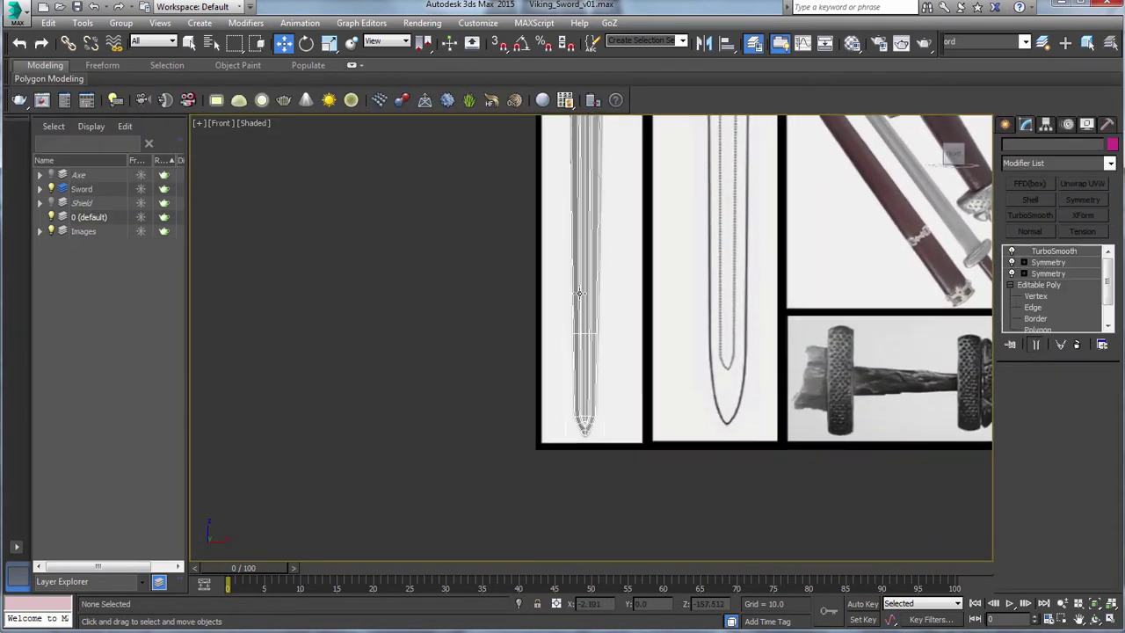
{"action": "left_click", "coordinate": [1079, 348]}
{"action": "right_click", "coordinate": [1055, 254]}
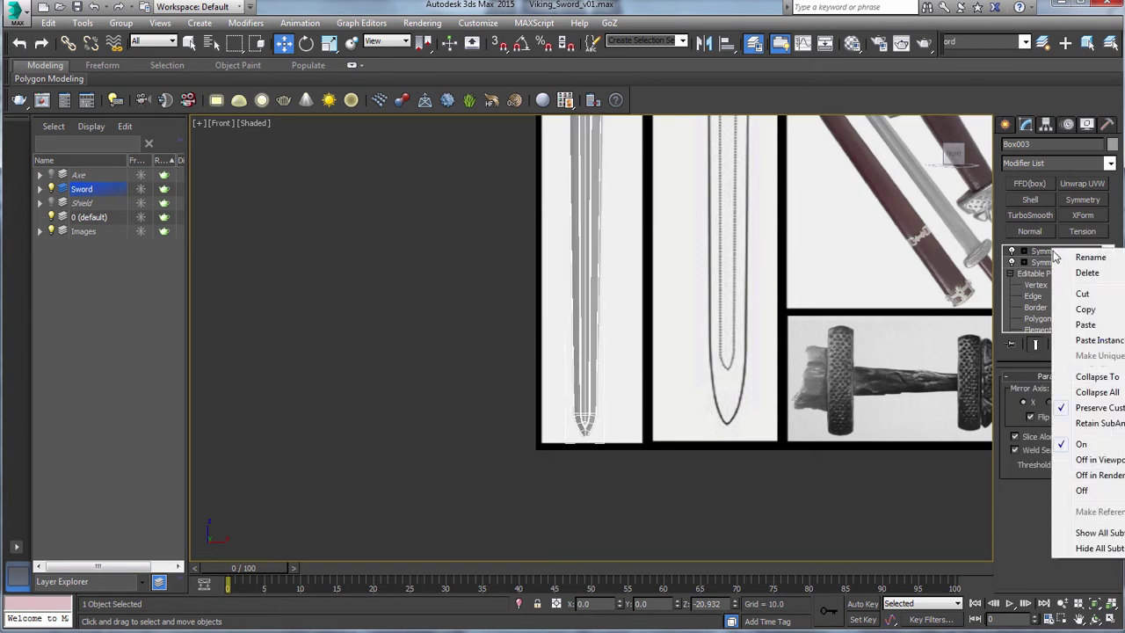
{"action": "left_click", "coordinate": [1096, 393]}
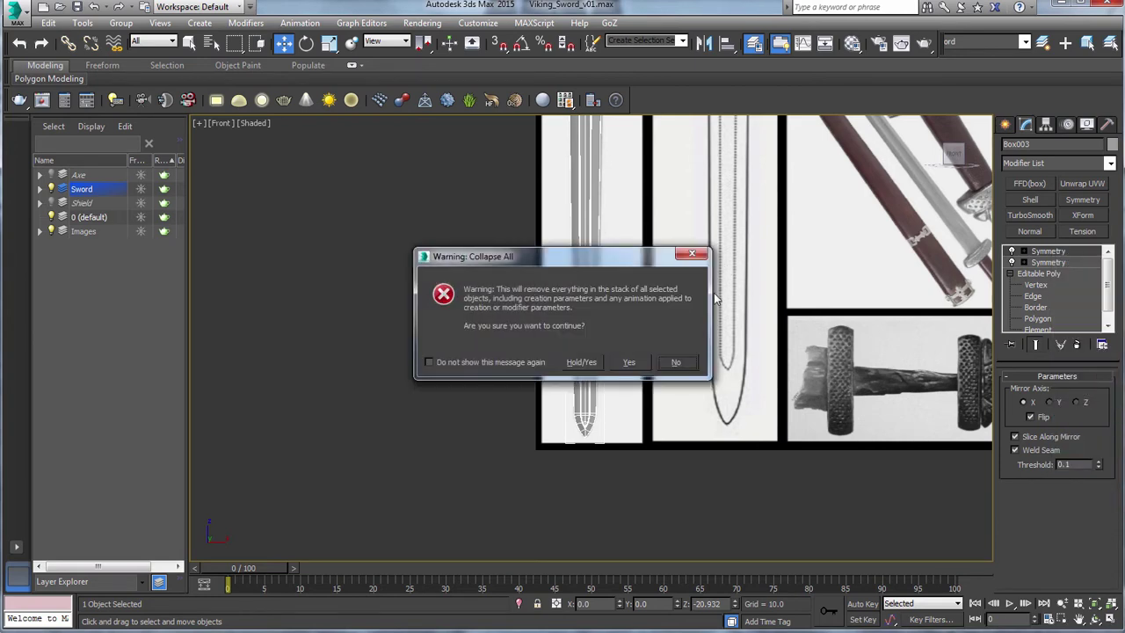
{"action": "left_click", "coordinate": [637, 362]}
Select the centre edge of the blade's fuller just below the guard at edge level.
{"action": "scroll", "coordinate": [620, 369], "scroll_direction": "up", "scroll_amount": 5}
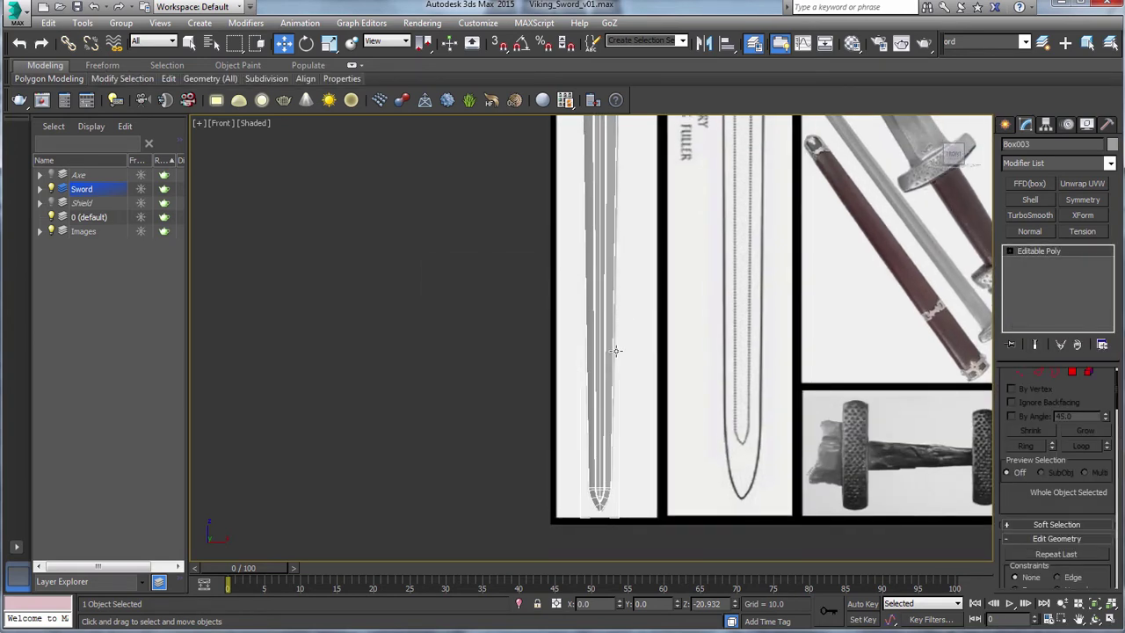
{"action": "middle_click_drag", "start_coordinate": [619, 370], "coordinate": [651, 494]}
{"action": "middle_click_drag", "start_coordinate": [620, 259], "coordinate": [624, 418]}
{"action": "middle_click_drag", "start_coordinate": [639, 265], "coordinate": [631, 453]}
{"action": "scroll", "coordinate": [649, 325], "scroll_direction": "up", "scroll_amount": 8}
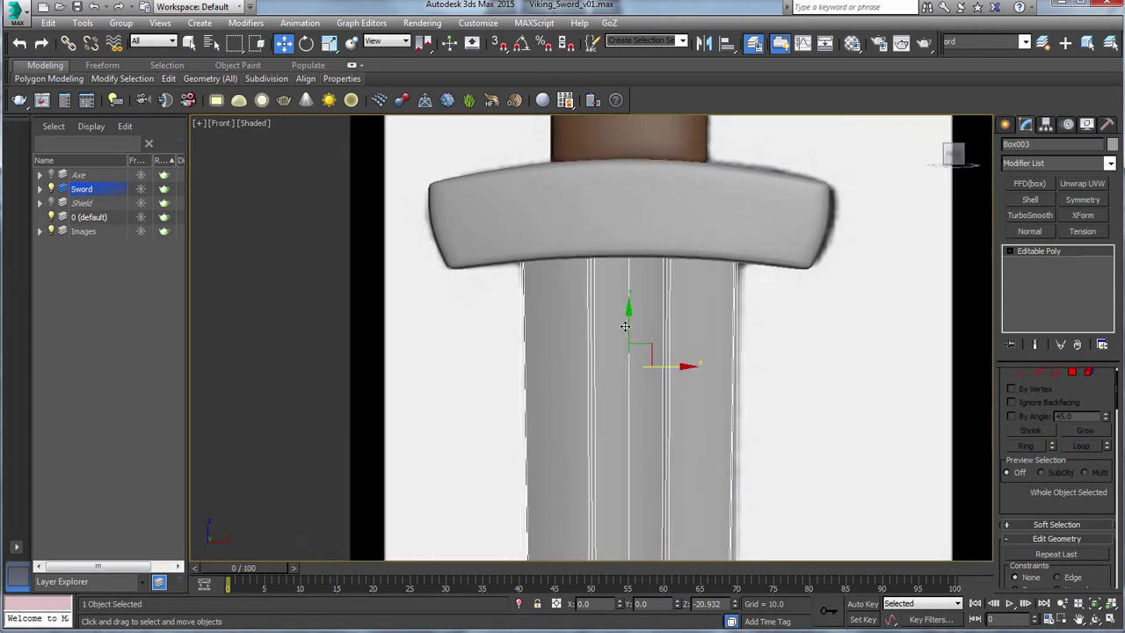
{"action": "scroll", "coordinate": [620, 339], "scroll_direction": "down", "scroll_amount": 3}
{"action": "key", "text": "2"}
{"action": "key", "text": "q"}
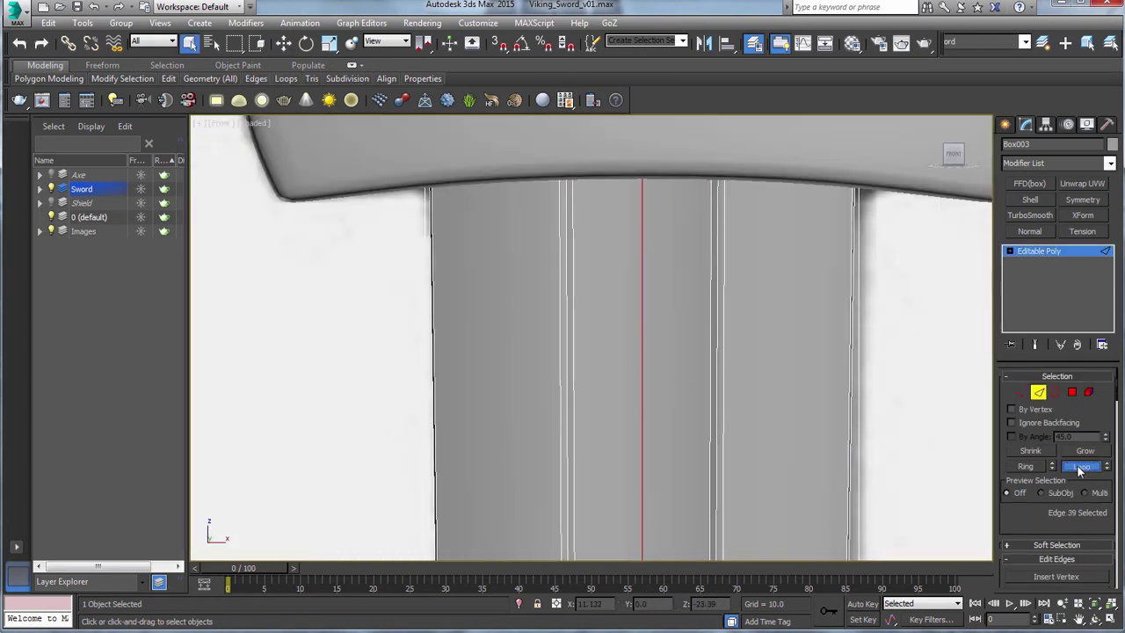
Extend the edge selection along the blade's centreline on both faces, all the way down to the tip.
{"action": "key", "text": "F3"}
{"action": "scroll", "coordinate": [717, 318], "scroll_direction": "down", "scroll_amount": 5}
{"action": "middle_click_drag", "start_coordinate": [717, 318], "coordinate": [700, 290], "text": "alt"}
{"action": "scroll", "coordinate": [700, 290], "scroll_direction": "down", "scroll_amount": 2}
{"action": "middle_click_drag", "start_coordinate": [700, 352], "coordinate": [724, 79]}
{"action": "scroll", "coordinate": [681, 282], "scroll_direction": "up", "scroll_amount": 8}
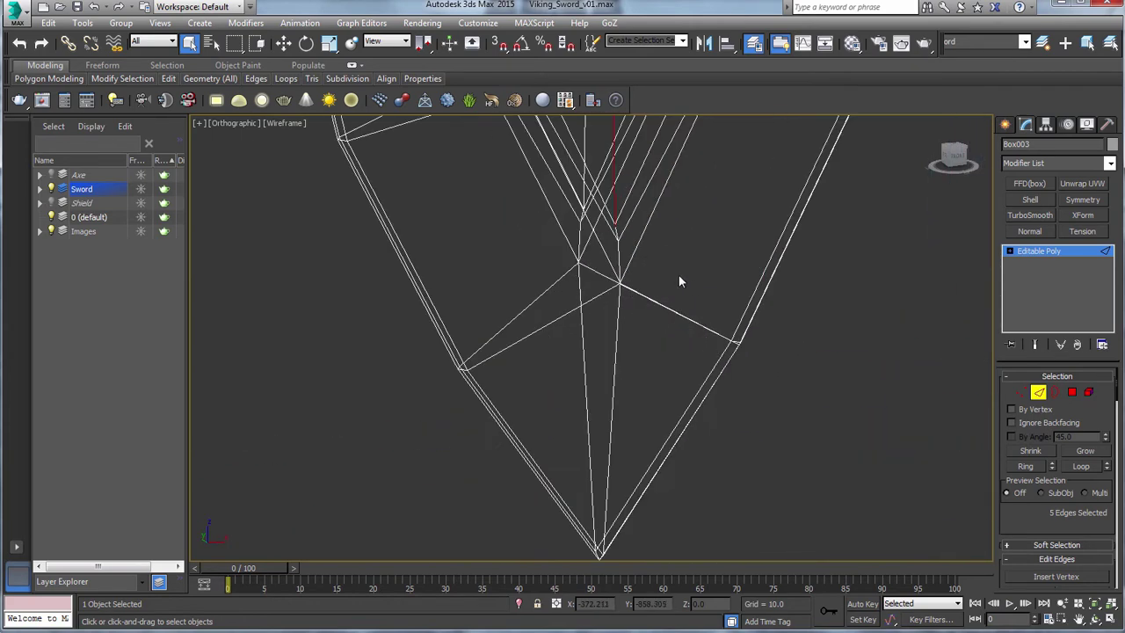
{"action": "scroll", "coordinate": [678, 281], "scroll_direction": "up", "scroll_amount": 3}
{"action": "key", "text": "1"}
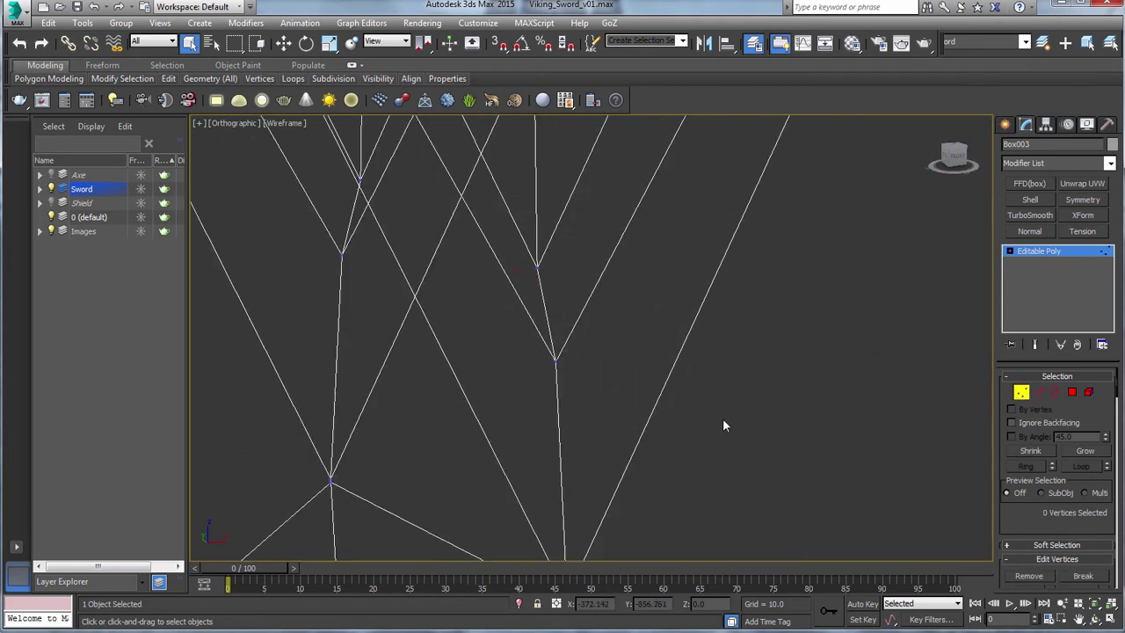
{"action": "key", "text": "2"}
{"action": "scroll", "coordinate": [640, 284], "scroll_direction": "down", "scroll_amount": 8}
{"action": "key", "text": "v"}
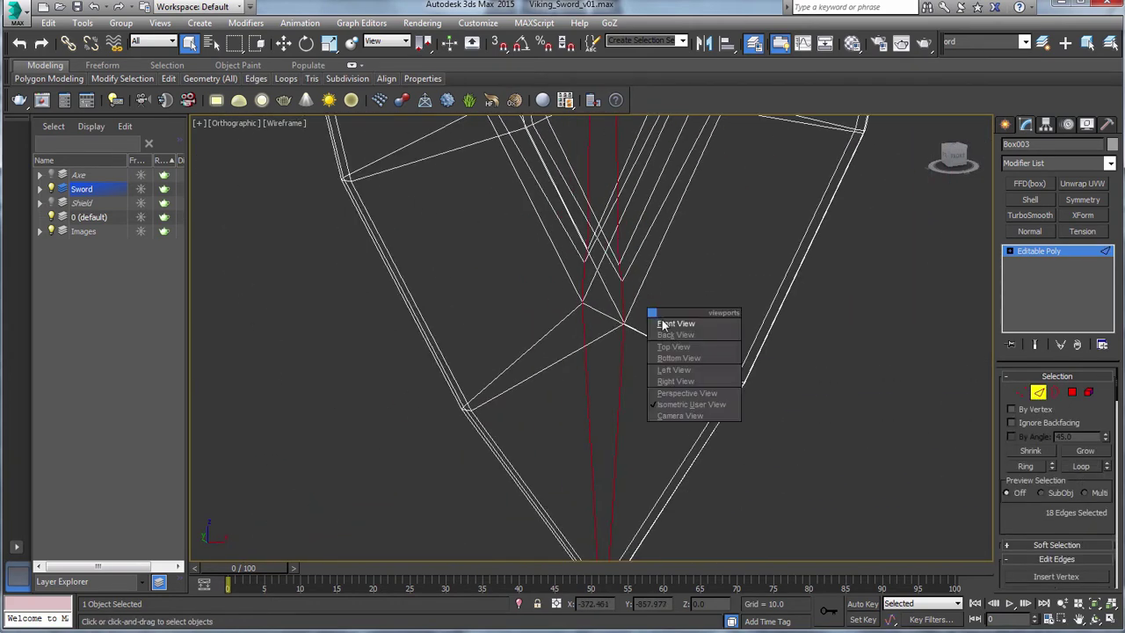
Apply a TurboSmooth modifier to the collapsed blade and show it shaded in the Front view.
{"action": "left_click", "coordinate": [666, 324]}
{"action": "scroll", "coordinate": [604, 470], "scroll_direction": "down", "scroll_amount": 10}
{"action": "middle_click_drag", "start_coordinate": [632, 405], "coordinate": [655, 114]}
{"action": "scroll", "coordinate": [655, 114], "scroll_direction": "up", "scroll_amount": 5}
{"action": "key", "text": "F3"}
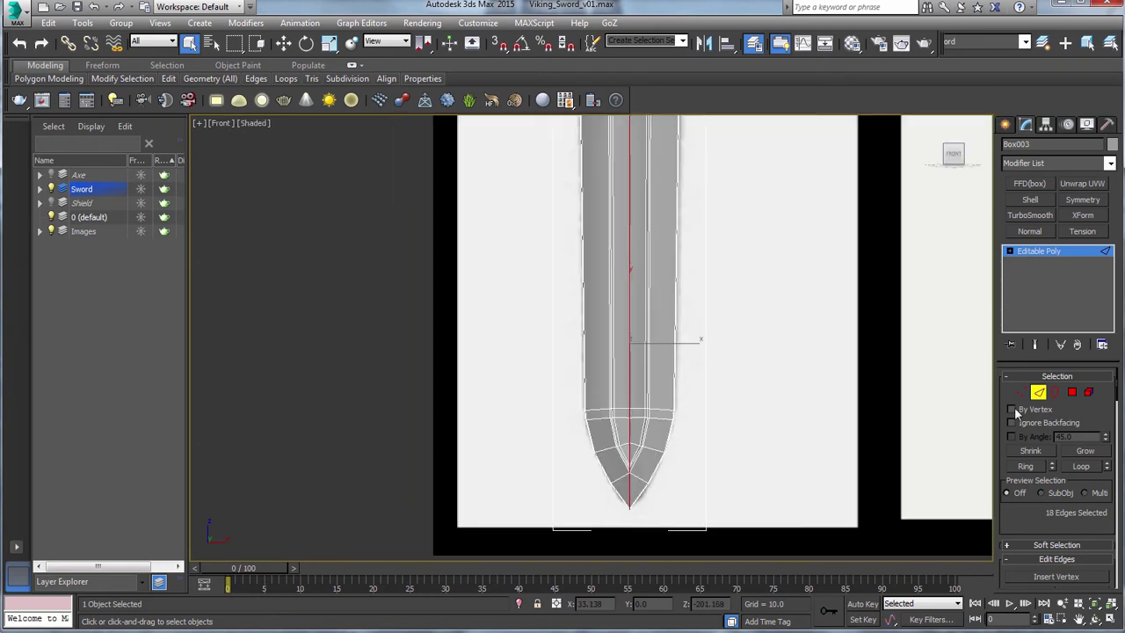
{"action": "left_click", "coordinate": [1031, 215]}
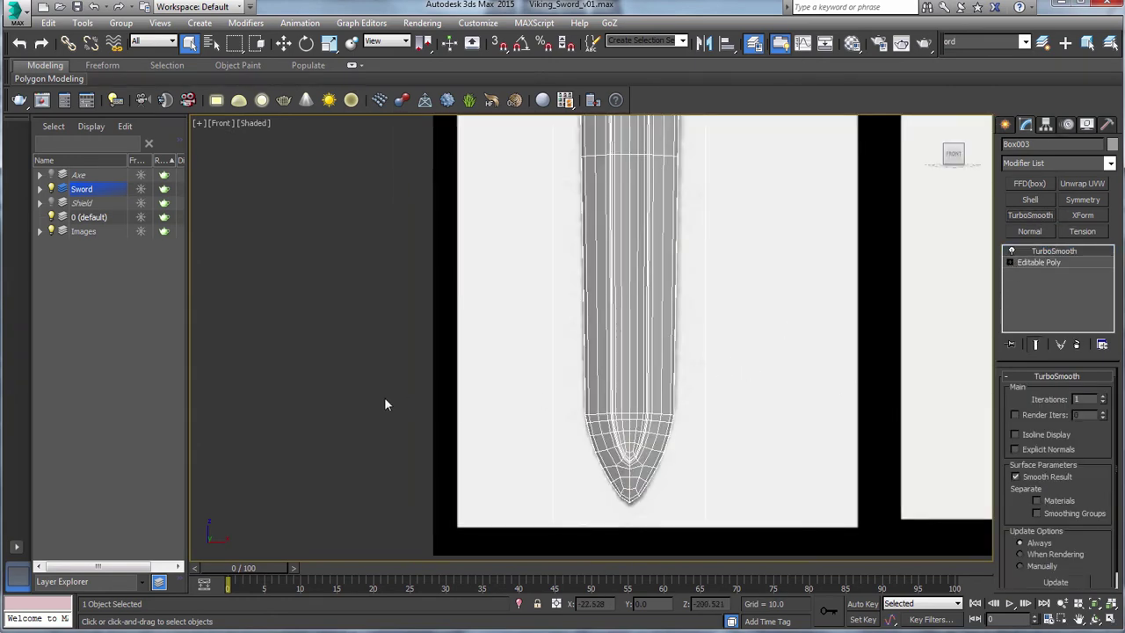
Return to the blade's Editable Poly edge level with the centreline edges selected and the TurboSmooth end result shown.
{"action": "scroll", "coordinate": [385, 405], "scroll_direction": "up", "scroll_amount": 5}
{"action": "left_click", "coordinate": [1041, 262]}
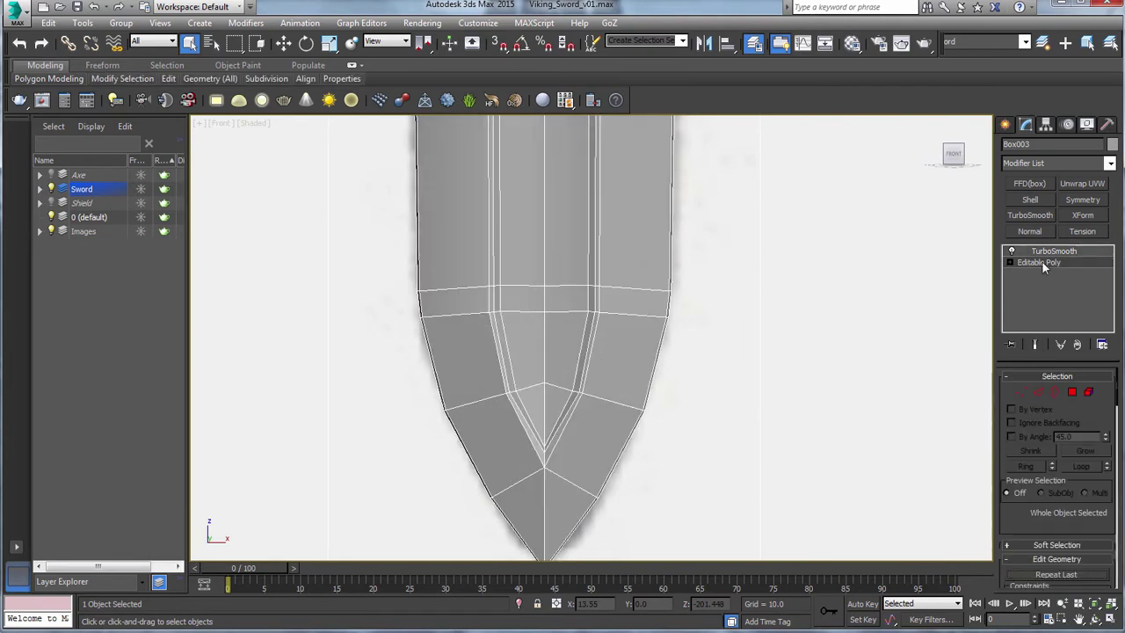
{"action": "left_click", "coordinate": [1037, 392]}
{"action": "scroll", "coordinate": [636, 373], "scroll_direction": "up", "scroll_amount": 2}
{"action": "left_click", "coordinate": [1038, 345]}
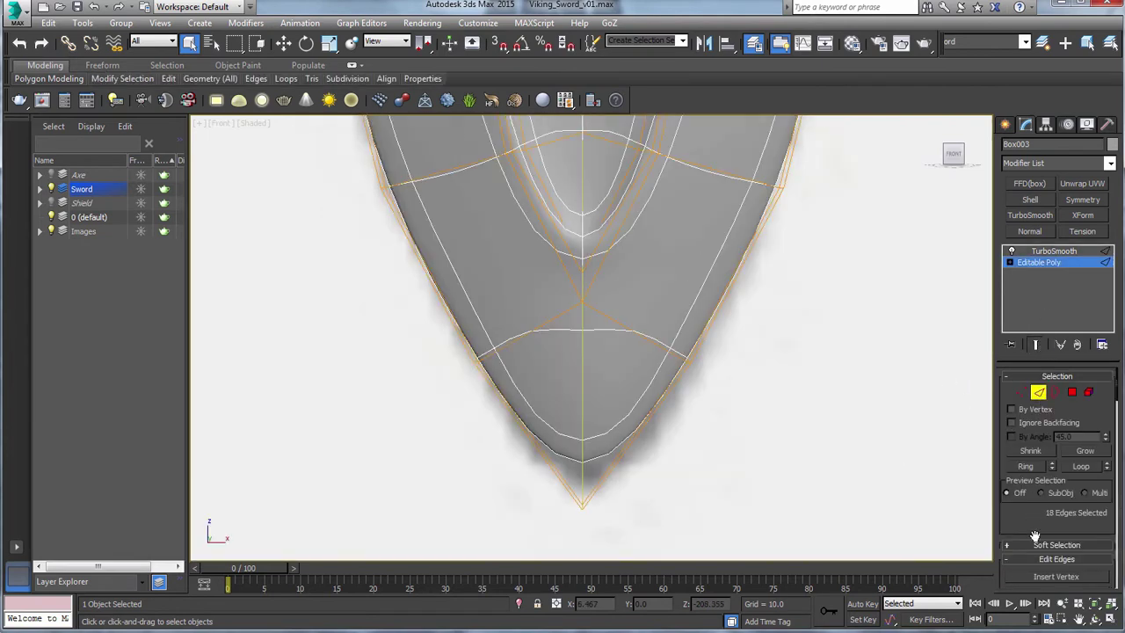
Chamfer the selected centreline edges by a small amount, then leave edge level and deselect the blade.
{"action": "scroll", "coordinate": [1035, 536], "scroll_direction": "down", "scroll_amount": 5}
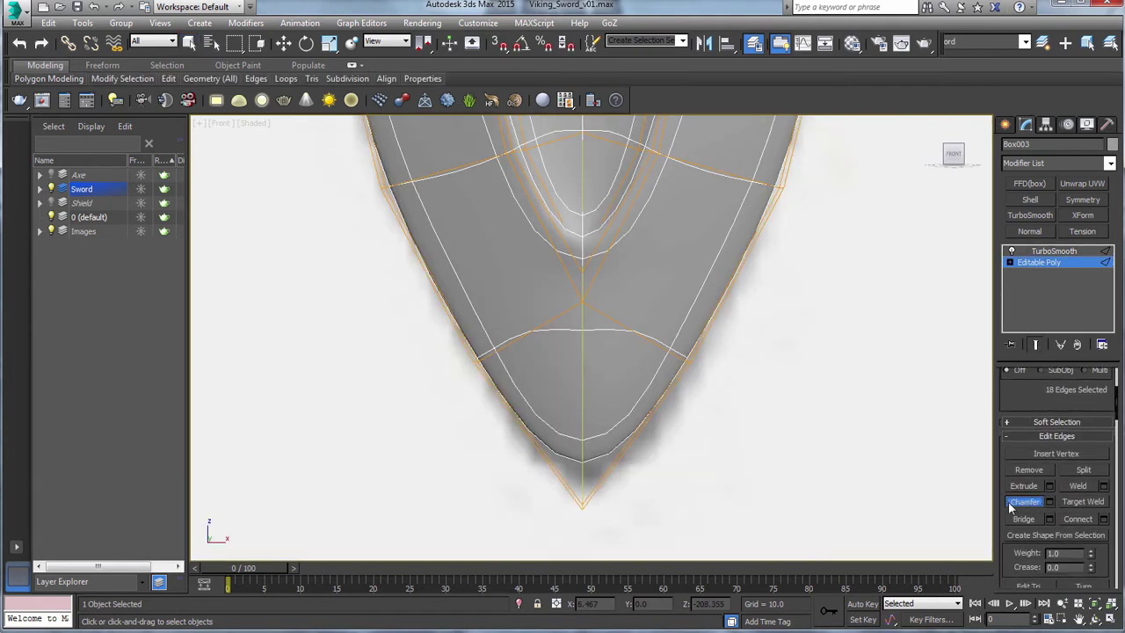
{"action": "left_click_drag", "start_coordinate": [583, 431], "coordinate": [575, 422]}
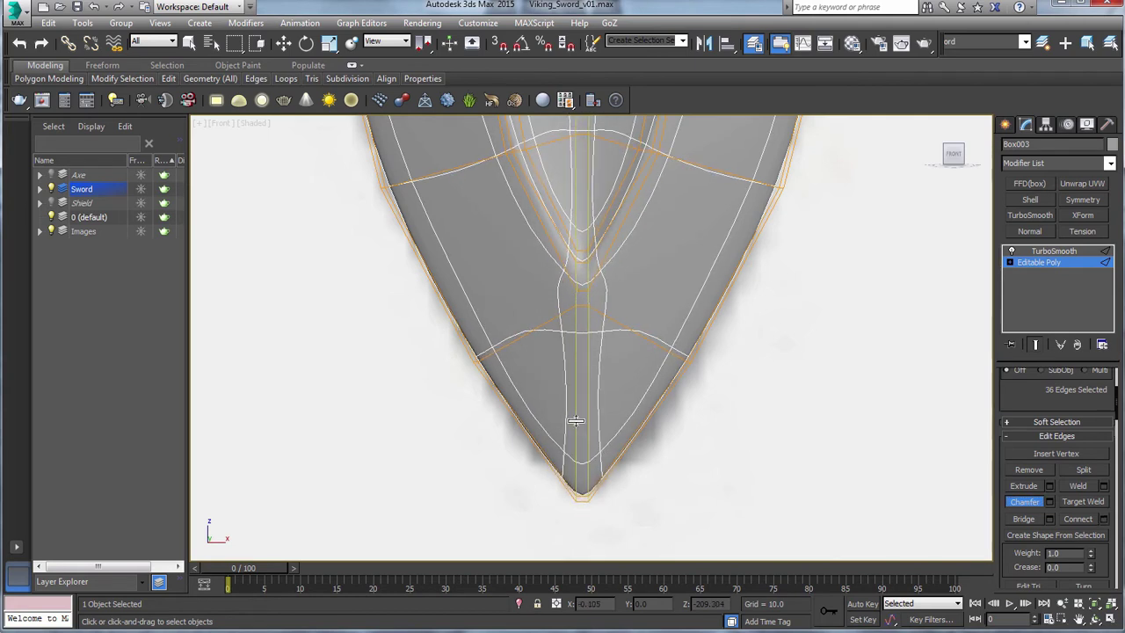
{"action": "left_click_drag", "start_coordinate": [576, 422], "coordinate": [573, 419]}
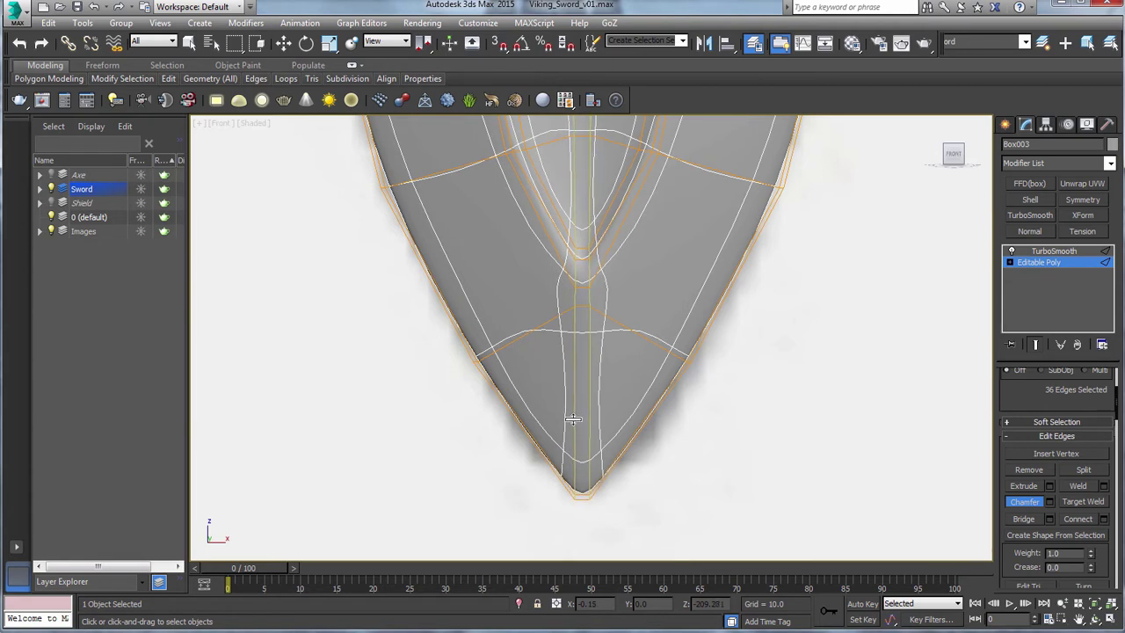
{"action": "left_click_drag", "start_coordinate": [573, 420], "coordinate": [574, 422]}
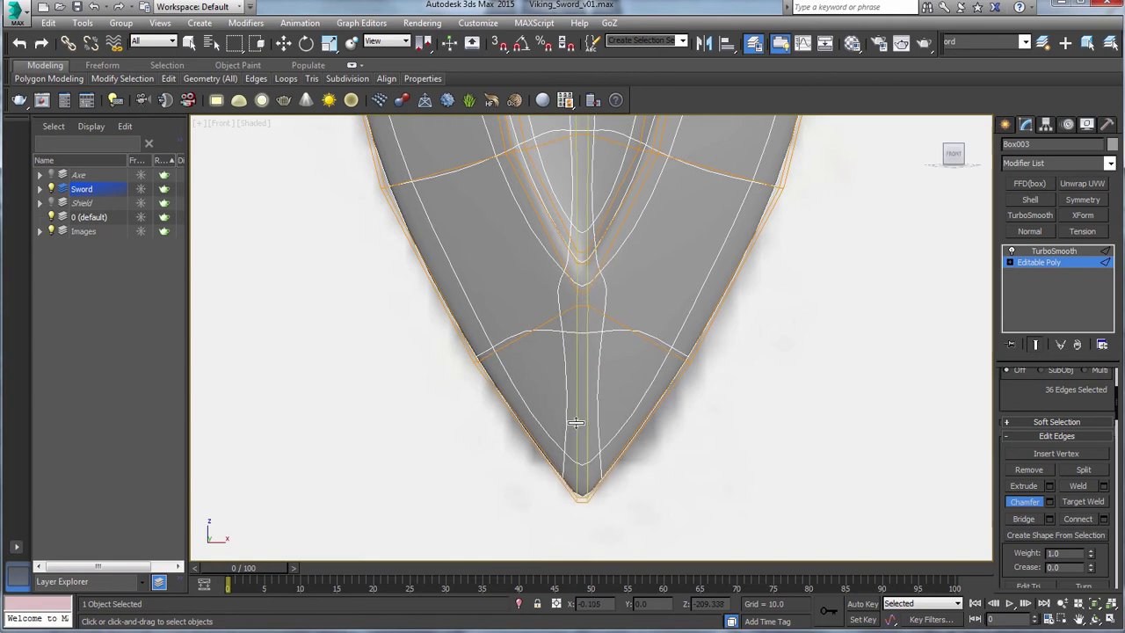
{"action": "scroll", "coordinate": [683, 352], "scroll_direction": "down", "scroll_amount": 6}
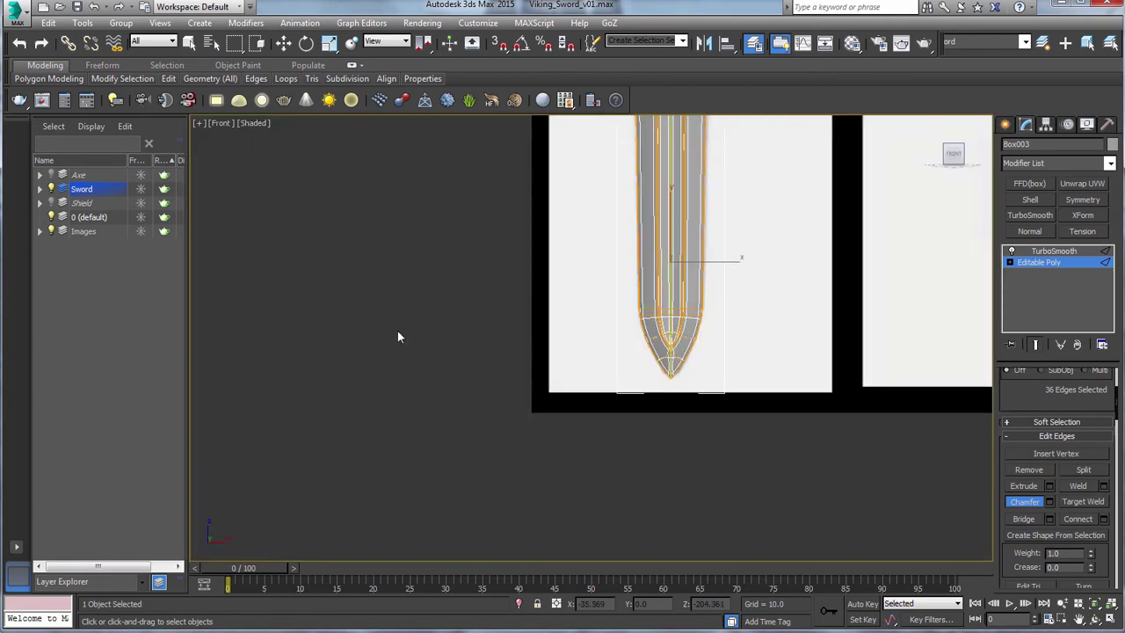
{"action": "left_click", "coordinate": [1042, 264]}
{"action": "left_click", "coordinate": [457, 300]}
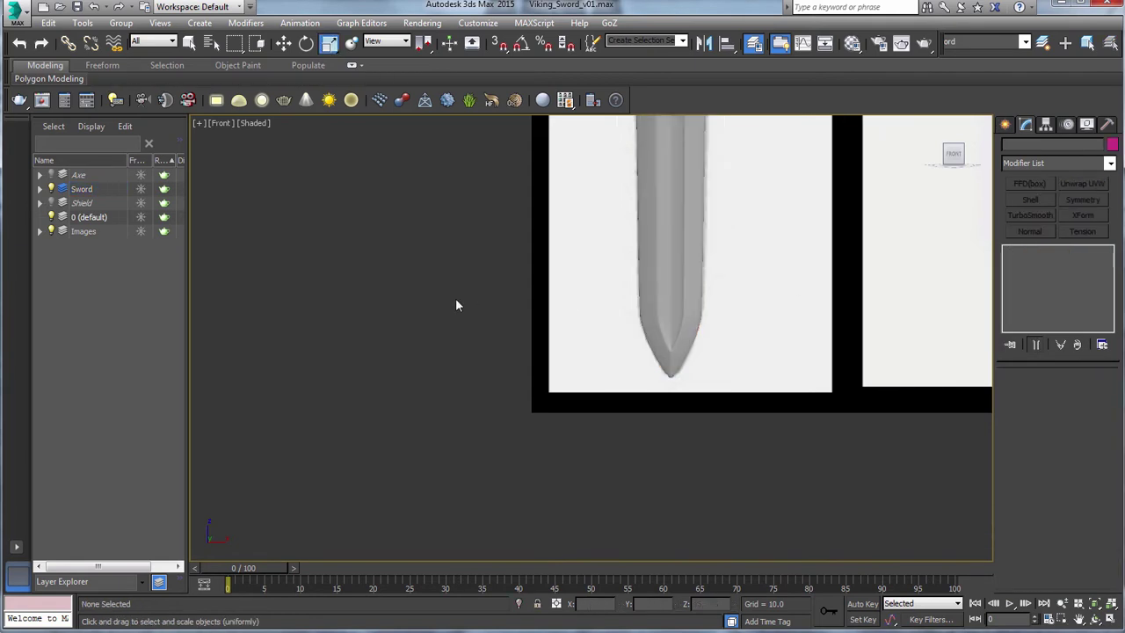
{"action": "scroll", "coordinate": [605, 323], "scroll_direction": "up", "scroll_amount": 6}
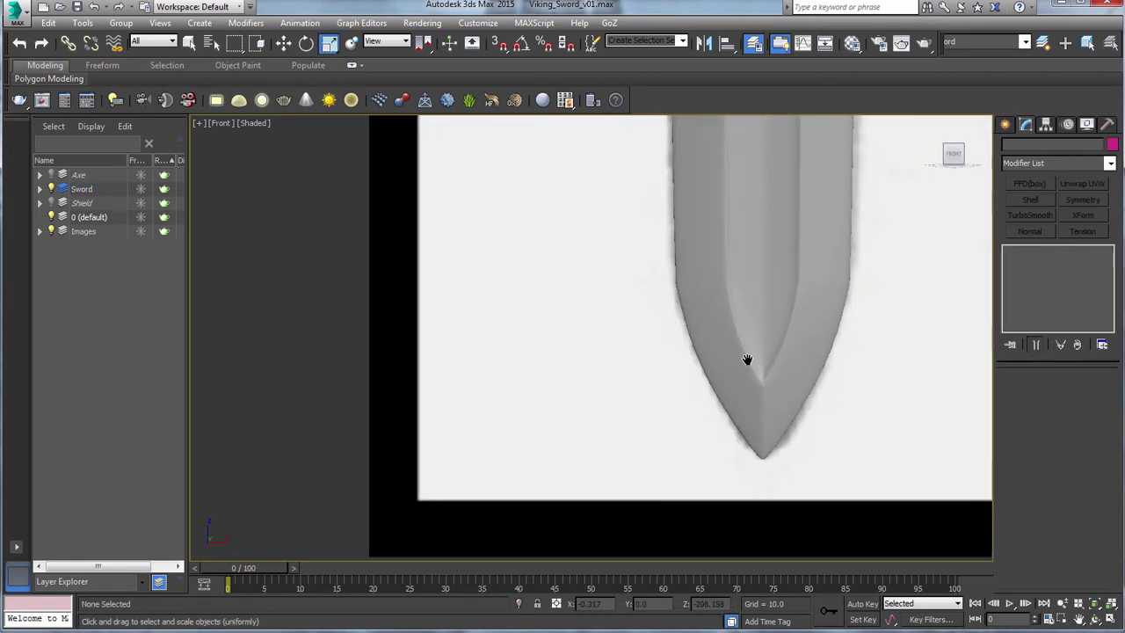
{"action": "scroll", "coordinate": [713, 354], "scroll_direction": "down", "scroll_amount": 6}
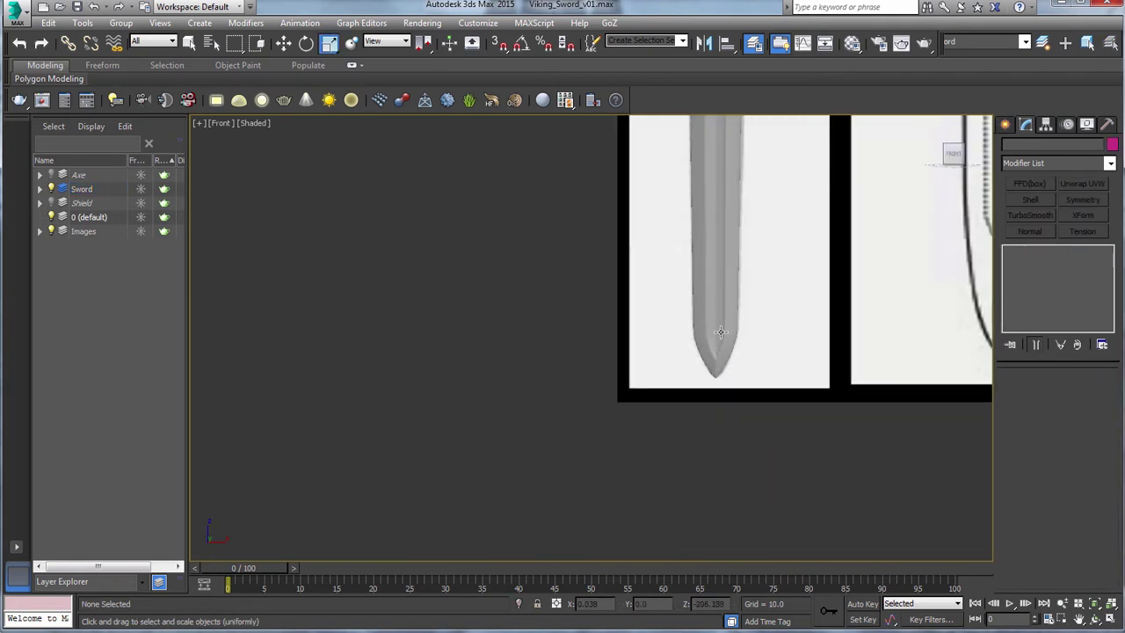
Spread the paired centreline vertices apart horizontally in the fuller's rows just above the blade's tip.
{"action": "scroll", "coordinate": [699, 300], "scroll_direction": "up", "scroll_amount": 4}
{"action": "left_click", "coordinate": [686, 301]}
{"action": "scroll", "coordinate": [668, 301], "scroll_direction": "up", "scroll_amount": 5}
{"action": "left_click", "coordinate": [1011, 262]}
{"action": "left_click", "coordinate": [1035, 274]}
{"action": "key", "text": "q"}
{"action": "scroll", "coordinate": [646, 290], "scroll_direction": "down", "scroll_amount": 5}
{"action": "scroll", "coordinate": [646, 290], "scroll_direction": "up", "scroll_amount": 6}
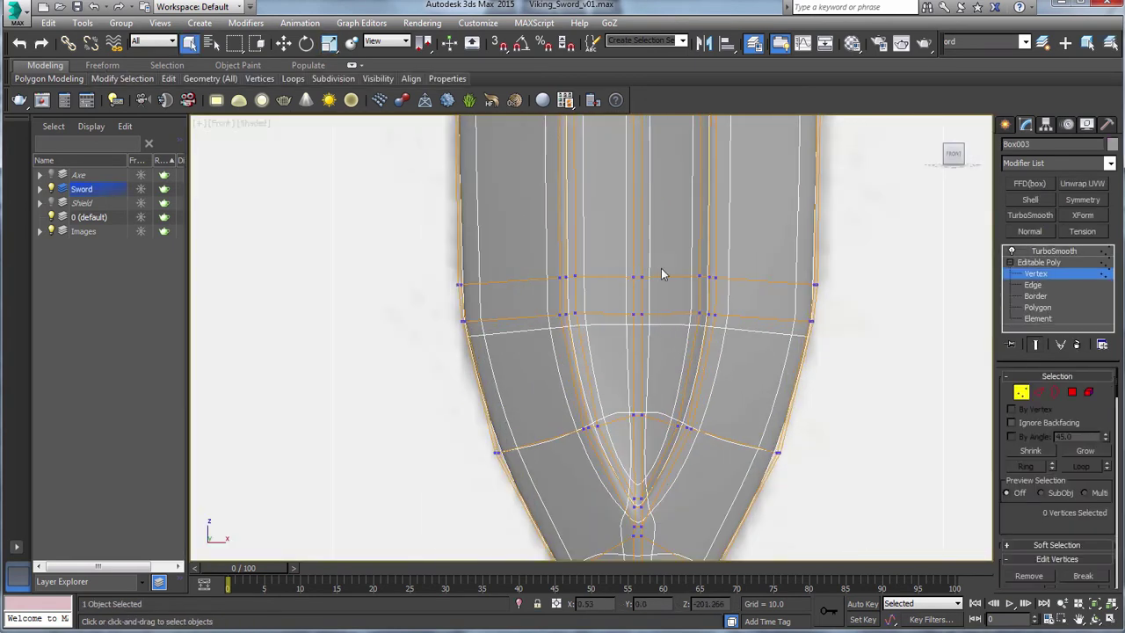
{"action": "left_click_drag", "start_coordinate": [706, 303], "coordinate": [671, 359]}
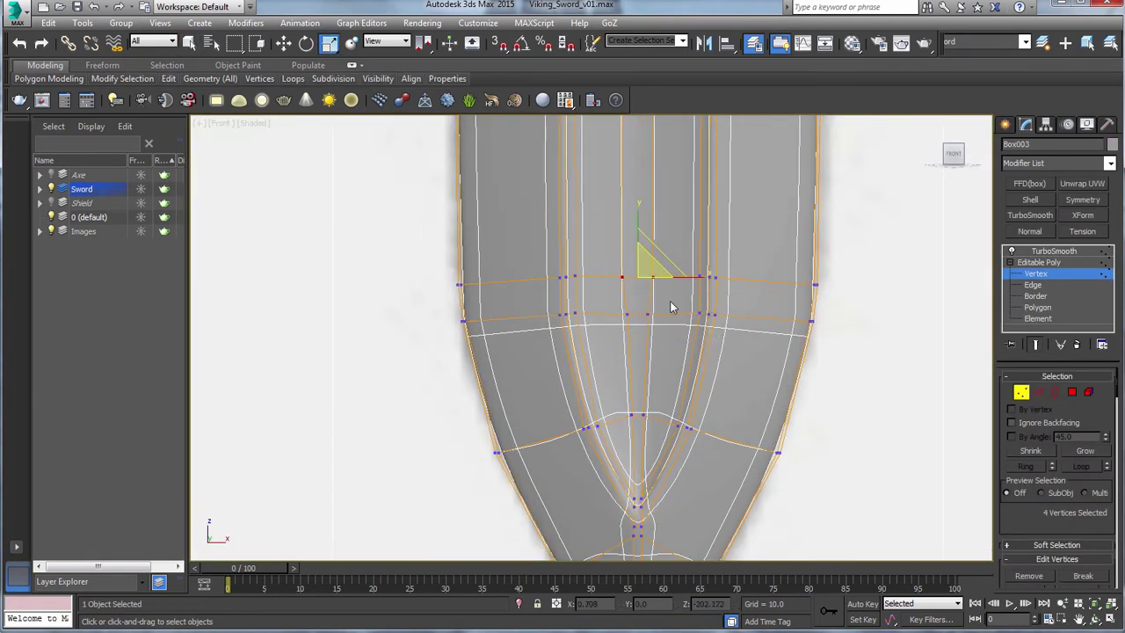
{"action": "left_click_drag", "start_coordinate": [671, 301], "coordinate": [612, 332]}
{"action": "left_click_drag", "start_coordinate": [693, 314], "coordinate": [718, 314]}
{"action": "left_click_drag", "start_coordinate": [653, 393], "coordinate": [620, 444]}
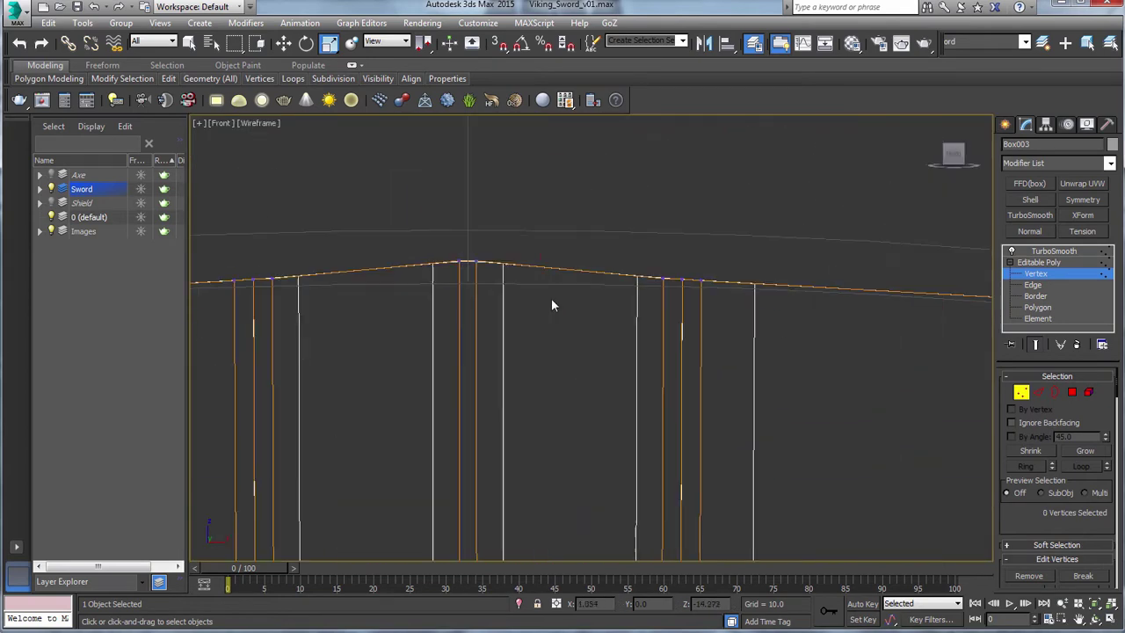
Spread the fuller's paired centreline vertices apart horizontally at the guard end of the blade.
{"action": "key", "text": "w"}
{"action": "key", "text": "r"}
{"action": "left_click_drag", "start_coordinate": [514, 275], "coordinate": [888, 328]}
{"action": "key", "text": "F3"}
{"action": "scroll", "coordinate": [650, 326], "scroll_direction": "down", "scroll_amount": 5}
{"action": "scroll", "coordinate": [647, 351], "scroll_direction": "up", "scroll_amount": 3}
{"action": "scroll", "coordinate": [664, 326], "scroll_direction": "down", "scroll_amount": 6}
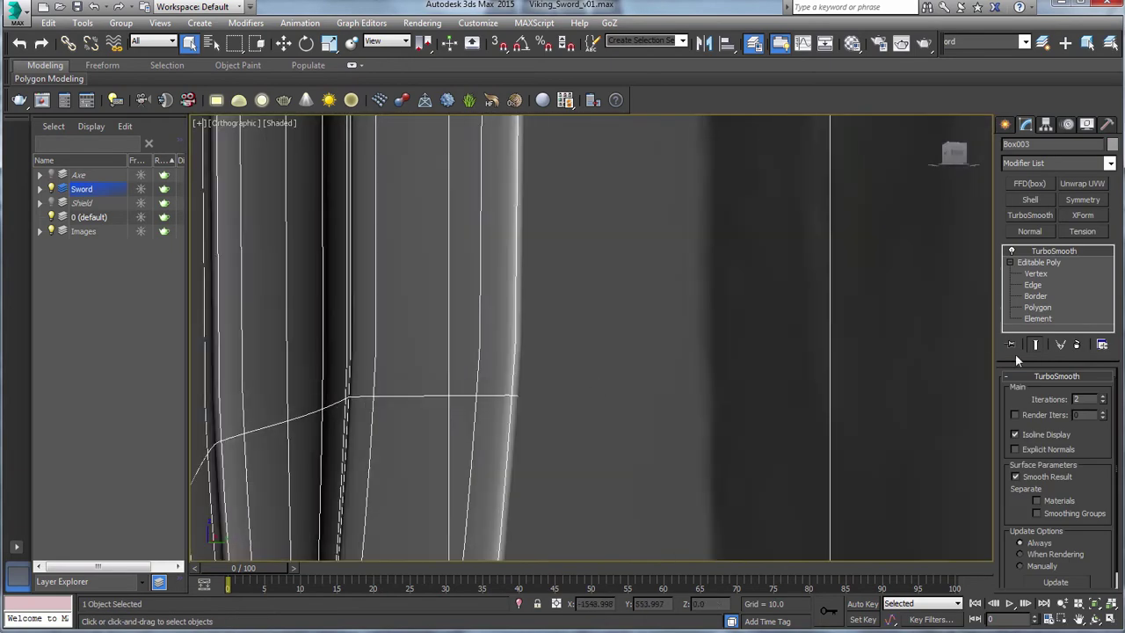
Select the ring of short edges across the blade's thin rim and connect them with a centre edge loop.
{"action": "key", "text": "1"}
{"action": "key", "text": "2"}
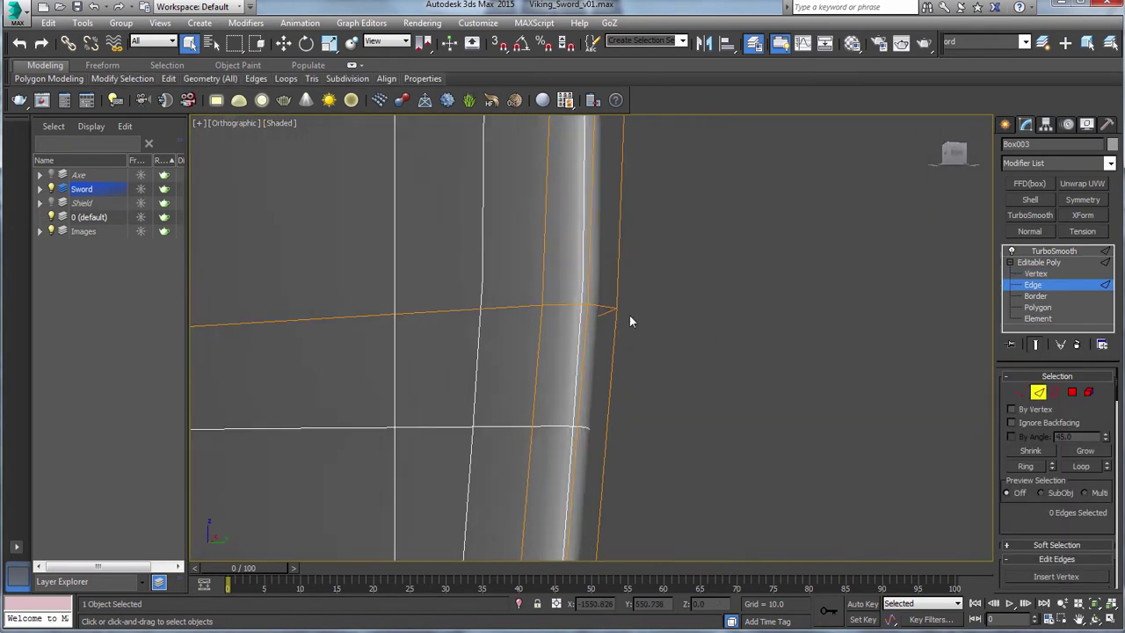
{"action": "left_click", "coordinate": [626, 317]}
{"action": "left_click", "coordinate": [1027, 466]}
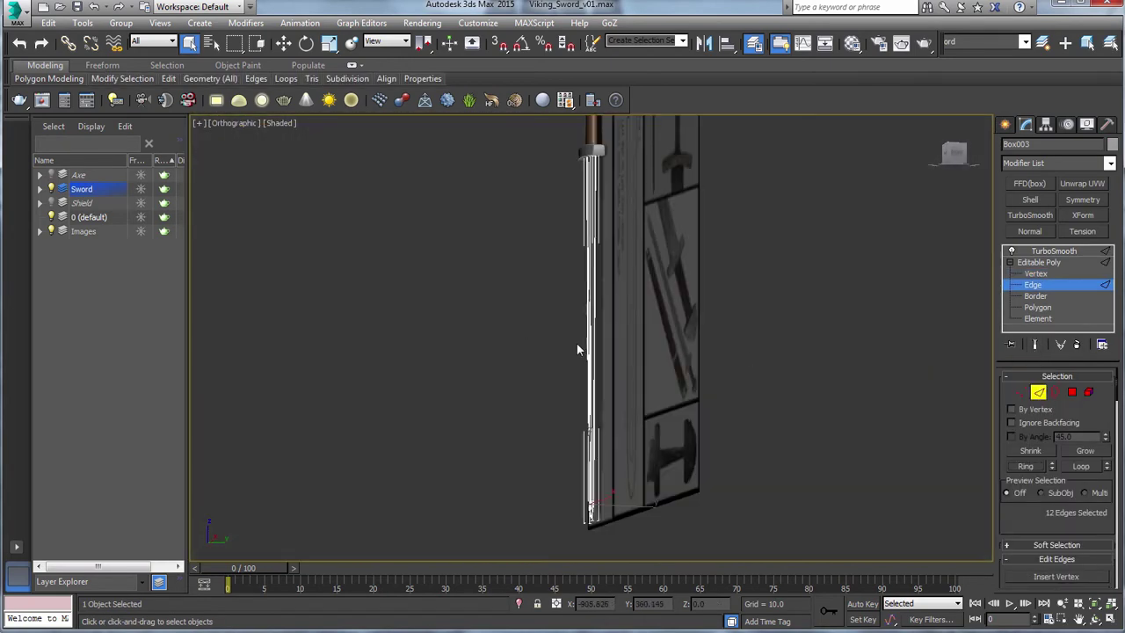
{"action": "middle_click_drag", "start_coordinate": [622, 425], "coordinate": [639, 255]}
{"action": "scroll", "coordinate": [616, 341], "scroll_direction": "up", "scroll_amount": 8}
{"action": "middle_click_drag", "start_coordinate": [631, 346], "coordinate": [617, 132]}
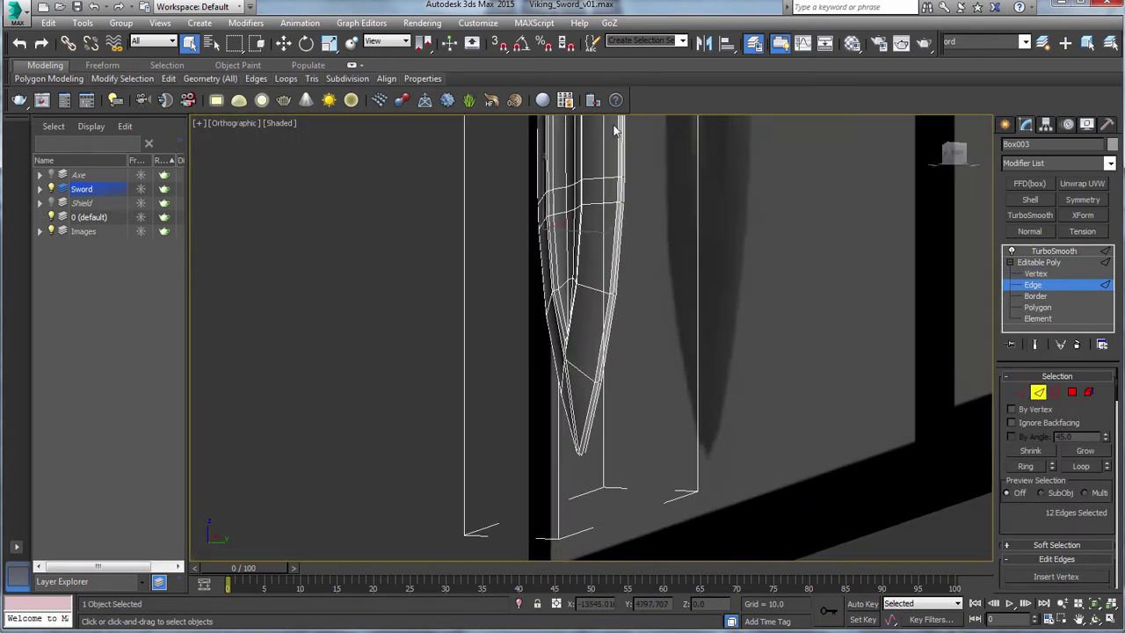
{"action": "scroll", "coordinate": [627, 226], "scroll_direction": "up", "scroll_amount": 3}
{"action": "scroll", "coordinate": [626, 227], "scroll_direction": "up", "scroll_amount": 5}
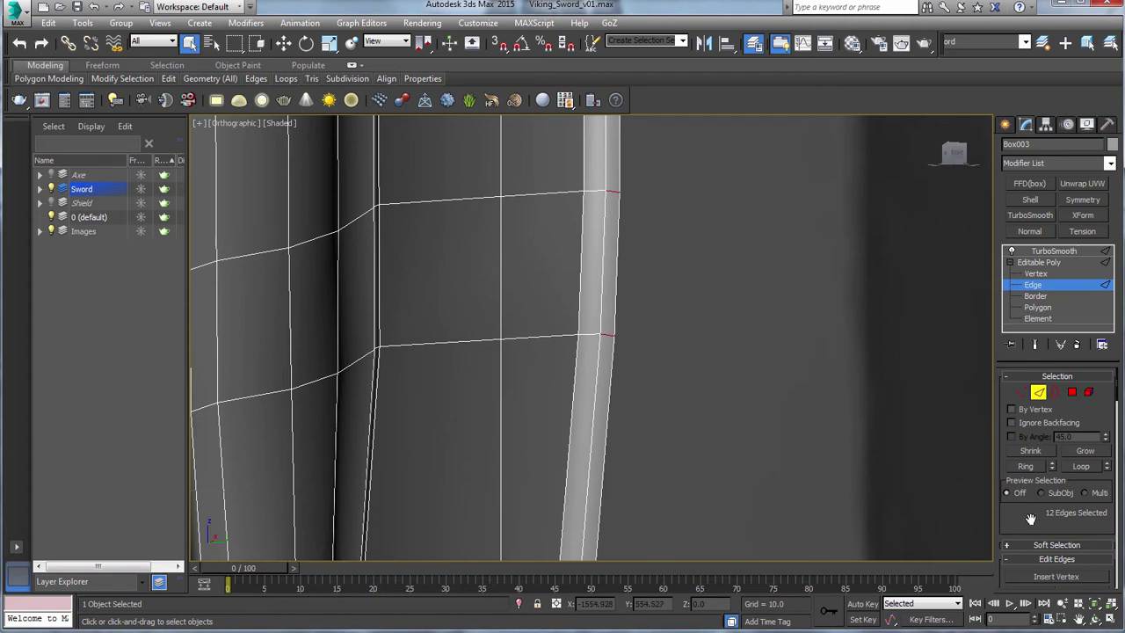
{"action": "left_click_drag", "start_coordinate": [1030, 519], "coordinate": [1029, 414]}
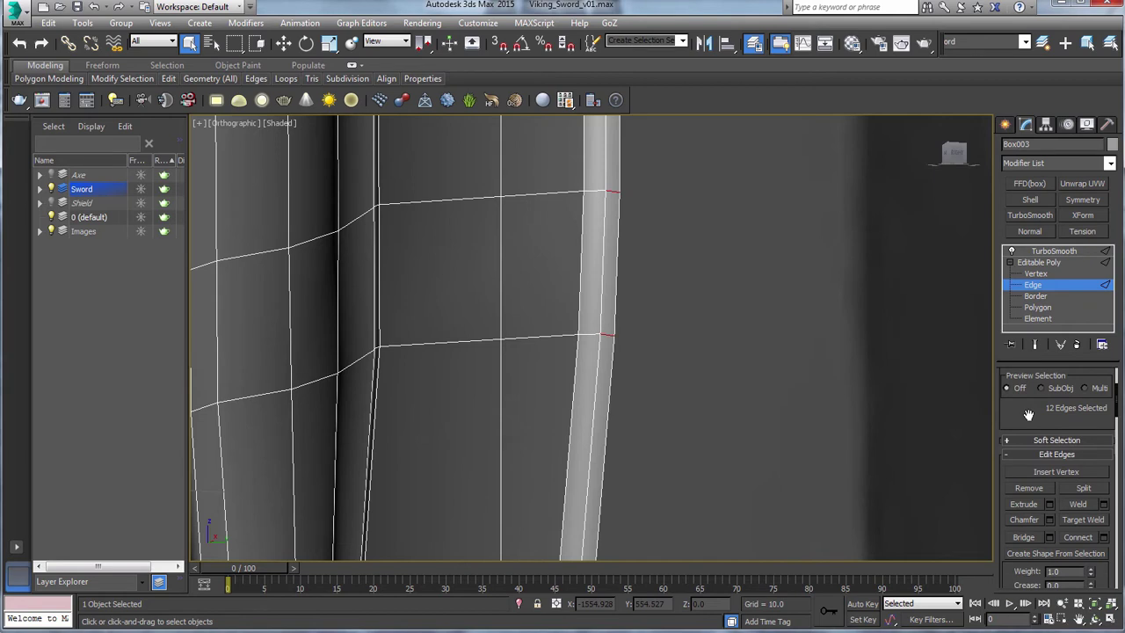
{"action": "left_click", "coordinate": [1078, 537]}
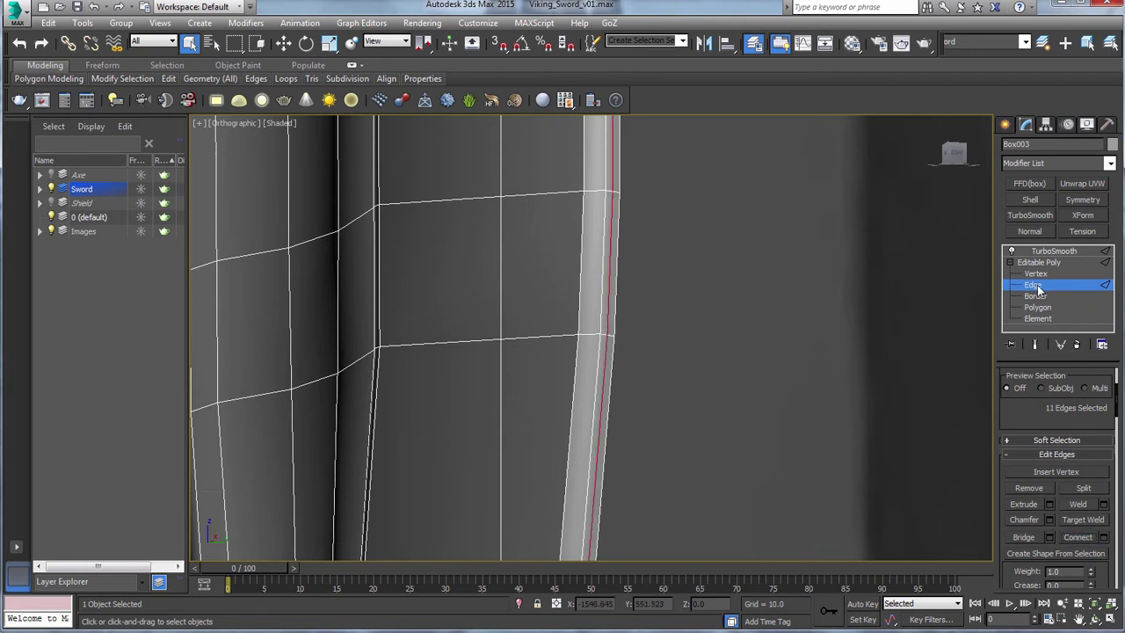
Convert the new rim loop to a vertex selection and scale it horizontally in the Front view.
{"action": "right_click", "coordinate": [614, 211]}
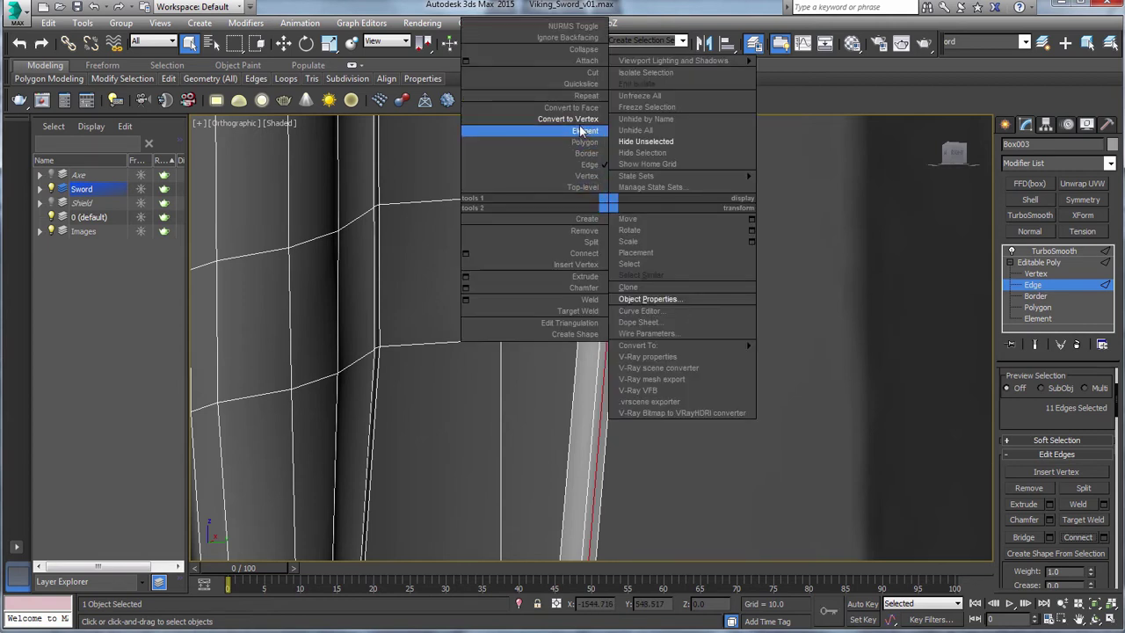
{"action": "left_click", "coordinate": [571, 131]}
{"action": "key", "text": "v"}
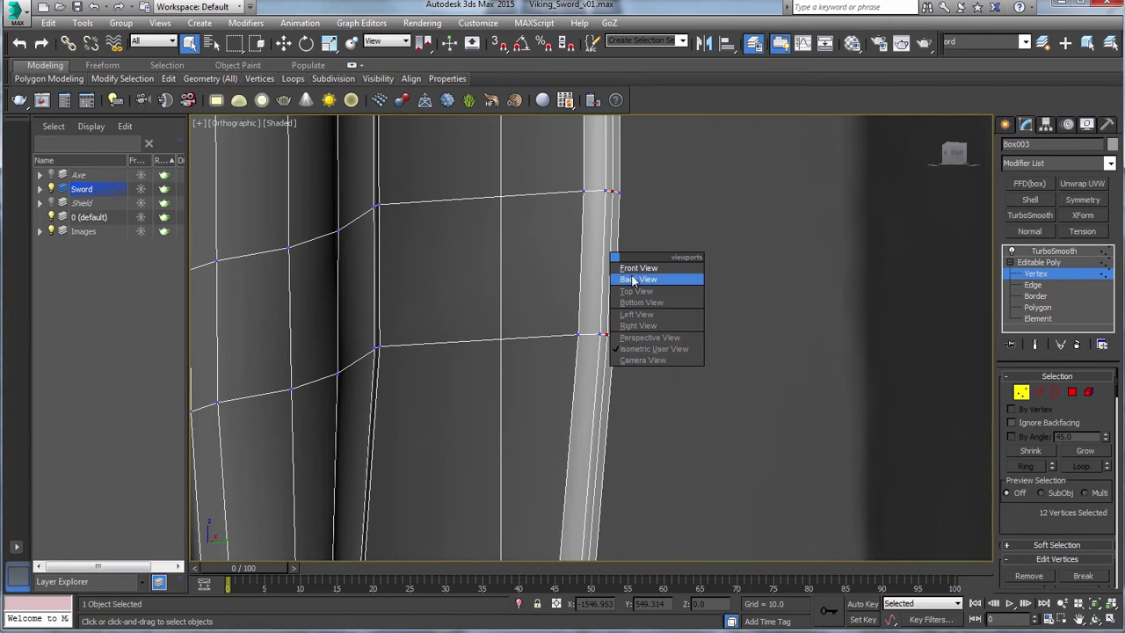
{"action": "left_click", "coordinate": [626, 273]}
{"action": "middle_click_drag", "start_coordinate": [621, 404], "coordinate": [624, 67]}
{"action": "middle_click_drag", "start_coordinate": [626, 537], "coordinate": [670, 79]}
{"action": "scroll", "coordinate": [665, 292], "scroll_direction": "down", "scroll_amount": 2}
{"action": "middle_click_drag", "start_coordinate": [699, 540], "coordinate": [574, 390]}
{"action": "key", "text": "z"}
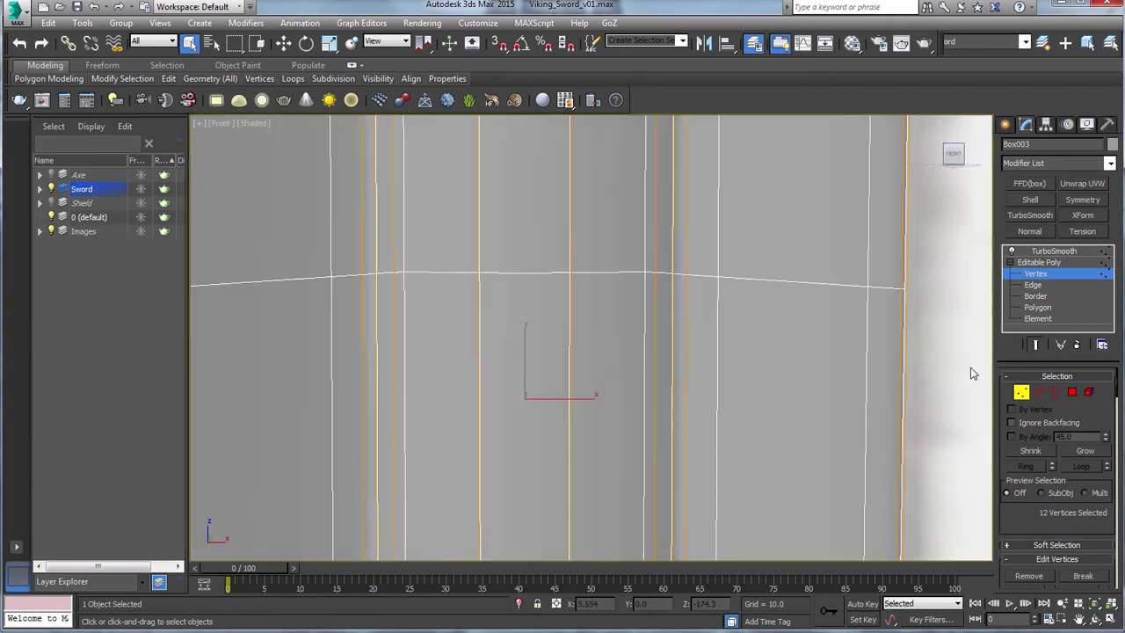
{"action": "key", "text": "r"}
{"action": "left_click_drag", "start_coordinate": [593, 400], "coordinate": [589, 400]}
Leave vertex level and examine the smoothed blade's cutting edge from an angled view.
{"action": "middle_click_drag", "start_coordinate": [589, 400], "coordinate": [696, 287], "text": "alt"}
{"action": "scroll", "coordinate": [696, 286], "scroll_direction": "down", "scroll_amount": 4}
{"action": "key", "text": "1"}
{"action": "key", "text": "q"}
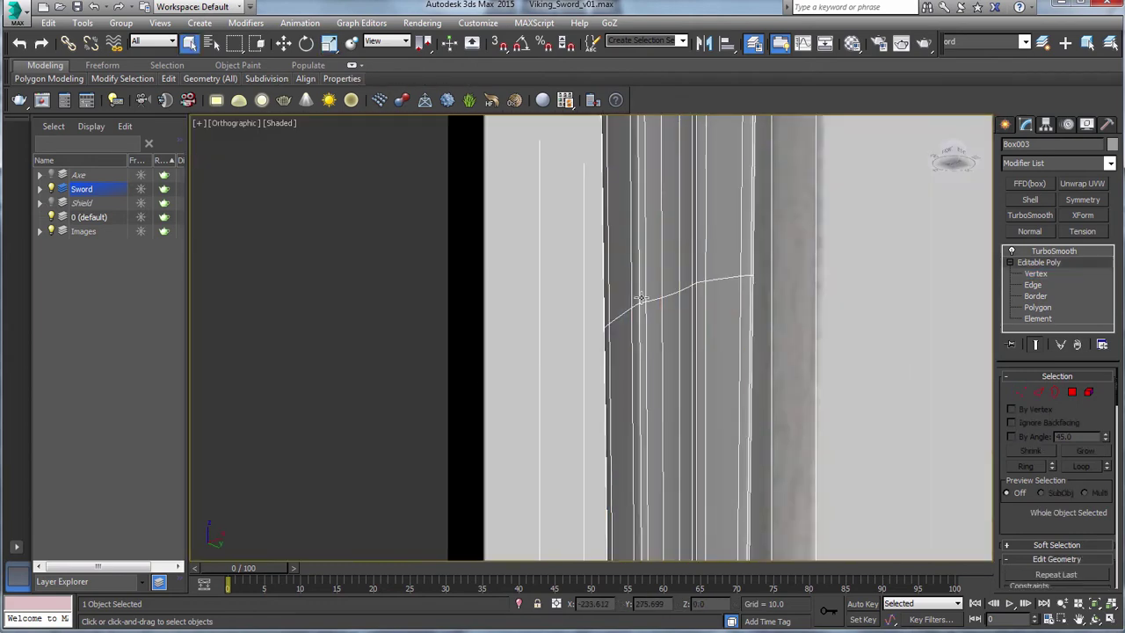
{"action": "left_click", "coordinate": [565, 325]}
{"action": "left_click", "coordinate": [545, 416]}
{"action": "key", "text": "f"}
{"action": "middle_click_drag", "start_coordinate": [545, 417], "coordinate": [495, 394], "text": "alt"}
{"action": "left_click", "coordinate": [495, 394]}
{"action": "left_click", "coordinate": [770, 406]}
{"action": "middle_click_drag", "start_coordinate": [769, 406], "coordinate": [480, 414]}
{"action": "scroll", "coordinate": [480, 415], "scroll_direction": "up", "scroll_amount": 6}
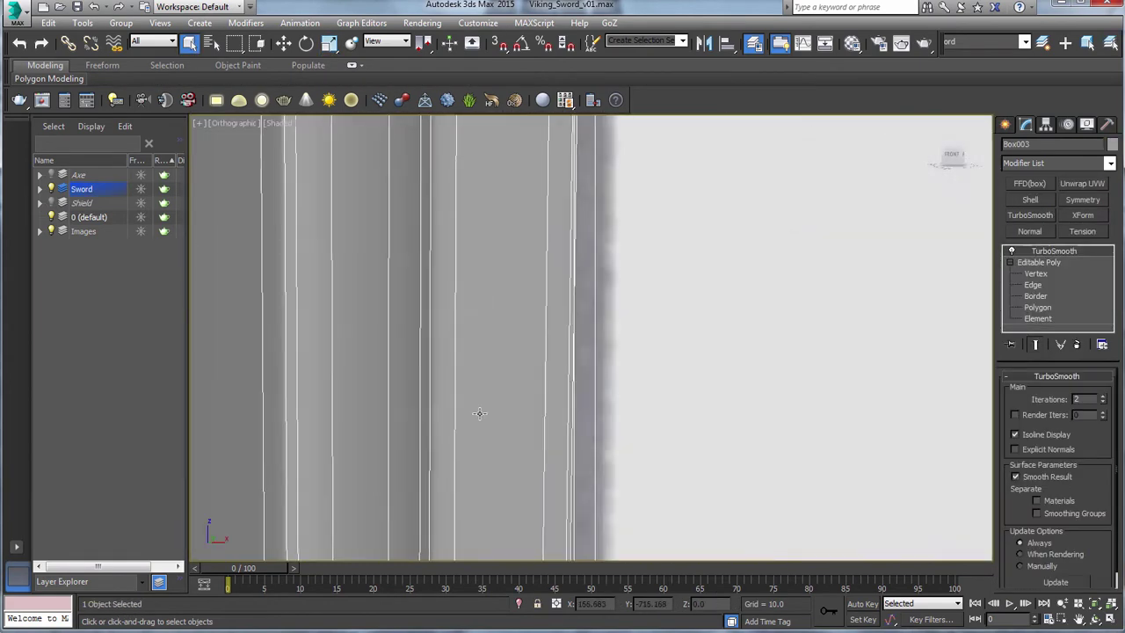
Return to edge level with the centre edge loop along the blade's rim selected.
{"action": "left_click", "coordinate": [1034, 274]}
{"action": "scroll", "coordinate": [749, 404], "scroll_direction": "down", "scroll_amount": 8}
{"action": "middle_click_drag", "start_coordinate": [749, 417], "coordinate": [749, 246]}
{"action": "scroll", "coordinate": [750, 249], "scroll_direction": "up", "scroll_amount": 8}
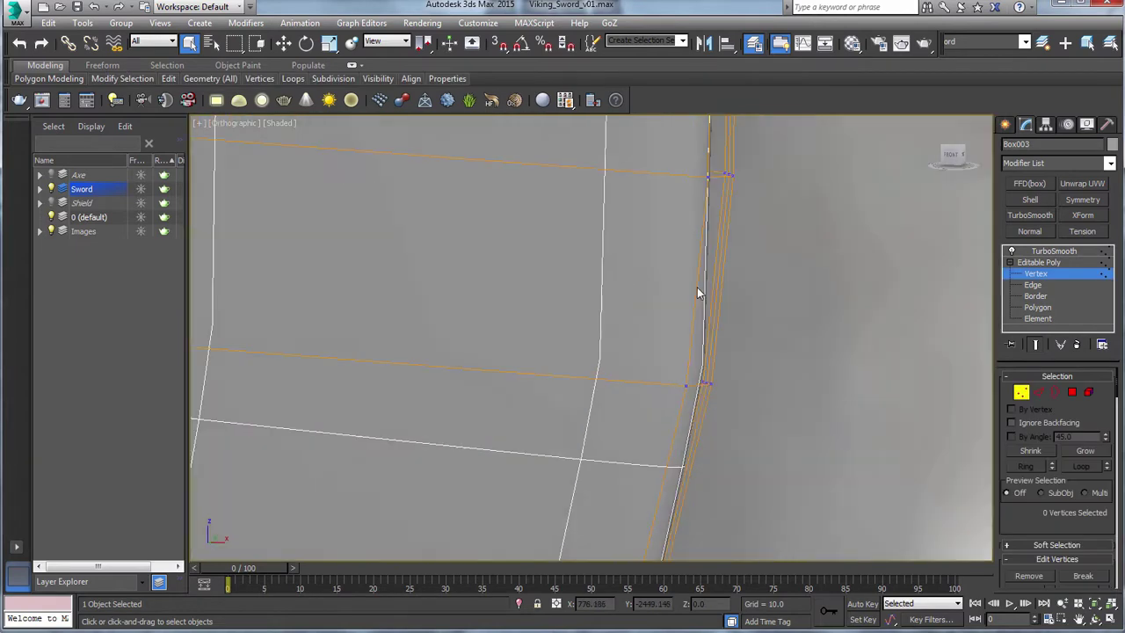
{"action": "middle_click_drag", "start_coordinate": [698, 291], "coordinate": [736, 486]}
{"action": "key", "text": "2"}
{"action": "scroll", "coordinate": [745, 356], "scroll_direction": "down", "scroll_amount": 8}
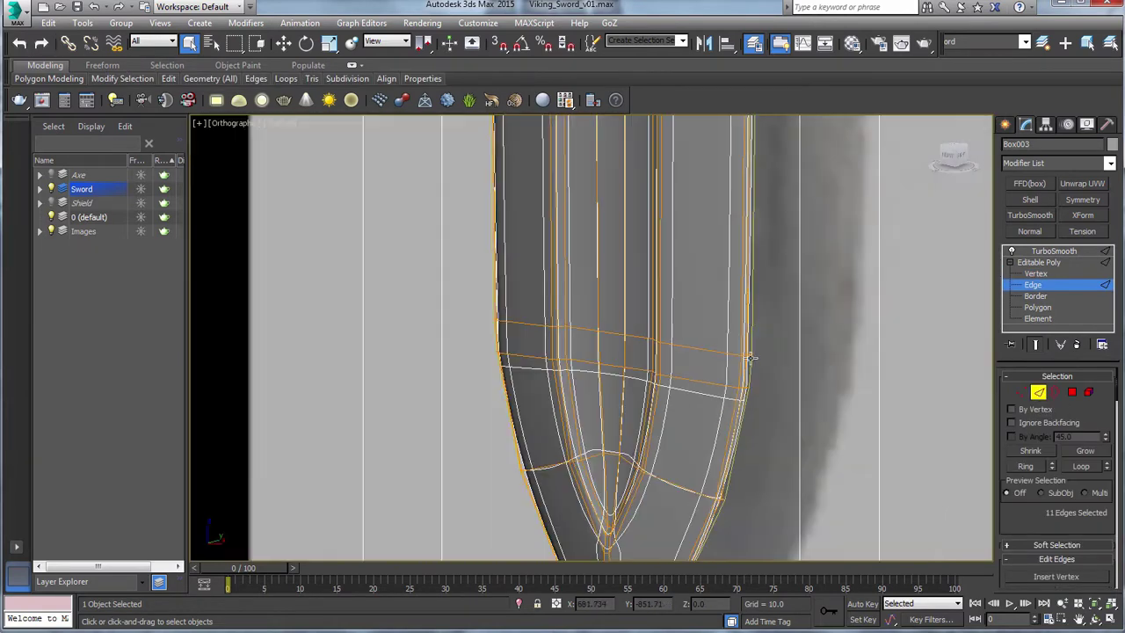
Convert the rim loop to vertices again, rescale them horizontally in the Front view, and hide the smoothed end result.
{"action": "right_click", "coordinate": [750, 356]}
{"action": "left_click", "coordinate": [718, 272]}
{"action": "key", "text": "f"}
{"action": "scroll", "coordinate": [650, 417], "scroll_direction": "down", "scroll_amount": 5}
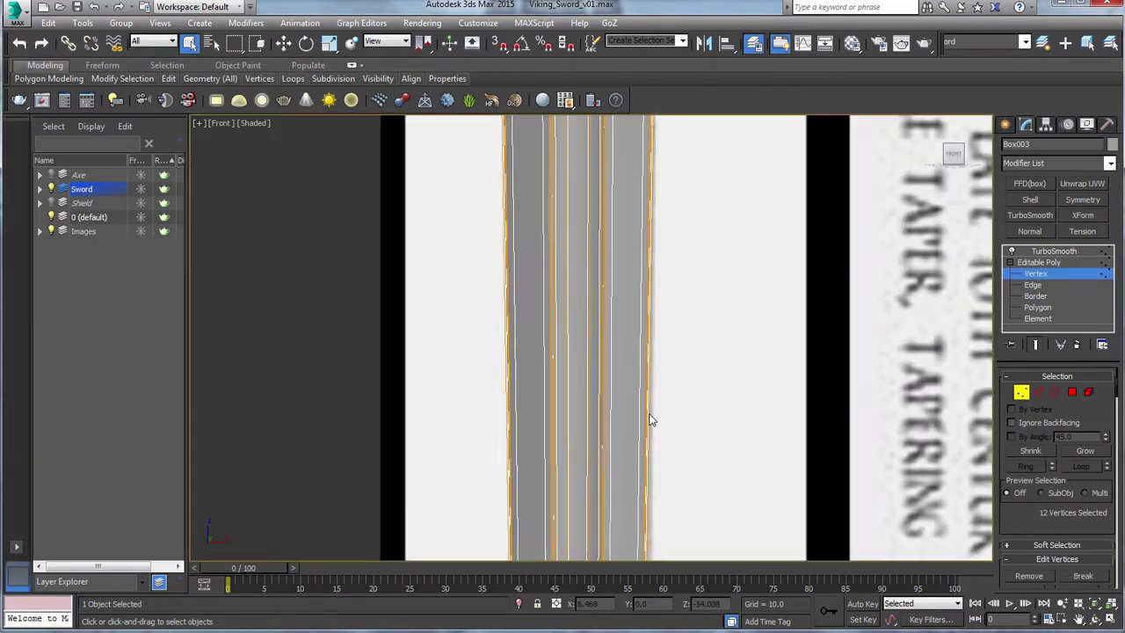
{"action": "middle_click_drag", "start_coordinate": [650, 419], "coordinate": [715, 357]}
{"action": "scroll", "coordinate": [715, 357], "scroll_direction": "up", "scroll_amount": 2}
{"action": "scroll", "coordinate": [658, 319], "scroll_direction": "up", "scroll_amount": 6}
{"action": "key", "text": "r"}
{"action": "left_click_drag", "start_coordinate": [603, 444], "coordinate": [543, 422]}
{"action": "left_click", "coordinate": [1036, 344]}
Try lowering the selected rim vertices around the blade's tip, and undo the move.
{"action": "scroll", "coordinate": [664, 474], "scroll_direction": "up", "scroll_amount": 2}
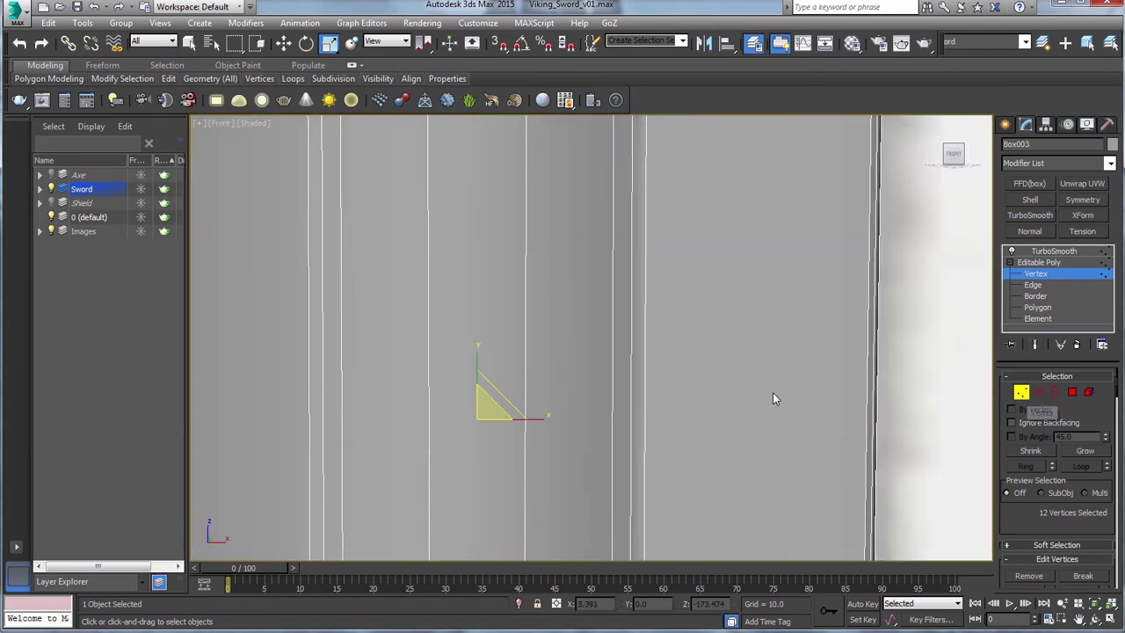
{"action": "scroll", "coordinate": [774, 394], "scroll_direction": "down", "scroll_amount": 8}
{"action": "middle_click_drag", "start_coordinate": [764, 536], "coordinate": [734, 357]}
{"action": "scroll", "coordinate": [714, 357], "scroll_direction": "up", "scroll_amount": 8}
{"action": "key", "text": "w"}
{"action": "left_click_drag", "start_coordinate": [627, 315], "coordinate": [627, 365]}
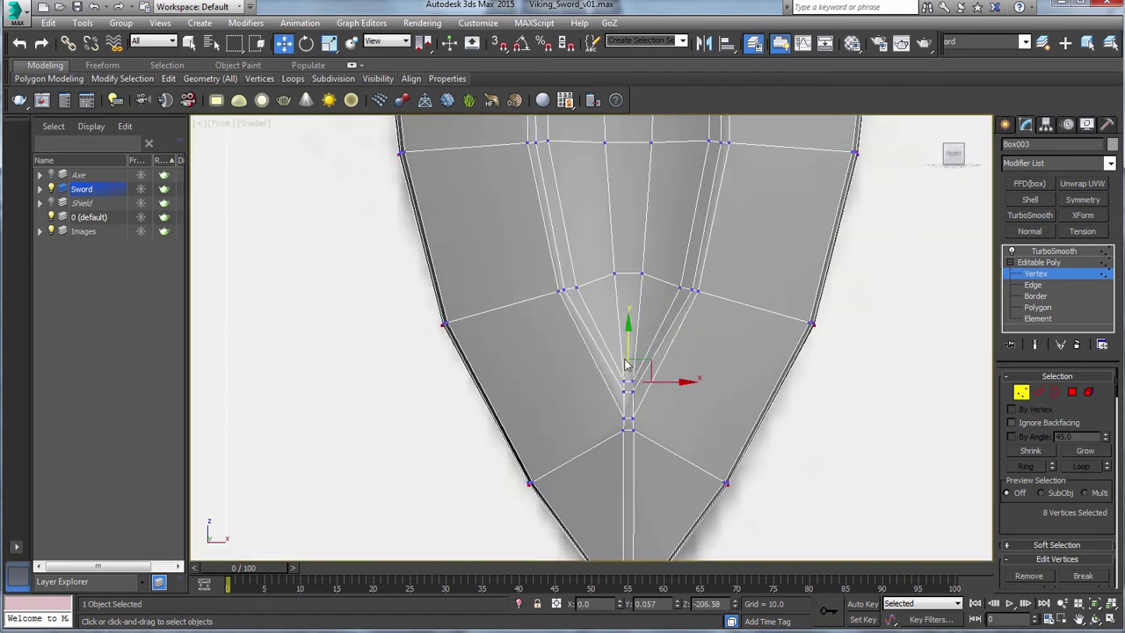
{"action": "middle_click_drag", "start_coordinate": [703, 444], "coordinate": [701, 298]}
{"action": "key", "text": "ctrl+z"}
{"action": "middle_click_drag", "start_coordinate": [651, 176], "coordinate": [663, 424]}
Deselect the upper rim vertices and nudge the remaining ones at the tip slightly downwards.
{"action": "left_click_drag", "start_coordinate": [950, 279], "coordinate": [318, 141], "text": "alt"}
{"action": "middle_click_drag", "start_coordinate": [646, 537], "coordinate": [610, 280]}
{"action": "scroll", "coordinate": [609, 291], "scroll_direction": "up", "scroll_amount": 2}
{"action": "left_click_drag", "start_coordinate": [602, 279], "coordinate": [603, 282]}
{"action": "middle_click_drag", "start_coordinate": [602, 282], "coordinate": [626, 209]}
{"action": "mouse_move", "coordinate": [626, 209]}
{"action": "middle_mouse_down", "text": "alt"}
{"action": "mouse_move", "coordinate": [758, 279]}
{"action": "mouse_move", "coordinate": [653, 239]}
{"action": "mouse_move", "coordinate": [630, 213]}
{"action": "middle_mouse_up", "text": "alt"}
Select the two centre vertex pairs just below the fuller's point on both faces of the blade.
{"action": "key", "text": "r"}
{"action": "left_click_drag", "start_coordinate": [694, 457], "coordinate": [582, 409]}
{"action": "scroll", "coordinate": [643, 412], "scroll_direction": "up", "scroll_amount": 2}
{"action": "middle_click_drag", "start_coordinate": [641, 253], "coordinate": [646, 407]}
{"action": "scroll", "coordinate": [643, 412], "scroll_direction": "down", "scroll_amount": 2}
{"action": "left_click_drag", "start_coordinate": [675, 277], "coordinate": [592, 358]}
{"action": "scroll", "coordinate": [593, 357], "scroll_direction": "up", "scroll_amount": 2}
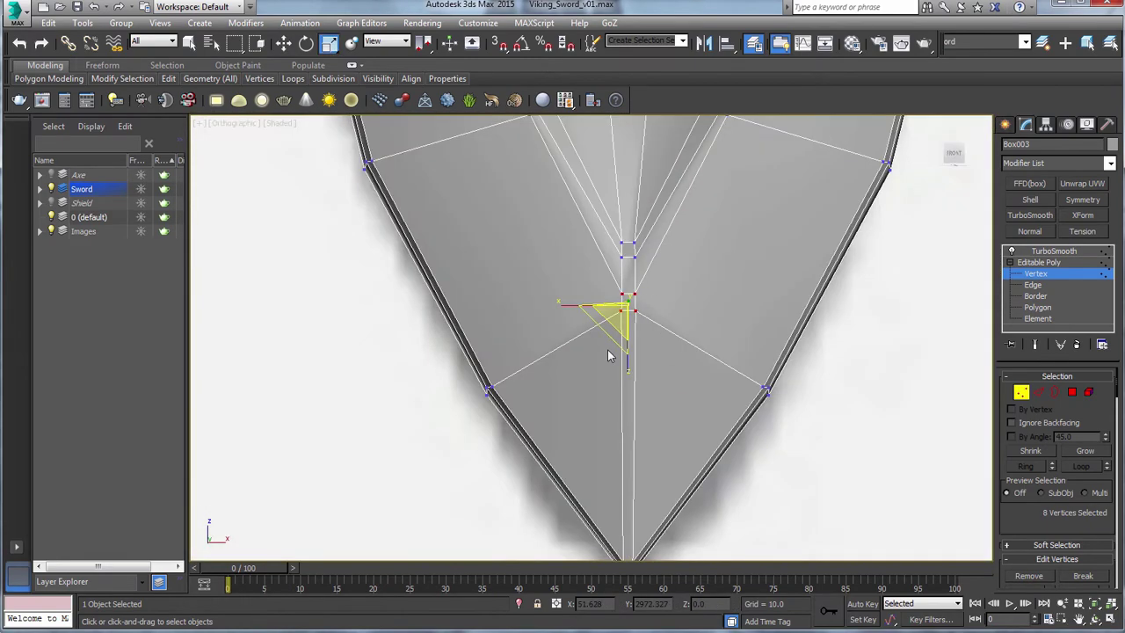
Adjust the horizontal spacing of the paired centre vertices around the fuller's point by scaling them in the Front view.
{"action": "key", "text": "f"}
{"action": "scroll", "coordinate": [608, 349], "scroll_direction": "up", "scroll_amount": 5}
{"action": "middle_click_drag", "start_coordinate": [590, 336], "coordinate": [608, 264]}
{"action": "scroll", "coordinate": [608, 264], "scroll_direction": "down", "scroll_amount": 3}
{"action": "left_click_drag", "start_coordinate": [700, 338], "coordinate": [689, 338]}
{"action": "left_click_drag", "start_coordinate": [551, 361], "coordinate": [714, 415]}
{"action": "left_click_drag", "start_coordinate": [702, 378], "coordinate": [736, 377]}
Collapse the two vertically adjacent vertices below the fuller's point into one on each side of the front face's centreline.
{"action": "scroll", "coordinate": [694, 379], "scroll_direction": "down", "scroll_amount": 4}
{"action": "scroll", "coordinate": [681, 371], "scroll_direction": "down", "scroll_amount": 4}
{"action": "scroll", "coordinate": [673, 370], "scroll_direction": "up", "scroll_amount": 2}
{"action": "key", "text": "q"}
{"action": "left_click", "coordinate": [658, 347]}
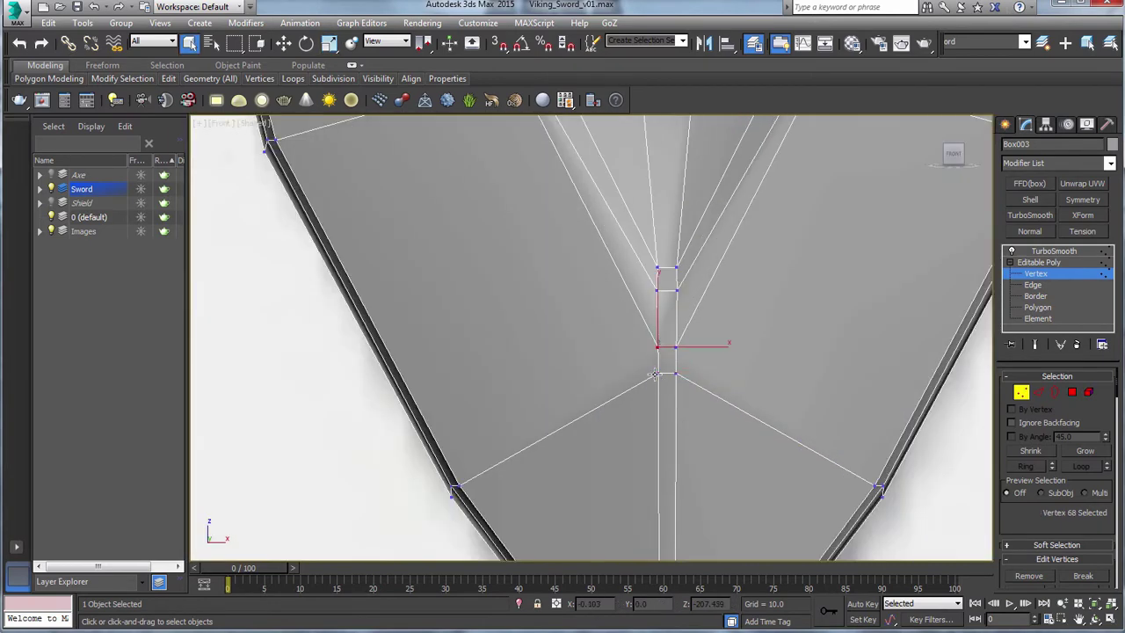
{"action": "left_click", "coordinate": [655, 374], "text": "ctrl"}
{"action": "scroll", "coordinate": [1041, 477], "scroll_direction": "down", "scroll_amount": 5}
{"action": "left_click", "coordinate": [1083, 558]}
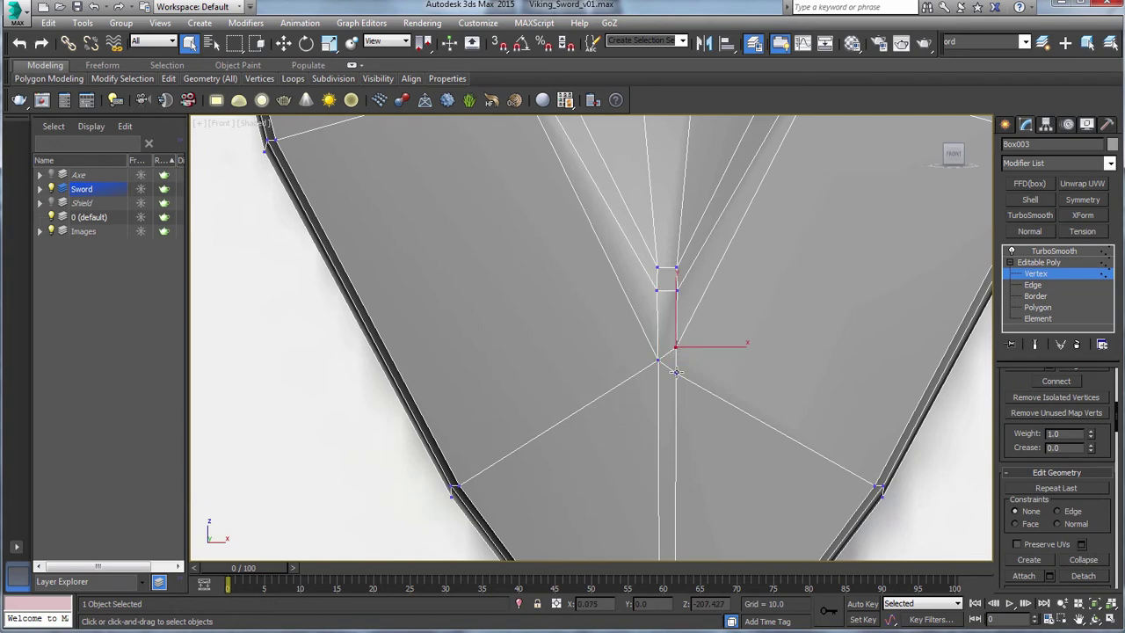
{"action": "left_click", "coordinate": [1091, 563]}
Collapse the vertically adjacent vertices below the fuller's point into one on each side of the back face's centreline.
{"action": "middle_click_drag", "start_coordinate": [940, 387], "coordinate": [766, 342], "text": "alt"}
{"action": "key", "text": "F3"}
{"action": "scroll", "coordinate": [767, 342], "scroll_direction": "up", "scroll_amount": 2}
{"action": "left_click", "coordinate": [641, 361]}
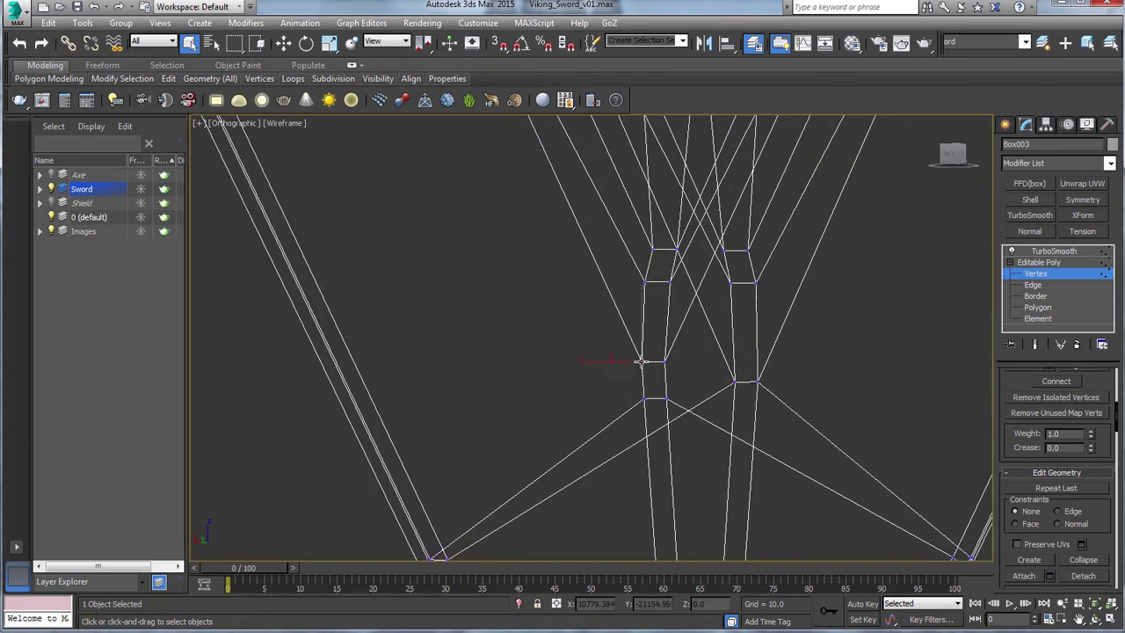
{"action": "left_click", "coordinate": [1082, 560]}
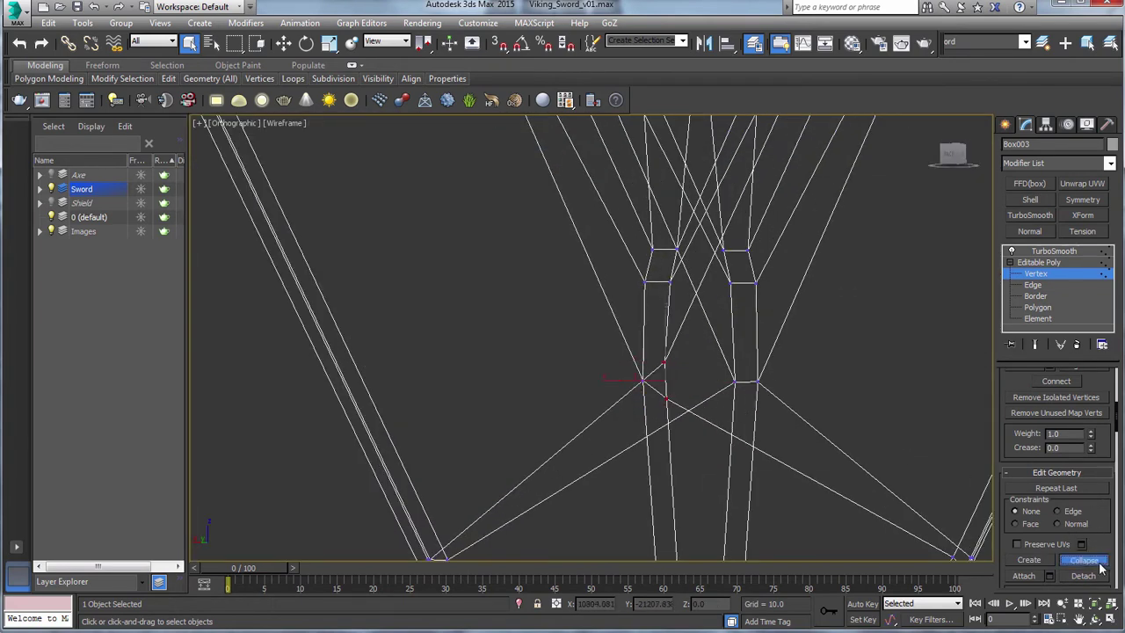
Leave vertex editing, return to the shaded Front view and save the scene as Viking_Sword_v02.max.
{"action": "scroll", "coordinate": [738, 408], "scroll_direction": "down", "scroll_amount": 5}
{"action": "key", "text": "f"}
{"action": "left_click", "coordinate": [1038, 263]}
{"action": "middle_click_drag", "start_coordinate": [612, 277], "coordinate": [636, 334]}
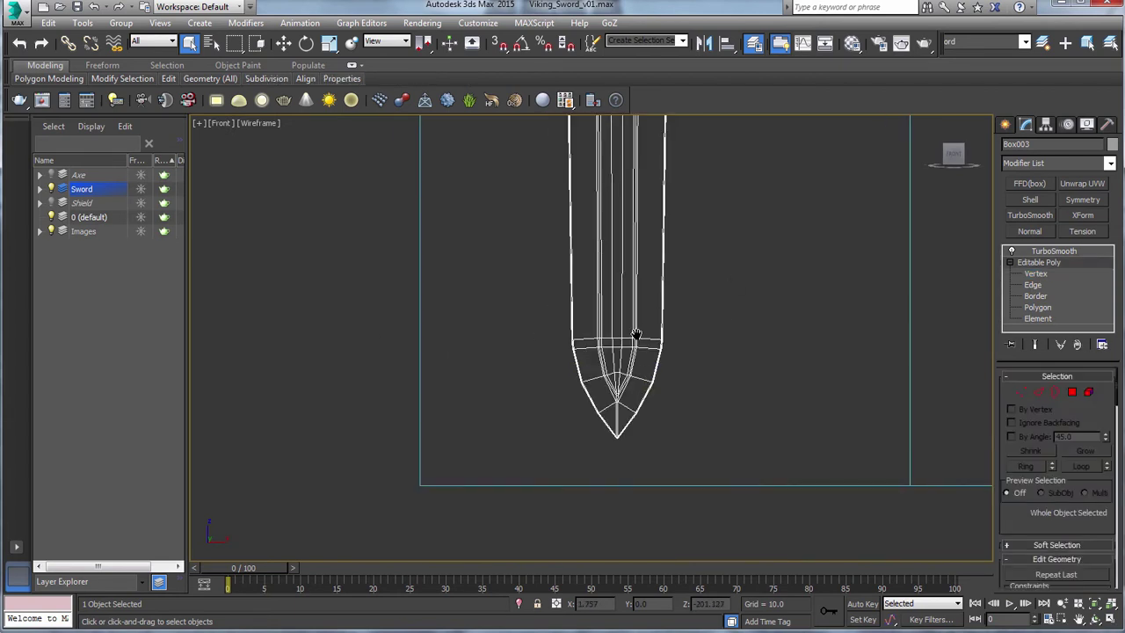
{"action": "key", "text": "F3"}
{"action": "scroll", "coordinate": [580, 290], "scroll_direction": "up", "scroll_amount": 2}
{"action": "left_click", "coordinate": [361, 344]}
{"action": "left_click", "coordinate": [647, 334]}
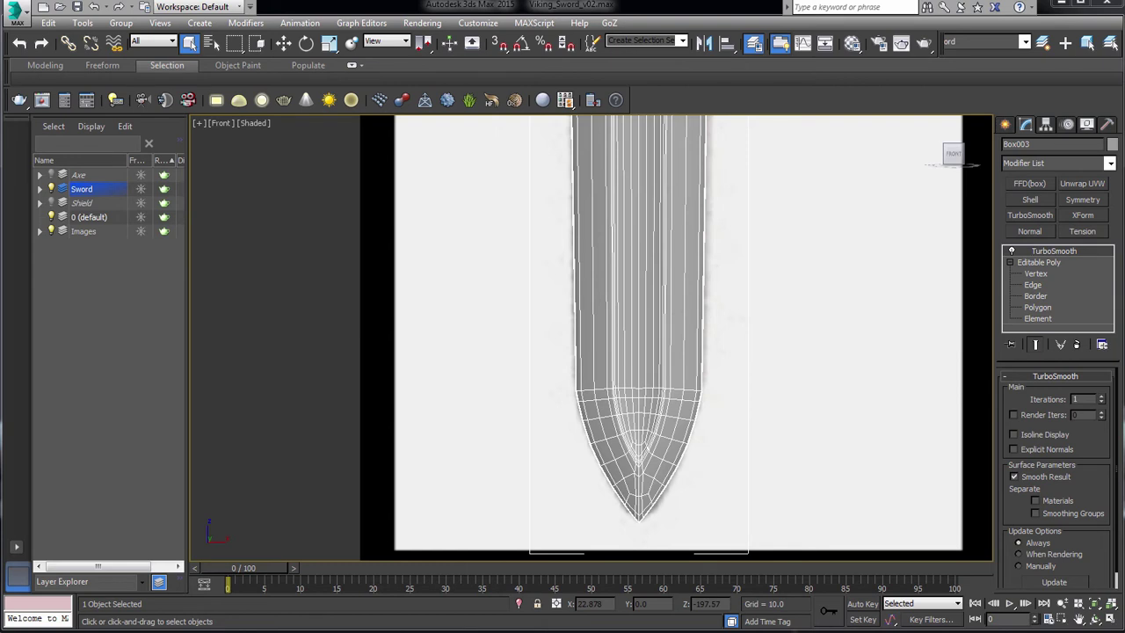
Delete the blade's TurboSmooth modifier and select all its four-sided polygons with a numeric selection of 4 sides.
{"action": "left_click", "coordinate": [1077, 345]}
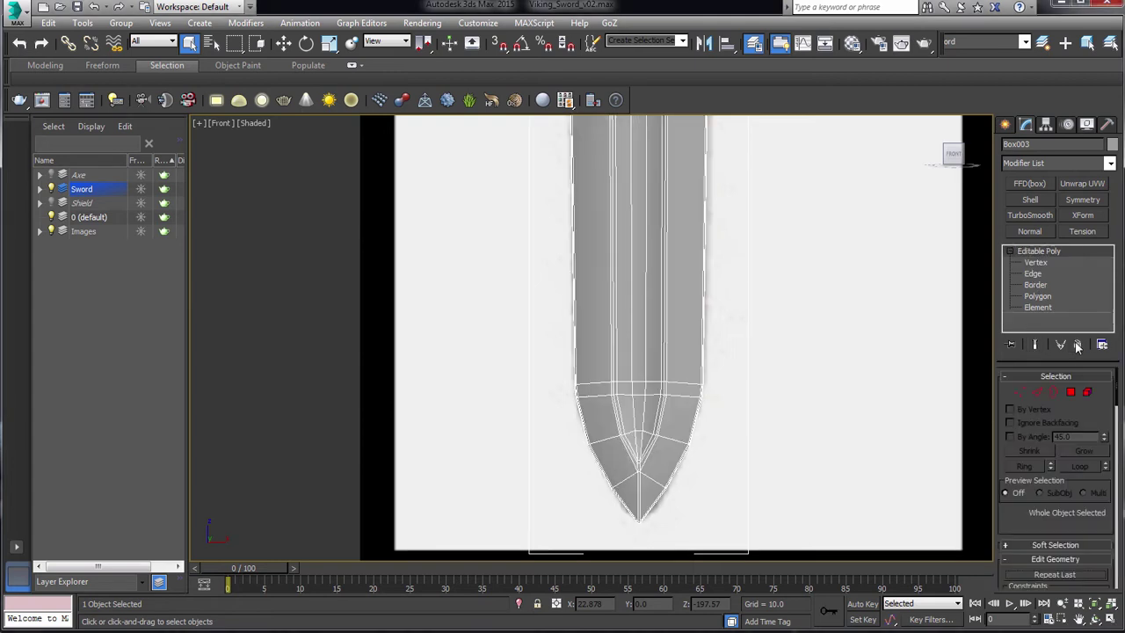
{"action": "left_click", "coordinate": [1071, 393]}
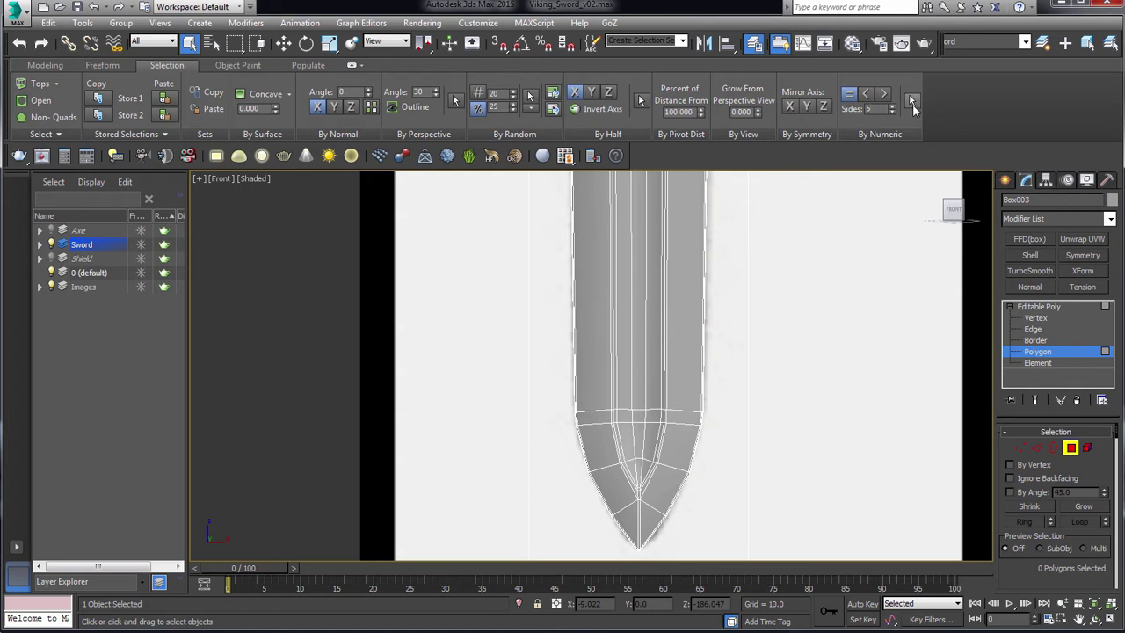
{"action": "scroll", "coordinate": [792, 387], "scroll_direction": "down", "scroll_amount": 5}
{"action": "middle_click_drag", "start_coordinate": [734, 309], "coordinate": [758, 314]}
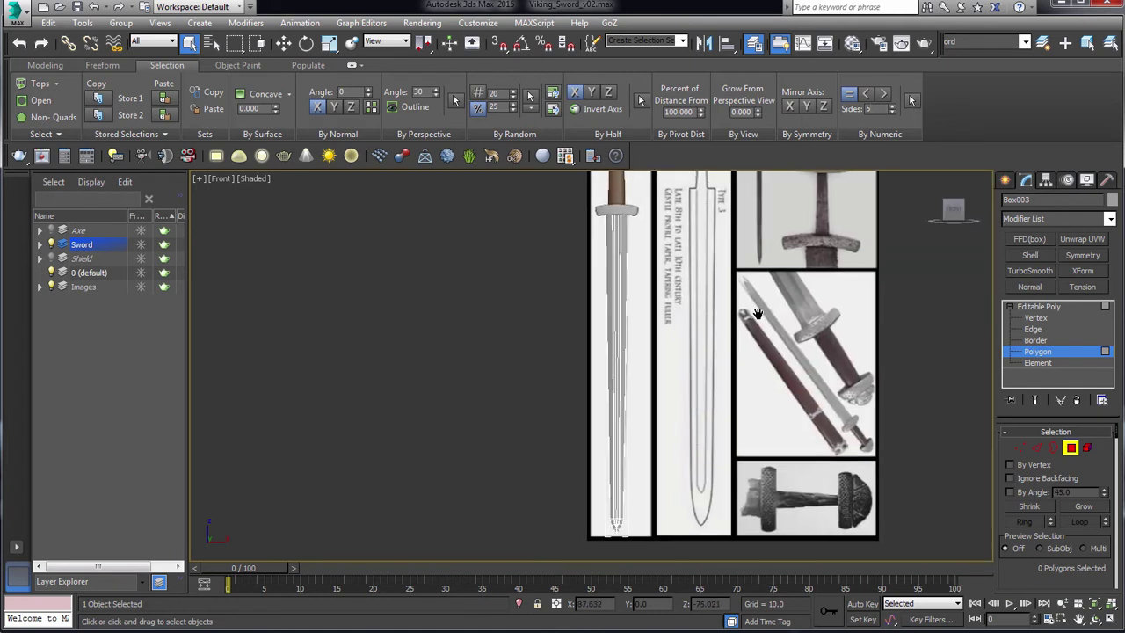
{"action": "key", "text": "F3"}
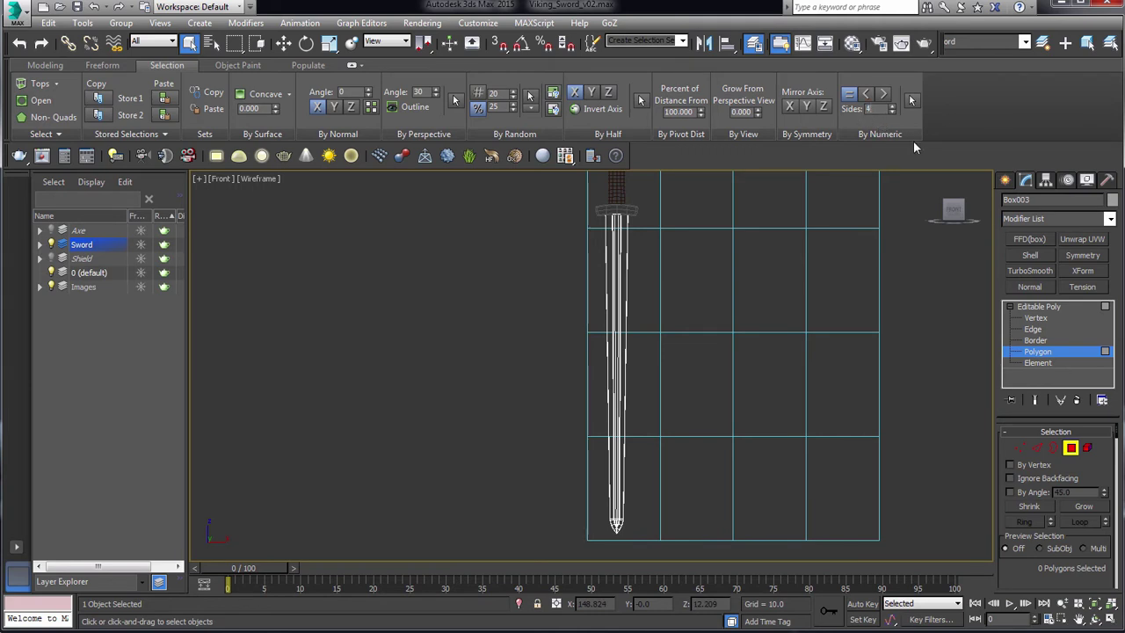
{"action": "key", "text": "ctrl+a"}
{"action": "middle_click_drag", "start_coordinate": [670, 337], "coordinate": [747, 284]}
{"action": "scroll", "coordinate": [718, 381], "scroll_direction": "up", "scroll_amount": 3}
{"action": "scroll", "coordinate": [718, 381], "scroll_direction": "down", "scroll_amount": 2}
{"action": "scroll", "coordinate": [706, 402], "scroll_direction": "up", "scroll_amount": 5}
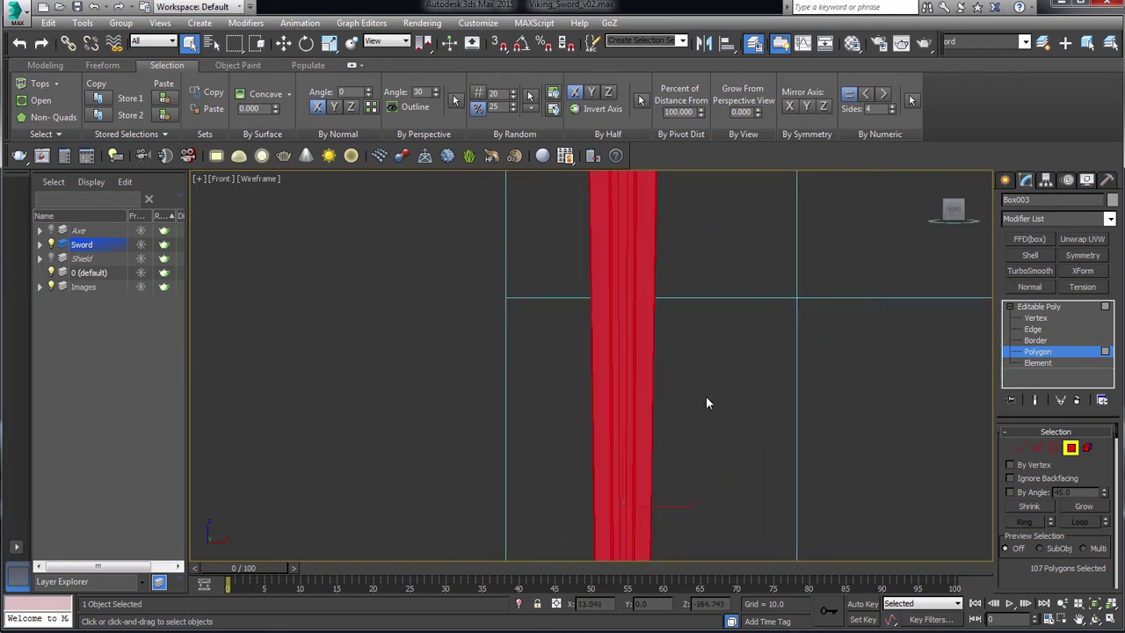
Examine the blade's tip and full length for polygons outside the four-sided selection, and leave polygon editing.
{"action": "middle_click_drag", "start_coordinate": [706, 402], "coordinate": [753, 344]}
{"action": "scroll", "coordinate": [756, 347], "scroll_direction": "up", "scroll_amount": 2}
{"action": "scroll", "coordinate": [756, 347], "scroll_direction": "up", "scroll_amount": 2}
{"action": "scroll", "coordinate": [754, 346], "scroll_direction": "down", "scroll_amount": 4}
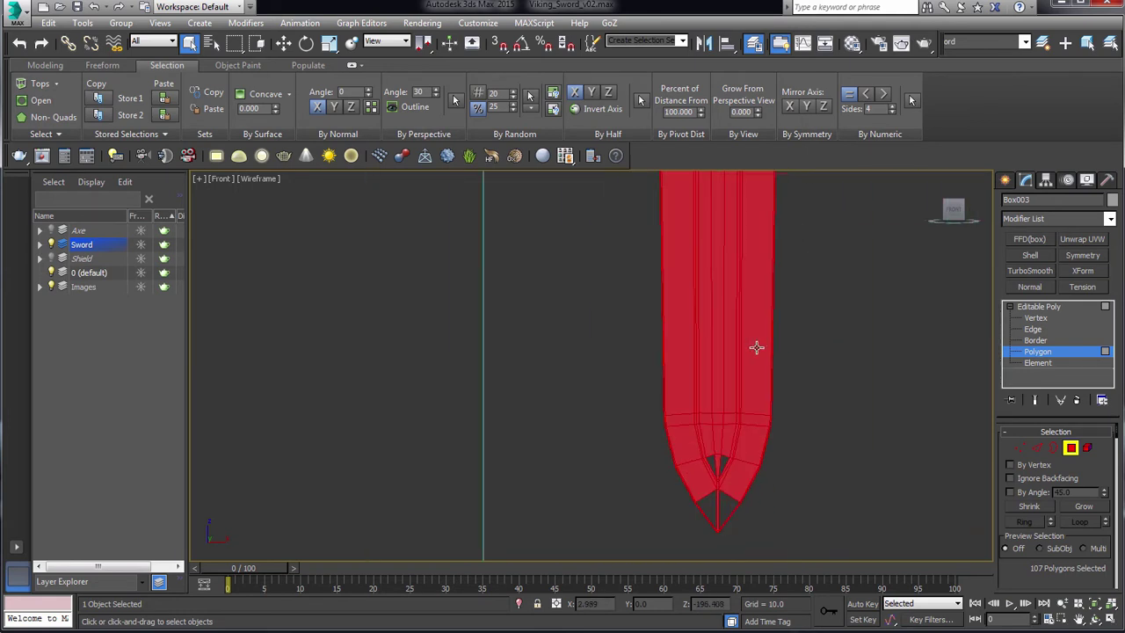
{"action": "scroll", "coordinate": [729, 387], "scroll_direction": "up", "scroll_amount": 4}
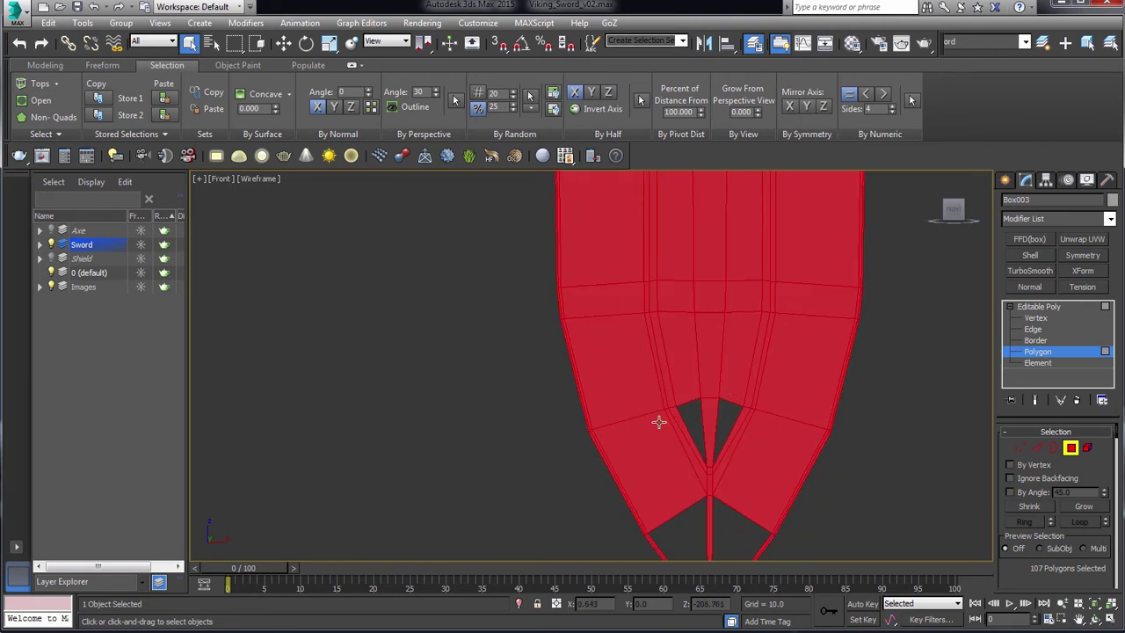
{"action": "middle_click_drag", "start_coordinate": [719, 425], "coordinate": [660, 452]}
{"action": "scroll", "coordinate": [661, 452], "scroll_direction": "down", "scroll_amount": 8}
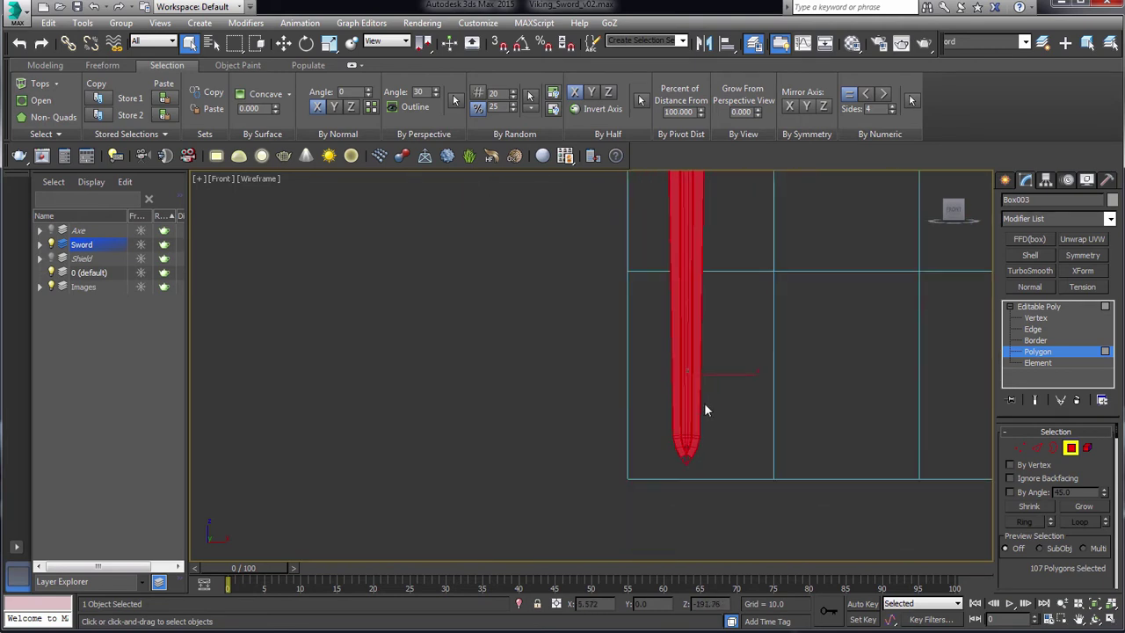
{"action": "scroll", "coordinate": [705, 395], "scroll_direction": "down", "scroll_amount": 3}
{"action": "middle_click_drag", "start_coordinate": [711, 260], "coordinate": [715, 365]}
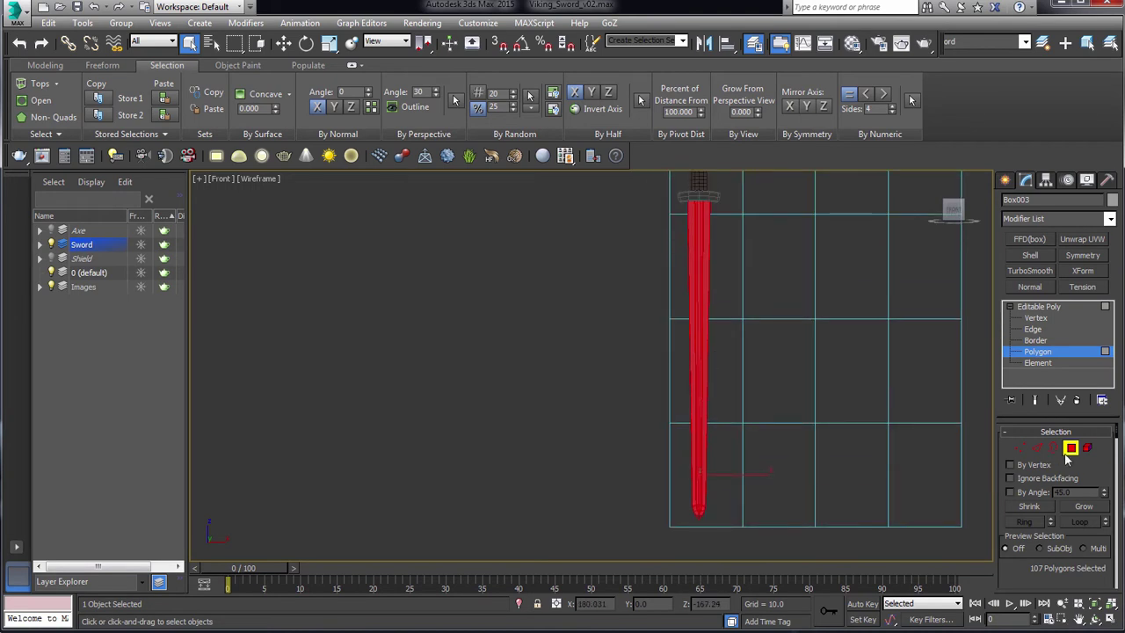
{"action": "left_click", "coordinate": [1070, 448]}
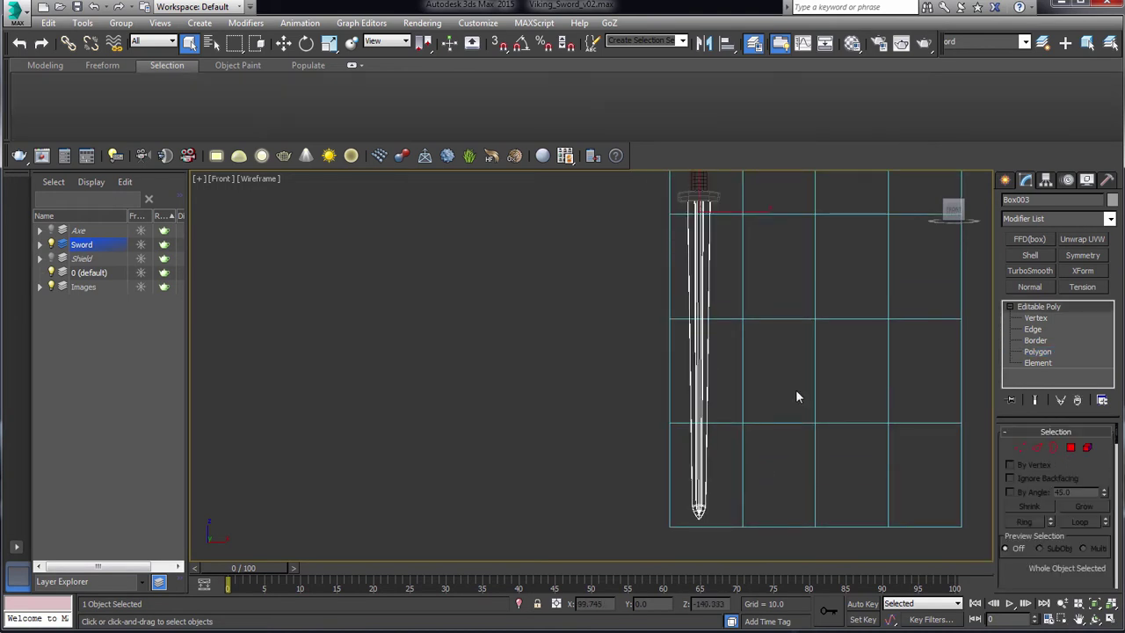
Select the crossguard, delete its TurboSmooth modifier and collapse its Symmetry modifier into the Editable Poly.
{"action": "left_click", "coordinate": [352, 66]}
{"action": "middle_click_drag", "start_coordinate": [784, 288], "coordinate": [789, 364]}
{"action": "key", "text": "F3"}
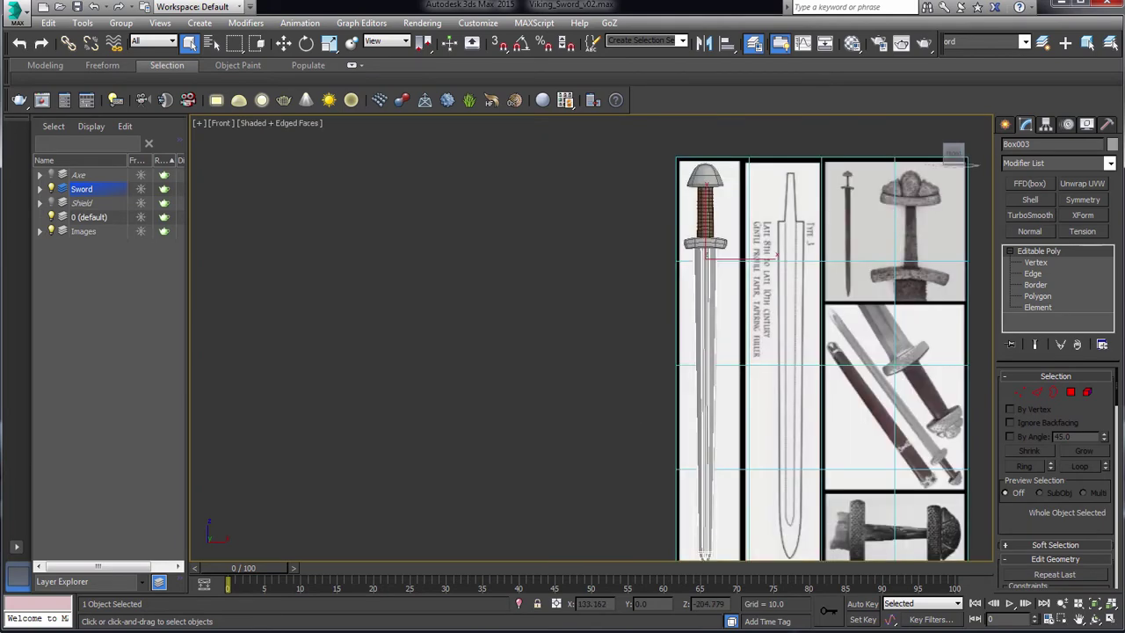
{"action": "left_click", "coordinate": [706, 244]}
{"action": "middle_click_drag", "start_coordinate": [594, 243], "coordinate": [486, 317]}
{"action": "scroll", "coordinate": [486, 316], "scroll_direction": "up", "scroll_amount": 5}
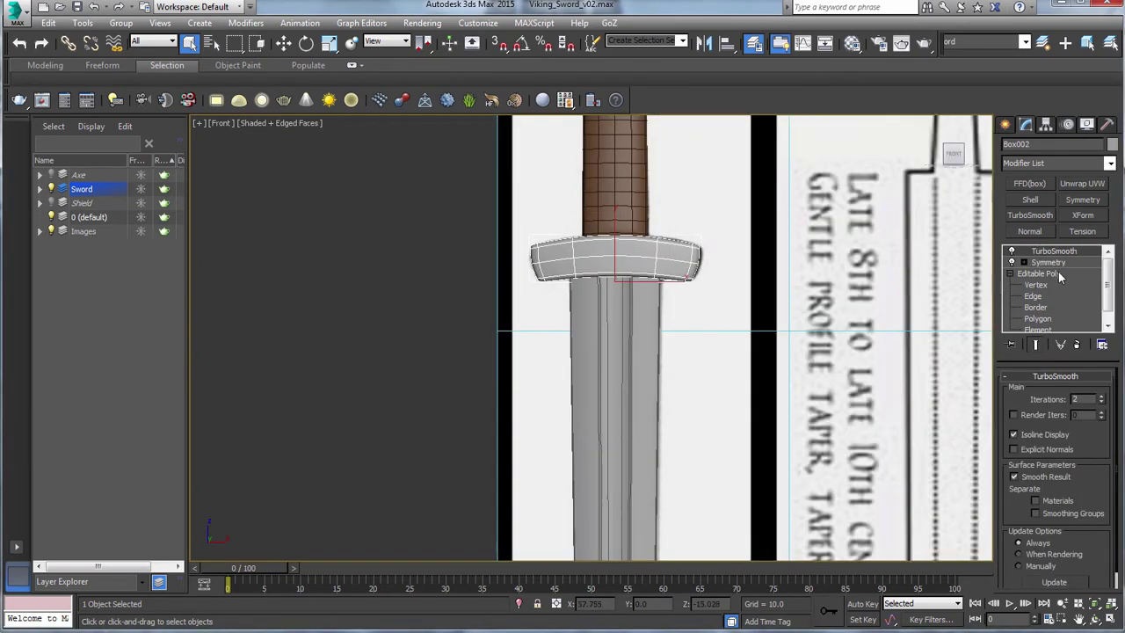
{"action": "left_click", "coordinate": [1077, 344]}
{"action": "middle_click_drag", "start_coordinate": [985, 266], "coordinate": [882, 300]}
{"action": "scroll", "coordinate": [881, 300], "scroll_direction": "up", "scroll_amount": 1}
{"action": "right_click", "coordinate": [1043, 251]}
{"action": "left_click", "coordinate": [1089, 394]}
Hide the blade and crossguard briefly to examine the guard's shape in the reference image, and undo the hiding.
{"action": "left_click", "coordinate": [632, 364]}
{"action": "scroll", "coordinate": [635, 351], "scroll_direction": "up", "scroll_amount": 3}
{"action": "middle_click_drag", "start_coordinate": [635, 352], "coordinate": [648, 294], "text": "alt"}
{"action": "left_click", "coordinate": [646, 366]}
{"action": "key", "text": "v"}
{"action": "left_click", "coordinate": [639, 373]}
{"action": "middle_click_drag", "start_coordinate": [775, 403], "coordinate": [721, 378]}
{"action": "left_click", "coordinate": [737, 248], "text": "ctrl"}
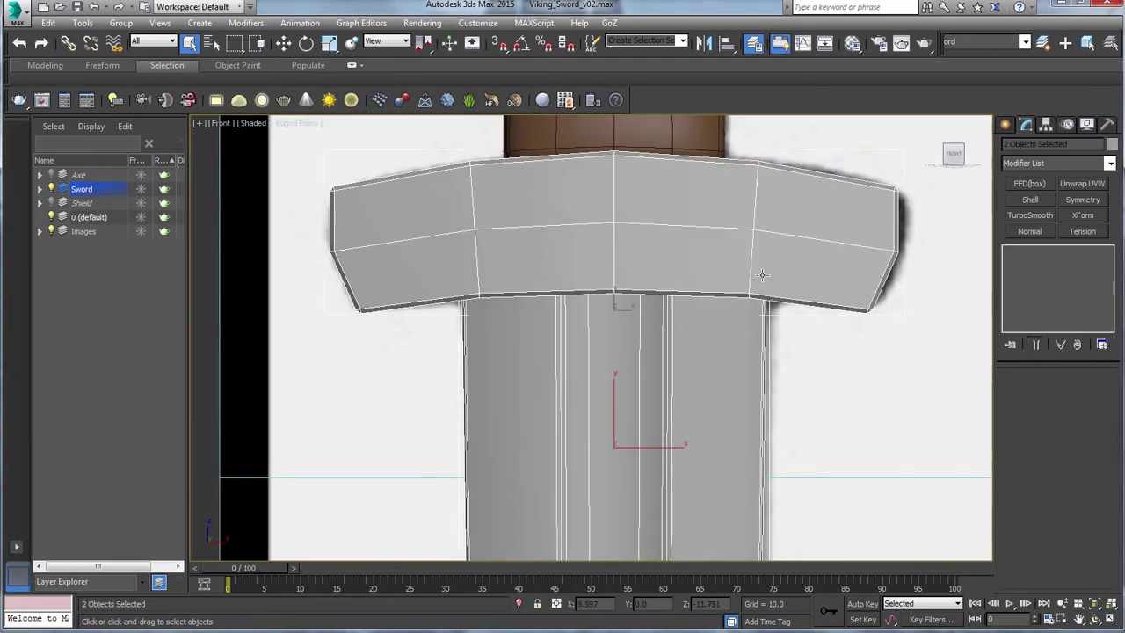
{"action": "middle_click_drag", "start_coordinate": [587, 378], "coordinate": [570, 356]}
{"action": "right_click", "coordinate": [570, 355]}
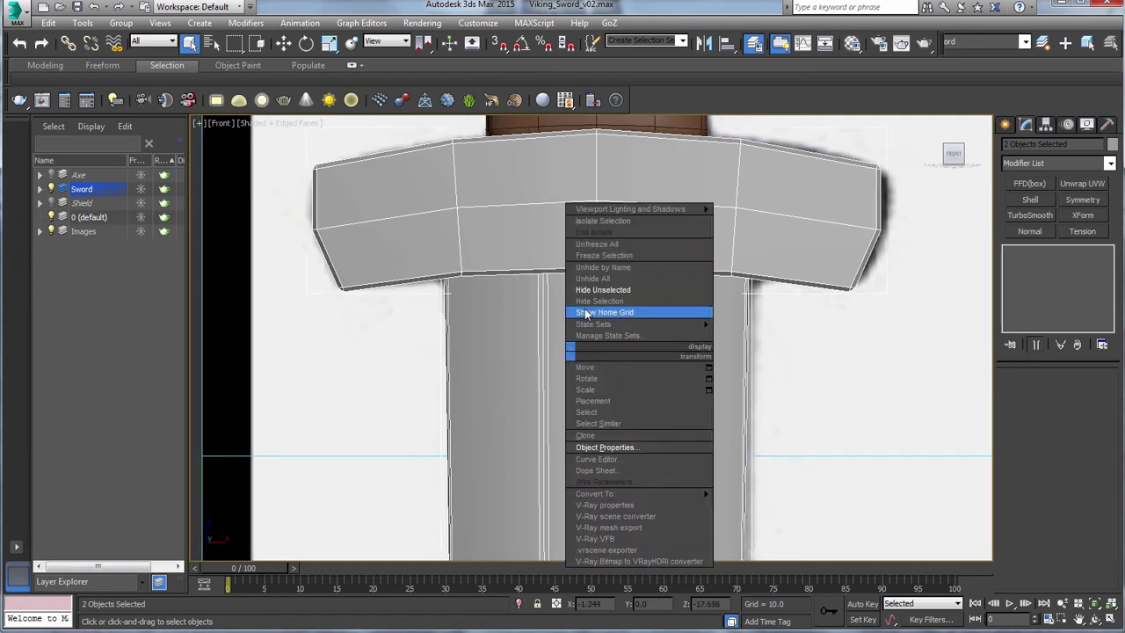
{"action": "left_click", "coordinate": [594, 301]}
{"action": "middle_click_drag", "start_coordinate": [595, 296], "coordinate": [596, 311]}
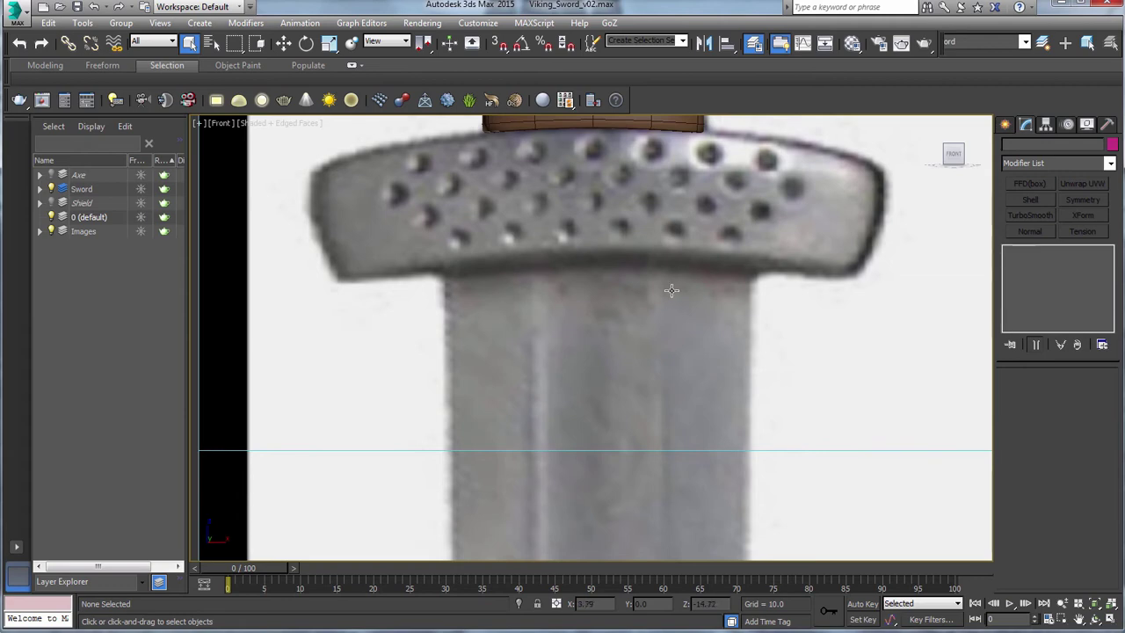
{"action": "scroll", "coordinate": [671, 291], "scroll_direction": "down", "scroll_amount": 5}
{"action": "scroll", "coordinate": [673, 291], "scroll_direction": "up", "scroll_amount": 5}
{"action": "key", "text": "ctrl+z"}
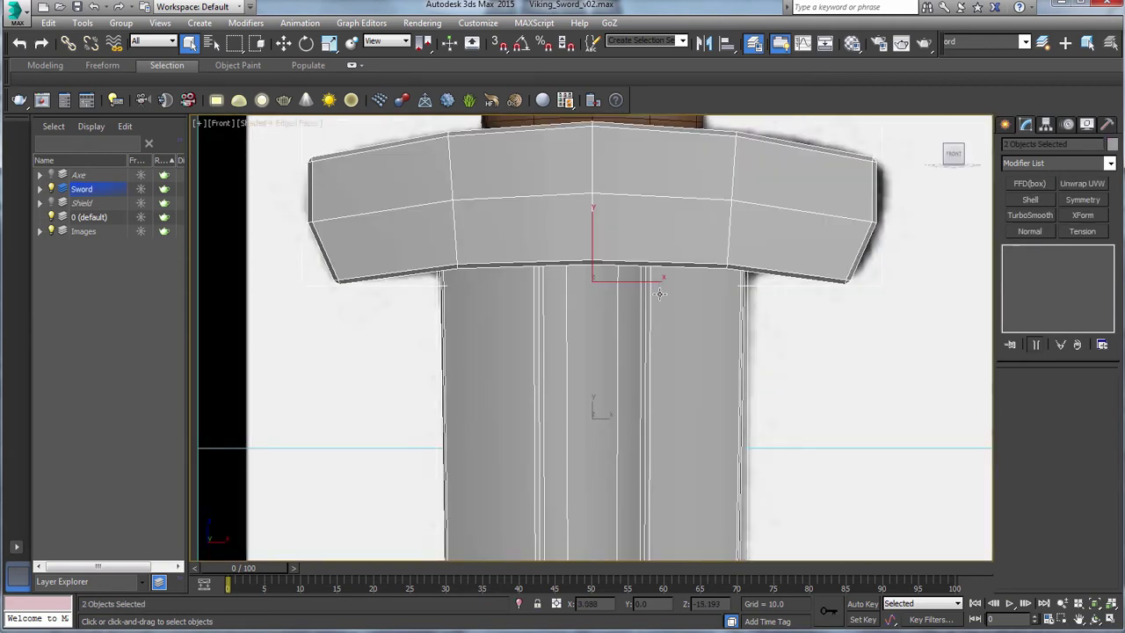
Select the blade's upper end vertices under the crossguard and move them slightly downwards.
{"action": "middle_click_drag", "start_coordinate": [660, 293], "coordinate": [674, 312]}
{"action": "left_click", "coordinate": [680, 336]}
{"action": "key", "text": "1"}
{"action": "left_click_drag", "start_coordinate": [826, 234], "coordinate": [292, 408]}
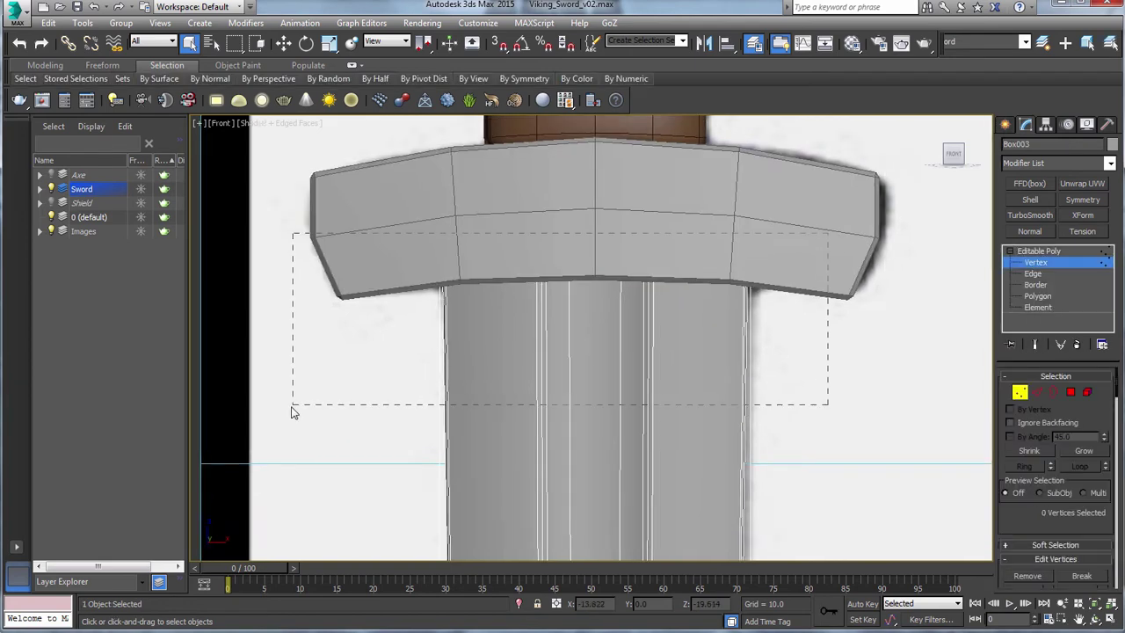
{"action": "key", "text": "F3"}
{"action": "middle_click_drag", "start_coordinate": [574, 312], "coordinate": [582, 340]}
{"action": "key", "text": "w"}
{"action": "left_click_drag", "start_coordinate": [609, 269], "coordinate": [610, 276]}
Adjust a small group of vertices at the blade's upper end by scaling and moving them slightly.
{"action": "scroll", "coordinate": [529, 335], "scroll_direction": "up", "scroll_amount": 4}
{"action": "middle_click_drag", "start_coordinate": [530, 335], "coordinate": [575, 231], "text": "alt"}
{"action": "middle_click_drag", "start_coordinate": [365, 141], "coordinate": [513, 289]}
{"action": "scroll", "coordinate": [510, 286], "scroll_direction": "up", "scroll_amount": 3}
{"action": "left_click_drag", "start_coordinate": [514, 289], "coordinate": [498, 308]}
{"action": "key", "text": "r"}
{"action": "left_click_drag", "start_coordinate": [530, 233], "coordinate": [523, 201]}
{"action": "key", "text": "w"}
{"action": "left_click_drag", "start_coordinate": [555, 311], "coordinate": [549, 308]}
Scale a pair of rim vertices at the right corner of the blade's upper end.
{"action": "scroll", "coordinate": [549, 308], "scroll_direction": "down", "scroll_amount": 3}
{"action": "middle_click_drag", "start_coordinate": [616, 312], "coordinate": [504, 281]}
{"action": "scroll", "coordinate": [503, 280], "scroll_direction": "up", "scroll_amount": 3}
{"action": "left_click_drag", "start_coordinate": [406, 143], "coordinate": [368, 190]}
{"action": "key", "text": "z"}
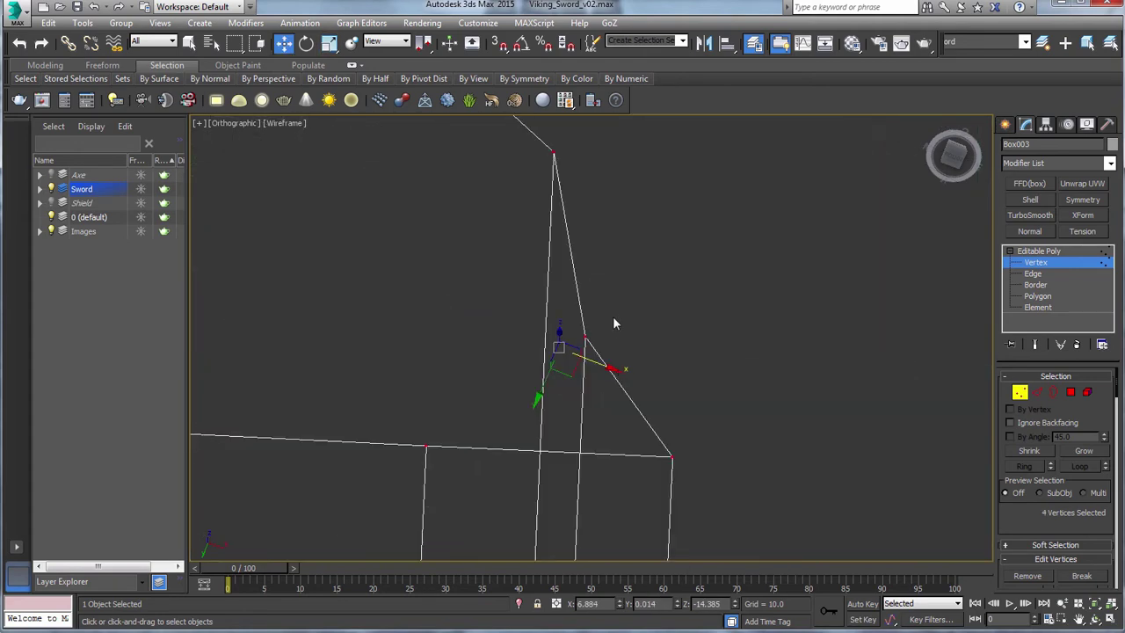
{"action": "left_click_drag", "start_coordinate": [612, 317], "coordinate": [413, 486]}
{"action": "key", "text": "r"}
{"action": "left_click_drag", "start_coordinate": [523, 356], "coordinate": [565, 304]}
{"action": "scroll", "coordinate": [567, 306], "scroll_direction": "down", "scroll_amount": 8}
{"action": "key", "text": "f"}
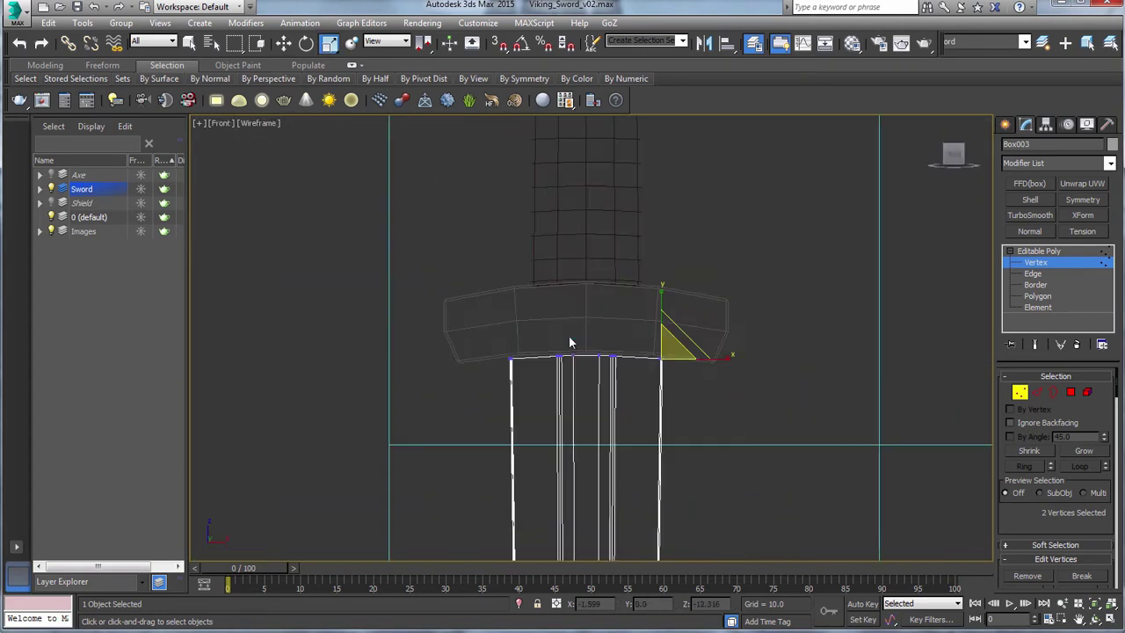
Examine the rim vertices along the blade's edge and the row of vertices at its upper end in close-up.
{"action": "middle_click_drag", "start_coordinate": [570, 337], "coordinate": [547, 167]}
{"action": "middle_click_drag", "start_coordinate": [598, 396], "coordinate": [607, 193]}
{"action": "left_click_drag", "start_coordinate": [632, 285], "coordinate": [597, 313]}
{"action": "key", "text": "z"}
{"action": "mouse_move", "coordinate": [601, 283]}
{"action": "middle_mouse_down", "text": "alt"}
{"action": "mouse_move", "coordinate": [609, 310]}
{"action": "mouse_move", "coordinate": [613, 302]}
{"action": "middle_mouse_up", "text": "alt"}
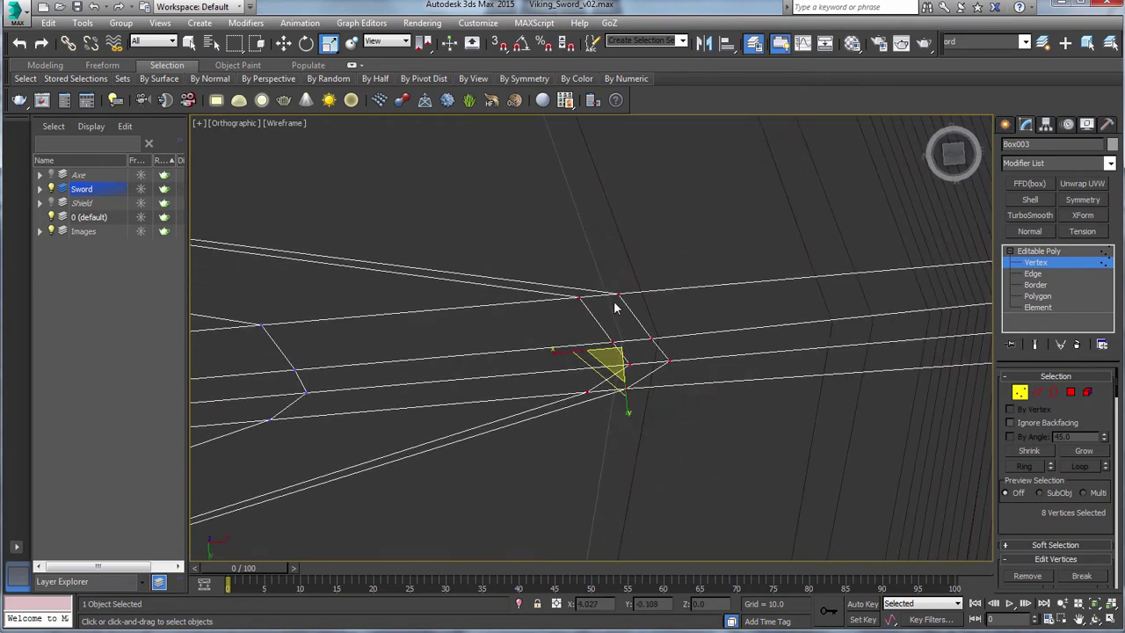
{"action": "key", "text": "f"}
{"action": "scroll", "coordinate": [616, 304], "scroll_direction": "down", "scroll_amount": 3}
{"action": "middle_click_drag", "start_coordinate": [648, 344], "coordinate": [673, 519]}
{"action": "scroll", "coordinate": [616, 243], "scroll_direction": "down", "scroll_amount": 10}
{"action": "middle_click_drag", "start_coordinate": [615, 242], "coordinate": [651, 375]}
{"action": "left_click_drag", "start_coordinate": [672, 282], "coordinate": [609, 305]}
{"action": "key", "text": "z"}
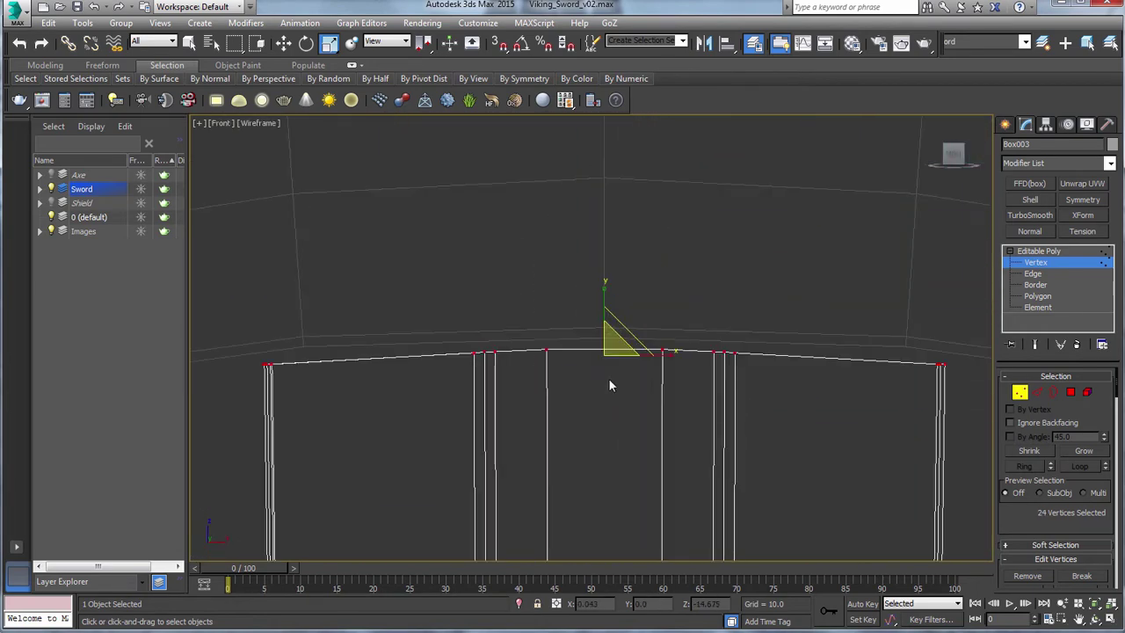
Leave the blade's vertex editing and select the crossguard in shaded display, viewed from slightly below.
{"action": "left_click", "coordinate": [1020, 393]}
{"action": "scroll", "coordinate": [753, 392], "scroll_direction": "down", "scroll_amount": 4}
{"action": "mouse_move", "coordinate": [754, 392]}
{"action": "middle_mouse_down"}
{"action": "mouse_move", "coordinate": [732, 296]}
{"action": "mouse_move", "coordinate": [743, 285]}
{"action": "middle_mouse_up"}
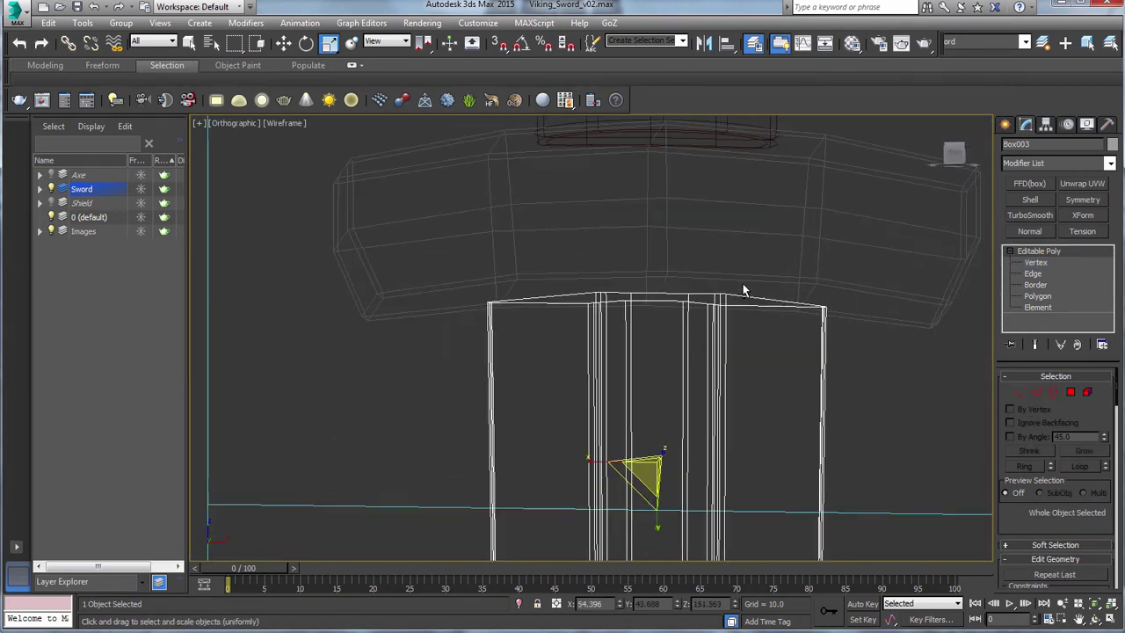
{"action": "left_click", "coordinate": [652, 279]}
{"action": "key", "text": "F3"}
{"action": "mouse_move", "coordinate": [653, 281]}
{"action": "middle_mouse_down", "text": "alt"}
{"action": "mouse_move", "coordinate": [649, 327]}
{"action": "mouse_move", "coordinate": [626, 318]}
{"action": "mouse_move", "coordinate": [657, 302]}
{"action": "middle_mouse_up", "text": "alt"}
{"action": "scroll", "coordinate": [626, 318], "scroll_direction": "up", "scroll_amount": 2}
{"action": "scroll", "coordinate": [639, 293], "scroll_direction": "down", "scroll_amount": 2}
{"action": "key", "text": "q"}
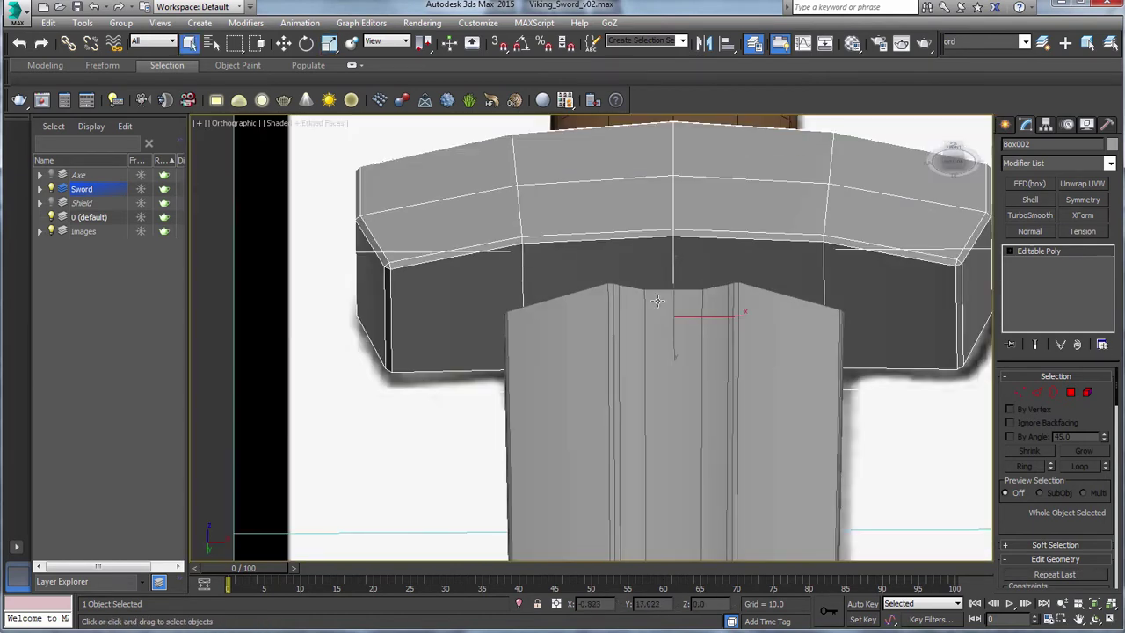
{"action": "left_click", "coordinate": [24, 13]}
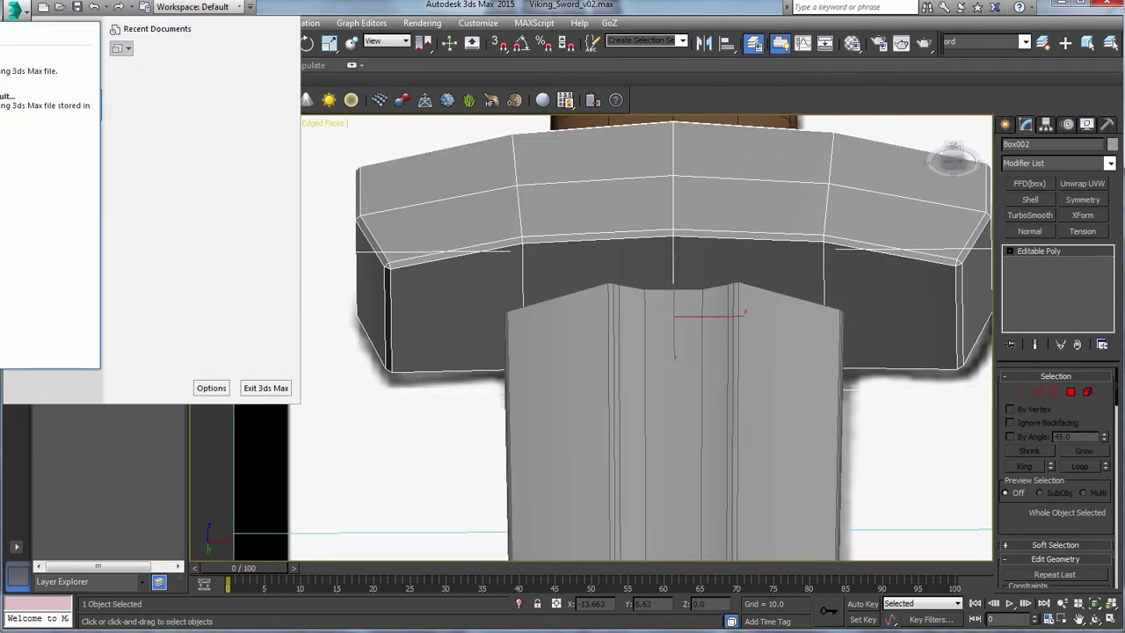
{"action": "left_click", "coordinate": [358, 11]}
Select the polygons of the crossguard's right half.
{"action": "left_click", "coordinate": [1072, 392]}
{"action": "scroll", "coordinate": [731, 323], "scroll_direction": "down", "scroll_amount": 2}
{"action": "left_click_drag", "start_coordinate": [786, 223], "coordinate": [921, 443]}
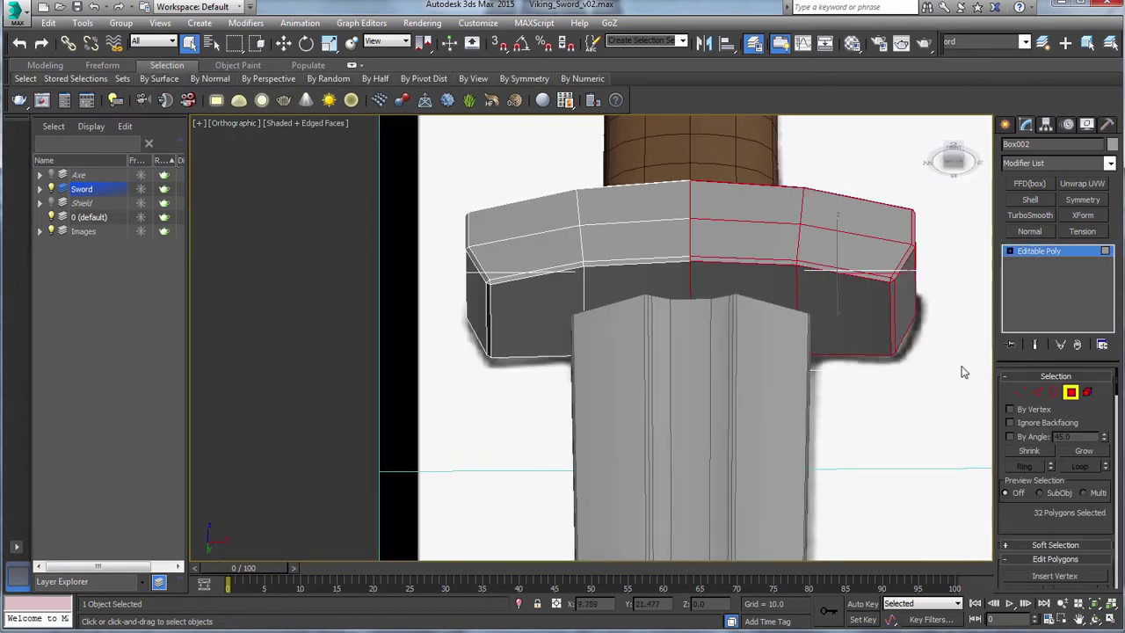
Connect the ring of edges across the crossguard's thickness with a middle loop and scale it slightly outwards along X.
{"action": "left_click", "coordinate": [1038, 392]}
{"action": "left_click", "coordinate": [799, 299]}
{"action": "left_click", "coordinate": [1024, 466]}
{"action": "scroll", "coordinate": [1069, 494], "scroll_direction": "down", "scroll_amount": 3}
{"action": "left_click", "coordinate": [1074, 496]}
{"action": "key", "text": "r"}
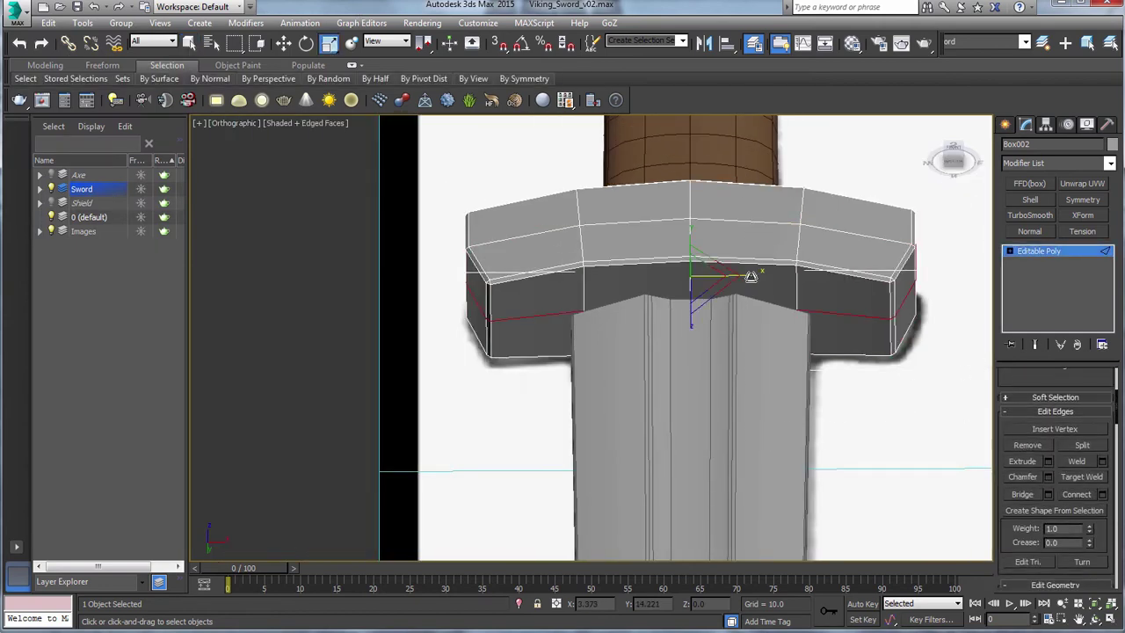
{"action": "left_click_drag", "start_coordinate": [750, 276], "coordinate": [752, 277]}
{"action": "mouse_move", "coordinate": [683, 291]}
{"action": "middle_mouse_down", "text": "alt"}
{"action": "mouse_move", "coordinate": [744, 290]}
{"action": "mouse_move", "coordinate": [679, 293]}
{"action": "middle_mouse_up", "text": "alt"}
{"action": "scroll", "coordinate": [1022, 385], "scroll_direction": "up", "scroll_amount": 3}
Delete the crossguard's right half and rear half, keeping only its front left quarter.
{"action": "left_click", "coordinate": [1071, 392]}
{"action": "key", "text": "t"}
{"action": "scroll", "coordinate": [767, 456], "scroll_direction": "down", "scroll_amount": 5}
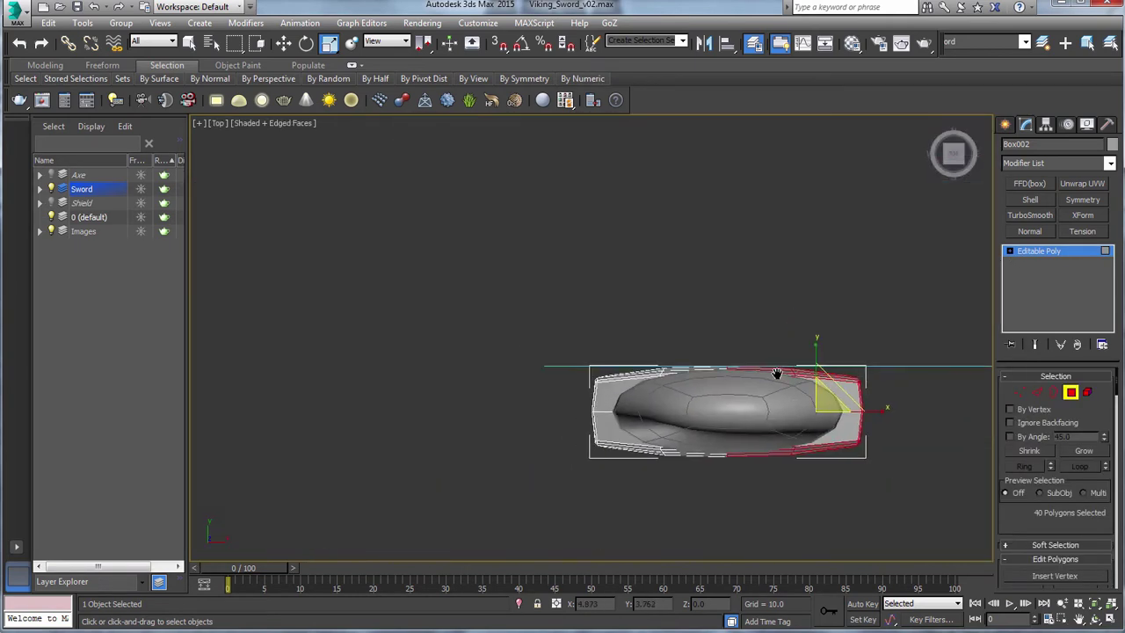
{"action": "key", "text": "F3"}
{"action": "left_click_drag", "start_coordinate": [792, 312], "coordinate": [559, 392], "text": "ctrl"}
{"action": "key", "text": "Delete"}
Connect the crossguard quarter's edges between its centre and the neighbouring loop, and select the new loop's front vertices.
{"action": "key", "text": "4"}
{"action": "key", "text": "b"}
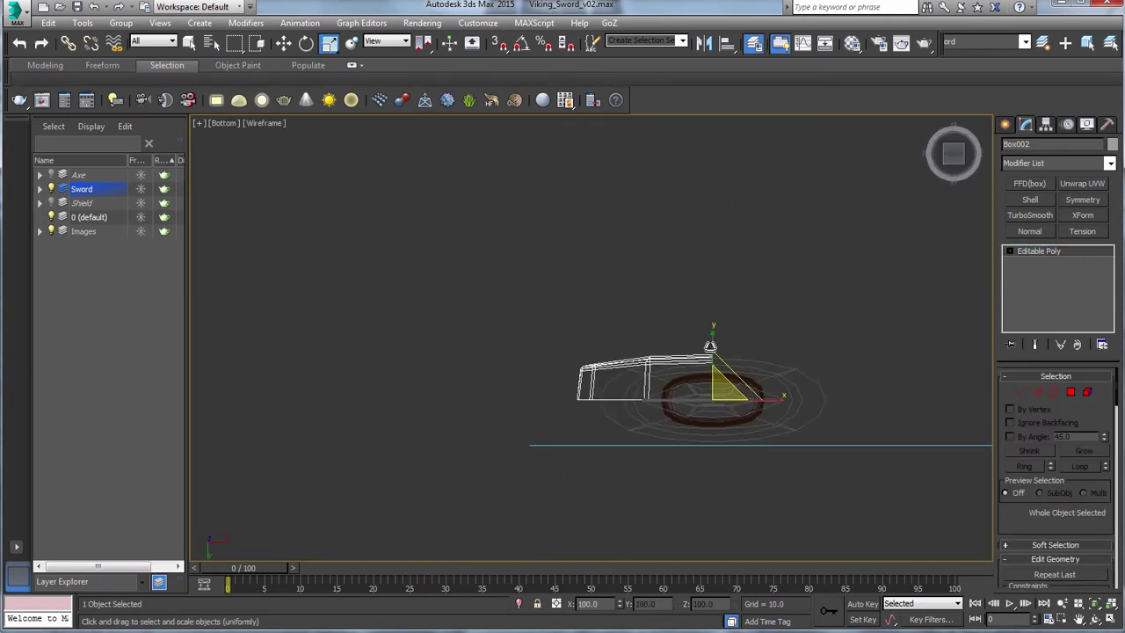
{"action": "scroll", "coordinate": [719, 334], "scroll_direction": "up", "scroll_amount": 5}
{"action": "mouse_move", "coordinate": [719, 334]}
{"action": "middle_mouse_down"}
{"action": "mouse_move", "coordinate": [730, 354]}
{"action": "mouse_move", "coordinate": [779, 321]}
{"action": "mouse_move", "coordinate": [783, 341]}
{"action": "middle_mouse_up"}
{"action": "key", "text": "F3"}
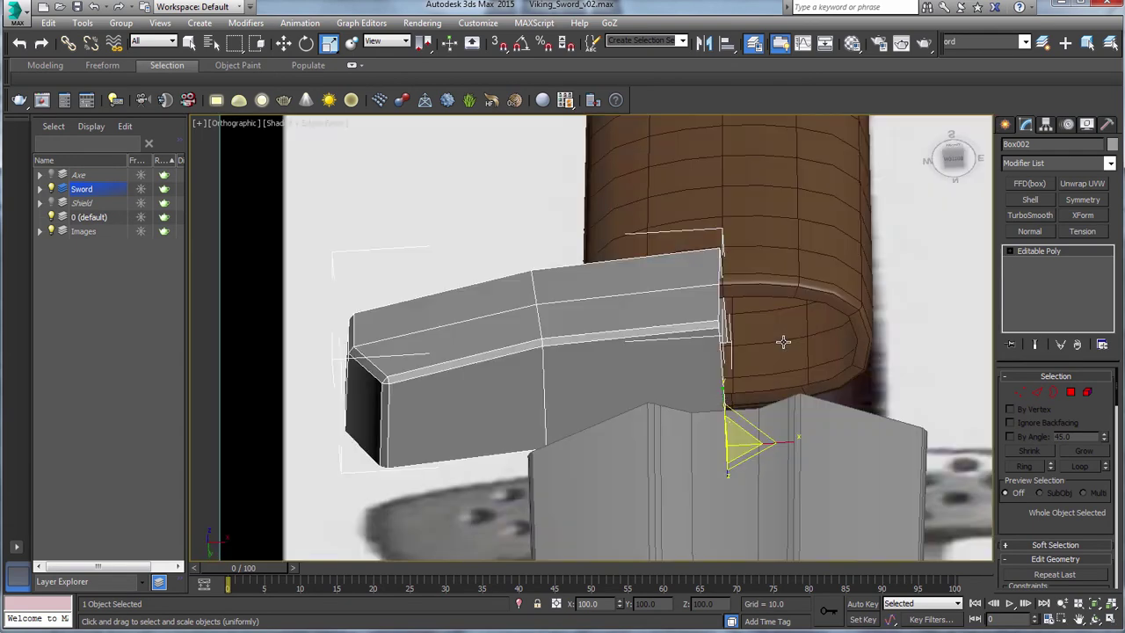
{"action": "key", "text": "v"}
{"action": "left_click", "coordinate": [718, 428]}
{"action": "scroll", "coordinate": [627, 381], "scroll_direction": "up", "scroll_amount": 3}
{"action": "scroll", "coordinate": [700, 332], "scroll_direction": "up", "scroll_amount": 2}
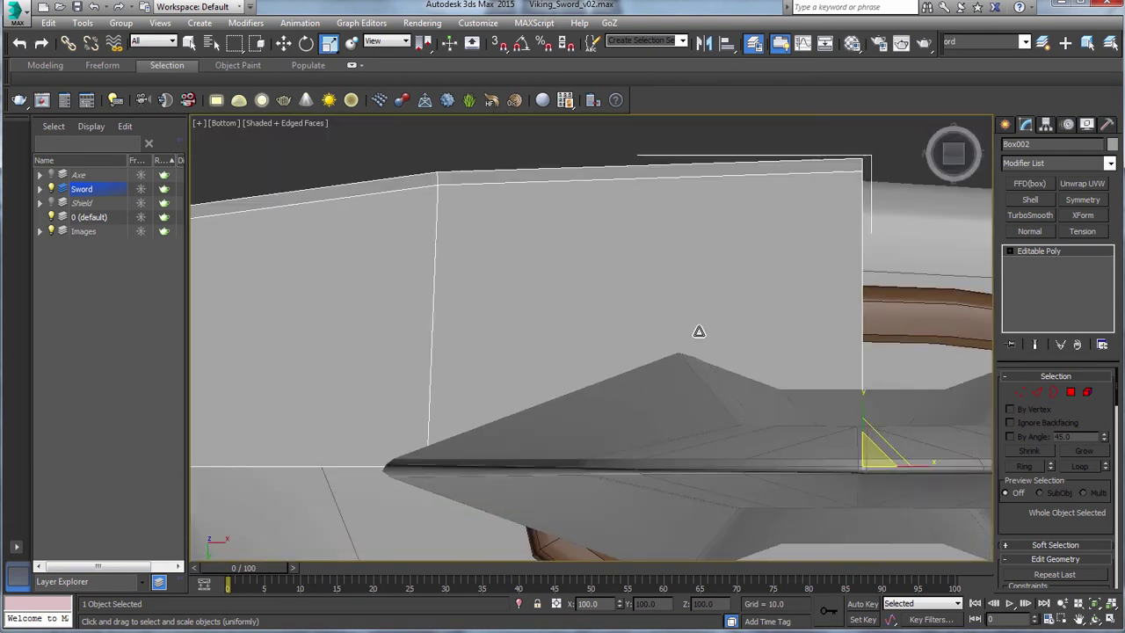
{"action": "scroll", "coordinate": [700, 331], "scroll_direction": "down", "scroll_amount": 2}
{"action": "left_click", "coordinate": [1038, 393]}
{"action": "scroll", "coordinate": [1085, 519], "scroll_direction": "down", "scroll_amount": 3}
{"action": "left_click", "coordinate": [1083, 489]}
{"action": "left_click", "coordinate": [1011, 252]}
{"action": "left_click", "coordinate": [1036, 263]}
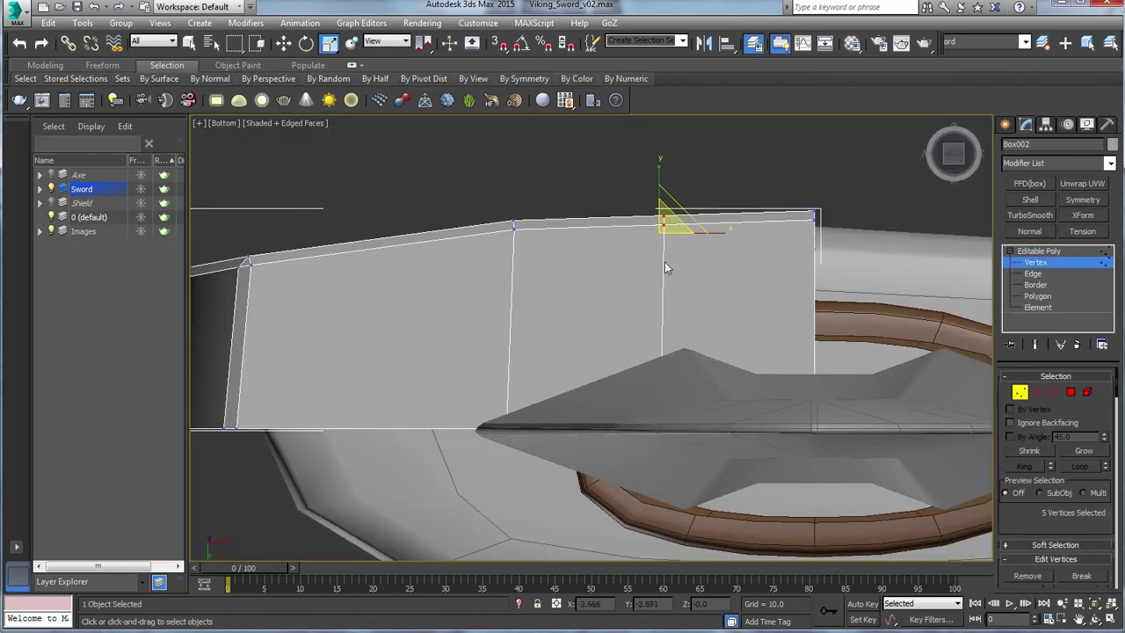
Move the new loop's underside vertex along X to line up with the blade's ridge.
{"action": "key", "text": "w"}
{"action": "key", "text": "v"}
{"action": "left_click", "coordinate": [676, 205]}
{"action": "scroll", "coordinate": [592, 305], "scroll_direction": "up", "scroll_amount": 6}
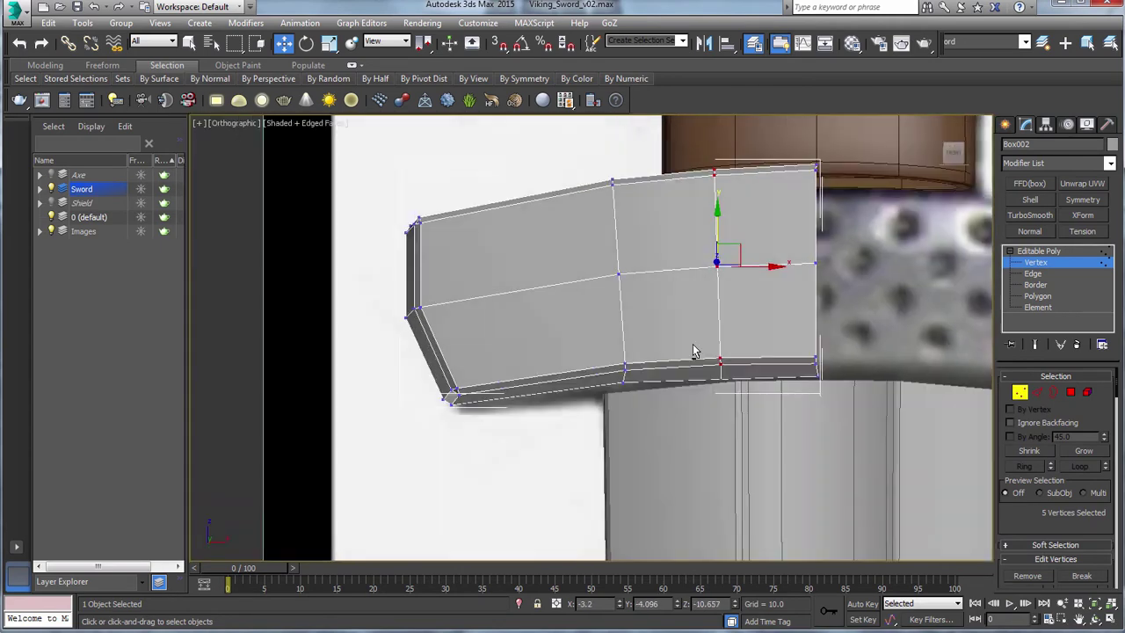
{"action": "middle_click_drag", "start_coordinate": [695, 352], "coordinate": [699, 328], "text": "alt"}
{"action": "left_click", "coordinate": [720, 413]}
{"action": "left_click_drag", "start_coordinate": [761, 418], "coordinate": [779, 419]}
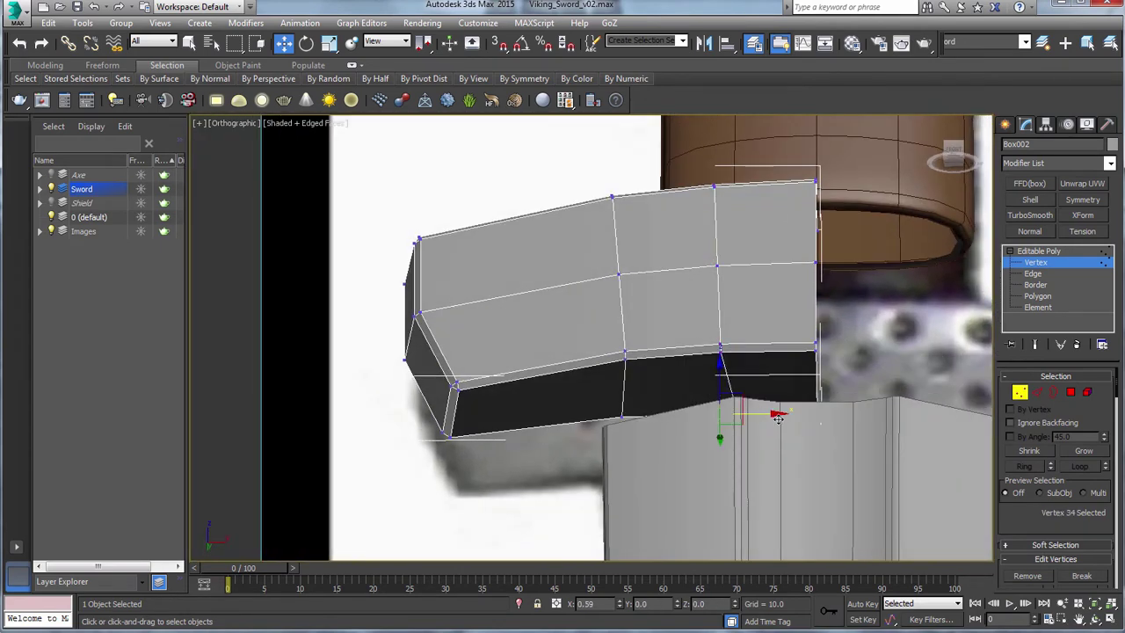
Set the move constraint to Edge and slide the new loop's vertices along X into line with the blade's ridge.
{"action": "left_click_drag", "start_coordinate": [732, 155], "coordinate": [700, 395]}
{"action": "scroll", "coordinate": [1084, 527], "scroll_direction": "down", "scroll_amount": 3}
{"action": "left_click", "coordinate": [1064, 562]}
{"action": "left_click_drag", "start_coordinate": [752, 264], "coordinate": [780, 265]}
{"action": "left_click_drag", "start_coordinate": [780, 158], "coordinate": [717, 439]}
{"action": "left_click_drag", "start_coordinate": [779, 283], "coordinate": [772, 282]}
Connect the ring of edges between the crossguard's centre and the aligned loop with another loop.
{"action": "mouse_move", "coordinate": [776, 319]}
{"action": "middle_mouse_down", "text": "alt"}
{"action": "mouse_move", "coordinate": [777, 299]}
{"action": "mouse_move", "coordinate": [778, 311]}
{"action": "middle_mouse_up", "text": "alt"}
{"action": "left_click", "coordinate": [1034, 274]}
{"action": "key", "text": "q"}
{"action": "left_click_drag", "start_coordinate": [786, 168], "coordinate": [768, 418]}
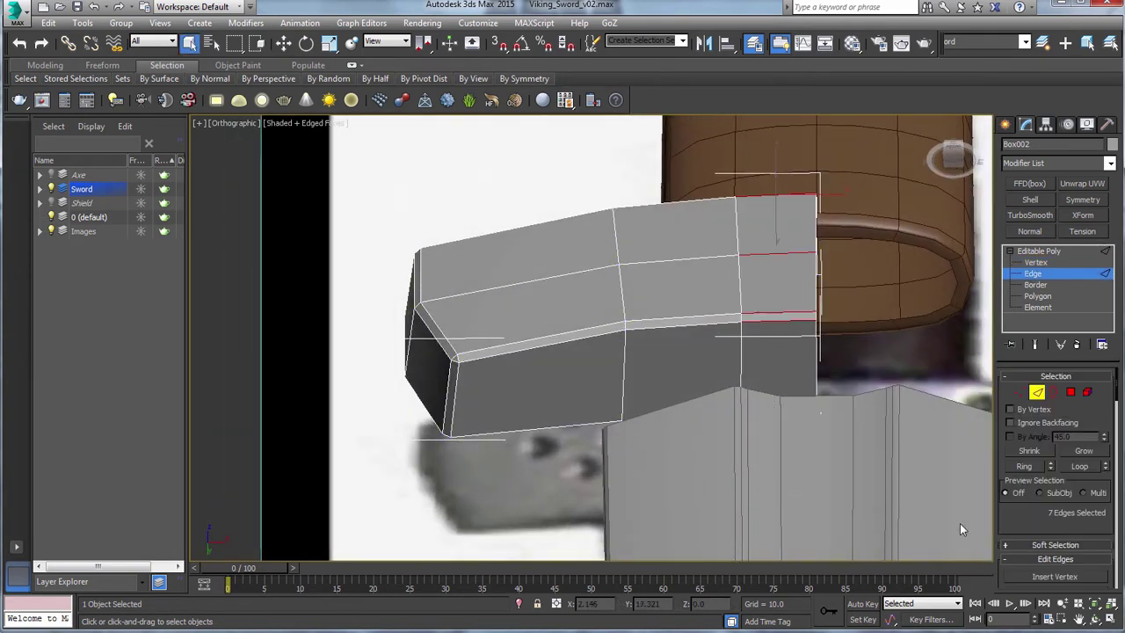
{"action": "scroll", "coordinate": [1033, 525], "scroll_direction": "down", "scroll_amount": 3}
{"action": "left_click", "coordinate": [1074, 508]}
Set the move constraint to None and adjust the crossguard's upper centre vertices vertically to follow the reference image.
{"action": "key", "text": "f"}
{"action": "key", "text": "1"}
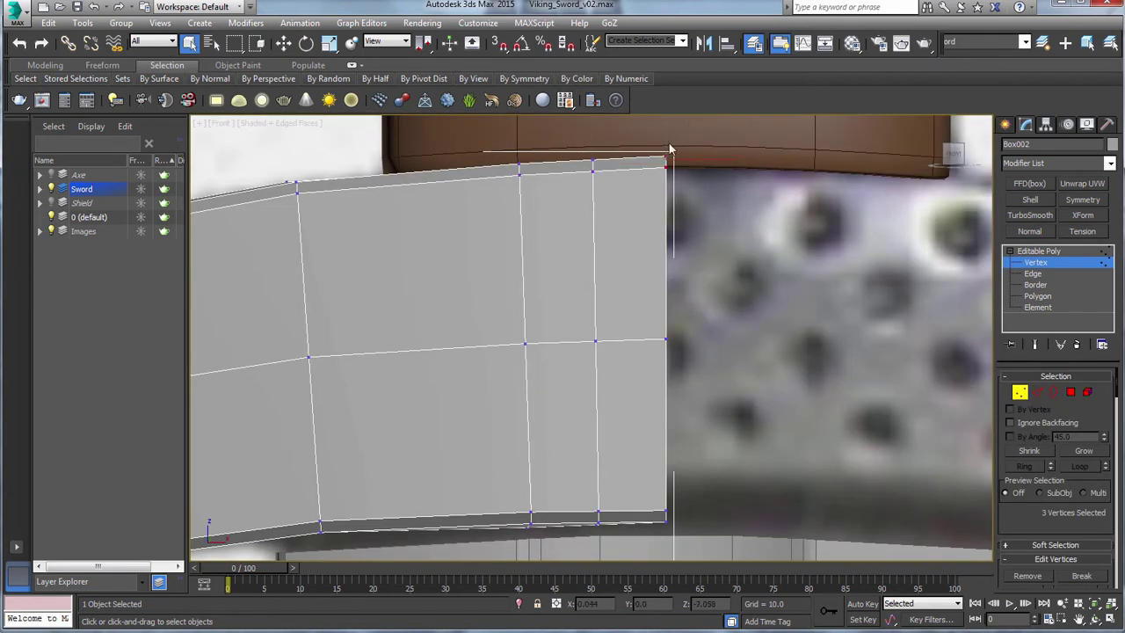
{"action": "middle_click_drag", "start_coordinate": [670, 148], "coordinate": [675, 173]}
{"action": "key", "text": "w"}
{"action": "middle_click_drag", "start_coordinate": [675, 521], "coordinate": [750, 308]}
{"action": "scroll", "coordinate": [750, 308], "scroll_direction": "up", "scroll_amount": 4}
{"action": "scroll", "coordinate": [873, 503], "scroll_direction": "down", "scroll_amount": 6}
{"action": "left_click_drag", "start_coordinate": [799, 176], "coordinate": [866, 299]}
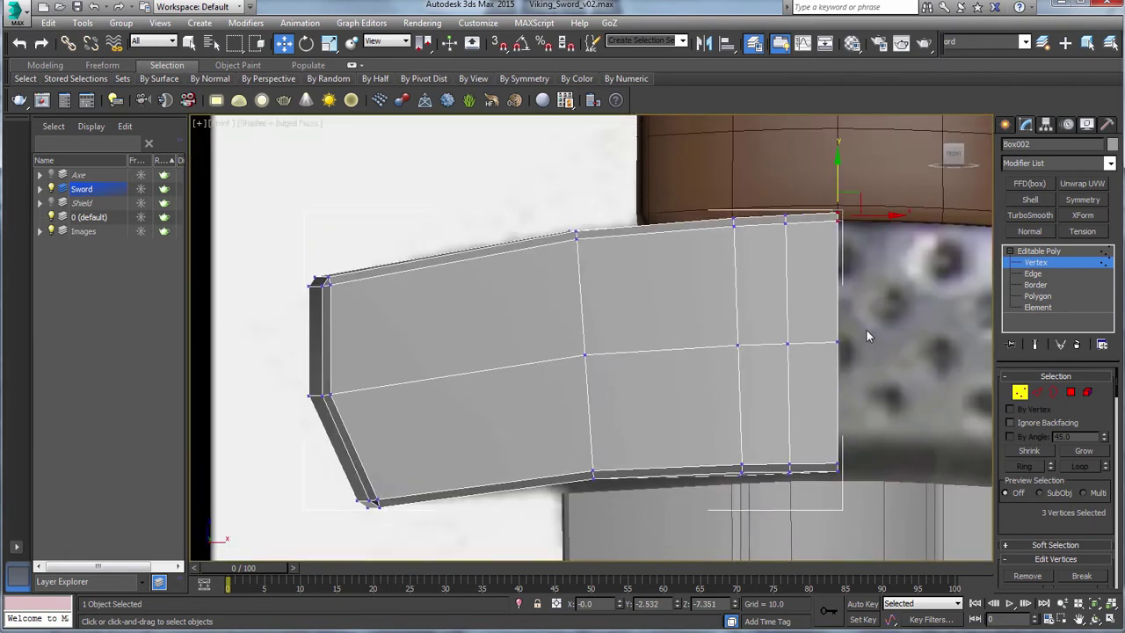
{"action": "scroll", "coordinate": [1034, 530], "scroll_direction": "down", "scroll_amount": 3}
{"action": "left_click", "coordinate": [1014, 581]}
{"action": "scroll", "coordinate": [875, 141], "scroll_direction": "up", "scroll_amount": 3}
{"action": "left_click_drag", "start_coordinate": [804, 244], "coordinate": [804, 245]}
Adjust the lower front vertices at the centre and on the two inner loops to follow the reference's bottom curve.
{"action": "scroll", "coordinate": [668, 378], "scroll_direction": "up", "scroll_amount": 4}
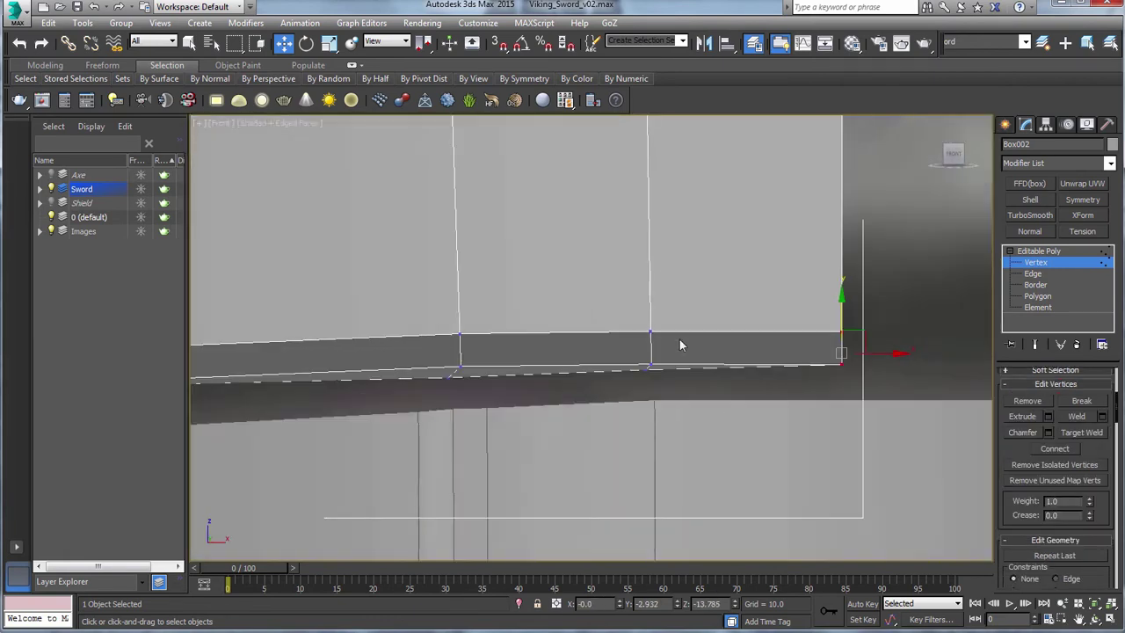
{"action": "left_click", "coordinate": [520, 365]}
{"action": "scroll", "coordinate": [569, 386], "scroll_direction": "down", "scroll_amount": 10}
{"action": "scroll", "coordinate": [598, 389], "scroll_direction": "up", "scroll_amount": 12}
{"action": "scroll", "coordinate": [669, 378], "scroll_direction": "down", "scroll_amount": 4}
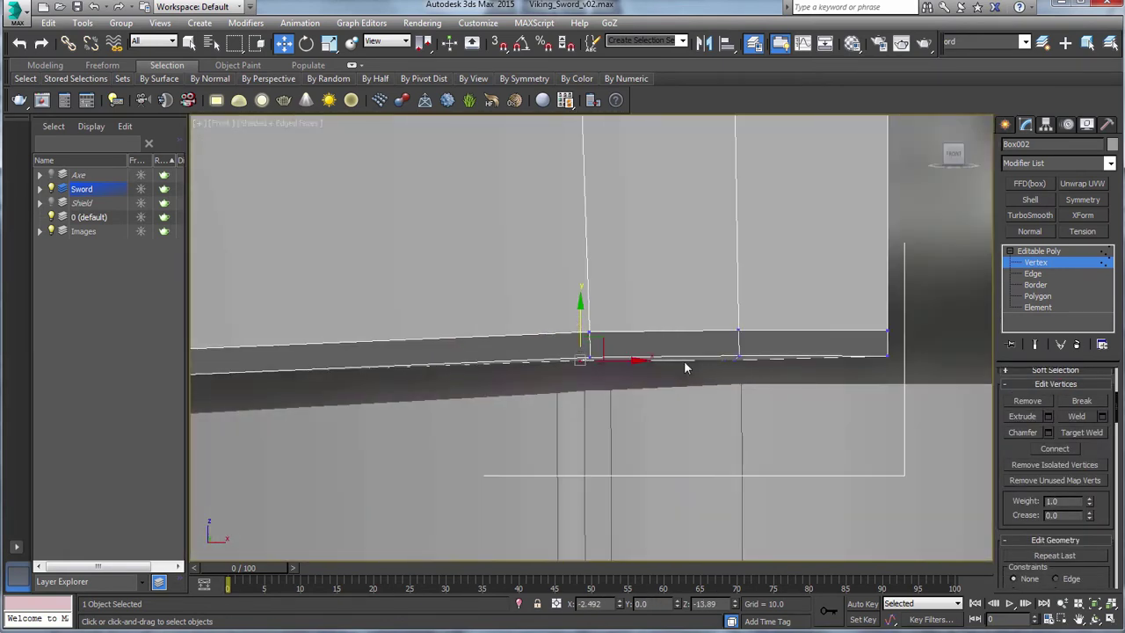
{"action": "left_click", "coordinate": [734, 355]}
Slide the upper and middle vertices of the ridge-aligned loop outwards along X, using the Edge constraint.
{"action": "scroll", "coordinate": [728, 332], "scroll_direction": "down", "scroll_amount": 5}
{"action": "middle_click_drag", "start_coordinate": [739, 290], "coordinate": [726, 420]}
{"action": "left_click_drag", "start_coordinate": [691, 367], "coordinate": [647, 180]}
{"action": "middle_click_drag", "start_coordinate": [670, 351], "coordinate": [681, 282], "text": "alt"}
{"action": "left_click_drag", "start_coordinate": [694, 357], "coordinate": [675, 407]}
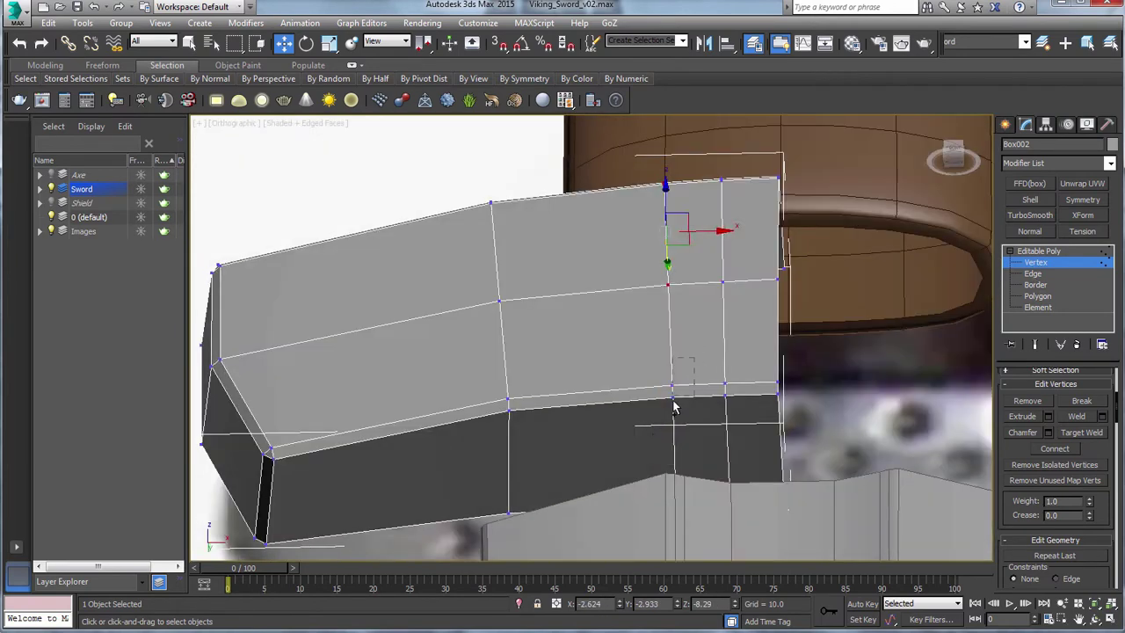
{"action": "middle_click_drag", "start_coordinate": [668, 239], "coordinate": [665, 269], "text": "alt"}
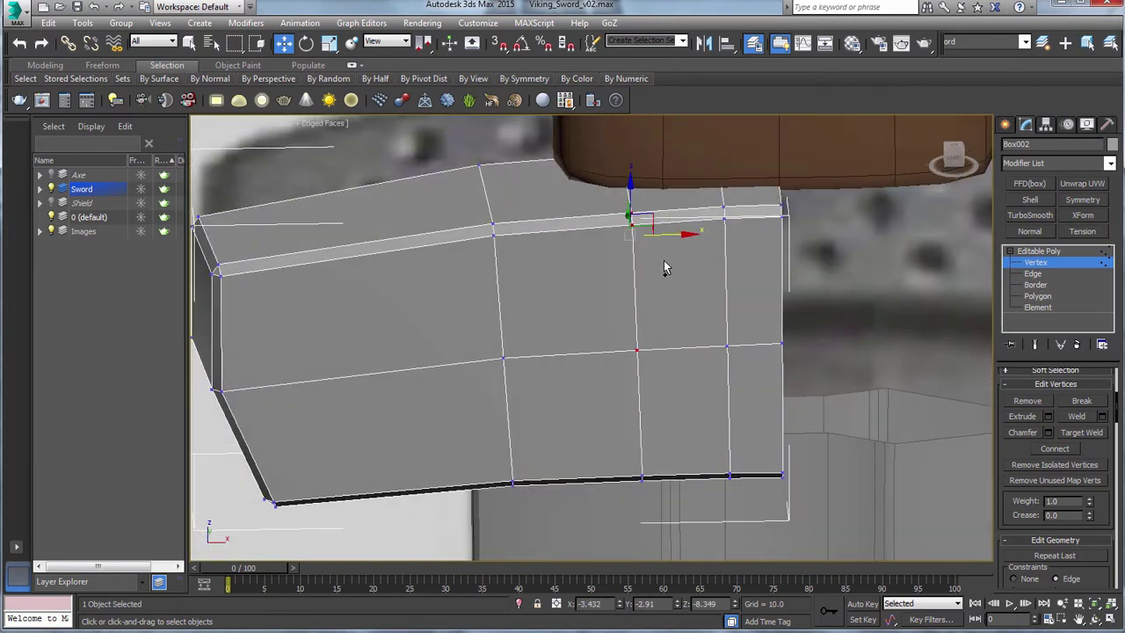
{"action": "left_click_drag", "start_coordinate": [663, 197], "coordinate": [648, 206]}
Slide the upper vertices of the next loop outwards along X so that this loop also slants.
{"action": "key", "text": "v"}
{"action": "left_click", "coordinate": [669, 225]}
{"action": "middle_click_drag", "start_coordinate": [682, 235], "coordinate": [764, 287]}
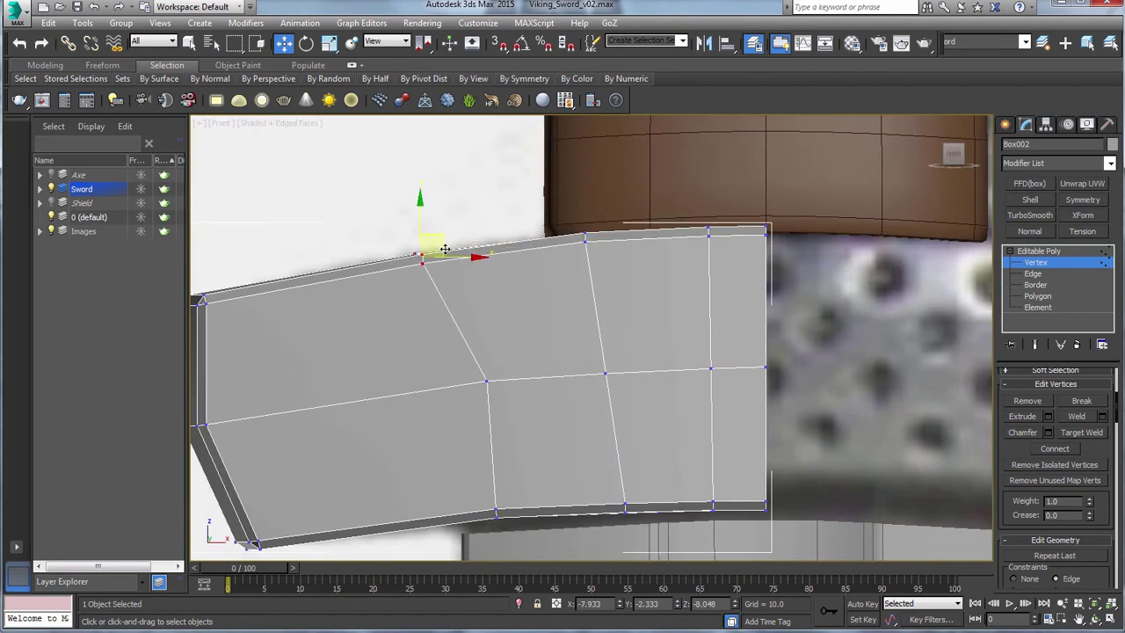
{"action": "left_click_drag", "start_coordinate": [400, 237], "coordinate": [442, 276]}
{"action": "scroll", "coordinate": [607, 338], "scroll_direction": "down", "scroll_amount": 3}
Slide the lower front vertices of the slanted loop above the blade's ridge along X towards the centre.
{"action": "key", "text": "2"}
{"action": "key", "text": "q"}
{"action": "double_click", "coordinate": [607, 333]}
{"action": "scroll", "coordinate": [638, 377], "scroll_direction": "up", "scroll_amount": 5}
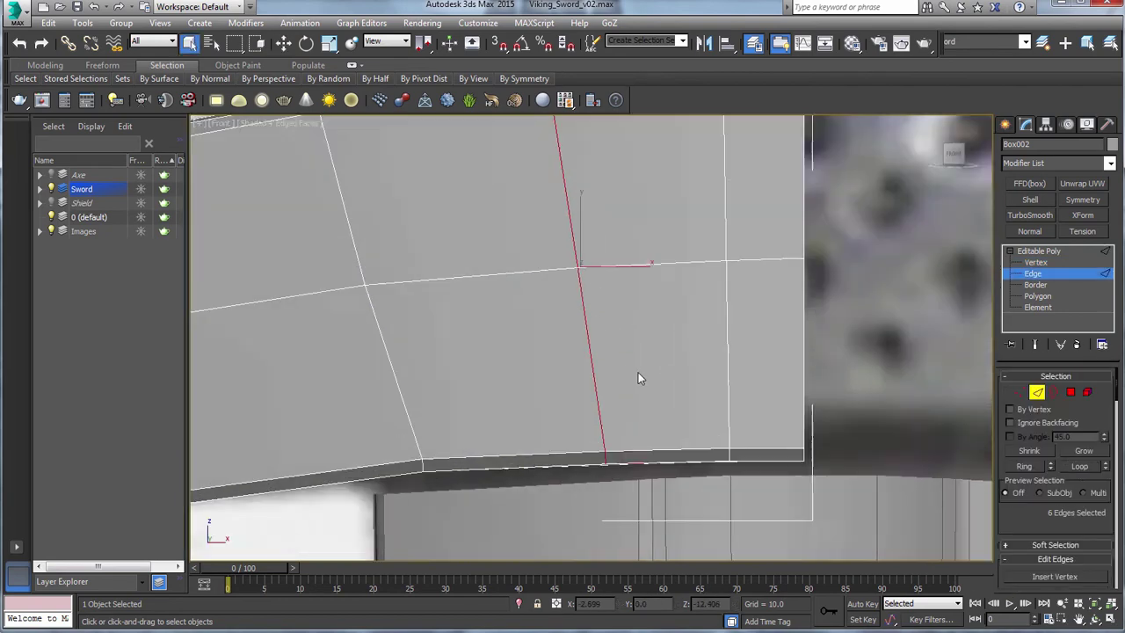
{"action": "scroll", "coordinate": [639, 376], "scroll_direction": "down", "scroll_amount": 3}
{"action": "middle_click_drag", "start_coordinate": [638, 376], "coordinate": [646, 303], "text": "alt"}
{"action": "key", "text": "1"}
{"action": "scroll", "coordinate": [598, 299], "scroll_direction": "up", "scroll_amount": 2}
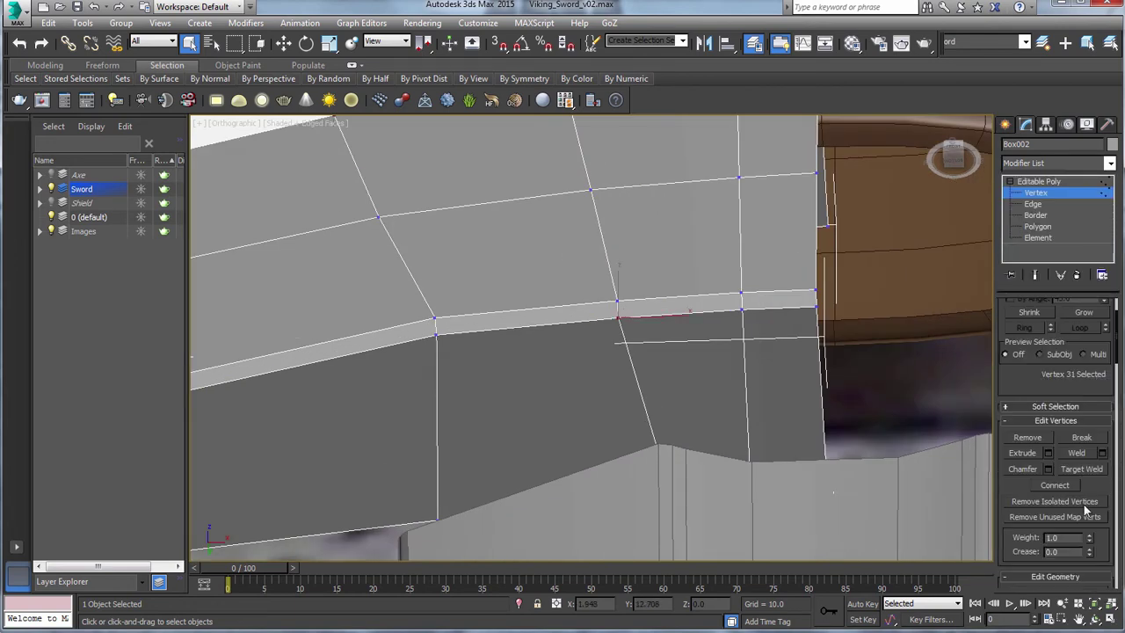
{"action": "key", "text": "w"}
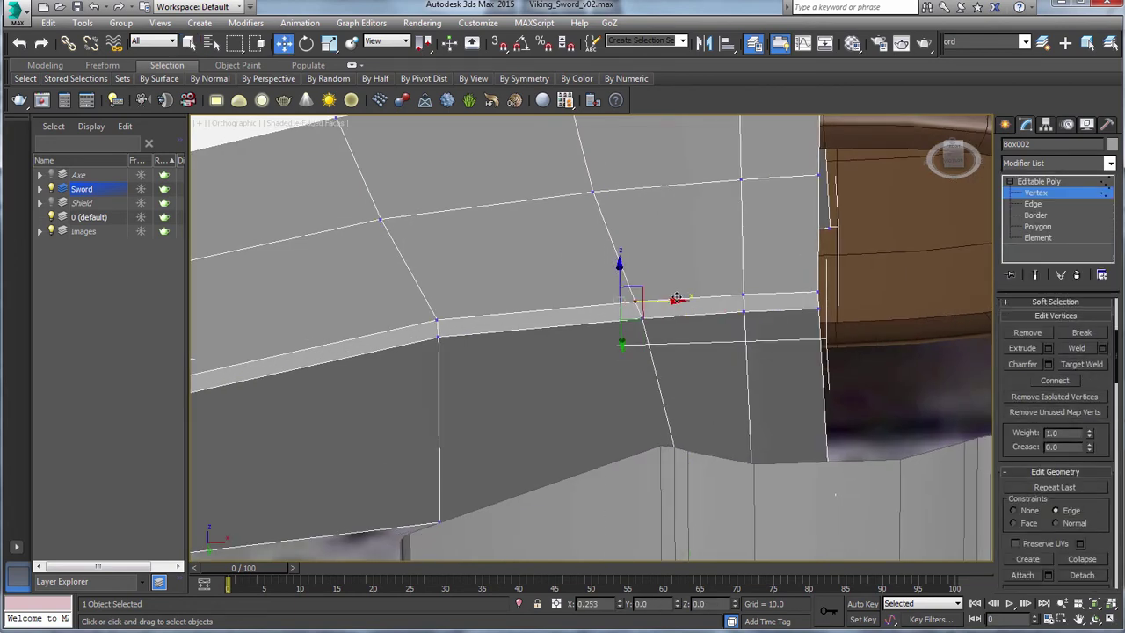
Chamfer the slanted edge loop above the blade's ridge into two close loops.
{"action": "key", "text": "f"}
{"action": "scroll", "coordinate": [640, 318], "scroll_direction": "up", "scroll_amount": 2}
{"action": "scroll", "coordinate": [640, 317], "scroll_direction": "down", "scroll_amount": 3}
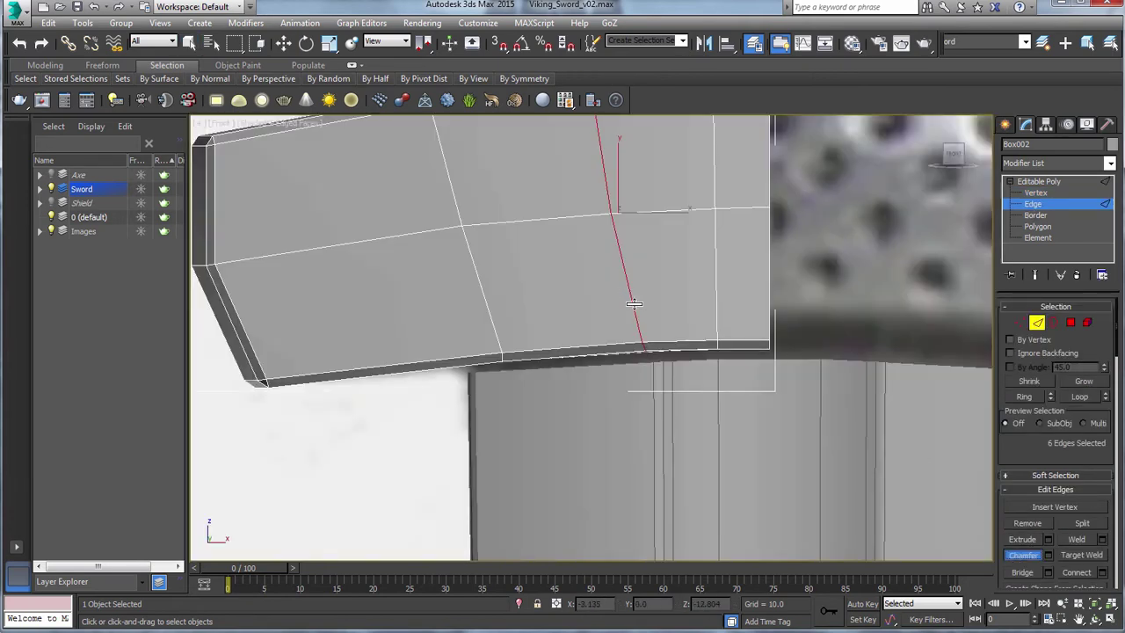
{"action": "middle_click_drag", "start_coordinate": [635, 304], "coordinate": [635, 267], "text": "alt"}
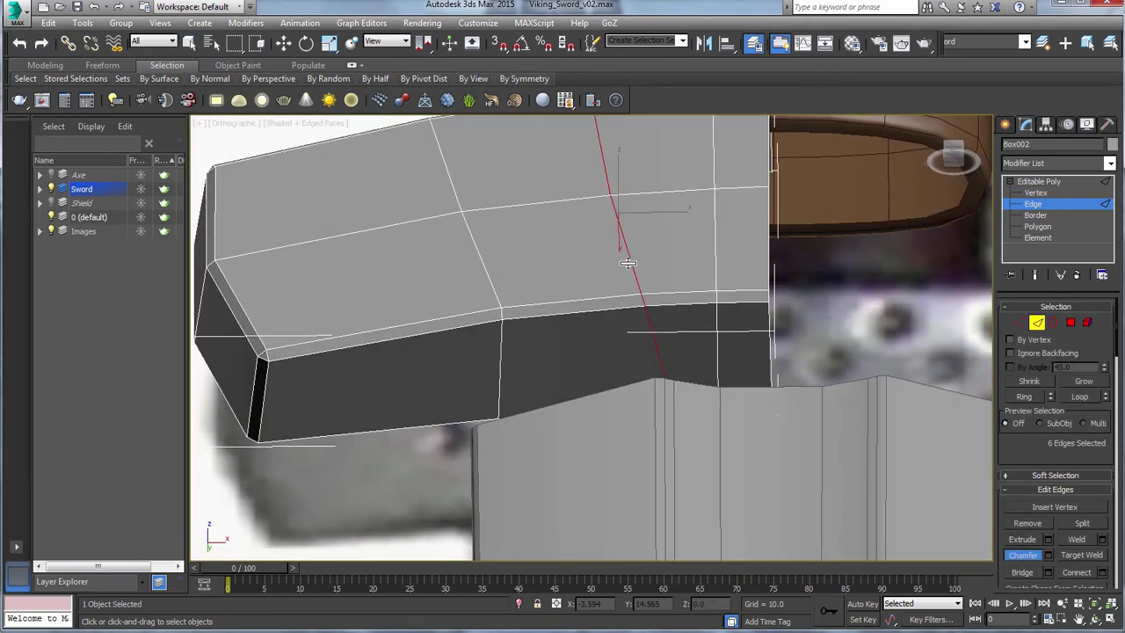
{"action": "left_click_drag", "start_coordinate": [625, 262], "coordinate": [625, 258]}
Slide the vertices of the chamfer's outer loop outwards along X with the Edge constraint, moving its upper and middle vertices furthest.
{"action": "middle_click_drag", "start_coordinate": [625, 259], "coordinate": [634, 351]}
{"action": "left_click", "coordinate": [1021, 322]}
{"action": "left_click", "coordinate": [647, 399]}
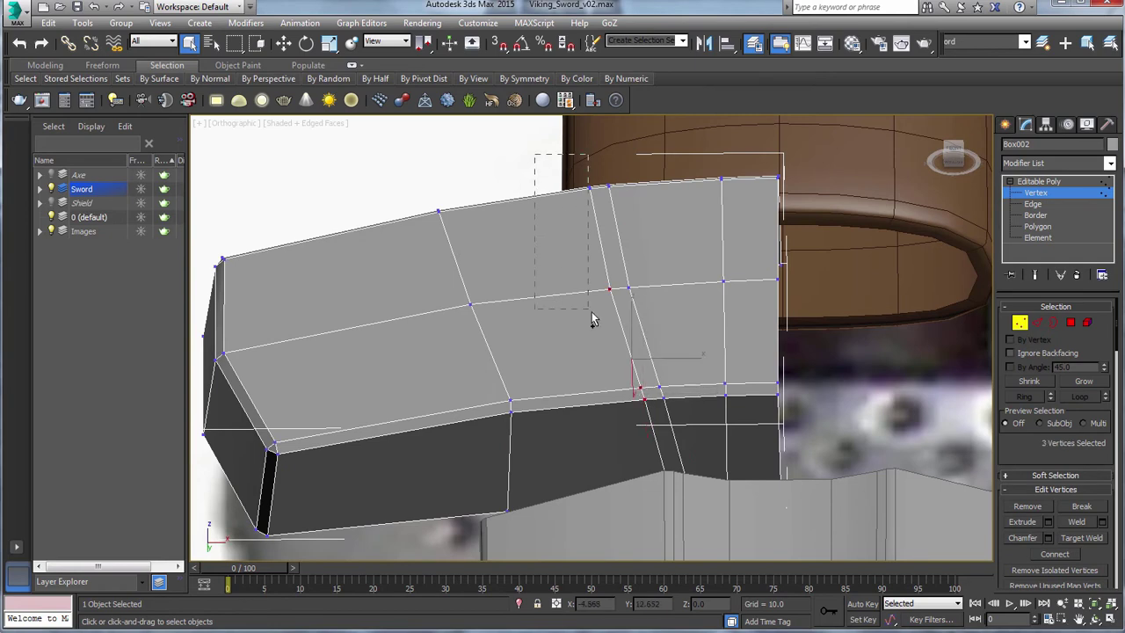
{"action": "left_click_drag", "start_coordinate": [592, 314], "coordinate": [599, 314], "text": "ctrl"}
{"action": "middle_click_drag", "start_coordinate": [606, 319], "coordinate": [608, 348], "text": "alt"}
{"action": "left_click_drag", "start_coordinate": [999, 553], "coordinate": [999, 389]}
{"action": "left_click", "coordinate": [1058, 520]}
{"action": "middle_click_drag", "start_coordinate": [675, 304], "coordinate": [684, 323]}
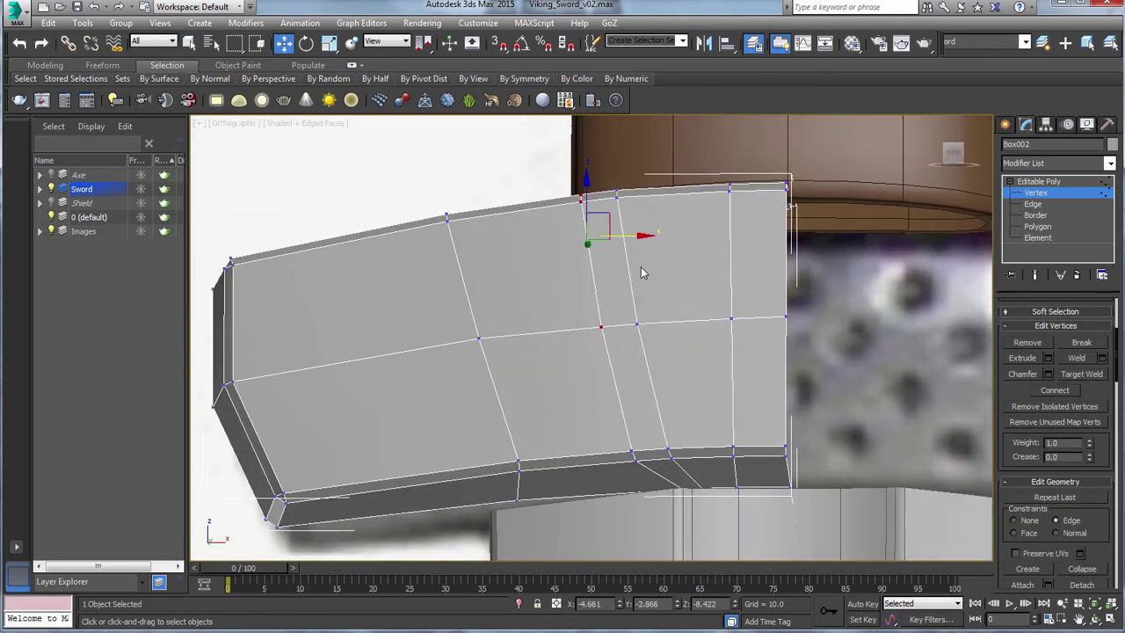
{"action": "left_click_drag", "start_coordinate": [591, 210], "coordinate": [567, 214]}
{"action": "key", "text": "v"}
{"action": "left_click", "coordinate": [576, 233]}
{"action": "key", "text": "z"}
{"action": "scroll", "coordinate": [563, 391], "scroll_direction": "down", "scroll_amount": 10}
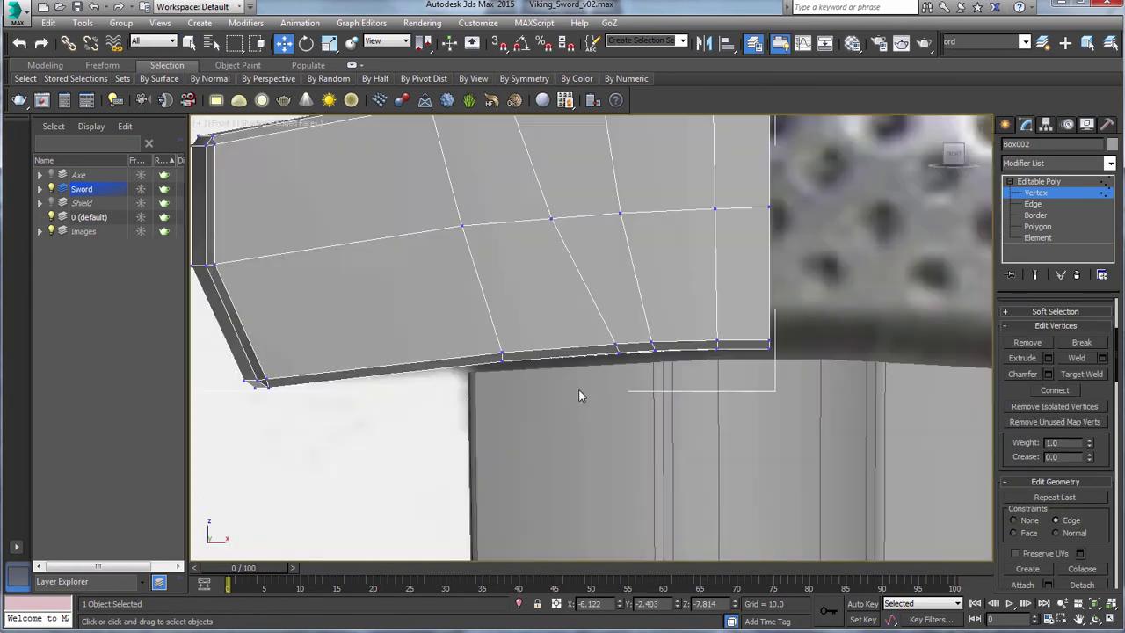
Set the move constraint to None and adjust the upper vertices of the chamfered loops vertically to follow the reference's top curve.
{"action": "middle_click_drag", "start_coordinate": [578, 389], "coordinate": [606, 529]}
{"action": "left_click_drag", "start_coordinate": [502, 175], "coordinate": [561, 263]}
{"action": "left_click", "coordinate": [1020, 522]}
{"action": "scroll", "coordinate": [572, 255], "scroll_direction": "up", "scroll_amount": 3}
{"action": "middle_click_drag", "start_coordinate": [572, 255], "coordinate": [562, 325]}
{"action": "left_click_drag", "start_coordinate": [528, 281], "coordinate": [527, 277]}
{"action": "middle_click_drag", "start_coordinate": [644, 261], "coordinate": [539, 207]}
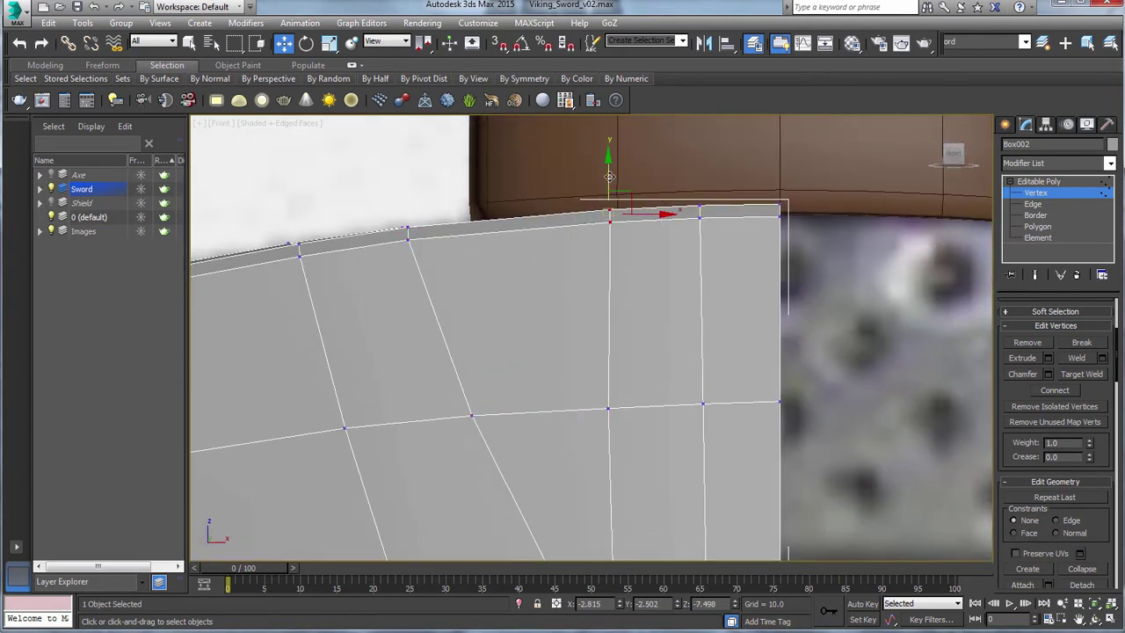
{"action": "middle_click_drag", "start_coordinate": [654, 414], "coordinate": [625, 335]}
Slide the lower vertices of the chamfer's inner loop along X with the Edge constraint to straighten that loop.
{"action": "key", "text": "q"}
{"action": "left_click_drag", "start_coordinate": [563, 315], "coordinate": [615, 541]}
{"action": "middle_click_drag", "start_coordinate": [620, 440], "coordinate": [668, 375], "text": "alt"}
{"action": "scroll", "coordinate": [633, 387], "scroll_direction": "down", "scroll_amount": 2}
{"action": "key", "text": "w"}
{"action": "middle_click_drag", "start_coordinate": [631, 419], "coordinate": [673, 388]}
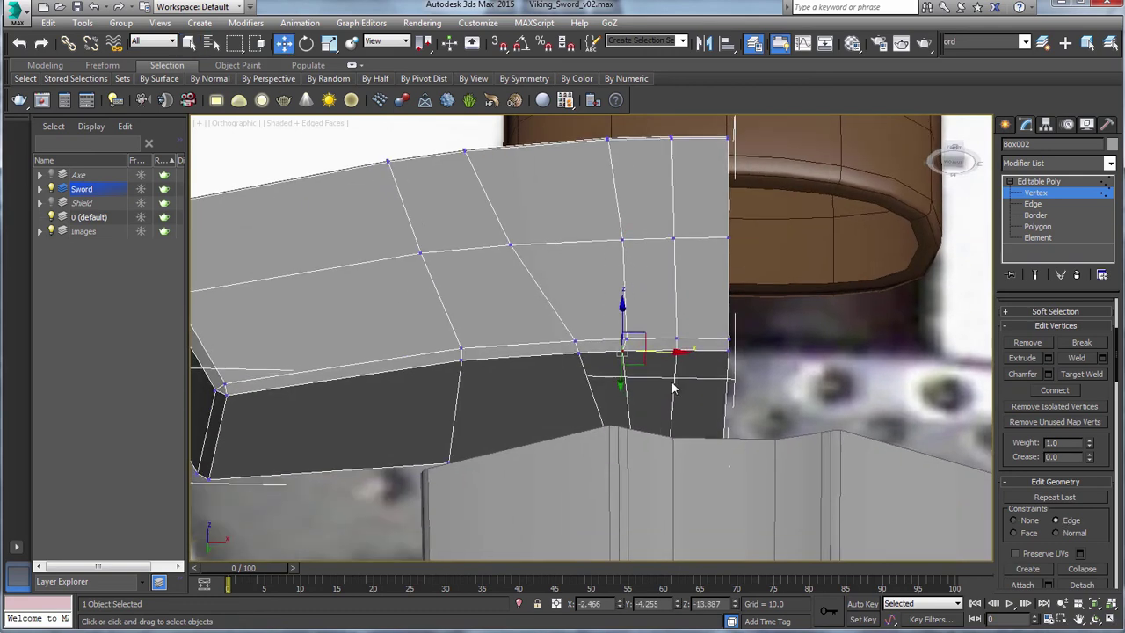
Connect the edges between the two chamfered loops with a middle loop and adjust its upper vertices to the reference curve.
{"action": "left_click", "coordinate": [1033, 204]}
{"action": "key", "text": "q"}
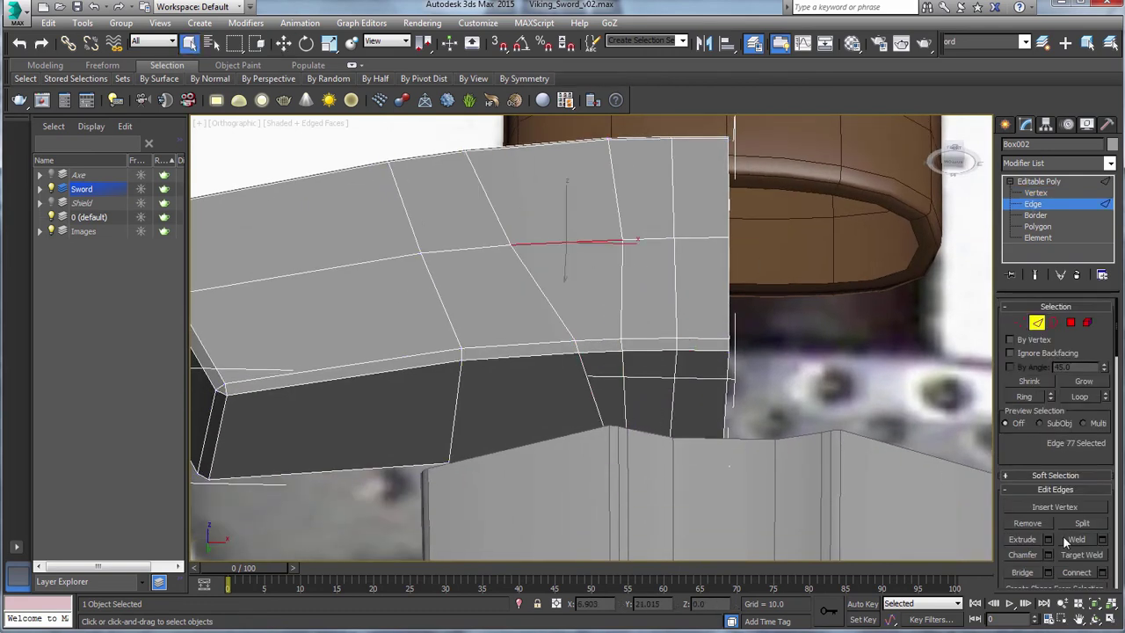
{"action": "left_click", "coordinate": [626, 326]}
{"action": "key", "text": "1"}
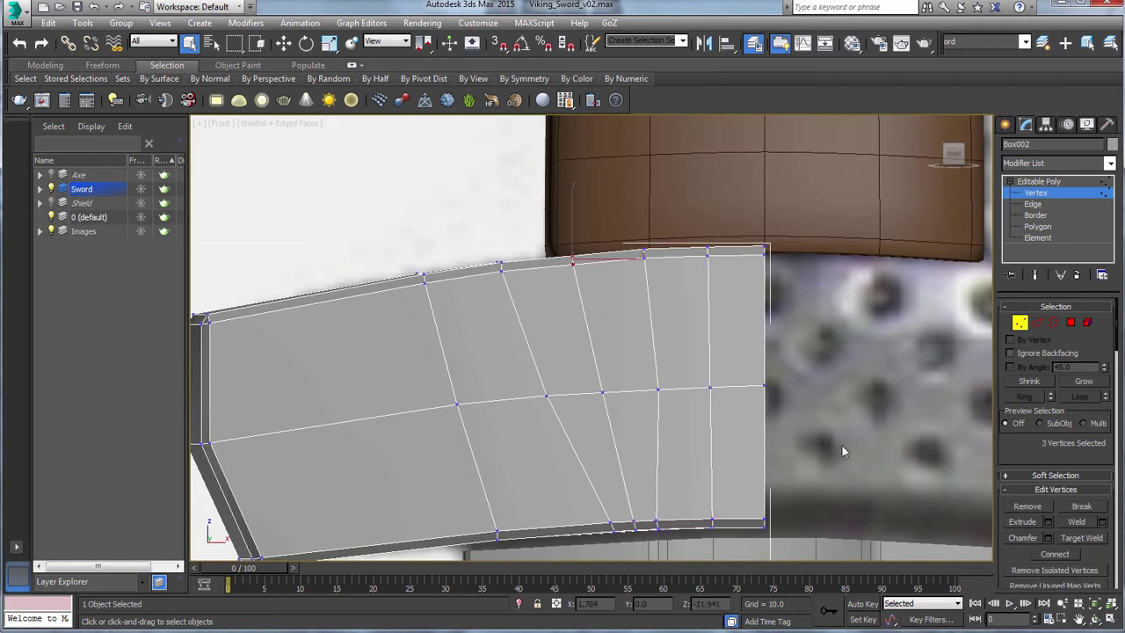
{"action": "middle_click_drag", "start_coordinate": [601, 387], "coordinate": [607, 317]}
{"action": "left_click", "coordinate": [608, 322]}
{"action": "scroll", "coordinate": [660, 372], "scroll_direction": "up", "scroll_amount": 4}
{"action": "middle_click_drag", "start_coordinate": [657, 468], "coordinate": [617, 451]}
Slide the lower vertices of the outermost slanted loop along X to line up with the blade's outer edge.
{"action": "scroll", "coordinate": [661, 340], "scroll_direction": "down", "scroll_amount": 6}
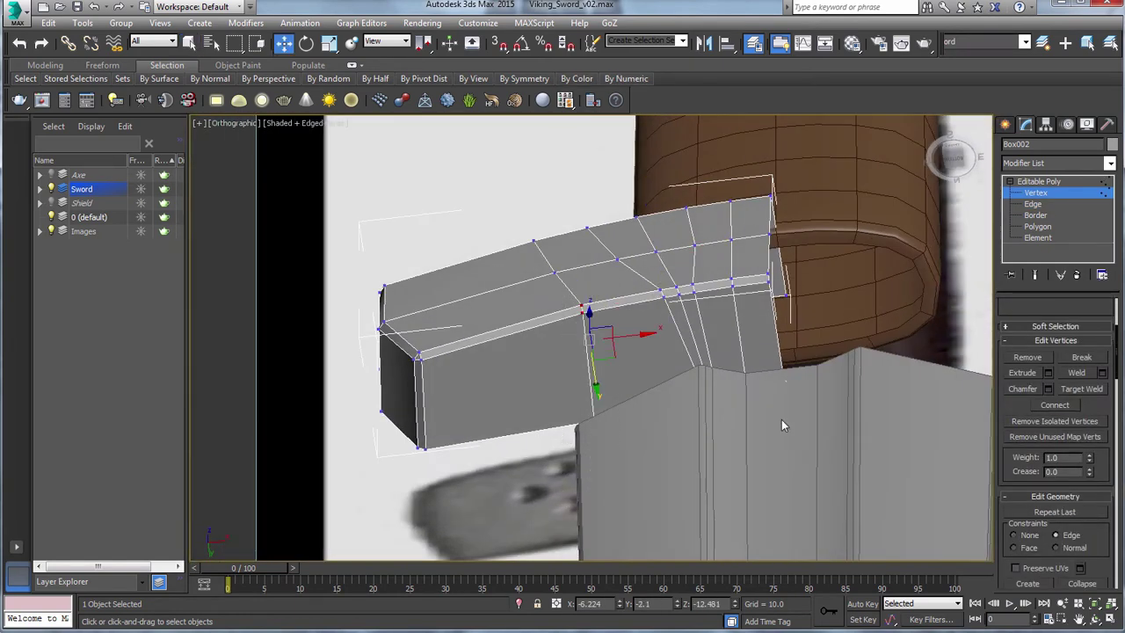
{"action": "scroll", "coordinate": [661, 308], "scroll_direction": "up", "scroll_amount": 3}
{"action": "middle_click_drag", "start_coordinate": [628, 341], "coordinate": [681, 336]}
{"action": "scroll", "coordinate": [706, 327], "scroll_direction": "up", "scroll_amount": 4}
{"action": "scroll", "coordinate": [706, 326], "scroll_direction": "down", "scroll_amount": 4}
{"action": "scroll", "coordinate": [1055, 439], "scroll_direction": "down", "scroll_amount": 1}
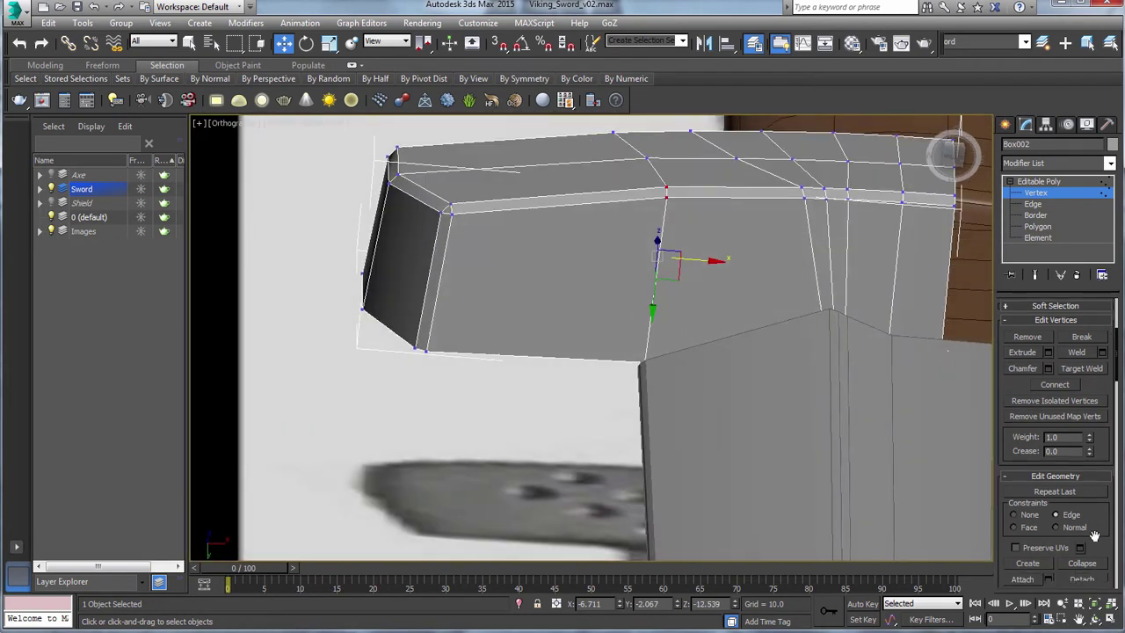
Cut a line of edges across the crossguard's underside, following the blade's outline from the centre to the outer end.
{"action": "left_click", "coordinate": [1038, 192]}
{"action": "scroll", "coordinate": [1068, 493], "scroll_direction": "down", "scroll_amount": 4}
{"action": "left_click", "coordinate": [1082, 561]}
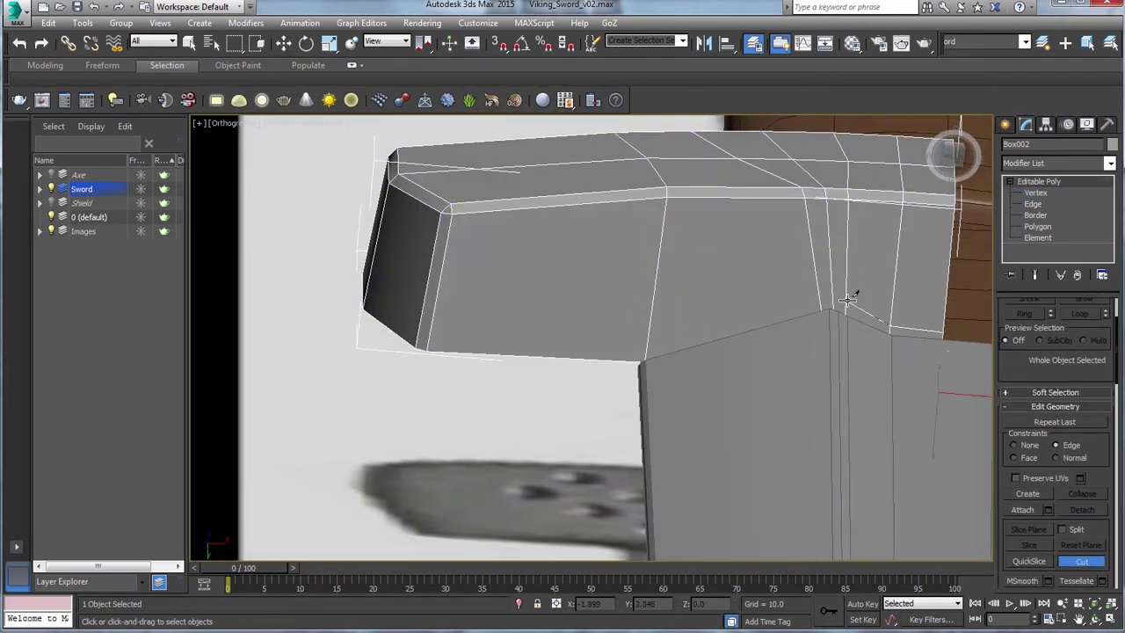
{"action": "scroll", "coordinate": [676, 335], "scroll_direction": "up", "scroll_amount": 4}
{"action": "middle_click_drag", "start_coordinate": [675, 336], "coordinate": [713, 337], "text": "alt"}
{"action": "scroll", "coordinate": [713, 336], "scroll_direction": "down", "scroll_amount": 2}
Shift the cut line's vertex beside the blade's ridge in X and Y to even out the contour.
{"action": "key", "text": "1"}
{"action": "scroll", "coordinate": [1015, 460], "scroll_direction": "down", "scroll_amount": 4}
{"action": "middle_click_drag", "start_coordinate": [637, 329], "coordinate": [616, 406]}
{"action": "key", "text": "w"}
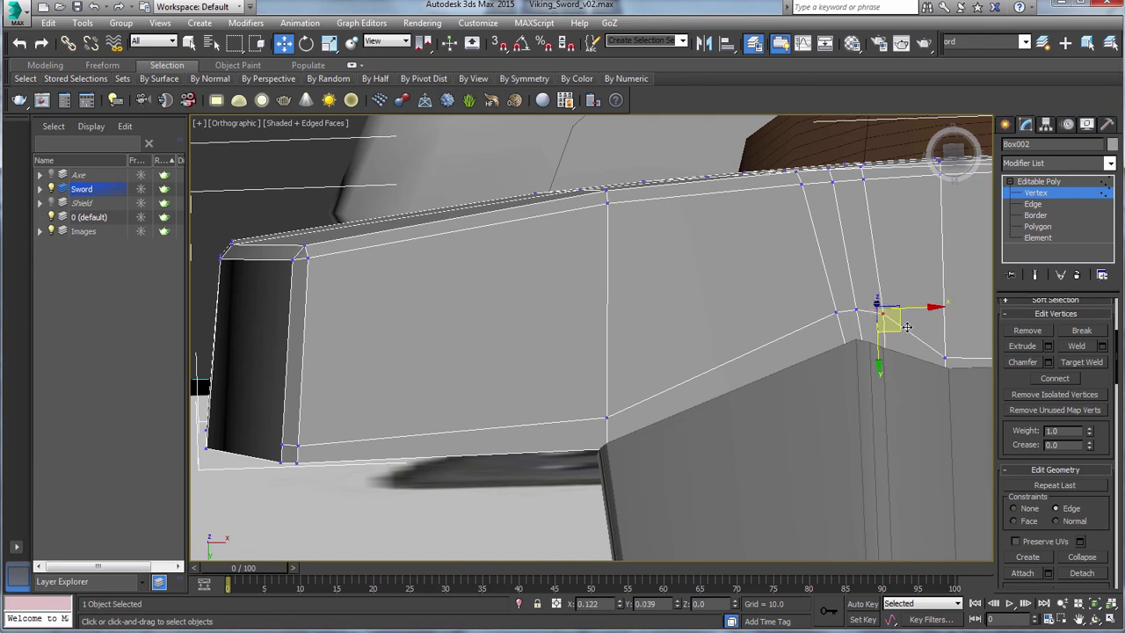
{"action": "middle_click_drag", "start_coordinate": [907, 327], "coordinate": [737, 353]}
Set the move constraint to None and adjust the underside vertices inside the blade and the cut line's two innermost vertices.
{"action": "key", "text": "F3"}
{"action": "left_click_drag", "start_coordinate": [738, 423], "coordinate": [665, 472]}
{"action": "key", "text": "F3"}
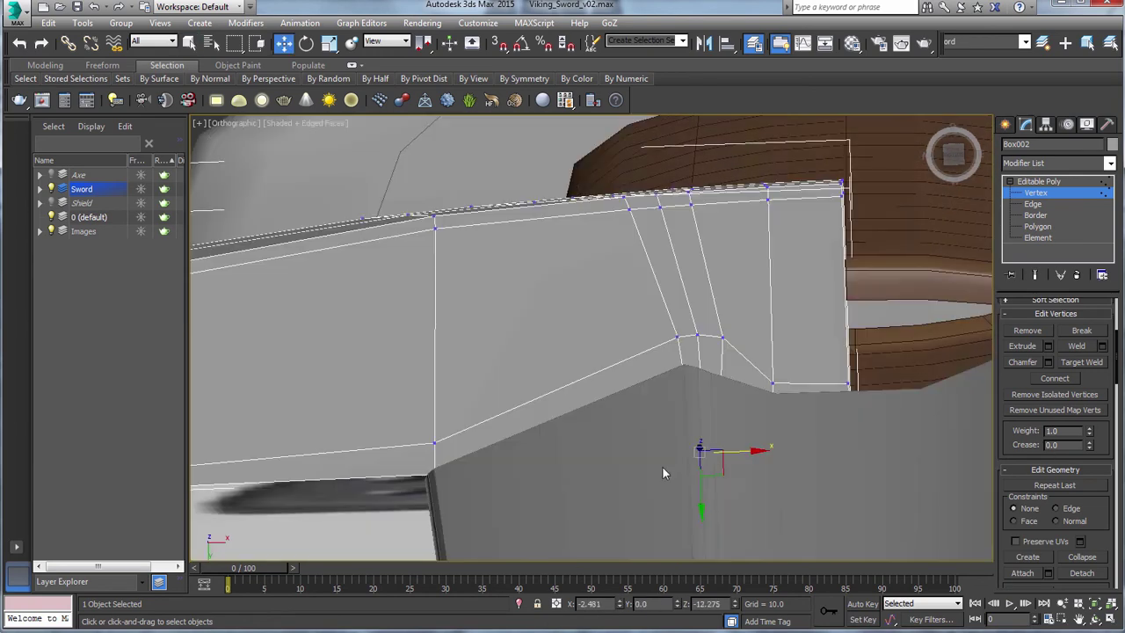
{"action": "mouse_move", "coordinate": [743, 352]}
{"action": "middle_mouse_down", "text": "alt"}
{"action": "mouse_move", "coordinate": [749, 395]}
{"action": "mouse_move", "coordinate": [753, 364]}
{"action": "middle_mouse_up", "text": "alt"}
{"action": "left_click_drag", "start_coordinate": [747, 494], "coordinate": [730, 496]}
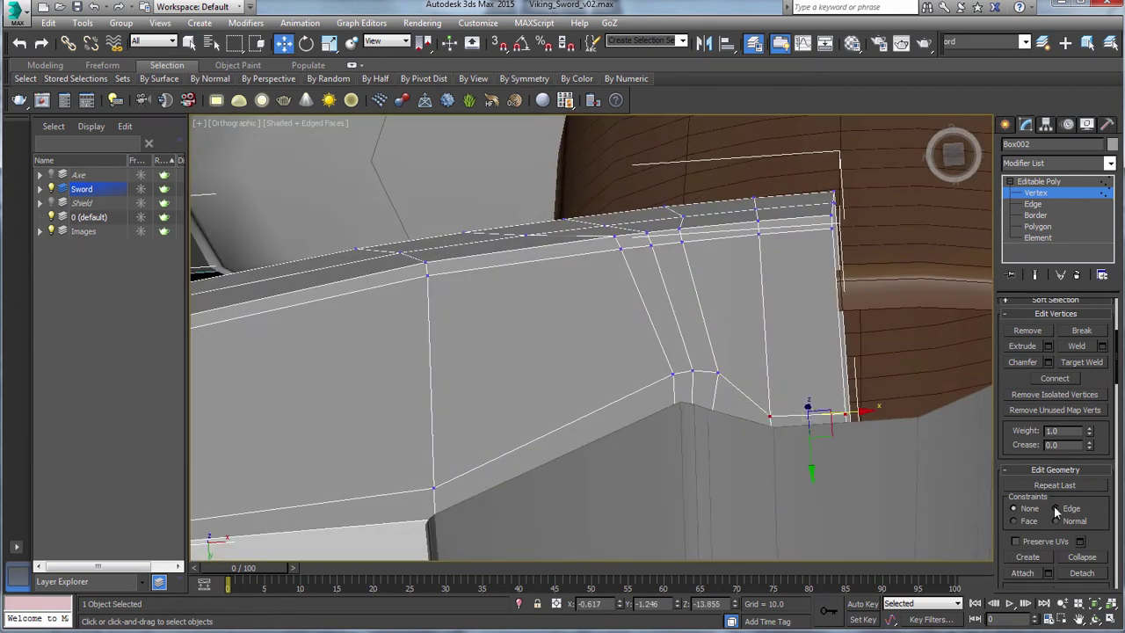
{"action": "scroll", "coordinate": [440, 426], "scroll_direction": "down", "scroll_amount": 2}
{"action": "middle_click_drag", "start_coordinate": [440, 426], "coordinate": [601, 354]}
{"action": "scroll", "coordinate": [1089, 478], "scroll_direction": "down", "scroll_amount": 3}
{"action": "middle_click_drag", "start_coordinate": [814, 403], "coordinate": [759, 387]}
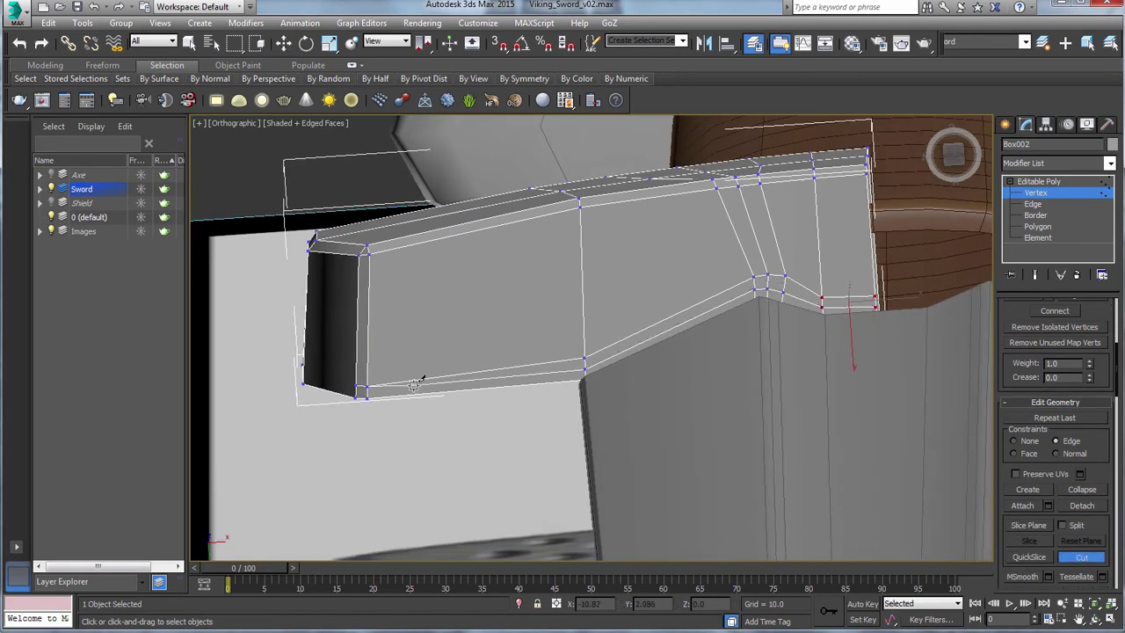
{"action": "key", "text": "ctrl+z"}
{"action": "key", "text": "ctrl+z"}
{"action": "key", "text": "ctrl+z"}
{"action": "key", "text": "ctrl+z"}
{"action": "key", "text": "ctrl+z"}
{"action": "key", "text": "ctrl+z"}
{"action": "key", "text": "ctrl+z"}
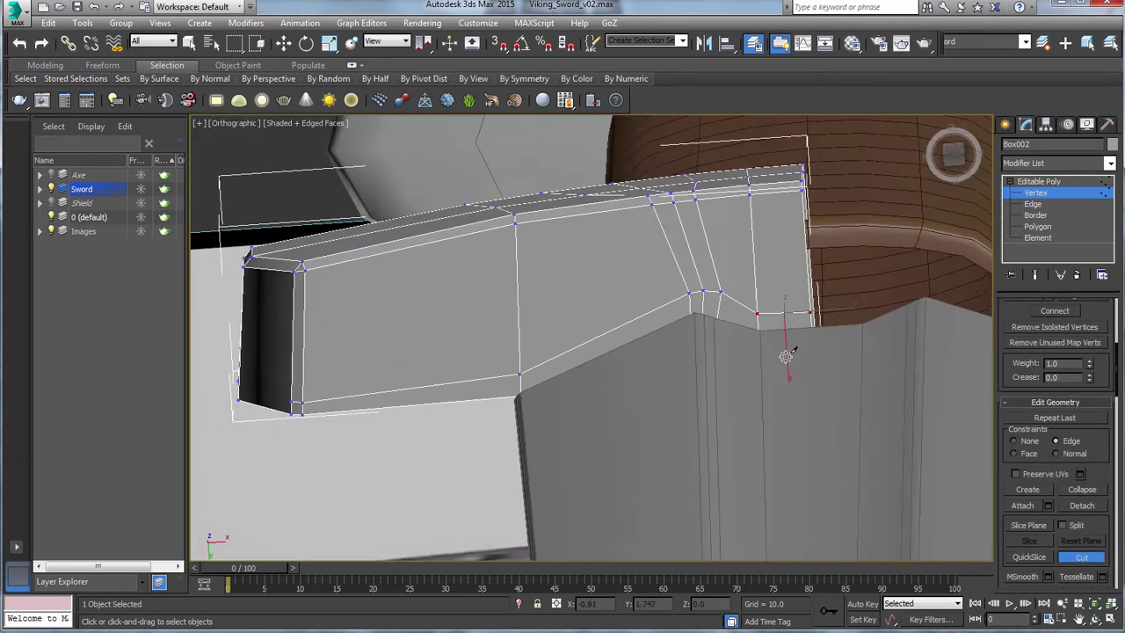
Delete the crossguard's underside polygons that lie inside the blade's outline.
{"action": "scroll", "coordinate": [786, 356], "scroll_direction": "up", "scroll_amount": 2}
{"action": "middle_click_drag", "start_coordinate": [444, 389], "coordinate": [418, 384]}
{"action": "left_click", "coordinate": [1040, 227]}
{"action": "left_click", "coordinate": [318, 420]}
{"action": "key", "text": "F3"}
{"action": "left_click", "coordinate": [618, 397], "text": "ctrl"}
{"action": "left_click", "coordinate": [634, 399], "text": "ctrl"}
{"action": "left_click", "coordinate": [672, 402], "text": "ctrl"}
{"action": "middle_click_drag", "start_coordinate": [686, 395], "coordinate": [710, 376], "text": "alt"}
{"action": "key", "text": "Delete"}
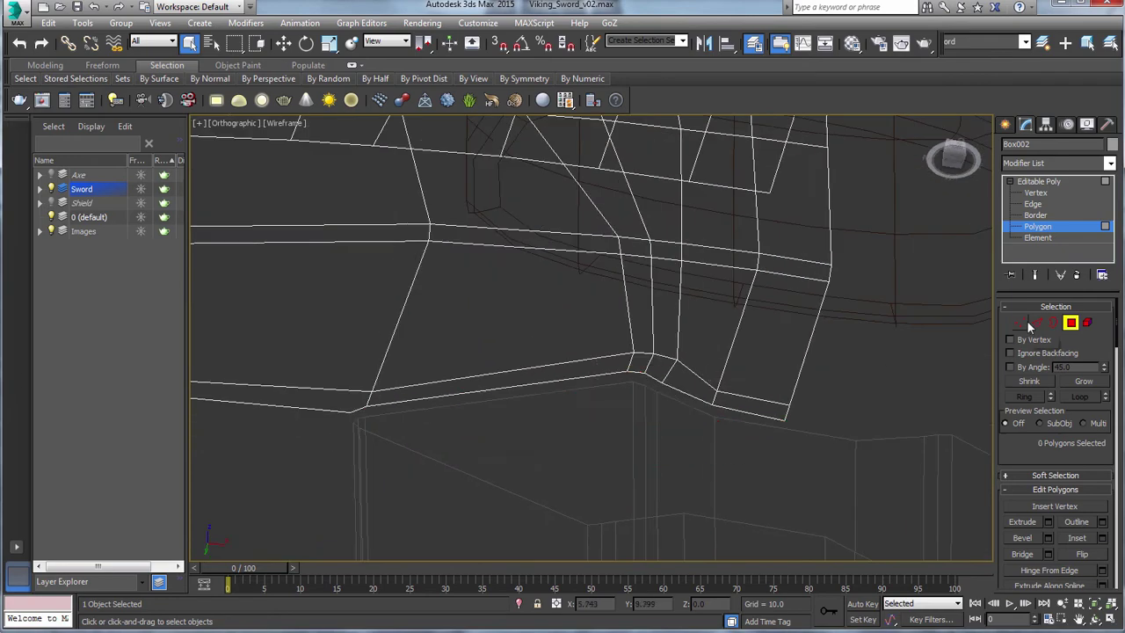
Move the crossguard's underside vertices at the blade's outer corner so the opening's edge follows the blade's outline.
{"action": "left_click_drag", "start_coordinate": [405, 405], "coordinate": [340, 425], "text": "ctrl"}
{"action": "mouse_move", "coordinate": [570, 381]}
{"action": "middle_mouse_down"}
{"action": "mouse_move", "coordinate": [606, 392]}
{"action": "mouse_move", "coordinate": [661, 381]}
{"action": "mouse_move", "coordinate": [651, 374]}
{"action": "middle_mouse_up"}
{"action": "key", "text": "F3"}
{"action": "key", "text": "w"}
{"action": "scroll", "coordinate": [1055, 457], "scroll_direction": "down", "scroll_amount": 4}
{"action": "left_click_drag", "start_coordinate": [635, 361], "coordinate": [649, 377]}
{"action": "mouse_move", "coordinate": [663, 382]}
{"action": "middle_mouse_down", "text": "alt"}
{"action": "mouse_move", "coordinate": [715, 376]}
{"action": "mouse_move", "coordinate": [672, 367]}
{"action": "middle_mouse_up", "text": "alt"}
{"action": "key", "text": "v"}
{"action": "left_click", "coordinate": [587, 395]}
{"action": "middle_click_drag", "start_coordinate": [753, 345], "coordinate": [747, 283], "text": "alt"}
{"action": "left_click", "coordinate": [625, 393]}
{"action": "scroll", "coordinate": [681, 418], "scroll_direction": "up", "scroll_amount": 2}
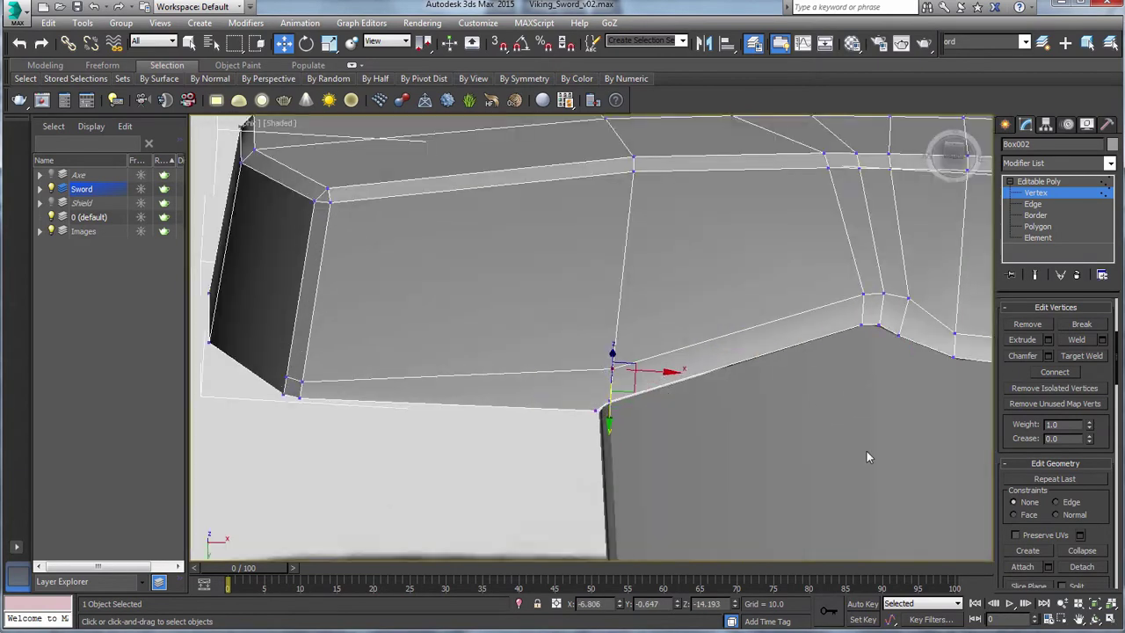
Try adding a connecting edge loop across the crossguard's outer section, and undo it.
{"action": "key", "text": "2"}
{"action": "left_click", "coordinate": [545, 373]}
{"action": "key", "text": "alt+r"}
{"action": "scroll", "coordinate": [652, 405], "scroll_direction": "down", "scroll_amount": 2}
{"action": "key", "text": "ctrl+shift+e"}
{"action": "key", "text": "1"}
{"action": "left_click", "coordinate": [508, 404]}
{"action": "left_click", "coordinate": [1060, 543]}
{"action": "scroll", "coordinate": [598, 406], "scroll_direction": "up", "scroll_amount": 2}
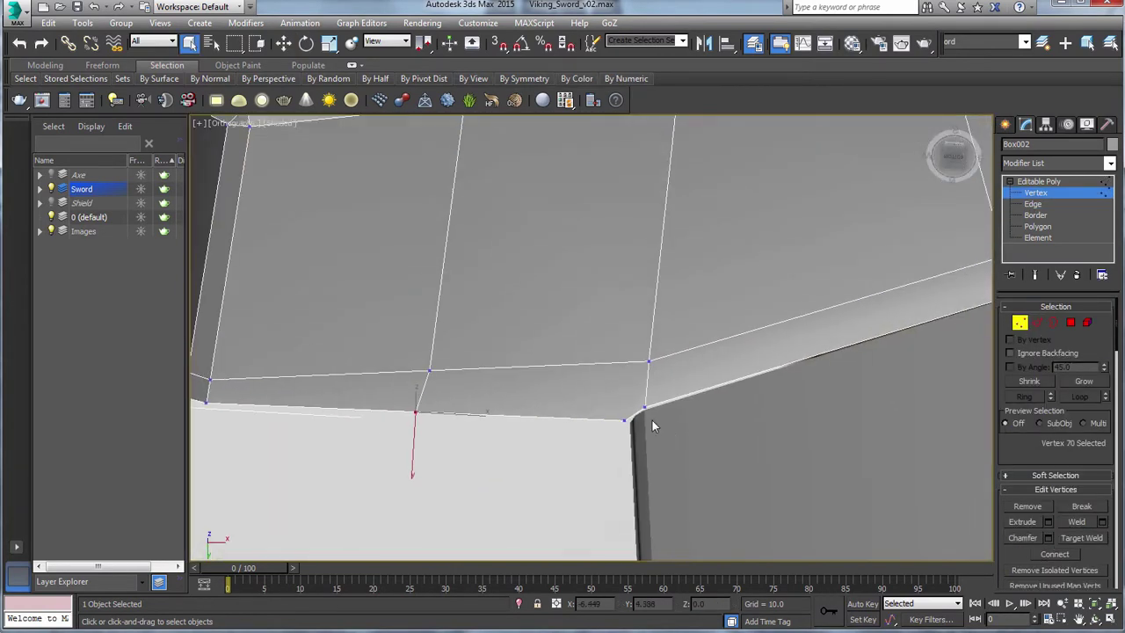
{"action": "key", "text": "ctrl+z"}
{"action": "key", "text": "ctrl+z"}
Connect the outer section's lengthwise edges with a new crosswise loop, joining its front rim vertex to the cut vertex on the underside.
{"action": "scroll", "coordinate": [653, 422], "scroll_direction": "down", "scroll_amount": 1}
{"action": "middle_click_drag", "start_coordinate": [662, 355], "coordinate": [694, 417]}
{"action": "scroll", "coordinate": [1092, 521], "scroll_direction": "down", "scroll_amount": 5}
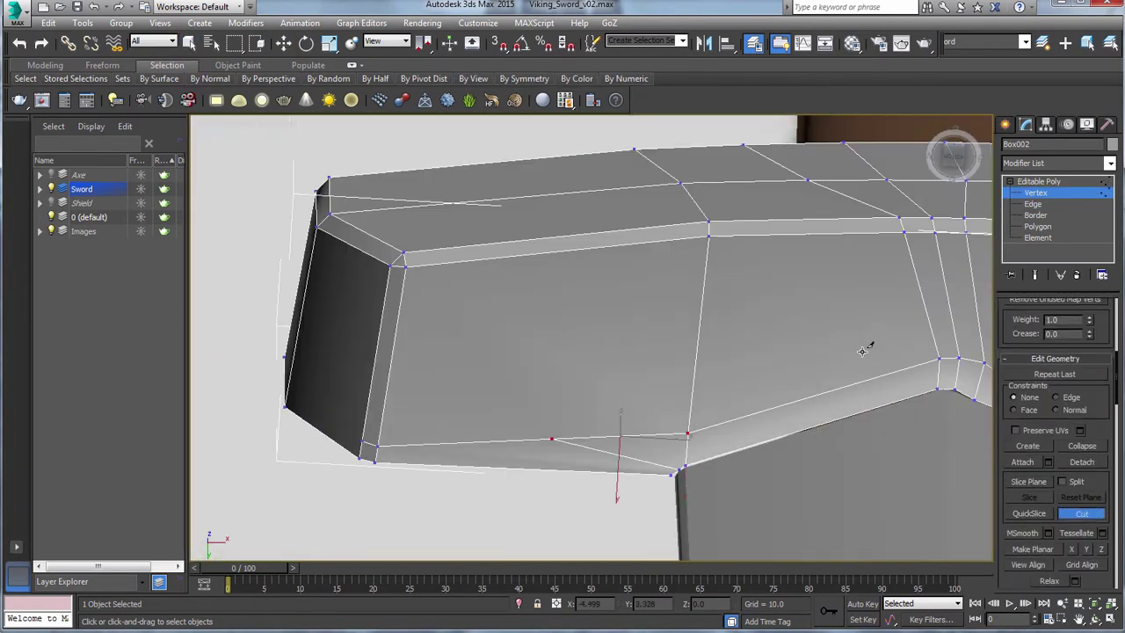
{"action": "key", "text": "2"}
{"action": "left_click_drag", "start_coordinate": [562, 276], "coordinate": [608, 406]}
{"action": "scroll", "coordinate": [680, 357], "scroll_direction": "up", "scroll_amount": 3}
{"action": "key", "text": "ctrl+shift+e"}
{"action": "key", "text": "1"}
{"action": "left_click", "coordinate": [570, 262]}
{"action": "left_click", "coordinate": [573, 398], "text": "ctrl"}
{"action": "key", "text": "ctrl+shift+e"}
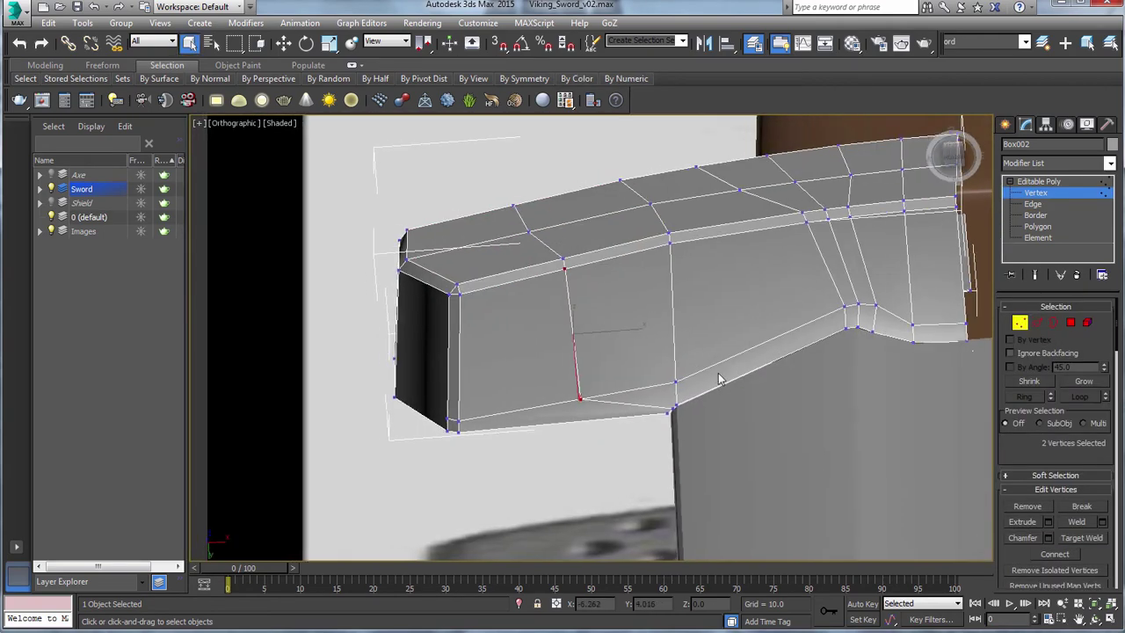
Slide the new underside vertex along its edge towards the blade corner, and with constraints set to None raise it to Z -14.3.
{"action": "scroll", "coordinate": [718, 379], "scroll_direction": "up", "scroll_amount": 4}
{"action": "scroll", "coordinate": [1064, 503], "scroll_direction": "down", "scroll_amount": 5}
{"action": "left_click_drag", "start_coordinate": [551, 440], "coordinate": [594, 437]}
{"action": "scroll", "coordinate": [594, 431], "scroll_direction": "down", "scroll_amount": 2}
{"action": "key", "text": "f"}
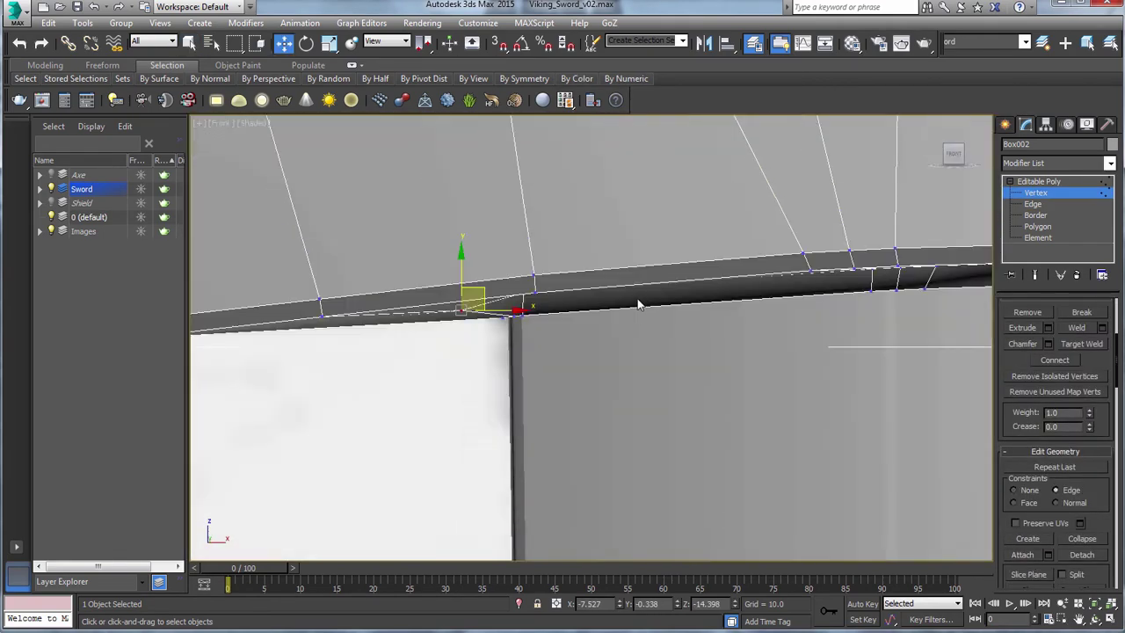
{"action": "middle_click_drag", "start_coordinate": [641, 304], "coordinate": [644, 286], "text": "alt"}
{"action": "left_click", "coordinate": [1014, 491]}
{"action": "left_click_drag", "start_coordinate": [460, 277], "coordinate": [460, 288]}
{"action": "key", "text": "f"}
{"action": "scroll", "coordinate": [597, 289], "scroll_direction": "down", "scroll_amount": 3}
{"action": "mouse_move", "coordinate": [597, 289]}
{"action": "middle_mouse_down", "text": "alt"}
{"action": "mouse_move", "coordinate": [628, 307]}
{"action": "mouse_move", "coordinate": [608, 291]}
{"action": "middle_mouse_up", "text": "alt"}
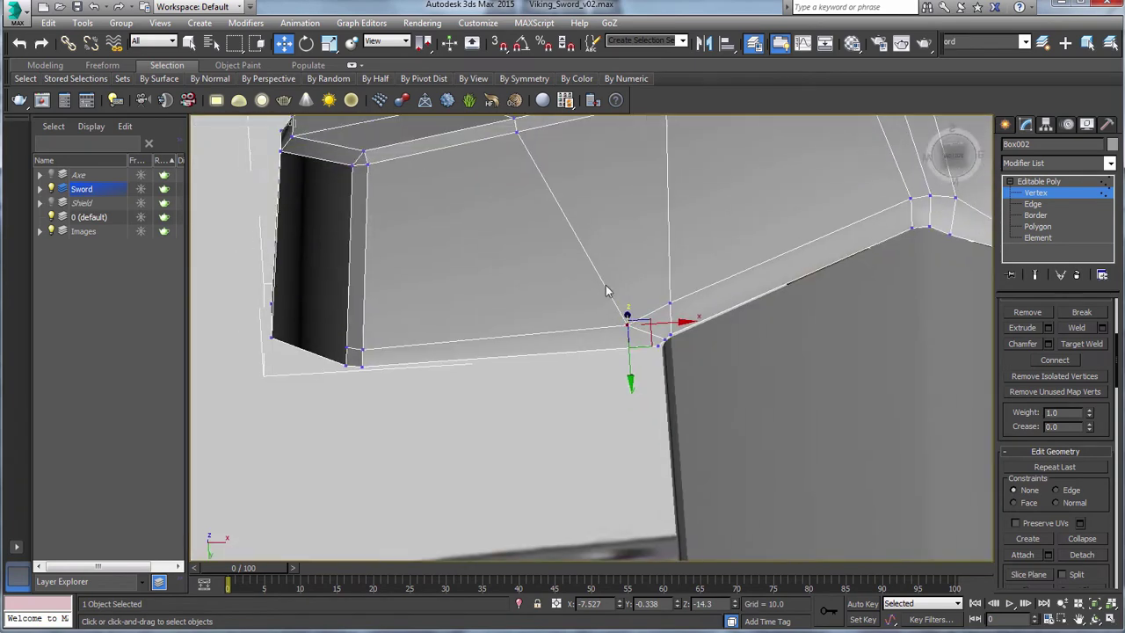
Slide the underside vertex along its edge, and shift the new loop's front vertices vertically to follow the crossguard's curve.
{"action": "scroll", "coordinate": [612, 292], "scroll_direction": "up", "scroll_amount": 2}
{"action": "left_click", "coordinate": [1056, 495]}
{"action": "left_click_drag", "start_coordinate": [659, 344], "coordinate": [676, 337]}
{"action": "scroll", "coordinate": [612, 294], "scroll_direction": "down", "scroll_amount": 4}
{"action": "middle_click_drag", "start_coordinate": [613, 299], "coordinate": [417, 332], "text": "alt"}
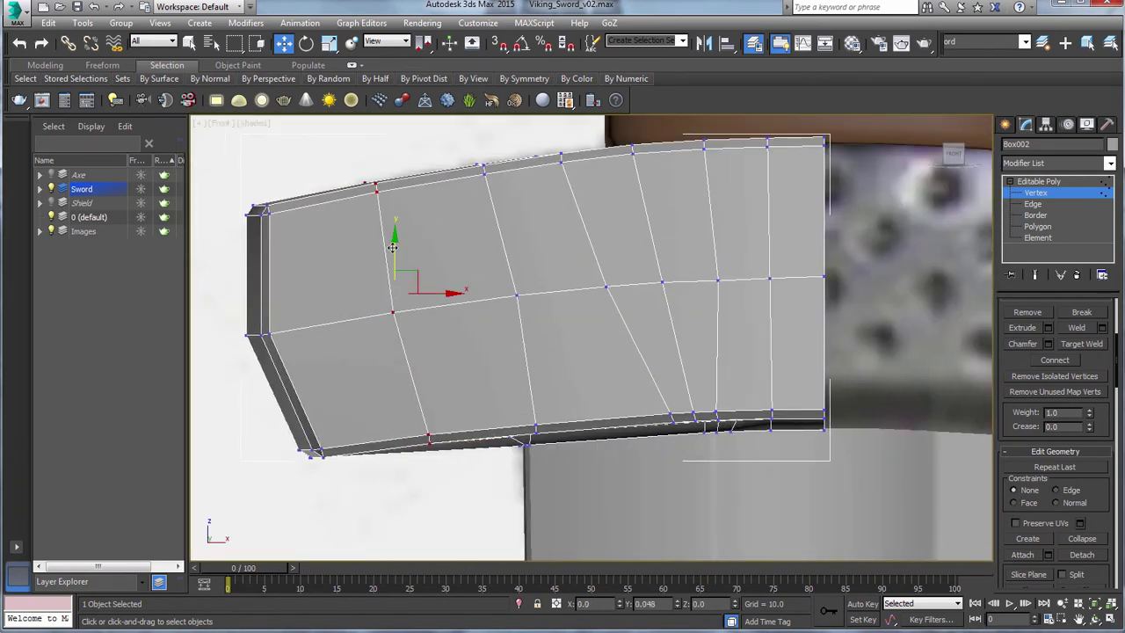
{"action": "middle_click_drag", "start_coordinate": [514, 366], "coordinate": [452, 455], "text": "alt"}
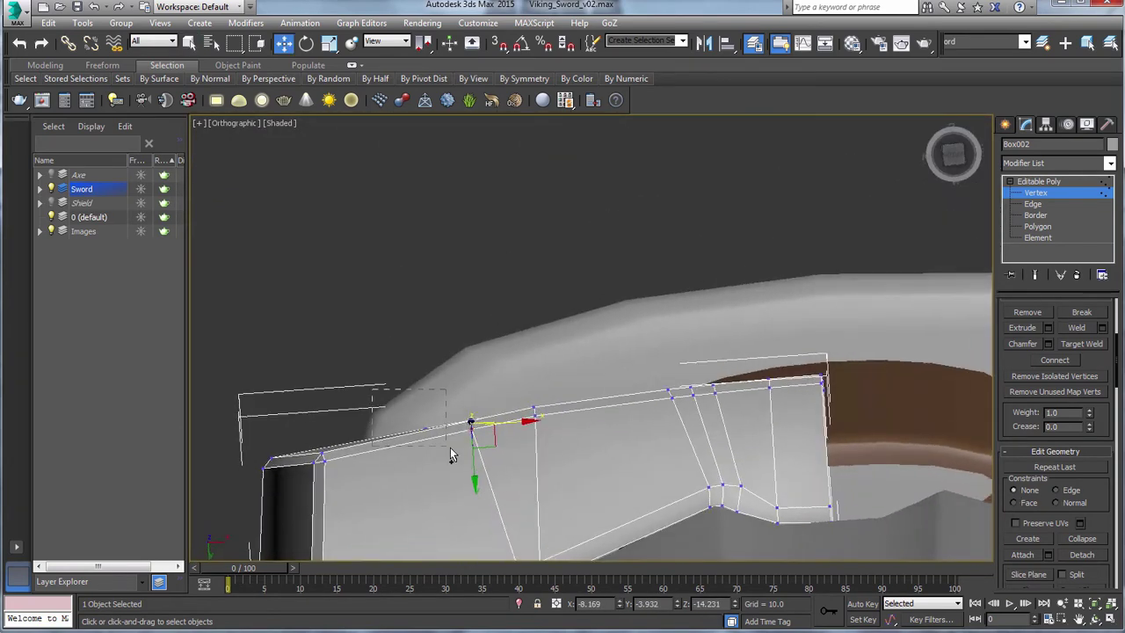
Slide the new loop inward and the neighbouring loop's underside rim vertices slightly outward using the Edge constraint.
{"action": "key", "text": "f"}
{"action": "left_click", "coordinate": [1014, 491]}
{"action": "middle_click_drag", "start_coordinate": [545, 412], "coordinate": [507, 364], "text": "alt"}
{"action": "left_click", "coordinate": [1057, 490]}
{"action": "key", "text": "w"}
{"action": "left_click_drag", "start_coordinate": [555, 359], "coordinate": [547, 360]}
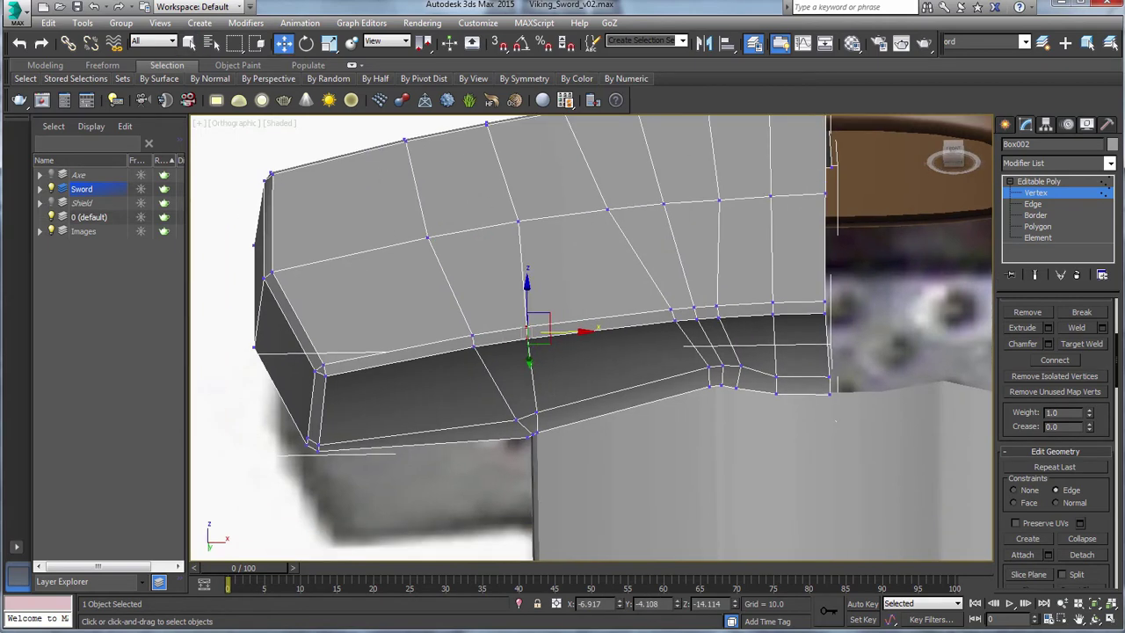
Connect another crosswise loop near the crossguard's outer end, slide its underside vertex inward, and connect that vertex to the blade corner.
{"action": "key", "text": "2"}
{"action": "left_click", "coordinate": [387, 393], "text": "ctrl"}
{"action": "key", "text": "ctrl+shift+e"}
{"action": "left_click", "coordinate": [1018, 322]}
{"action": "left_click", "coordinate": [416, 422]}
{"action": "key", "text": "w"}
{"action": "left_click_drag", "start_coordinate": [417, 423], "coordinate": [466, 417]}
{"action": "scroll", "coordinate": [533, 425], "scroll_direction": "up", "scroll_amount": 3}
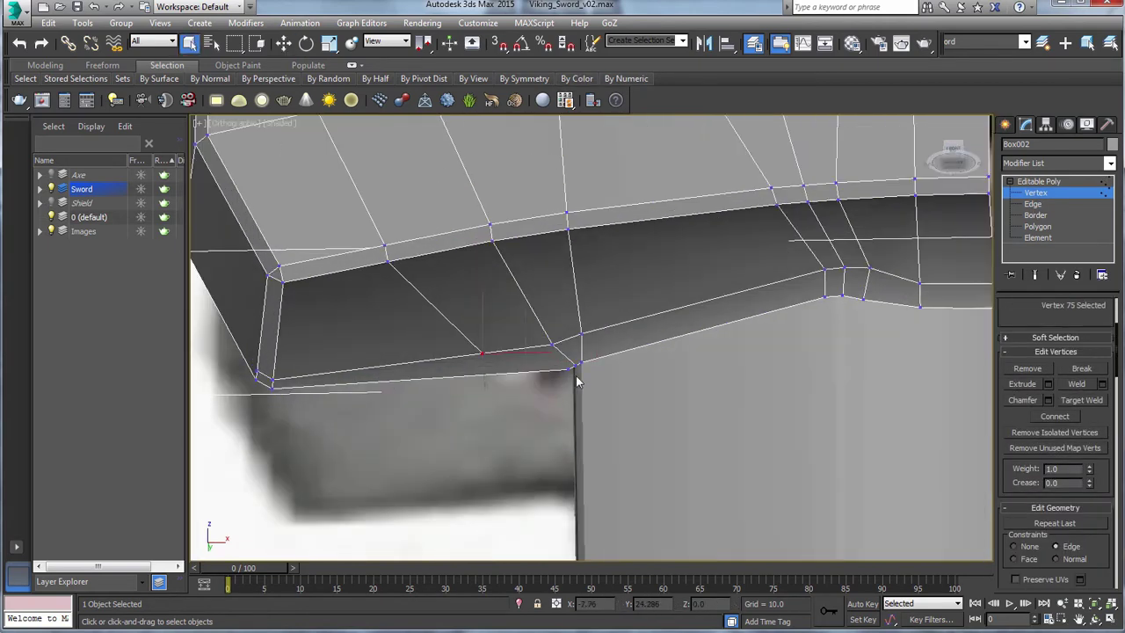
{"action": "left_click", "coordinate": [576, 375], "text": "ctrl"}
{"action": "key", "text": "ctrl+shift+e"}
Even out the outer loops' spacing on the crossguard's front, and adjust their top vertices with constraints set to None.
{"action": "middle_click_drag", "start_coordinate": [616, 369], "coordinate": [671, 409], "text": "alt"}
{"action": "scroll", "coordinate": [615, 378], "scroll_direction": "up", "scroll_amount": 5}
{"action": "middle_click_drag", "start_coordinate": [586, 405], "coordinate": [599, 386], "text": "alt"}
{"action": "key", "text": "f"}
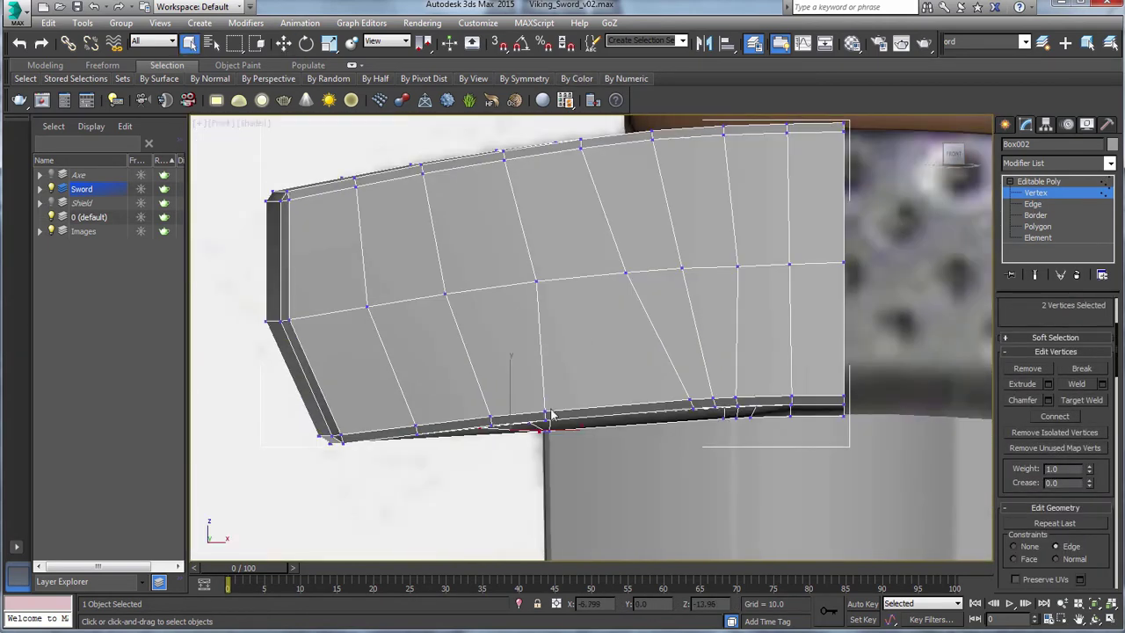
{"action": "left_click", "coordinate": [536, 282]}
{"action": "key", "text": "t"}
{"action": "key", "text": "f"}
{"action": "key", "text": "w"}
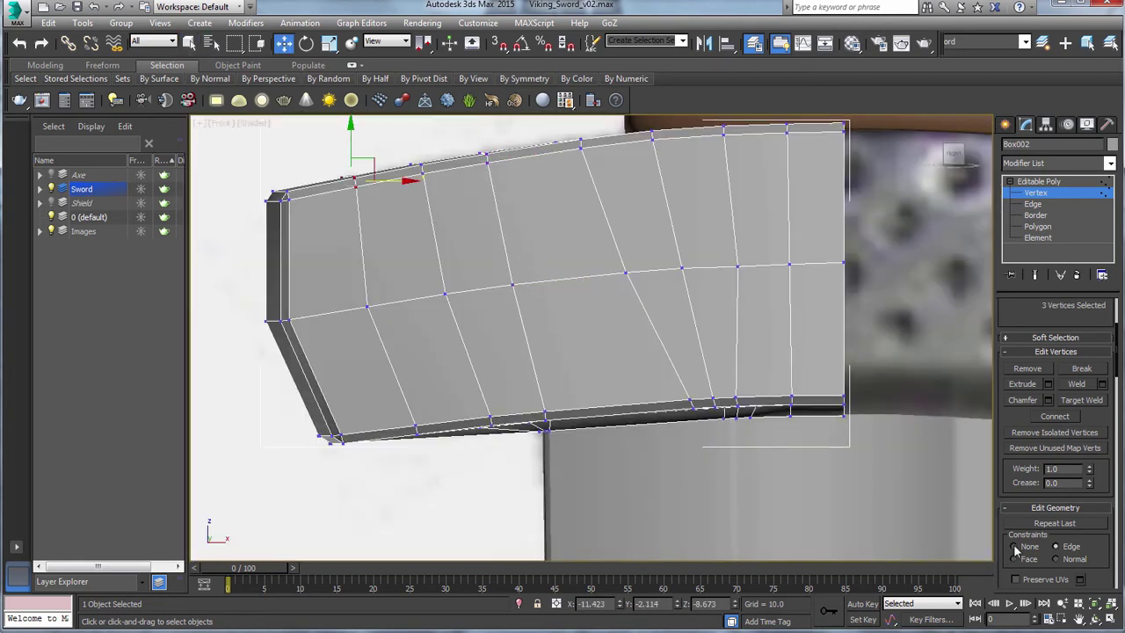
{"action": "left_click", "coordinate": [1016, 548]}
{"action": "middle_click_drag", "start_coordinate": [489, 151], "coordinate": [493, 165]}
{"action": "left_click_drag", "start_coordinate": [471, 151], "coordinate": [507, 184]}
{"action": "middle_click_drag", "start_coordinate": [501, 176], "coordinate": [607, 220], "text": "alt"}
Connect a lengthwise loop through the edges across the crossguard's thickness, and slide it in Y along the edges towards the back seam.
{"action": "key", "text": "q"}
{"action": "key", "text": "2"}
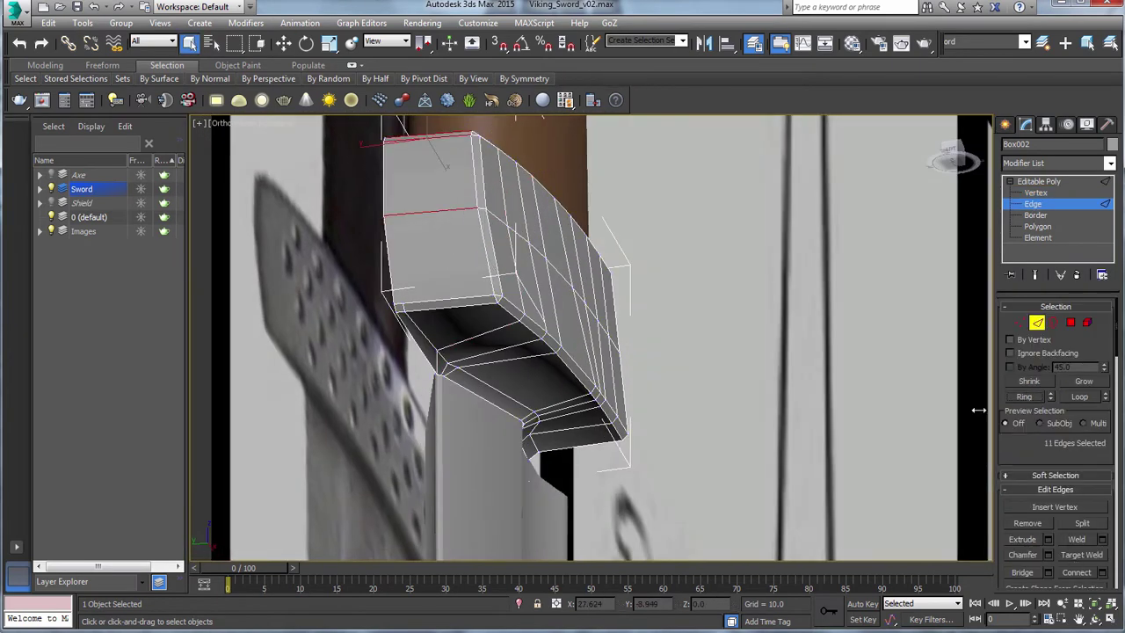
{"action": "scroll", "coordinate": [606, 351], "scroll_direction": "up", "scroll_amount": 3}
{"action": "middle_click_drag", "start_coordinate": [563, 290], "coordinate": [615, 378], "text": "alt"}
{"action": "scroll", "coordinate": [1018, 477], "scroll_direction": "down", "scroll_amount": 5}
{"action": "left_click", "coordinate": [1056, 498]}
{"action": "middle_click_drag", "start_coordinate": [572, 211], "coordinate": [576, 269]}
{"action": "key", "text": "w"}
{"action": "left_click_drag", "start_coordinate": [549, 247], "coordinate": [521, 248]}
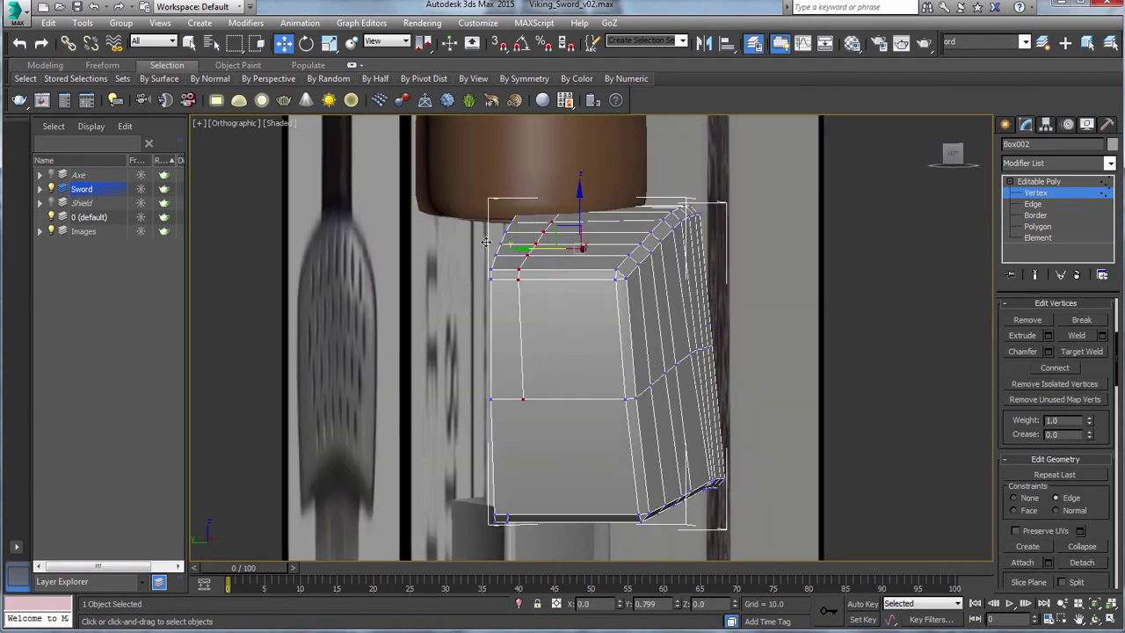
{"action": "middle_click_drag", "start_coordinate": [536, 396], "coordinate": [567, 283], "text": "alt"}
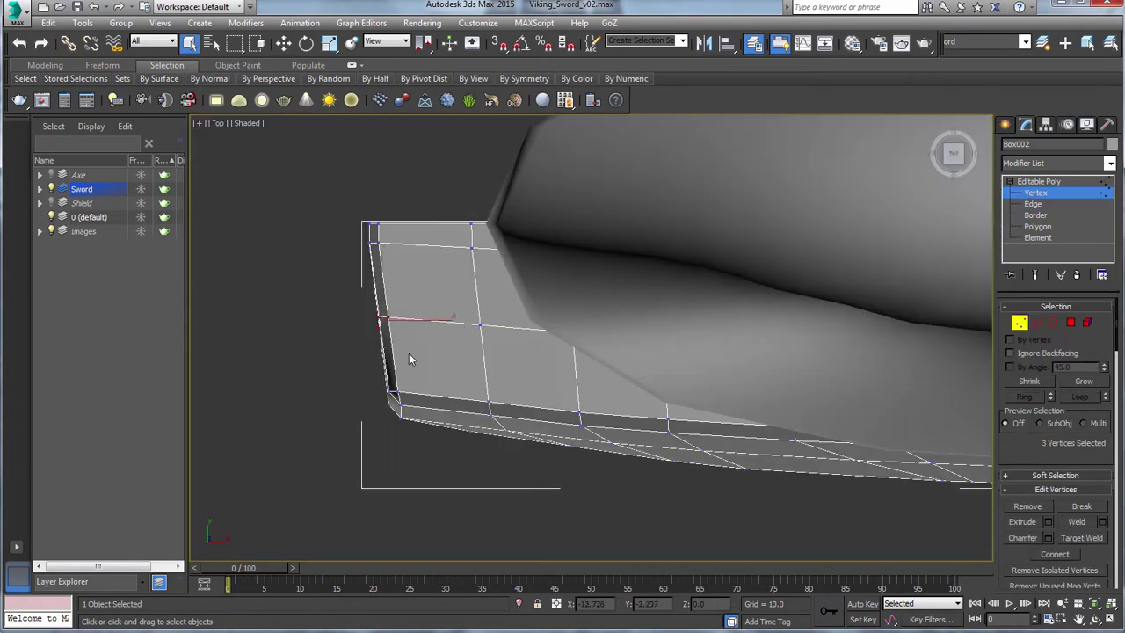
{"action": "left_click_drag", "start_coordinate": [332, 346], "coordinate": [333, 345], "text": "ctrl"}
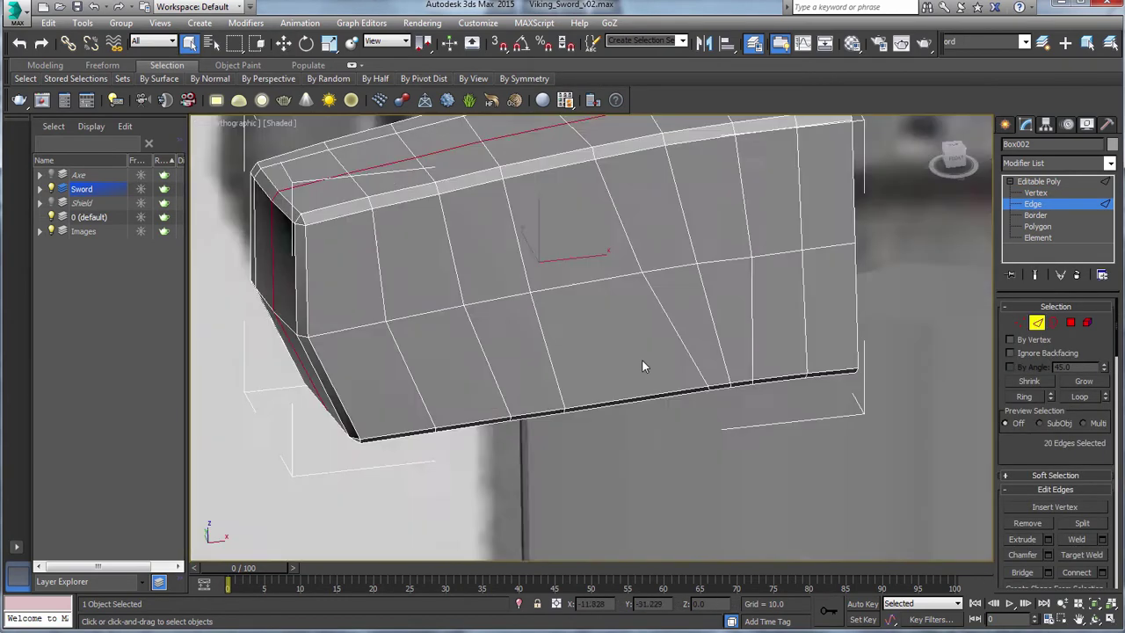
{"action": "left_click", "coordinate": [1038, 321]}
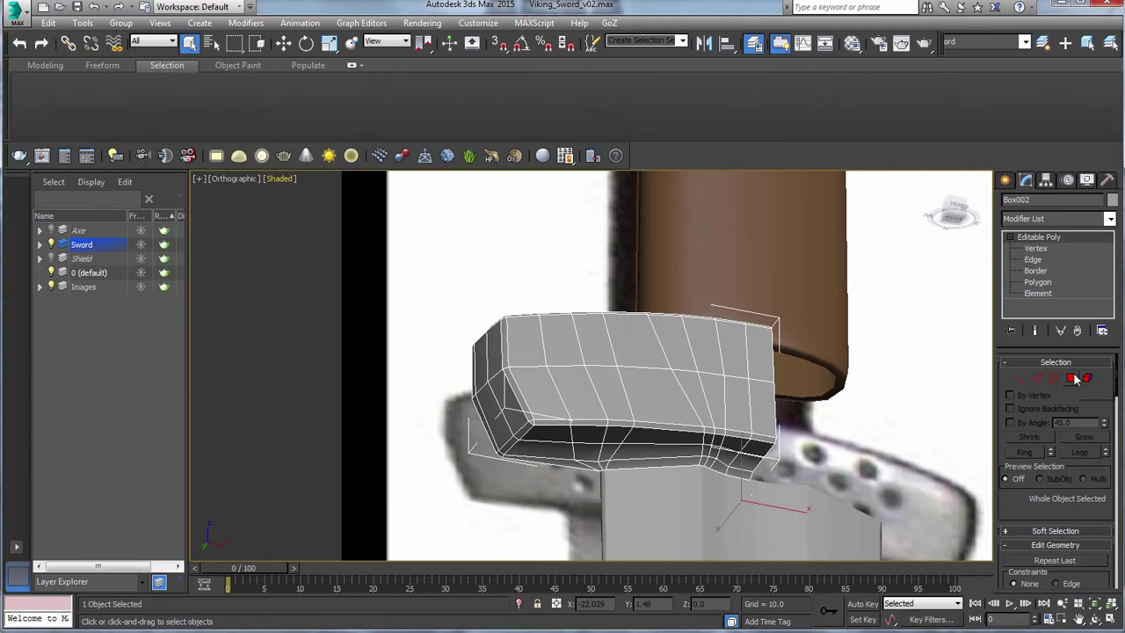
Add two Symmetry modifiers to the crossguard quarter, setting the mirror axis to Y with Flip enabled.
{"action": "left_click", "coordinate": [1071, 322]}
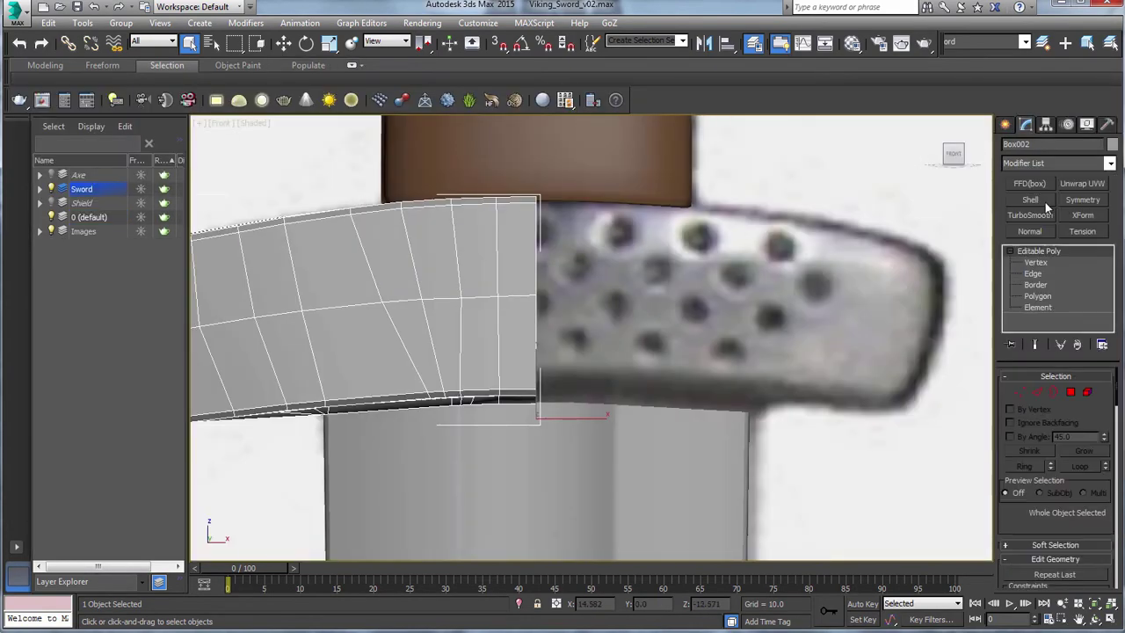
{"action": "left_click", "coordinate": [1082, 200]}
{"action": "left_click", "coordinate": [1082, 199]}
{"action": "left_click", "coordinate": [1048, 402]}
{"action": "left_click", "coordinate": [1030, 417]}
{"action": "middle_click_drag", "start_coordinate": [537, 346], "coordinate": [684, 416]}
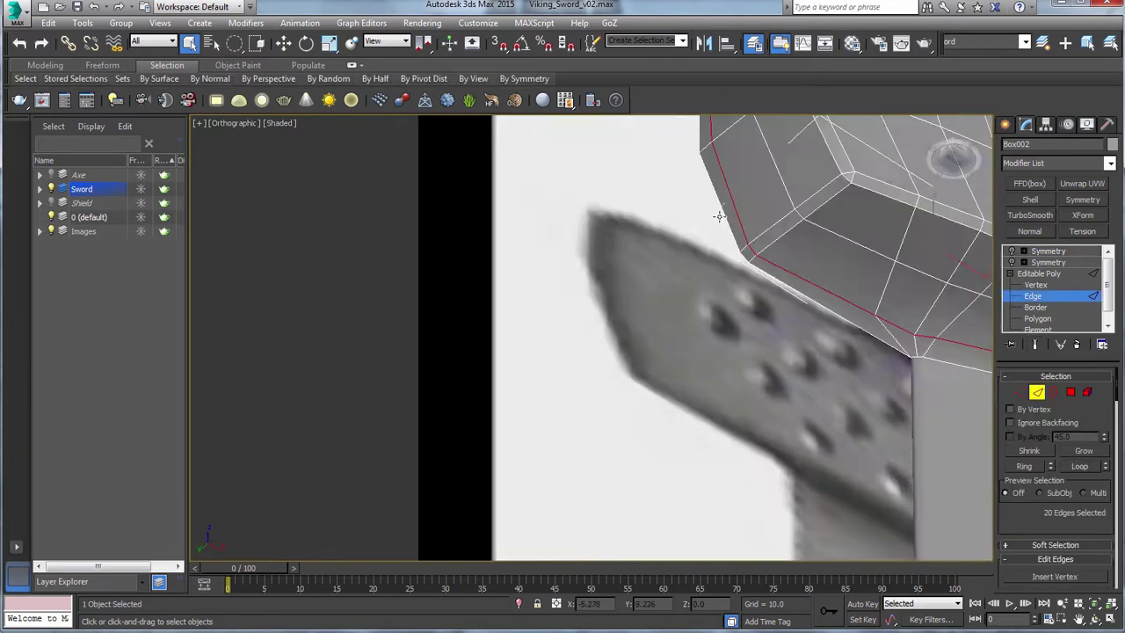
Restore the rectangular selection region, and slide the lengthwise loop's vertices along their edges on the crossguard's lower end.
{"action": "left_click_drag", "start_coordinate": [235, 43], "coordinate": [237, 69]}
{"action": "right_click", "coordinate": [529, 335]}
{"action": "left_click", "coordinate": [489, 251]}
{"action": "middle_click_drag", "start_coordinate": [528, 290], "coordinate": [539, 339]}
{"action": "scroll", "coordinate": [453, 185], "scroll_direction": "up", "scroll_amount": 3}
{"action": "key", "text": "w"}
{"action": "left_click_drag", "start_coordinate": [545, 396], "coordinate": [562, 373]}
{"action": "middle_click_drag", "start_coordinate": [615, 413], "coordinate": [640, 235], "text": "alt"}
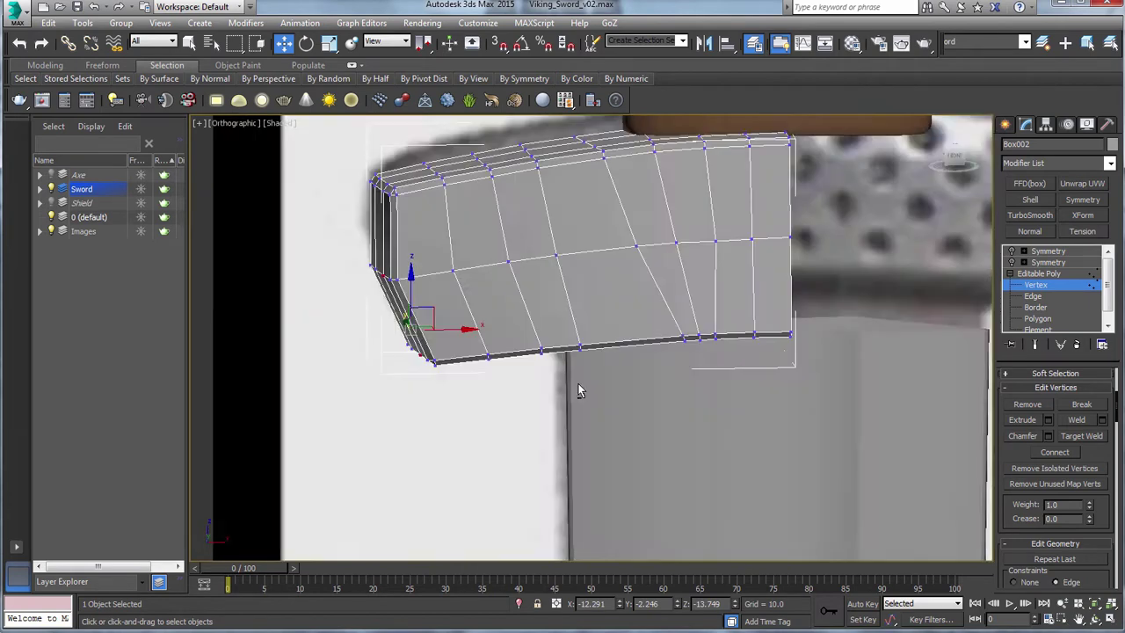
{"action": "middle_click_drag", "start_coordinate": [578, 389], "coordinate": [635, 290], "text": "alt"}
Slide the crosswise loops' vertices along their edges to even out the wide gap on the crossguard's front and underside.
{"action": "key", "text": "2"}
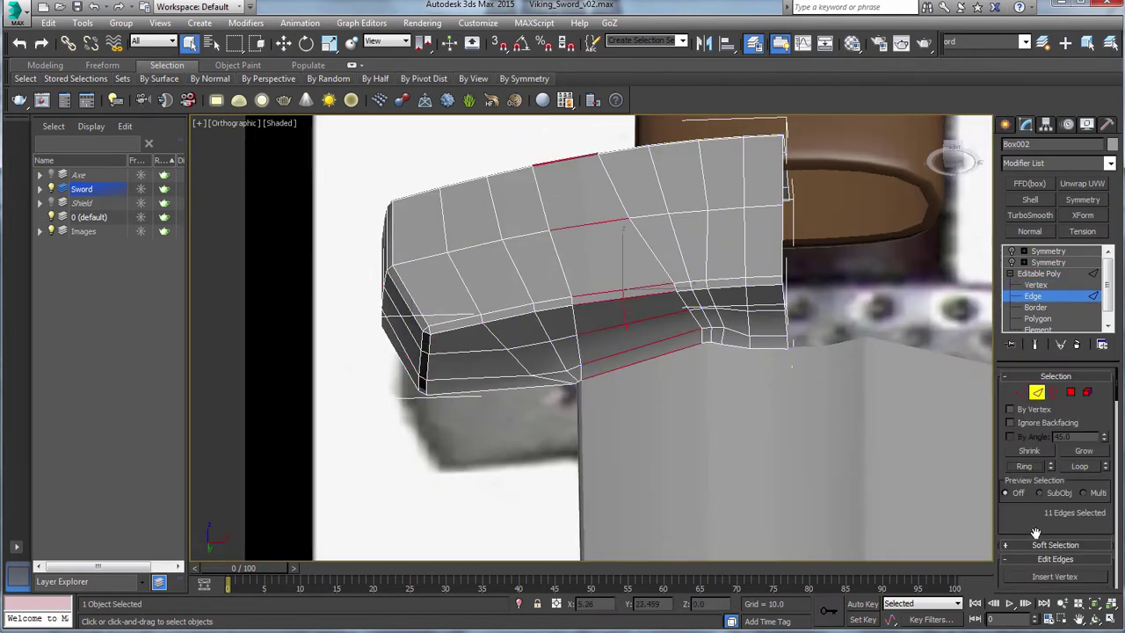
{"action": "key", "text": "1"}
{"action": "middle_click_drag", "start_coordinate": [722, 306], "coordinate": [726, 326]}
{"action": "scroll", "coordinate": [1081, 526], "scroll_direction": "down", "scroll_amount": 5}
{"action": "left_click", "coordinate": [1070, 529]}
{"action": "scroll", "coordinate": [703, 352], "scroll_direction": "up", "scroll_amount": 3}
{"action": "key", "text": "w"}
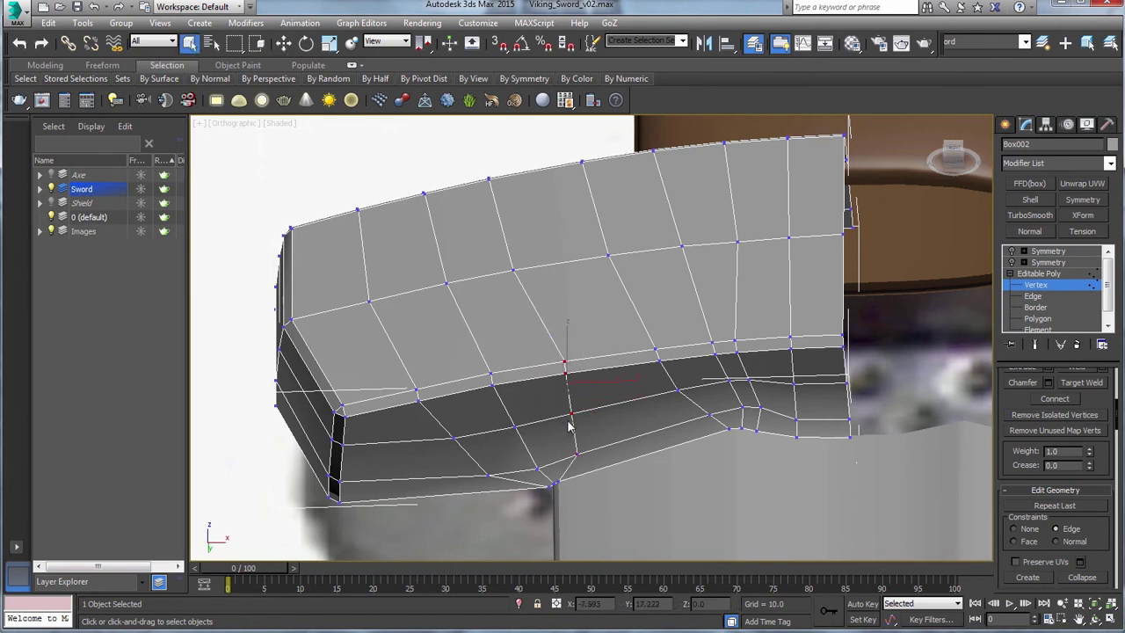
Chamfer the lengthwise mid-height edge loop on the crossguard's front and end into two separate loops.
{"action": "middle_click_drag", "start_coordinate": [568, 271], "coordinate": [482, 324], "text": "alt"}
{"action": "key", "text": "2"}
{"action": "double_click", "coordinate": [481, 325]}
{"action": "key", "text": "f"}
{"action": "scroll", "coordinate": [749, 361], "scroll_direction": "up", "scroll_amount": 2}
{"action": "scroll", "coordinate": [1037, 493], "scroll_direction": "down", "scroll_amount": 2}
{"action": "left_click", "coordinate": [1024, 500]}
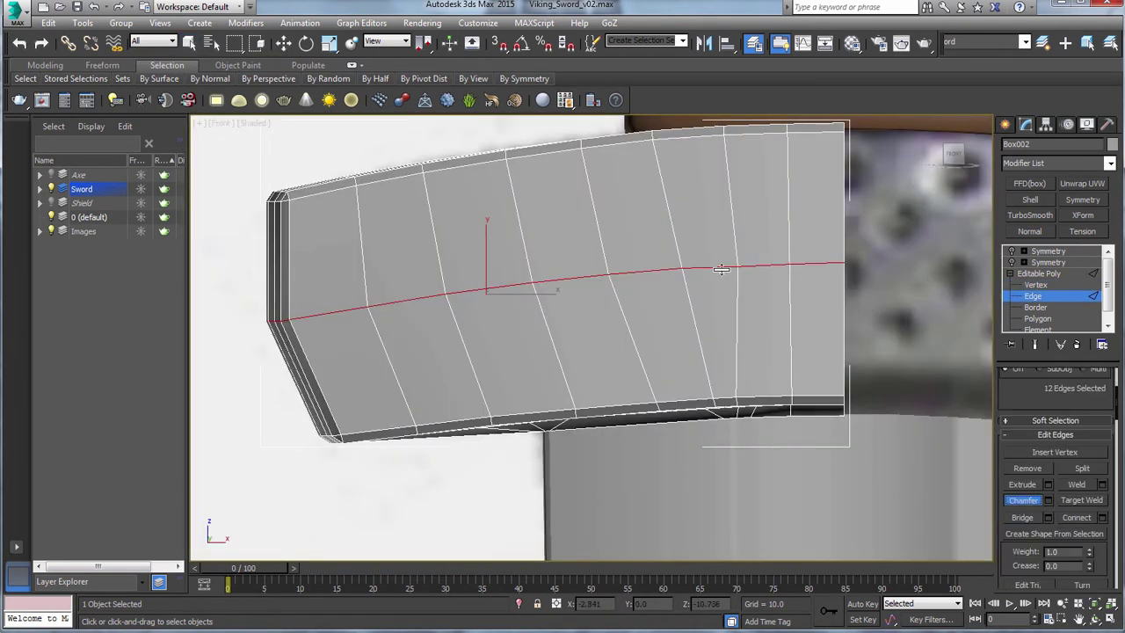
{"action": "middle_click_drag", "start_coordinate": [718, 221], "coordinate": [708, 265], "text": "alt"}
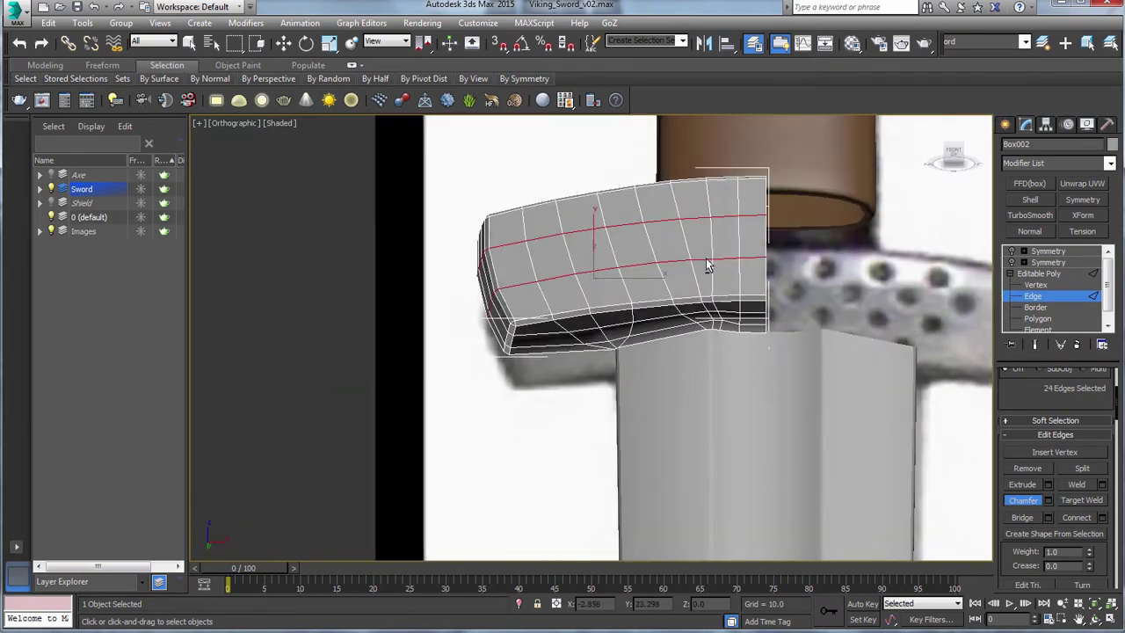
Turn on both Symmetry modifiers and collapse the whole stack into a single editable poly.
{"action": "left_click", "coordinate": [1034, 297]}
{"action": "left_click", "coordinate": [1012, 262]}
{"action": "left_click", "coordinate": [1012, 251]}
{"action": "middle_click_drag", "start_coordinate": [915, 290], "coordinate": [776, 288]}
{"action": "right_click", "coordinate": [1045, 250]}
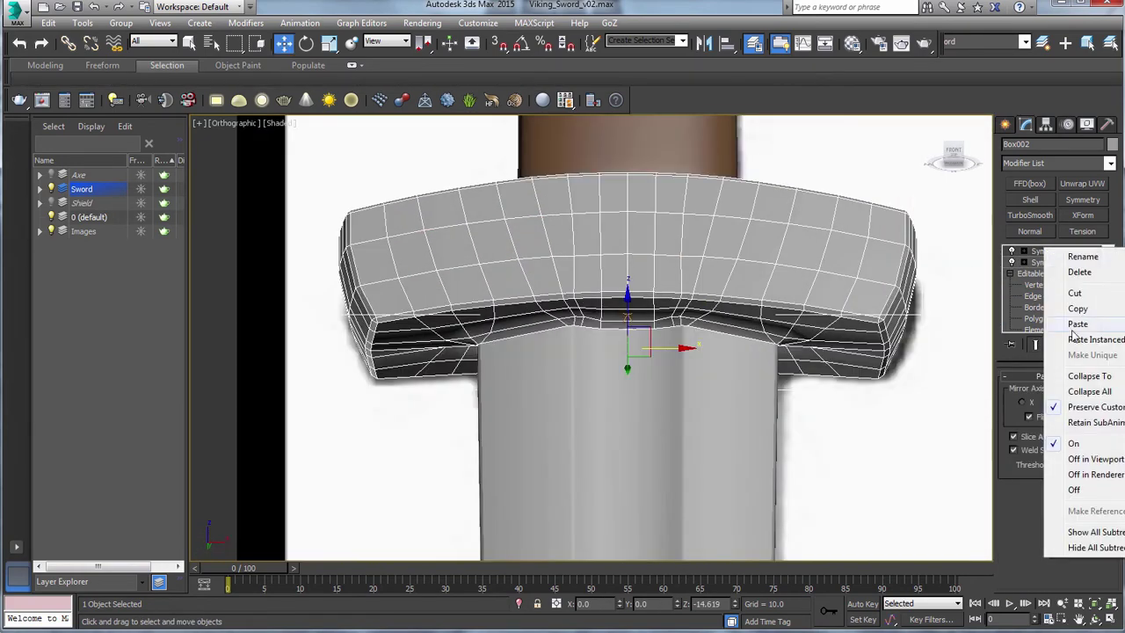
{"action": "left_click", "coordinate": [1086, 392]}
{"action": "left_click", "coordinate": [630, 363]}
{"action": "middle_click_drag", "start_coordinate": [615, 352], "coordinate": [668, 334], "text": "alt"}
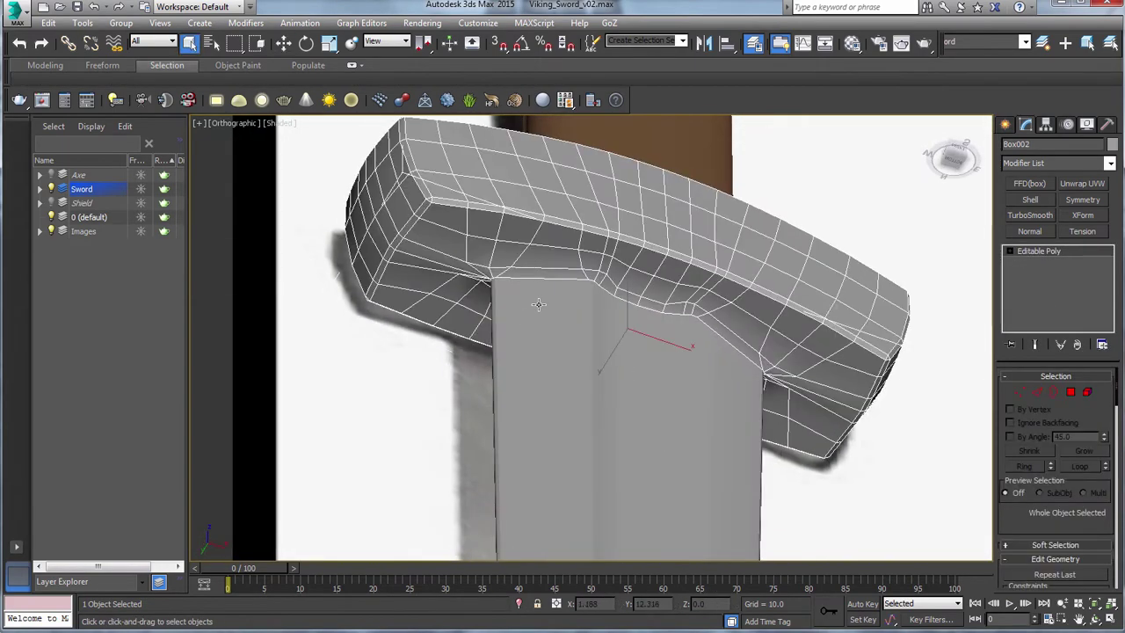
Save the scene, and attach the blade to the crossguard.
{"action": "left_click", "coordinate": [16, 14]}
{"action": "left_click", "coordinate": [48, 137]}
{"action": "left_click", "coordinate": [708, 284]}
{"action": "left_click_drag", "start_coordinate": [1029, 516], "coordinate": [1029, 407]}
{"action": "left_click", "coordinate": [1023, 555]}
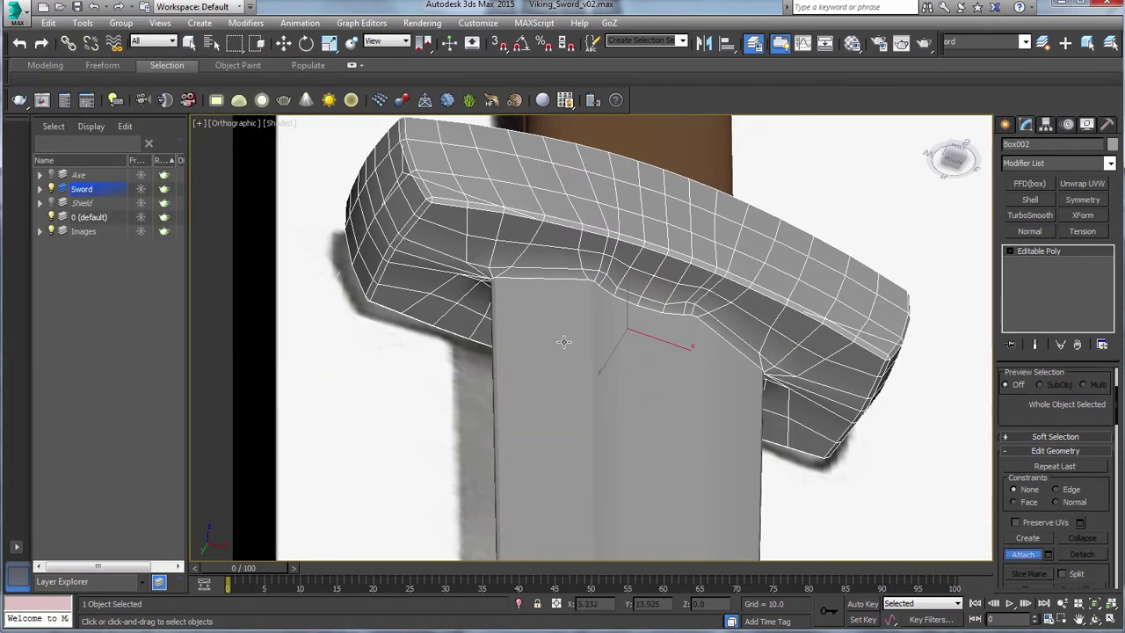
Reset the combined object's XForm and convert it to Editable Poly.
{"action": "left_click", "coordinate": [1107, 126]}
{"action": "left_click", "coordinate": [1063, 379]}
{"action": "right_click", "coordinate": [698, 299]}
{"action": "mouse_move", "coordinate": [751, 443]}
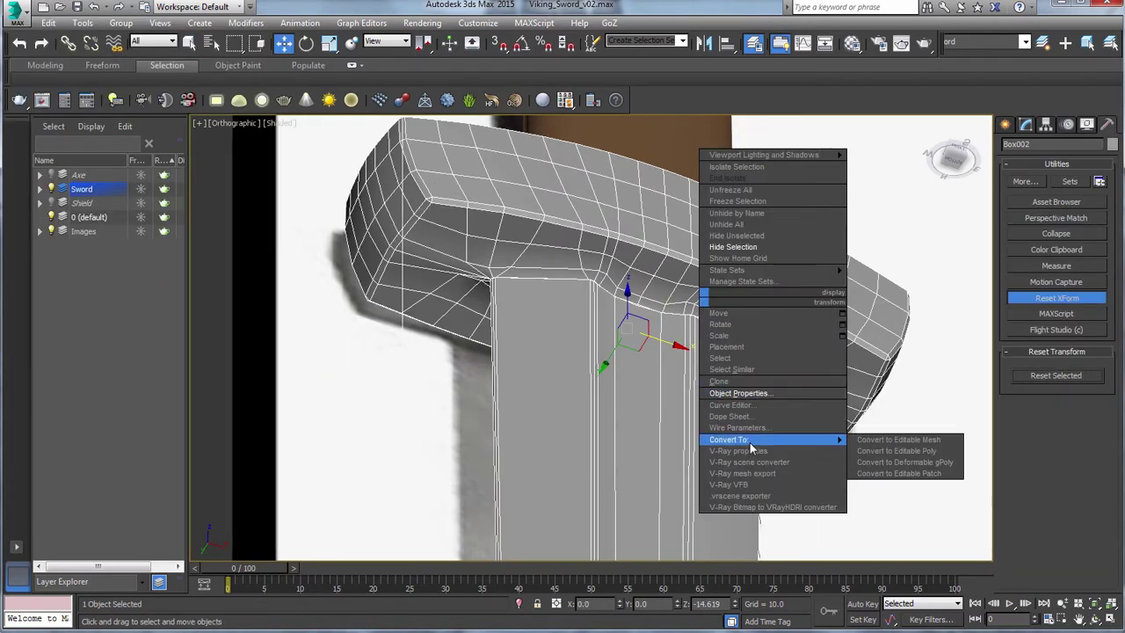
{"action": "left_click", "coordinate": [890, 452]}
Target-weld the first pair of crossguard and blade vertices beside the blade's ridge.
{"action": "middle_click_drag", "start_coordinate": [607, 364], "coordinate": [624, 378]}
{"action": "scroll", "coordinate": [622, 378], "scroll_direction": "up", "scroll_amount": 5}
{"action": "key", "text": "1"}
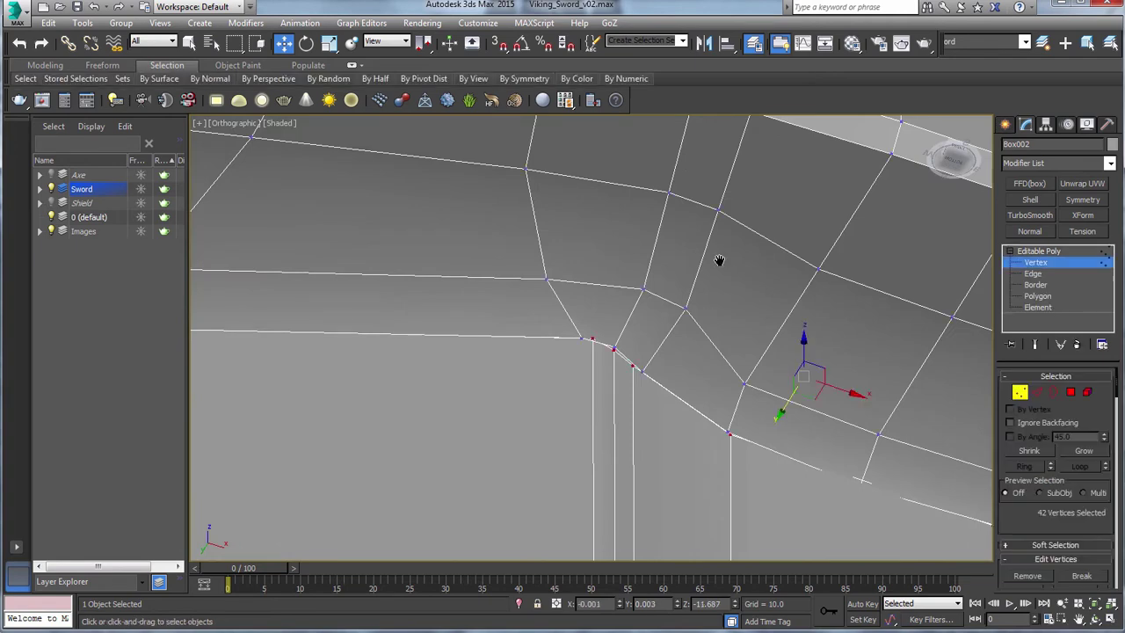
{"action": "key", "text": "q"}
{"action": "scroll", "coordinate": [571, 365], "scroll_direction": "up", "scroll_amount": 1}
{"action": "left_click", "coordinate": [564, 360]}
{"action": "left_click", "coordinate": [563, 361]}
{"action": "left_click", "coordinate": [580, 361]}
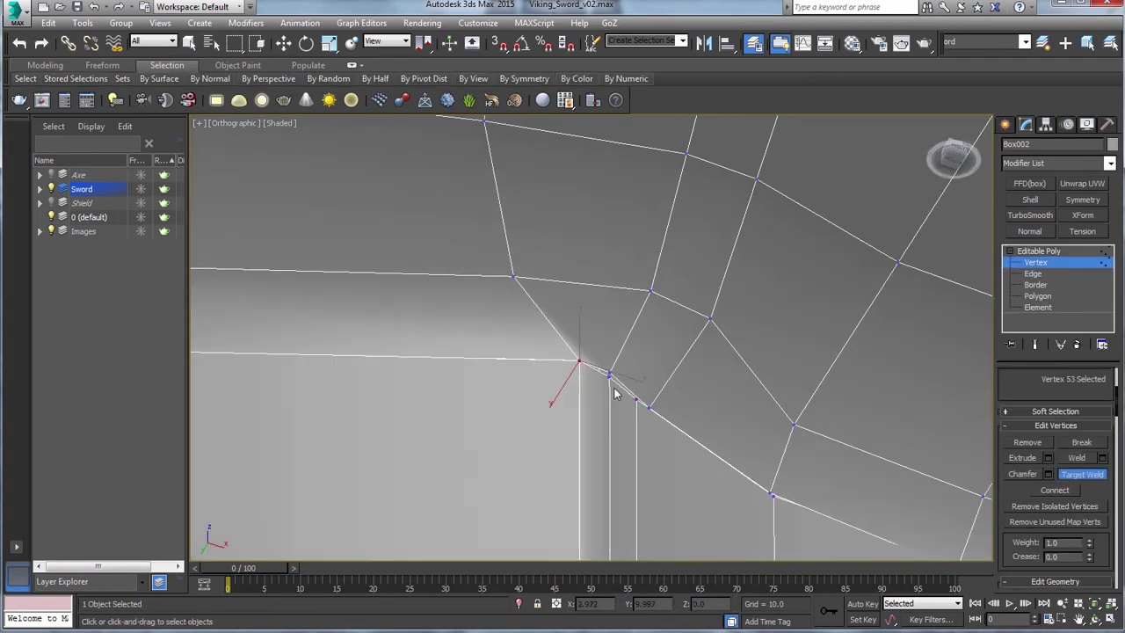
Target-weld the next three crossguard and blade vertex pairs along the blade's upper border, moving away from the ridge.
{"action": "scroll", "coordinate": [656, 362], "scroll_direction": "up", "scroll_amount": 2}
{"action": "left_click", "coordinate": [570, 378]}
{"action": "left_click", "coordinate": [570, 384]}
{"action": "left_click", "coordinate": [651, 447]}
{"action": "left_click", "coordinate": [625, 431]}
{"action": "middle_click_drag", "start_coordinate": [792, 543], "coordinate": [582, 349]}
{"action": "scroll", "coordinate": [582, 352], "scroll_direction": "up", "scroll_amount": 2}
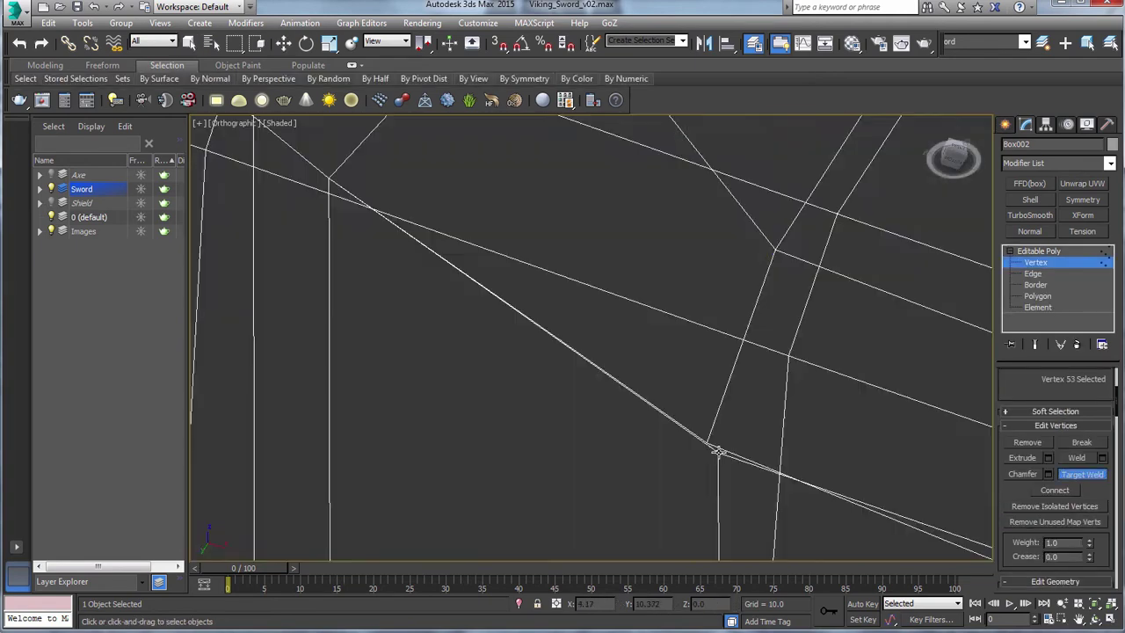
{"action": "left_click", "coordinate": [714, 447]}
{"action": "left_click", "coordinate": [722, 455]}
Target-weld the following four vertex pairs where the blade's fuller and its bordering edges meet the crossguard.
{"action": "scroll", "coordinate": [723, 455], "scroll_direction": "down", "scroll_amount": 2}
{"action": "middle_click_drag", "start_coordinate": [724, 448], "coordinate": [539, 379], "text": "alt"}
{"action": "scroll", "coordinate": [831, 309], "scroll_direction": "down", "scroll_amount": 1}
{"action": "scroll", "coordinate": [540, 378], "scroll_direction": "up", "scroll_amount": 2}
{"action": "left_click", "coordinate": [603, 426]}
{"action": "left_click", "coordinate": [584, 424]}
{"action": "middle_click_drag", "start_coordinate": [941, 402], "coordinate": [659, 400]}
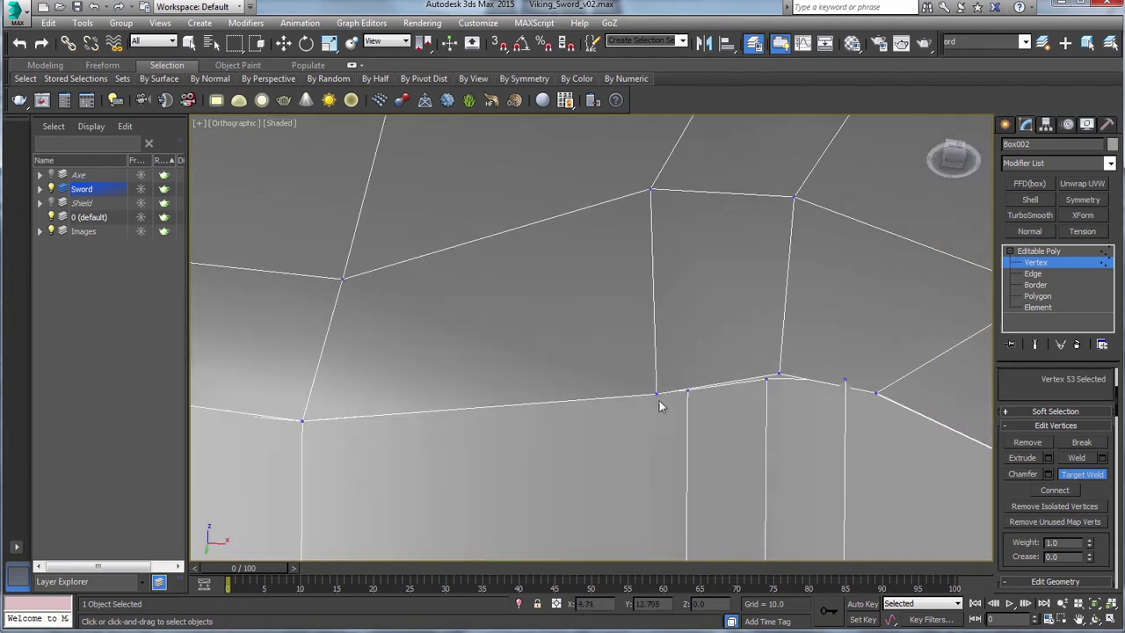
{"action": "left_click", "coordinate": [687, 393]}
{"action": "left_click", "coordinate": [779, 373]}
{"action": "left_click", "coordinate": [767, 379]}
{"action": "left_click", "coordinate": [876, 393]}
{"action": "left_click", "coordinate": [846, 380]}
In wireframe display, target-weld the blade vertex at the outer edge to its crossguard vertex.
{"action": "middle_click_drag", "start_coordinate": [768, 362], "coordinate": [425, 294]}
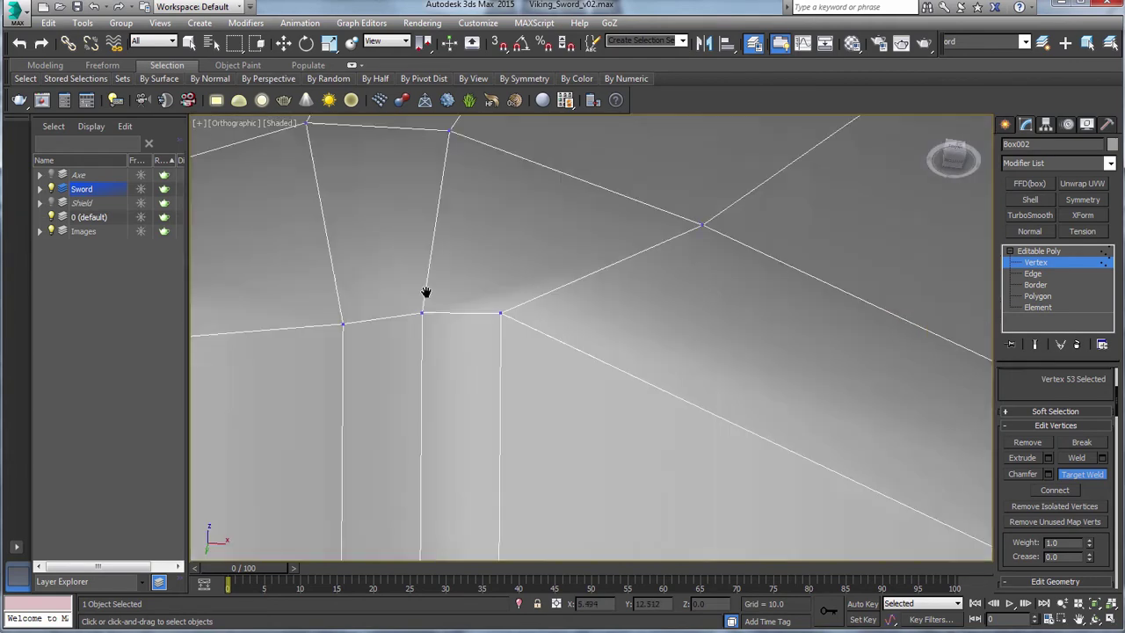
{"action": "mouse_move", "coordinate": [924, 536]}
{"action": "middle_mouse_down"}
{"action": "mouse_move", "coordinate": [648, 309]}
{"action": "mouse_move", "coordinate": [604, 251]}
{"action": "middle_mouse_up"}
{"action": "key", "text": "F3"}
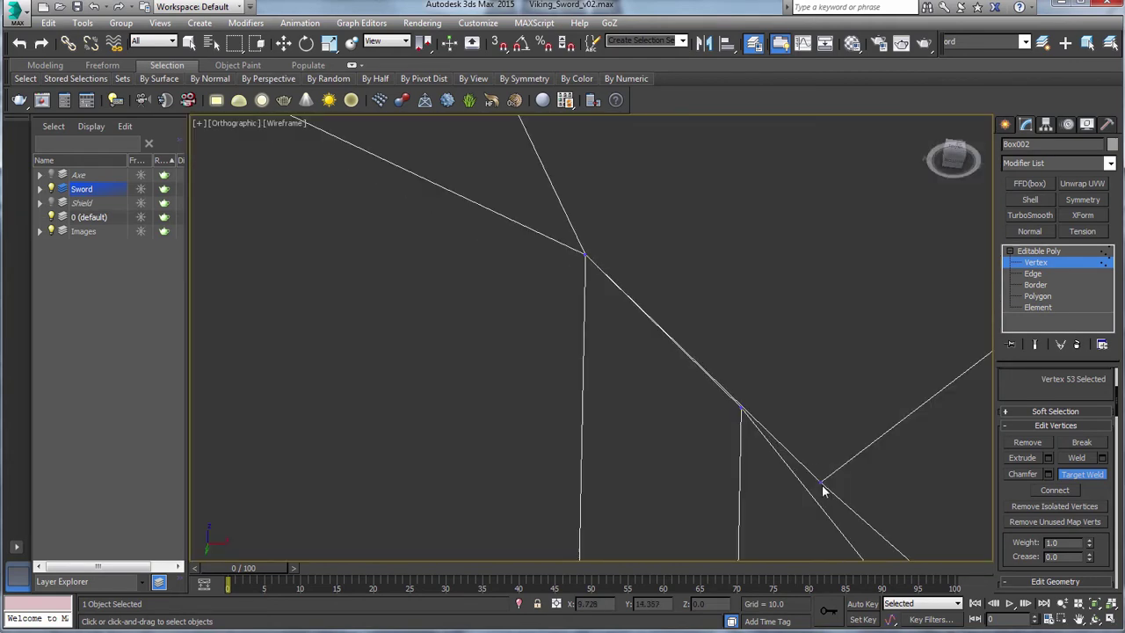
{"action": "scroll", "coordinate": [566, 359], "scroll_direction": "down", "scroll_amount": 2}
{"action": "middle_click_drag", "start_coordinate": [566, 360], "coordinate": [583, 287]}
{"action": "left_click", "coordinate": [706, 377]}
{"action": "left_click", "coordinate": [572, 304]}
Target-weld the close vertex pairs at the blade's narrow outer edge to the crossguard opening.
{"action": "scroll", "coordinate": [572, 304], "scroll_direction": "down", "scroll_amount": 2}
{"action": "scroll", "coordinate": [607, 345], "scroll_direction": "down", "scroll_amount": 3}
{"action": "scroll", "coordinate": [607, 345], "scroll_direction": "down", "scroll_amount": 4}
{"action": "scroll", "coordinate": [583, 286], "scroll_direction": "up", "scroll_amount": 7}
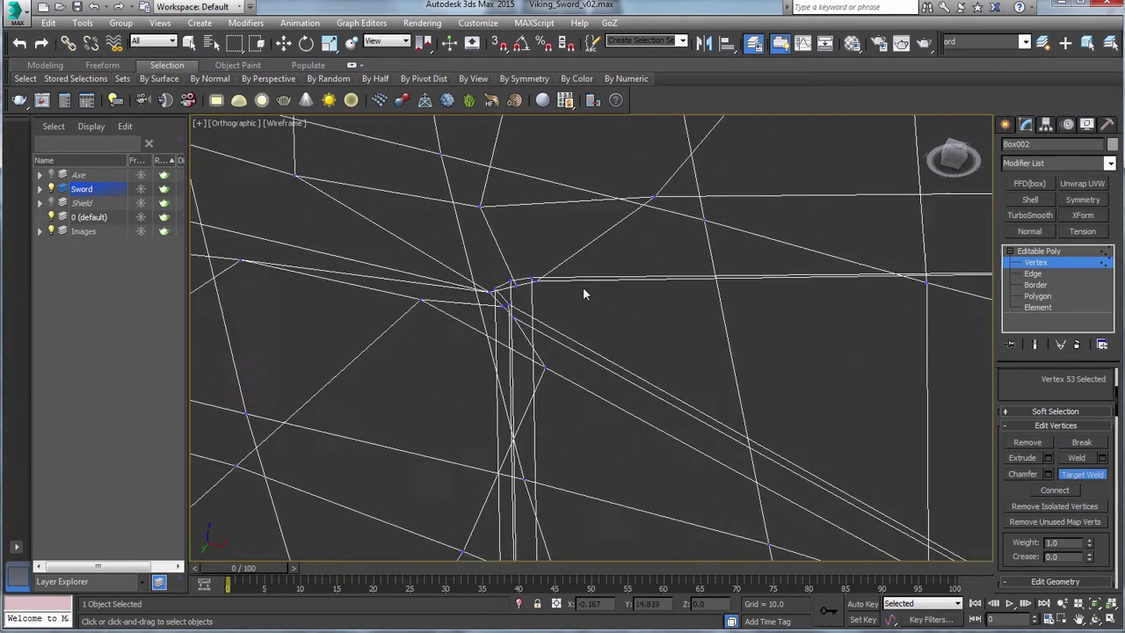
{"action": "middle_click_drag", "start_coordinate": [384, 304], "coordinate": [440, 330], "text": "alt"}
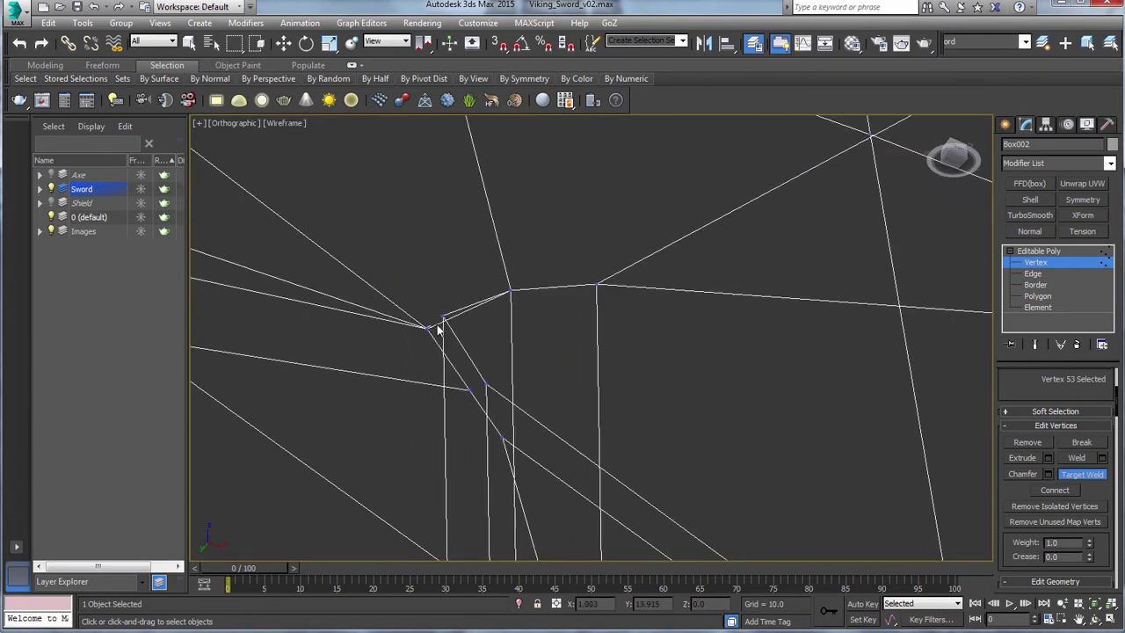
{"action": "left_click", "coordinate": [470, 390]}
{"action": "left_click", "coordinate": [486, 383]}
{"action": "scroll", "coordinate": [487, 383], "scroll_direction": "down", "scroll_amount": 4}
{"action": "middle_click_drag", "start_coordinate": [486, 384], "coordinate": [595, 392]}
{"action": "scroll", "coordinate": [595, 392], "scroll_direction": "up", "scroll_amount": 4}
{"action": "middle_click_drag", "start_coordinate": [623, 434], "coordinate": [621, 384], "text": "alt"}
{"action": "scroll", "coordinate": [697, 361], "scroll_direction": "down", "scroll_amount": 4}
{"action": "scroll", "coordinate": [724, 349], "scroll_direction": "up", "scroll_amount": 5}
{"action": "mouse_move", "coordinate": [813, 303]}
{"action": "middle_mouse_down"}
{"action": "mouse_move", "coordinate": [692, 354]}
{"action": "mouse_move", "coordinate": [703, 322]}
{"action": "mouse_move", "coordinate": [631, 261]}
{"action": "mouse_move", "coordinate": [664, 284]}
{"action": "middle_mouse_up"}
{"action": "left_click", "coordinate": [713, 349]}
{"action": "left_click", "coordinate": [719, 314]}
Continue target-welding the remaining blade and crossguard vertex pairs around the blade's opposite side and edge.
{"action": "scroll", "coordinate": [719, 314], "scroll_direction": "down", "scroll_amount": 5}
{"action": "key", "text": "F3"}
{"action": "scroll", "coordinate": [691, 354], "scroll_direction": "down", "scroll_amount": 4}
{"action": "scroll", "coordinate": [703, 322], "scroll_direction": "up", "scroll_amount": 5}
{"action": "scroll", "coordinate": [664, 284], "scroll_direction": "up", "scroll_amount": 4}
{"action": "key", "text": "F3"}
{"action": "scroll", "coordinate": [615, 308], "scroll_direction": "down", "scroll_amount": 2}
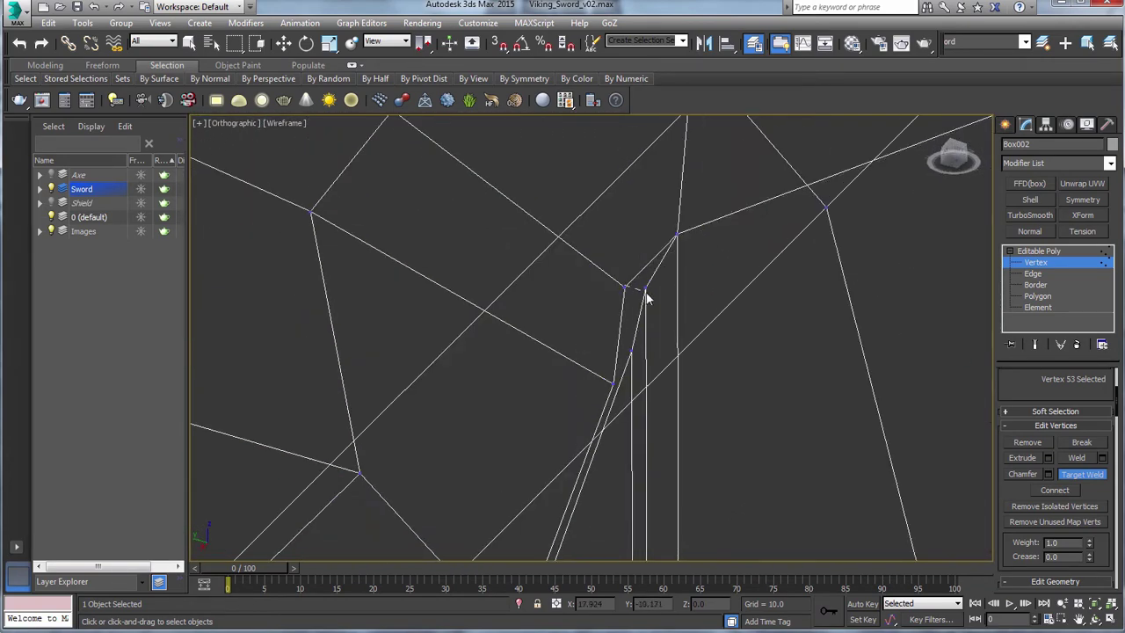
{"action": "middle_click_drag", "start_coordinate": [667, 322], "coordinate": [645, 374], "text": "alt"}
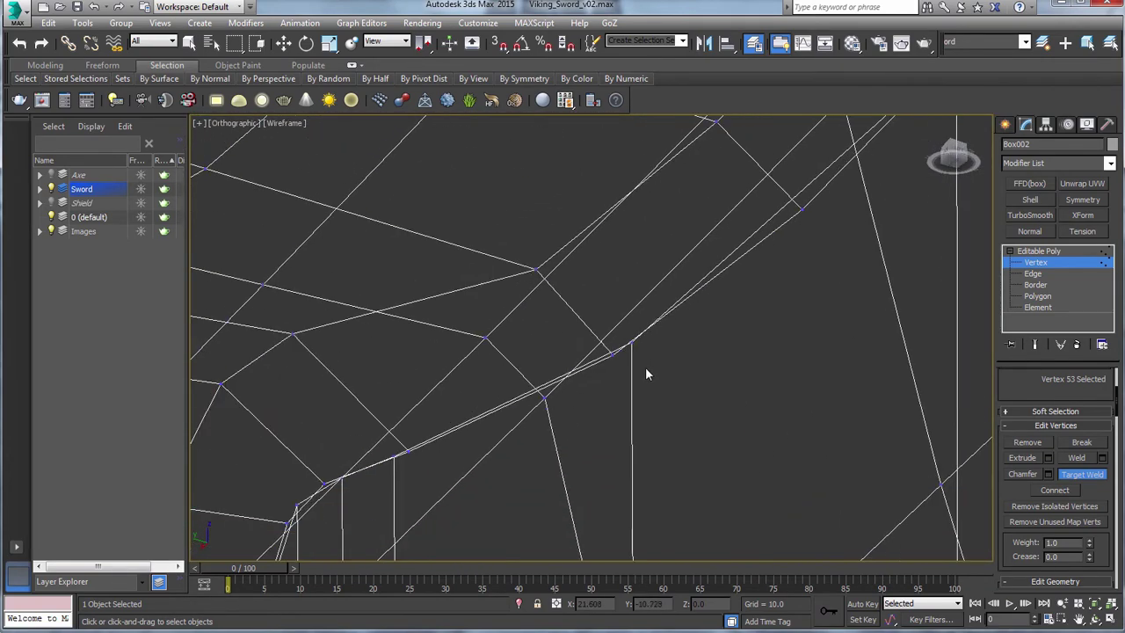
{"action": "scroll", "coordinate": [615, 316], "scroll_direction": "up", "scroll_amount": 5}
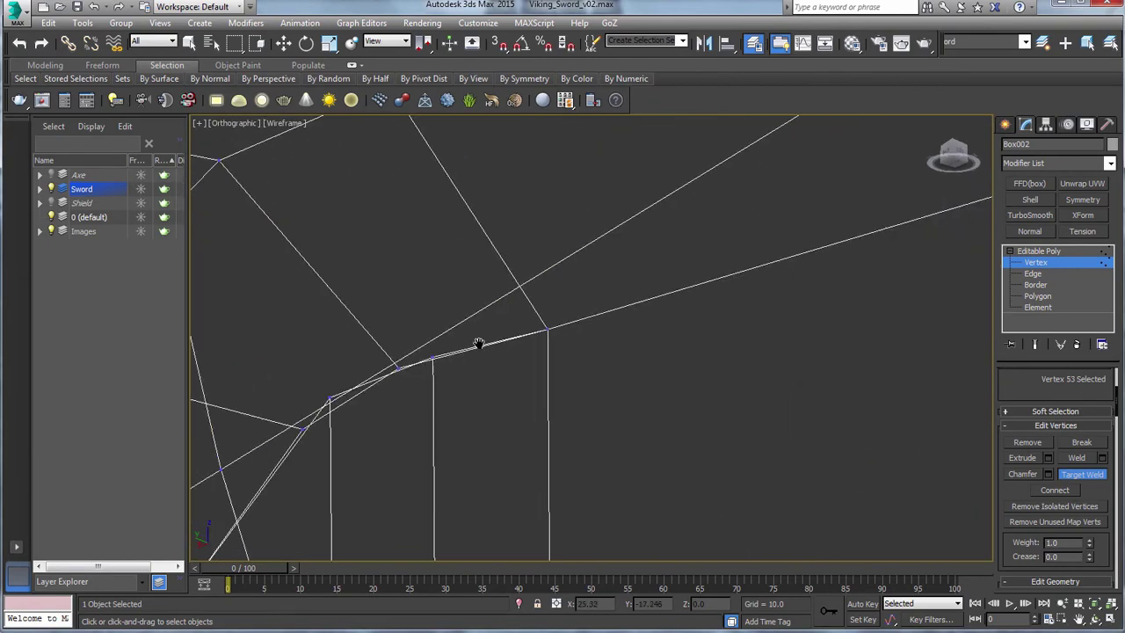
{"action": "middle_click_drag", "start_coordinate": [414, 380], "coordinate": [525, 326], "text": "alt"}
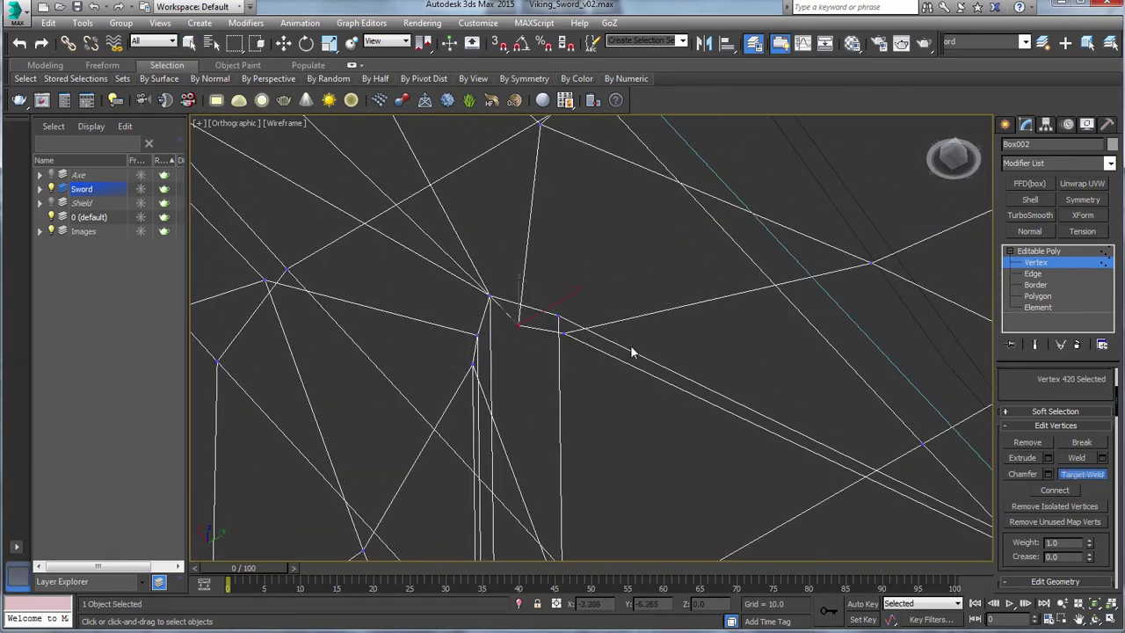
{"action": "middle_click_drag", "start_coordinate": [676, 356], "coordinate": [628, 352], "text": "alt"}
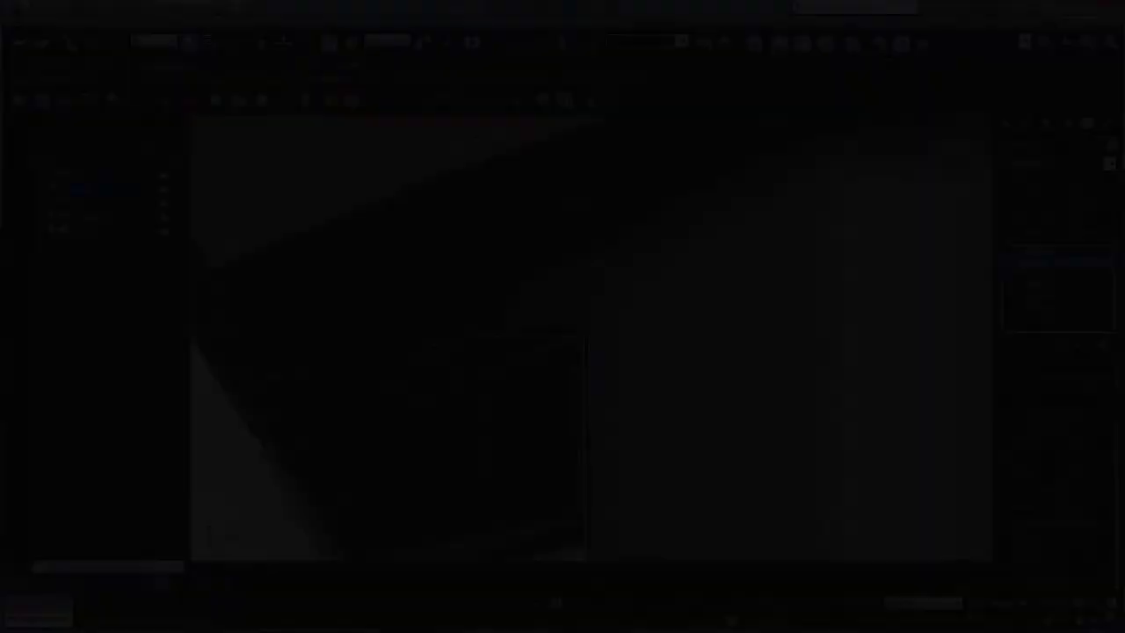
Inspect the smoothed joint between blade and crossguard, and undo the TurboSmooth modifier.
{"action": "scroll", "coordinate": [747, 310], "scroll_direction": "down", "scroll_amount": 8}
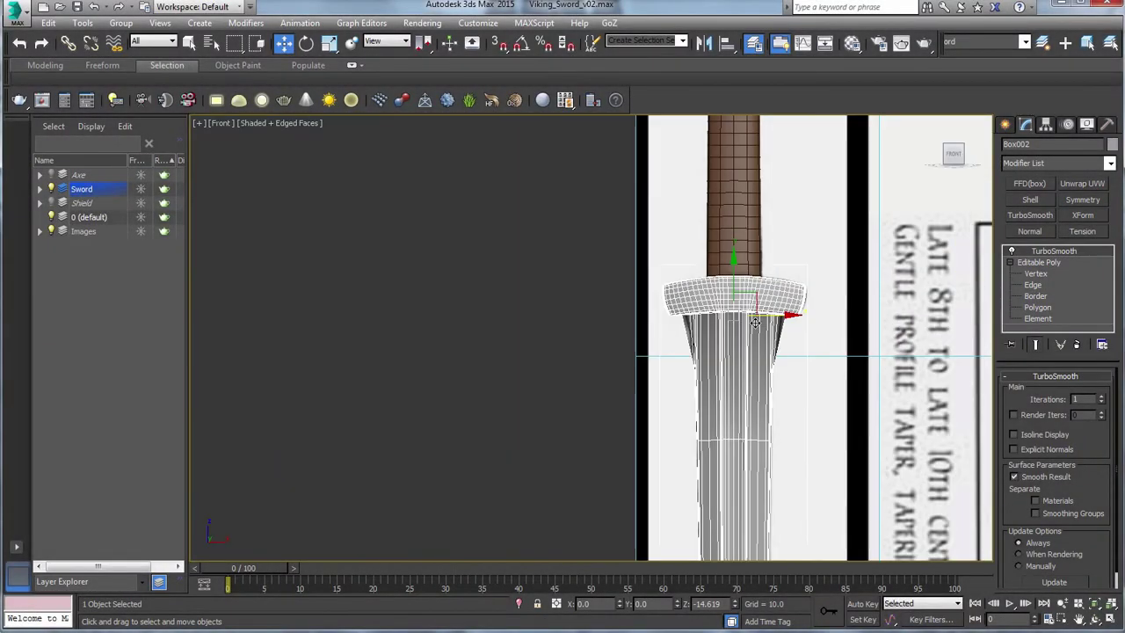
{"action": "scroll", "coordinate": [755, 323], "scroll_direction": "up", "scroll_amount": 8}
{"action": "middle_click_drag", "start_coordinate": [756, 323], "coordinate": [709, 257], "text": "alt"}
{"action": "middle_click_drag", "start_coordinate": [626, 405], "coordinate": [650, 362]}
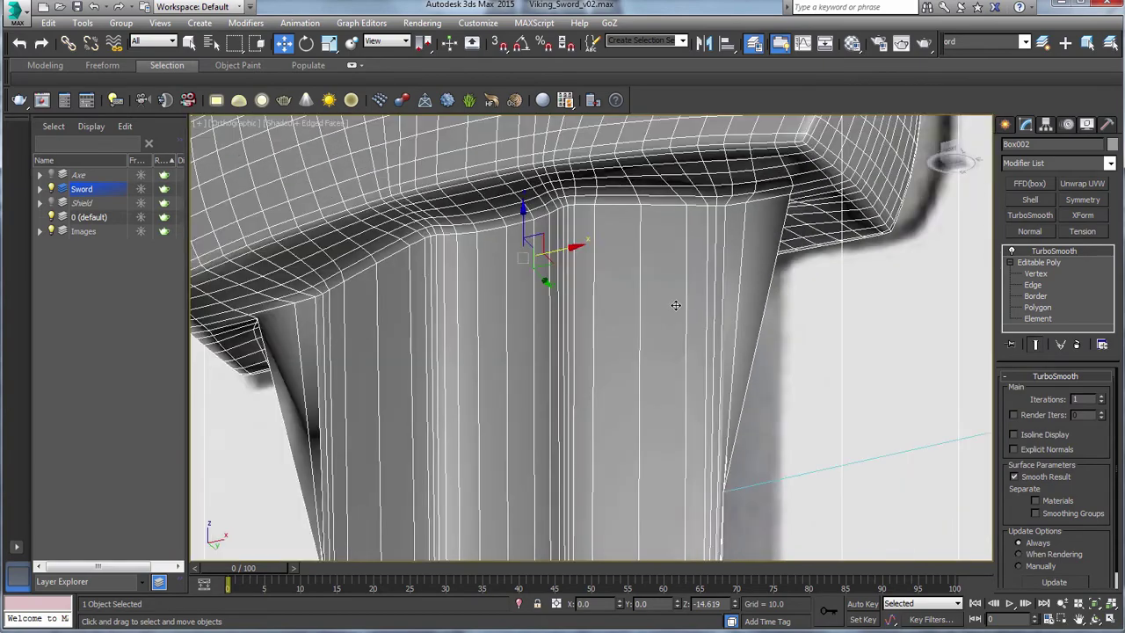
{"action": "key", "text": "ctrl+z"}
In vertex mode, select the line of crossguard vertices beside the blade's outer corner and examine the surrounding topology.
{"action": "scroll", "coordinate": [704, 248], "scroll_direction": "up", "scroll_amount": 3}
{"action": "middle_click_drag", "start_coordinate": [705, 247], "coordinate": [723, 330]}
{"action": "left_click", "coordinate": [1021, 393]}
{"action": "middle_click_drag", "start_coordinate": [846, 209], "coordinate": [849, 301]}
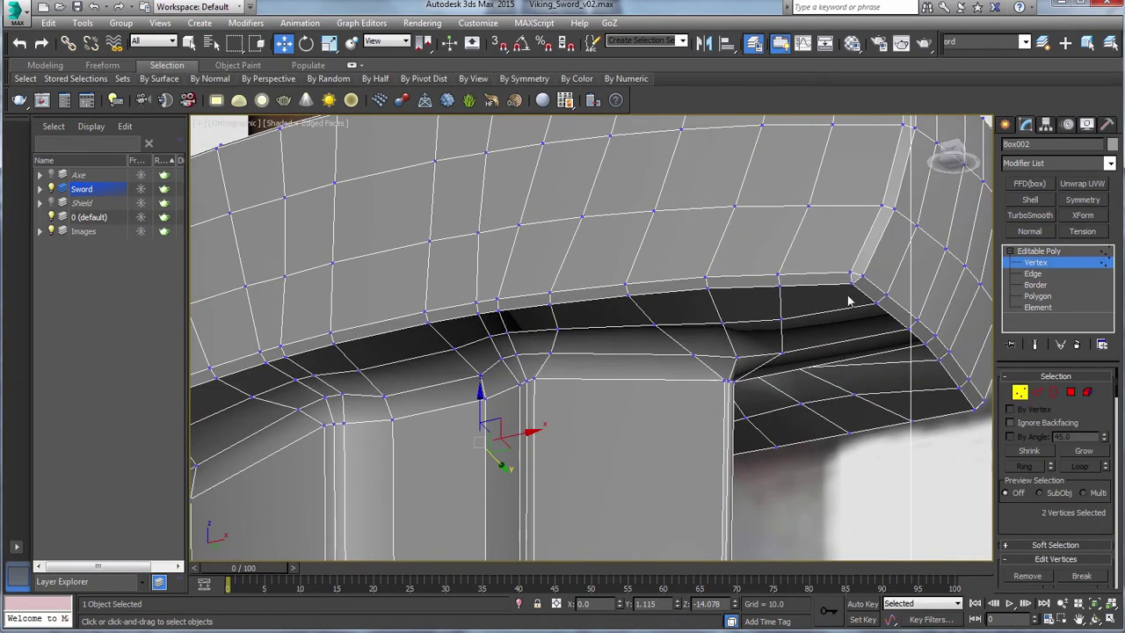
{"action": "left_click_drag", "start_coordinate": [772, 358], "coordinate": [771, 361]}
{"action": "middle_click_drag", "start_coordinate": [771, 360], "coordinate": [794, 352], "text": "alt"}
{"action": "scroll", "coordinate": [706, 302], "scroll_direction": "up", "scroll_amount": 4}
{"action": "middle_click_drag", "start_coordinate": [720, 420], "coordinate": [666, 255]}
{"action": "middle_click_drag", "start_coordinate": [774, 350], "coordinate": [709, 325]}
{"action": "scroll", "coordinate": [723, 383], "scroll_direction": "up", "scroll_amount": 4}
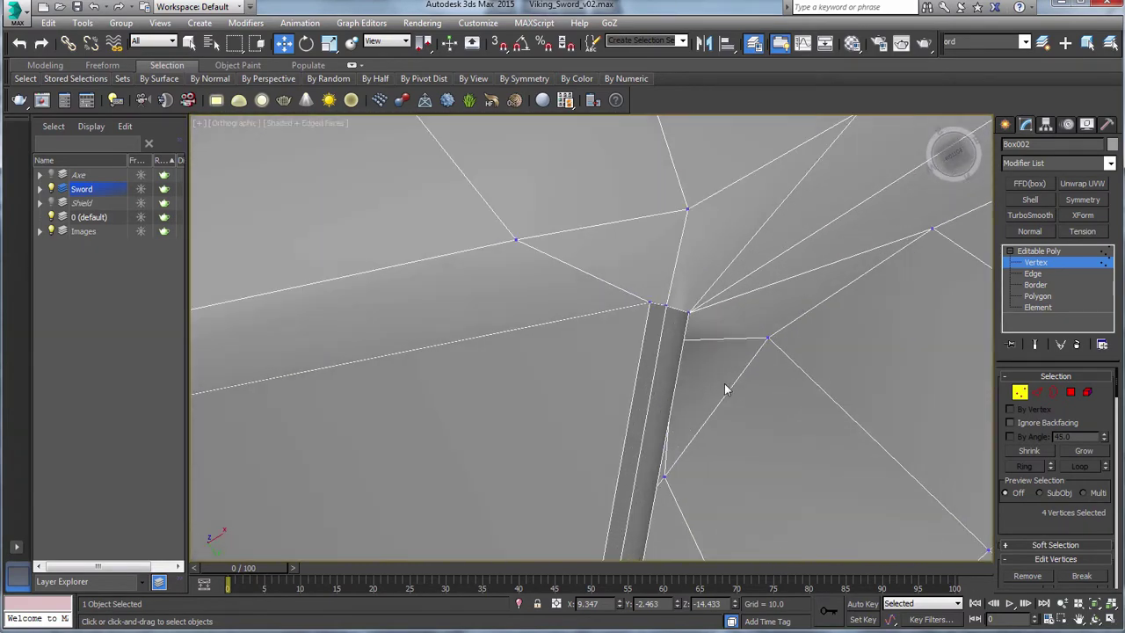
{"action": "scroll", "coordinate": [725, 389], "scroll_direction": "down", "scroll_amount": 5}
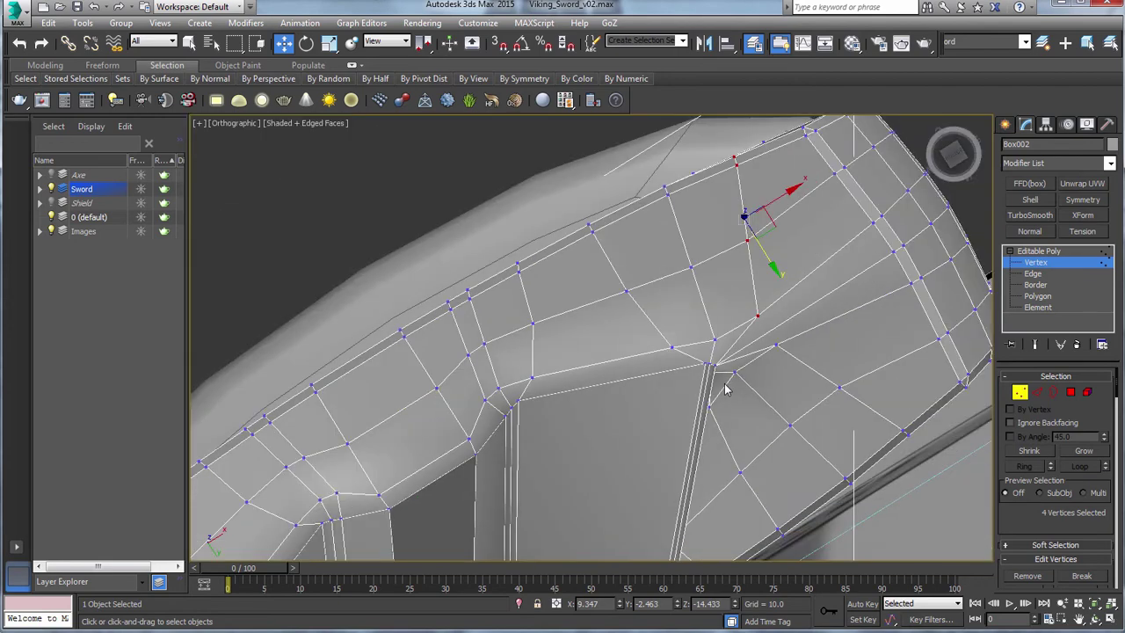
{"action": "scroll", "coordinate": [726, 389], "scroll_direction": "up", "scroll_amount": 3}
{"action": "scroll", "coordinate": [726, 389], "scroll_direction": "down", "scroll_amount": 3}
{"action": "middle_click_drag", "start_coordinate": [929, 372], "coordinate": [905, 362]}
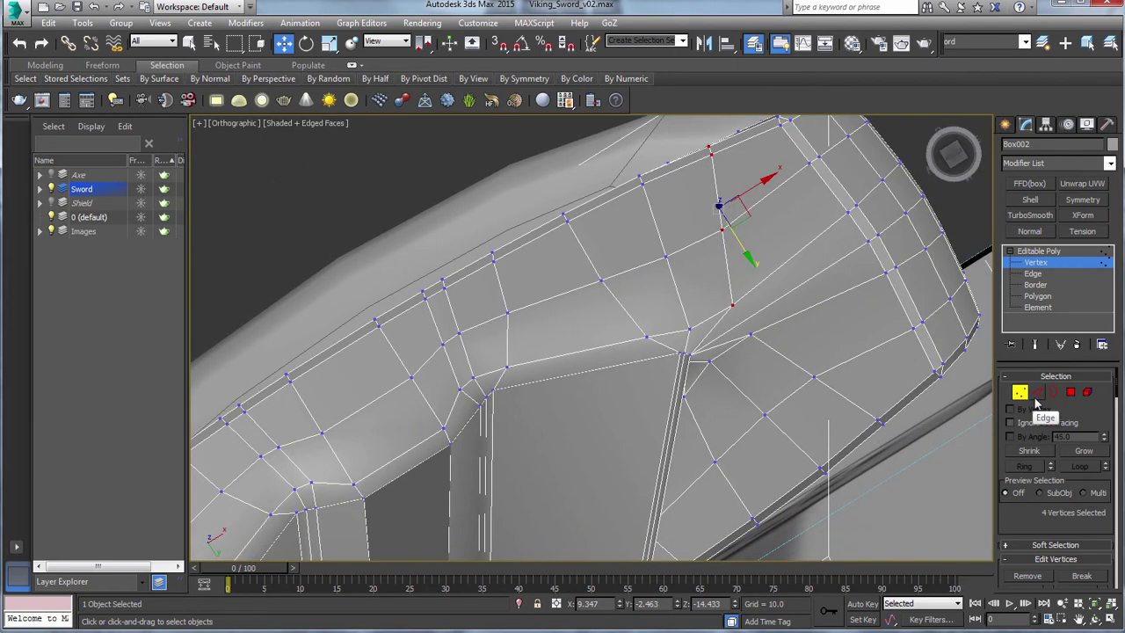
Select one underside edge fanning from the blade's corner at each end of the crossguard, and connect their rings with new edge loops.
{"action": "left_click", "coordinate": [1036, 396]}
{"action": "key", "text": "q"}
{"action": "left_click", "coordinate": [787, 293]}
{"action": "middle_click_drag", "start_coordinate": [787, 293], "coordinate": [896, 255]}
{"action": "scroll", "coordinate": [758, 329], "scroll_direction": "down", "scroll_amount": 2}
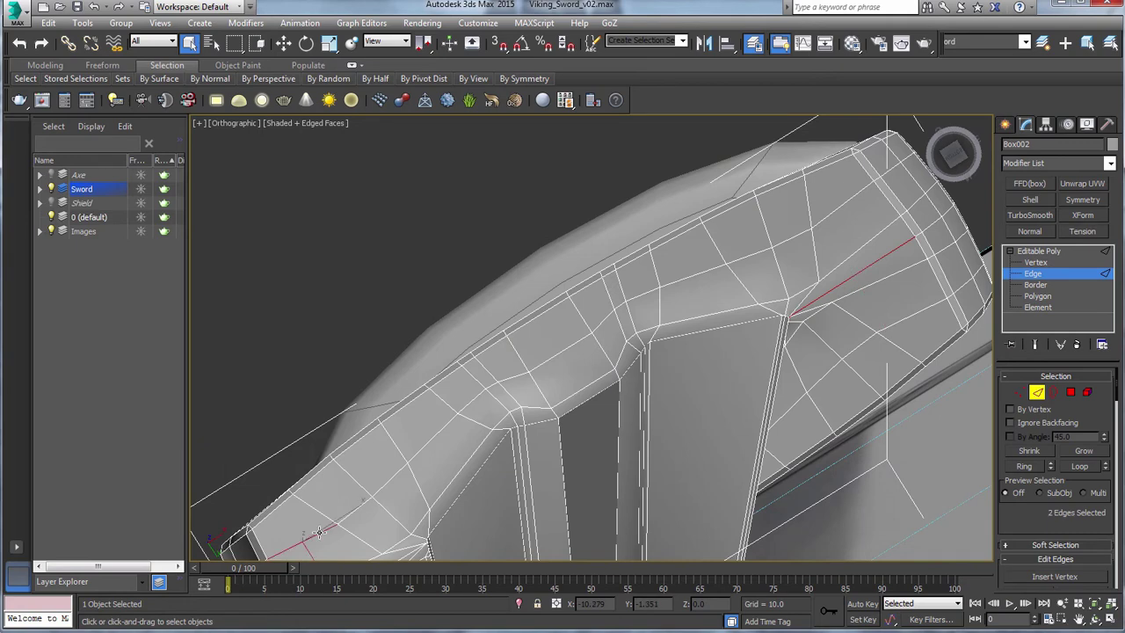
{"action": "left_click_drag", "start_coordinate": [1074, 530], "coordinate": [1073, 391]}
{"action": "middle_click_drag", "start_coordinate": [856, 434], "coordinate": [836, 383]}
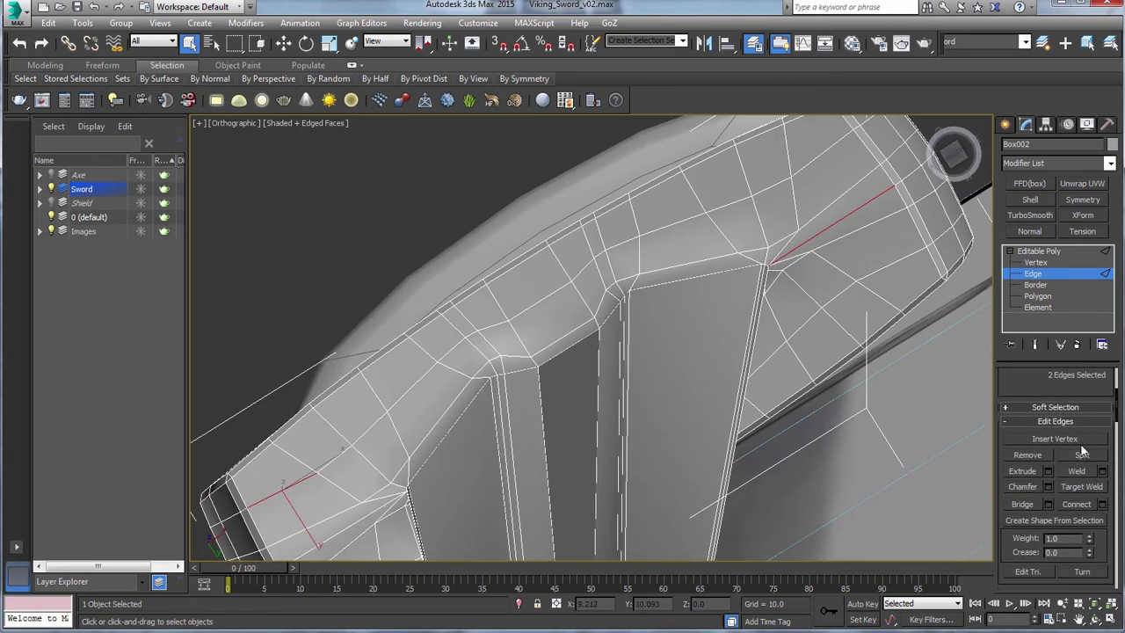
{"action": "left_click_drag", "start_coordinate": [1070, 388], "coordinate": [1076, 512]}
{"action": "middle_click_drag", "start_coordinate": [768, 385], "coordinate": [621, 417], "text": "alt"}
{"action": "scroll", "coordinate": [671, 369], "scroll_direction": "down", "scroll_amount": 2}
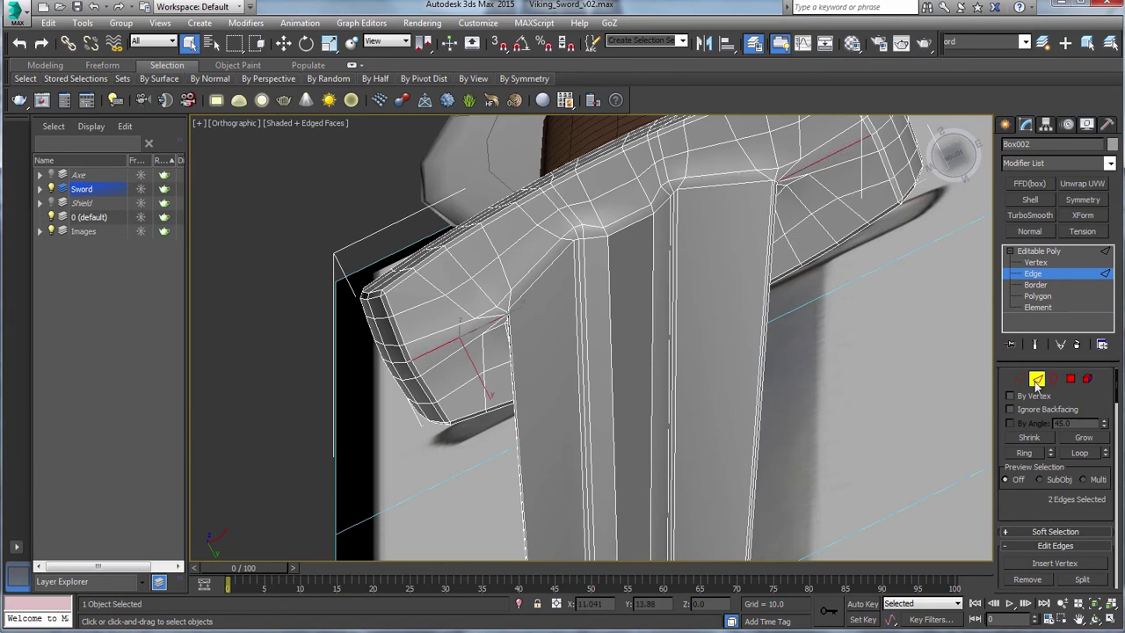
{"action": "left_click_drag", "start_coordinate": [1073, 529], "coordinate": [1068, 425]}
{"action": "left_click", "coordinate": [1083, 526]}
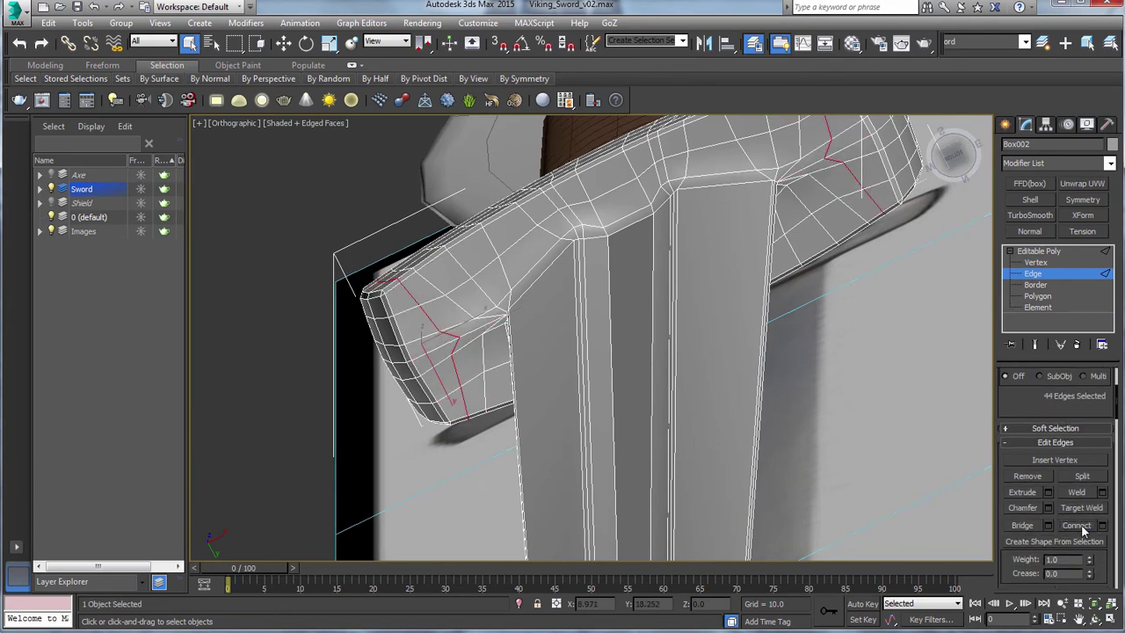
Cut new edges across the narrow faces beside the blade's outer corner on the crossguard's underside.
{"action": "key", "text": "v"}
{"action": "left_click", "coordinate": [736, 400]}
{"action": "scroll", "coordinate": [692, 320], "scroll_direction": "down", "scroll_amount": 5}
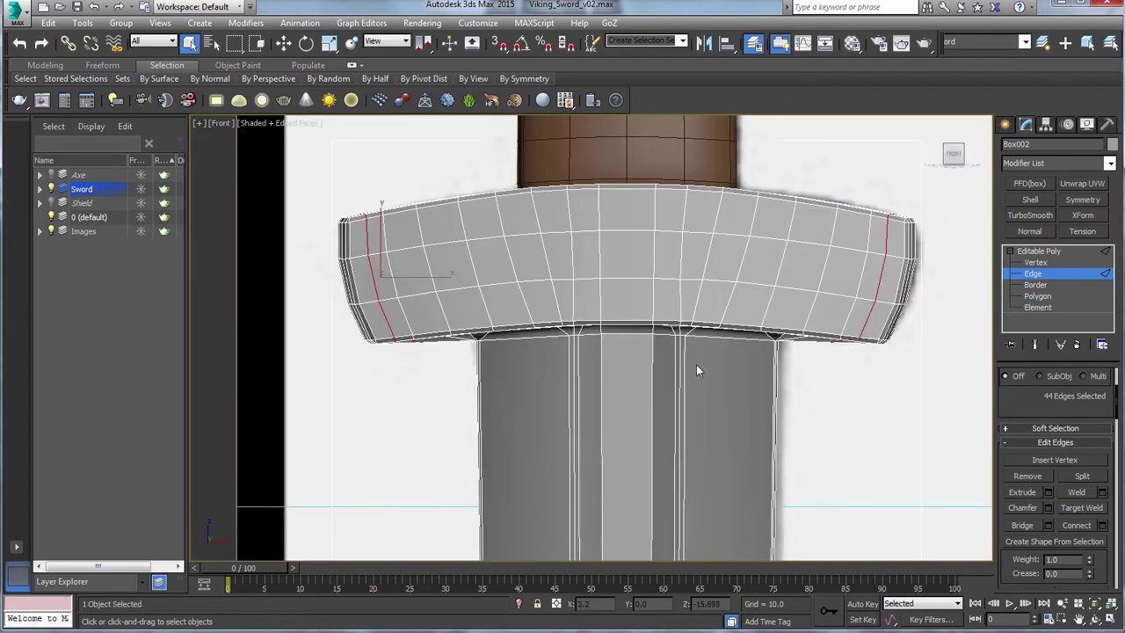
{"action": "scroll", "coordinate": [693, 373], "scroll_direction": "up", "scroll_amount": 2}
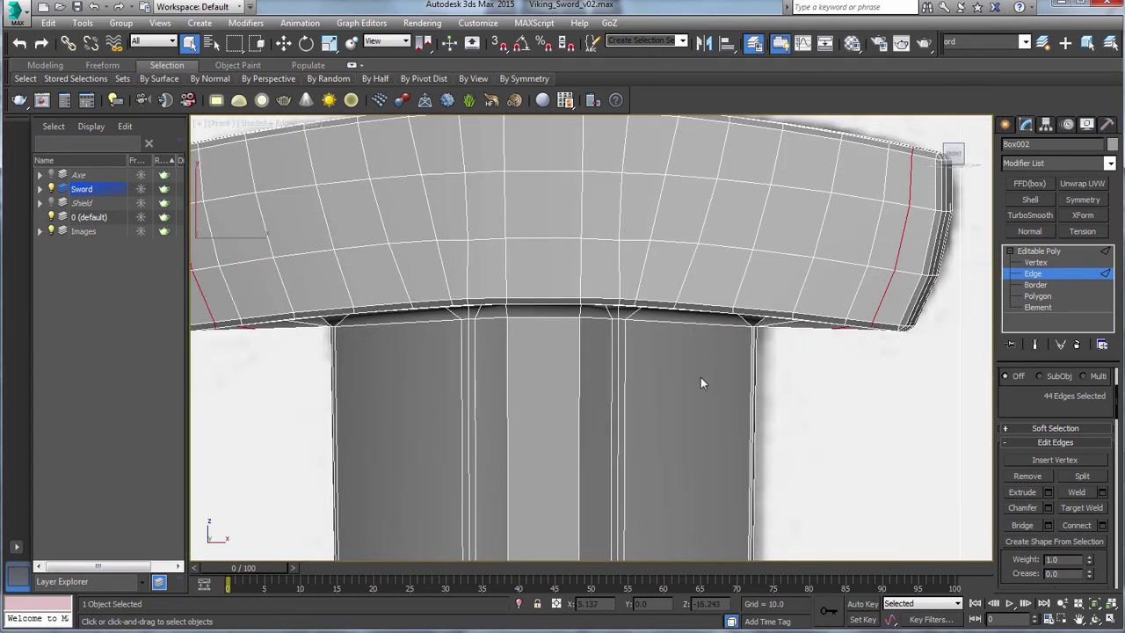
{"action": "middle_click_drag", "start_coordinate": [701, 377], "coordinate": [796, 404], "text": "alt"}
{"action": "scroll", "coordinate": [740, 301], "scroll_direction": "up", "scroll_amount": 2}
{"action": "key", "text": "1"}
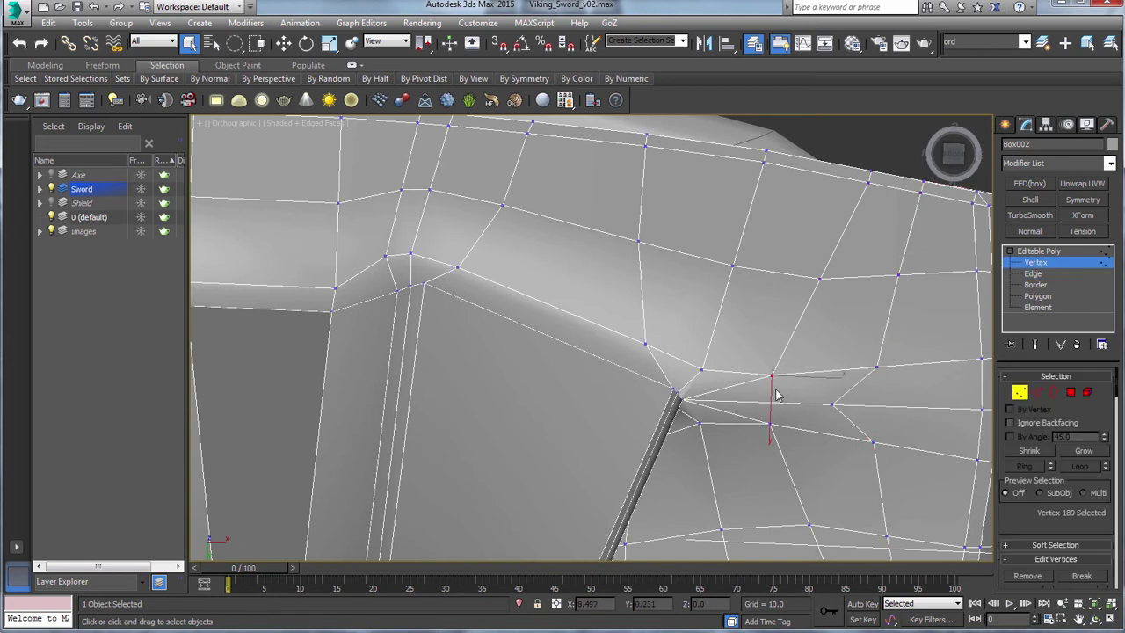
{"action": "scroll", "coordinate": [1090, 554], "scroll_direction": "down", "scroll_amount": 3}
{"action": "scroll", "coordinate": [1096, 510], "scroll_direction": "down", "scroll_amount": 3}
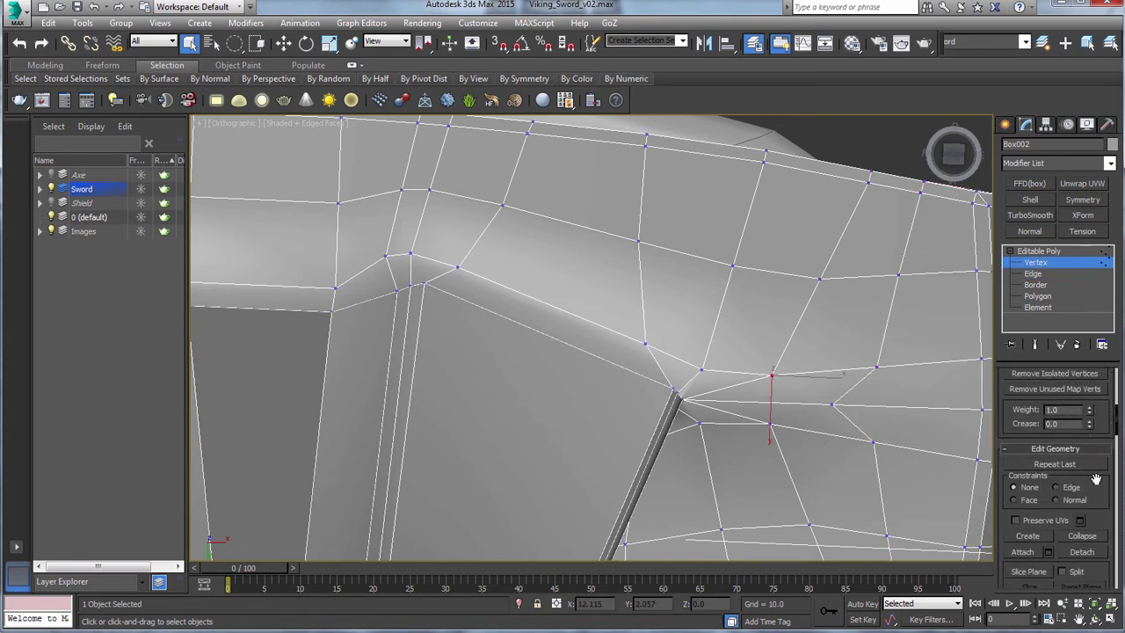
{"action": "scroll", "coordinate": [1090, 524], "scroll_direction": "down", "scroll_amount": 3}
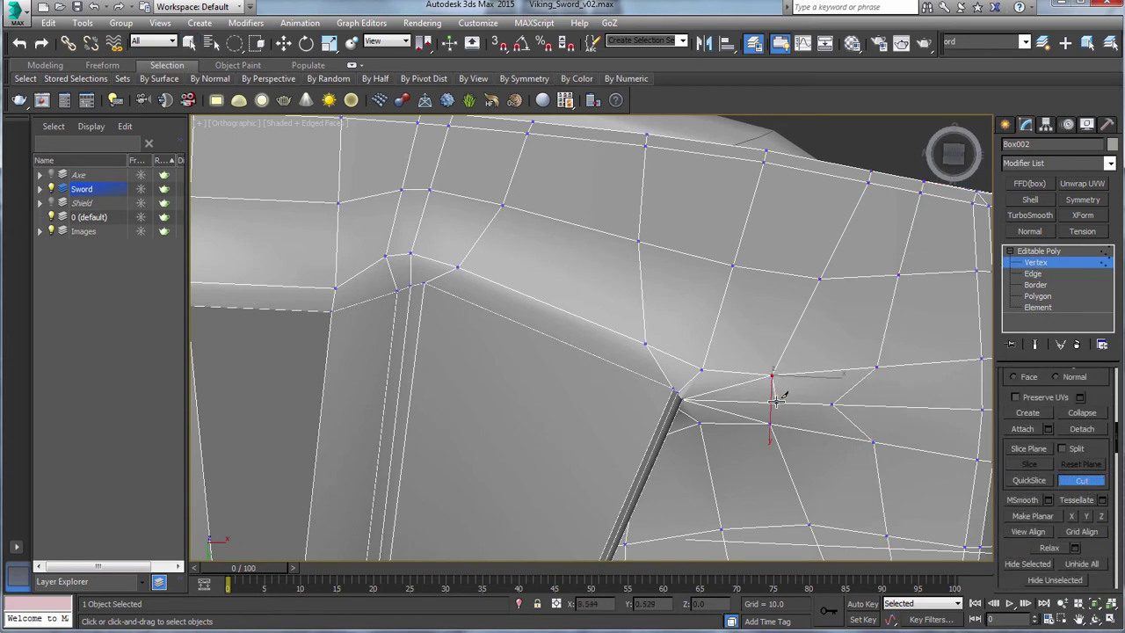
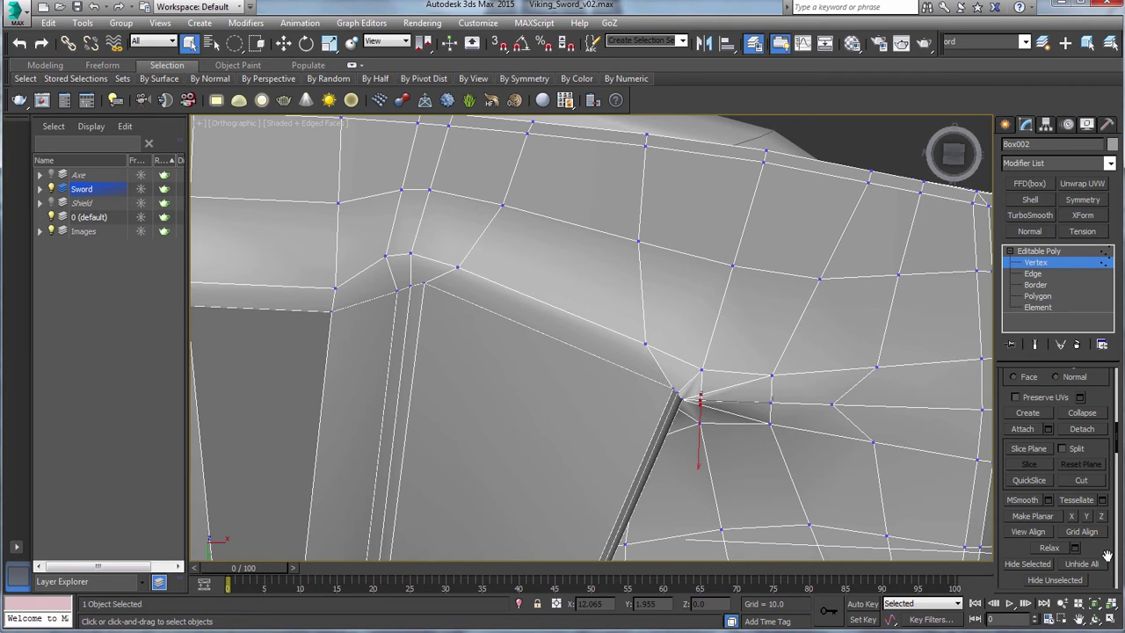
Merge the clustered cut vertices beside the blade's corner and remove the leftover diagonal edges.
{"action": "left_click_drag", "start_coordinate": [1106, 555], "coordinate": [1101, 479]}
{"action": "scroll", "coordinate": [1097, 495], "scroll_direction": "down", "scroll_amount": 3}
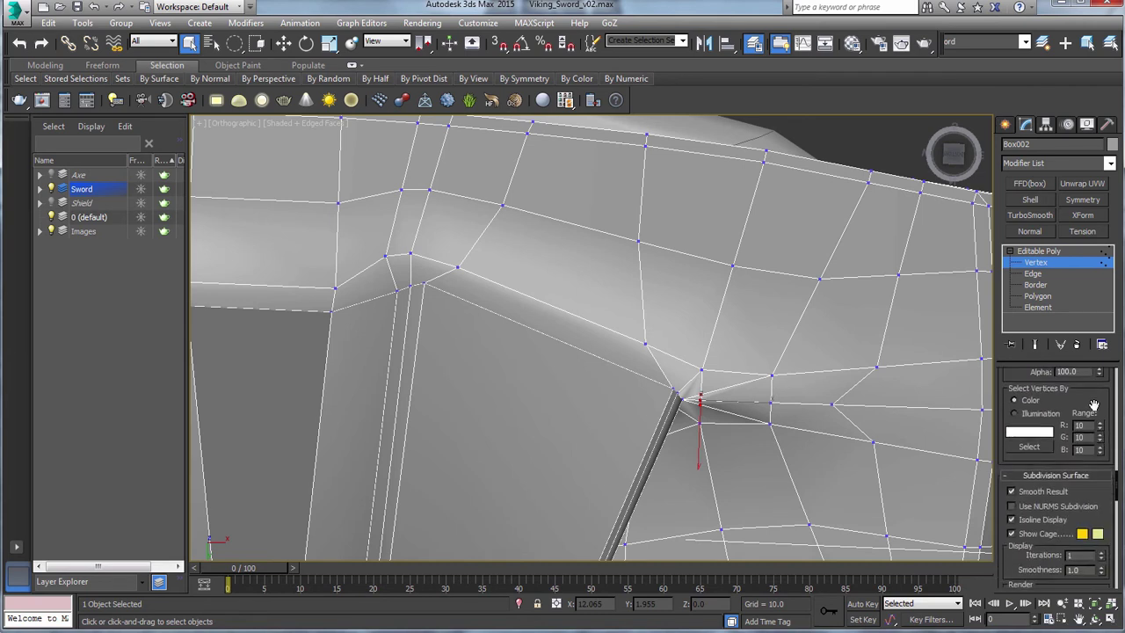
{"action": "left_click", "coordinate": [1086, 460]}
{"action": "left_click_drag", "start_coordinate": [1092, 389], "coordinate": [1103, 557]}
{"action": "middle_click_drag", "start_coordinate": [895, 389], "coordinate": [767, 393], "text": "alt"}
{"action": "scroll", "coordinate": [767, 393], "scroll_direction": "up", "scroll_amount": 1}
{"action": "scroll", "coordinate": [766, 396], "scroll_direction": "down", "scroll_amount": 2}
{"action": "left_click", "coordinate": [1042, 274]}
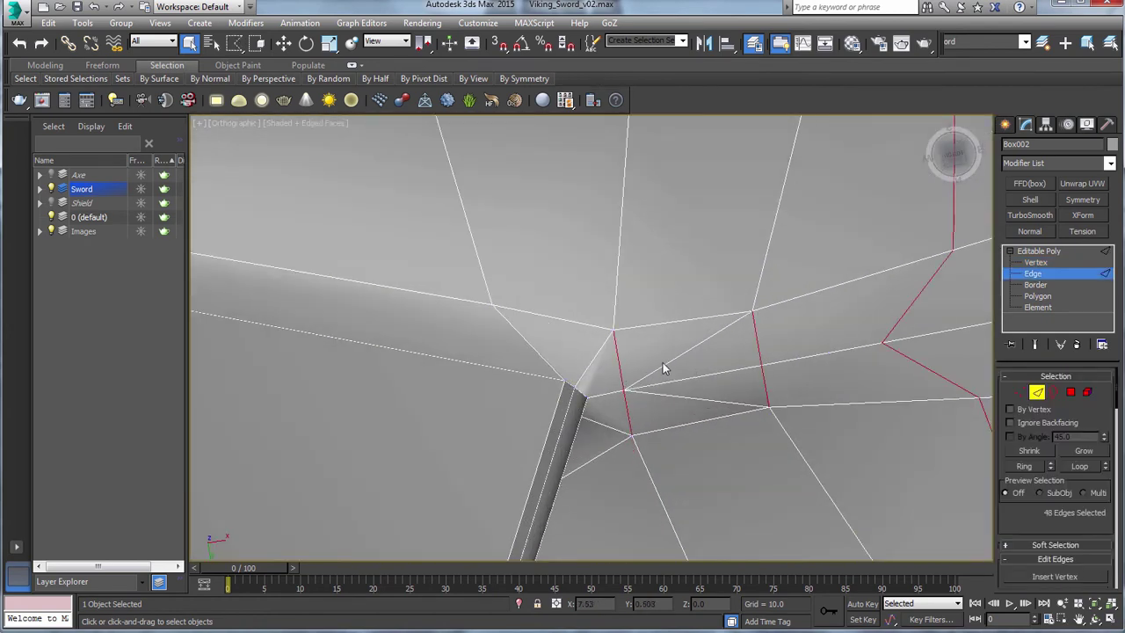
{"action": "middle_click_drag", "start_coordinate": [714, 368], "coordinate": [737, 418], "text": "alt"}
{"action": "scroll", "coordinate": [707, 364], "scroll_direction": "down", "scroll_amount": 2}
{"action": "scroll", "coordinate": [728, 370], "scroll_direction": "down", "scroll_amount": 1}
{"action": "middle_click_drag", "start_coordinate": [737, 418], "coordinate": [747, 335]}
{"action": "scroll", "coordinate": [746, 335], "scroll_direction": "down", "scroll_amount": 5}
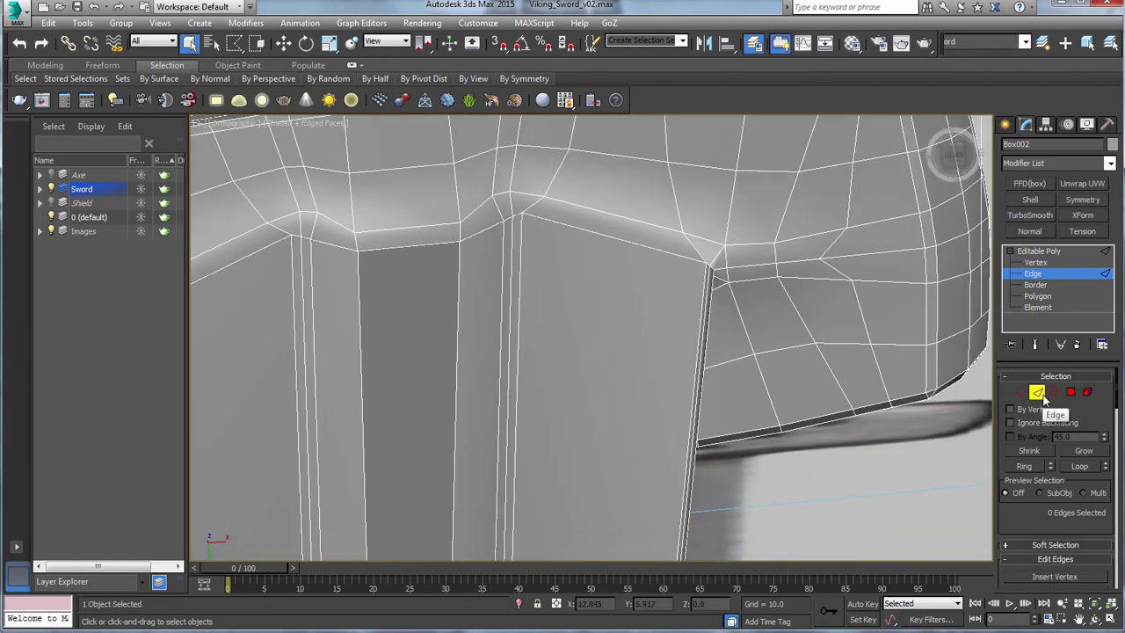
Apply TurboSmooth to the combined blade and crossguard, and check the joint in shaded display.
{"action": "left_click", "coordinate": [1031, 215]}
{"action": "key", "text": "F3"}
{"action": "key", "text": "F3"}
{"action": "left_click_drag", "start_coordinate": [743, 388], "coordinate": [736, 385], "text": "alt"}
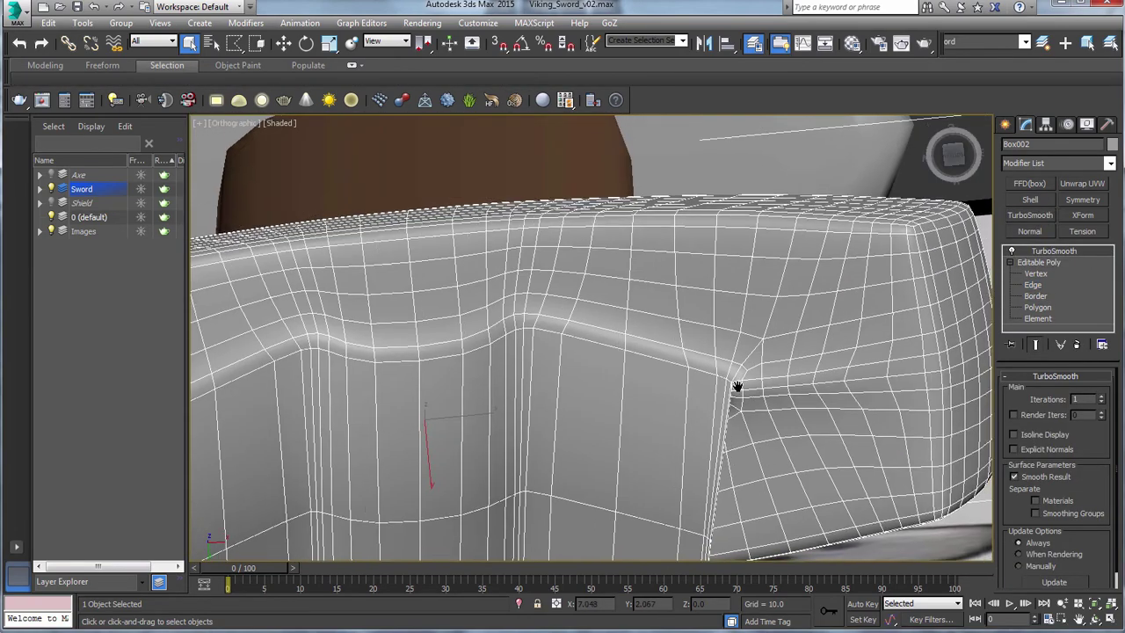
{"action": "middle_click_drag", "start_coordinate": [736, 385], "coordinate": [724, 407], "text": "alt"}
{"action": "scroll", "coordinate": [724, 407], "scroll_direction": "down", "scroll_amount": 5}
{"action": "middle_click_drag", "start_coordinate": [747, 230], "coordinate": [736, 533]}
Examine the smoothed crossguard and blade from the front and from above against the reference image.
{"action": "left_click", "coordinate": [762, 169]}
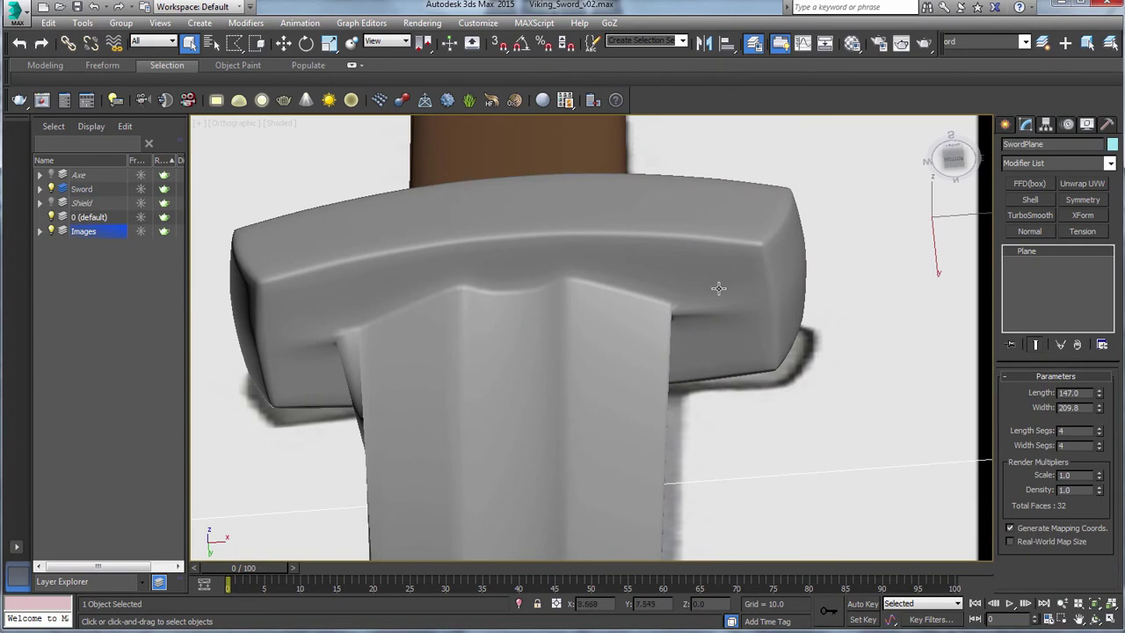
{"action": "left_click", "coordinate": [702, 301]}
{"action": "key", "text": "v"}
{"action": "left_click", "coordinate": [716, 316]}
{"action": "scroll", "coordinate": [563, 320], "scroll_direction": "down", "scroll_amount": 6}
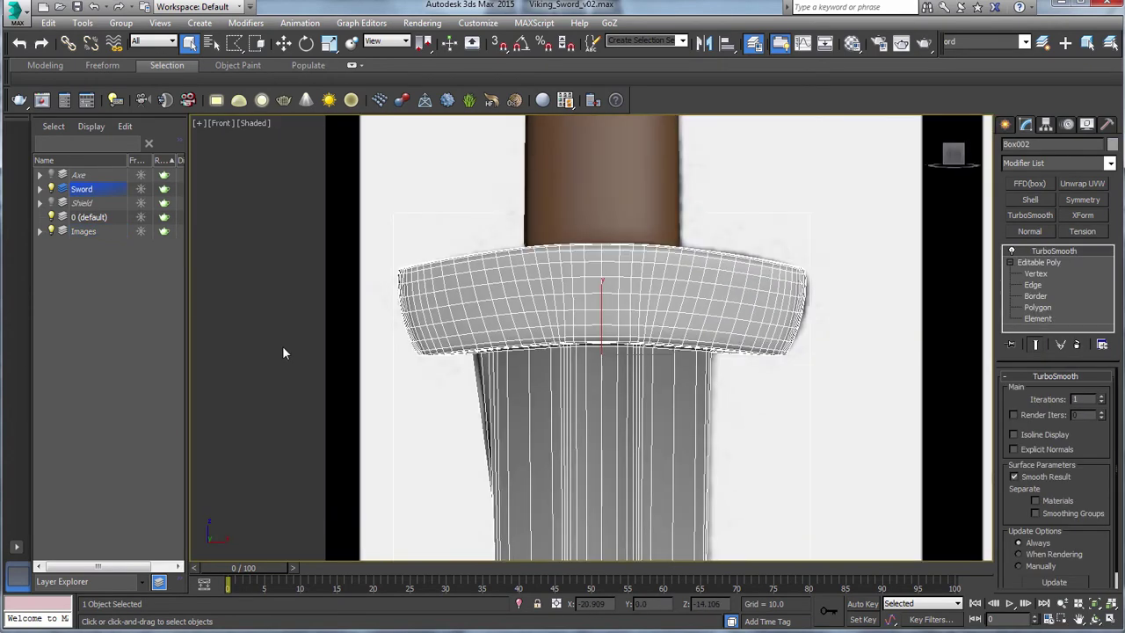
{"action": "left_click", "coordinate": [283, 353]}
{"action": "middle_click_drag", "start_coordinate": [628, 406], "coordinate": [595, 346]}
{"action": "scroll", "coordinate": [590, 331], "scroll_direction": "down", "scroll_amount": 3}
{"action": "scroll", "coordinate": [600, 344], "scroll_direction": "up", "scroll_amount": 3}
{"action": "left_click", "coordinate": [625, 372]}
{"action": "scroll", "coordinate": [625, 372], "scroll_direction": "down", "scroll_amount": 6}
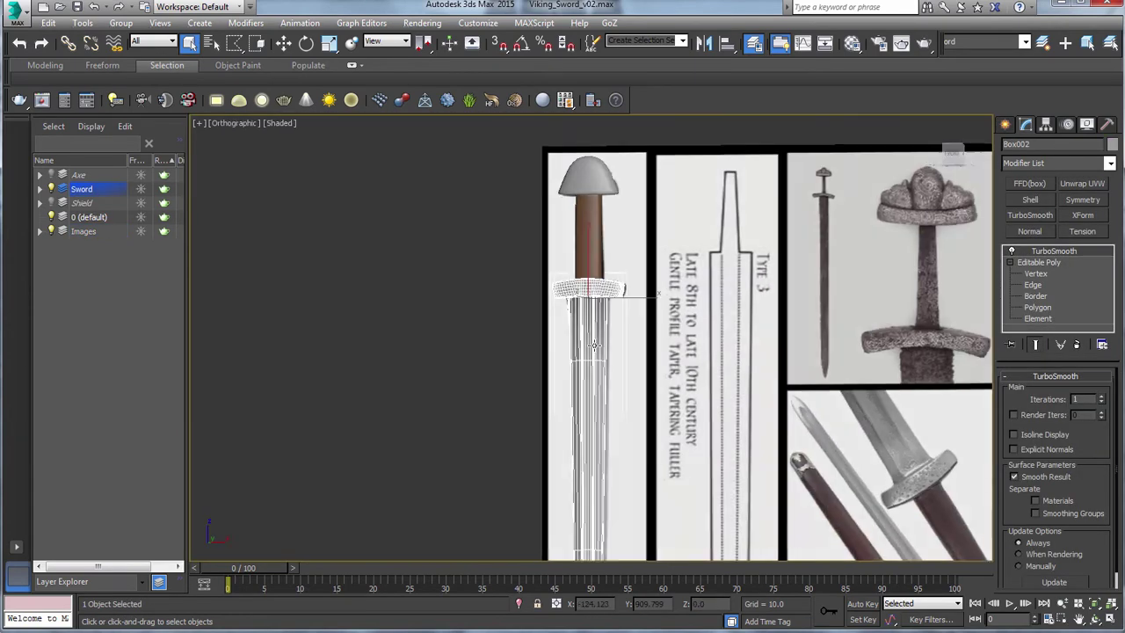
{"action": "scroll", "coordinate": [589, 290], "scroll_direction": "up", "scroll_amount": 8}
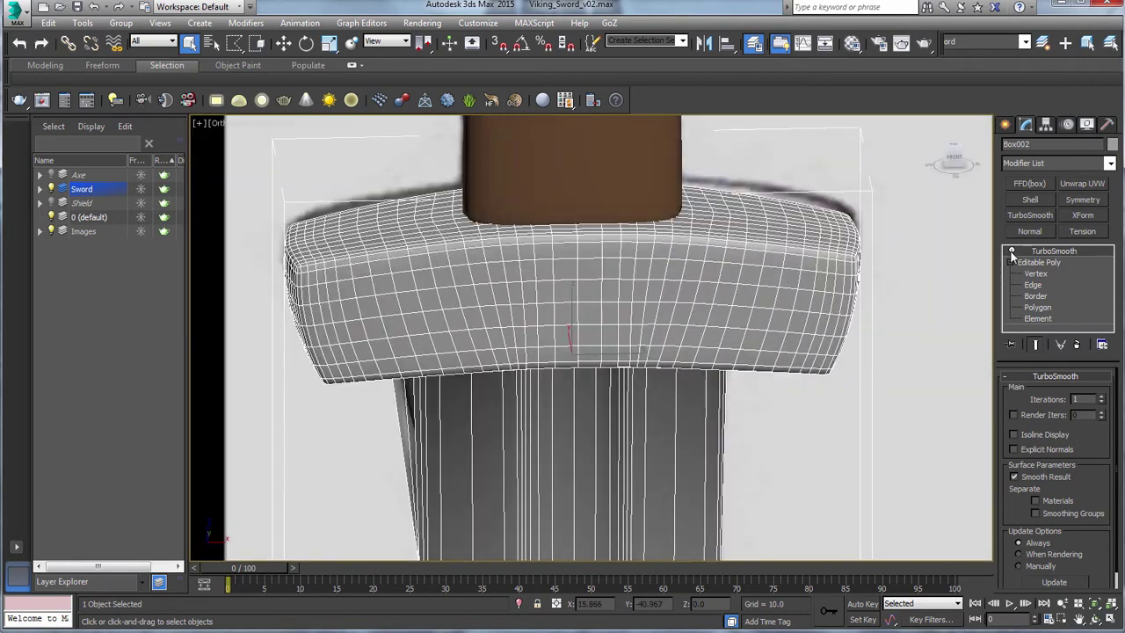
Turn off the TurboSmooth result and cut a short edge across the narrow faces beside the blade's corner.
{"action": "left_click", "coordinate": [1011, 254]}
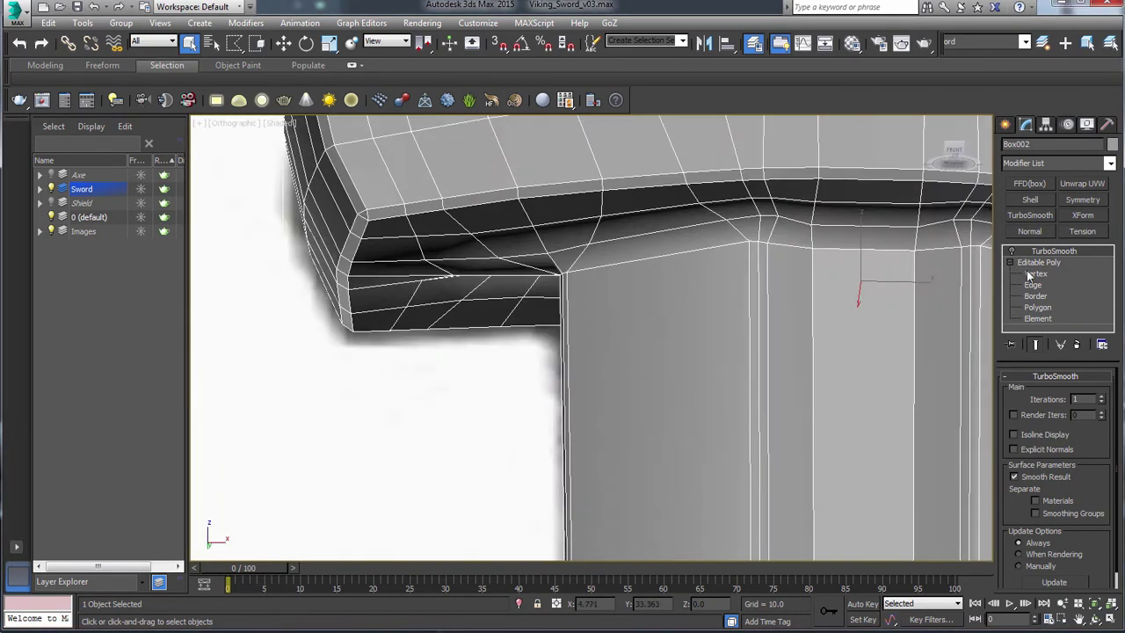
{"action": "key", "text": "2"}
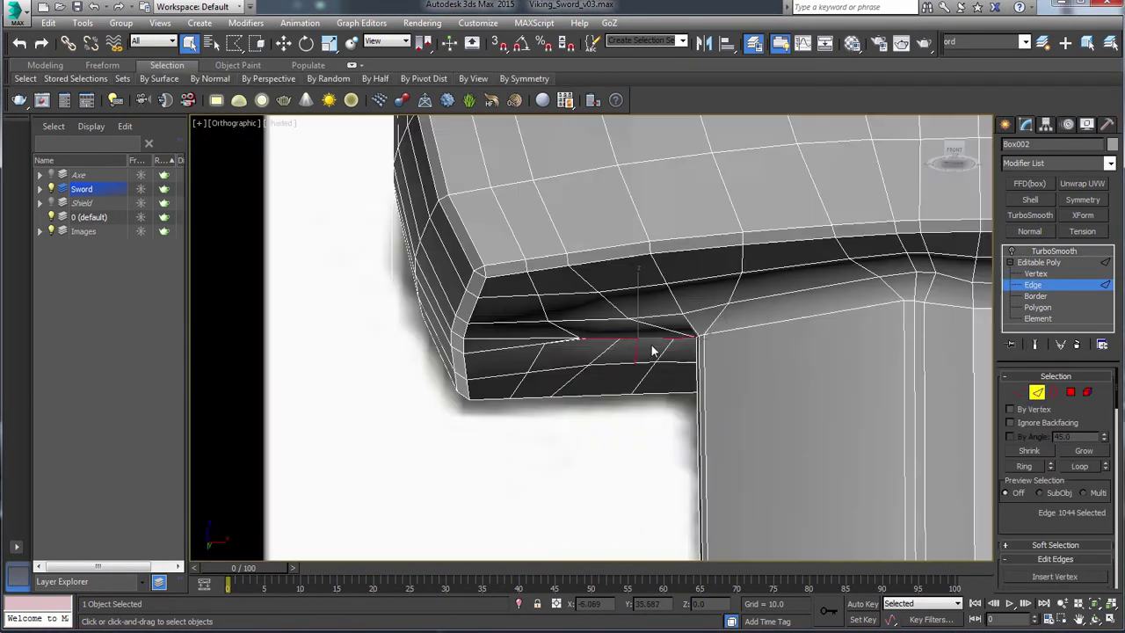
{"action": "middle_click_drag", "start_coordinate": [653, 351], "coordinate": [646, 238], "text": "alt"}
{"action": "scroll", "coordinate": [646, 308], "scroll_direction": "up", "scroll_amount": 3}
{"action": "key", "text": "1"}
{"action": "scroll", "coordinate": [1023, 515], "scroll_direction": "down", "scroll_amount": 5}
{"action": "left_click", "coordinate": [1081, 565]}
{"action": "left_click", "coordinate": [686, 293]}
{"action": "right_click", "coordinate": [687, 293]}
{"action": "scroll", "coordinate": [686, 308], "scroll_direction": "up", "scroll_amount": 2}
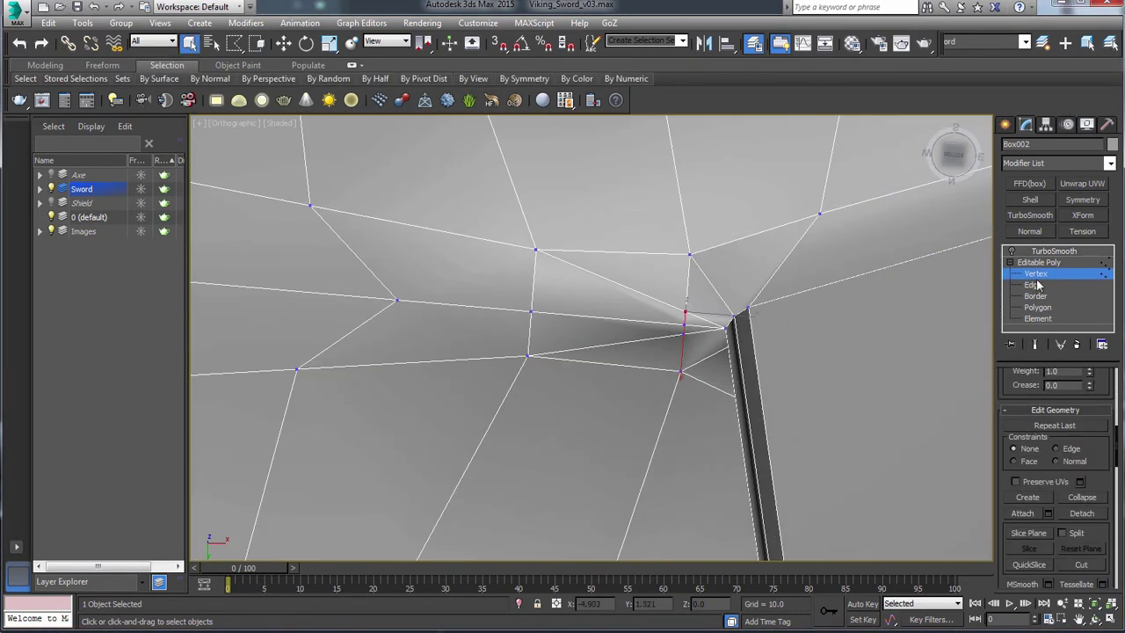
Collapse the clustered vertices beside the blade's corner and remove the two leftover diagonal edges.
{"action": "middle_click_drag", "start_coordinate": [685, 322], "coordinate": [633, 352], "text": "alt"}
{"action": "left_click", "coordinate": [1083, 497]}
{"action": "scroll", "coordinate": [562, 352], "scroll_direction": "down", "scroll_amount": 2}
{"action": "left_click", "coordinate": [472, 288]}
{"action": "key", "text": "2"}
{"action": "left_click", "coordinate": [614, 332]}
{"action": "left_click", "coordinate": [598, 364], "text": "ctrl"}
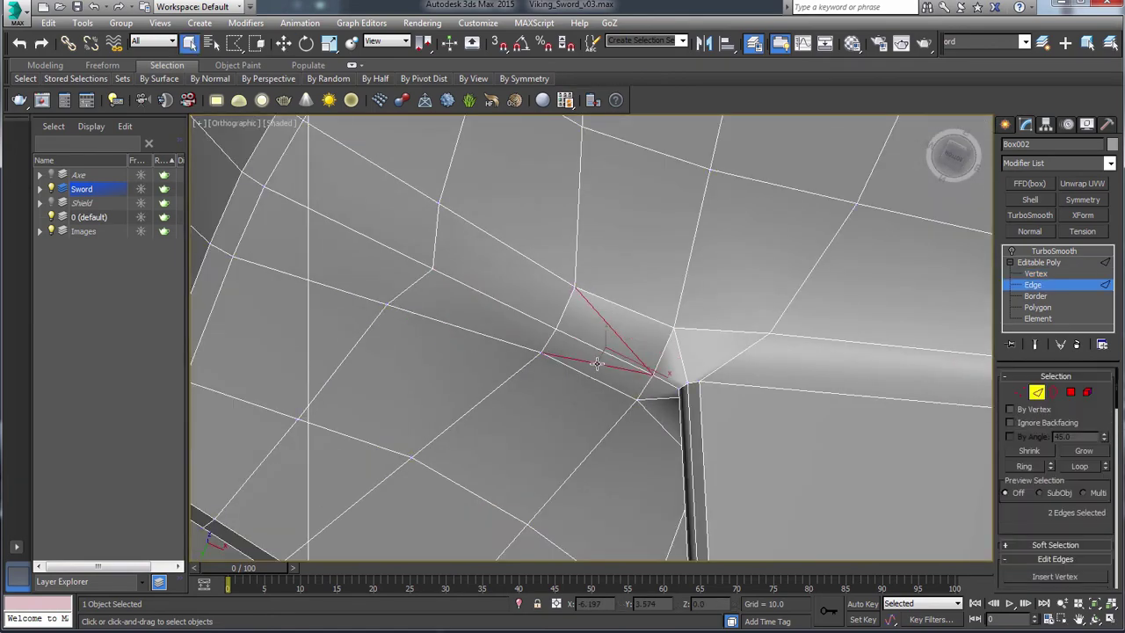
{"action": "key", "text": "ctrl+BackSpace"}
Turn the TurboSmooth result back on and check the cleaned-up joint against the reference image.
{"action": "key", "text": "1"}
{"action": "left_click", "coordinate": [557, 349]}
{"action": "middle_click_drag", "start_coordinate": [563, 352], "coordinate": [553, 367], "text": "alt"}
{"action": "left_click", "coordinate": [1011, 253]}
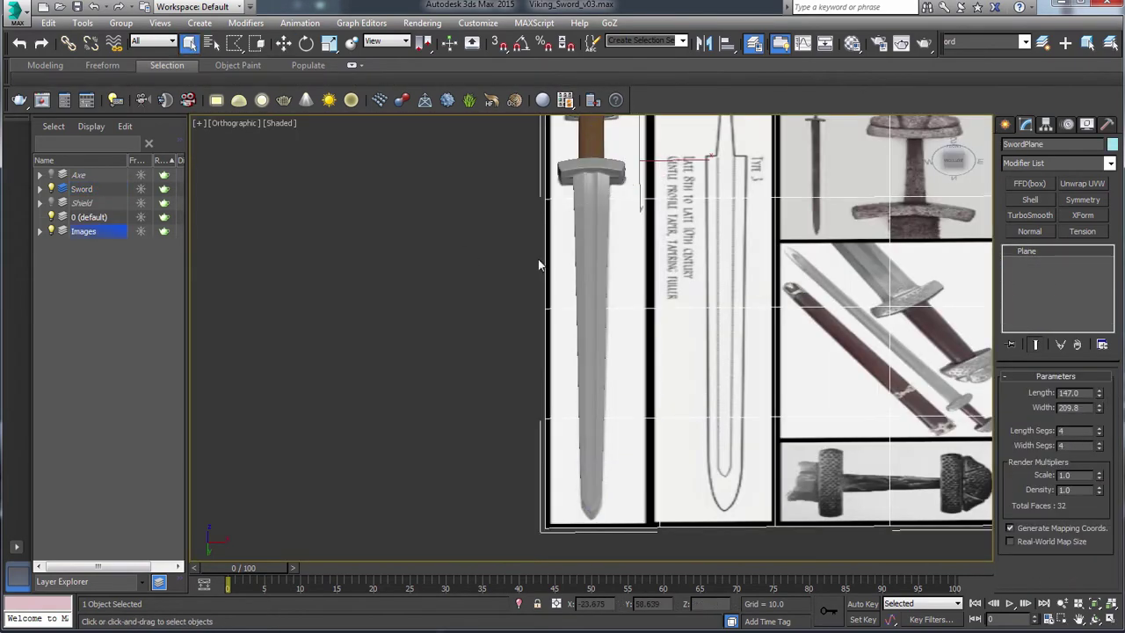
{"action": "scroll", "coordinate": [645, 341], "scroll_direction": "up", "scroll_amount": 5}
Select the crossguard's six lower-edge vertices on both sides of the blade and move them slightly upward in the front view.
{"action": "left_click", "coordinate": [645, 340]}
{"action": "key", "text": "1"}
{"action": "scroll", "coordinate": [646, 341], "scroll_direction": "up", "scroll_amount": 4}
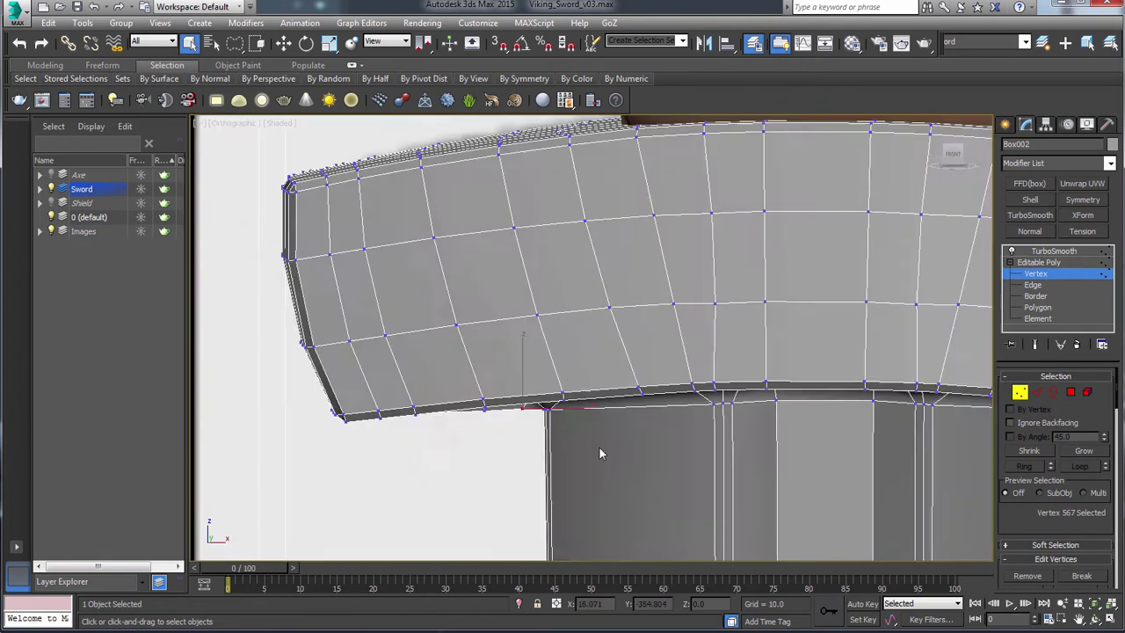
{"action": "middle_click_drag", "start_coordinate": [601, 452], "coordinate": [607, 395], "text": "alt"}
{"action": "left_click", "coordinate": [489, 407], "text": "ctrl"}
{"action": "key", "text": "x"}
{"action": "middle_click_drag", "start_coordinate": [950, 422], "coordinate": [711, 355]}
{"action": "scroll", "coordinate": [710, 354], "scroll_direction": "up", "scroll_amount": 3}
{"action": "left_click", "coordinate": [655, 308], "text": "ctrl"}
{"action": "left_click", "coordinate": [750, 314], "text": "ctrl"}
{"action": "key", "text": "f"}
{"action": "key", "text": "w"}
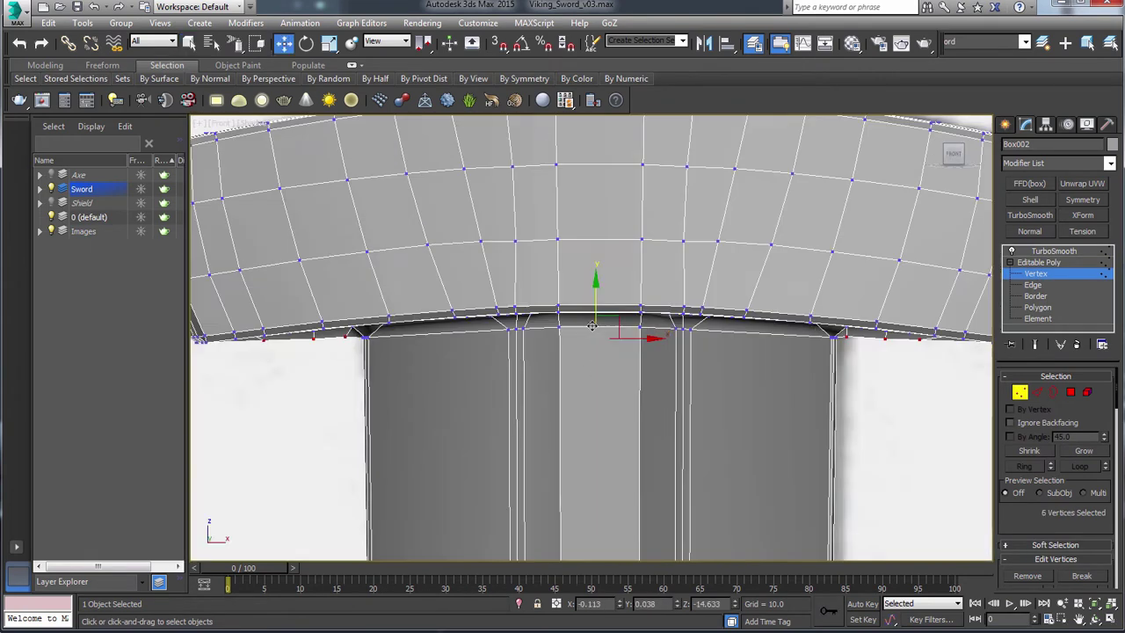
{"action": "scroll", "coordinate": [1013, 551], "scroll_direction": "down", "scroll_amount": 3}
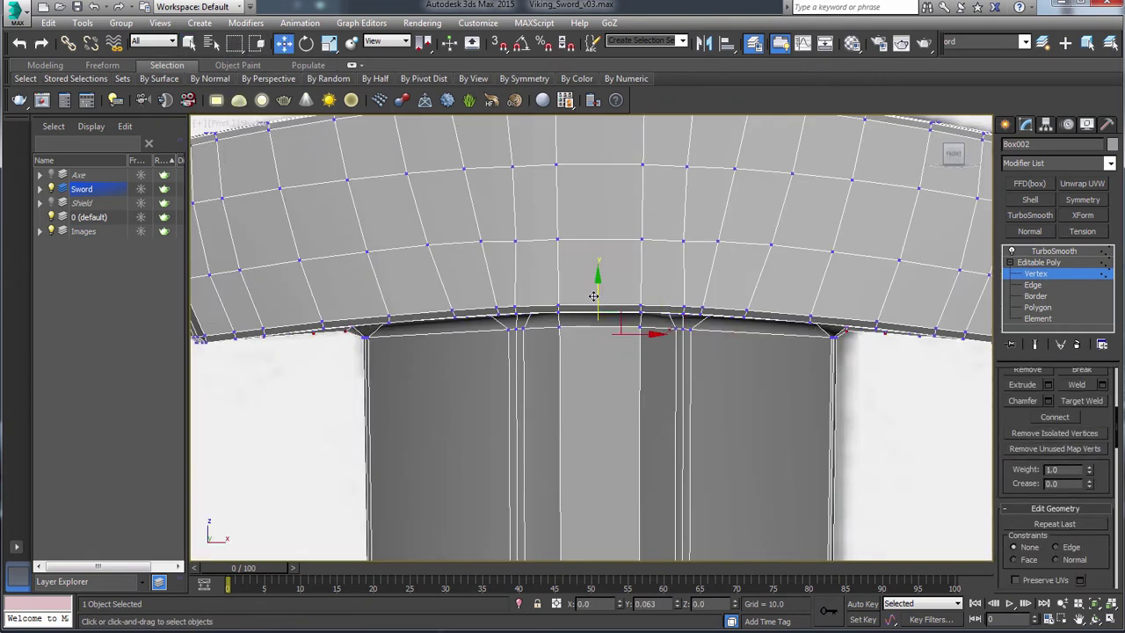
{"action": "middle_click_drag", "start_coordinate": [916, 345], "coordinate": [637, 324]}
{"action": "scroll", "coordinate": [637, 323], "scroll_direction": "up", "scroll_amount": 3}
{"action": "scroll", "coordinate": [580, 228], "scroll_direction": "down", "scroll_amount": 4}
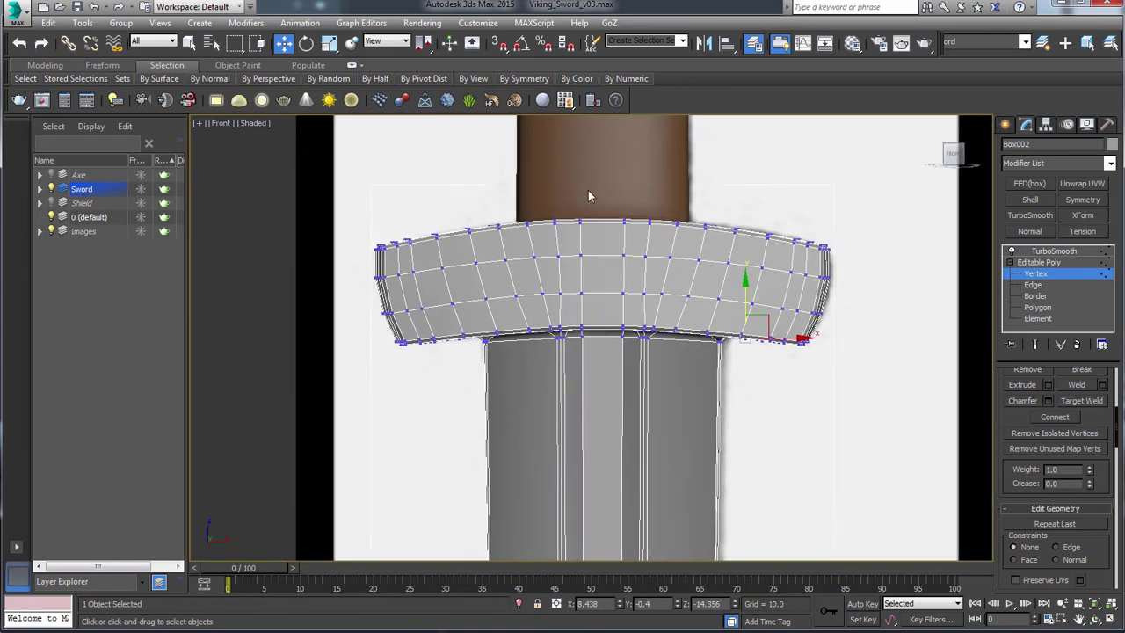
Set the vertex constraint to Edge and adjust the two crossguard front vertices above the sides of the blade's fuller.
{"action": "scroll", "coordinate": [572, 202], "scroll_direction": "up", "scroll_amount": 2}
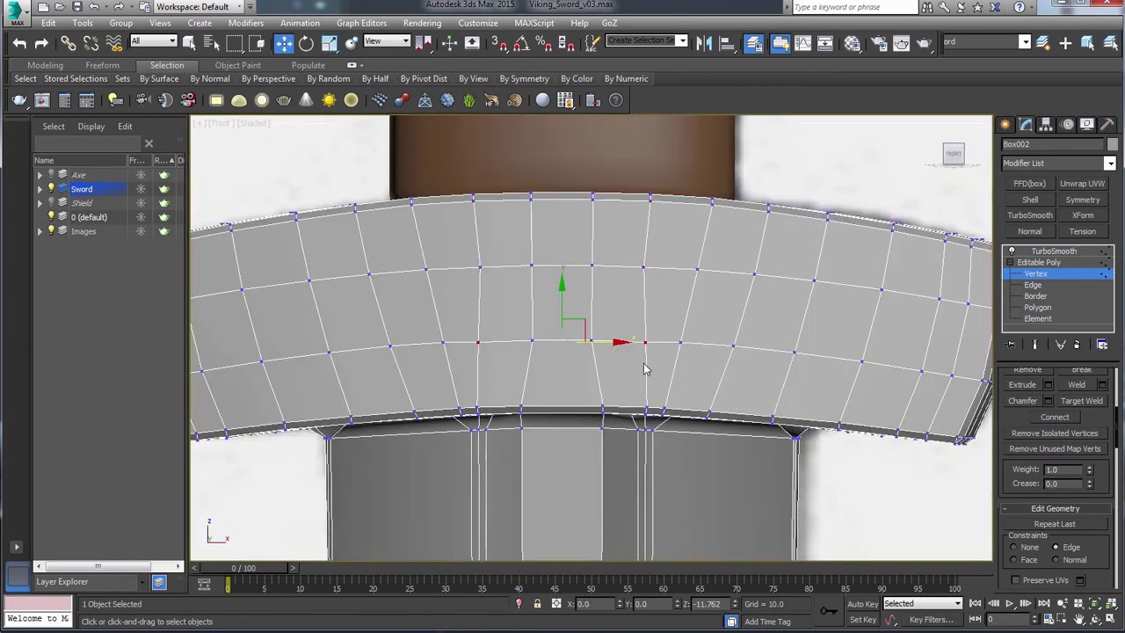
{"action": "scroll", "coordinate": [628, 321], "scroll_direction": "down", "scroll_amount": 2}
{"action": "scroll", "coordinate": [628, 322], "scroll_direction": "up", "scroll_amount": 2}
{"action": "middle_click_drag", "start_coordinate": [628, 322], "coordinate": [650, 357], "text": "alt"}
{"action": "key", "text": "f"}
{"action": "scroll", "coordinate": [416, 372], "scroll_direction": "up", "scroll_amount": 2}
{"action": "key", "text": "q"}
Slide the vertex columns near the crossguard's ends along their edges to even out the spacing.
{"action": "middle_click_drag", "start_coordinate": [417, 372], "coordinate": [416, 440]}
{"action": "left_click_drag", "start_coordinate": [362, 174], "coordinate": [320, 299], "text": "ctrl"}
{"action": "key", "text": "w"}
{"action": "middle_click_drag", "start_coordinate": [949, 299], "coordinate": [316, 274]}
{"action": "left_click_drag", "start_coordinate": [705, 160], "coordinate": [677, 211]}
{"action": "middle_click_drag", "start_coordinate": [680, 302], "coordinate": [683, 316]}
{"action": "key", "text": "F3"}
{"action": "middle_click_drag", "start_coordinate": [668, 361], "coordinate": [643, 423], "text": "alt"}
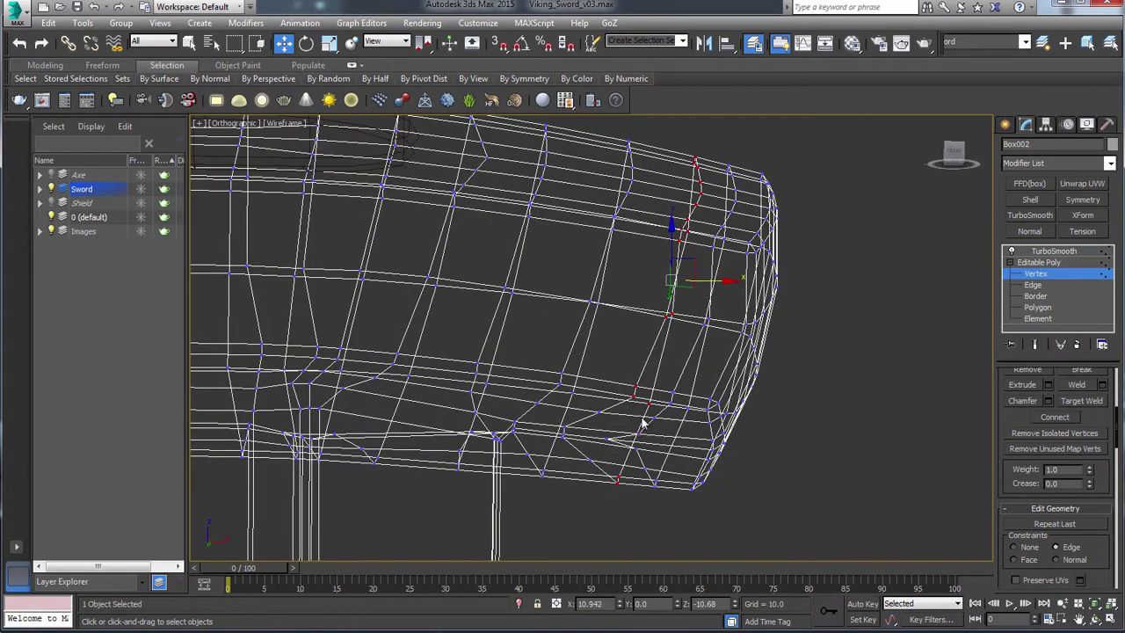
{"action": "key", "text": "f"}
{"action": "key", "text": "F3"}
{"action": "scroll", "coordinate": [733, 349], "scroll_direction": "down", "scroll_amount": 5}
{"action": "middle_click_drag", "start_coordinate": [733, 349], "coordinate": [747, 229]}
Connect the ring of lengthwise blade edges with 63 segments to divide the blade crosswise.
{"action": "key", "text": "2"}
{"action": "scroll", "coordinate": [560, 324], "scroll_direction": "down", "scroll_amount": 8}
{"action": "left_click", "coordinate": [560, 324]}
{"action": "key", "text": "alt+r"}
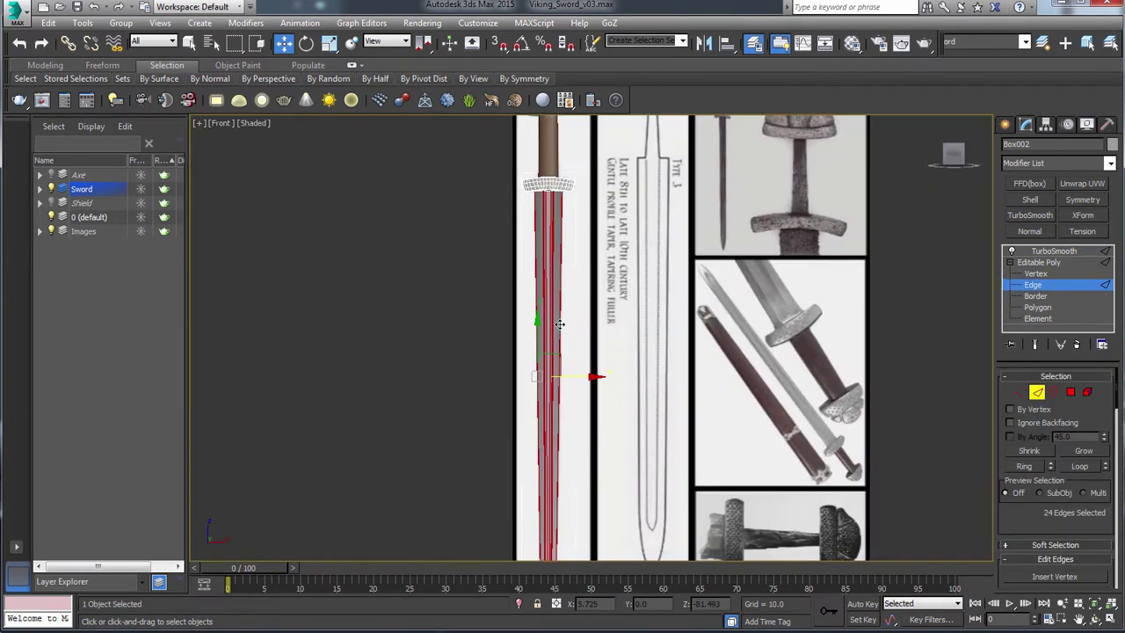
{"action": "scroll", "coordinate": [560, 325], "scroll_direction": "up", "scroll_amount": 3}
{"action": "middle_click_drag", "start_coordinate": [621, 282], "coordinate": [620, 440]}
{"action": "scroll", "coordinate": [621, 282], "scroll_direction": "up", "scroll_amount": 4}
{"action": "scroll", "coordinate": [1103, 468], "scroll_direction": "down", "scroll_amount": 3}
{"action": "left_click", "coordinate": [1103, 459]}
{"action": "left_click_drag", "start_coordinate": [602, 345], "coordinate": [621, 182]}
{"action": "left_click", "coordinate": [598, 406]}
Convert the two vertical crossguard edge loops near the blade's sides to vertices, exclude the blade's vertices, and scale them outward along their edges.
{"action": "scroll", "coordinate": [631, 264], "scroll_direction": "up", "scroll_amount": 6}
{"action": "middle_click_drag", "start_coordinate": [631, 272], "coordinate": [640, 224], "text": "alt"}
{"action": "key", "text": "1"}
{"action": "key", "text": "2"}
{"action": "left_click", "coordinate": [600, 304]}
{"action": "left_click", "coordinate": [307, 294], "text": "ctrl"}
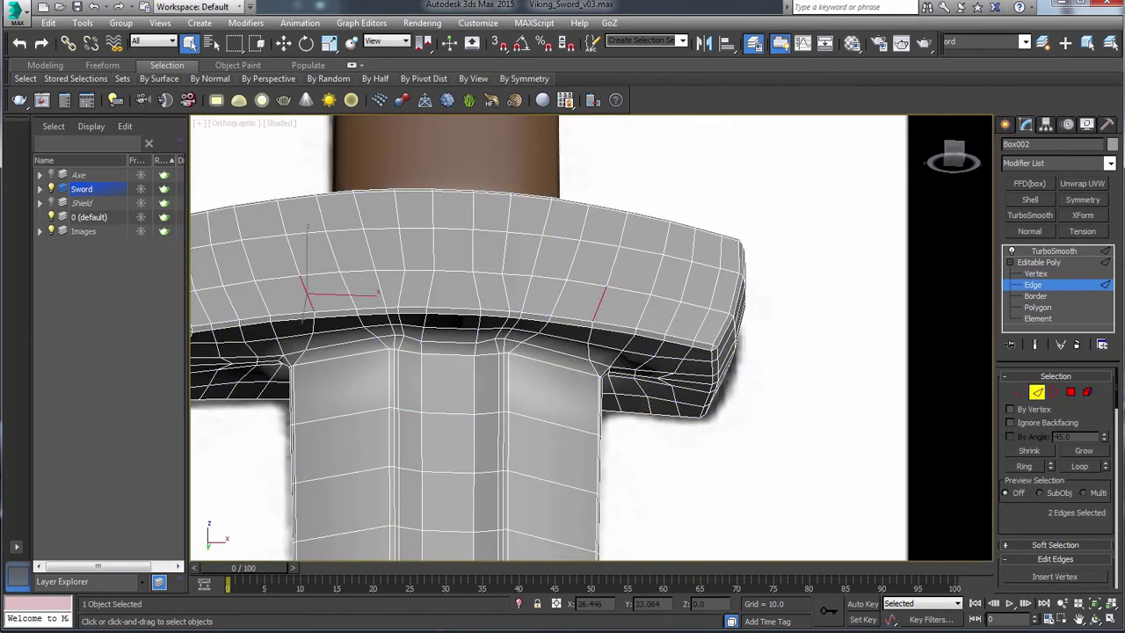
{"action": "key", "text": "alt+l"}
{"action": "left_click", "coordinate": [1020, 392], "text": "ctrl"}
{"action": "key", "text": "f"}
{"action": "key", "text": "F3"}
{"action": "scroll", "coordinate": [565, 213], "scroll_direction": "down", "scroll_amount": 8}
{"action": "left_click_drag", "start_coordinate": [651, 542], "coordinate": [521, 173], "text": "alt"}
{"action": "key", "text": "F3"}
{"action": "scroll", "coordinate": [580, 167], "scroll_direction": "up", "scroll_amount": 8}
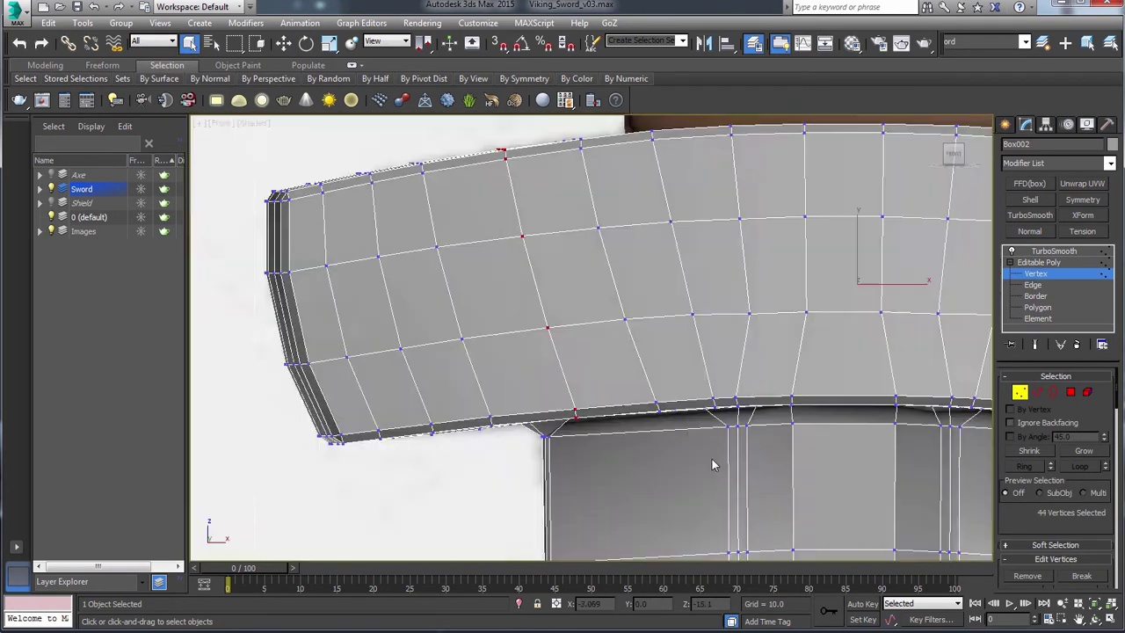
{"action": "middle_click_drag", "start_coordinate": [713, 465], "coordinate": [508, 413]}
{"action": "key", "text": "r"}
{"action": "scroll", "coordinate": [1017, 510], "scroll_direction": "down", "scroll_amount": 4}
{"action": "left_click", "coordinate": [1057, 494]}
{"action": "scroll", "coordinate": [695, 290], "scroll_direction": "down", "scroll_amount": 4}
{"action": "middle_click_drag", "start_coordinate": [730, 238], "coordinate": [756, 322], "text": "alt"}
{"action": "left_click_drag", "start_coordinate": [658, 301], "coordinate": [694, 285]}
{"action": "key", "text": "shift+z"}
{"action": "key", "text": "shift+z"}
{"action": "key", "text": "shift+z"}
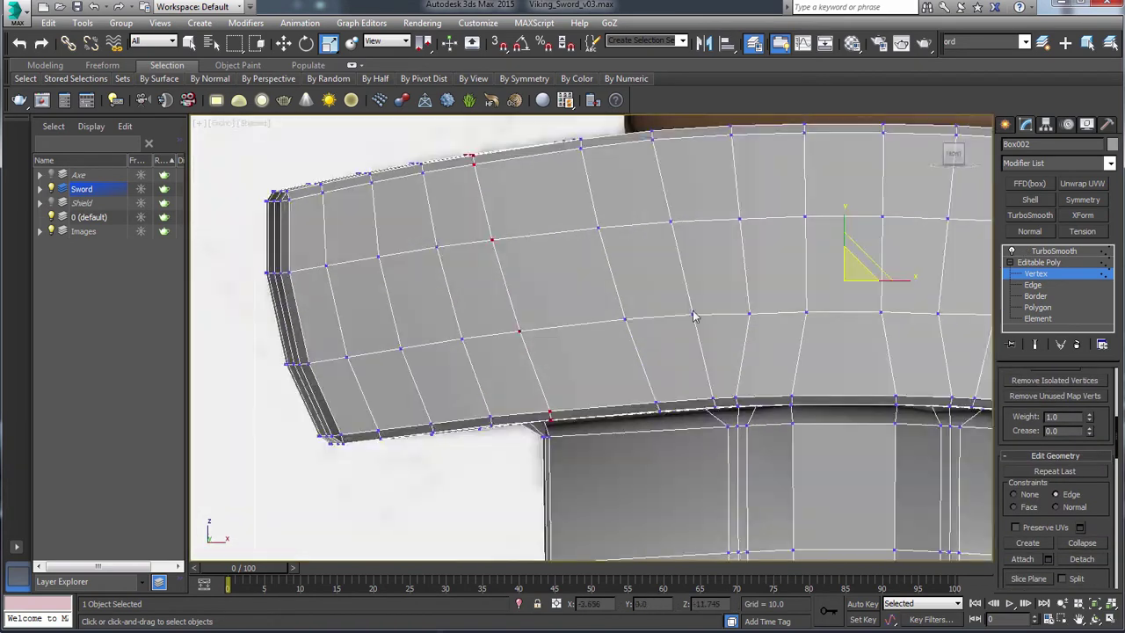
{"action": "key", "text": "z"}
{"action": "key", "text": "q"}
Select the edge rings crossing the blade faces on both sides of the fuller and continuing around the crossguard.
{"action": "key", "text": "2"}
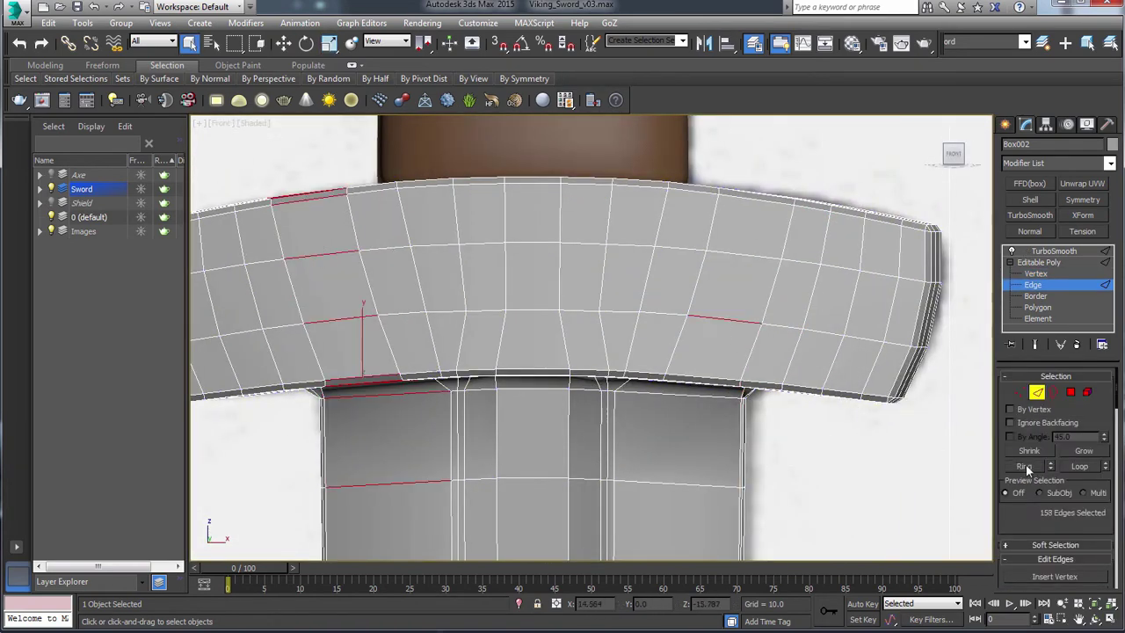
{"action": "left_click", "coordinate": [1027, 470]}
{"action": "scroll", "coordinate": [607, 167], "scroll_direction": "down", "scroll_amount": 8}
{"action": "scroll", "coordinate": [594, 510], "scroll_direction": "up", "scroll_amount": 8}
{"action": "scroll", "coordinate": [593, 509], "scroll_direction": "down", "scroll_amount": 8}
{"action": "scroll", "coordinate": [615, 172], "scroll_direction": "up", "scroll_amount": 5}
{"action": "scroll", "coordinate": [1032, 472], "scroll_direction": "down", "scroll_amount": 5}
Try connecting the selected edge rings with 1 segment and inspect the new loops along the blade.
{"action": "left_click", "coordinate": [1103, 499]}
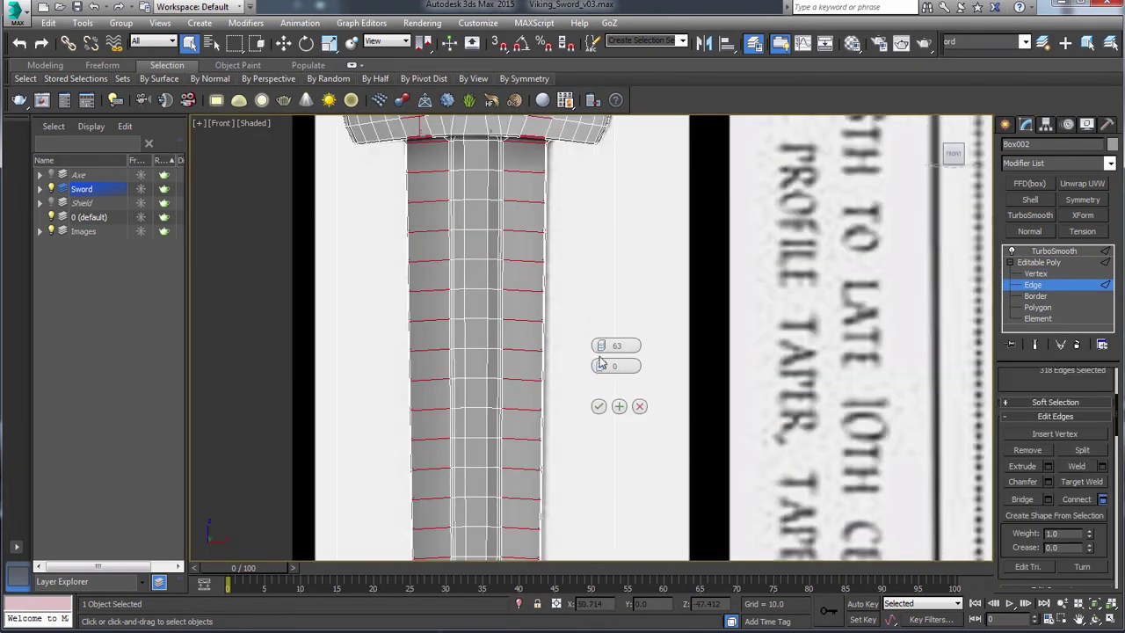
{"action": "left_click_drag", "start_coordinate": [602, 346], "coordinate": [601, 347]}
{"action": "type", "text": "1"}
{"action": "key", "text": "Return"}
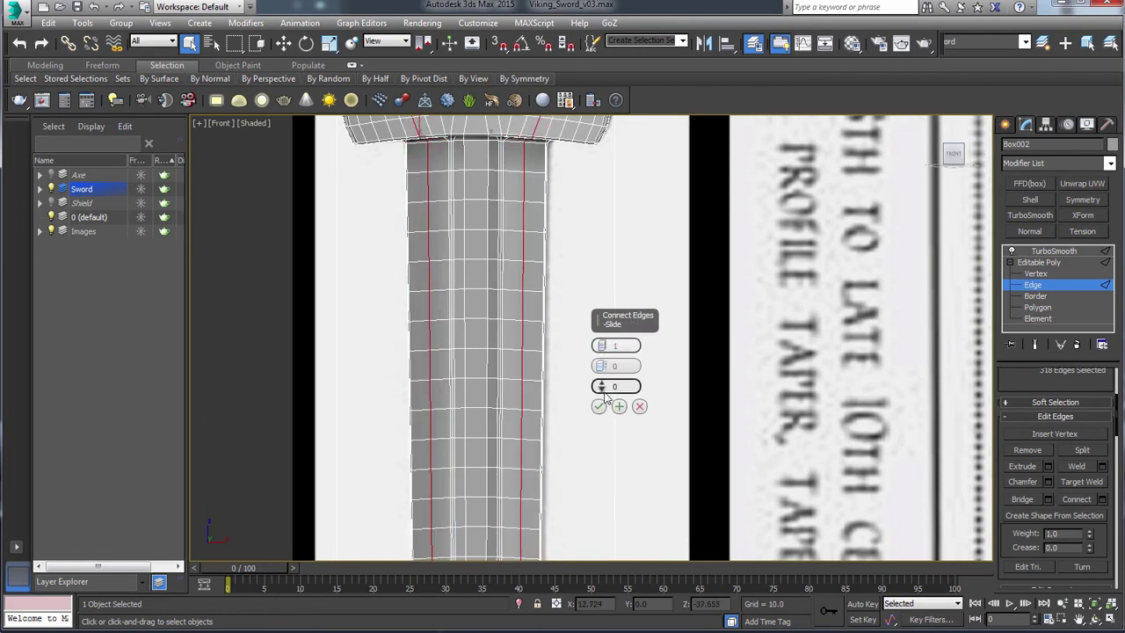
{"action": "left_click", "coordinate": [598, 406]}
{"action": "middle_click_drag", "start_coordinate": [576, 365], "coordinate": [559, 344], "text": "alt"}
{"action": "scroll", "coordinate": [562, 347], "scroll_direction": "down", "scroll_amount": 6}
{"action": "scroll", "coordinate": [613, 329], "scroll_direction": "up", "scroll_amount": 8}
Compare the mesh with and without the new loops, try Chamfer on them, and undo the single-segment connection.
{"action": "key", "text": "ctrl+z"}
{"action": "scroll", "coordinate": [613, 330], "scroll_direction": "up", "scroll_amount": 1}
{"action": "left_click", "coordinate": [40, 43]}
{"action": "key", "text": "f"}
{"action": "scroll", "coordinate": [607, 264], "scroll_direction": "down", "scroll_amount": 6}
{"action": "scroll", "coordinate": [607, 176], "scroll_direction": "up", "scroll_amount": 6}
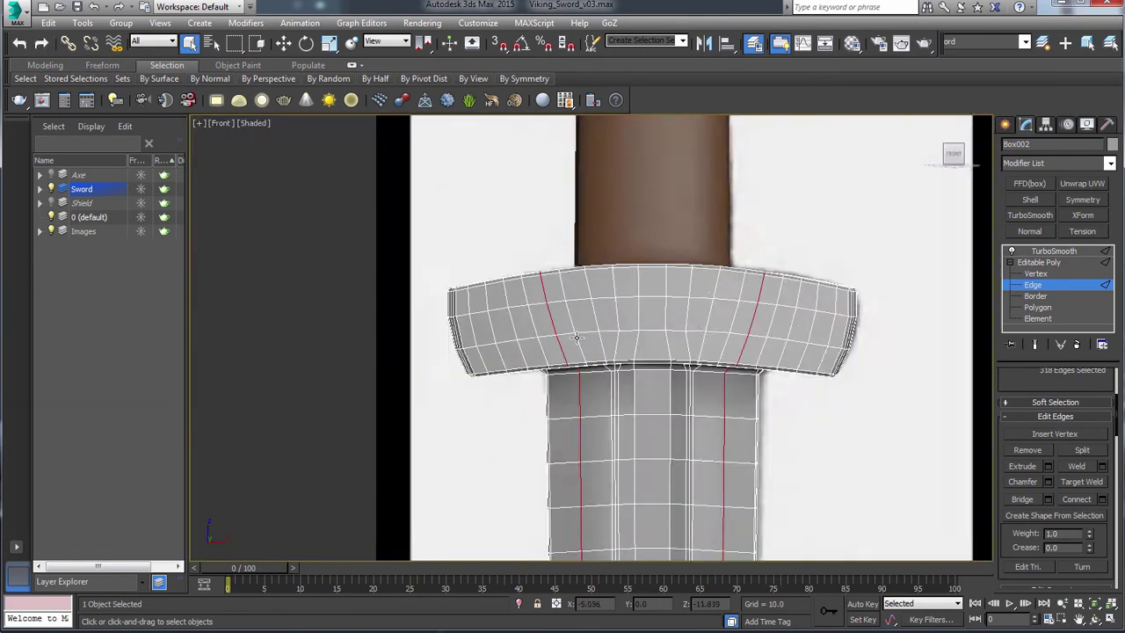
{"action": "scroll", "coordinate": [605, 139], "scroll_direction": "down", "scroll_amount": 7}
{"action": "scroll", "coordinate": [640, 238], "scroll_direction": "up", "scroll_amount": 7}
{"action": "middle_click_drag", "start_coordinate": [640, 239], "coordinate": [615, 202], "text": "alt"}
{"action": "left_click", "coordinate": [1024, 481]}
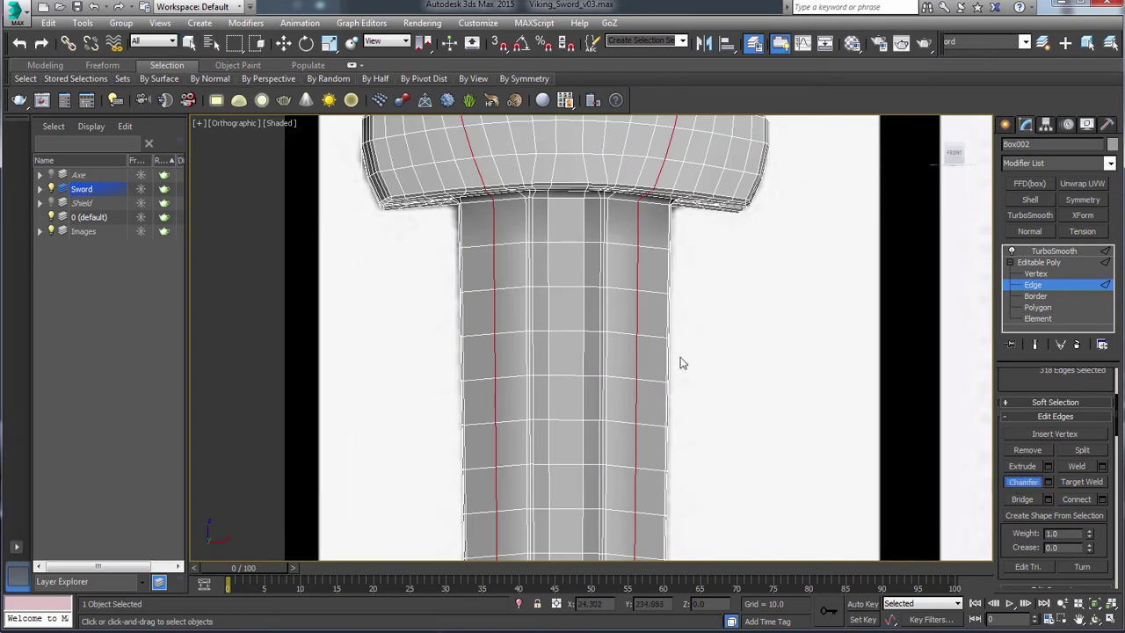
{"action": "key", "text": "ctrl+z"}
Connect the edge rings on both sides of the fuller with two segments.
{"action": "left_click", "coordinate": [1103, 500]}
{"action": "left_click", "coordinate": [602, 345]}
{"action": "key", "text": "Return"}
{"action": "key", "text": "shift+z"}
{"action": "key", "text": "shift+z"}
{"action": "key", "text": "shift+z"}
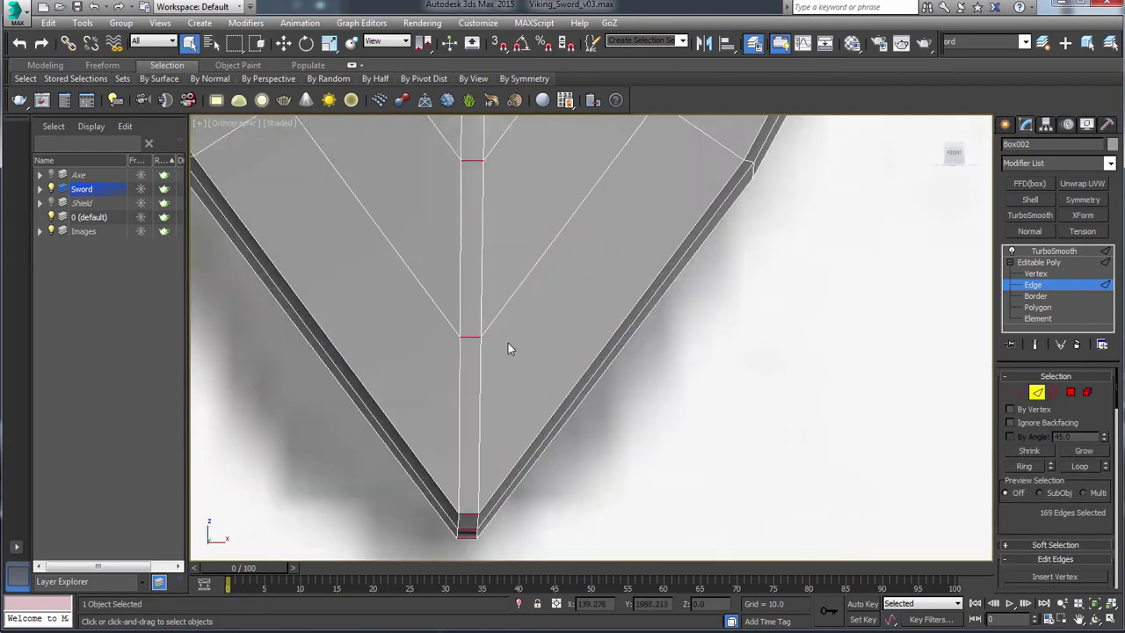
Connect the ring of short edges along the blade's centre strip with 1 segment.
{"action": "scroll", "coordinate": [508, 343], "scroll_direction": "down", "scroll_amount": 6}
{"action": "scroll", "coordinate": [1062, 484], "scroll_direction": "down", "scroll_amount": 3}
{"action": "left_click", "coordinate": [1102, 495]}
{"action": "left_click", "coordinate": [601, 349]}
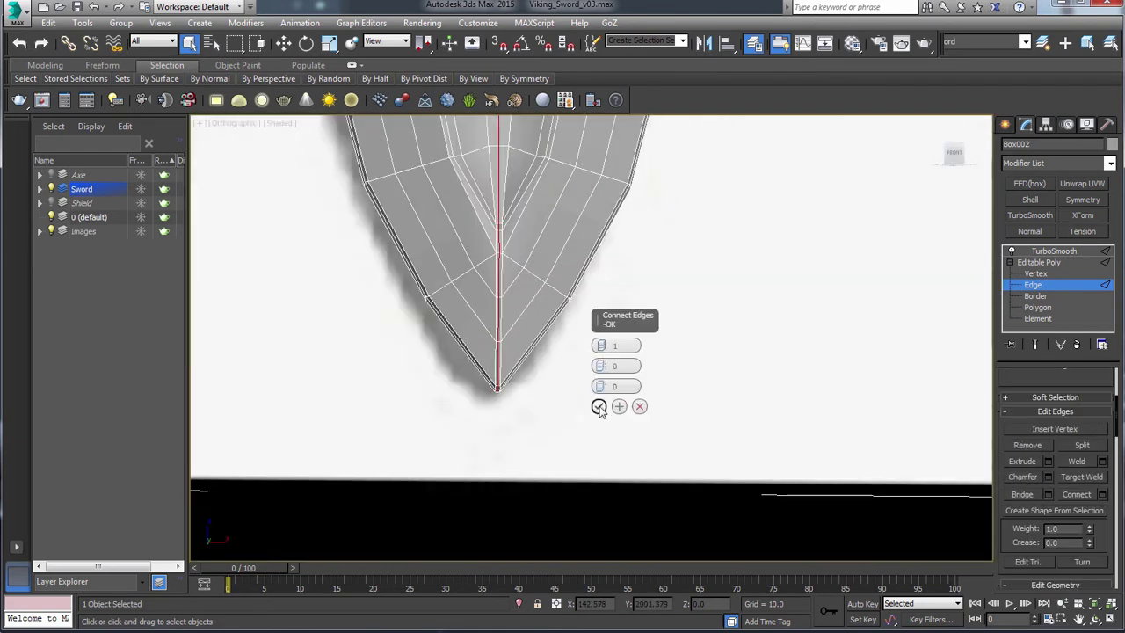
{"action": "left_click", "coordinate": [601, 407]}
Convert the two crossguard loops just inside the new ones to vertices, exclude the blade's, and scale them inward with the Edge constraint.
{"action": "key", "text": "f"}
{"action": "scroll", "coordinate": [628, 344], "scroll_direction": "up", "scroll_amount": 6}
{"action": "key", "text": "1"}
{"action": "left_click", "coordinate": [1039, 392]}
{"action": "left_click", "coordinate": [494, 312]}
{"action": "middle_click_drag", "start_coordinate": [495, 314], "coordinate": [476, 308]}
{"action": "left_click", "coordinate": [834, 295], "text": "ctrl"}
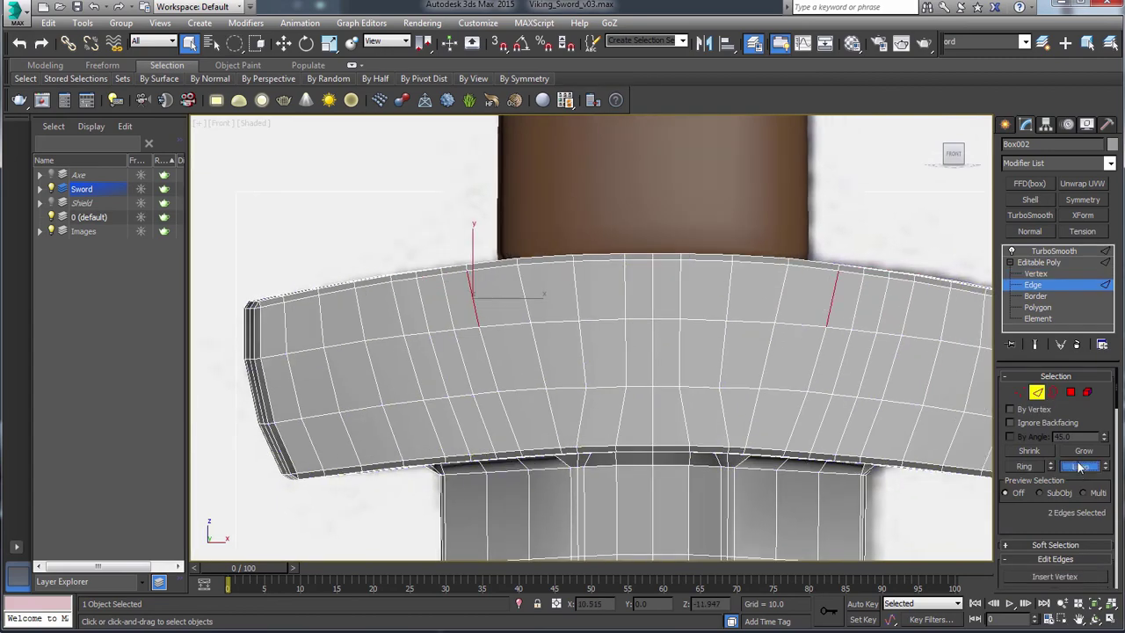
{"action": "left_click", "coordinate": [1080, 466]}
{"action": "left_click", "coordinate": [1021, 392], "text": "ctrl"}
{"action": "key", "text": "z"}
{"action": "key", "text": "q"}
{"action": "key", "text": "z"}
{"action": "left_click_drag", "start_coordinate": [350, 447], "coordinate": [478, 475], "text": "alt"}
{"action": "left_click_drag", "start_coordinate": [703, 446], "coordinate": [833, 474], "text": "alt"}
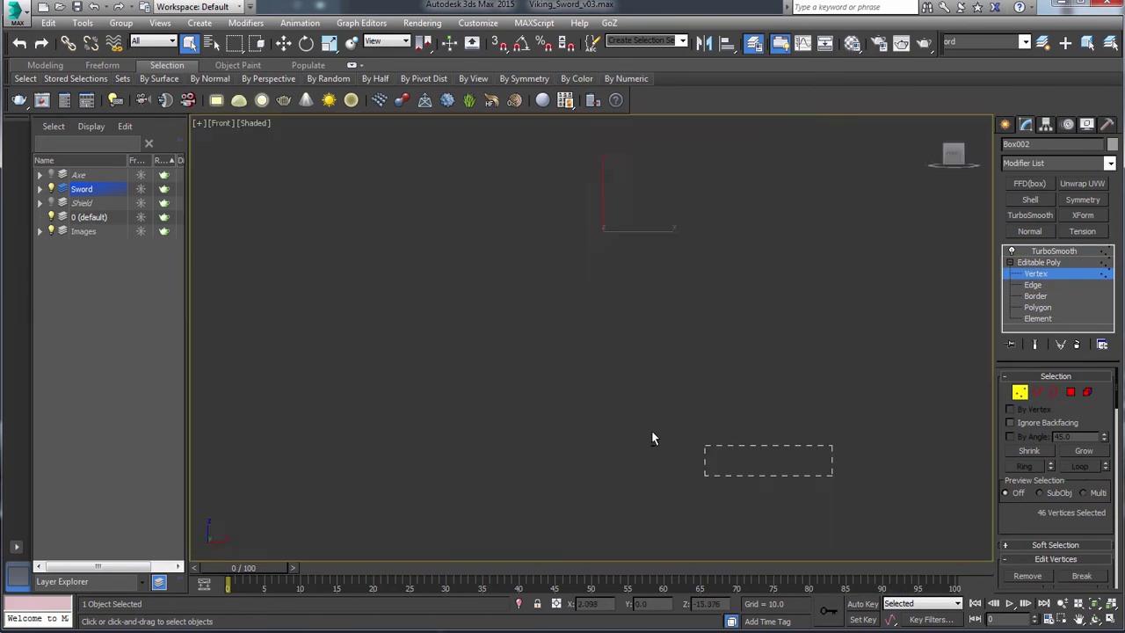
{"action": "middle_click_drag", "start_coordinate": [572, 448], "coordinate": [540, 369], "text": "alt"}
{"action": "scroll", "coordinate": [518, 378], "scroll_direction": "up", "scroll_amount": 4}
{"action": "middle_click_drag", "start_coordinate": [703, 369], "coordinate": [721, 412], "text": "alt"}
{"action": "middle_click_drag", "start_coordinate": [835, 494], "coordinate": [743, 445], "text": "alt"}
{"action": "scroll", "coordinate": [1057, 519], "scroll_direction": "down", "scroll_amount": 3}
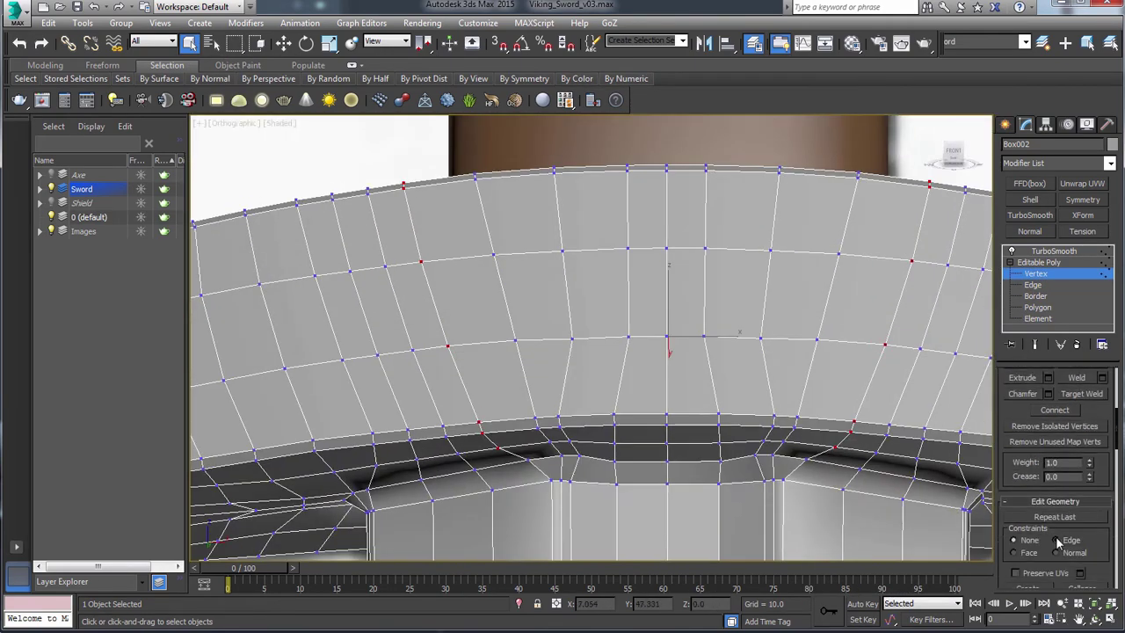
{"action": "scroll", "coordinate": [733, 336], "scroll_direction": "down", "scroll_amount": 4}
{"action": "middle_click_drag", "start_coordinate": [733, 336], "coordinate": [729, 379], "text": "alt"}
{"action": "scroll", "coordinate": [615, 221], "scroll_direction": "up", "scroll_amount": 4}
Scale the upper vertices of the crossguard's inner columns along their edges to even the spacing, leaving out the lower ones.
{"action": "key", "text": "q"}
{"action": "key", "text": "f"}
{"action": "left_click_drag", "start_coordinate": [692, 402], "coordinate": [649, 484], "text": "alt"}
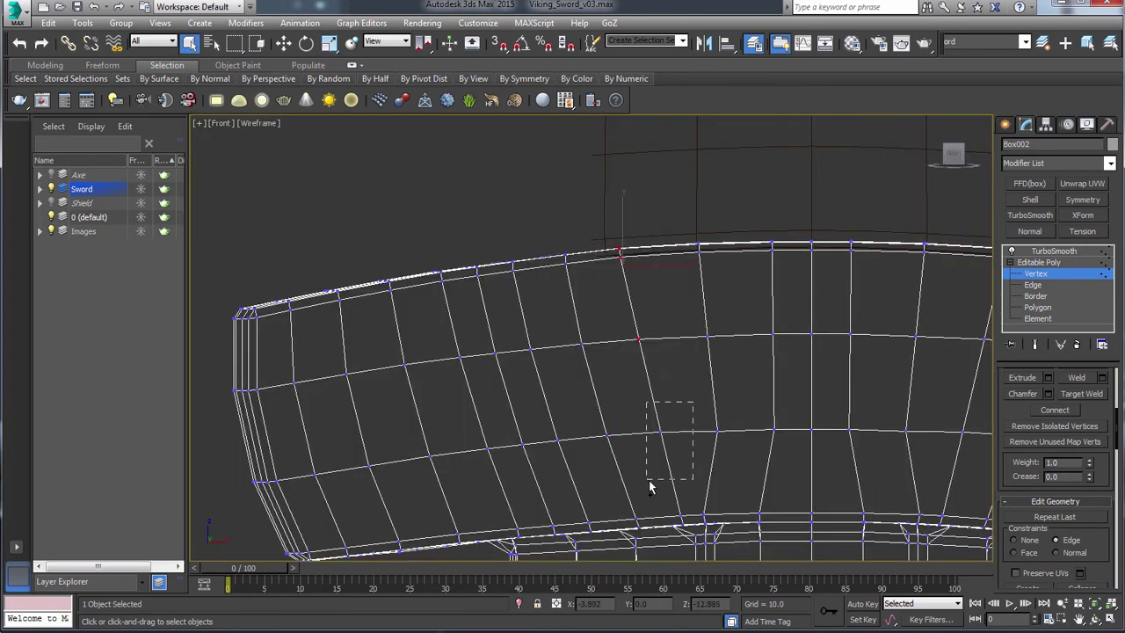
{"action": "middle_click_drag", "start_coordinate": [649, 484], "coordinate": [475, 484]}
{"action": "left_click_drag", "start_coordinate": [820, 401], "coordinate": [756, 545], "text": "alt"}
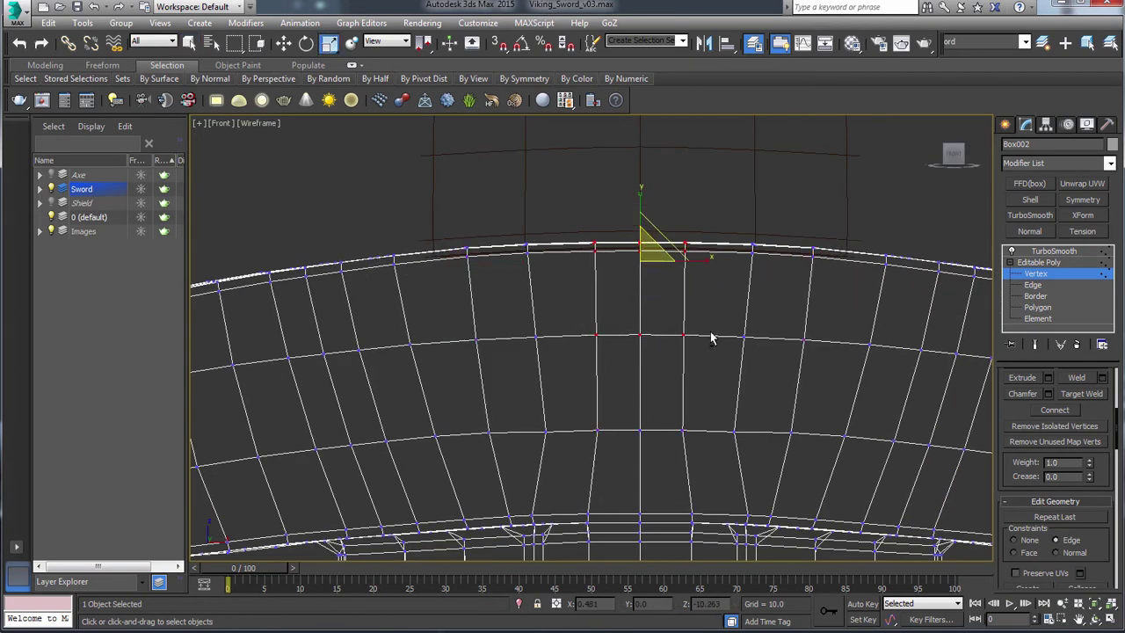
{"action": "scroll", "coordinate": [709, 428], "scroll_direction": "down", "scroll_amount": 4}
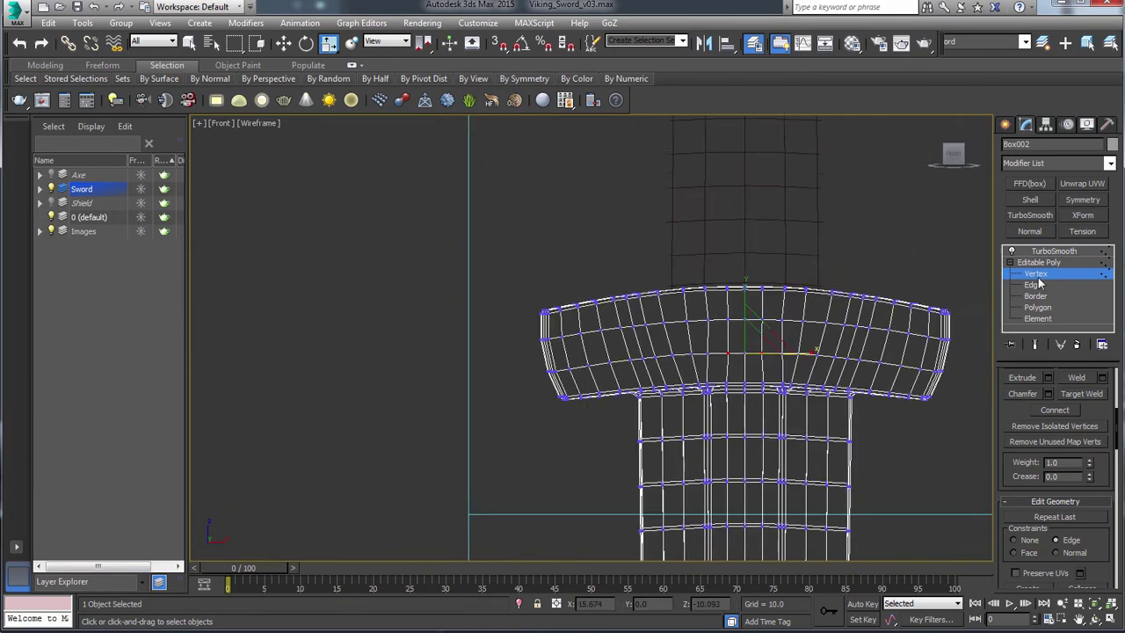
Finish vertex editing and examine the smoothed crossguard and blade in shaded display.
{"action": "left_click", "coordinate": [1037, 276]}
{"action": "key", "text": "F3"}
{"action": "left_click", "coordinate": [502, 225]}
{"action": "left_click", "coordinate": [595, 294]}
{"action": "middle_click_drag", "start_coordinate": [595, 295], "coordinate": [624, 266], "text": "alt"}
{"action": "scroll", "coordinate": [606, 272], "scroll_direction": "up", "scroll_amount": 5}
{"action": "left_click", "coordinate": [346, 355]}
{"action": "scroll", "coordinate": [346, 355], "scroll_direction": "down", "scroll_amount": 5}
{"action": "left_click", "coordinate": [595, 387]}
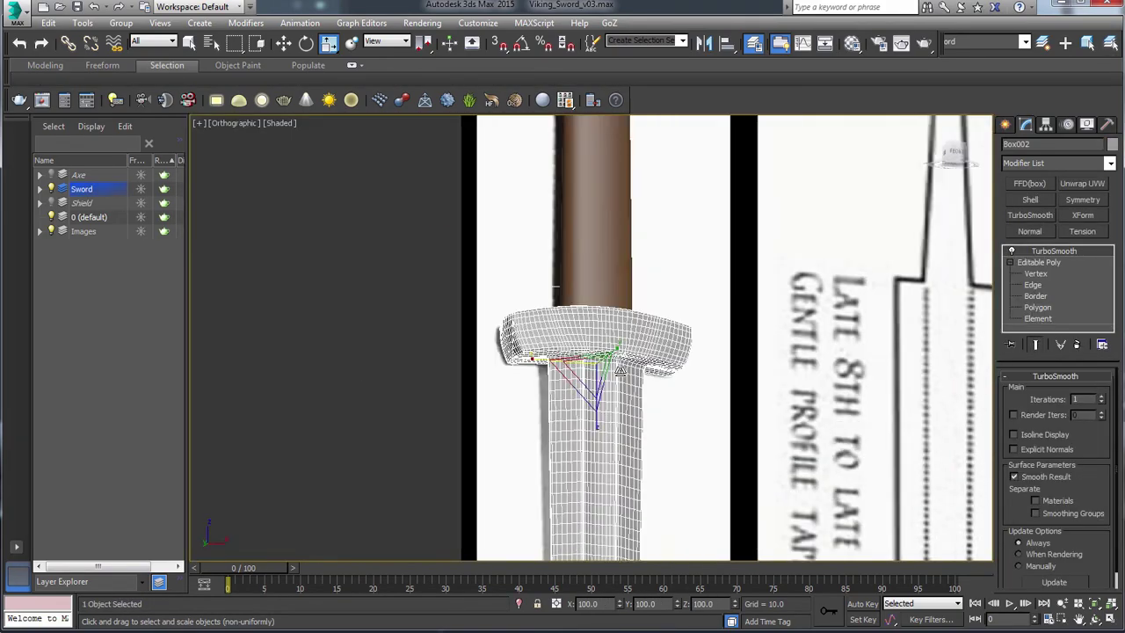
Turn on Isoline Display in TurboSmooth and examine the crossguard's edge flow where it meets the blade.
{"action": "scroll", "coordinate": [595, 387], "scroll_direction": "up", "scroll_amount": 4}
{"action": "key", "text": "q"}
{"action": "left_click", "coordinate": [390, 387]}
{"action": "scroll", "coordinate": [389, 387], "scroll_direction": "down", "scroll_amount": 5}
{"action": "left_click", "coordinate": [761, 377]}
{"action": "scroll", "coordinate": [678, 389], "scroll_direction": "up", "scroll_amount": 5}
{"action": "key", "text": "shift+z"}
{"action": "key", "text": "shift+z"}
{"action": "key", "text": "shift+z"}
{"action": "key", "text": "shift+z"}
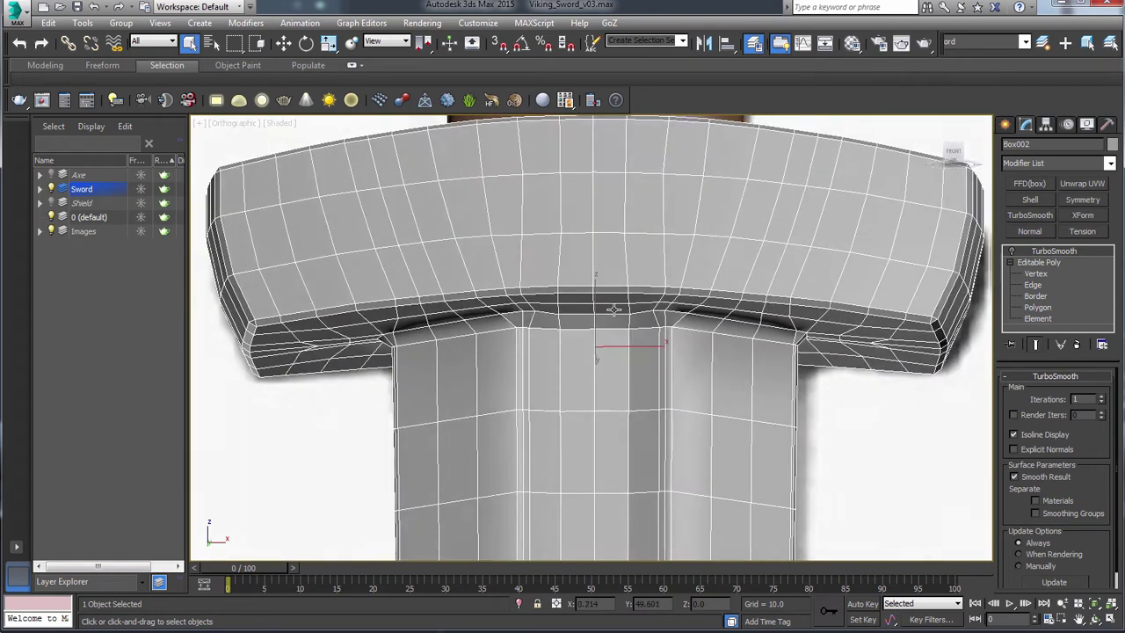
{"action": "key", "text": "v"}
{"action": "left_click", "coordinate": [639, 340]}
{"action": "scroll", "coordinate": [651, 347], "scroll_direction": "down", "scroll_amount": 5}
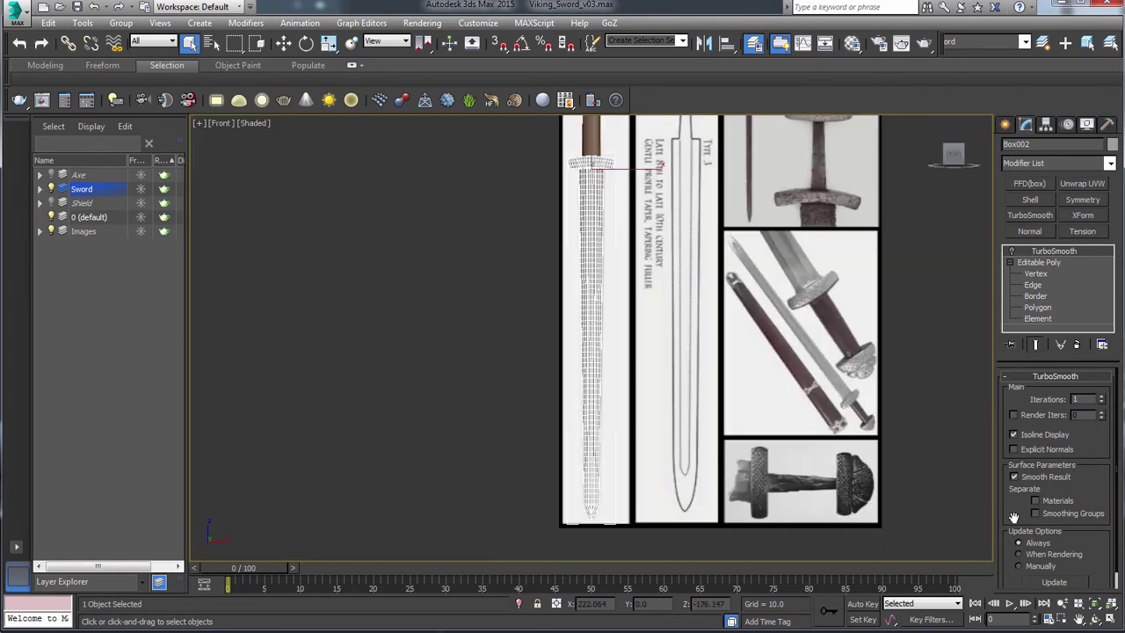
Remove the TurboSmooth modifier from the joined blade and crossguard and rename the object Sword_Blade.
{"action": "scroll", "coordinate": [1015, 518], "scroll_direction": "down", "scroll_amount": 1}
{"action": "left_click", "coordinate": [1078, 345]}
{"action": "middle_click_drag", "start_coordinate": [711, 251], "coordinate": [697, 443]}
{"action": "scroll", "coordinate": [659, 387], "scroll_direction": "up", "scroll_amount": 4}
{"action": "scroll", "coordinate": [646, 386], "scroll_direction": "down", "scroll_amount": 4}
{"action": "middle_click_drag", "start_coordinate": [646, 386], "coordinate": [641, 221]}
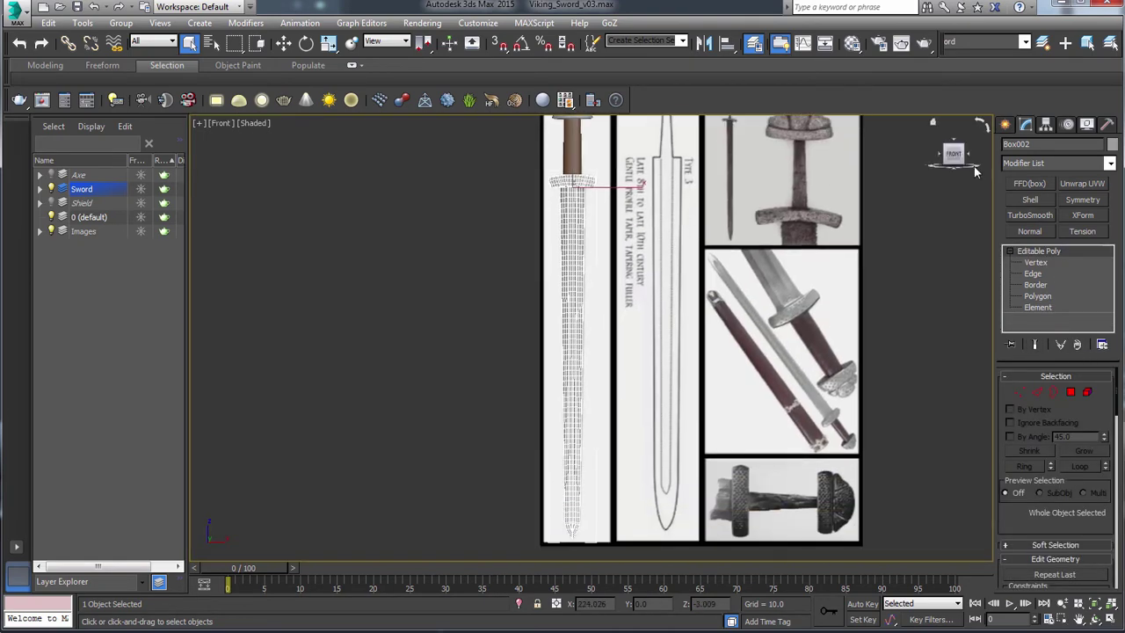
{"action": "scroll", "coordinate": [570, 150], "scroll_direction": "up", "scroll_amount": 4}
{"action": "middle_click_drag", "start_coordinate": [570, 150], "coordinate": [572, 324]}
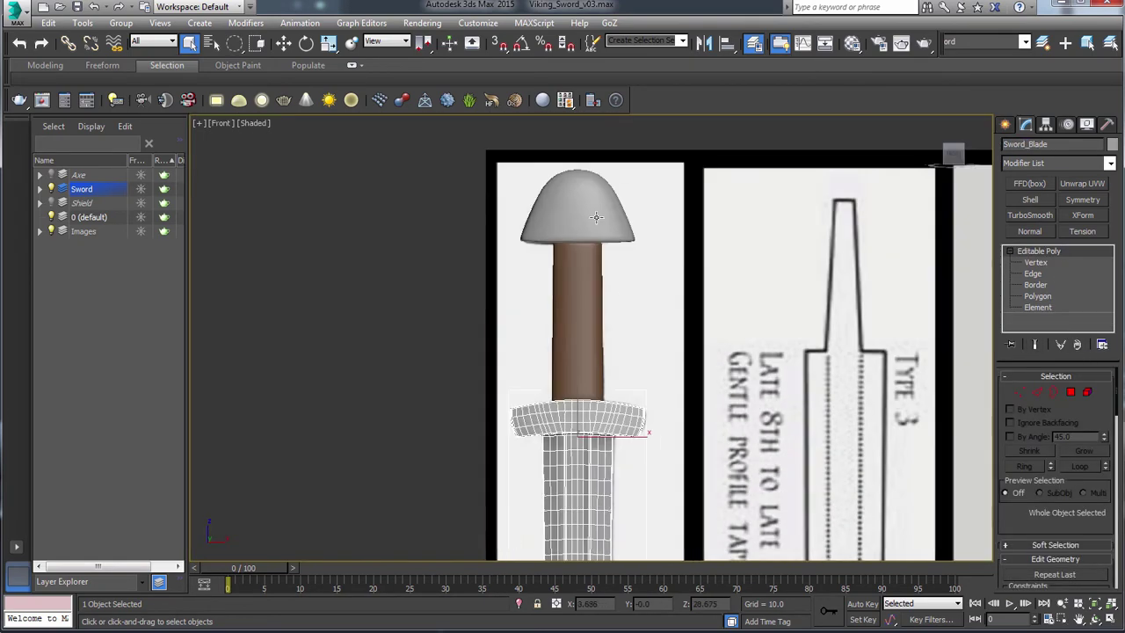
Remove the TurboSmooth modifier from the pommel and name the object Sword_Base.
{"action": "key", "text": "q"}
{"action": "left_click", "coordinate": [598, 216]}
{"action": "left_click", "coordinate": [1077, 344]}
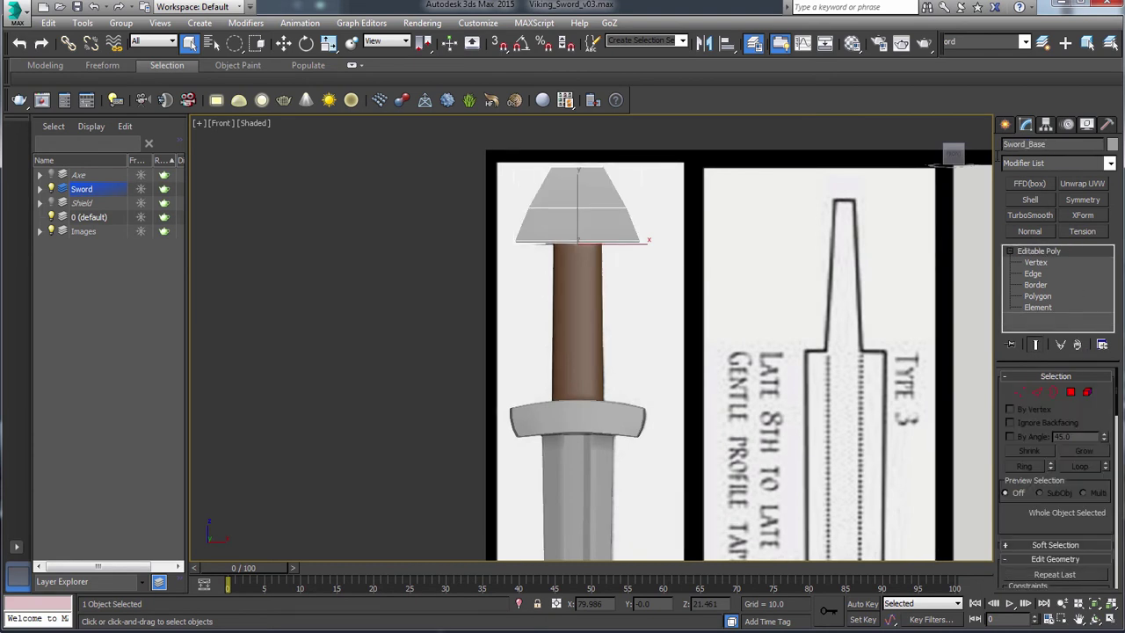
Remove the smoothing modifier from the brown grip and collapse its Symmetry modifier into the editable poly.
{"action": "left_click", "coordinate": [582, 330]}
{"action": "left_click", "coordinate": [1079, 344]}
{"action": "right_click", "coordinate": [1060, 255]}
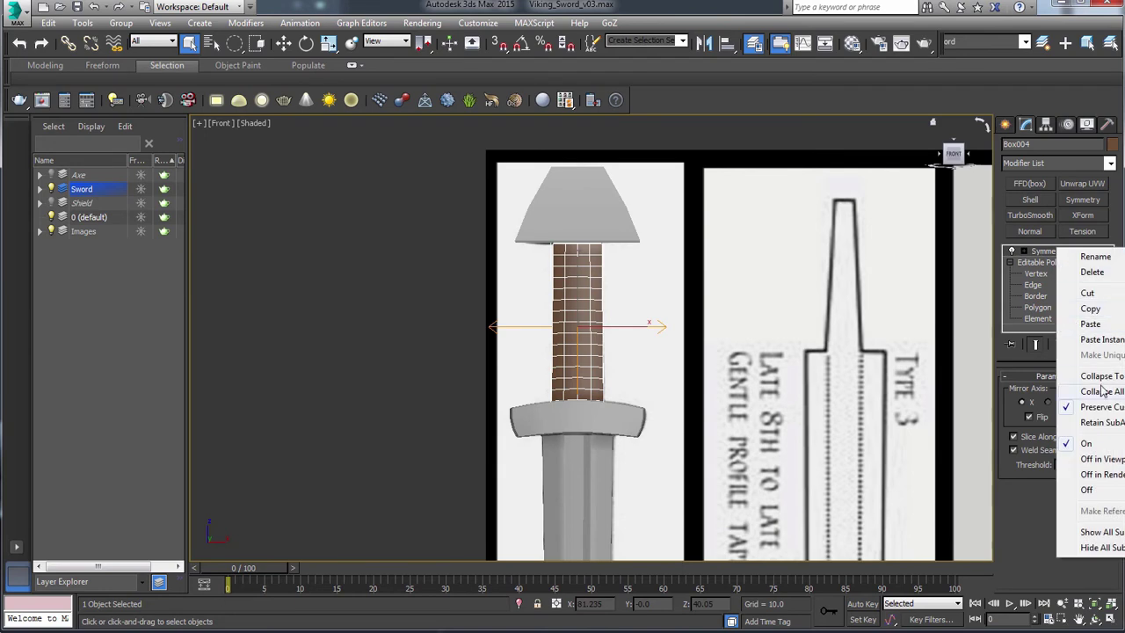
{"action": "left_click", "coordinate": [1102, 391]}
{"action": "left_click", "coordinate": [633, 367]}
Rename the grip as Sword_Leather and select all three sword parts together in the front view.
{"action": "middle_click_drag", "start_coordinate": [800, 240], "coordinate": [900, 226], "text": "alt"}
{"action": "type", "text": "Sword_Leat"}
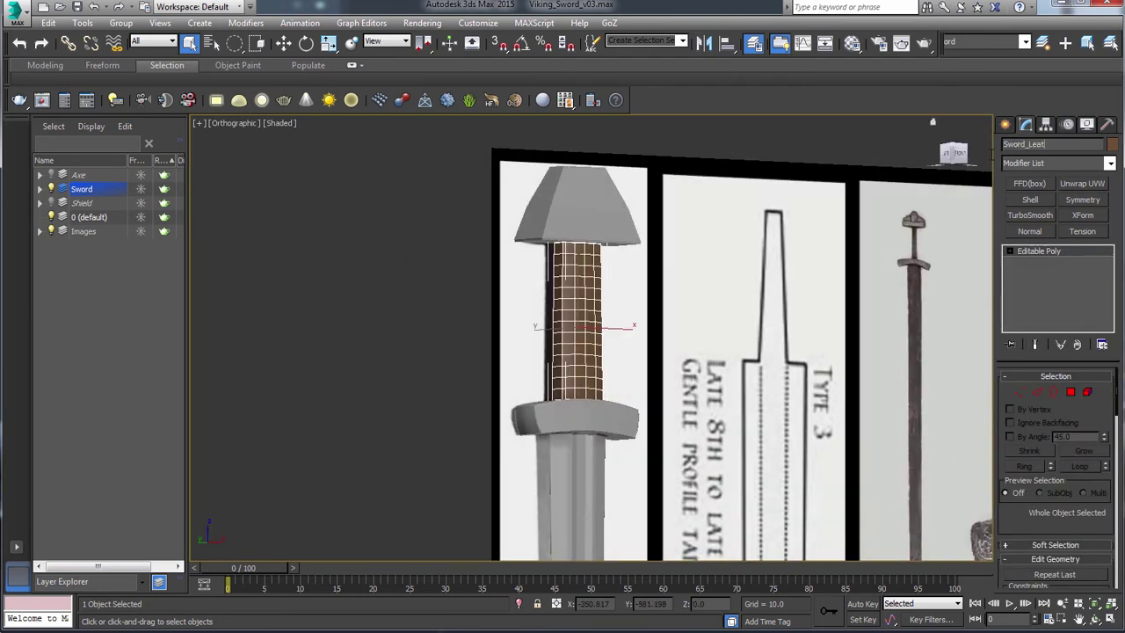
{"action": "type", "text": "her"}
{"action": "middle_click_drag", "start_coordinate": [616, 426], "coordinate": [580, 384]}
{"action": "left_click", "coordinate": [563, 385]}
{"action": "scroll", "coordinate": [571, 385], "scroll_direction": "up", "scroll_amount": 8}
{"action": "key", "text": "f"}
{"action": "scroll", "coordinate": [581, 384], "scroll_direction": "down", "scroll_amount": 12}
{"action": "left_click_drag", "start_coordinate": [563, 193], "coordinate": [620, 439]}
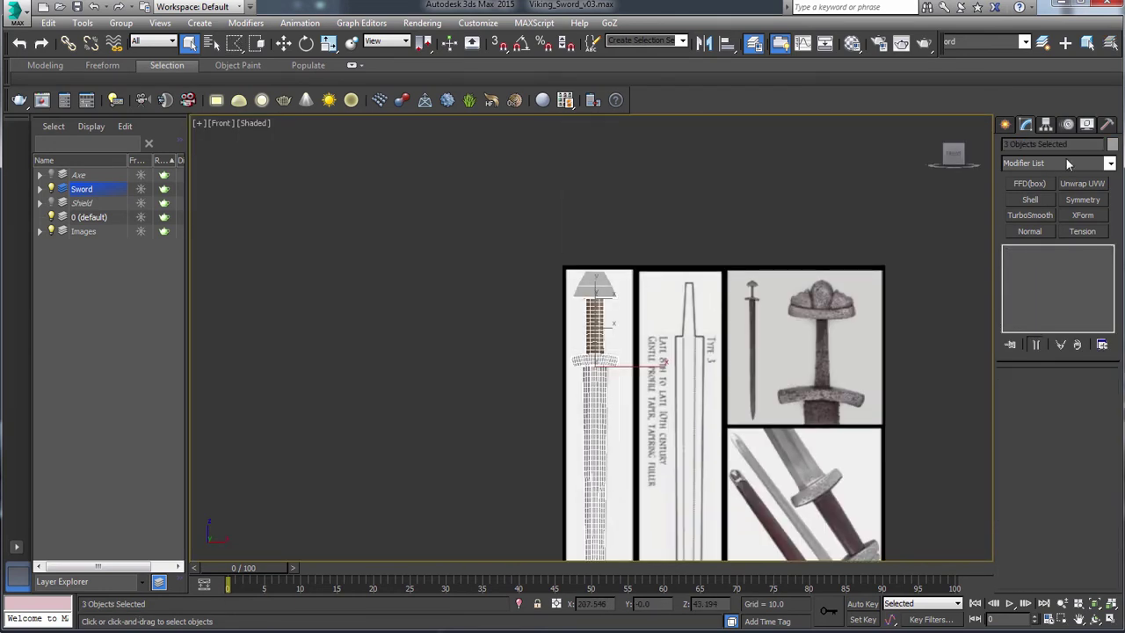
{"action": "left_click", "coordinate": [1046, 124]}
{"action": "left_click", "coordinate": [1061, 214]}
{"action": "left_click", "coordinate": [1075, 288]}
{"action": "key", "text": "ctrl+z"}
{"action": "left_click", "coordinate": [1058, 217]}
Reset the XForm of the three selected sword parts and convert them to Editable Poly.
{"action": "left_click", "coordinate": [1108, 125]}
{"action": "left_click", "coordinate": [1055, 300]}
{"action": "left_click", "coordinate": [1056, 376]}
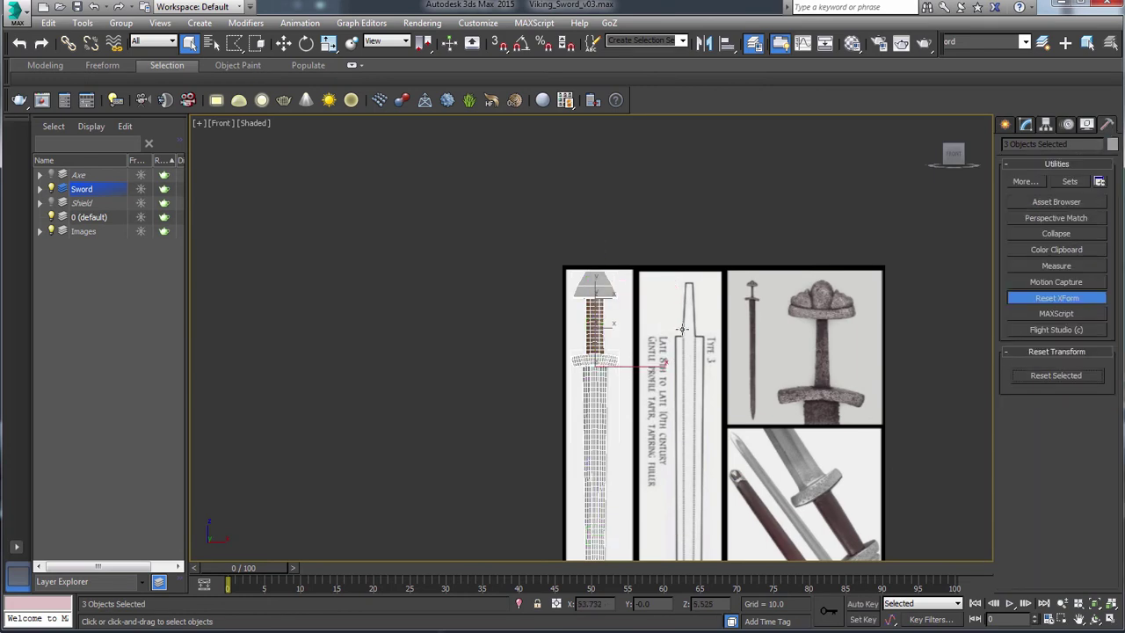
{"action": "right_click", "coordinate": [597, 314]}
{"action": "mouse_move", "coordinate": [645, 454]}
{"action": "left_click", "coordinate": [805, 465]}
{"action": "left_click", "coordinate": [619, 327]}
{"action": "middle_click_drag", "start_coordinate": [633, 396], "coordinate": [611, 249]}
{"action": "scroll", "coordinate": [616, 326], "scroll_direction": "down", "scroll_amount": 2}
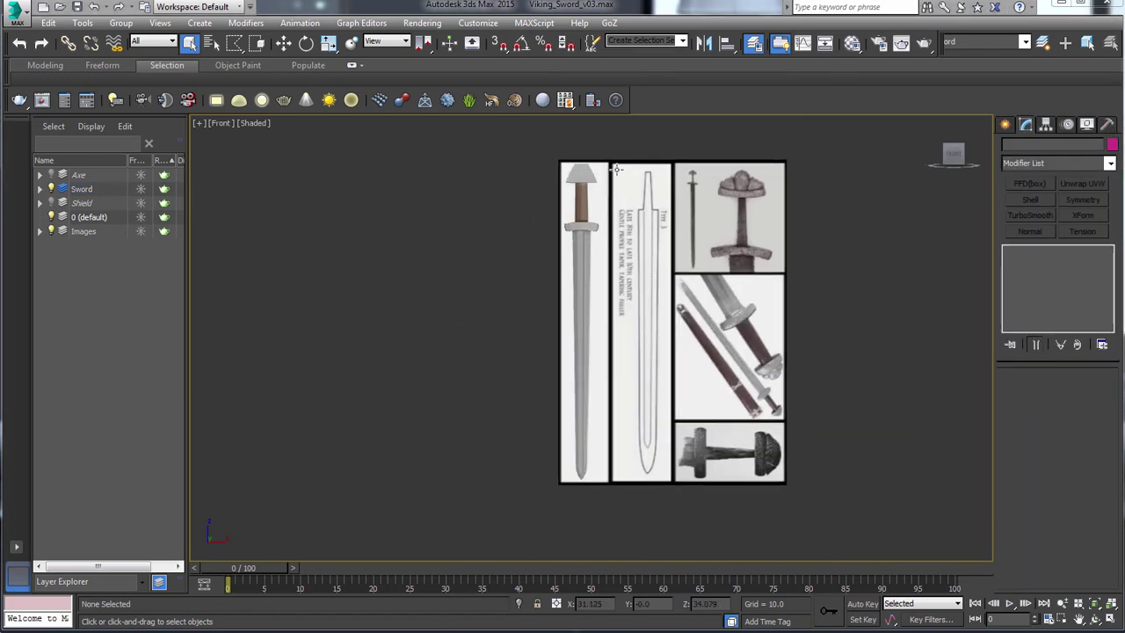
Hide the SwordPlane reference image behind the sword.
{"action": "left_click", "coordinate": [609, 201]}
{"action": "middle_click_drag", "start_coordinate": [609, 201], "coordinate": [609, 228]}
{"action": "right_click", "coordinate": [616, 231]}
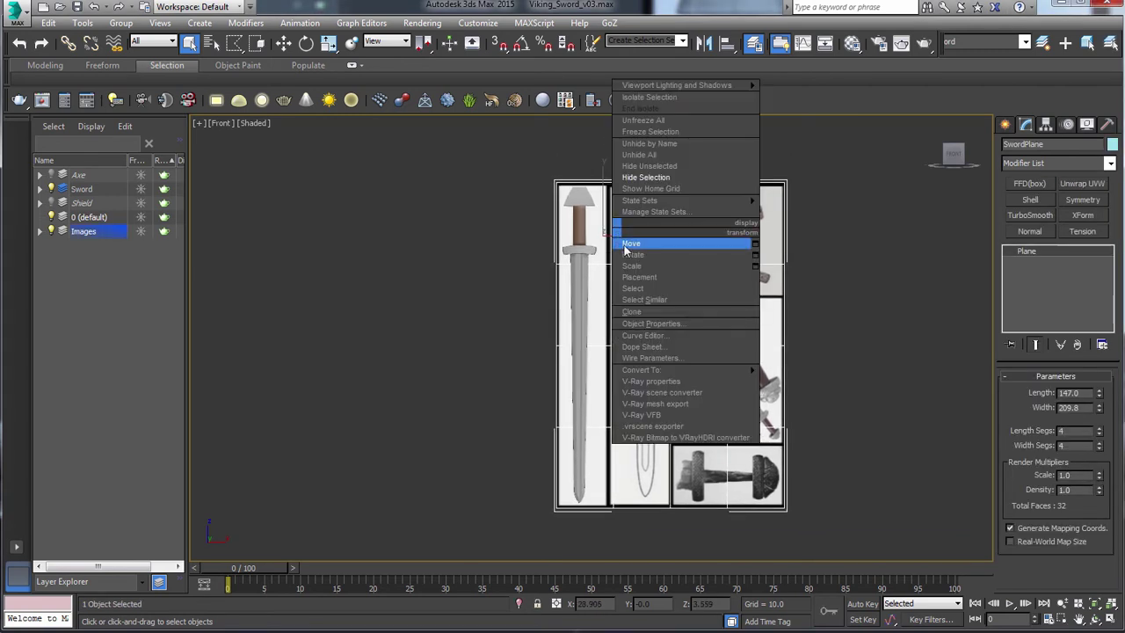
{"action": "left_click", "coordinate": [645, 177]}
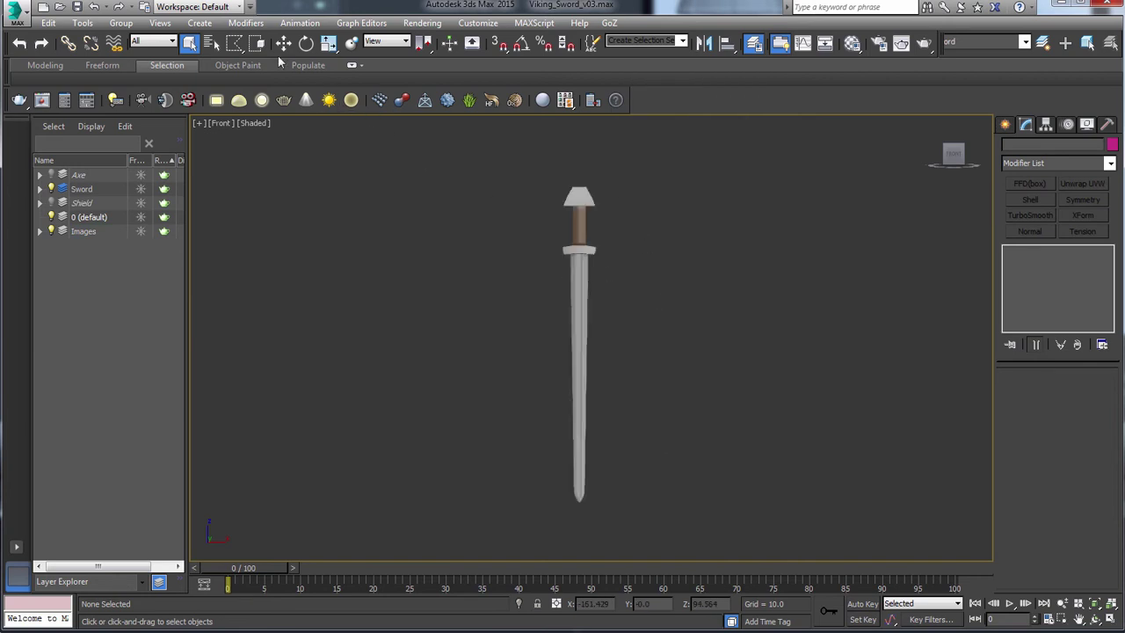
Select the pommel and the blade and link both to the leather grip as their parent.
{"action": "left_click", "coordinate": [589, 306]}
{"action": "key", "text": "z"}
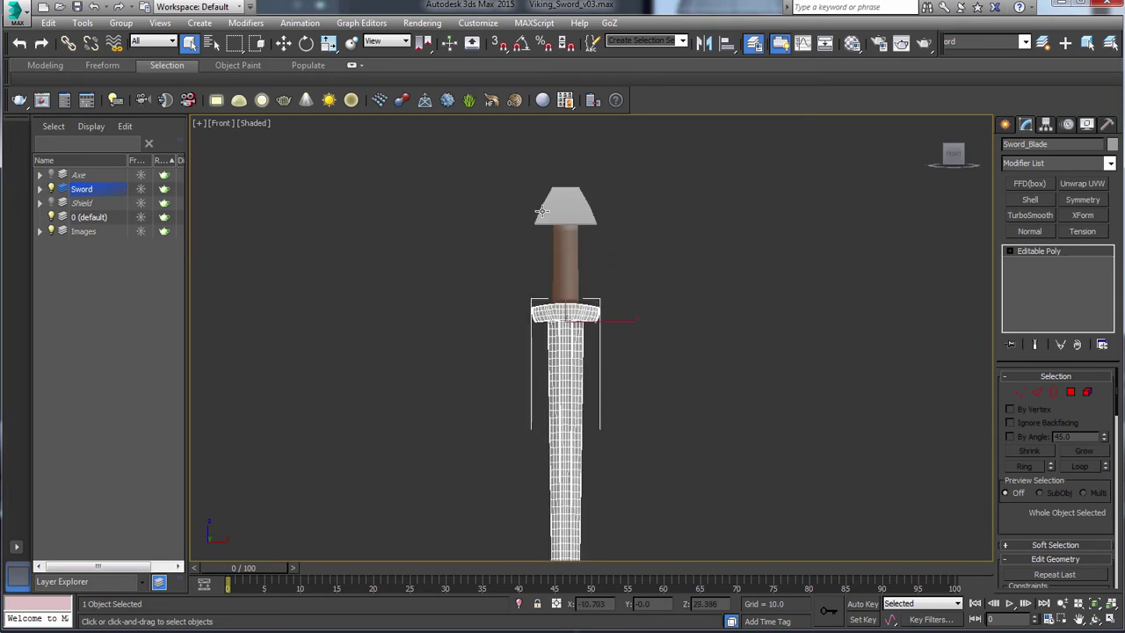
{"action": "left_click", "coordinate": [577, 220]}
{"action": "left_click", "coordinate": [560, 261]}
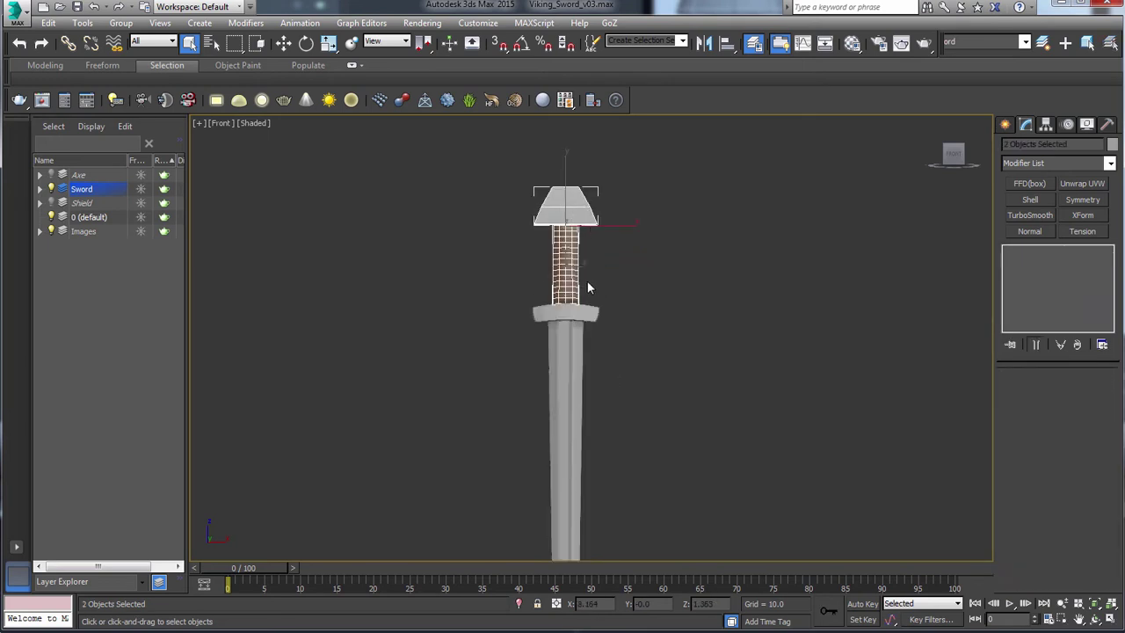
{"action": "left_click", "coordinate": [564, 346]}
{"action": "left_click", "coordinate": [568, 268], "text": "ctrl"}
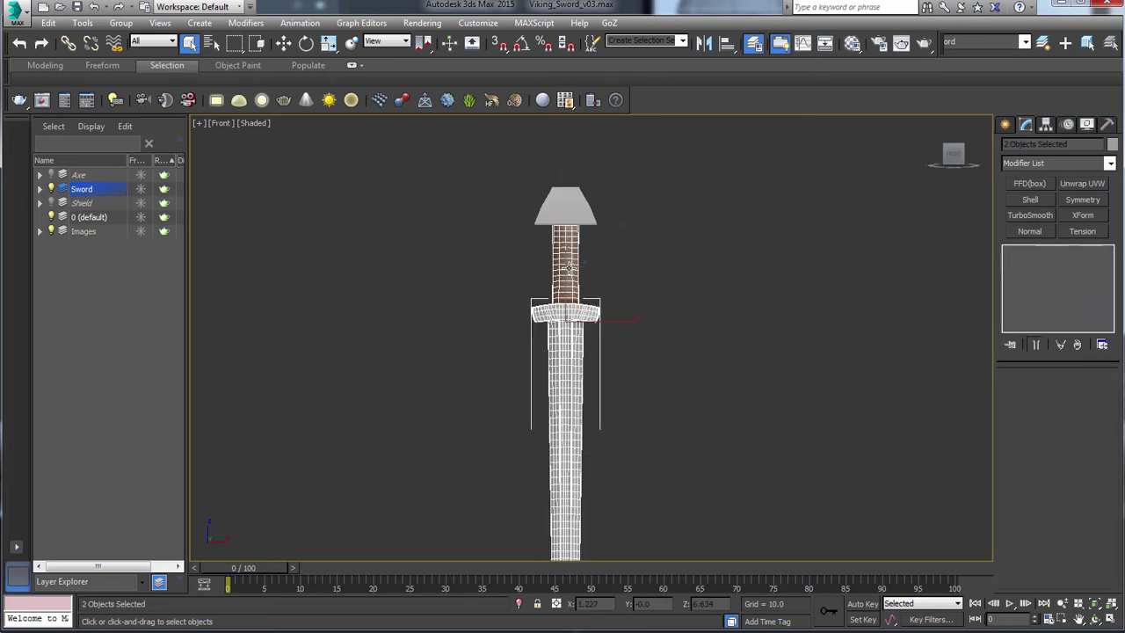
{"action": "left_click", "coordinate": [565, 207]}
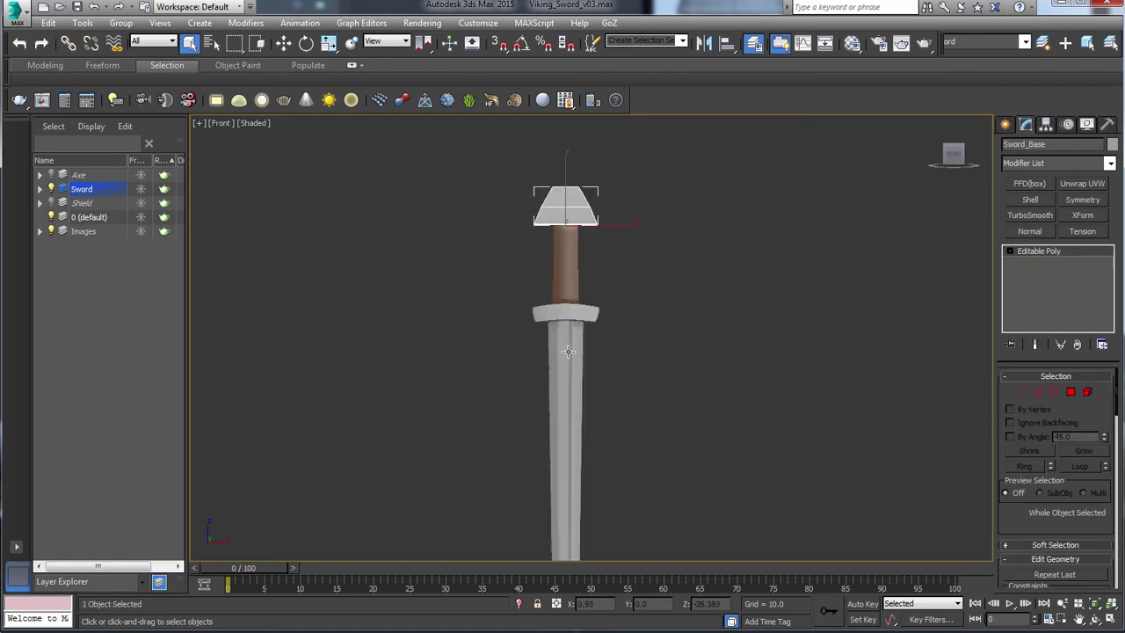
{"action": "left_click", "coordinate": [567, 350], "text": "ctrl"}
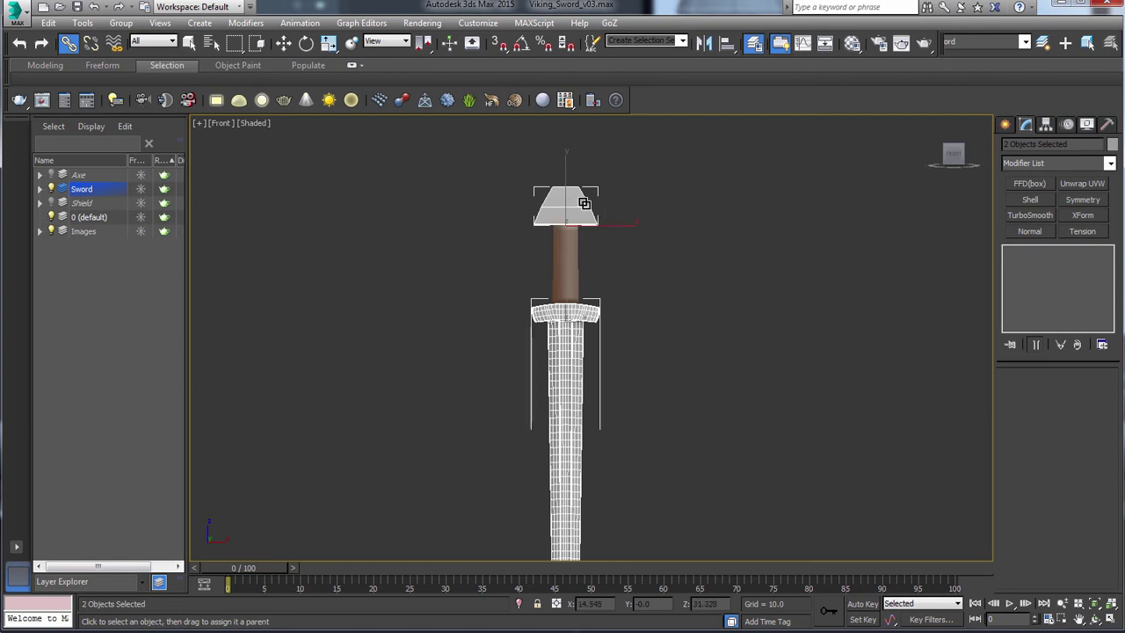
{"action": "left_click_drag", "start_coordinate": [584, 203], "coordinate": [583, 274]}
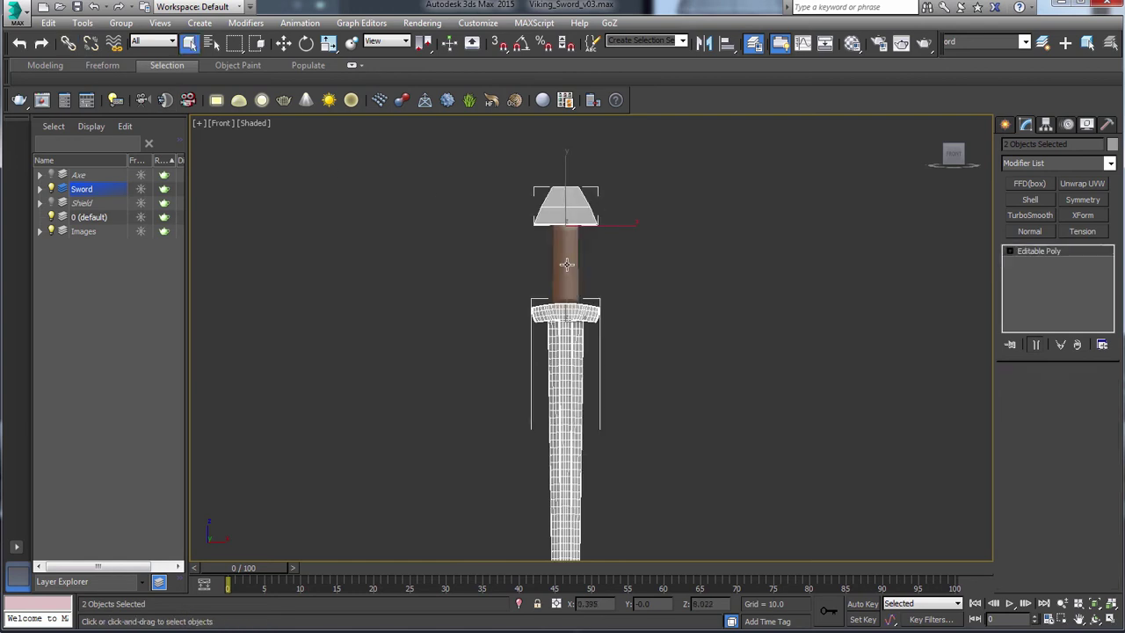
Rotate the leather grip to test the links, and undo the rotation.
{"action": "left_click", "coordinate": [567, 263]}
{"action": "key", "text": "e"}
{"action": "mouse_move", "coordinate": [594, 222]}
{"action": "left_mouse_down"}
{"action": "mouse_move", "coordinate": [624, 238]}
{"action": "mouse_move", "coordinate": [593, 220]}
{"action": "left_mouse_up"}
{"action": "left_click", "coordinate": [582, 208]}
{"action": "key", "text": "ctrl+z"}
{"action": "key", "text": "ctrl+z"}
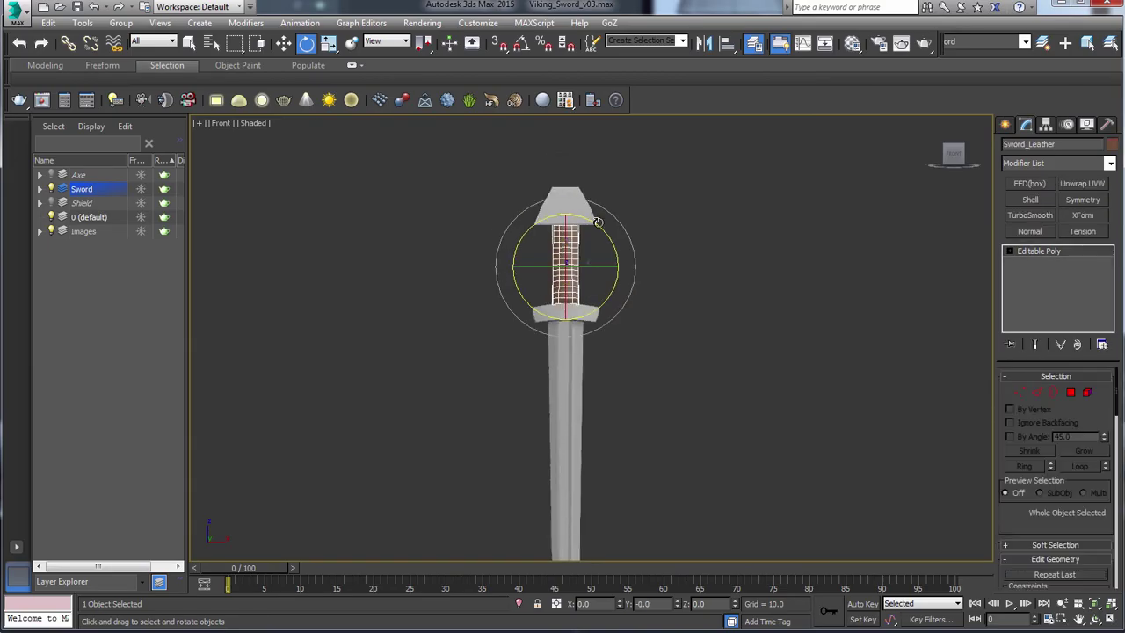
Show the home grid in the viewport and return to the front view.
{"action": "middle_click_drag", "start_coordinate": [656, 302], "coordinate": [708, 314]}
{"action": "scroll", "coordinate": [643, 264], "scroll_direction": "down", "scroll_amount": 4}
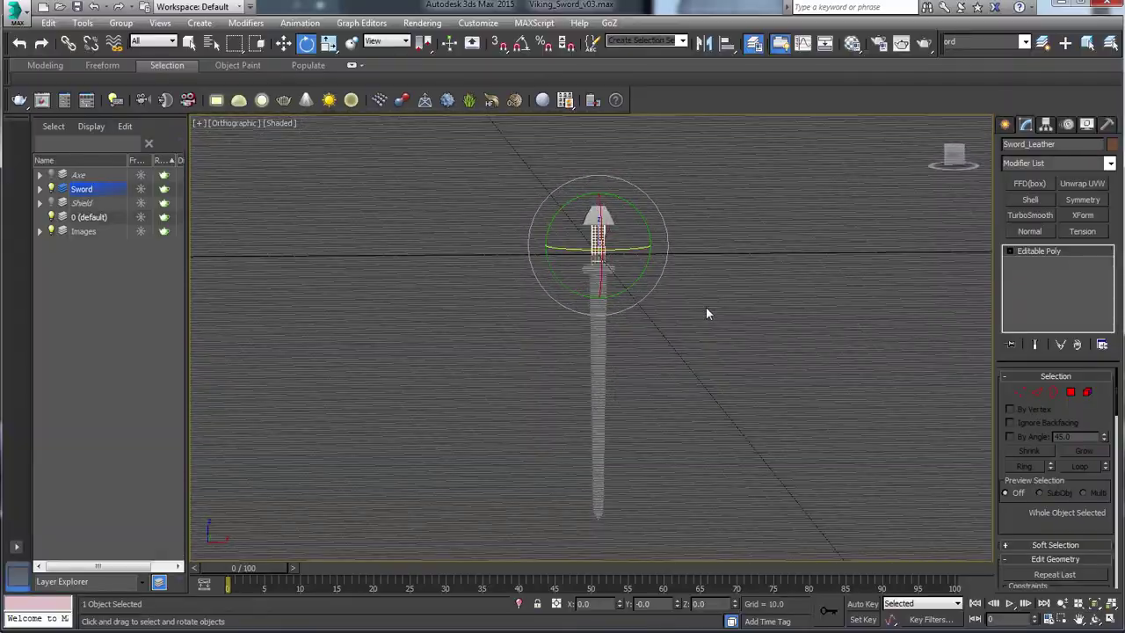
{"action": "key", "text": "v"}
{"action": "left_click", "coordinate": [721, 319]}
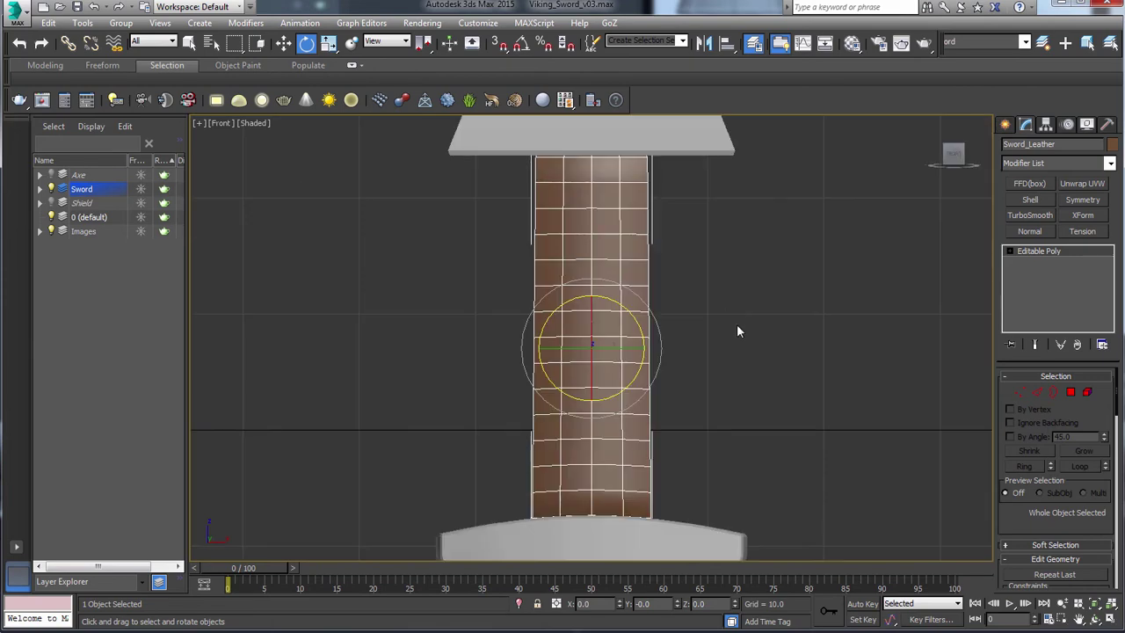
Rename the Sword layer as Sword_Original.
{"action": "scroll", "coordinate": [713, 290], "scroll_direction": "down", "scroll_amount": 8}
{"action": "middle_click_drag", "start_coordinate": [713, 294], "coordinate": [688, 221]}
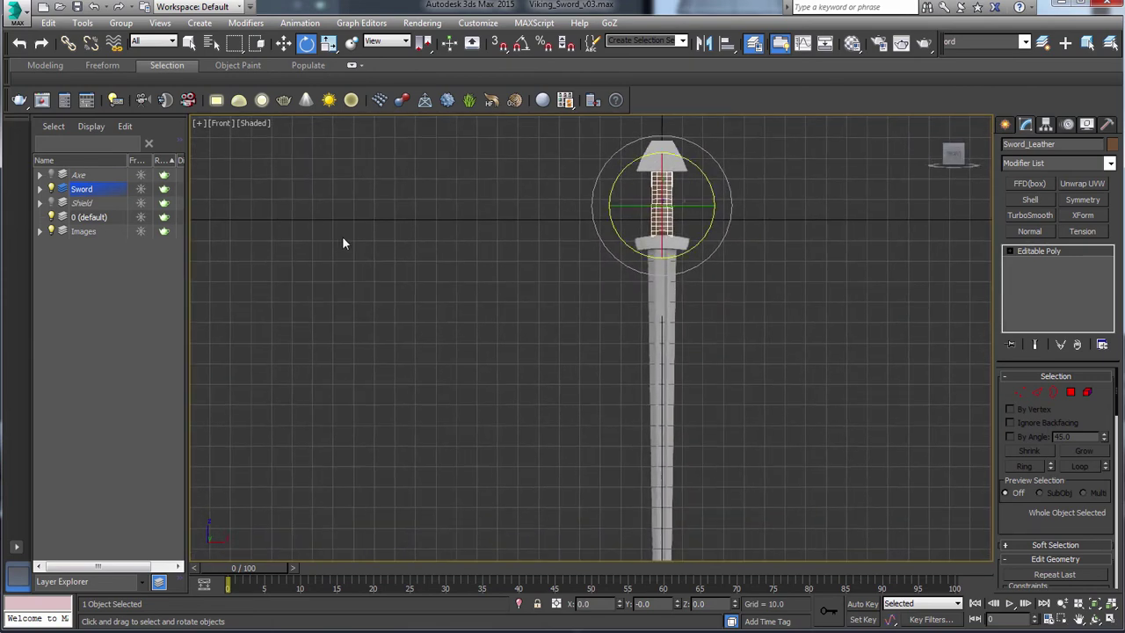
{"action": "left_click", "coordinate": [92, 190]}
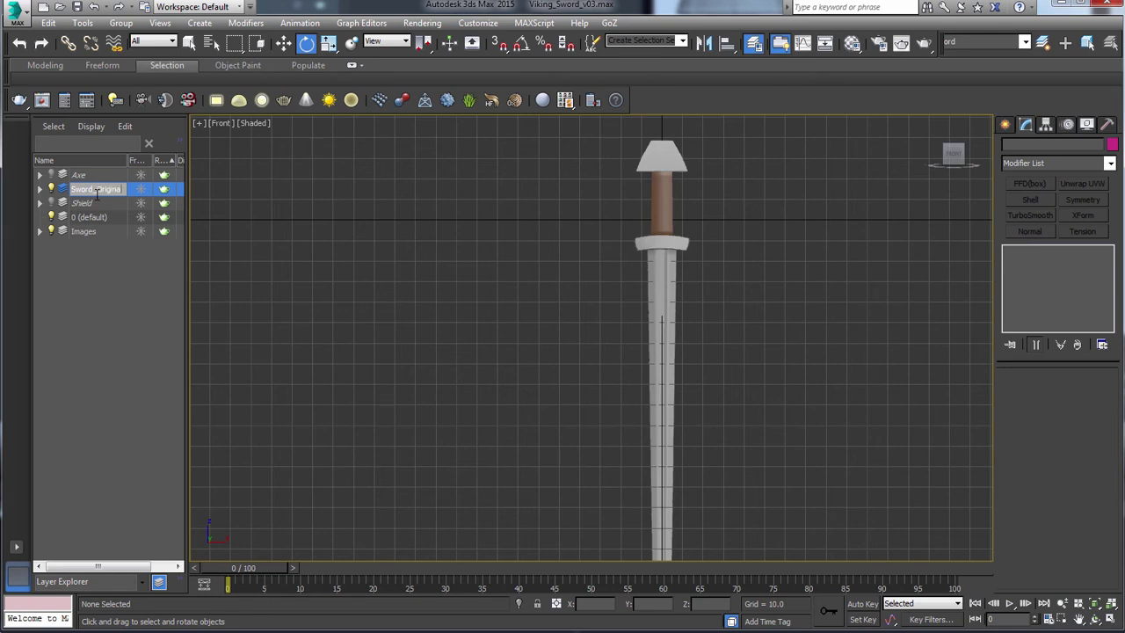
{"action": "key", "text": "Return"}
Clone all three sword parts along X as one instanced copy beside the original.
{"action": "left_click_drag", "start_coordinate": [715, 175], "coordinate": [624, 295]}
{"action": "middle_click_drag", "start_coordinate": [661, 344], "coordinate": [631, 288]}
{"action": "scroll", "coordinate": [630, 287], "scroll_direction": "down", "scroll_amount": 4}
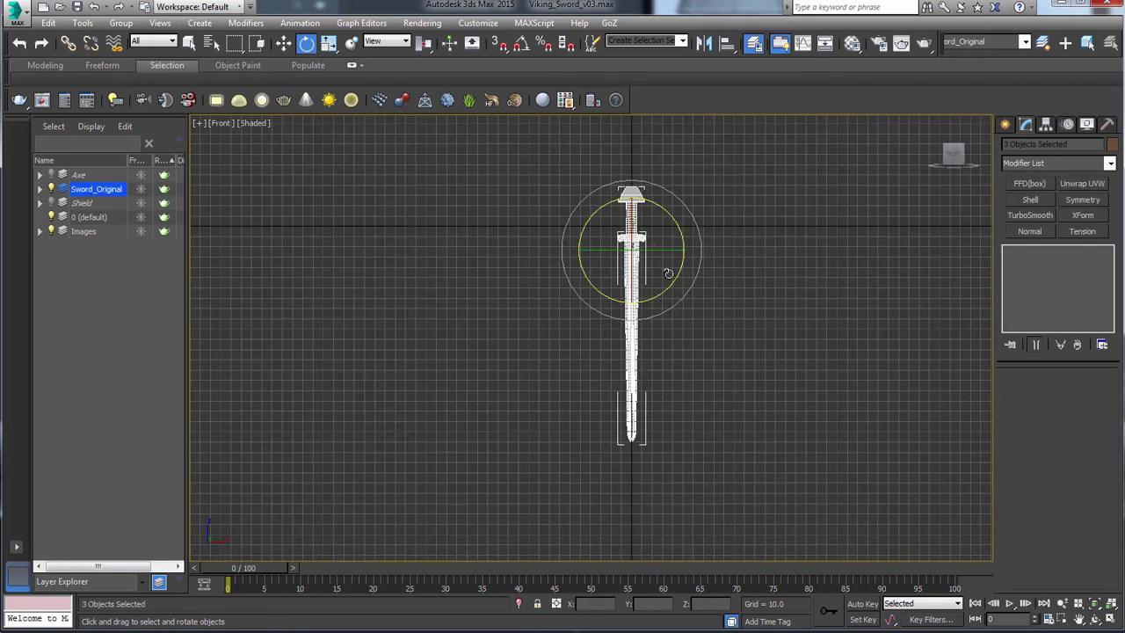
{"action": "key", "text": "w"}
{"action": "left_click_drag", "start_coordinate": [661, 238], "coordinate": [737, 241], "text": "shift"}
{"action": "left_click", "coordinate": [489, 291]}
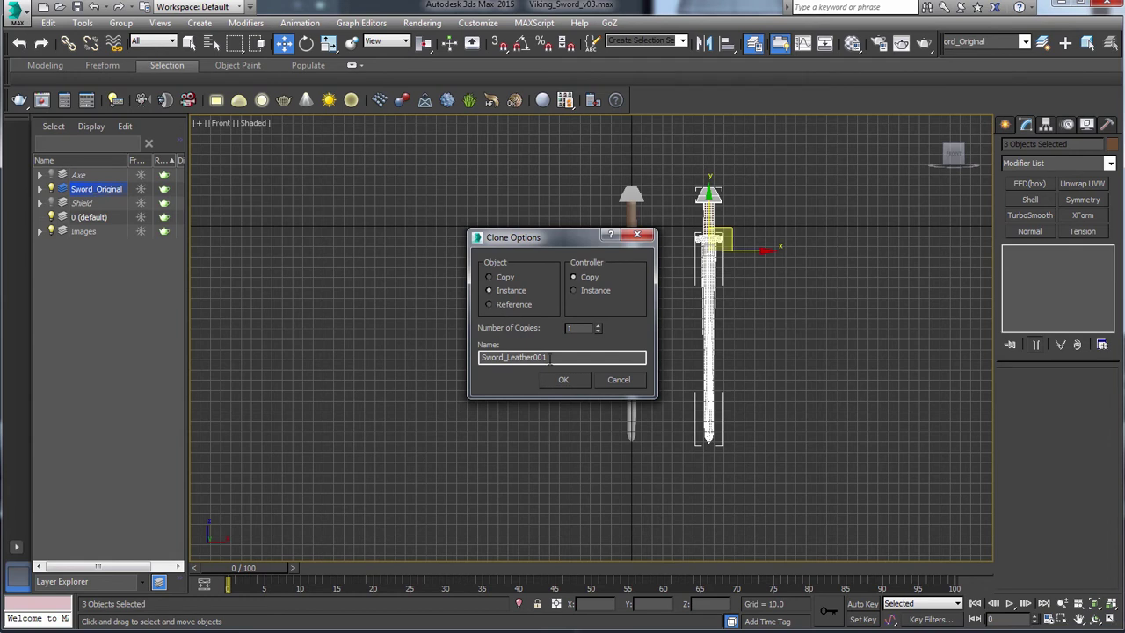
{"action": "left_click", "coordinate": [565, 377]}
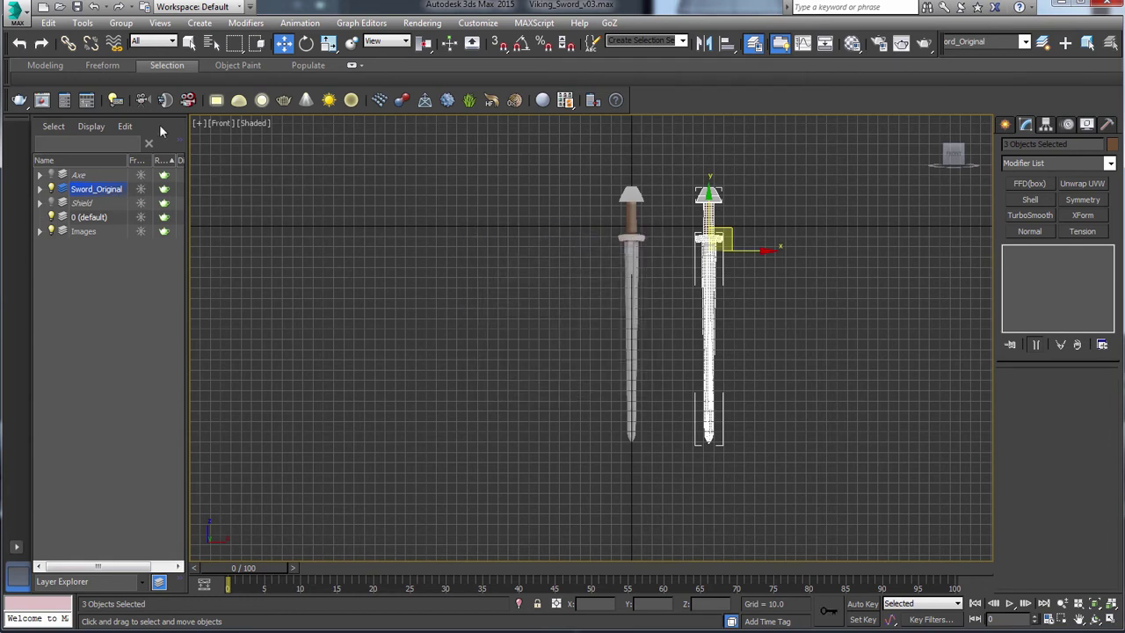
Create a new layer for the selected sword copy, name it Sword_Placed, and check its contents.
{"action": "left_click", "coordinate": [1043, 43]}
{"action": "left_click", "coordinate": [100, 207]}
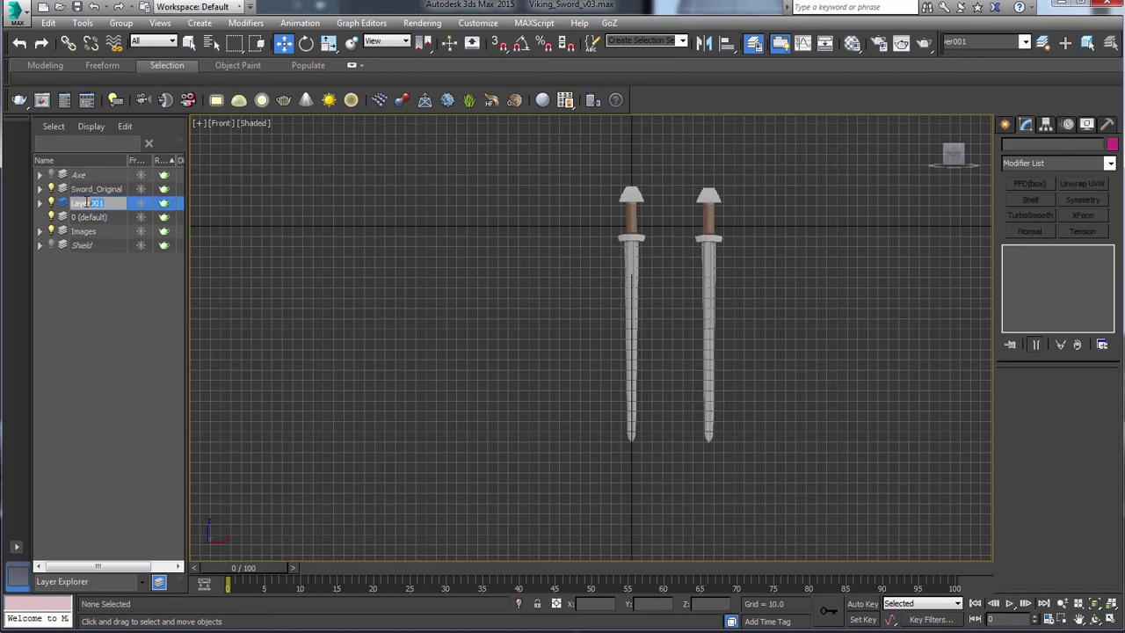
{"action": "left_click", "coordinate": [73, 198]}
{"action": "left_click_drag", "start_coordinate": [88, 207], "coordinate": [106, 203]}
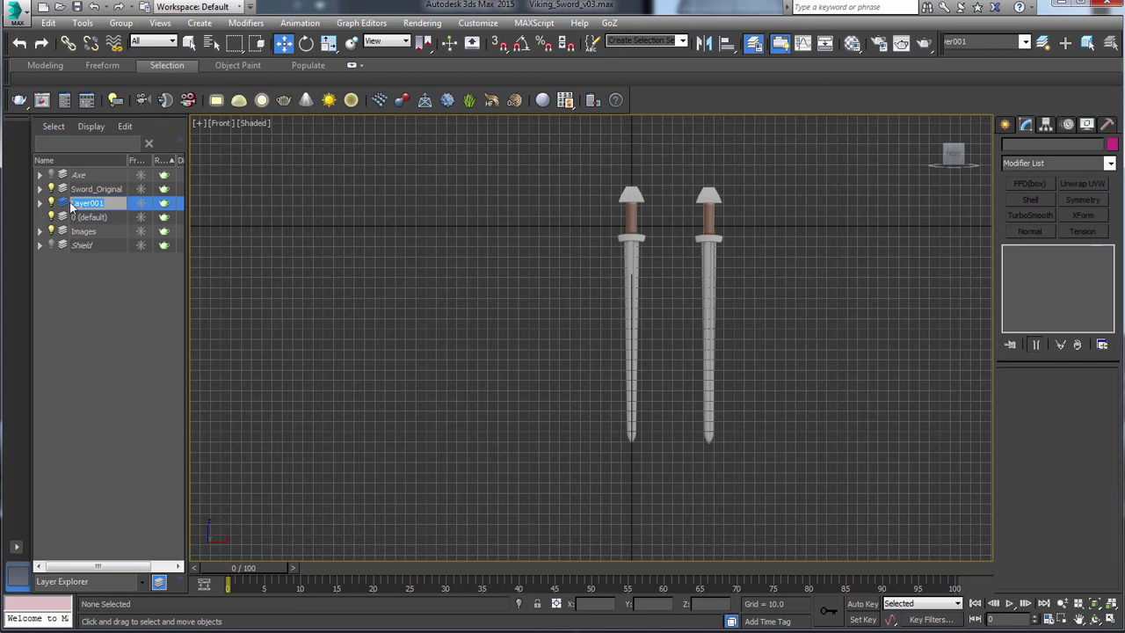
{"action": "type", "text": "Sword_Placed"}
{"action": "key", "text": "Return"}
{"action": "left_click", "coordinate": [39, 204]}
{"action": "left_click", "coordinate": [38, 204]}
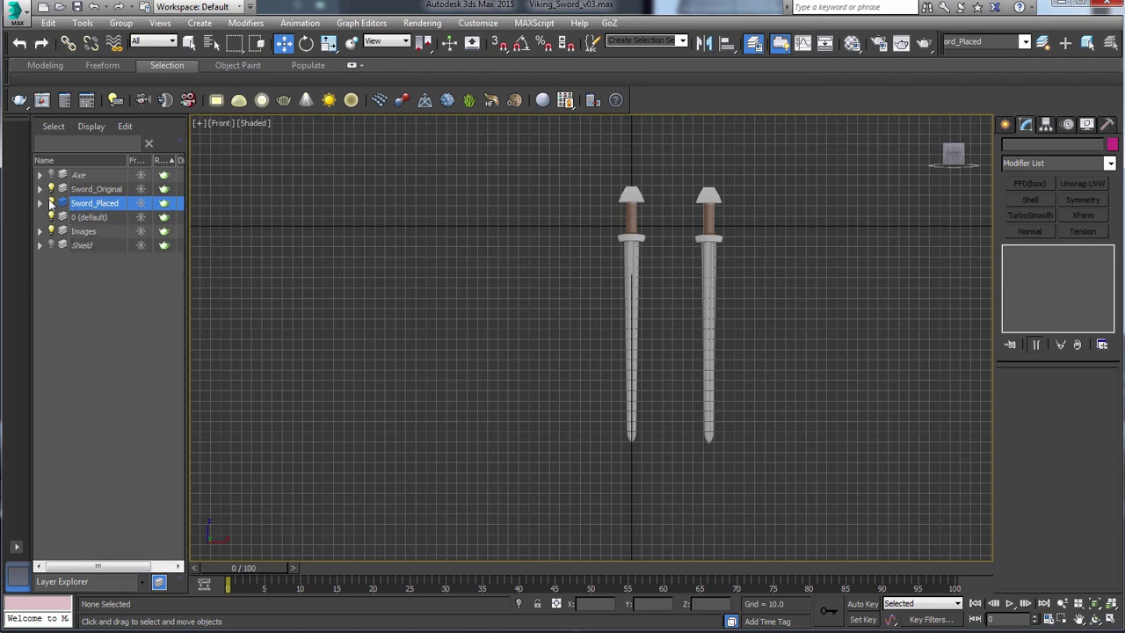
Hide the Sword_Original layer and rotate the sword copy by its grip until the blade points diagonally up to the right.
{"action": "left_click", "coordinate": [51, 189]}
{"action": "left_click", "coordinate": [709, 221]}
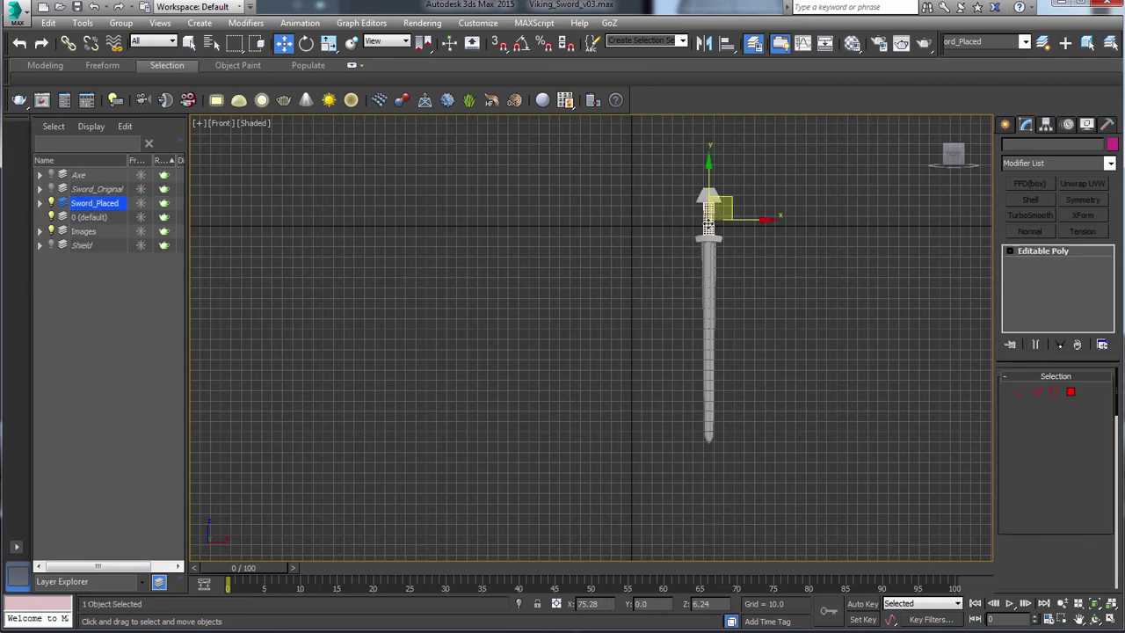
{"action": "key", "text": "e"}
{"action": "left_click_drag", "start_coordinate": [736, 174], "coordinate": [543, 184]}
Move the rotated sword copy by its grip down beside the vertical axis, to about X -7, Z -150.
{"action": "key", "text": "w"}
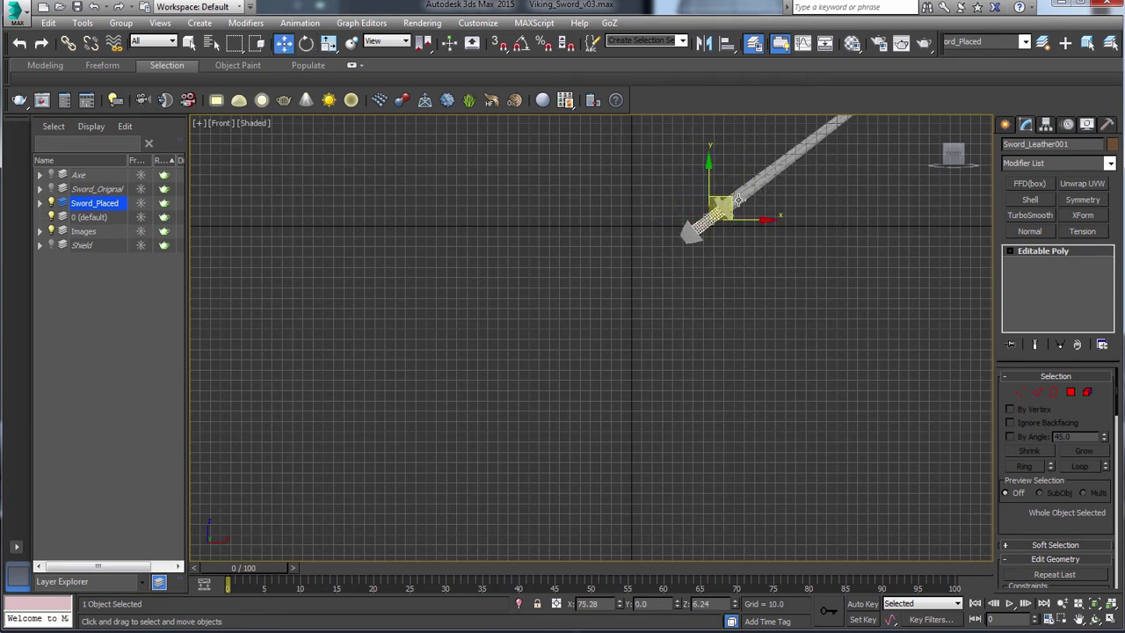
{"action": "left_click_drag", "start_coordinate": [731, 199], "coordinate": [648, 360]}
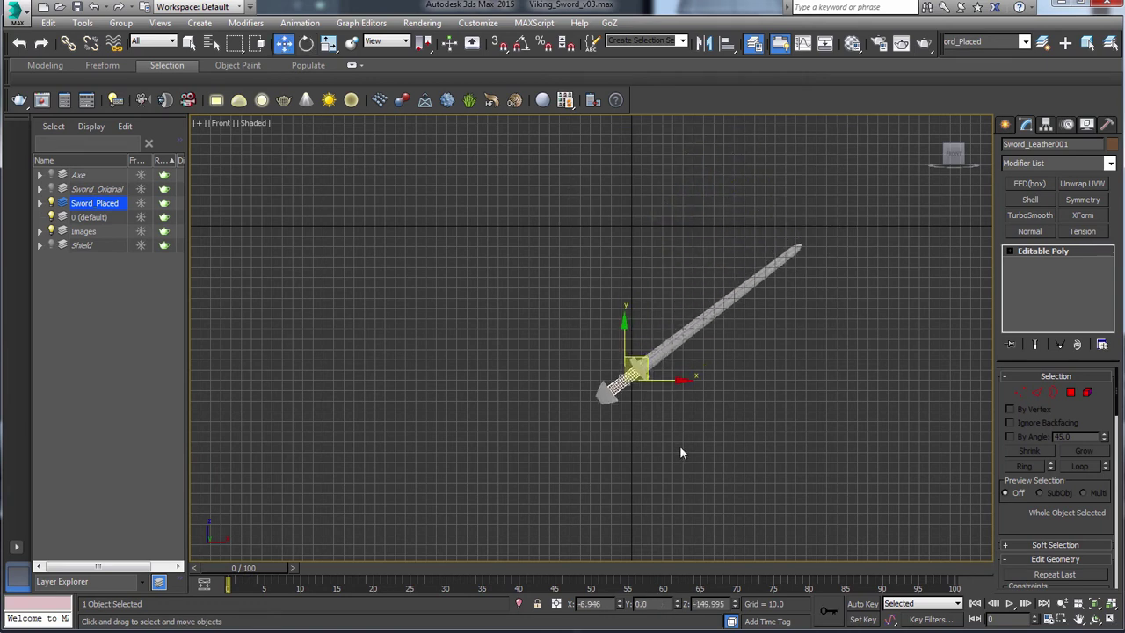
{"action": "middle_click_drag", "start_coordinate": [467, 331], "coordinate": [490, 357]}
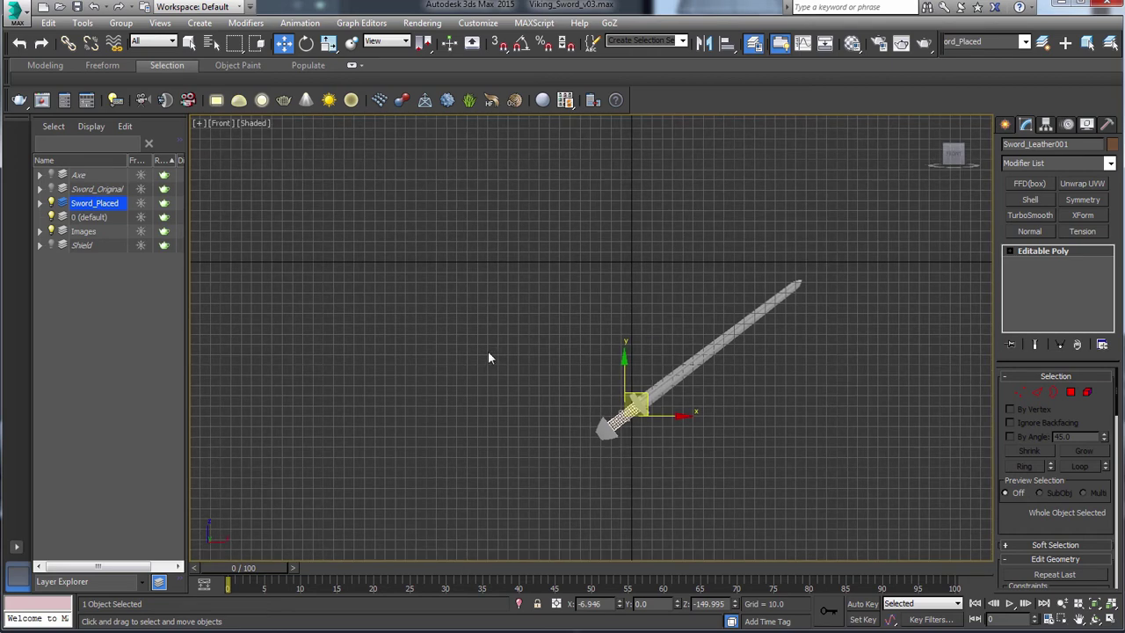
{"action": "key", "text": "y"}
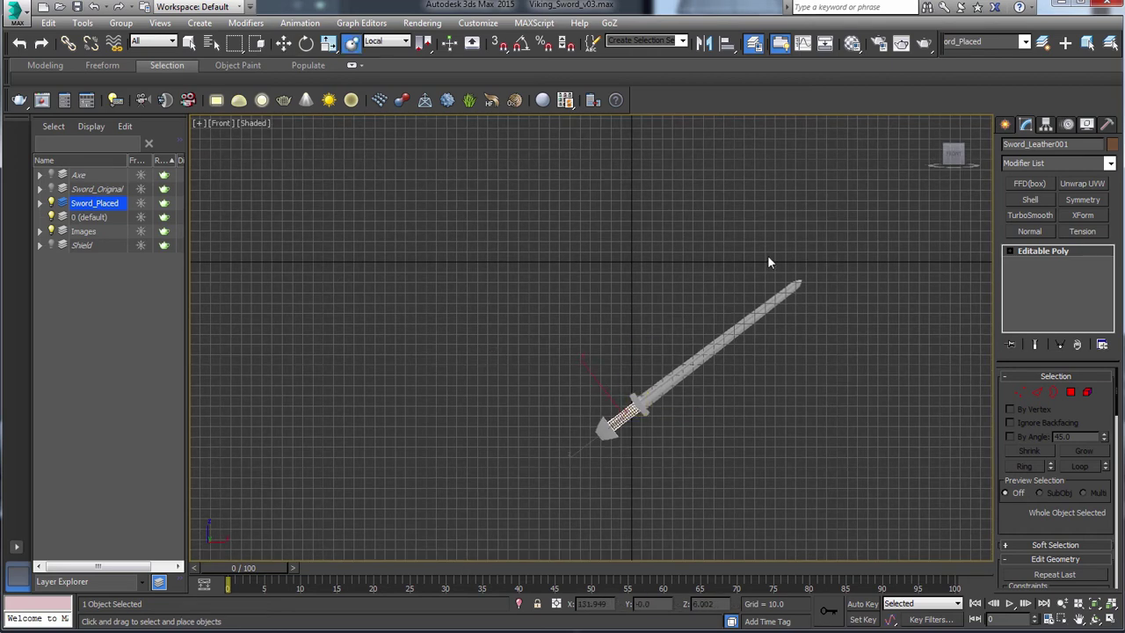
Unhide all objects and layers so the axe, shield, swords and reference images show together.
{"action": "left_click", "coordinate": [1087, 124]}
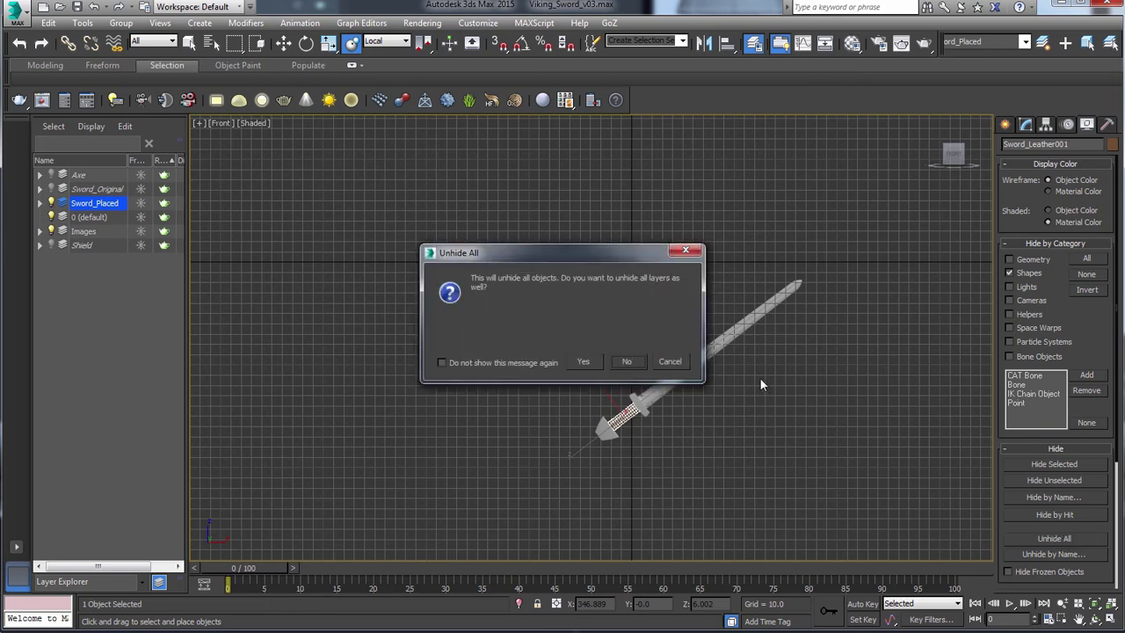
{"action": "left_click", "coordinate": [624, 362]}
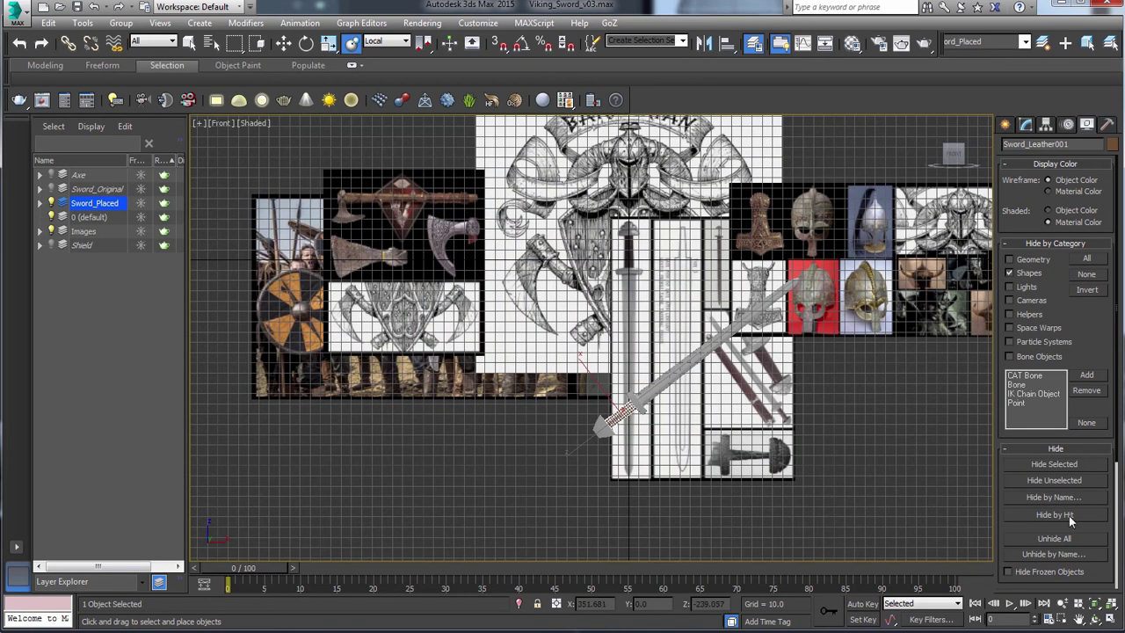
{"action": "left_click", "coordinate": [1072, 539]}
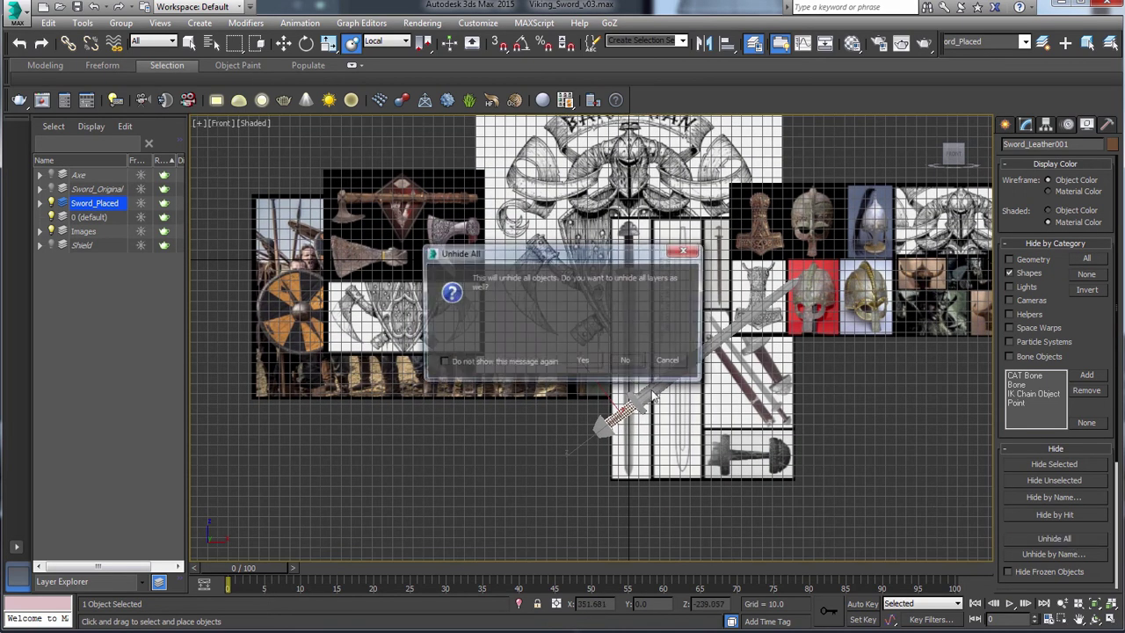
{"action": "left_click", "coordinate": [624, 360]}
{"action": "middle_click_drag", "start_coordinate": [681, 330], "coordinate": [685, 360]}
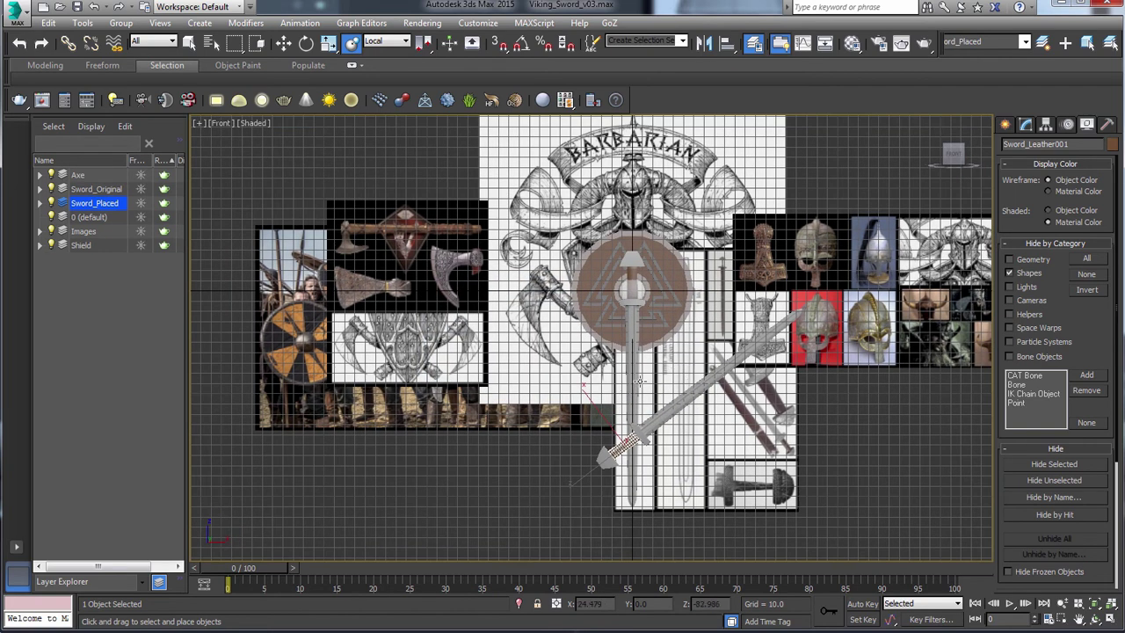
{"action": "middle_click_drag", "start_coordinate": [568, 352], "coordinate": [577, 365]}
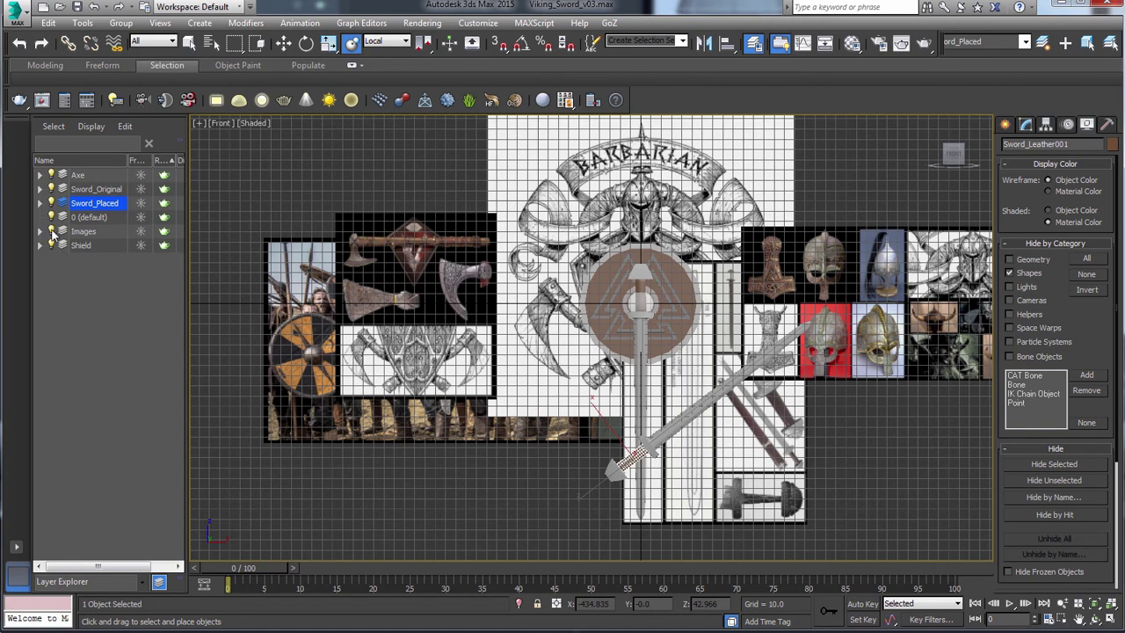
Hide the Images and Sword_Original layers.
{"action": "left_click", "coordinate": [51, 232]}
{"action": "scroll", "coordinate": [705, 417], "scroll_direction": "up", "scroll_amount": 3}
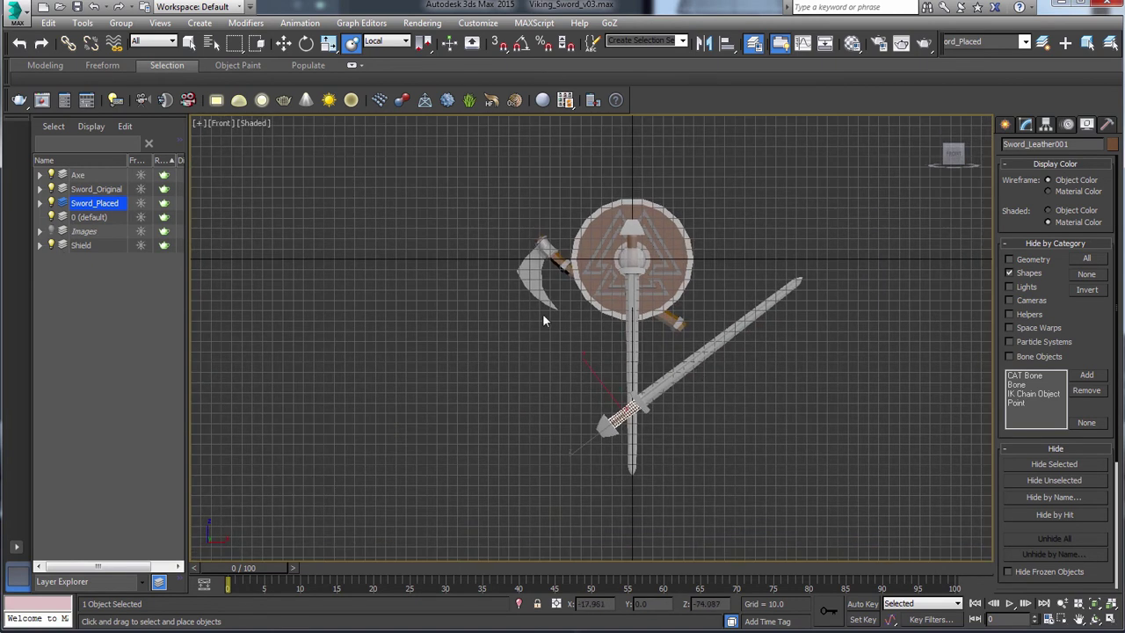
{"action": "left_click", "coordinate": [51, 189]}
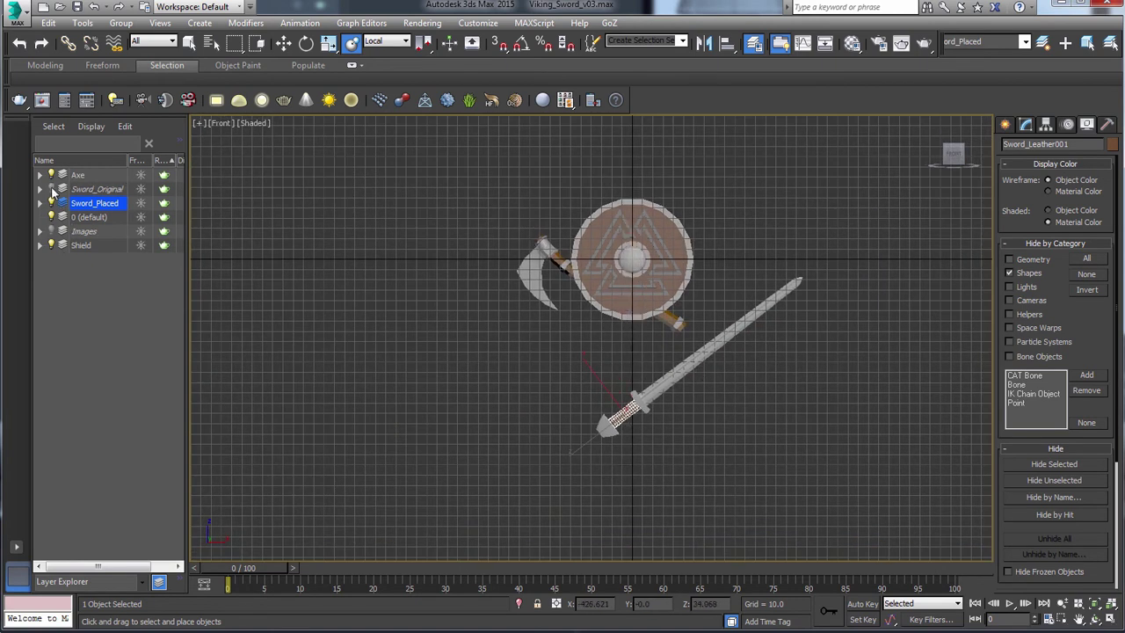
Hide the grid and move the placed sword diagonally across the shield, to about X -57, Z -89.
{"action": "middle_click_drag", "start_coordinate": [695, 380], "coordinate": [708, 421]}
{"action": "key", "text": "g"}
{"action": "key", "text": "w"}
{"action": "left_click_drag", "start_coordinate": [646, 425], "coordinate": [598, 365]}
{"action": "scroll", "coordinate": [618, 365], "scroll_direction": "up", "scroll_amount": 4}
{"action": "middle_click_drag", "start_coordinate": [619, 366], "coordinate": [628, 381]}
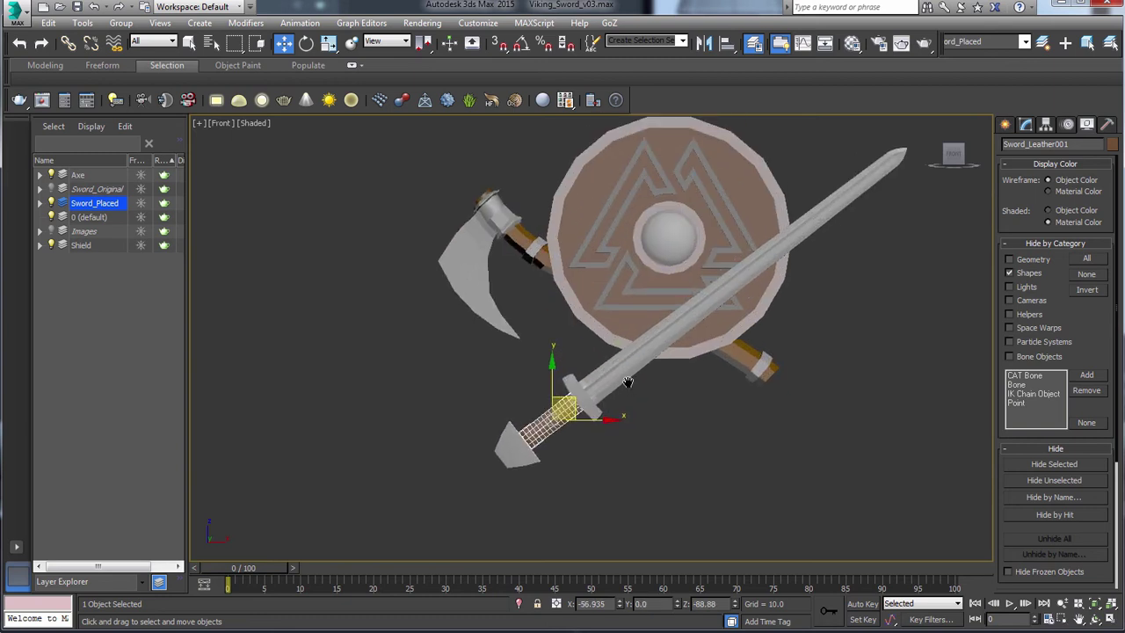
Try the placed sword in the opposite orientation, with the blade pointing up to the left across the shield and axe.
{"action": "key", "text": "e"}
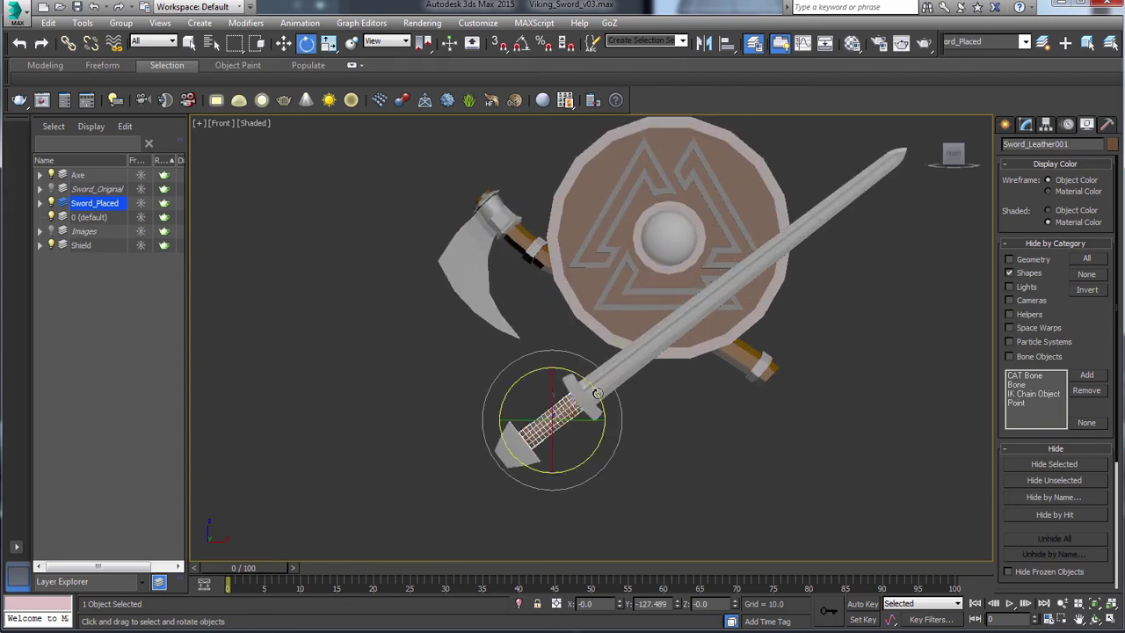
{"action": "left_click", "coordinate": [519, 46]}
{"action": "left_click_drag", "start_coordinate": [596, 390], "coordinate": [503, 255]}
{"action": "left_click", "coordinate": [523, 45]}
{"action": "key", "text": "w"}
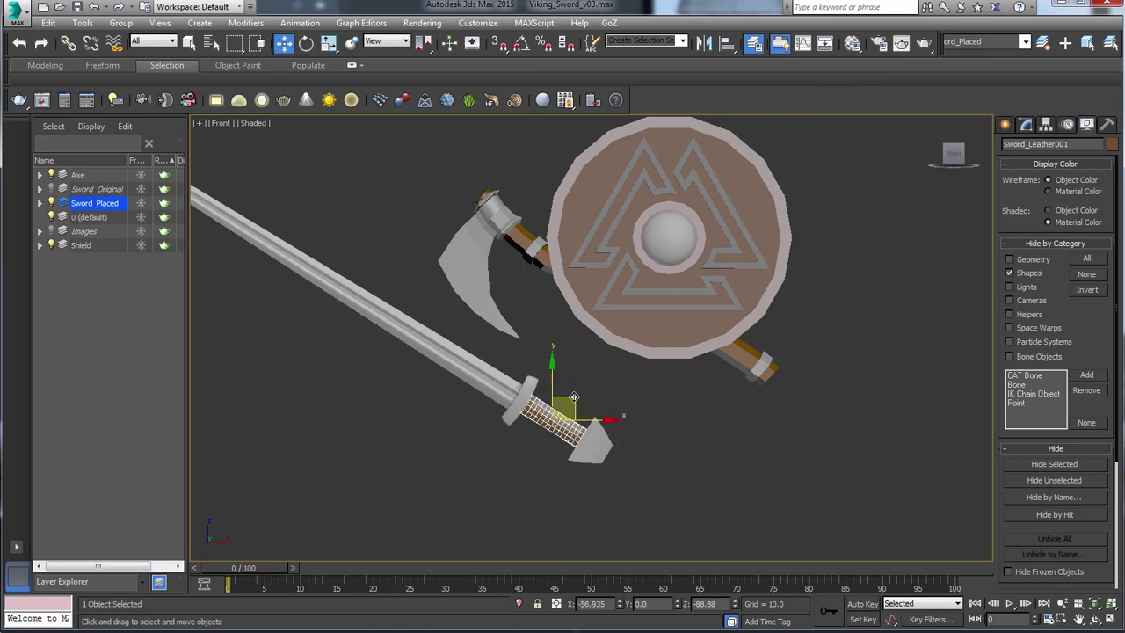
{"action": "left_click_drag", "start_coordinate": [574, 398], "coordinate": [809, 366]}
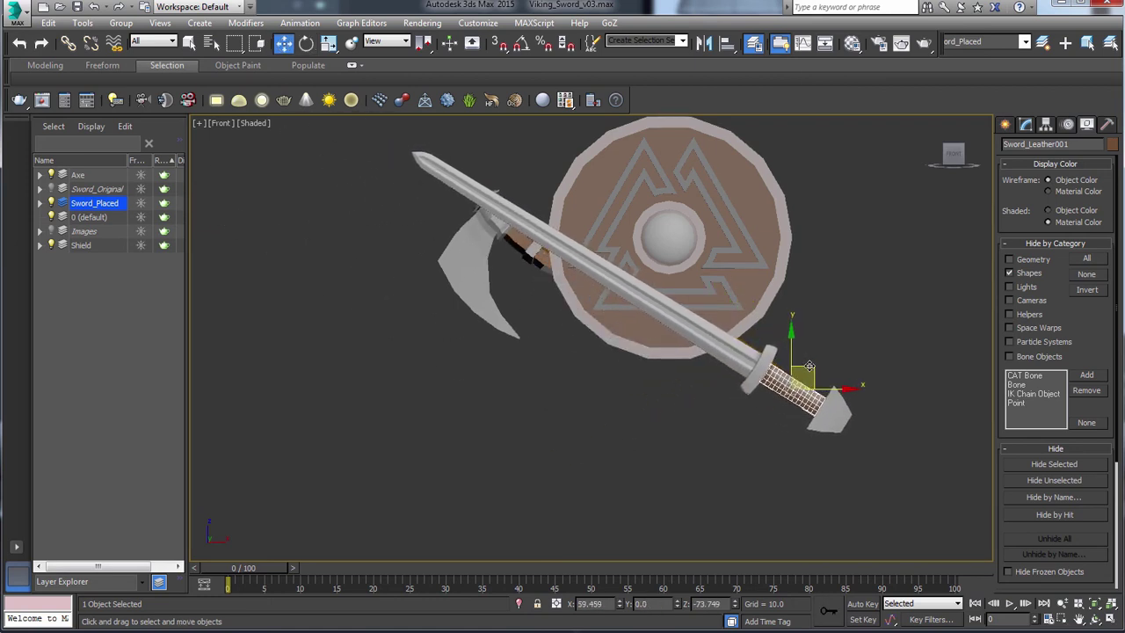
{"action": "key", "text": "e"}
{"action": "left_click_drag", "start_coordinate": [813, 342], "coordinate": [799, 341]}
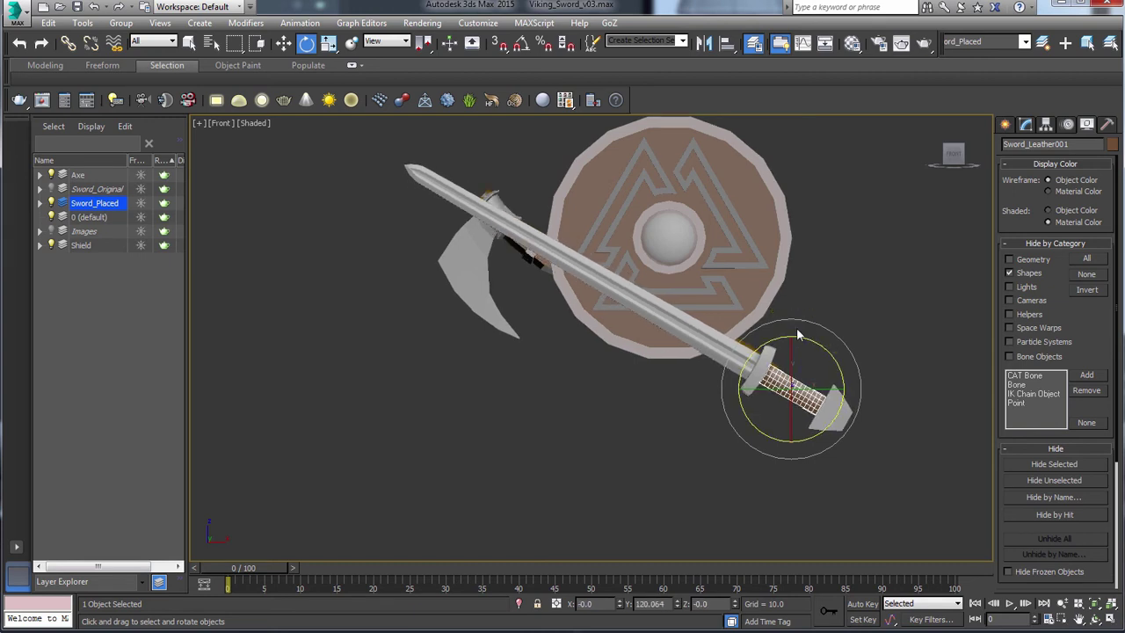
With angle snap on, rotate the sword until the blade points up to the right and move it across the shield, opposite the axe.
{"action": "left_click", "coordinate": [524, 44]}
{"action": "middle_click_drag", "start_coordinate": [839, 334], "coordinate": [735, 397]}
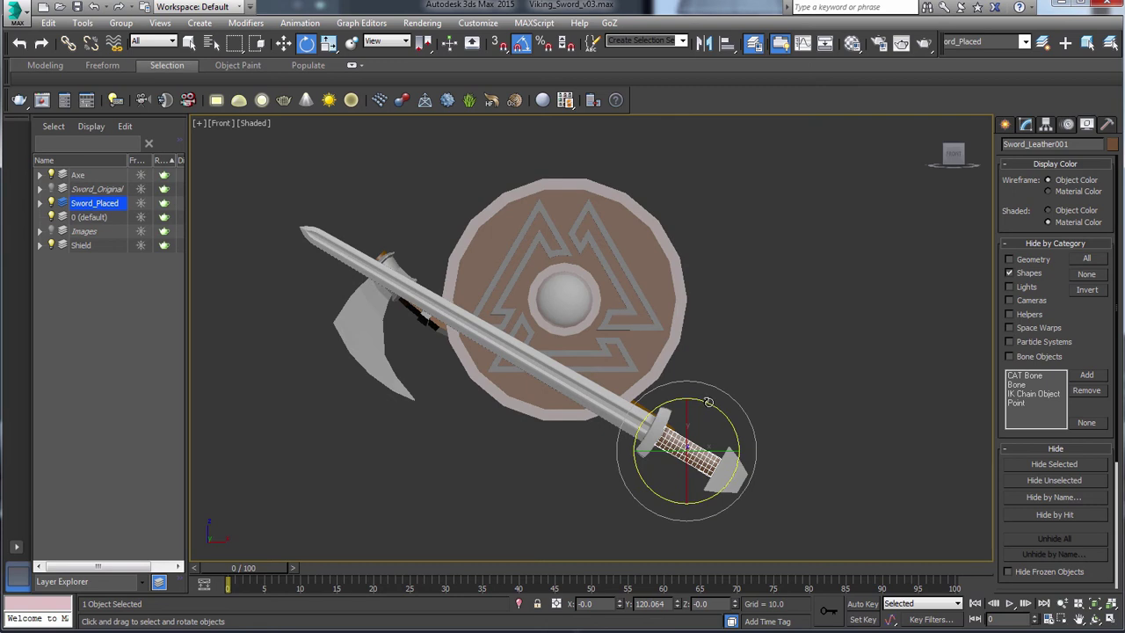
{"action": "left_click_drag", "start_coordinate": [708, 402], "coordinate": [785, 422]}
{"action": "key", "text": "w"}
{"action": "left_click_drag", "start_coordinate": [687, 450], "coordinate": [486, 419]}
{"action": "key", "text": "r"}
{"action": "key", "text": "w"}
{"action": "key", "text": "r"}
{"action": "key", "text": "w"}
{"action": "key", "text": "e"}
{"action": "key", "text": "w"}
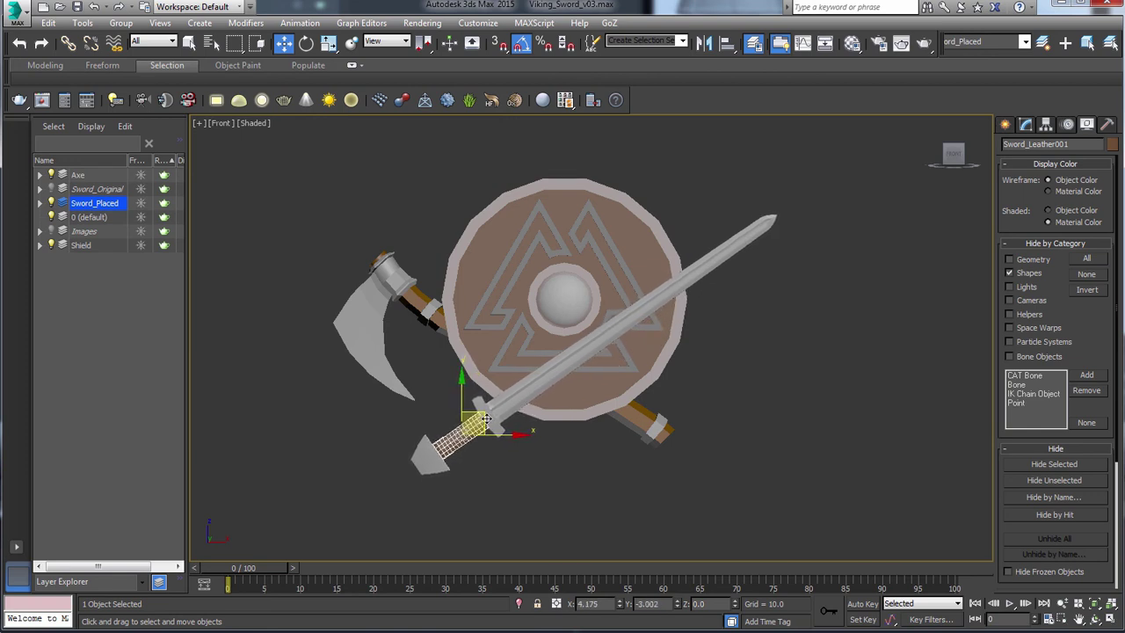
Try to rotate the axe by its handle, and undo the rotation.
{"action": "scroll", "coordinate": [508, 456], "scroll_direction": "up", "scroll_amount": 3}
{"action": "left_click", "coordinate": [682, 437]}
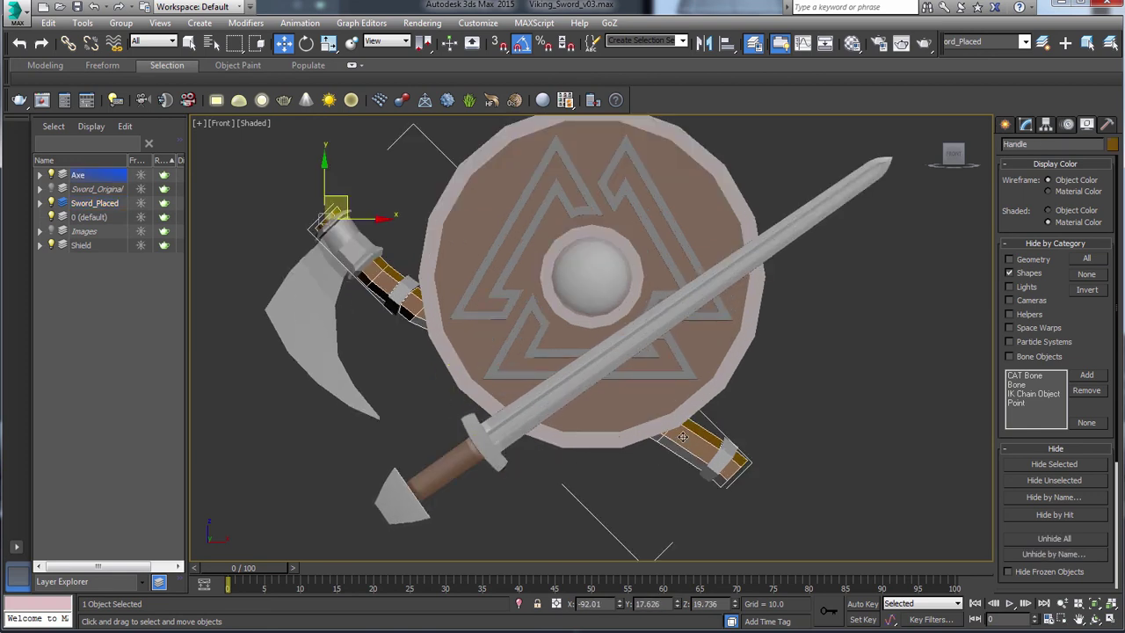
{"action": "key", "text": "e"}
{"action": "left_click_drag", "start_coordinate": [364, 187], "coordinate": [380, 211]}
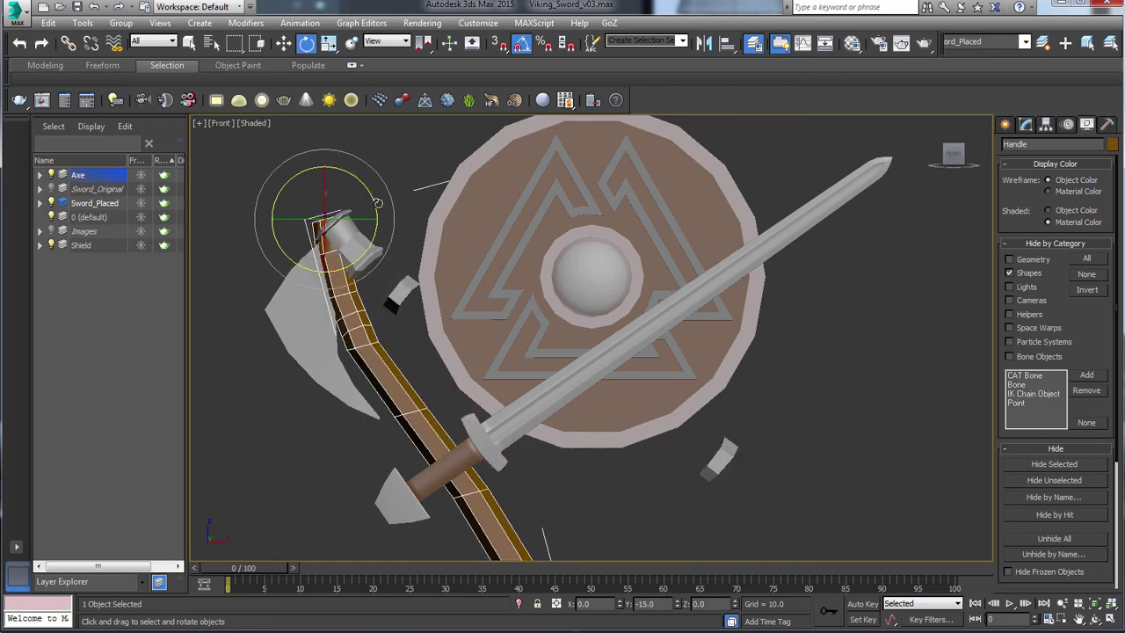
{"action": "key", "text": "ctrl+z"}
Try to rotate the axe by its blade, and undo the rotation.
{"action": "key", "text": "q"}
{"action": "left_click", "coordinate": [350, 245]}
{"action": "key", "text": "w"}
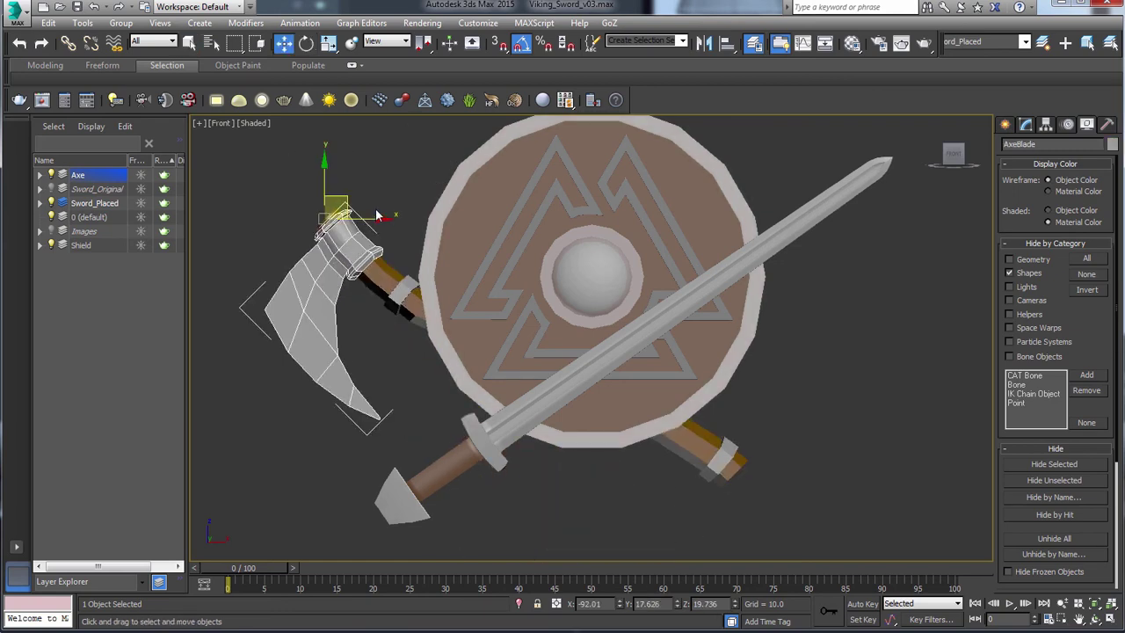
{"action": "key", "text": "e"}
{"action": "left_click_drag", "start_coordinate": [379, 200], "coordinate": [377, 197]}
{"action": "key", "text": "ctrl+z"}
Link the axe handle and its two rings to AxeBlade as their parent.
{"action": "key", "text": "q"}
{"action": "left_click", "coordinate": [388, 284]}
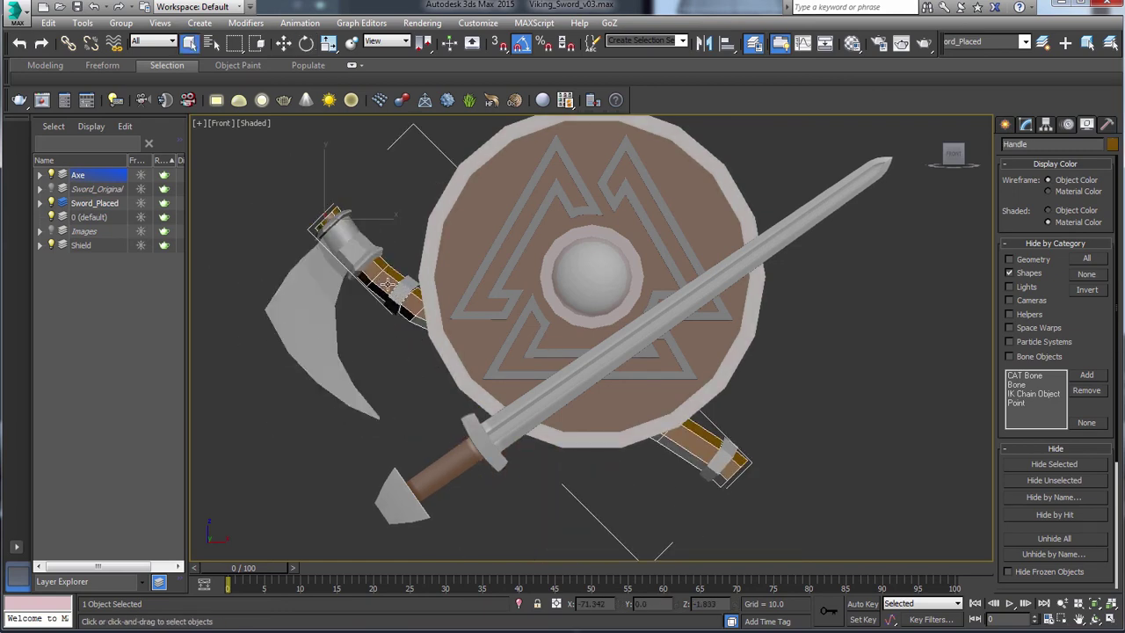
{"action": "left_click", "coordinate": [401, 290], "text": "ctrl"}
{"action": "left_click", "coordinate": [722, 455], "text": "ctrl"}
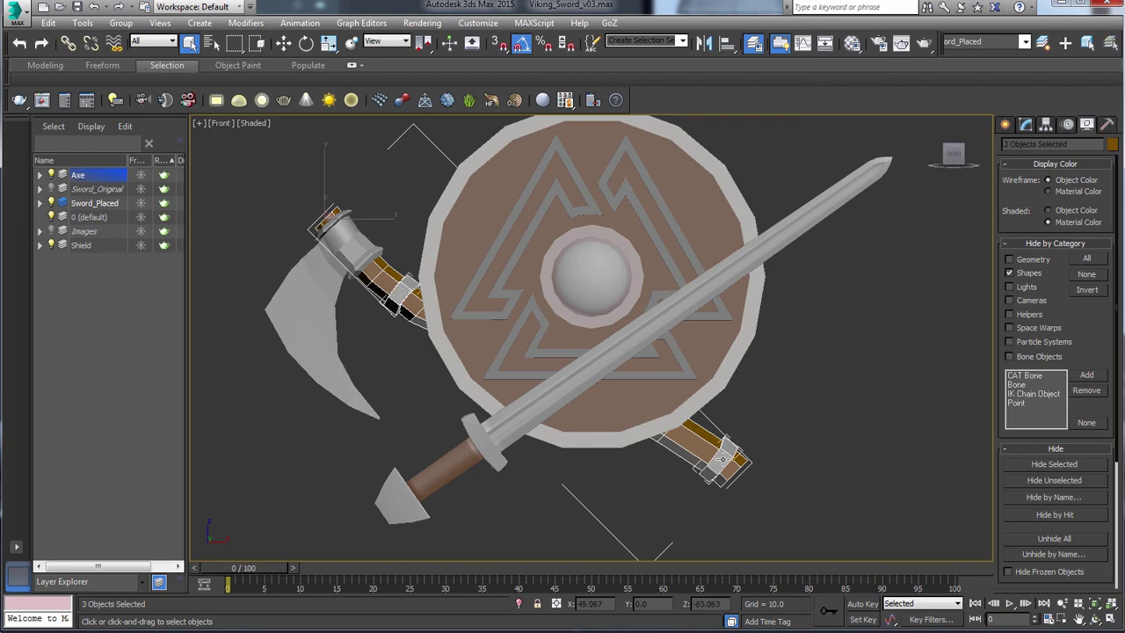
{"action": "left_click", "coordinate": [69, 44]}
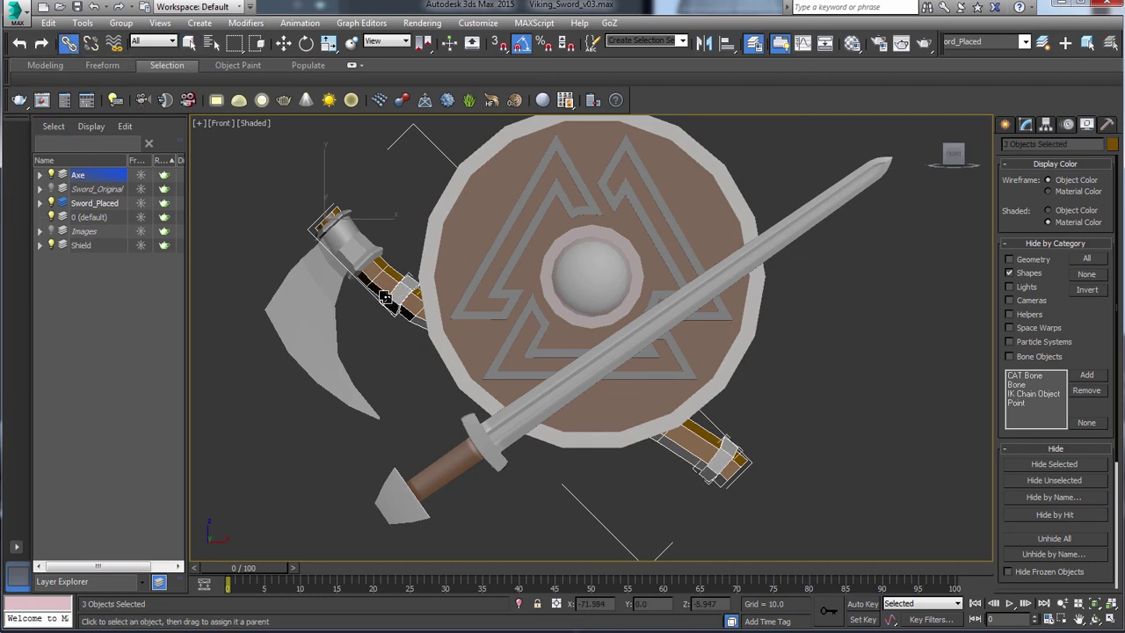
{"action": "left_click_drag", "start_coordinate": [387, 298], "coordinate": [344, 248]}
{"action": "key", "text": "q"}
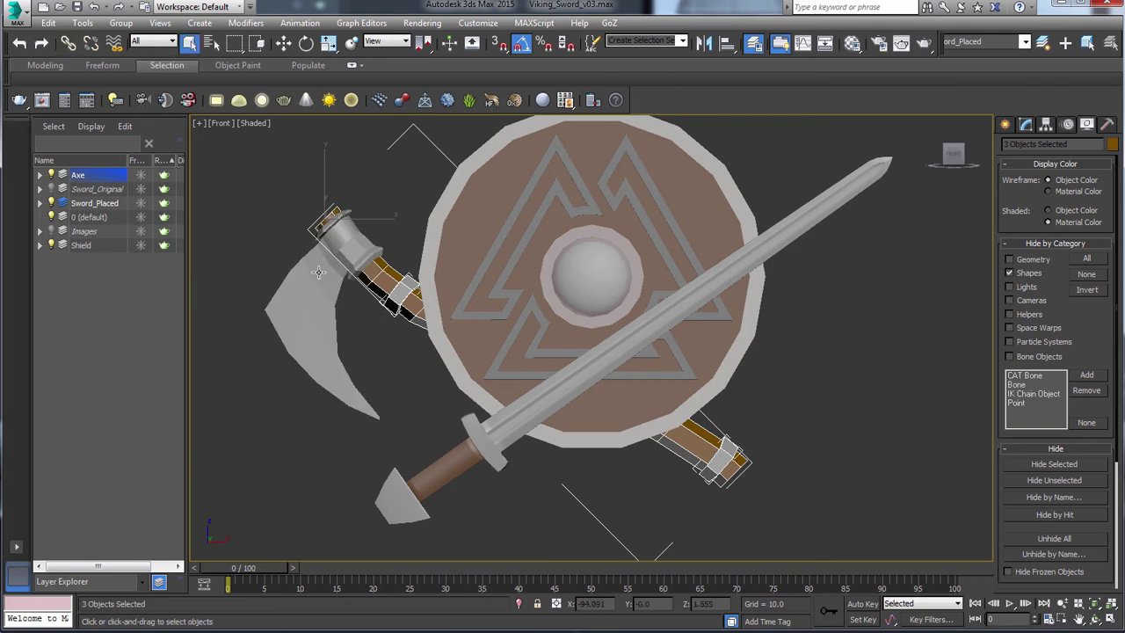
Rotate the axe slightly clockwise by its blade and move it up to about X -92, Z 34.
{"action": "left_click", "coordinate": [345, 252]}
{"action": "key", "text": "w"}
{"action": "key", "text": "e"}
{"action": "left_click_drag", "start_coordinate": [367, 185], "coordinate": [343, 157]}
{"action": "key", "text": "w"}
{"action": "middle_click_drag", "start_coordinate": [451, 227], "coordinate": [440, 244]}
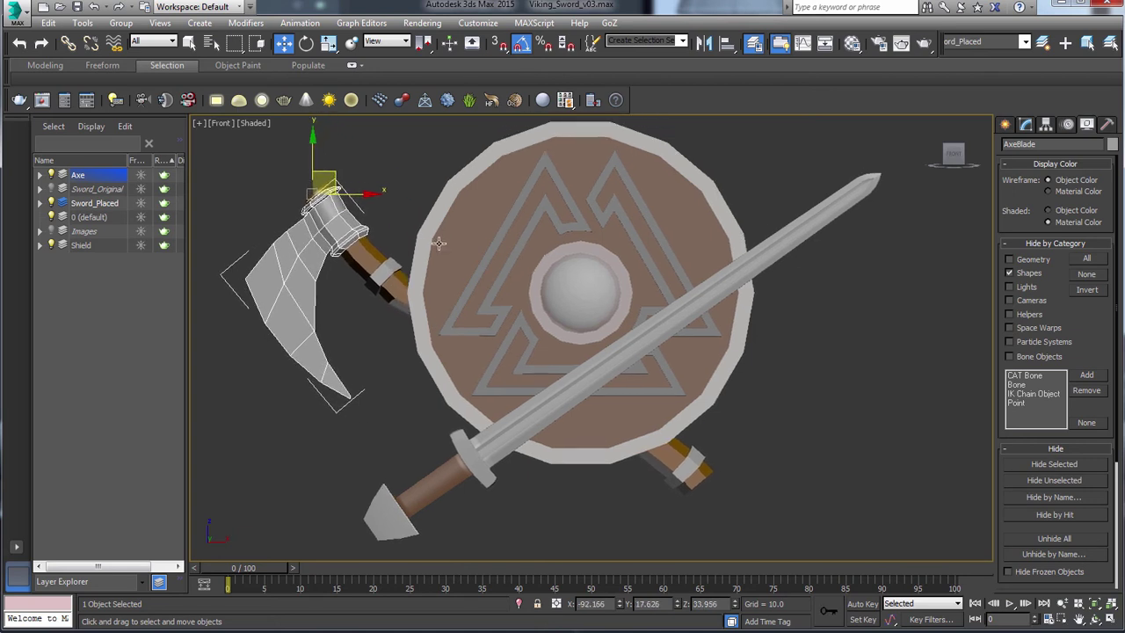
Edit the axe handle's vertices in wireframe and move the lower end's 24 vertices outward to lengthen the handle.
{"action": "scroll", "coordinate": [439, 243], "scroll_direction": "down", "scroll_amount": 2}
{"action": "middle_click_drag", "start_coordinate": [584, 282], "coordinate": [563, 307]}
{"action": "left_click", "coordinate": [595, 423]}
{"action": "key", "text": "q"}
{"action": "left_click", "coordinate": [585, 418]}
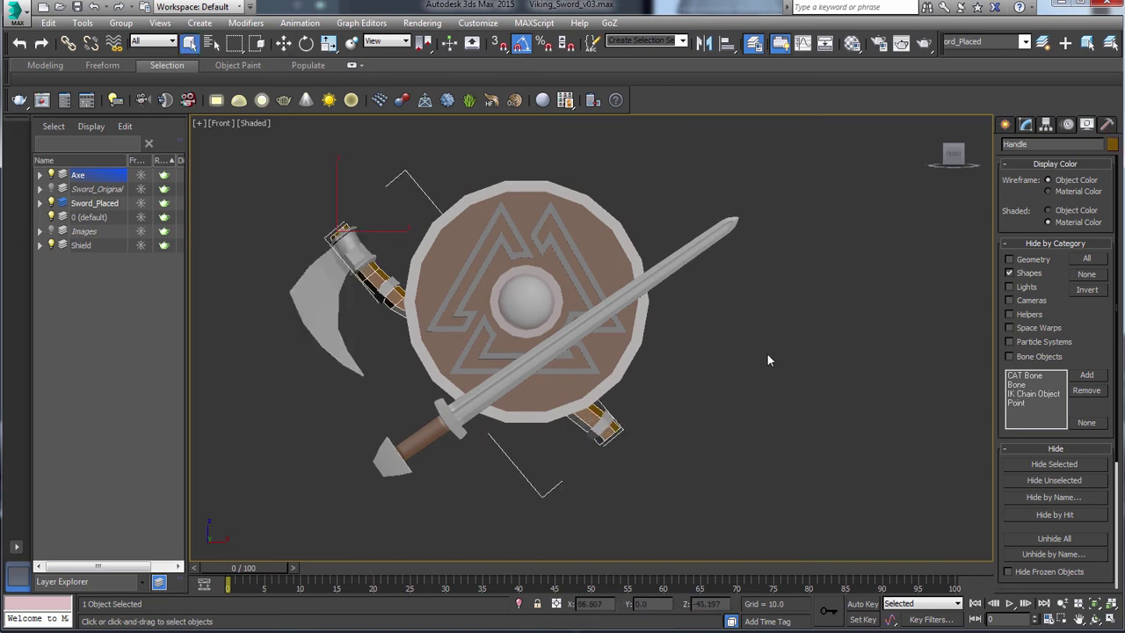
{"action": "left_click", "coordinate": [1026, 125]}
{"action": "left_click", "coordinate": [1036, 262]}
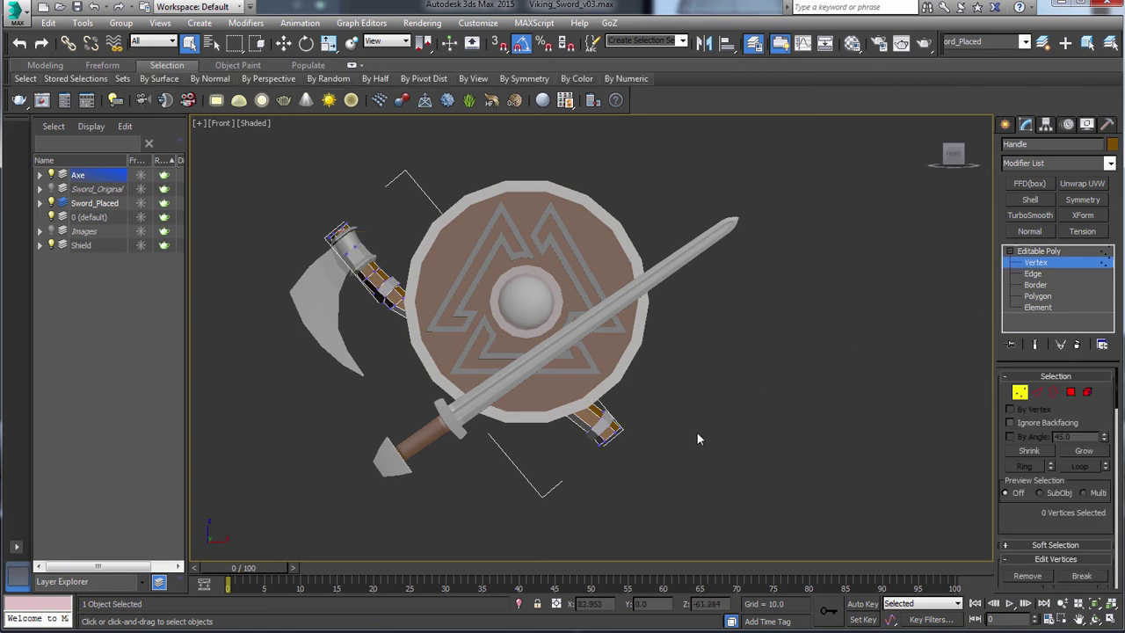
{"action": "middle_click_drag", "start_coordinate": [681, 492], "coordinate": [697, 465]}
{"action": "key", "text": "F3"}
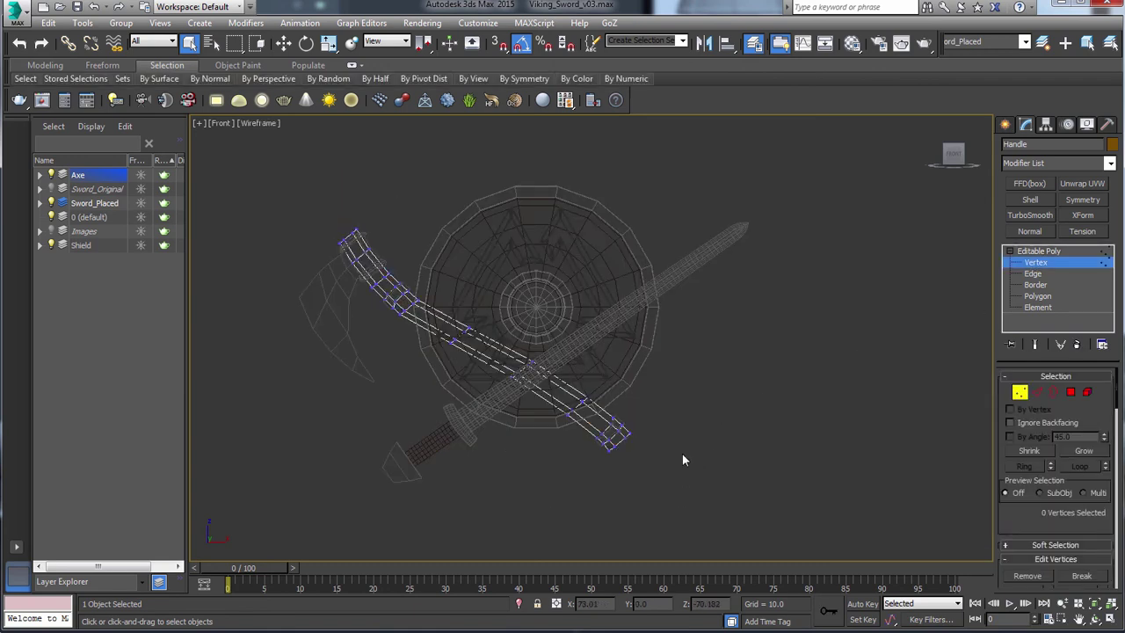
{"action": "left_click_drag", "start_coordinate": [581, 415], "coordinate": [497, 357]}
{"action": "key", "text": "w"}
{"action": "left_click_drag", "start_coordinate": [611, 392], "coordinate": [575, 501]}
{"action": "left_click_drag", "start_coordinate": [640, 426], "coordinate": [695, 424]}
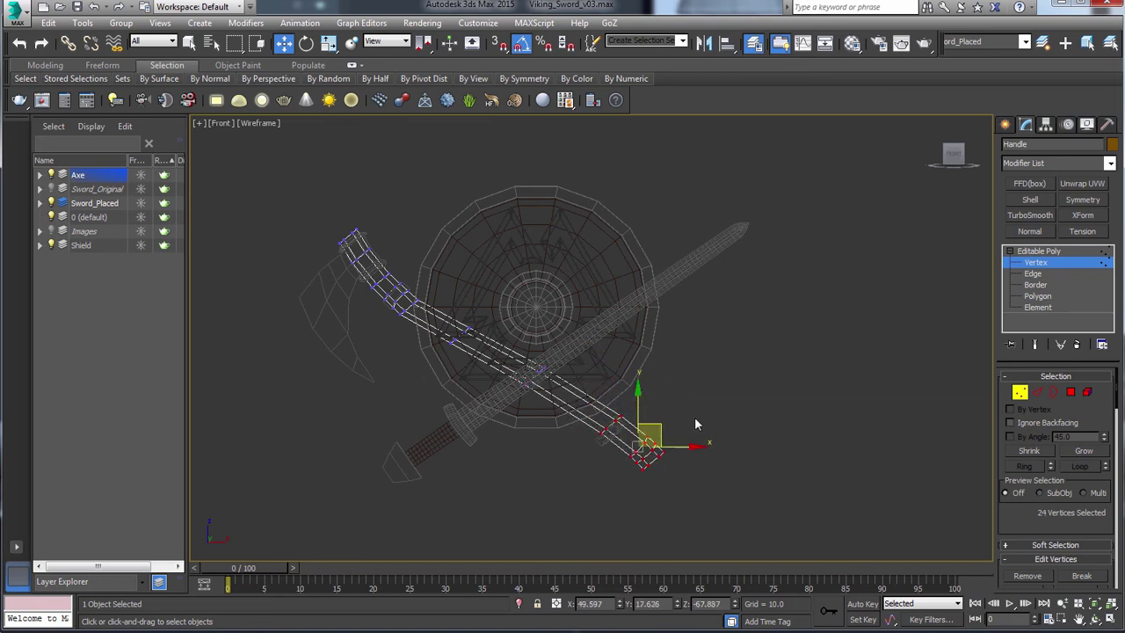
Extend the handle tip further by moving its 18 end vertices outward, and adjust the last six to about X 70, Z -83.
{"action": "left_click_drag", "start_coordinate": [629, 506], "coordinate": [622, 507]}
{"action": "left_click_drag", "start_coordinate": [673, 430], "coordinate": [694, 442]}
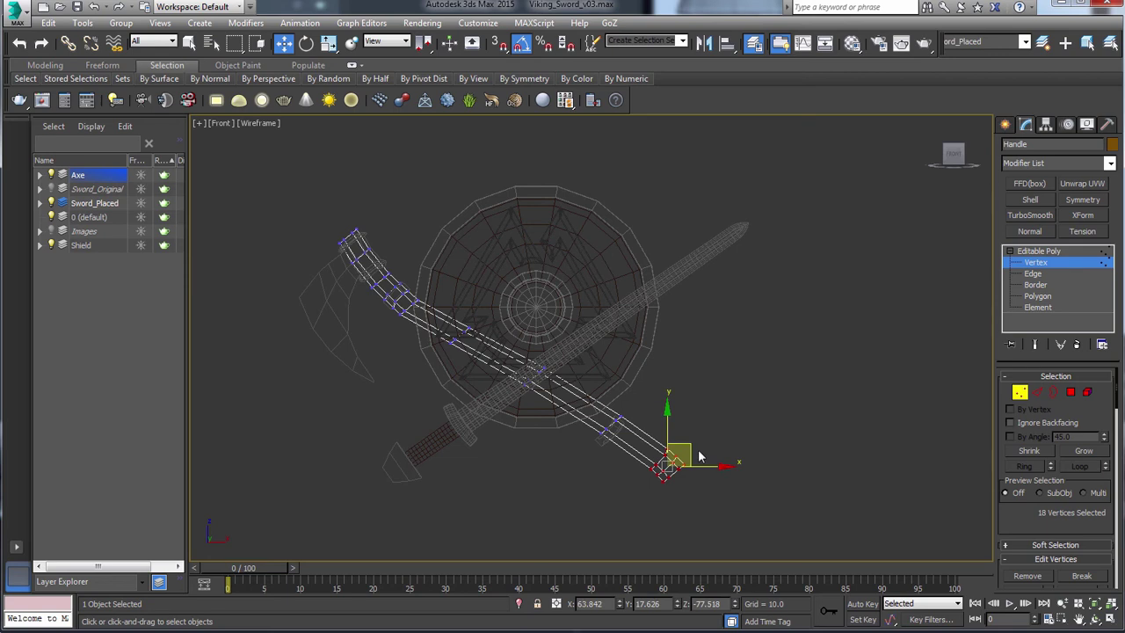
{"action": "middle_click_drag", "start_coordinate": [701, 455], "coordinate": [710, 403]}
{"action": "scroll", "coordinate": [710, 402], "scroll_direction": "up", "scroll_amount": 2}
{"action": "left_click_drag", "start_coordinate": [695, 470], "coordinate": [702, 418]}
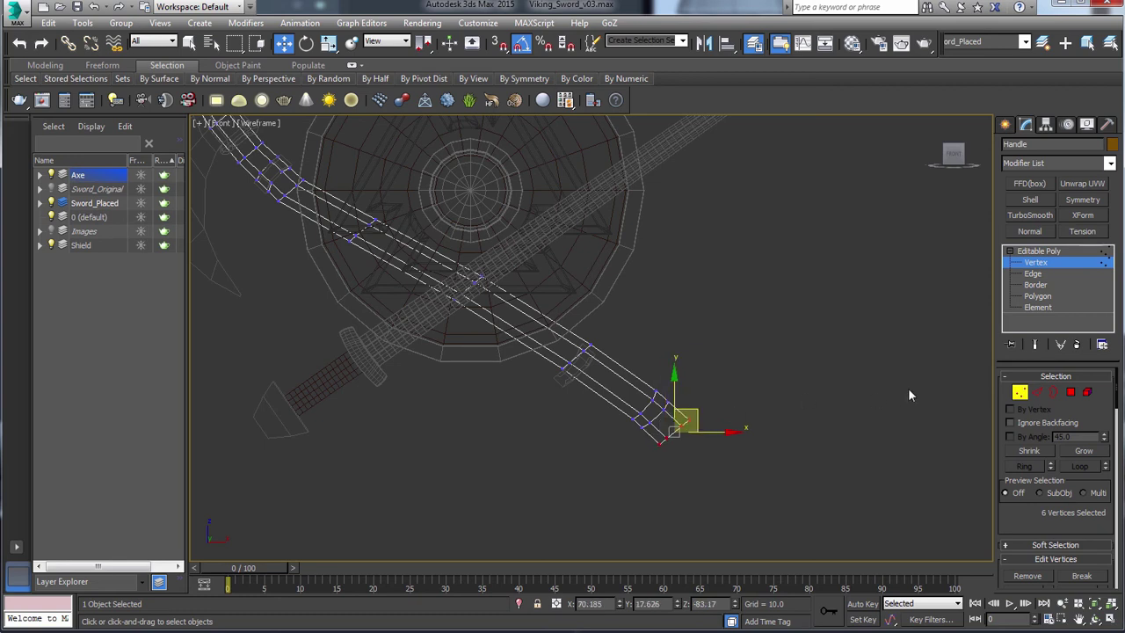
{"action": "left_click", "coordinate": [1012, 393]}
Center the pivot of the lower axe ring, Axe_Ring_02, to the object.
{"action": "key", "text": "q"}
{"action": "left_click", "coordinate": [570, 375]}
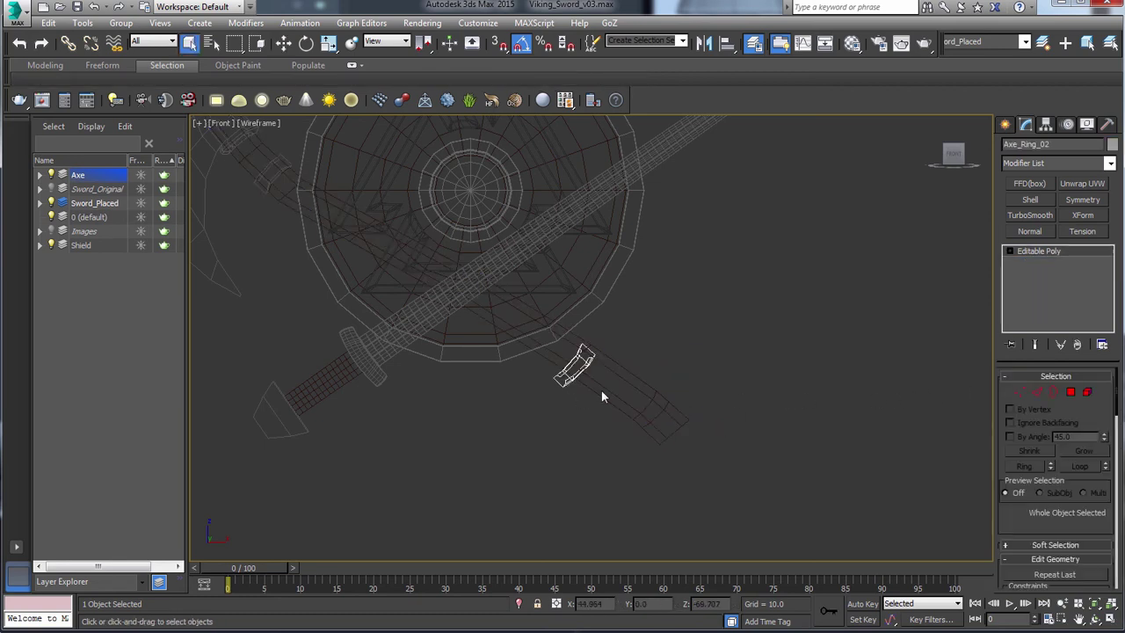
{"action": "key", "text": "w"}
{"action": "left_click", "coordinate": [1057, 127]}
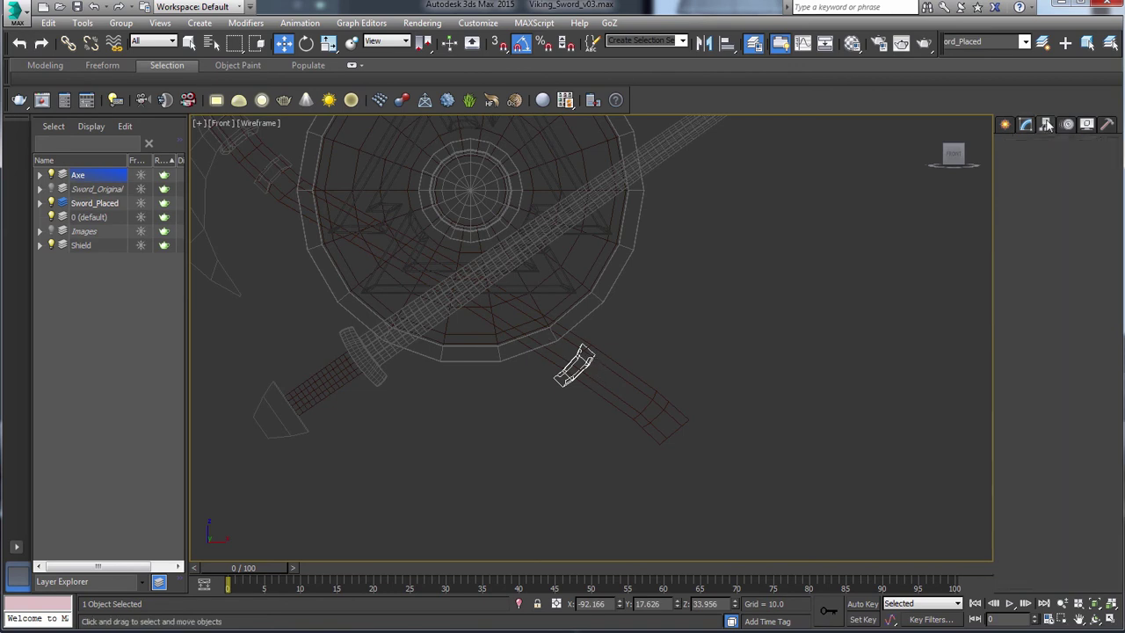
{"action": "left_click", "coordinate": [1057, 215]}
{"action": "left_click", "coordinate": [1065, 286]}
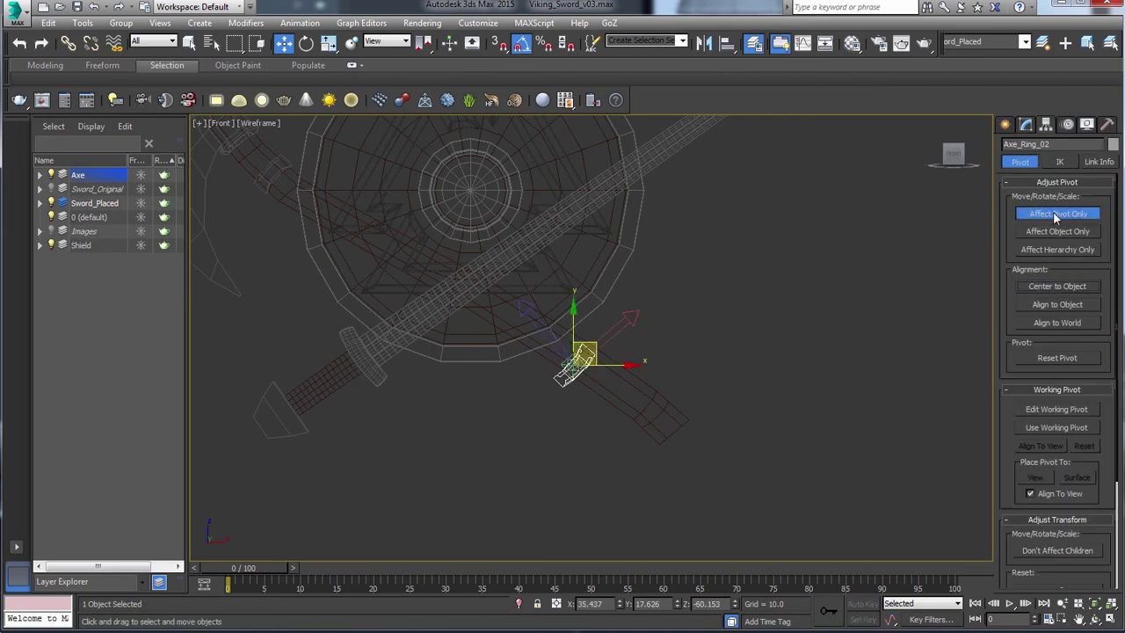
{"action": "left_click", "coordinate": [1058, 213]}
Move Axe_Ring_02 down near the tip of the lengthened handle, to about X 62, Z -76, and check its fit.
{"action": "left_click_drag", "start_coordinate": [597, 349], "coordinate": [671, 390]}
{"action": "key", "text": "z"}
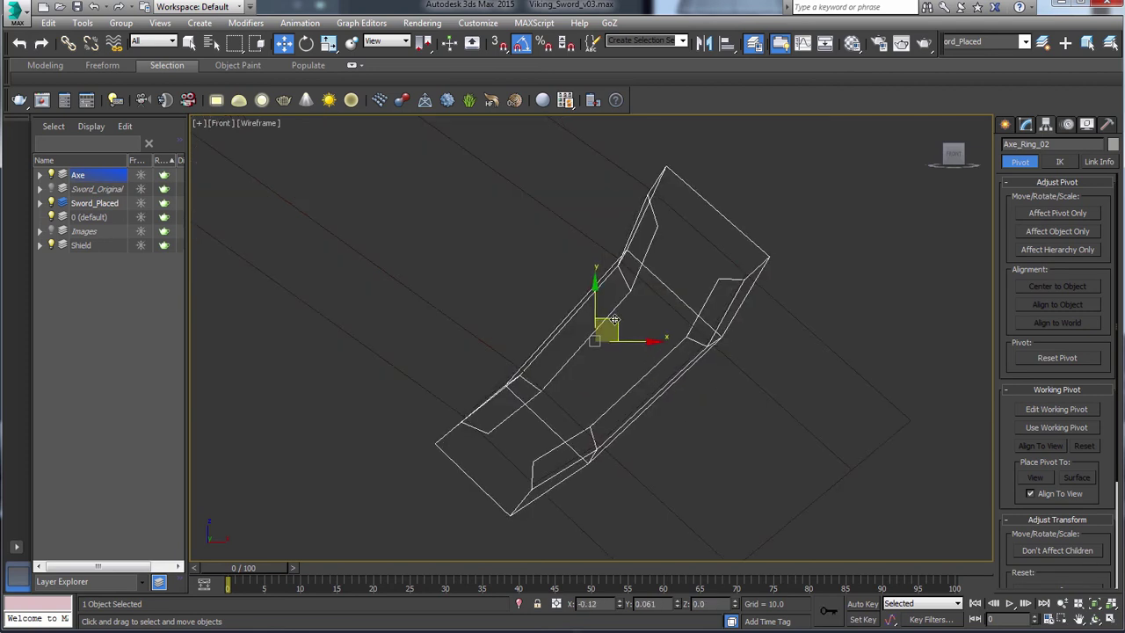
{"action": "middle_click_drag", "start_coordinate": [660, 321], "coordinate": [663, 352], "text": "alt"}
{"action": "key", "text": "F3"}
{"action": "key", "text": "v"}
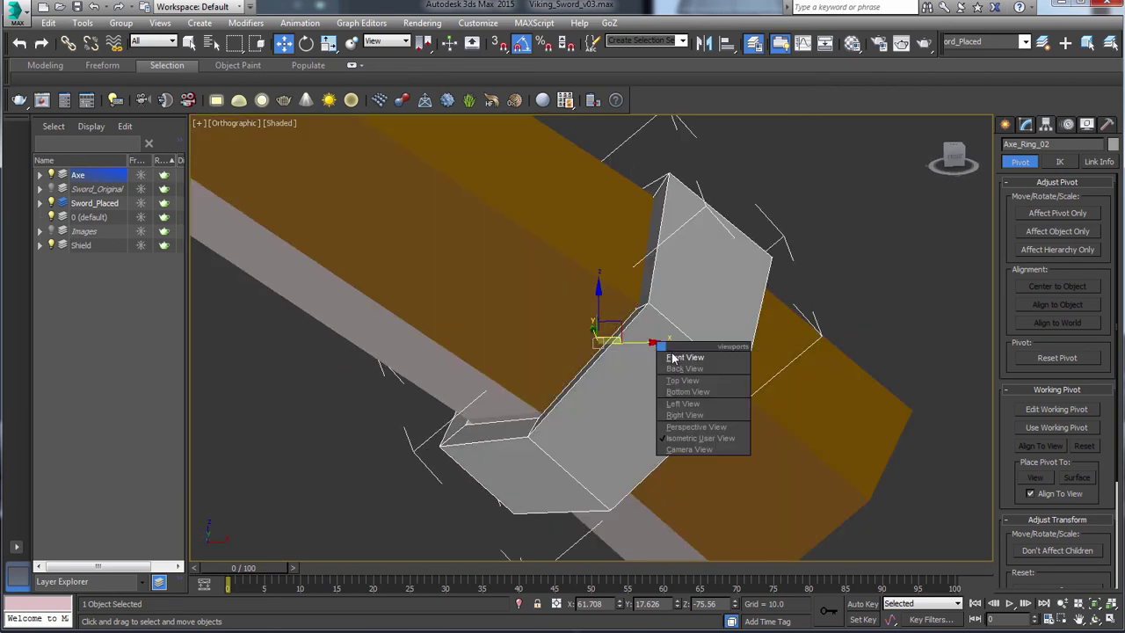
{"action": "left_click", "coordinate": [675, 356]}
{"action": "key", "text": "z"}
{"action": "scroll", "coordinate": [675, 355], "scroll_direction": "down", "scroll_amount": 8}
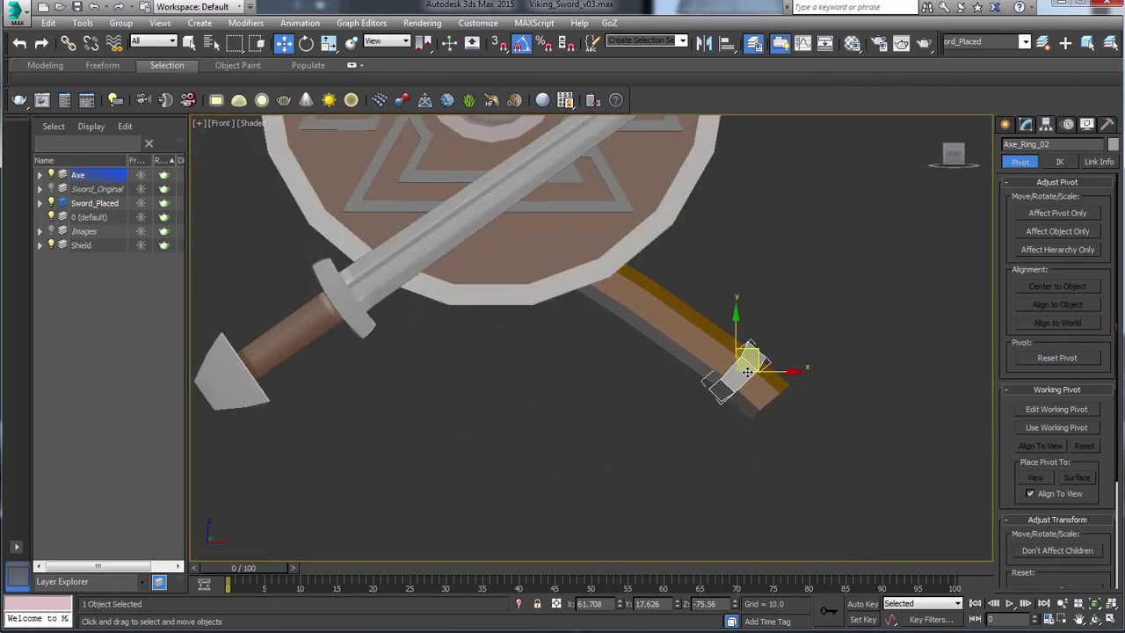
{"action": "middle_click_drag", "start_coordinate": [721, 341], "coordinate": [729, 337]}
{"action": "scroll", "coordinate": [729, 338], "scroll_direction": "up", "scroll_amount": 2}
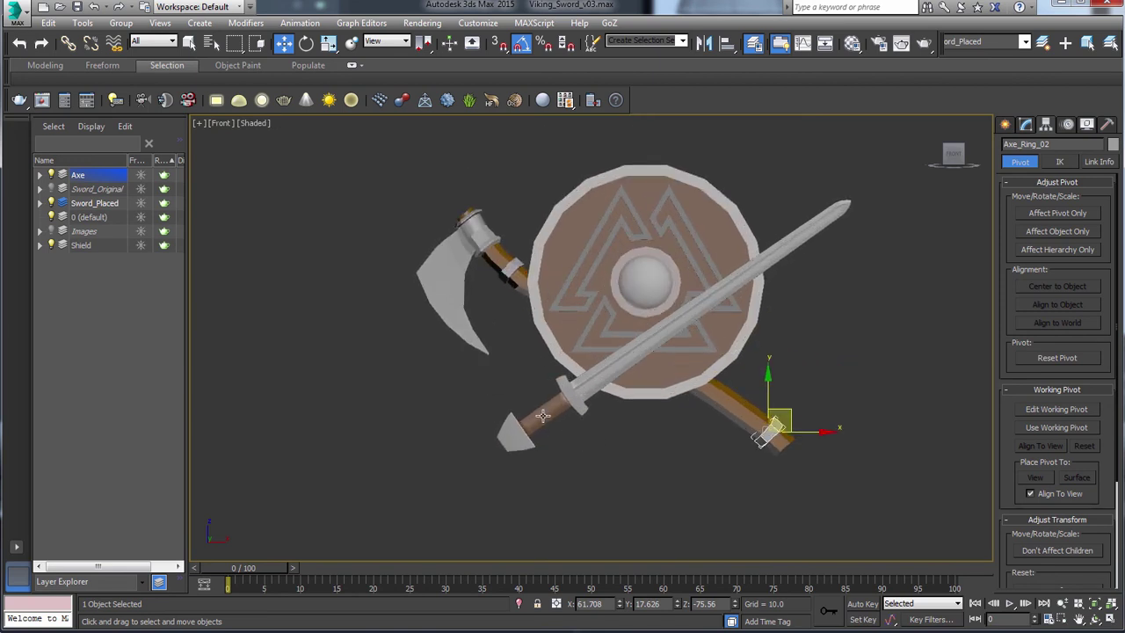
Rotate the placed sword to a slightly steeper diagonal and reposition it across the shield.
{"action": "left_click", "coordinate": [543, 417]}
{"action": "key", "text": "e"}
{"action": "mouse_move", "coordinate": [589, 379]}
{"action": "left_mouse_down"}
{"action": "mouse_move", "coordinate": [566, 411]}
{"action": "mouse_move", "coordinate": [545, 401]}
{"action": "mouse_move", "coordinate": [560, 413]}
{"action": "mouse_move", "coordinate": [582, 387]}
{"action": "left_mouse_up"}
{"action": "key", "text": "w"}
{"action": "key", "text": "e"}
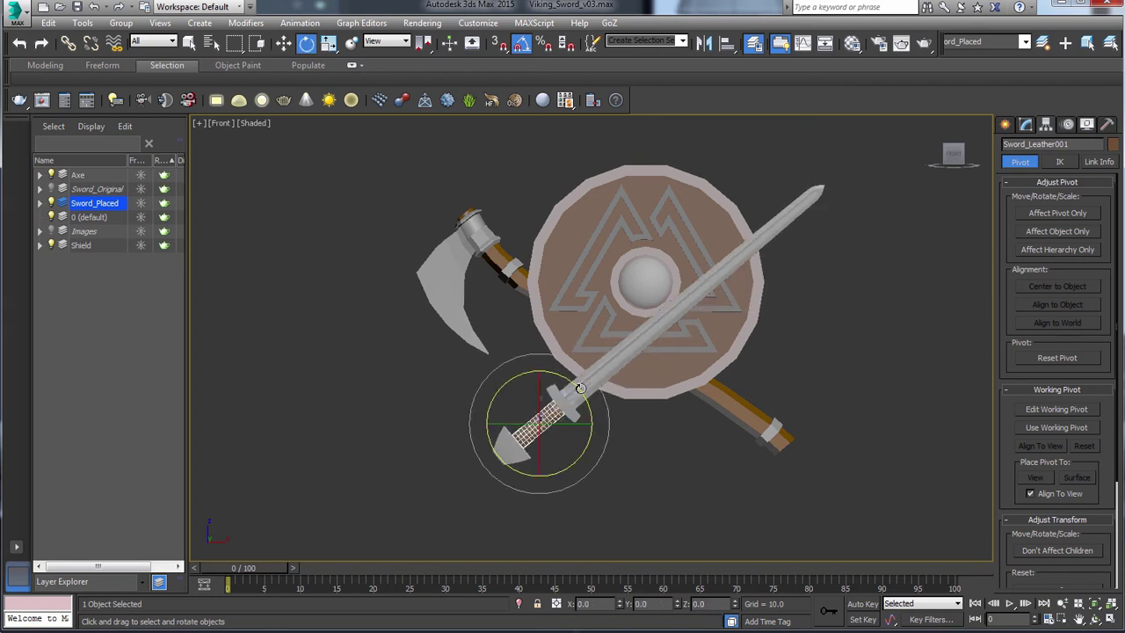
{"action": "key", "text": "q"}
Rotate the axe to a slightly steeper diagonal by its blade and shift it about 5 units right and 13 units up.
{"action": "left_click", "coordinate": [735, 406]}
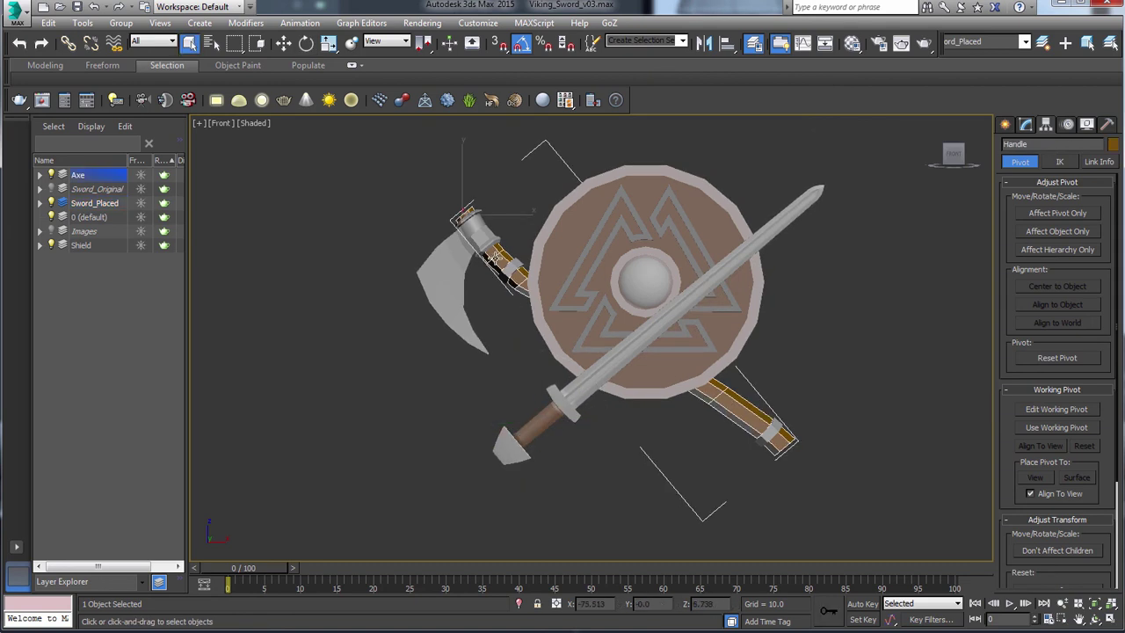
{"action": "left_click", "coordinate": [482, 232]}
{"action": "key", "text": "e"}
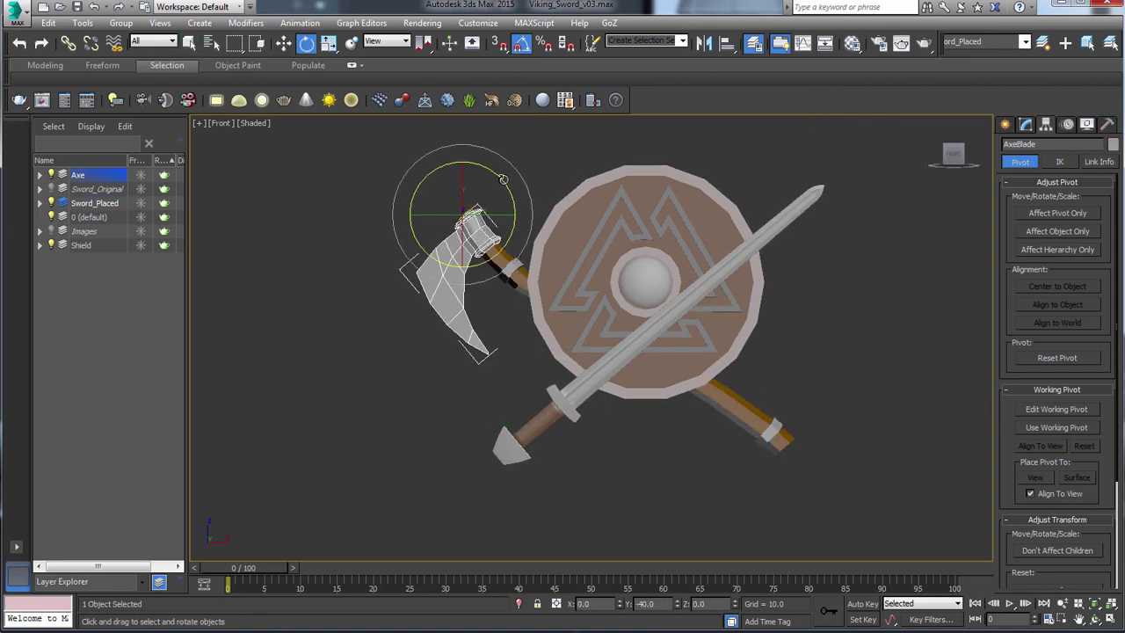
{"action": "mouse_move", "coordinate": [502, 180]}
{"action": "left_mouse_down"}
{"action": "mouse_move", "coordinate": [487, 173]}
{"action": "mouse_move", "coordinate": [497, 171]}
{"action": "left_mouse_up"}
{"action": "key", "text": "w"}
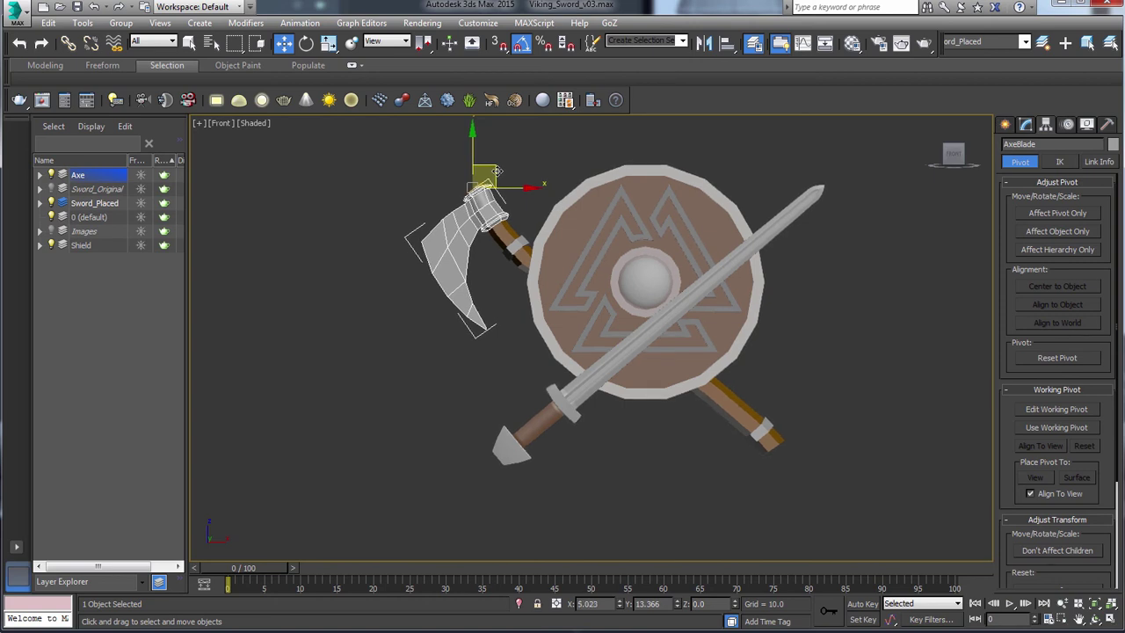
Push the sword back in depth behind the shield, to about Y 15.3.
{"action": "key", "text": "q"}
{"action": "left_click", "coordinate": [532, 425]}
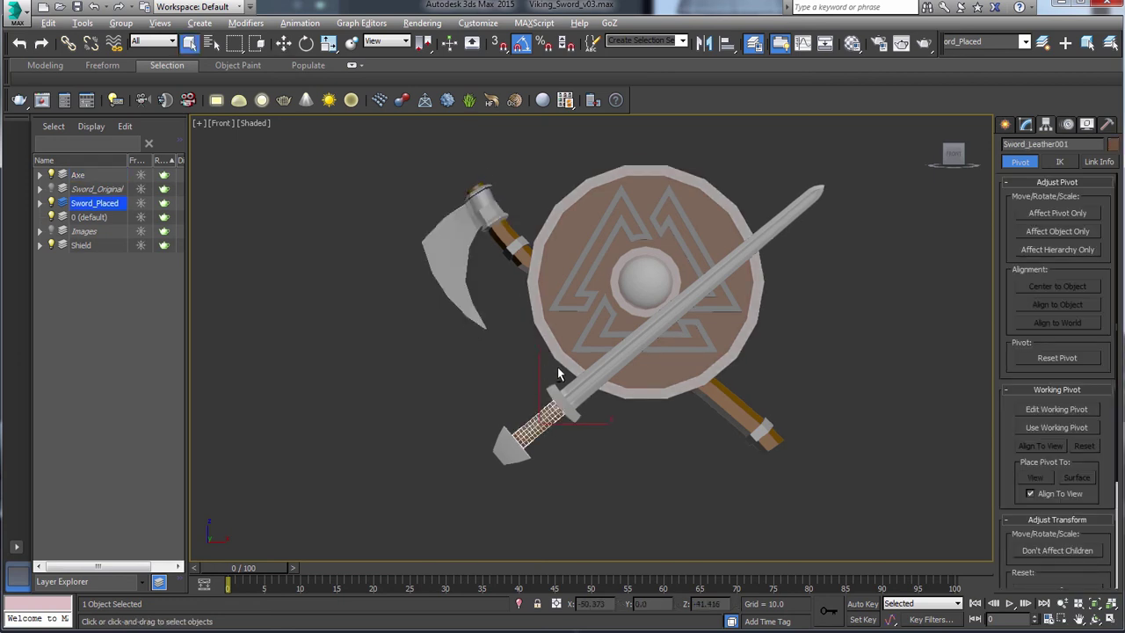
{"action": "middle_click_drag", "start_coordinate": [561, 376], "coordinate": [669, 392], "text": "alt"}
{"action": "key", "text": "w"}
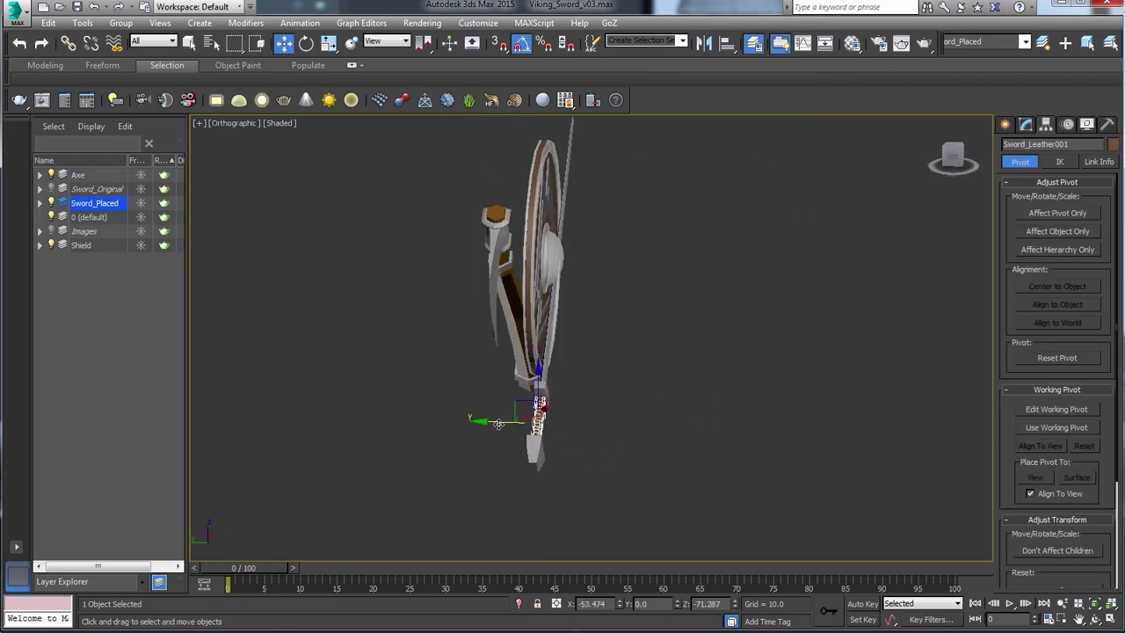
{"action": "left_click_drag", "start_coordinate": [483, 421], "coordinate": [468, 419]}
{"action": "middle_click_drag", "start_coordinate": [558, 350], "coordinate": [685, 335]}
{"action": "scroll", "coordinate": [670, 332], "scroll_direction": "up", "scroll_amount": 3}
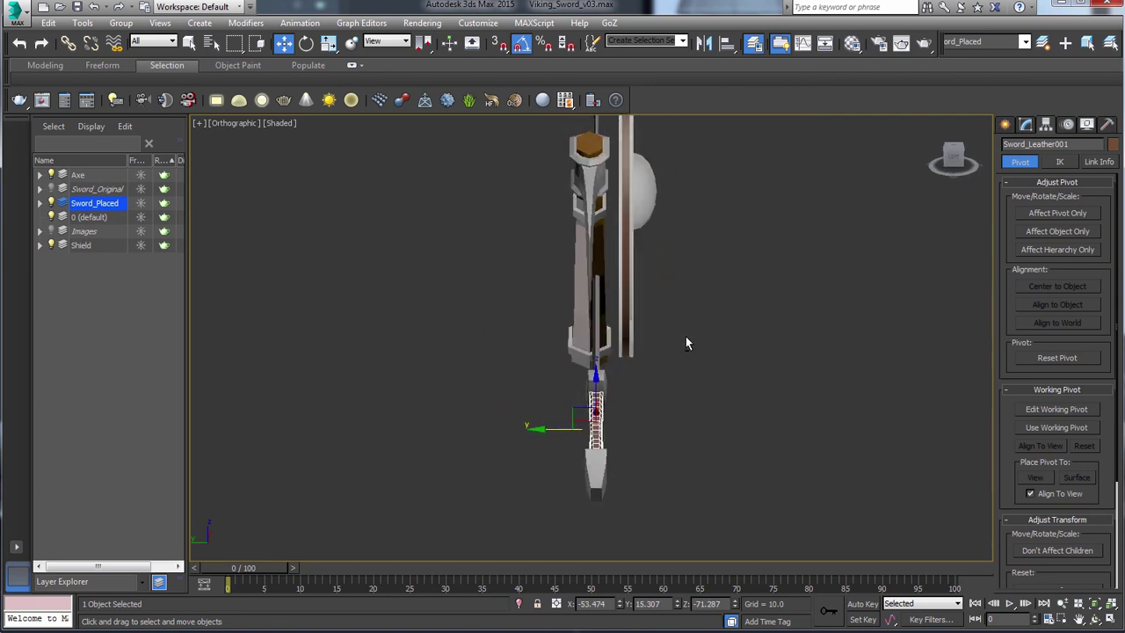
Move the axe further back to about Y 19 and bring the sword forward to about Y 10 to separate them.
{"action": "left_click", "coordinate": [570, 158]}
{"action": "left_click_drag", "start_coordinate": [555, 144], "coordinate": [546, 144]}
{"action": "left_click", "coordinate": [594, 437]}
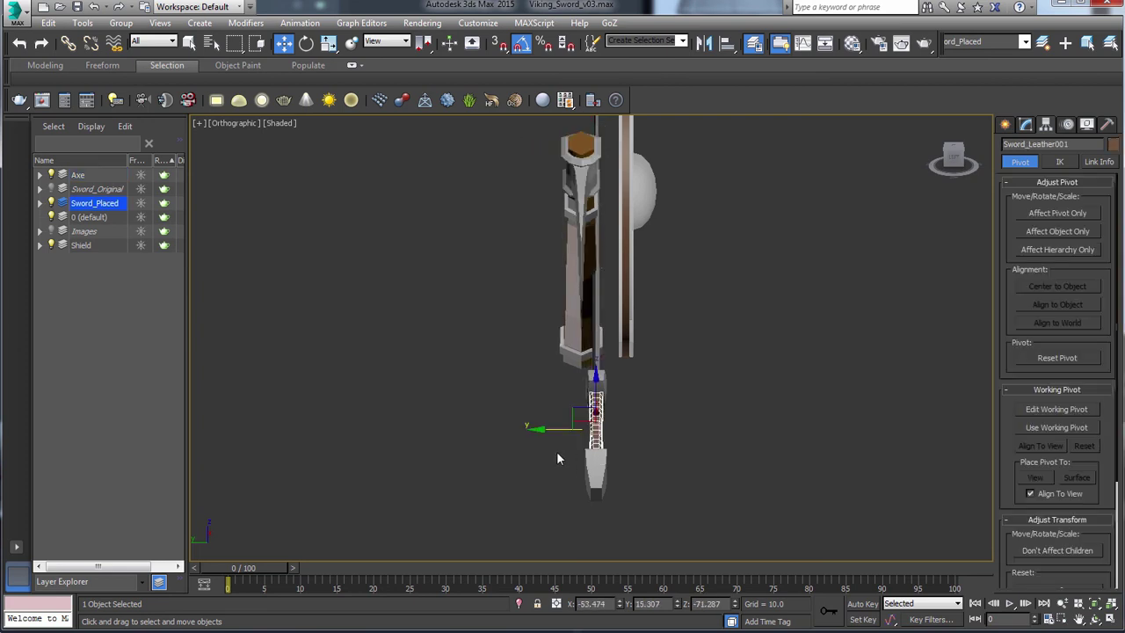
{"action": "left_click_drag", "start_coordinate": [550, 429], "coordinate": [565, 429]}
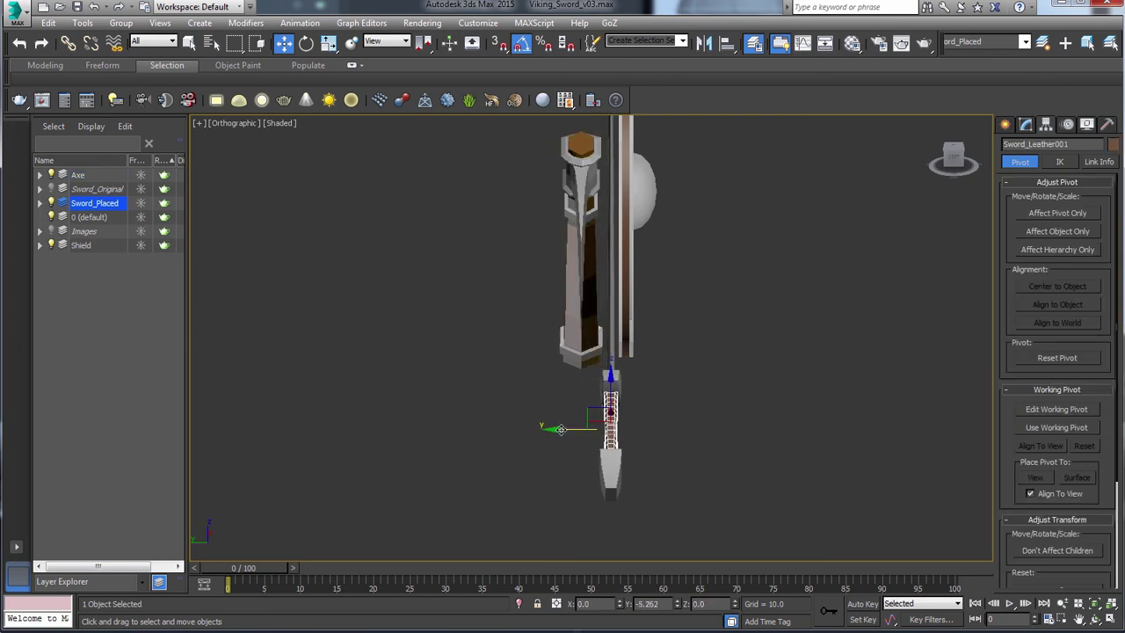
Shift the sword slightly right in the front view, to about X -47.
{"action": "left_click", "coordinate": [577, 190]}
{"action": "middle_click_drag", "start_coordinate": [541, 144], "coordinate": [609, 287], "text": "alt"}
{"action": "key", "text": "v"}
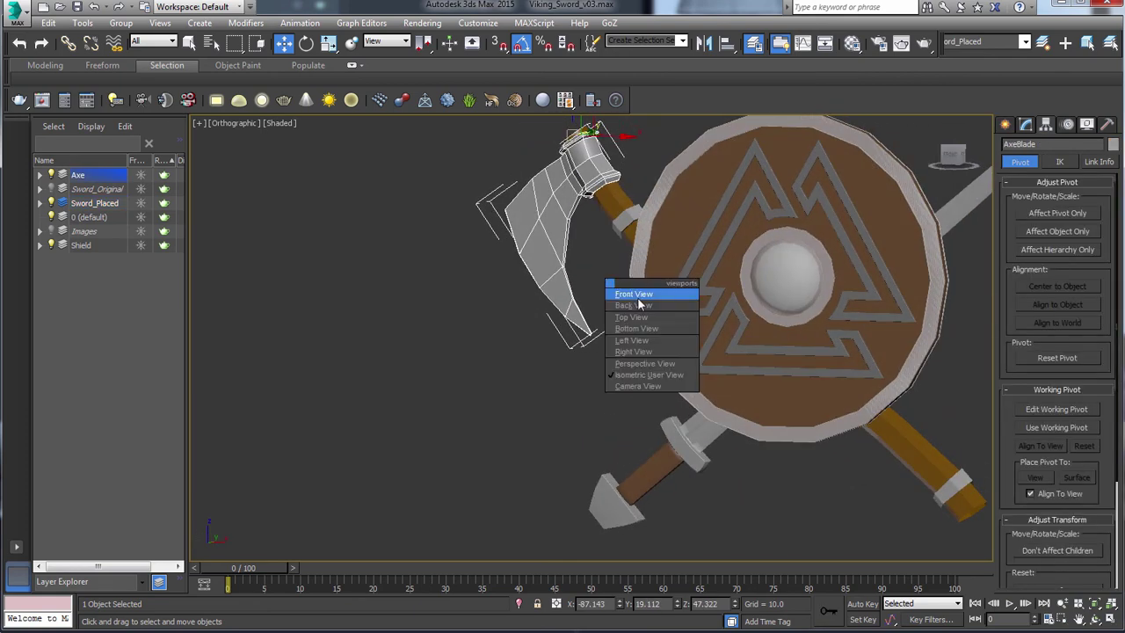
{"action": "left_click", "coordinate": [637, 296]}
{"action": "key", "text": "z"}
{"action": "middle_click_drag", "start_coordinate": [737, 342], "coordinate": [583, 311]}
{"action": "scroll", "coordinate": [583, 310], "scroll_direction": "down", "scroll_amount": 5}
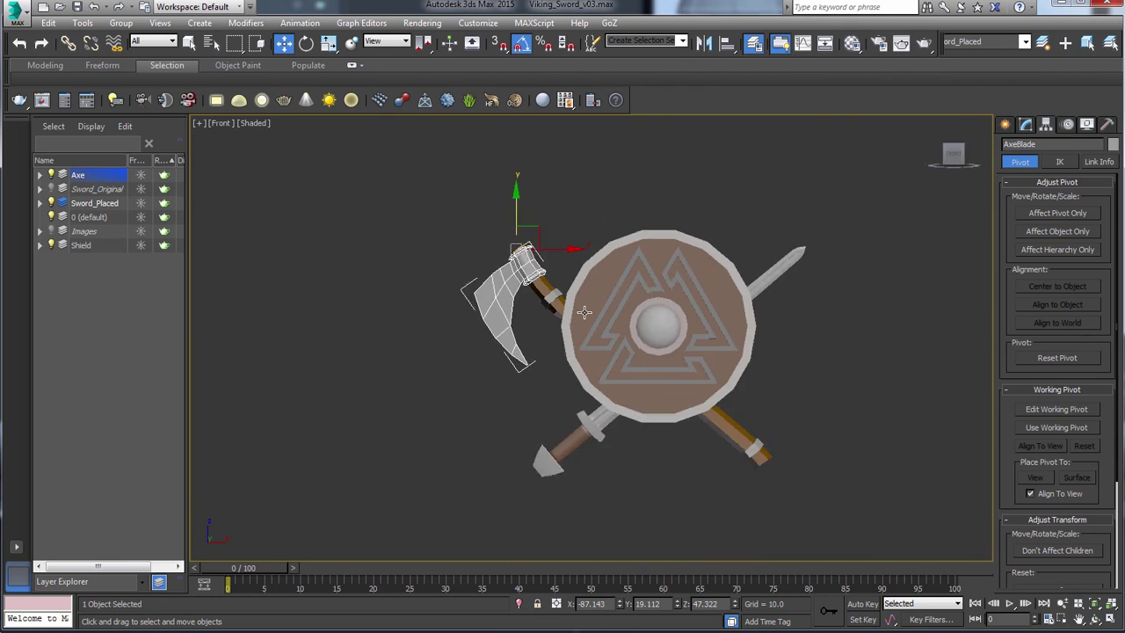
{"action": "scroll", "coordinate": [589, 315], "scroll_direction": "up", "scroll_amount": 3}
{"action": "scroll", "coordinate": [596, 319], "scroll_direction": "down", "scroll_amount": 1}
{"action": "left_click", "coordinate": [589, 438]}
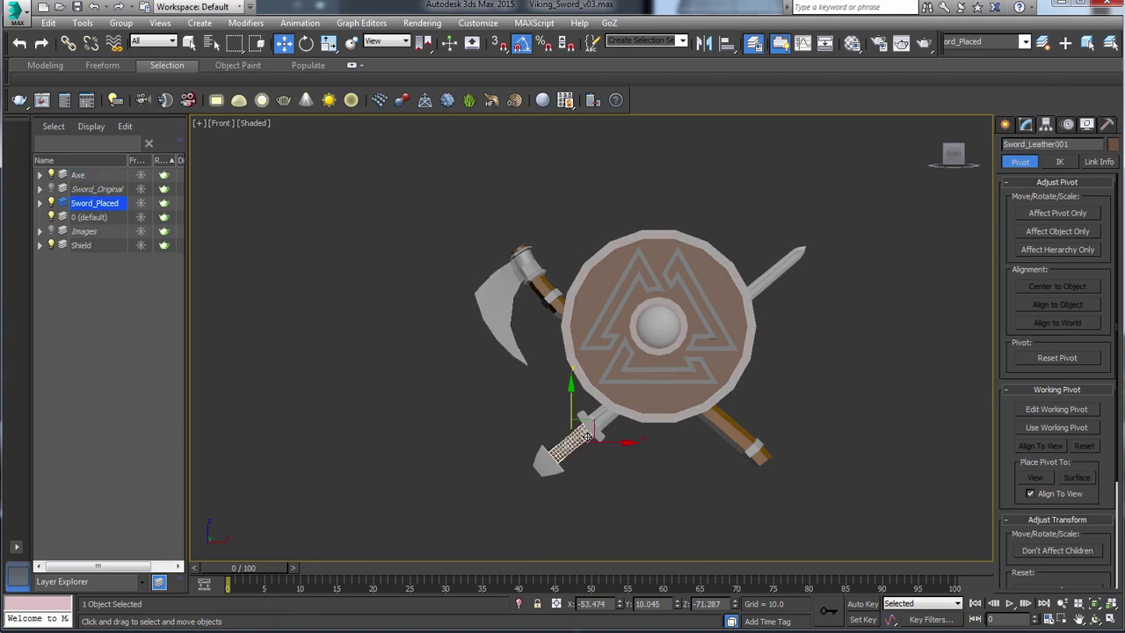
{"action": "left_click_drag", "start_coordinate": [606, 444], "coordinate": [616, 449]}
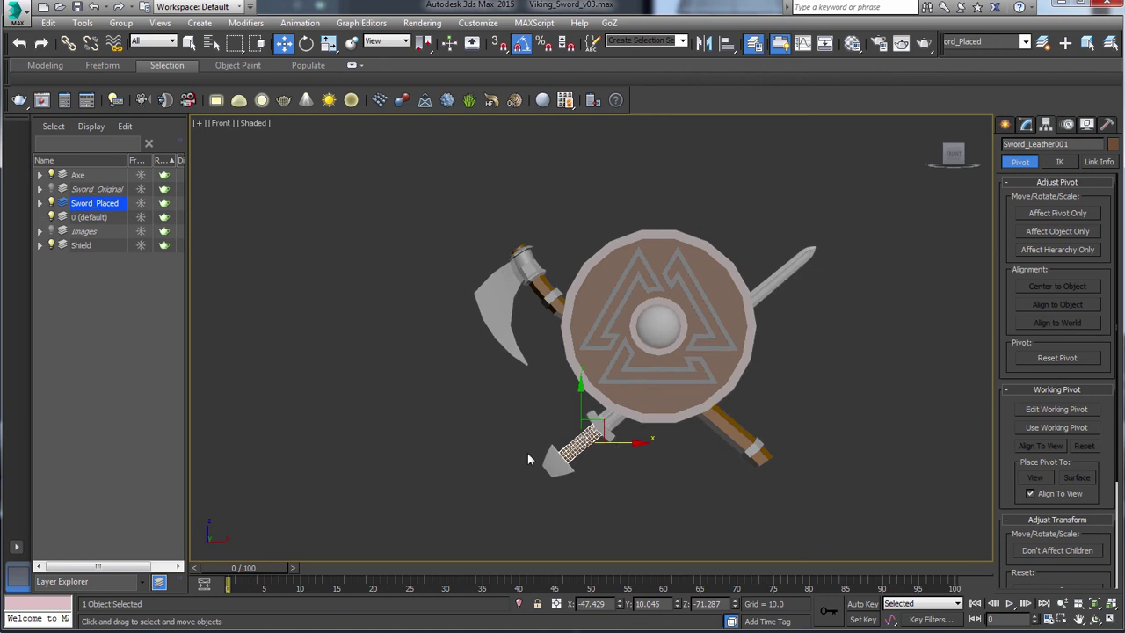
Rotate the sword 180 degrees and move its grip to the shield's upper right, to about X 83, Z 30.
{"action": "key", "text": "e"}
{"action": "left_click_drag", "start_coordinate": [601, 397], "coordinate": [707, 509]}
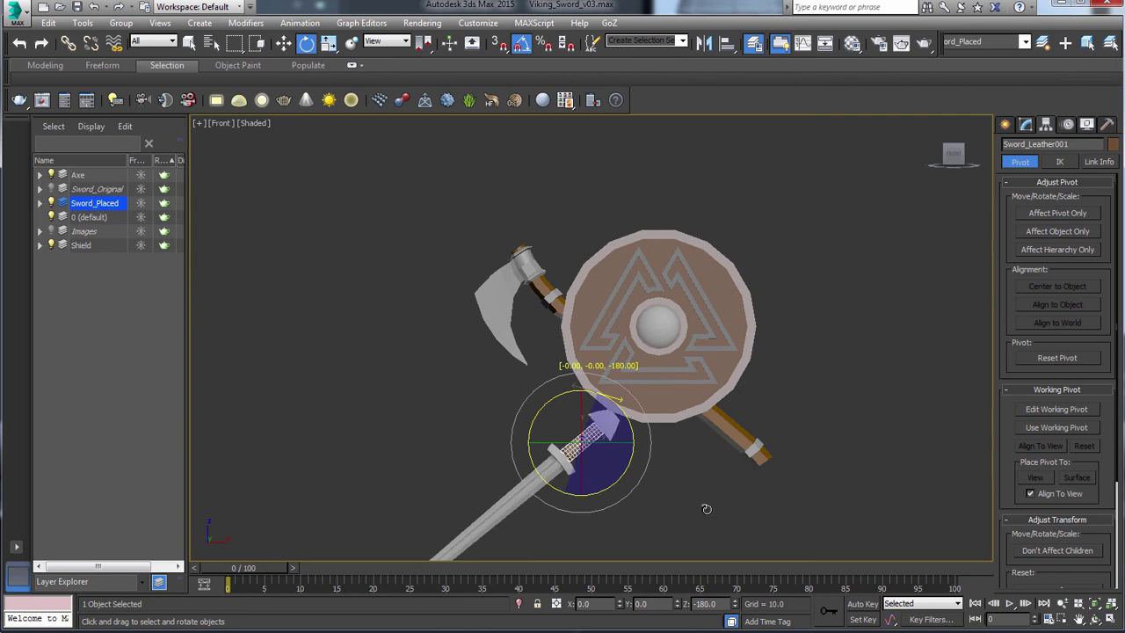
{"action": "key", "text": "w"}
{"action": "left_click_drag", "start_coordinate": [599, 420], "coordinate": [815, 254]}
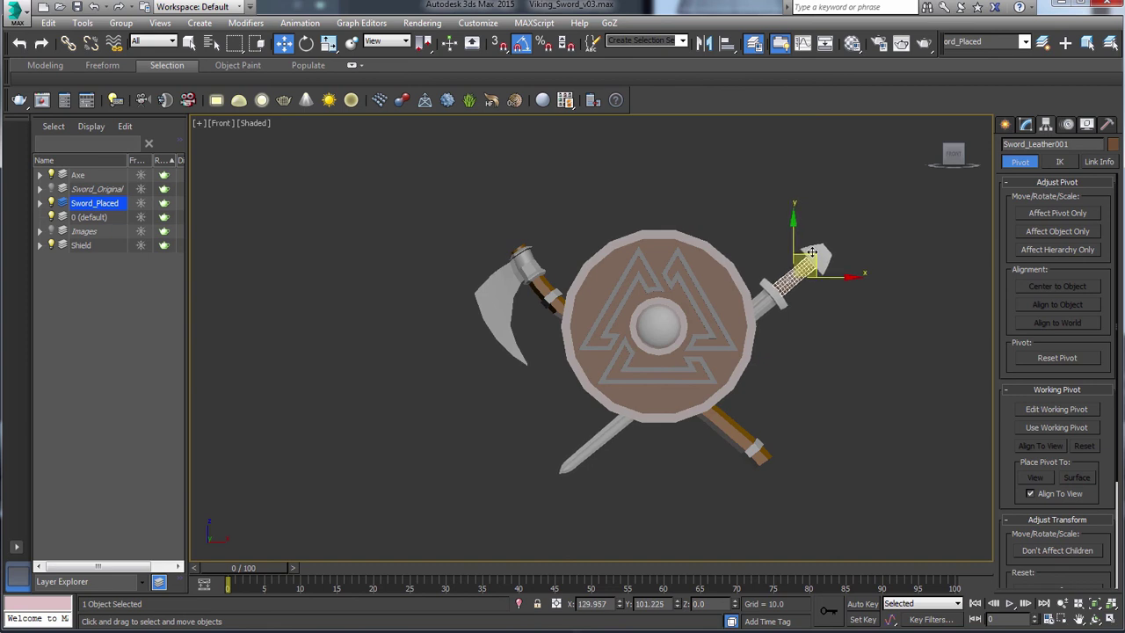
{"action": "left_click", "coordinate": [824, 361]}
{"action": "scroll", "coordinate": [796, 386], "scroll_direction": "up", "scroll_amount": 3}
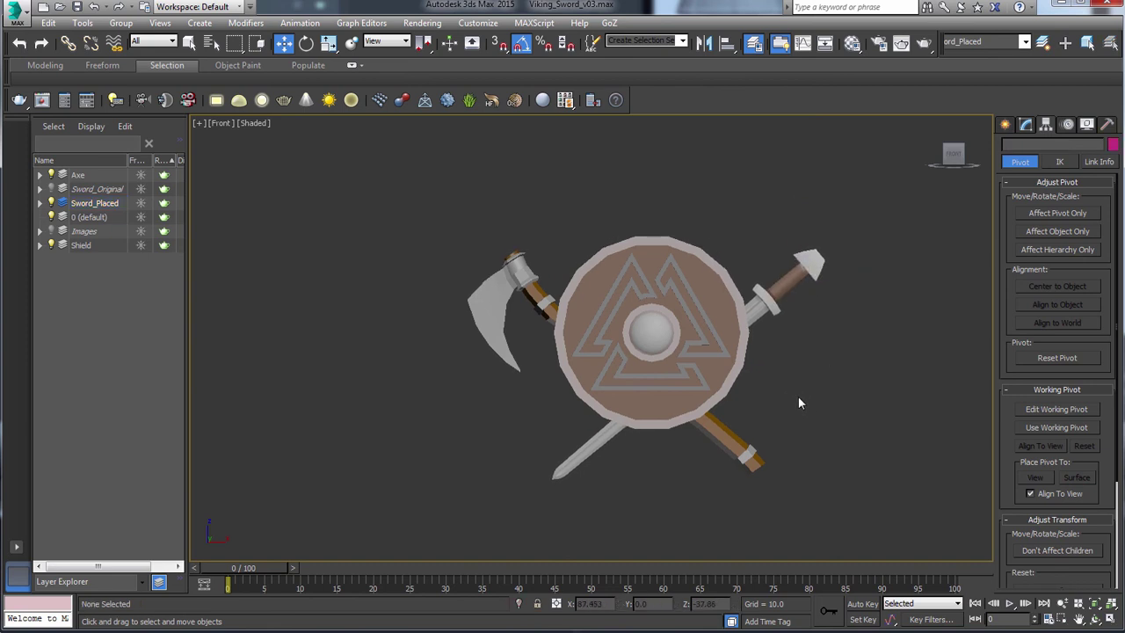
Rotate the sword slightly clockwise to a shallower diagonal and lower it about 5.5 units.
{"action": "left_click", "coordinate": [761, 260]}
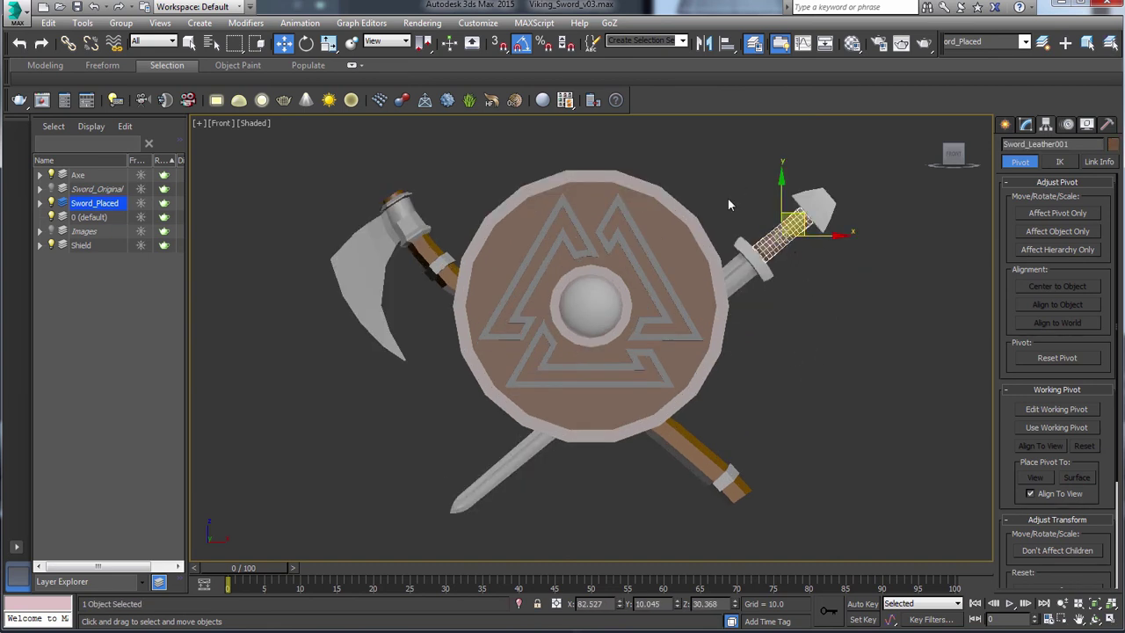
{"action": "key", "text": "e"}
{"action": "mouse_move", "coordinate": [809, 190]}
{"action": "left_mouse_down"}
{"action": "mouse_move", "coordinate": [792, 201]}
{"action": "mouse_move", "coordinate": [800, 205]}
{"action": "left_mouse_up"}
{"action": "key", "text": "w"}
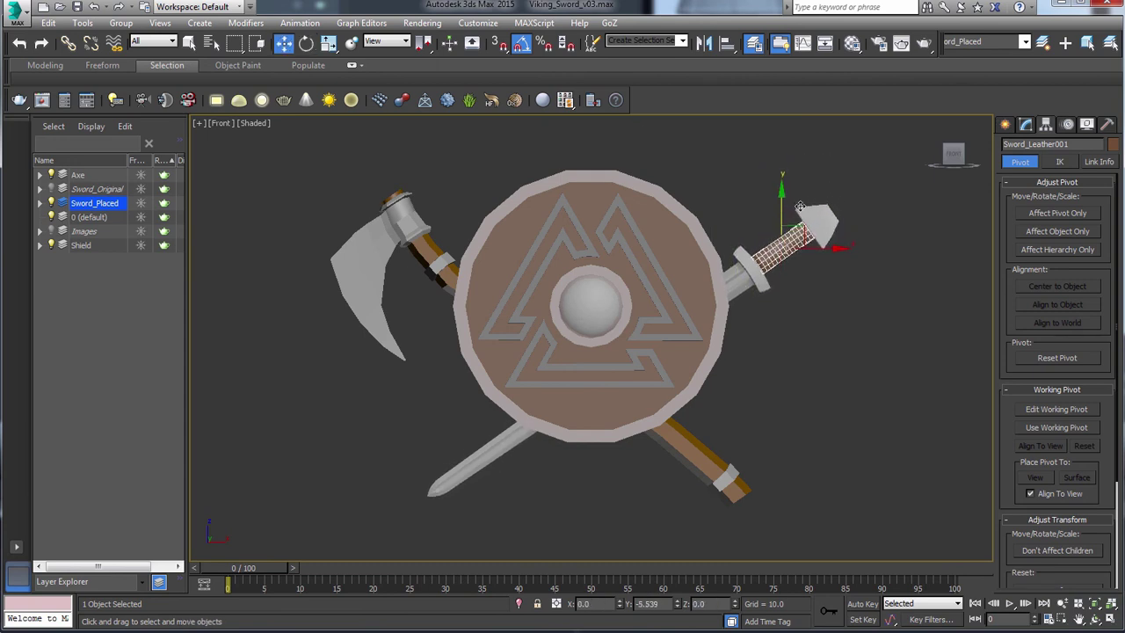
{"action": "left_click", "coordinate": [858, 333]}
{"action": "scroll", "coordinate": [859, 347], "scroll_direction": "down", "scroll_amount": 5}
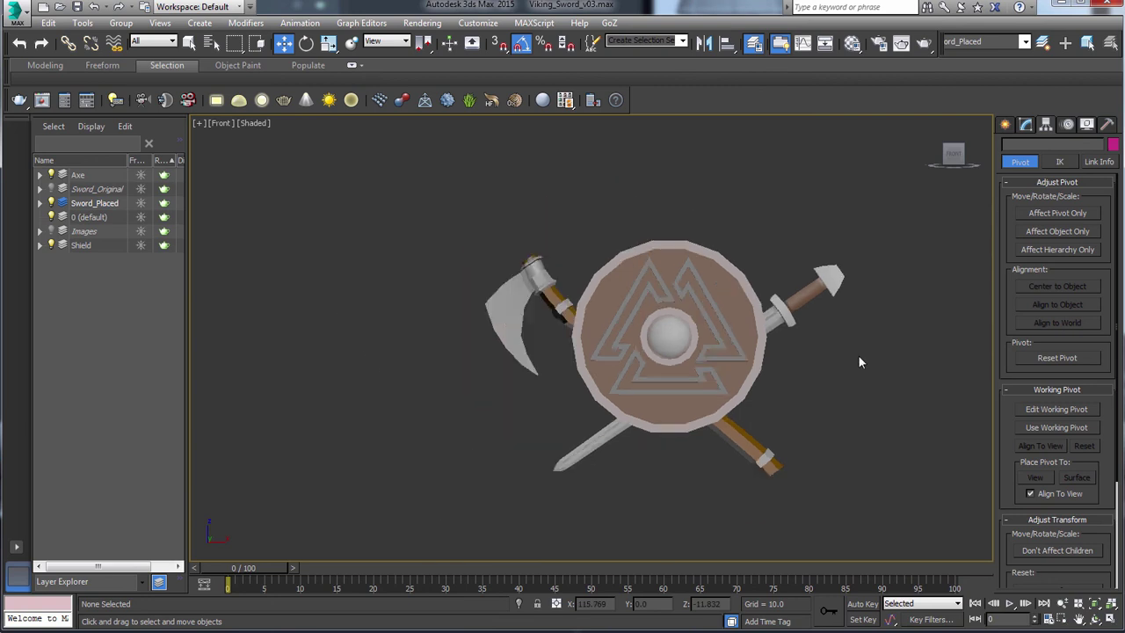
Shift the sword about 3.7 units left, closer to the shield.
{"action": "scroll", "coordinate": [859, 356], "scroll_direction": "up", "scroll_amount": 3}
{"action": "scroll", "coordinate": [847, 352], "scroll_direction": "up", "scroll_amount": 3}
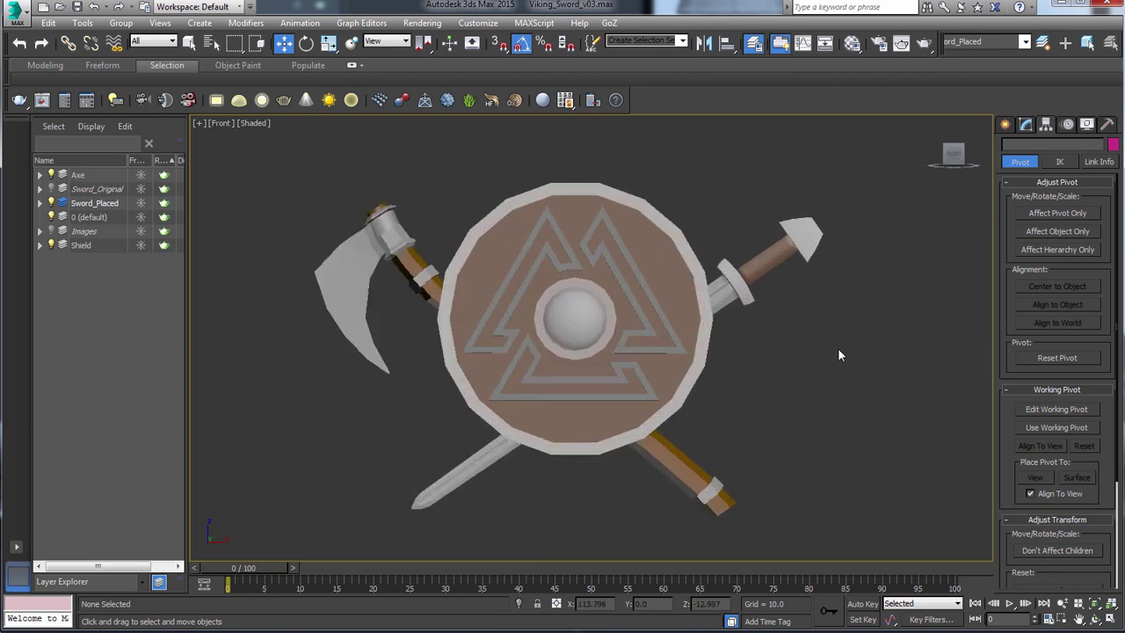
{"action": "middle_click_drag", "start_coordinate": [839, 355], "coordinate": [872, 339]}
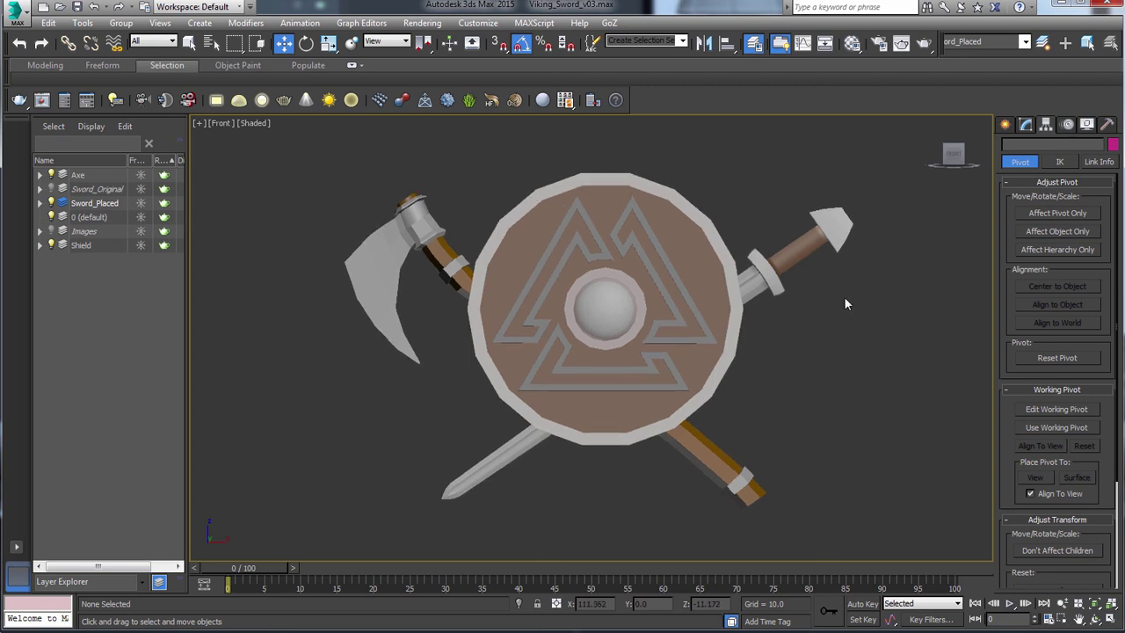
{"action": "left_click", "coordinate": [795, 253]}
{"action": "left_click_drag", "start_coordinate": [835, 252], "coordinate": [826, 251]}
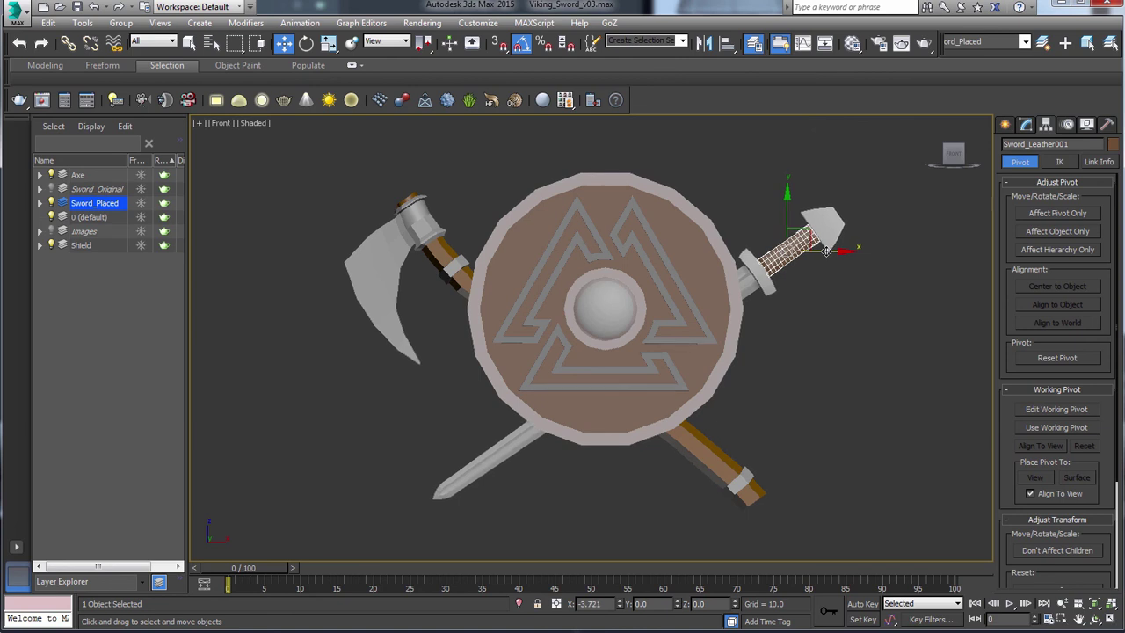
{"action": "key", "text": "q"}
{"action": "left_click", "coordinate": [822, 226]}
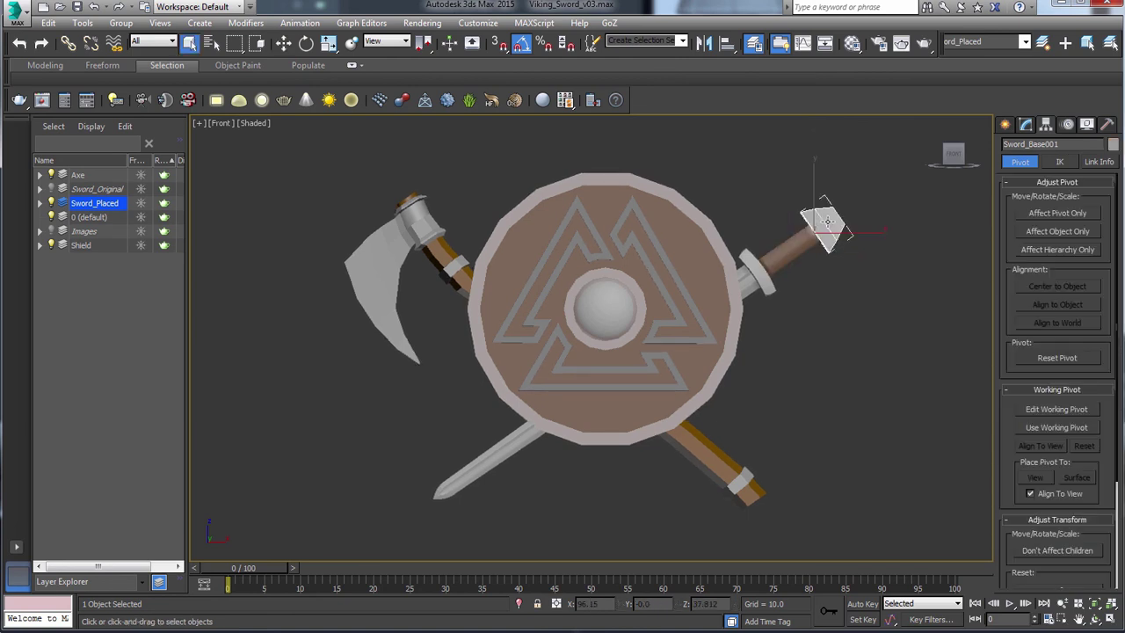
{"action": "left_click", "coordinate": [1025, 125]}
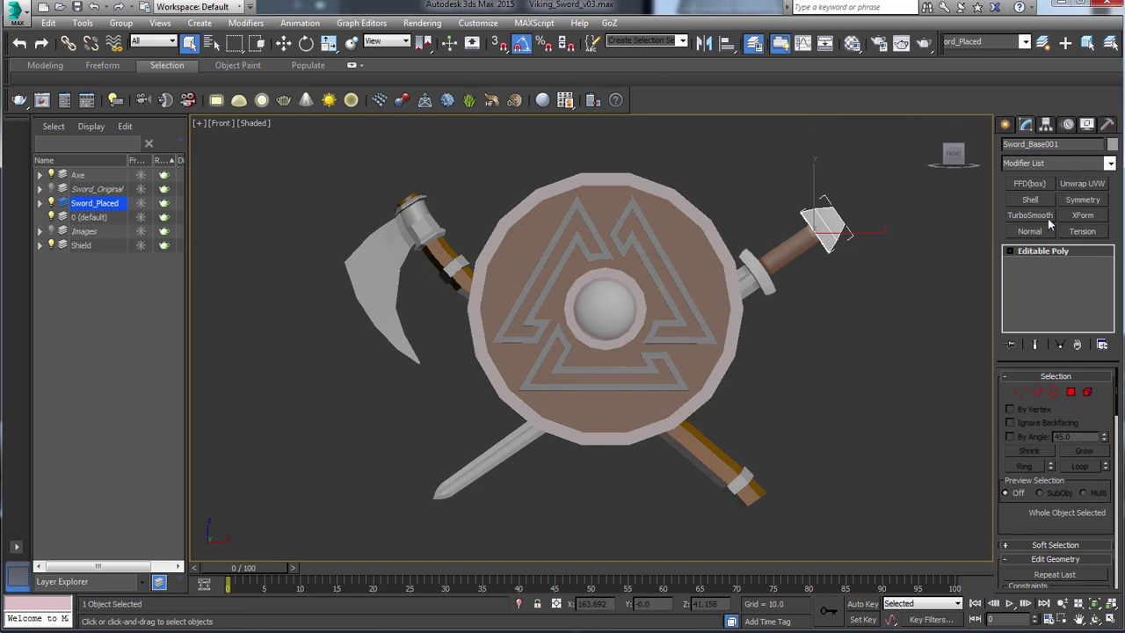
{"action": "left_click", "coordinate": [1035, 215]}
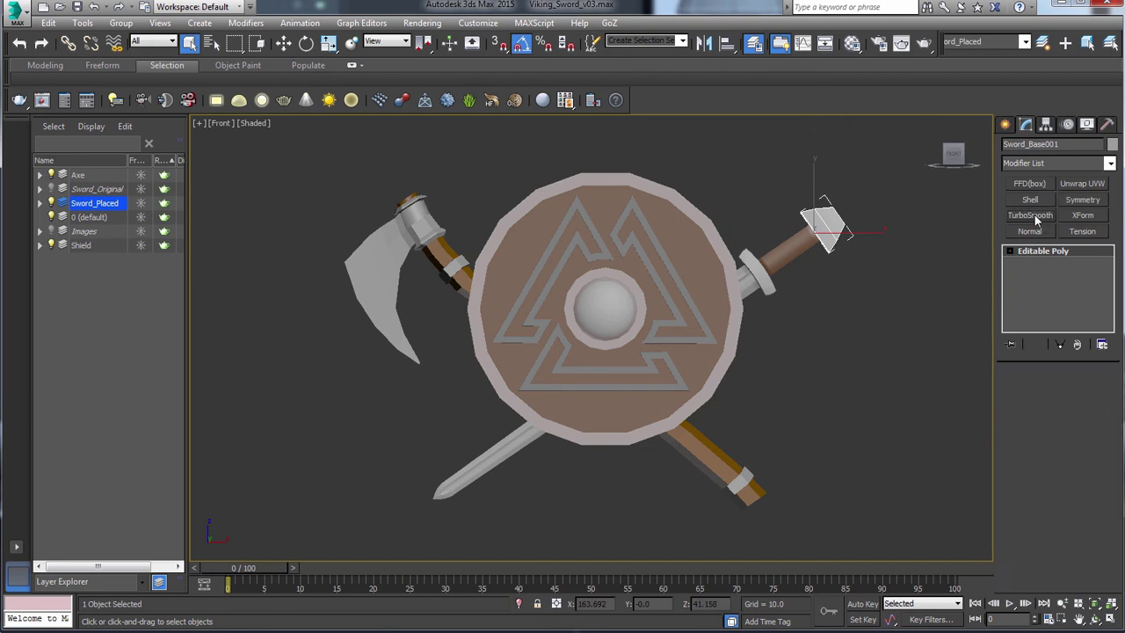
{"action": "left_click", "coordinate": [1079, 345]}
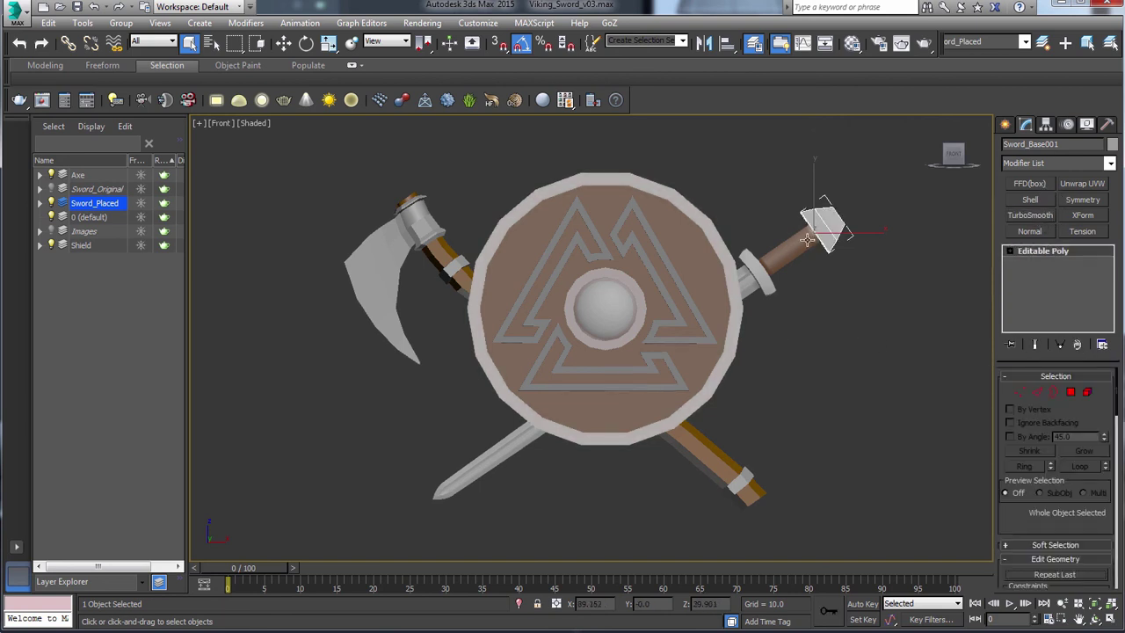
Scale the sword up slightly by its leather grip and fine-tune its position and angle with angle snap off.
{"action": "left_click", "coordinate": [794, 253]}
{"action": "key", "text": "r"}
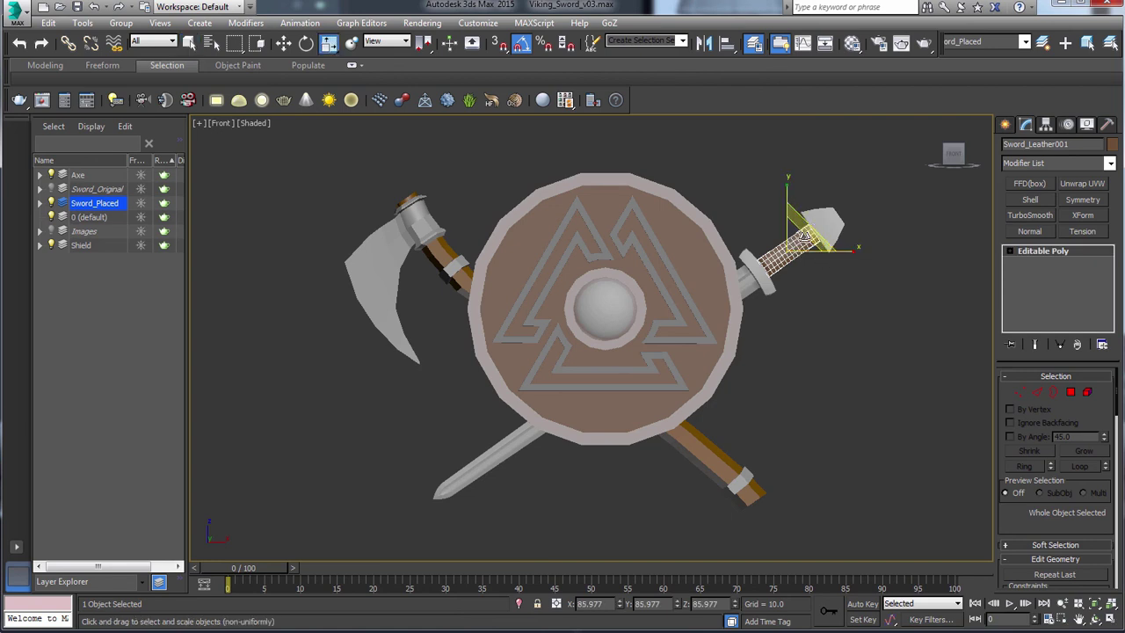
{"action": "left_click_drag", "start_coordinate": [794, 241], "coordinate": [828, 208]}
{"action": "key", "text": "w"}
{"action": "key", "text": "r"}
{"action": "key", "text": "w"}
{"action": "key", "text": "e"}
{"action": "scroll", "coordinate": [771, 284], "scroll_direction": "down", "scroll_amount": 5}
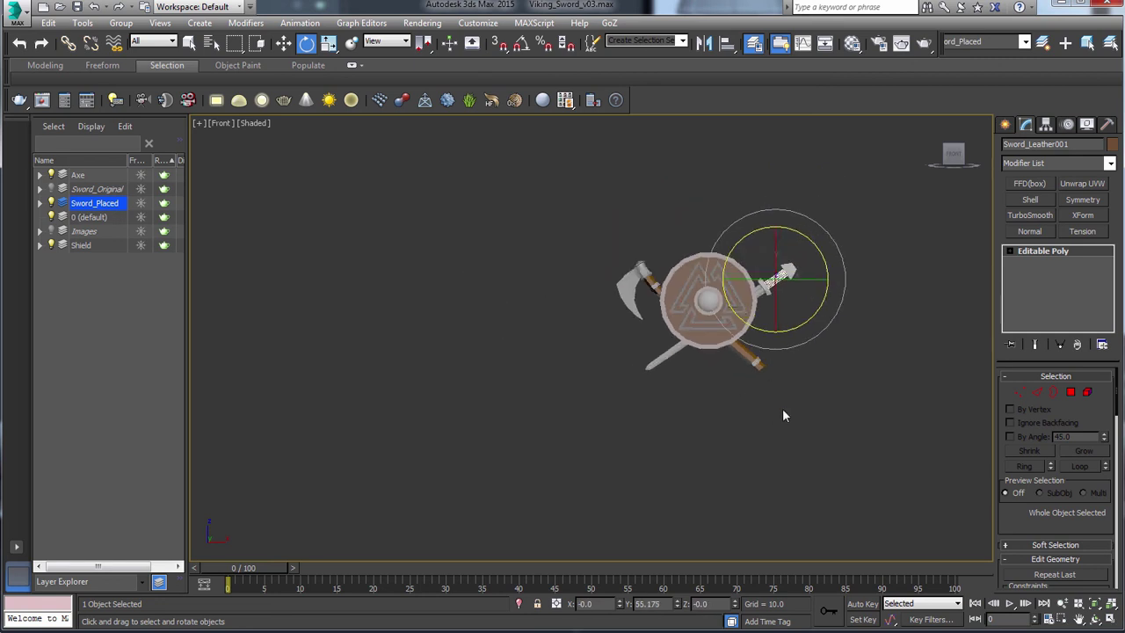
Inspect the crossed sword and axe behind the shield in the front view.
{"action": "scroll", "coordinate": [782, 411], "scroll_direction": "up", "scroll_amount": 5}
{"action": "middle_click_drag", "start_coordinate": [797, 354], "coordinate": [810, 464]}
{"action": "key", "text": "q"}
{"action": "left_click", "coordinate": [812, 334]}
{"action": "middle_click_drag", "start_coordinate": [813, 332], "coordinate": [727, 396]}
{"action": "key", "text": "v"}
{"action": "left_click", "coordinate": [735, 407]}
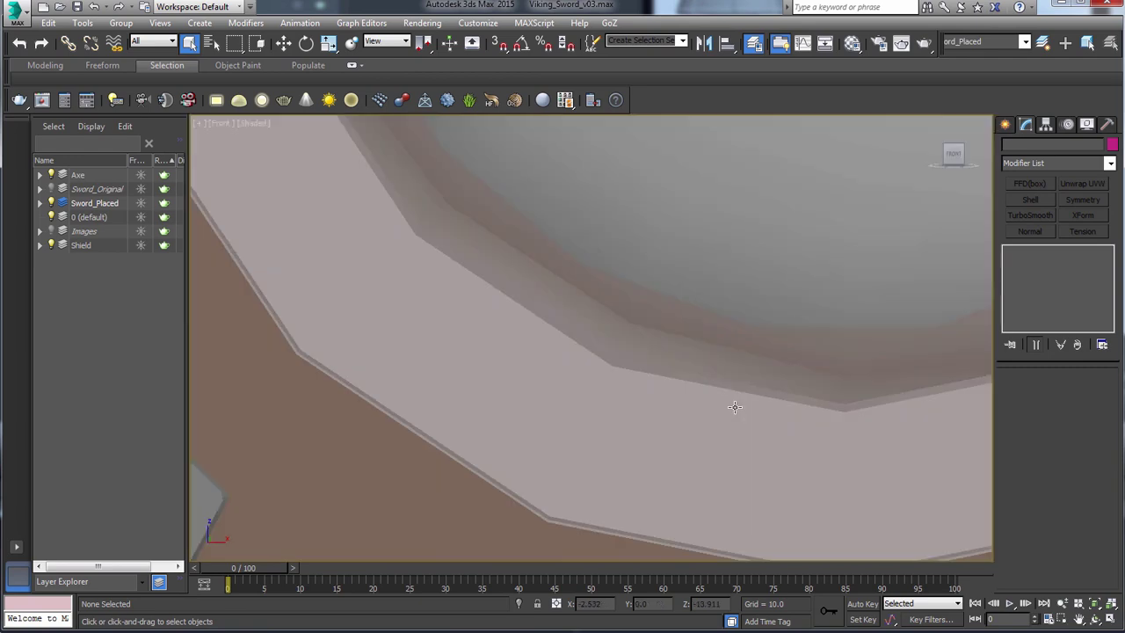
{"action": "key", "text": "shift+z"}
Turn off See-Through in the object properties of the shield's Metal part and check the composition.
{"action": "left_click", "coordinate": [630, 272]}
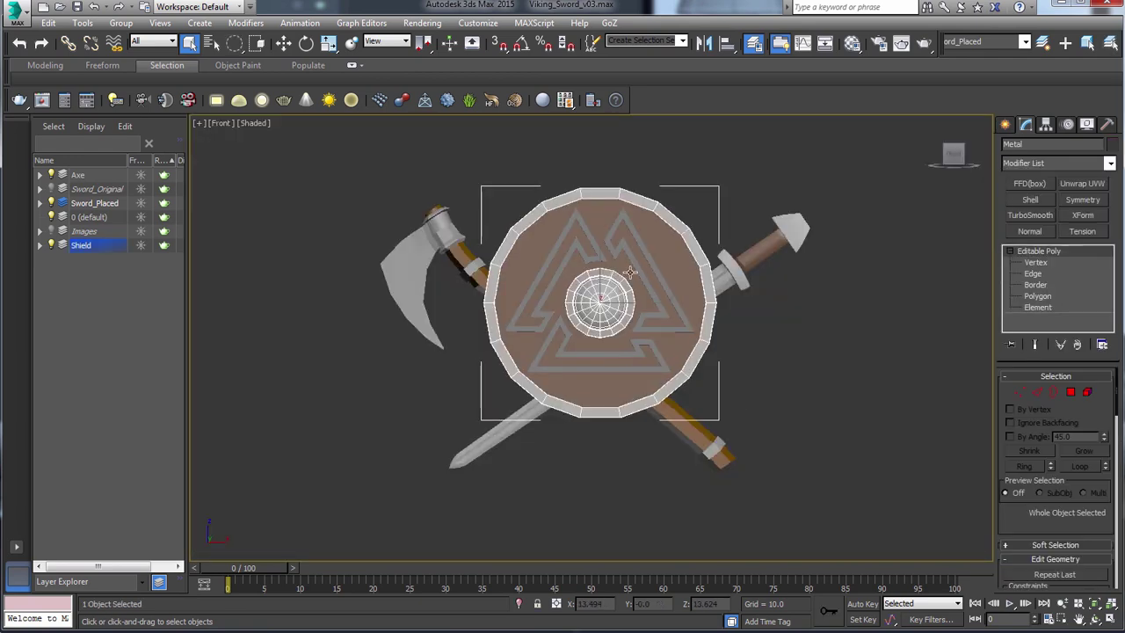
{"action": "right_click", "coordinate": [645, 198]}
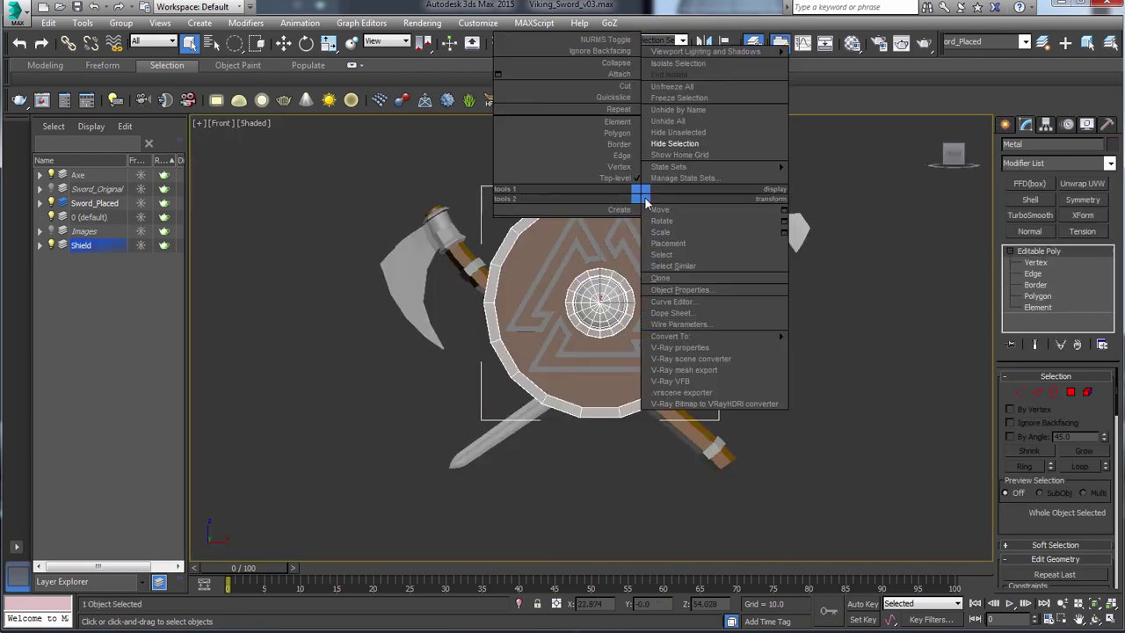
{"action": "left_click", "coordinate": [680, 289]}
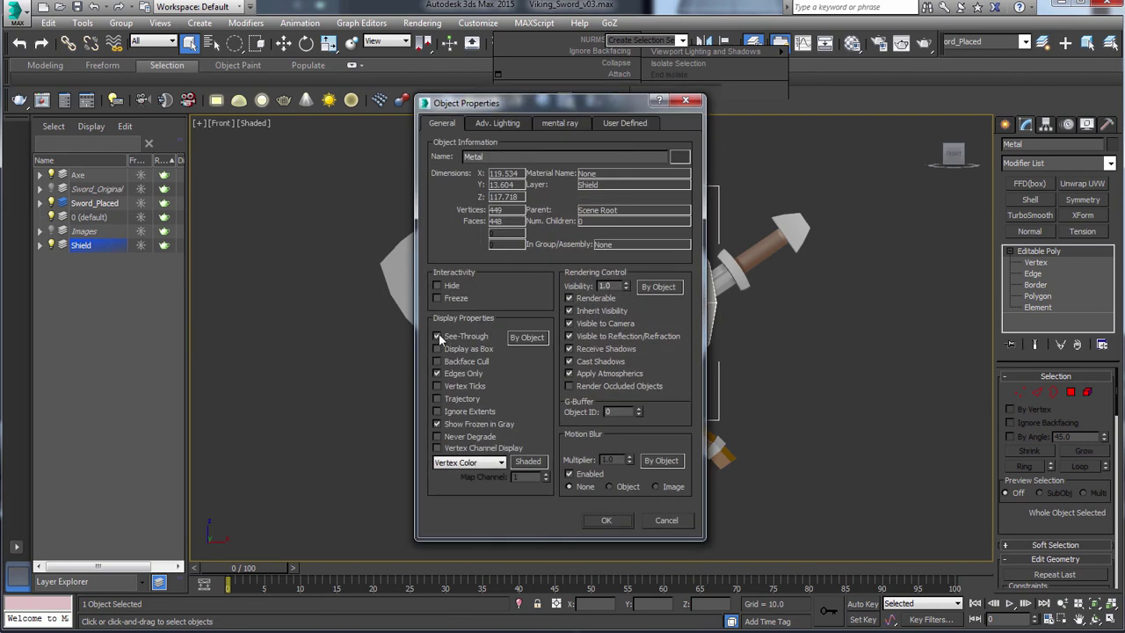
{"action": "left_click", "coordinate": [603, 521]}
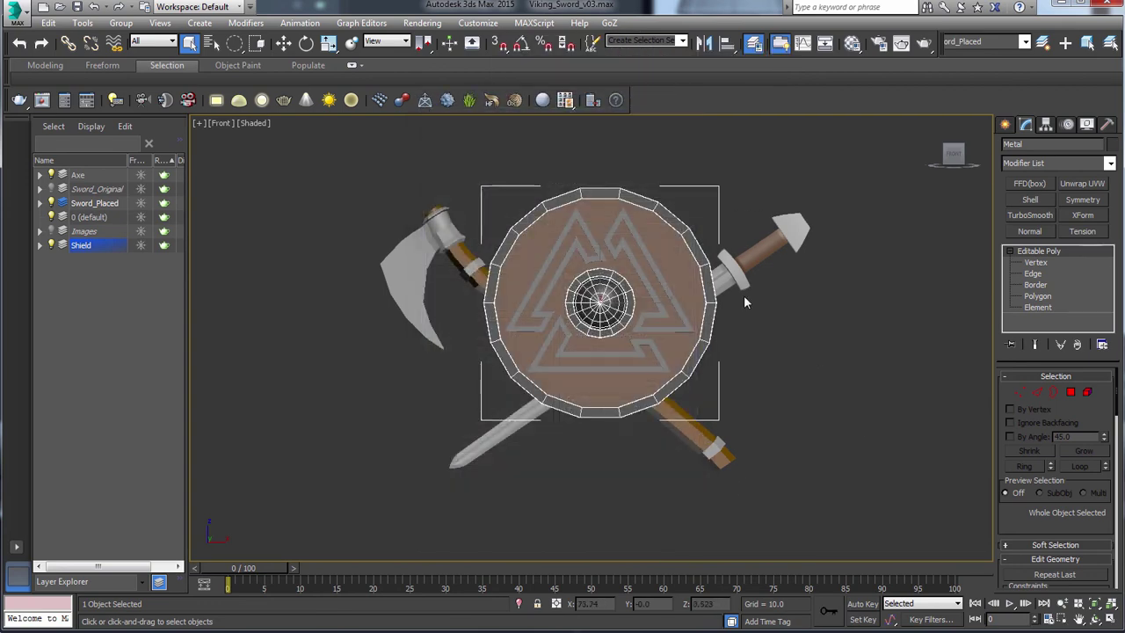
{"action": "left_click", "coordinate": [768, 308]}
{"action": "scroll", "coordinate": [719, 351], "scroll_direction": "up", "scroll_amount": 2}
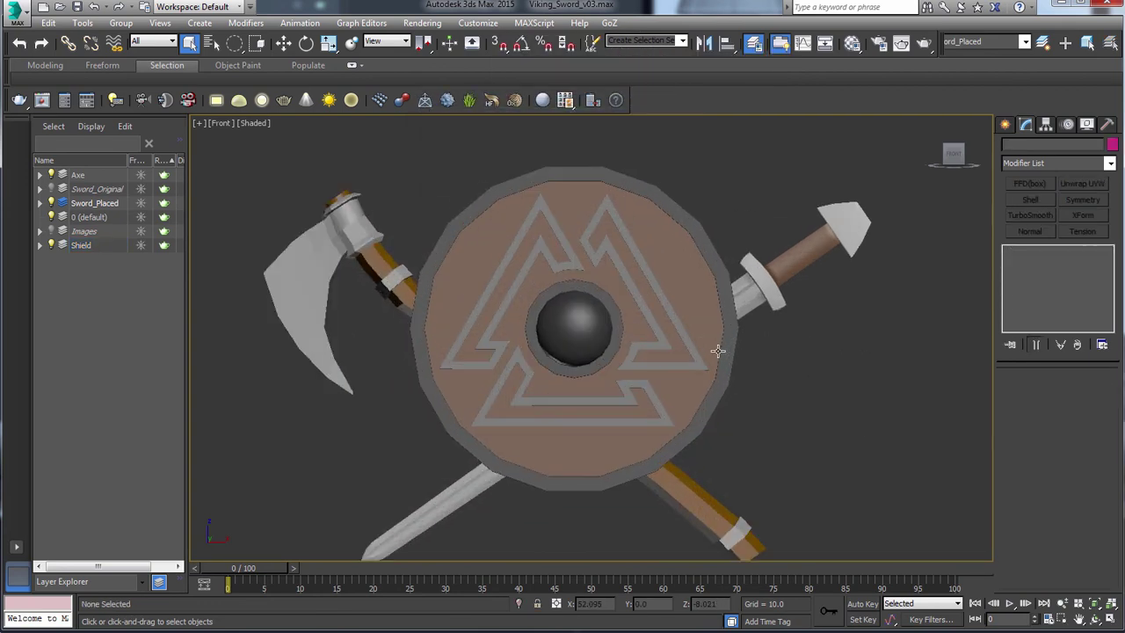
{"action": "scroll", "coordinate": [723, 309], "scroll_direction": "down", "scroll_amount": 3}
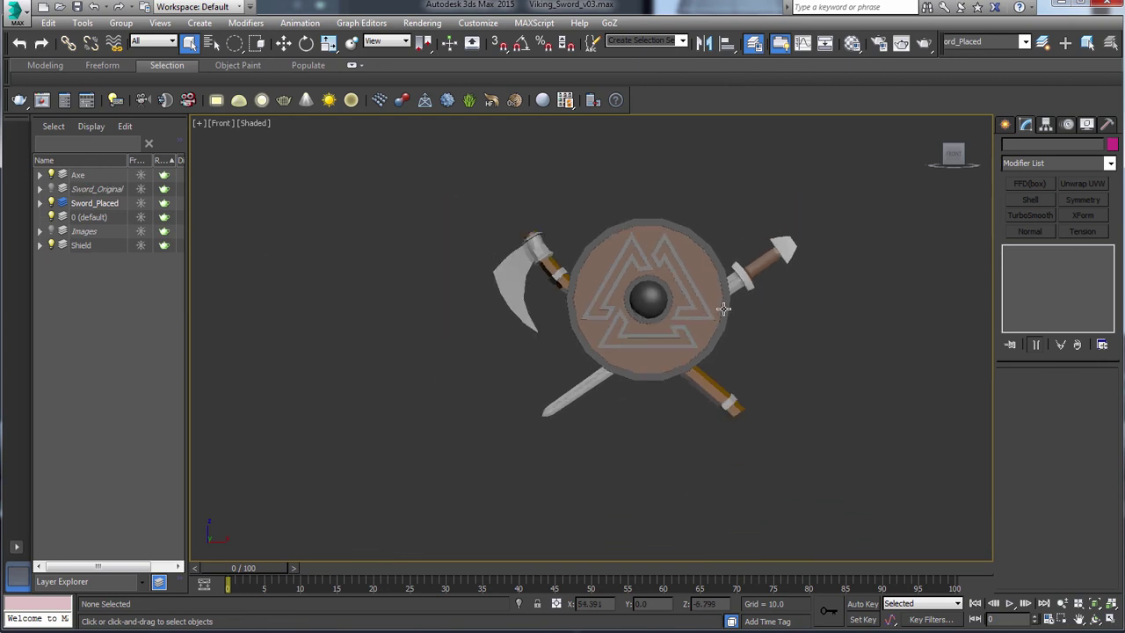
{"action": "scroll", "coordinate": [723, 309], "scroll_direction": "up", "scroll_amount": 1}
{"action": "middle_click_drag", "start_coordinate": [723, 310], "coordinate": [737, 347]}
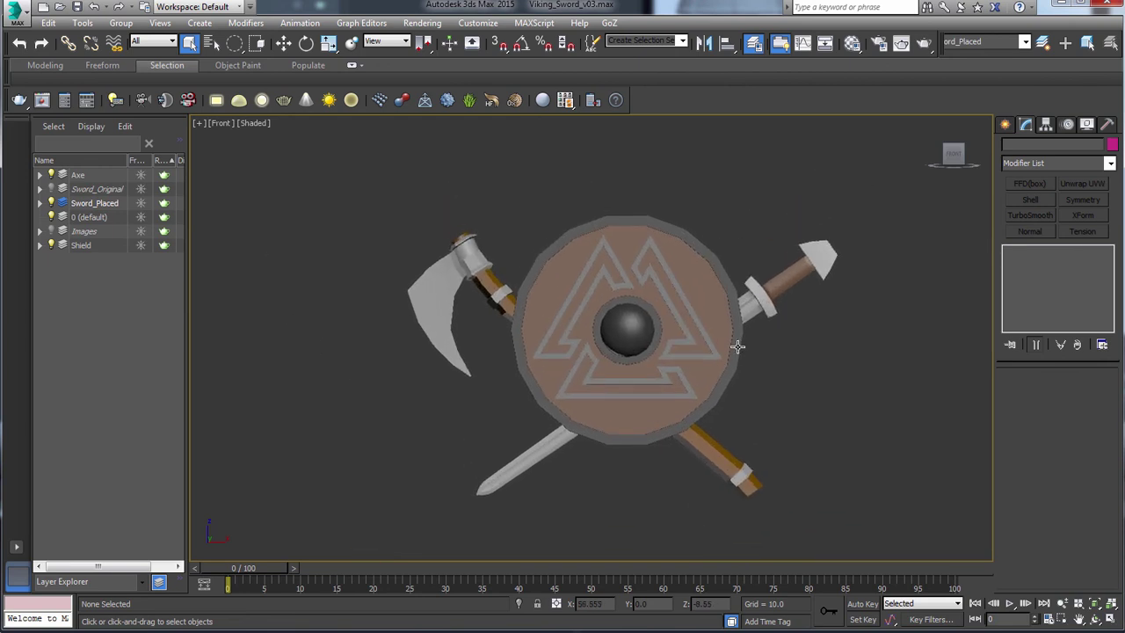